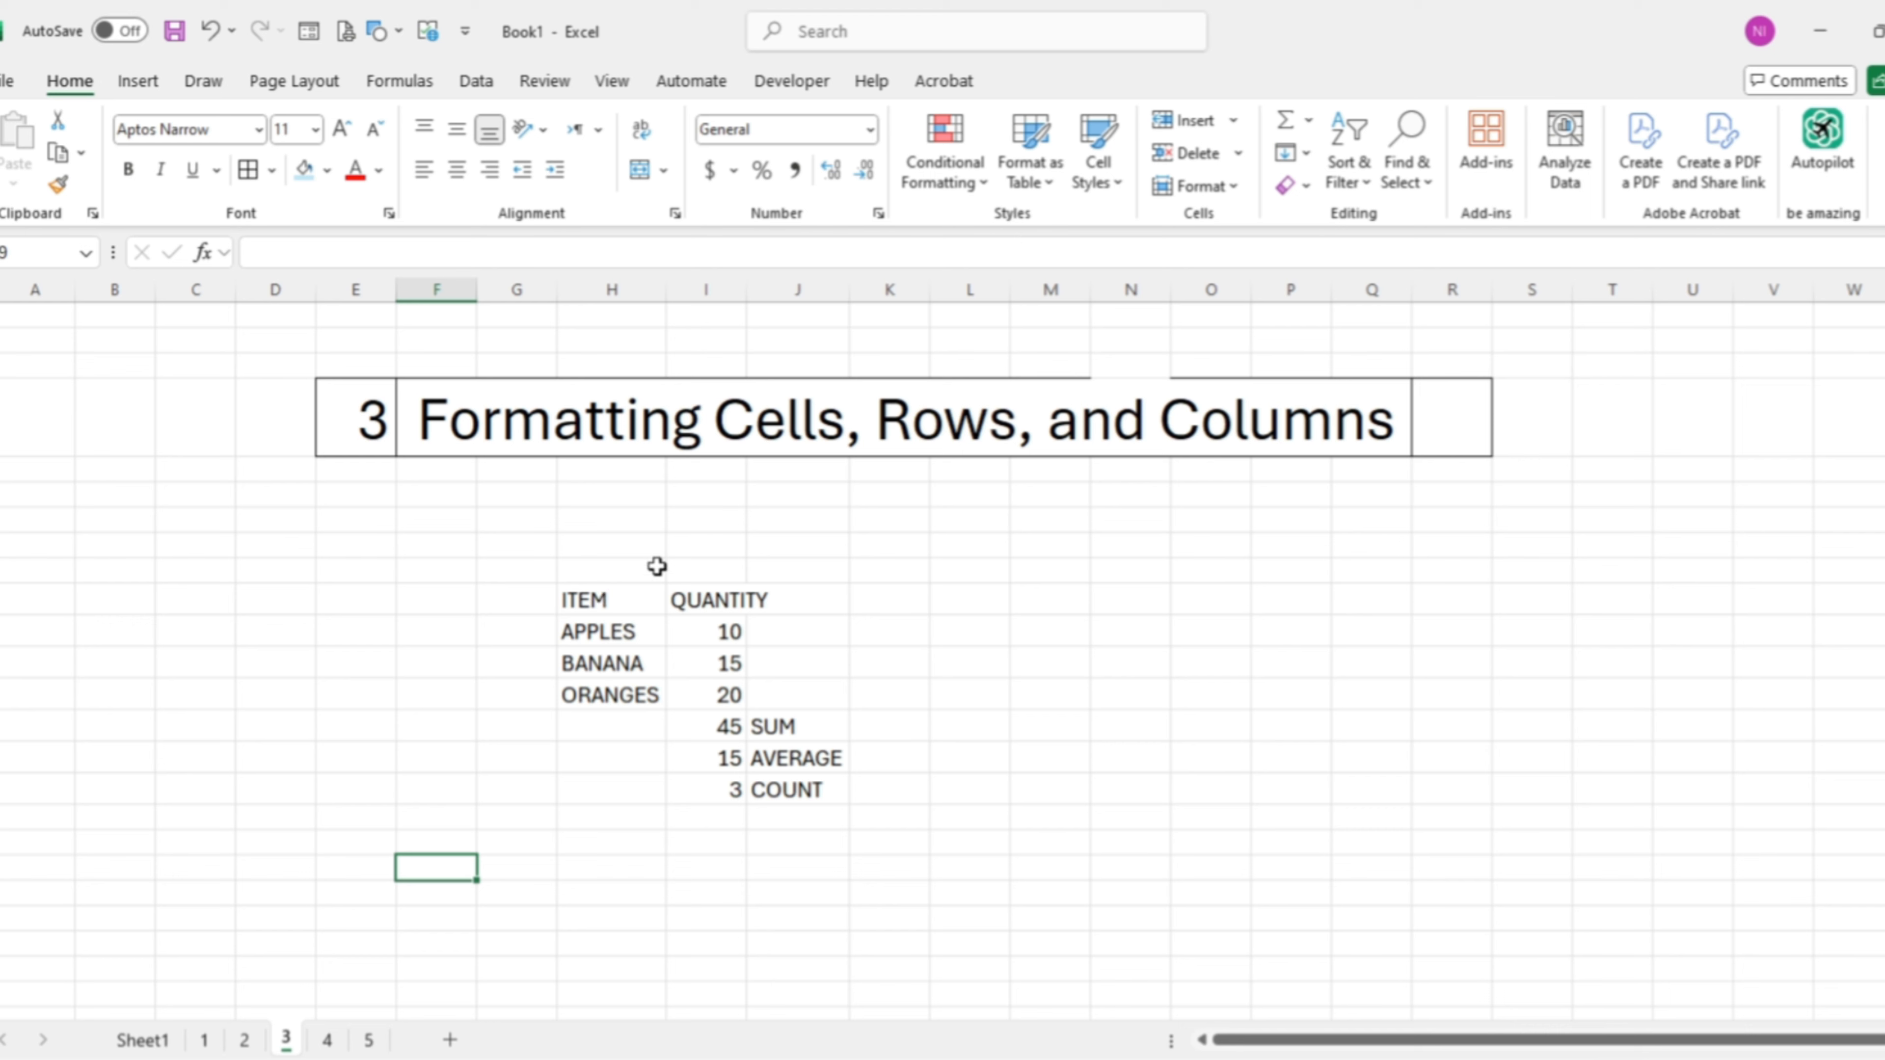
Step: Open the cell formatting options for the item and quantity table and view the Currency number format settings
drag(615, 594, 754, 698)
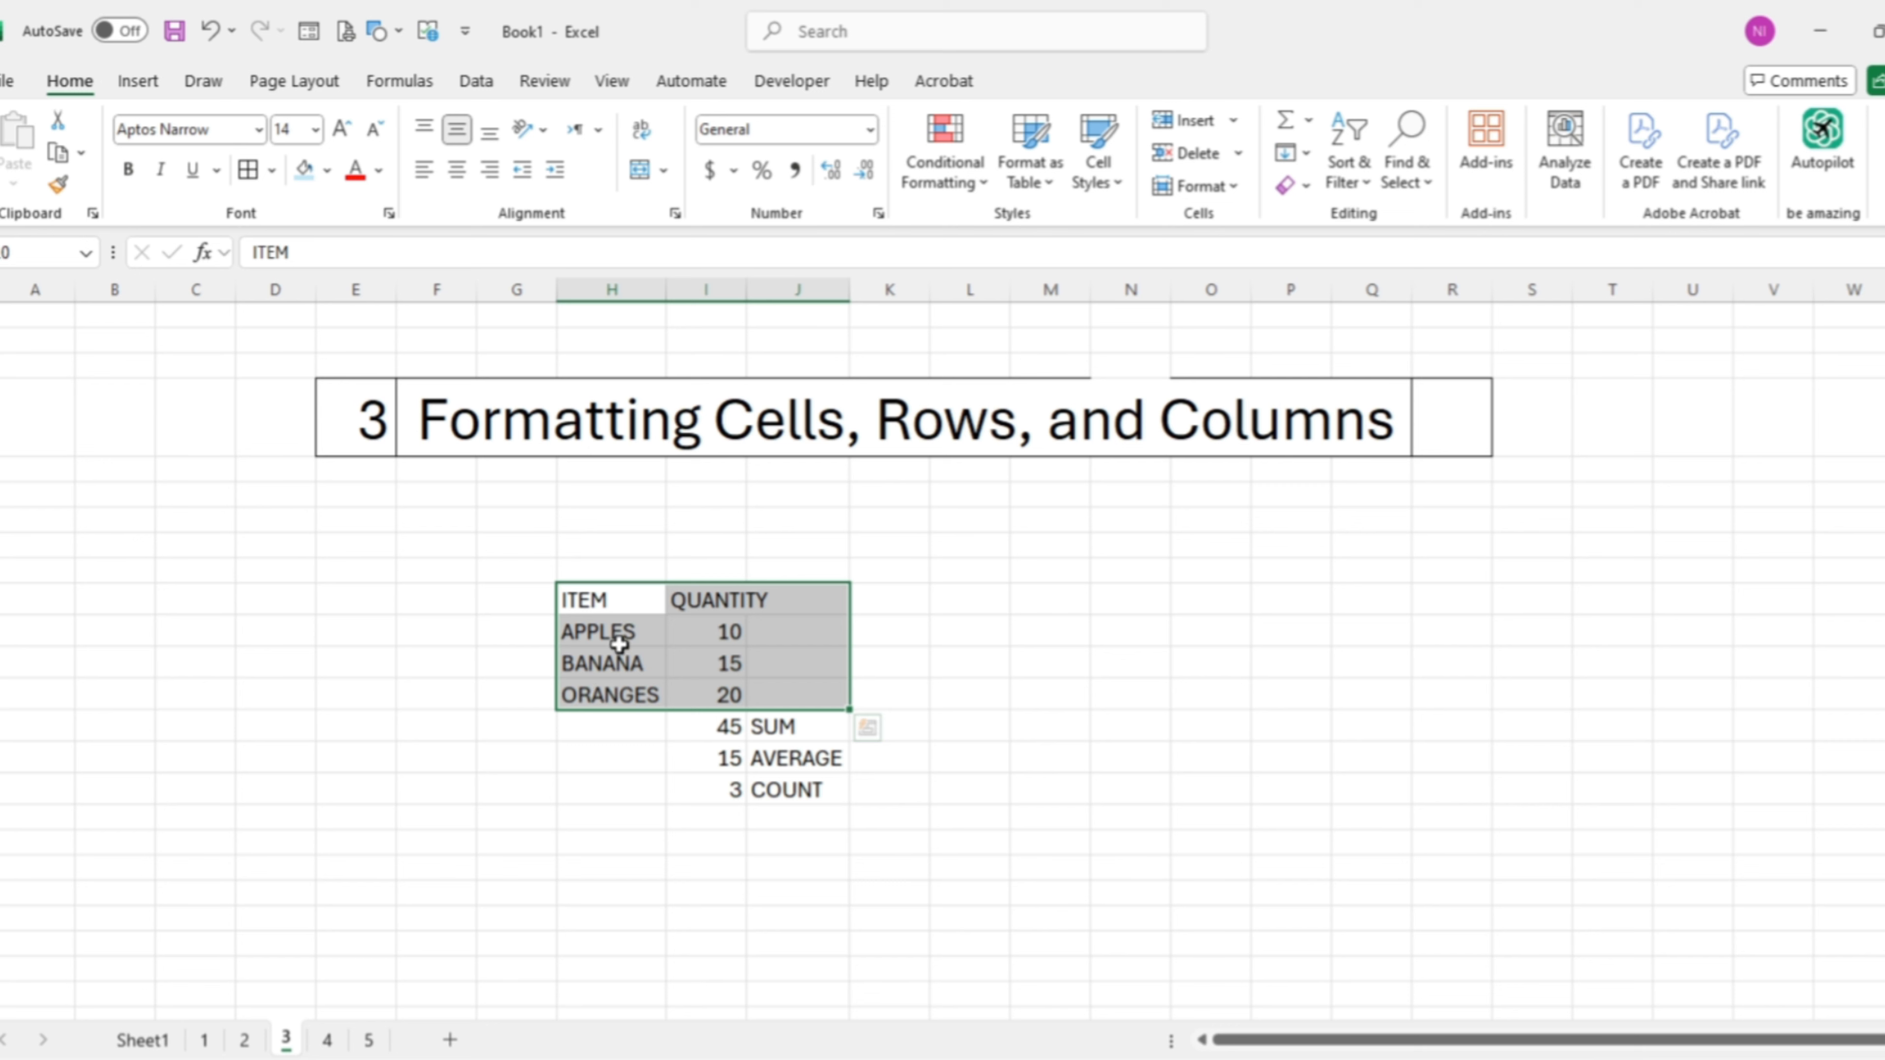
right_click(729, 662)
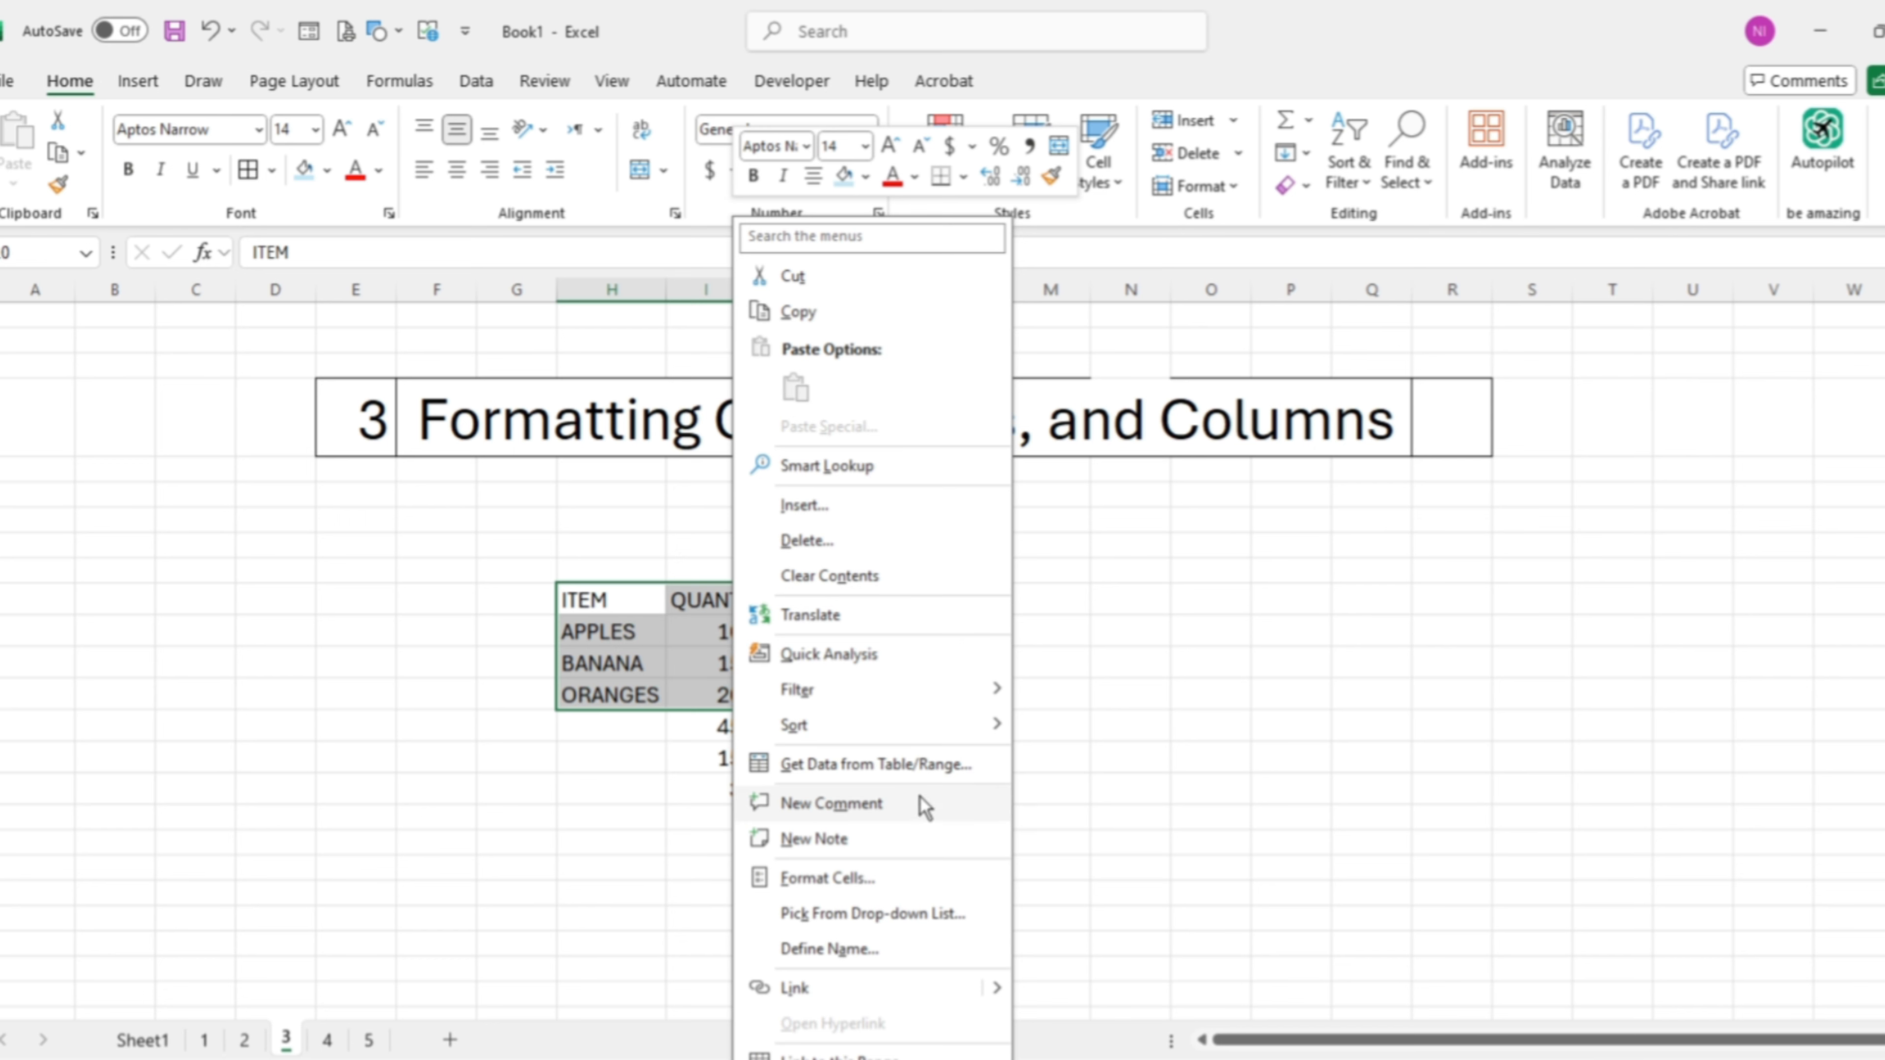
click(827, 878)
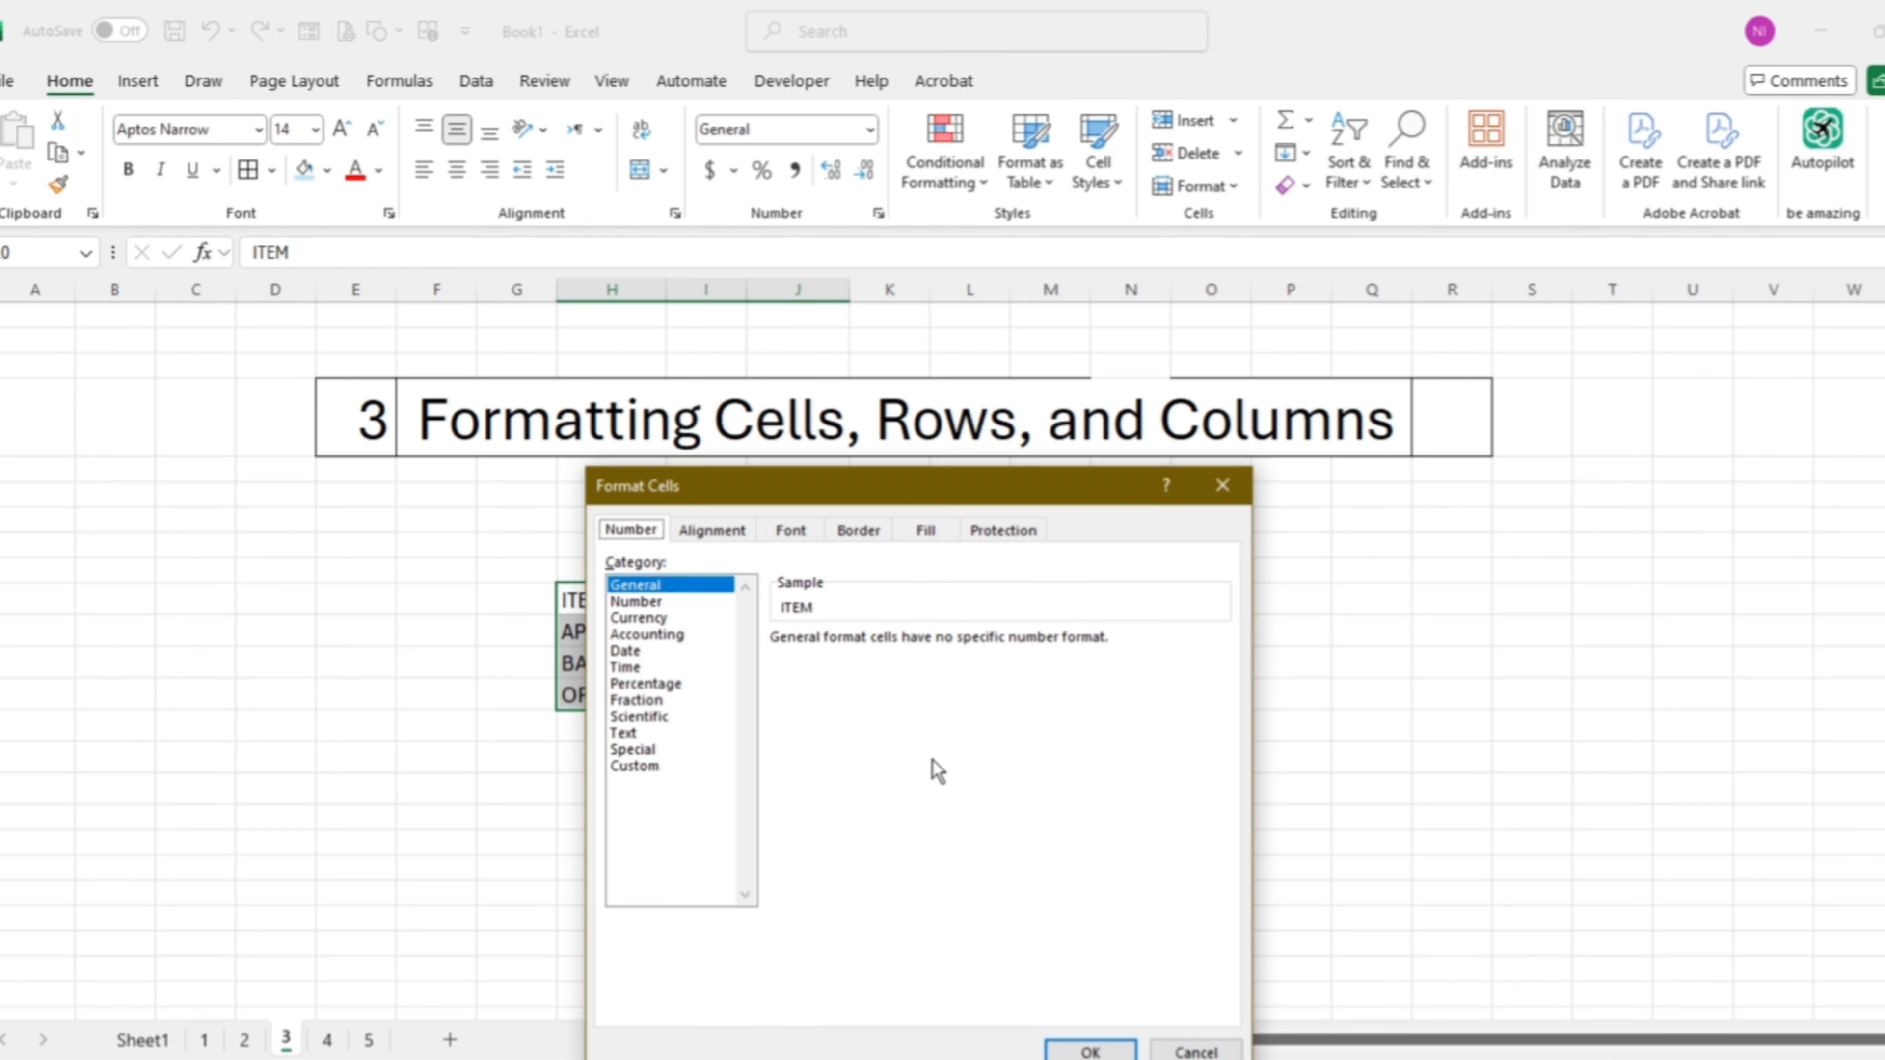
drag(896, 497, 1347, 375)
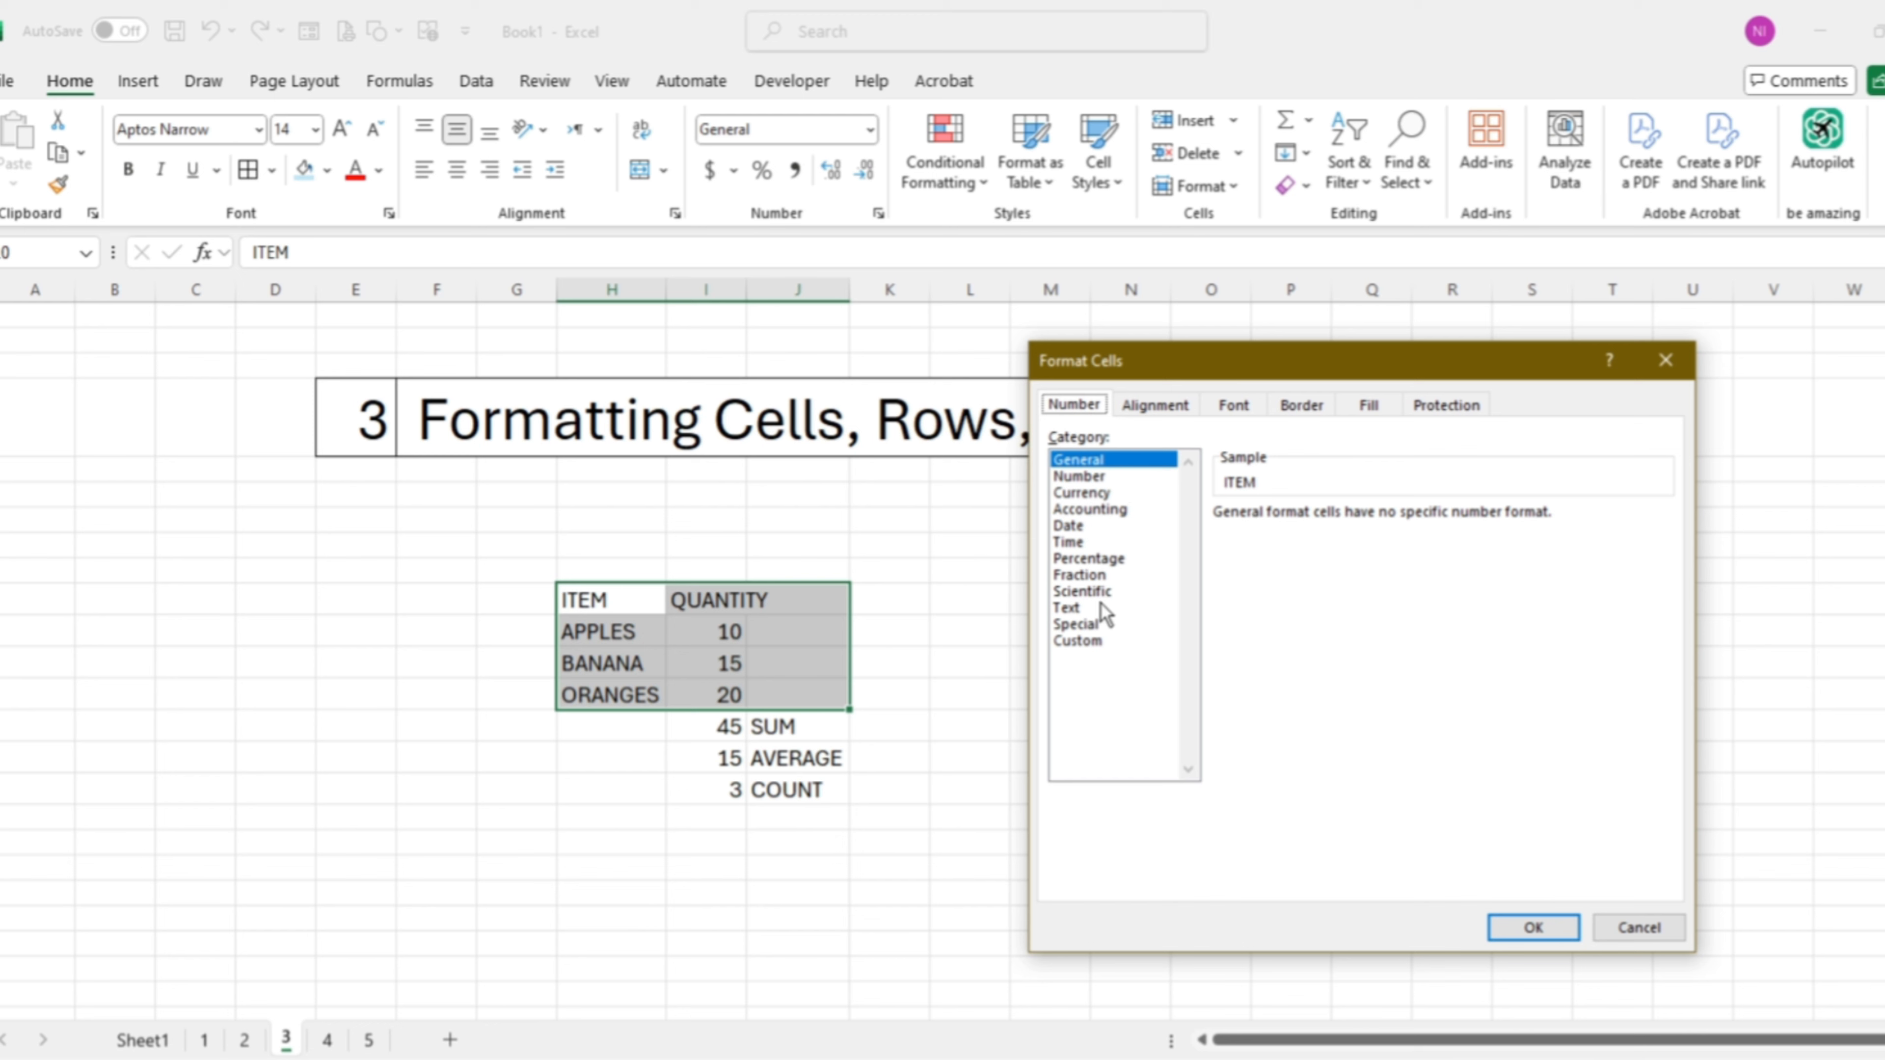
click(1104, 494)
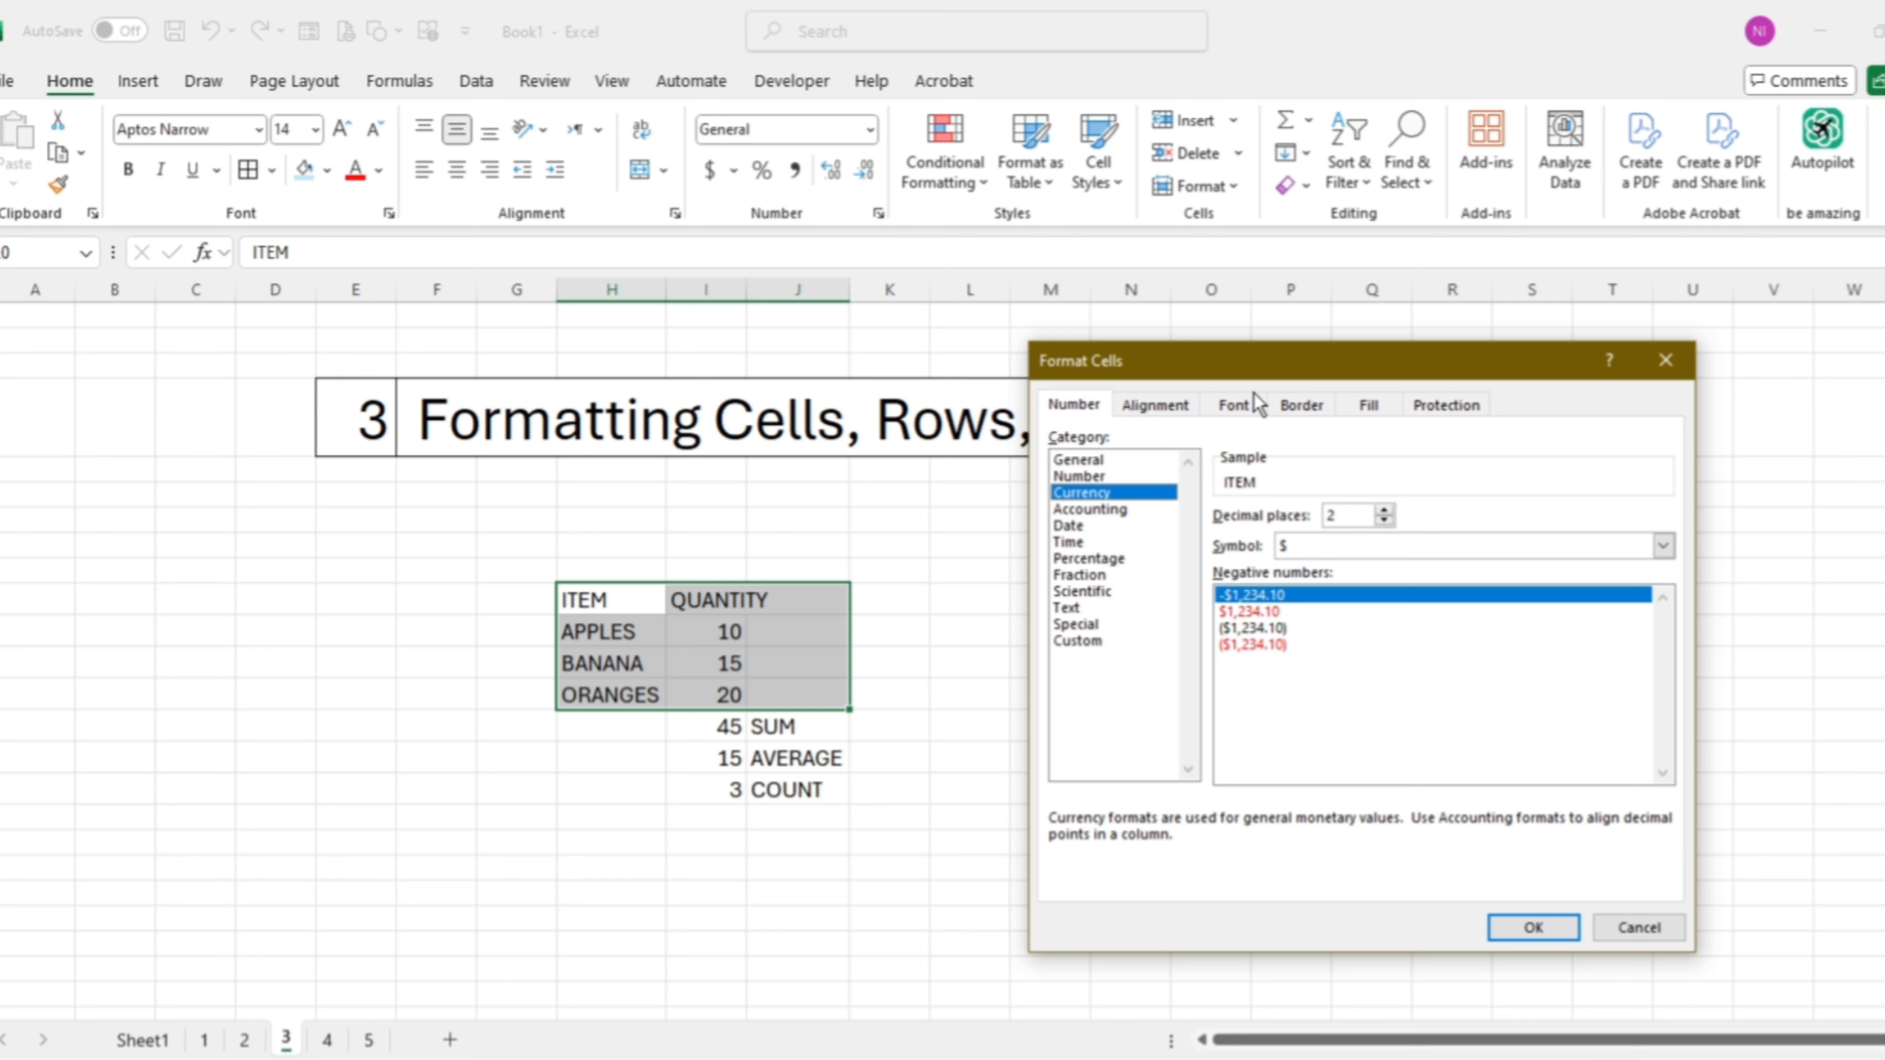
Step: Examine the font, alignment and border options for the selected table, and leave the cell formatting unchanged
click(1252, 410)
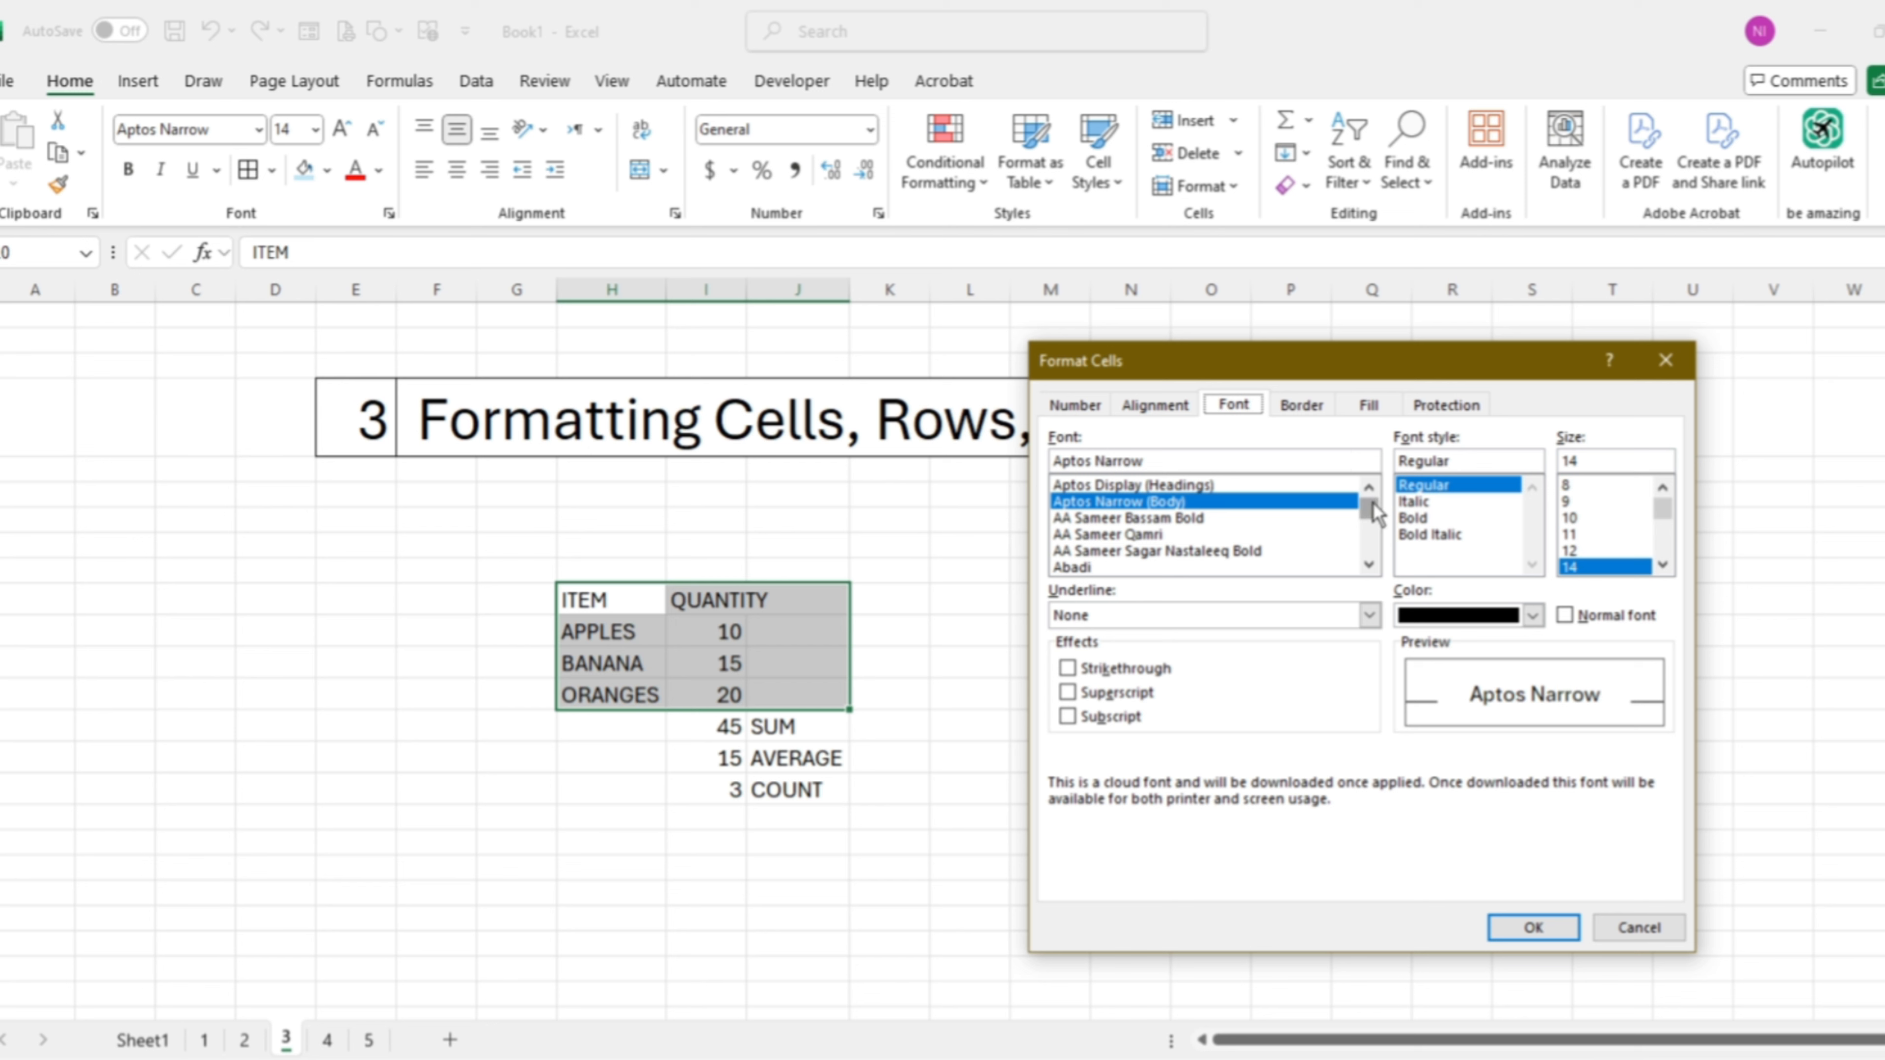
drag(1370, 511, 1372, 519)
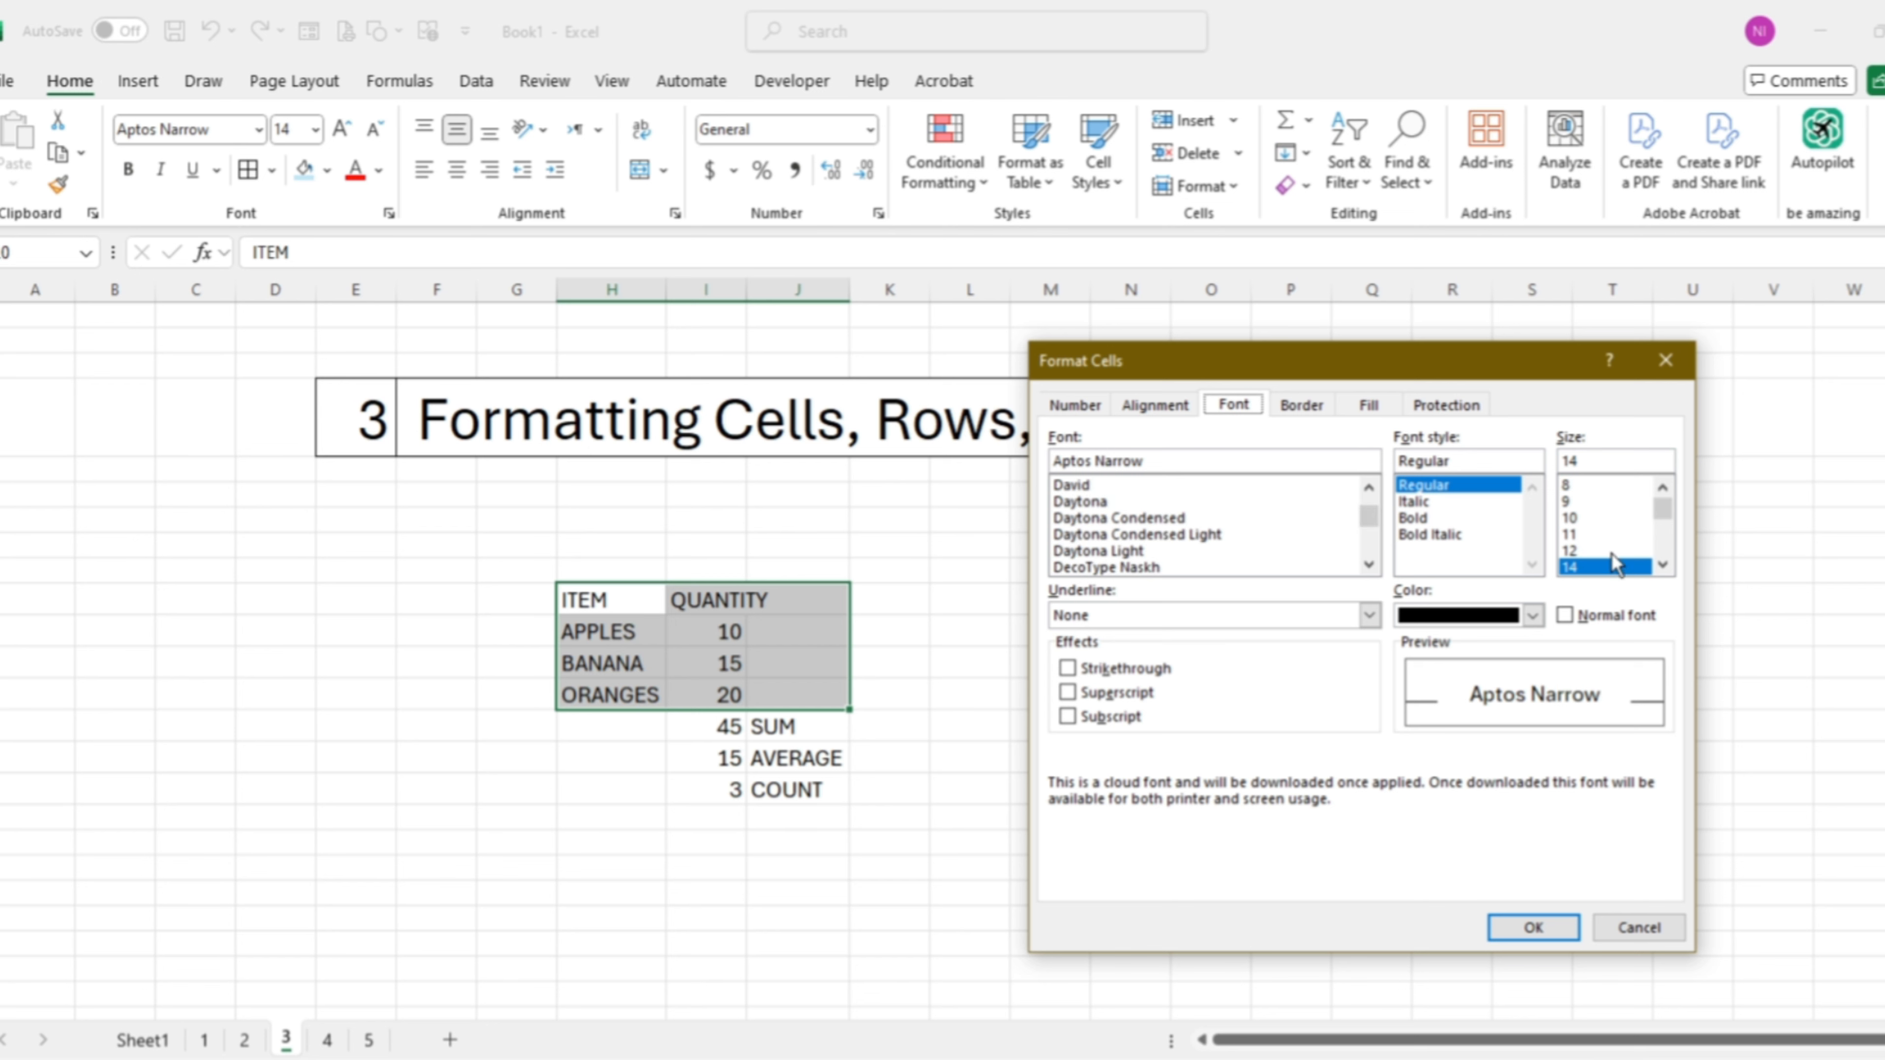
drag(1669, 519, 1667, 532)
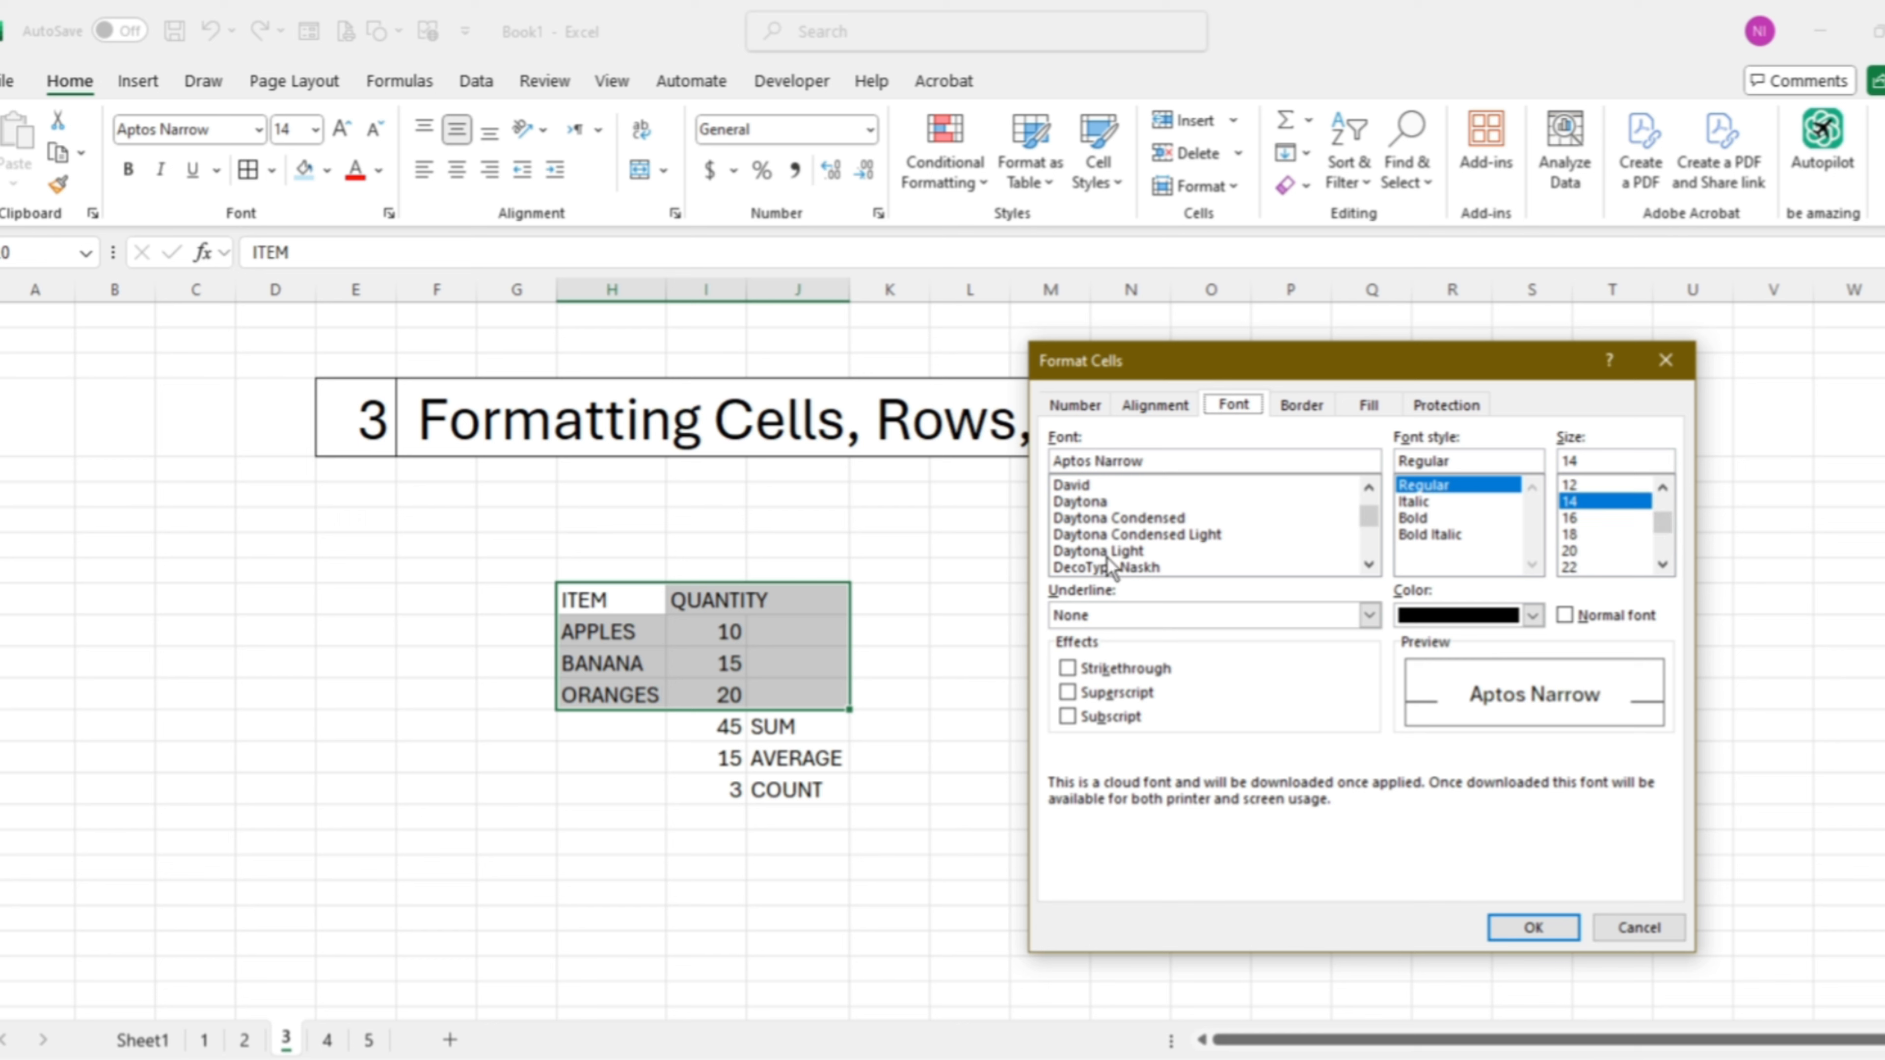
click(1146, 410)
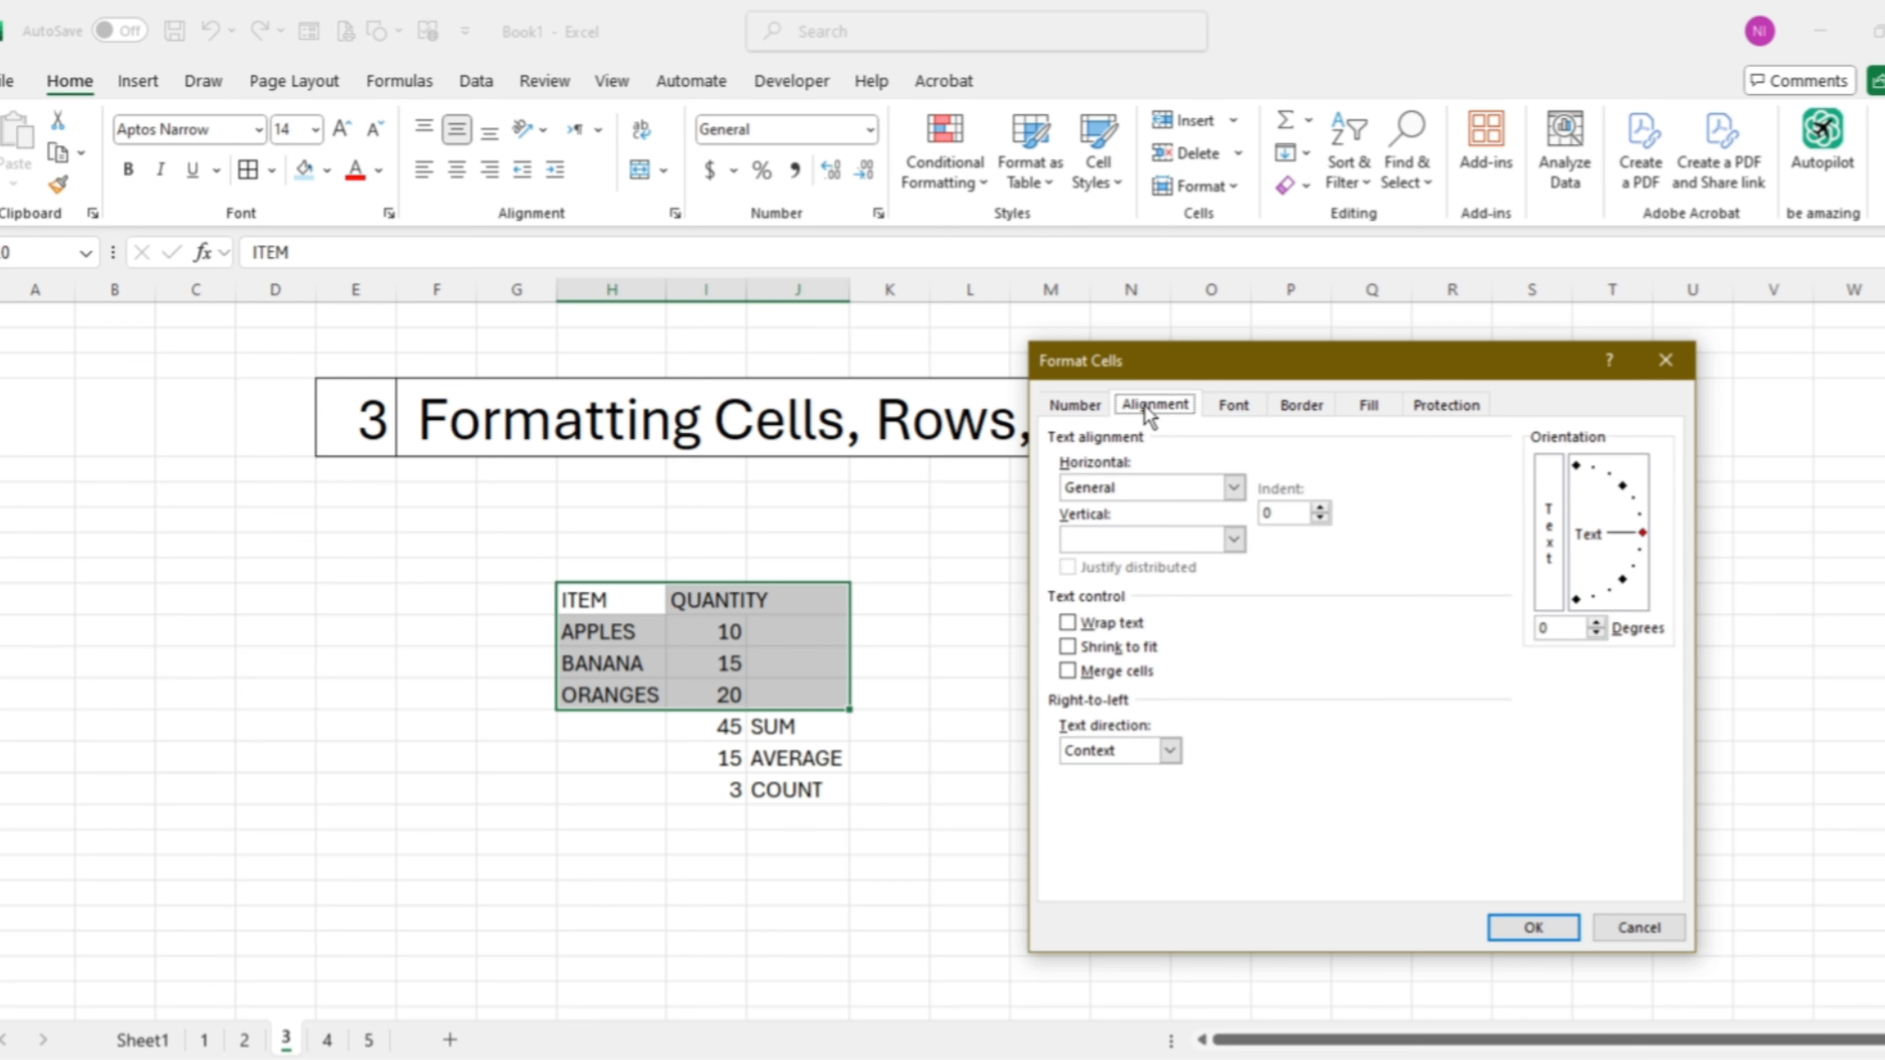
click(1233, 488)
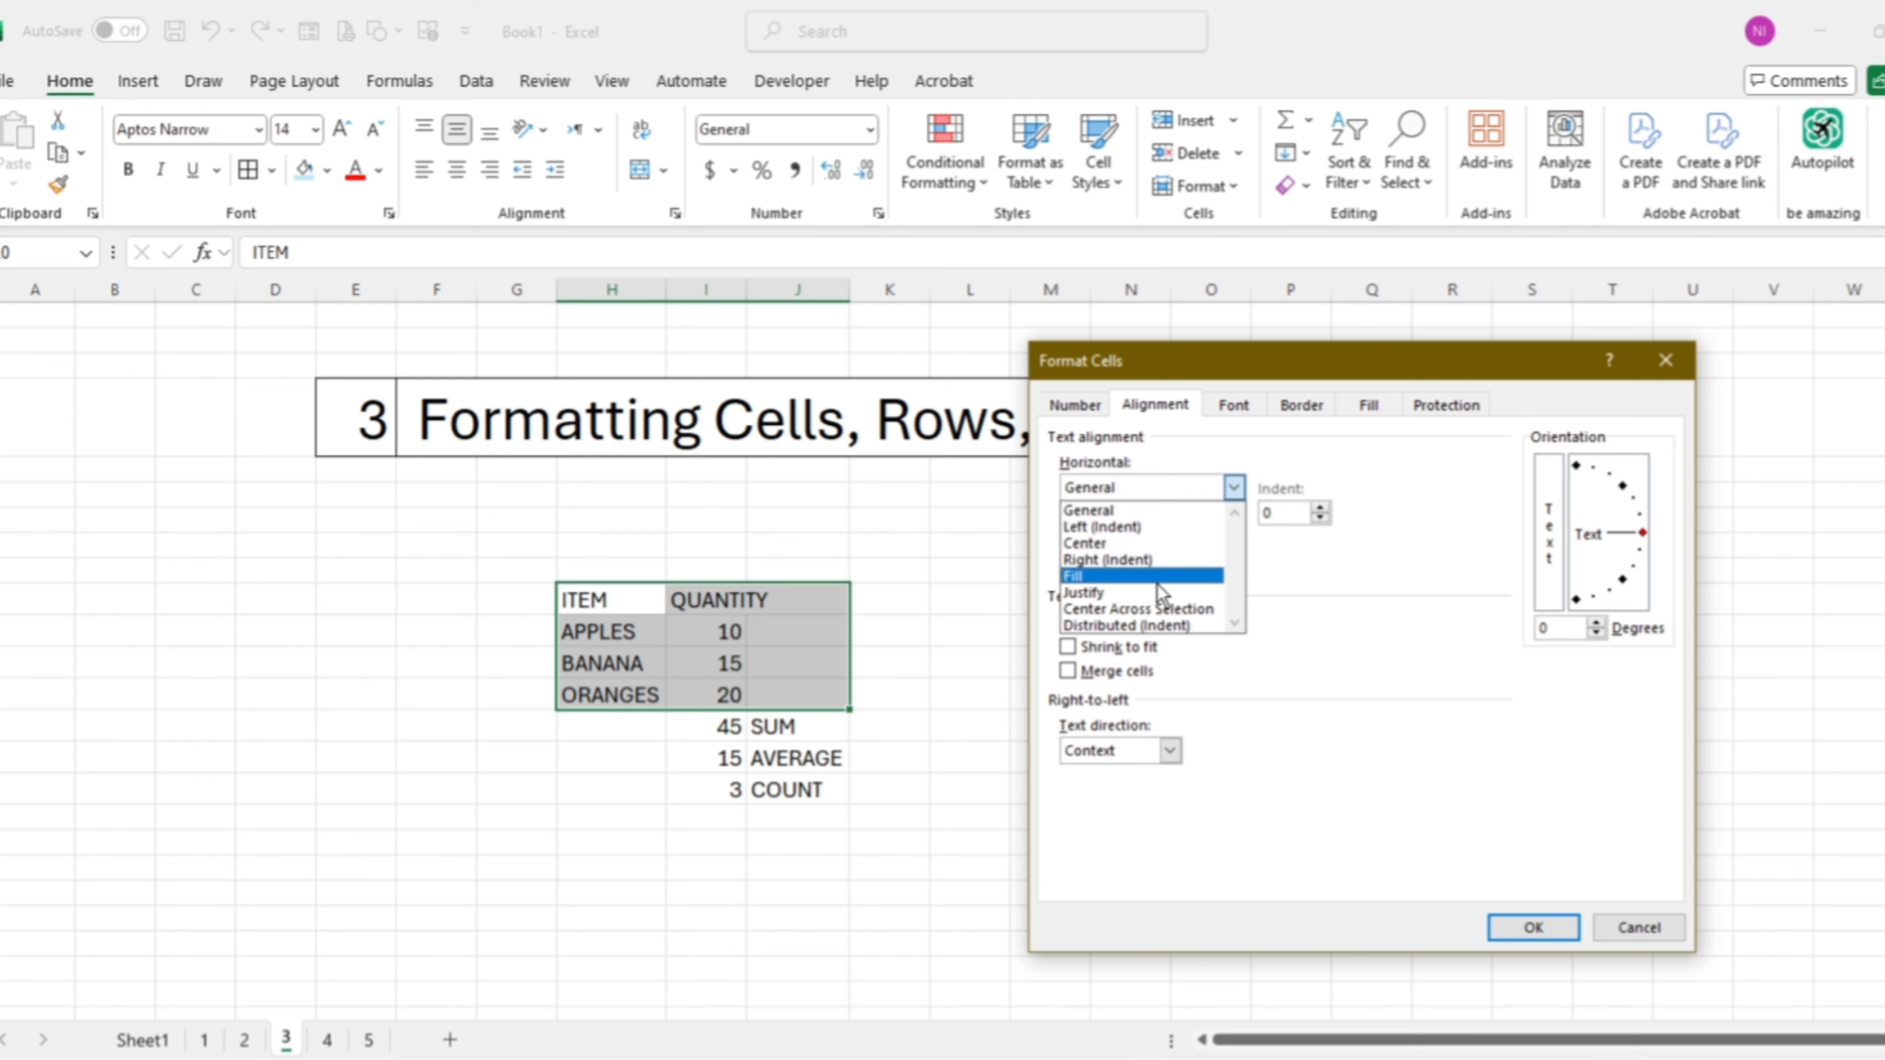
click(1333, 602)
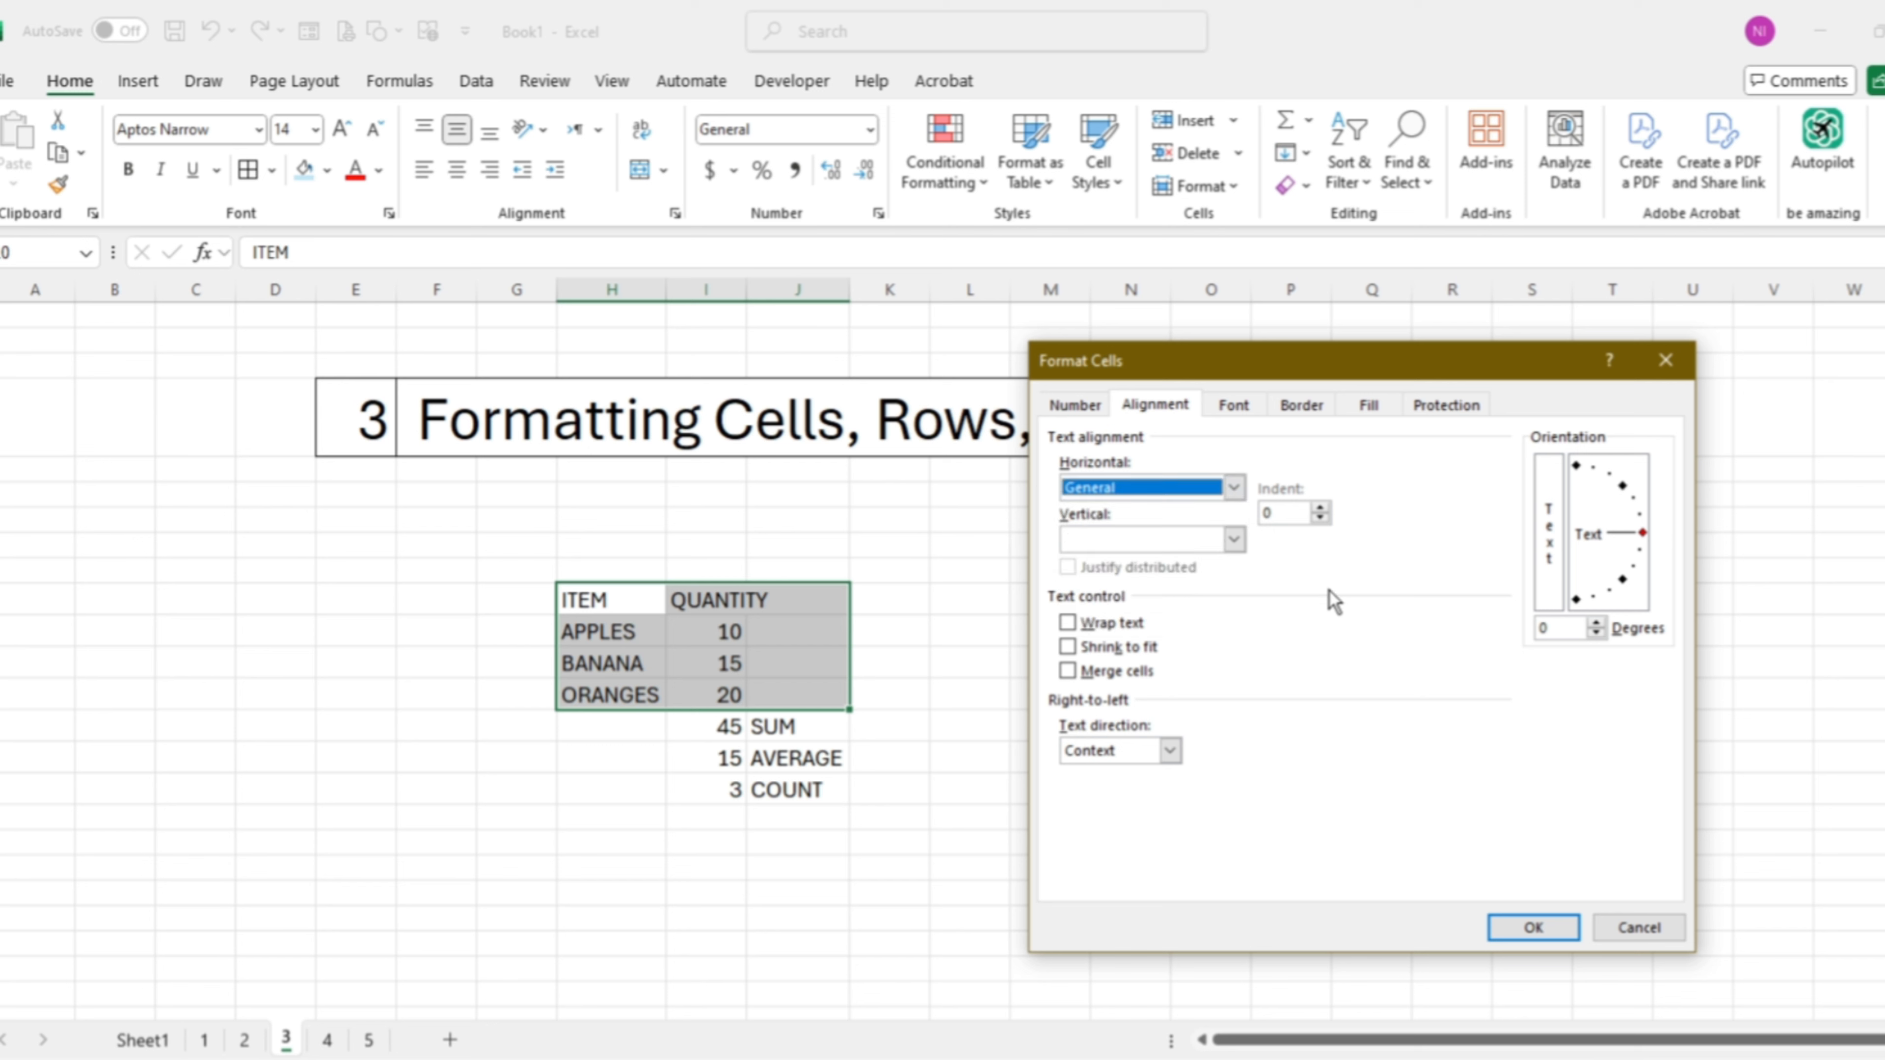
click(1294, 414)
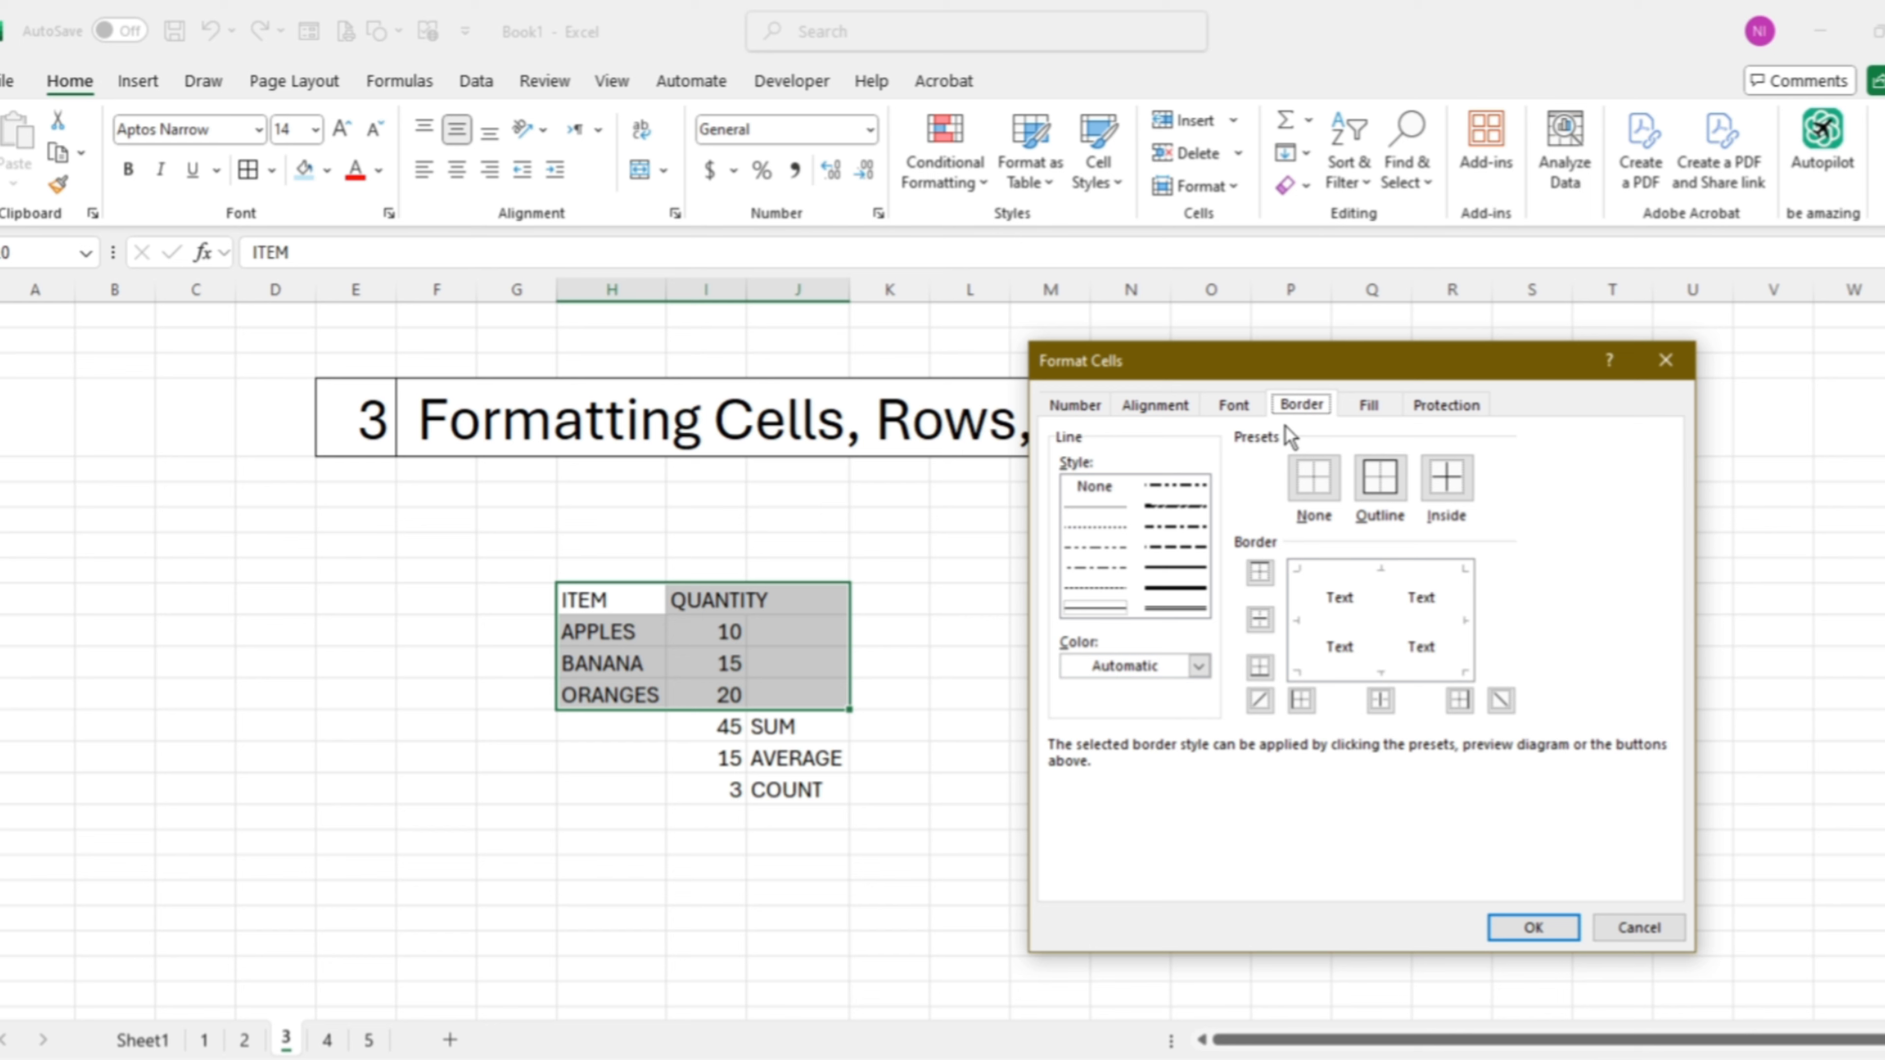
click(1635, 934)
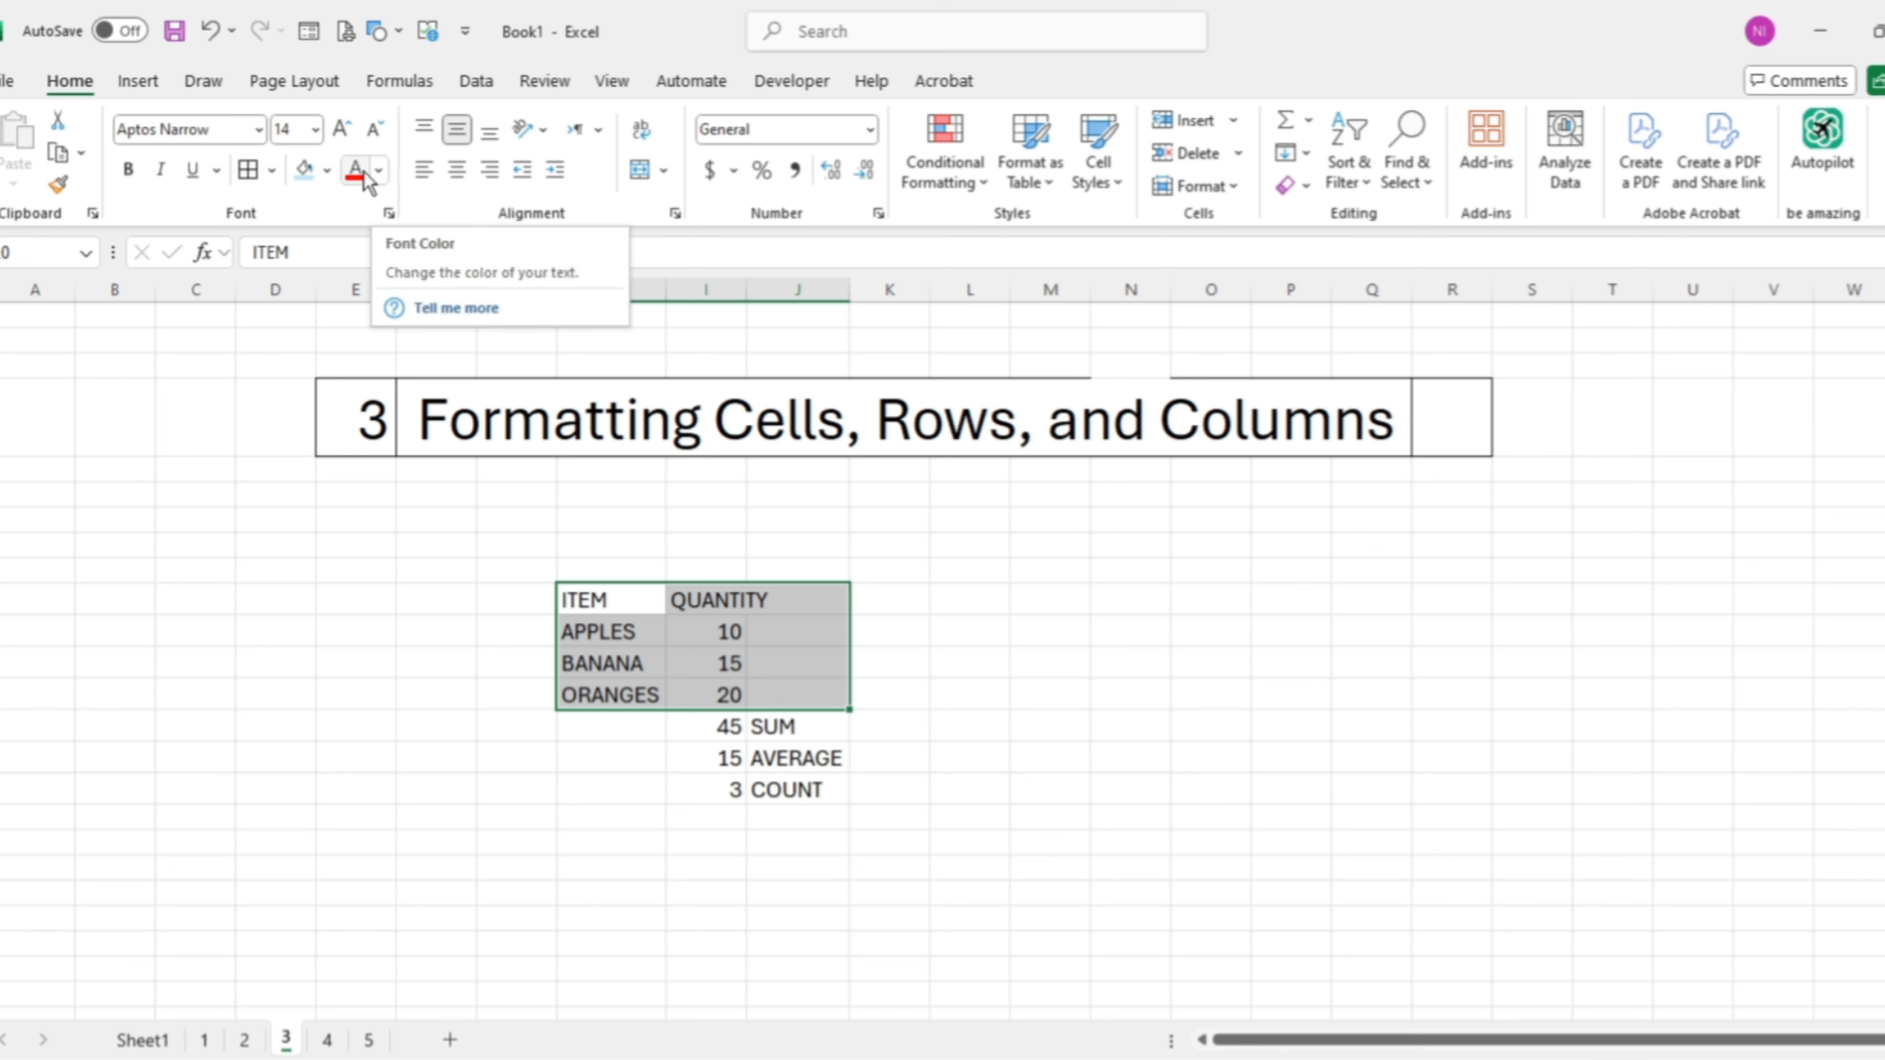
Step: Preview the available fill colours on the selected table without applying one, and deselect the table
click(327, 171)
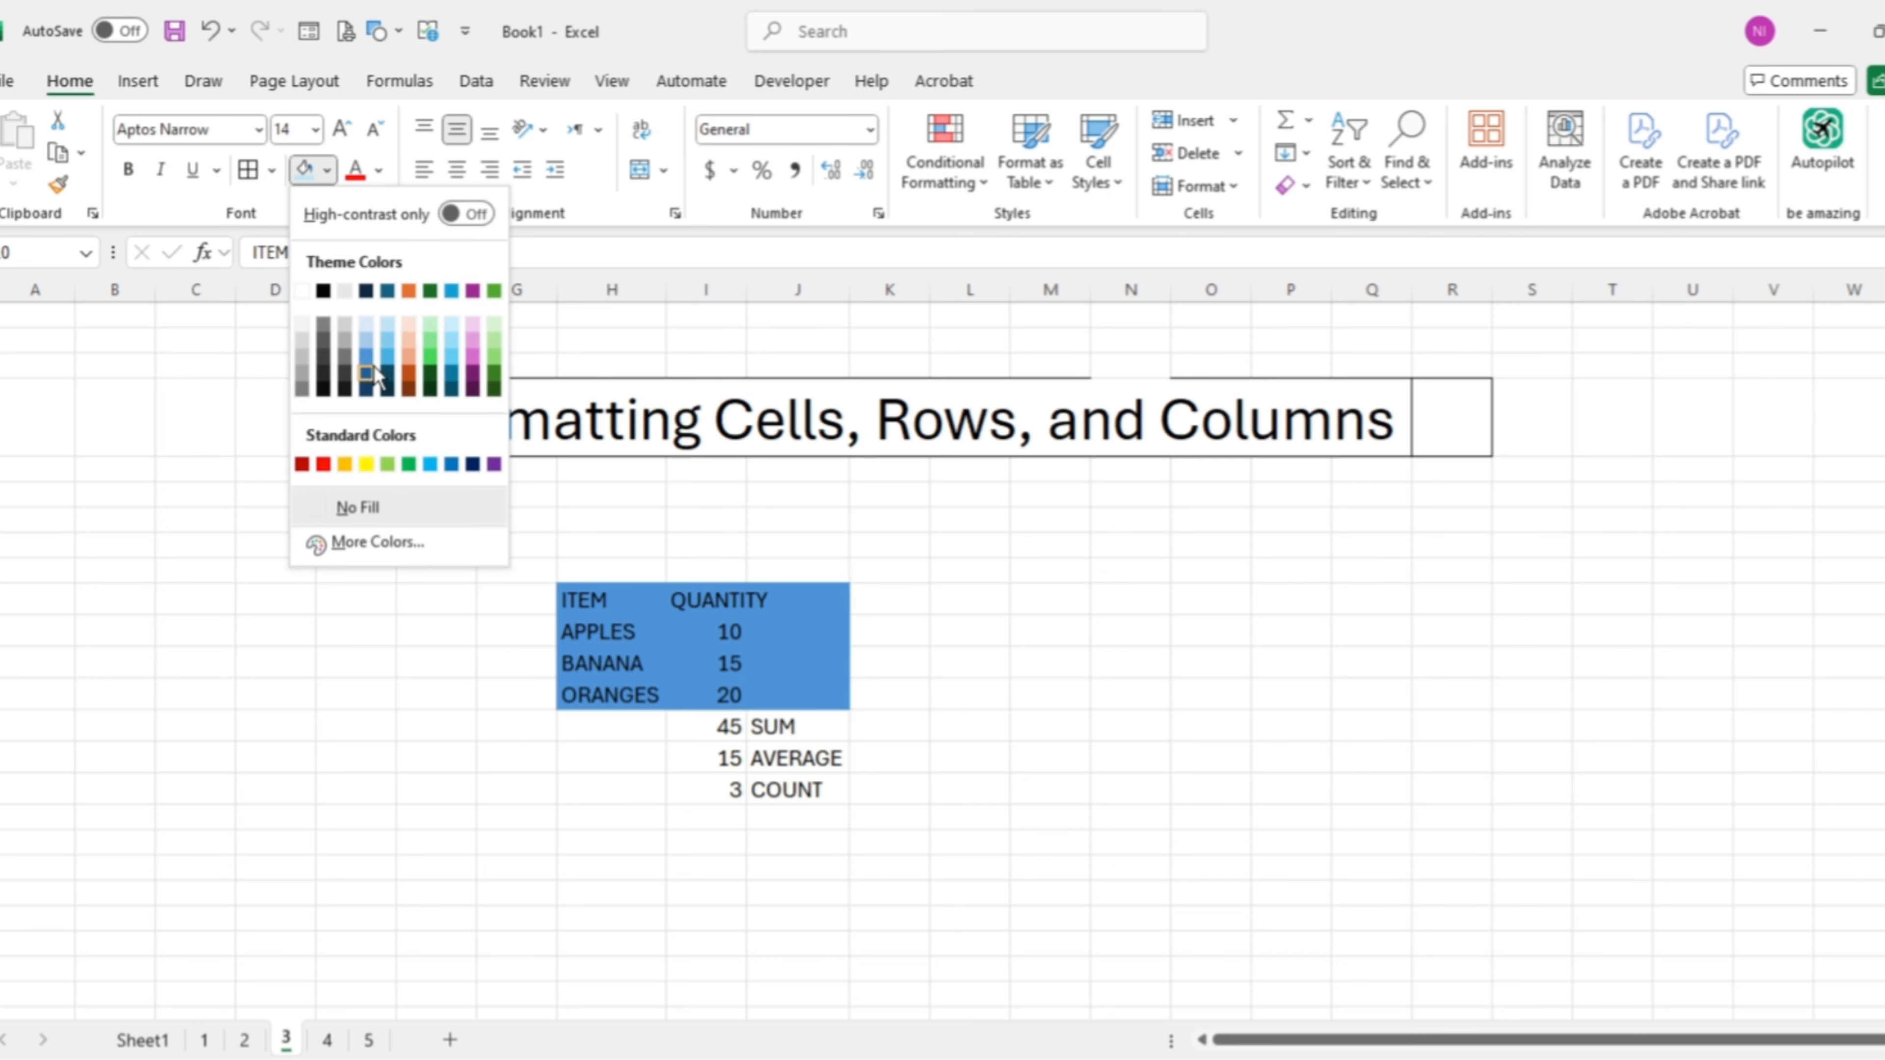
click(441, 737)
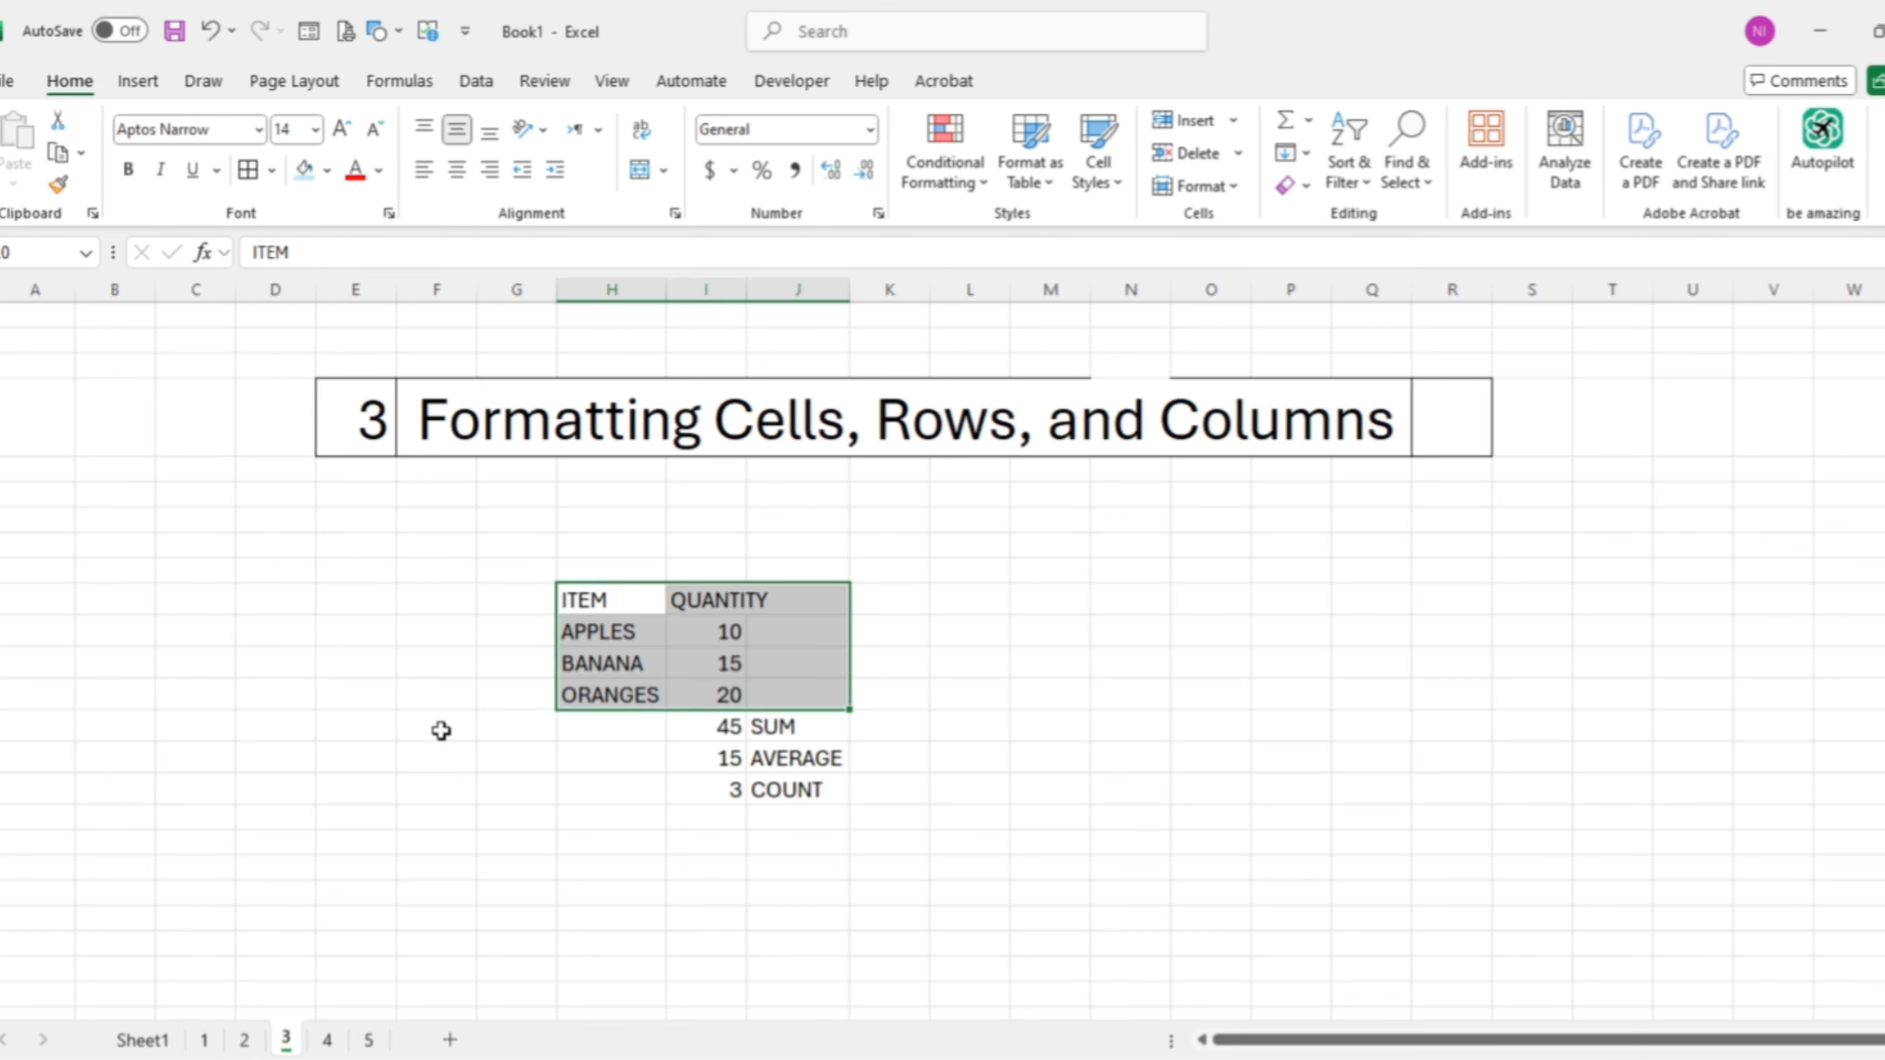
click(438, 751)
Step: Make the ITEM and QUANTITY headers bold and underlined
drag(602, 602, 689, 603)
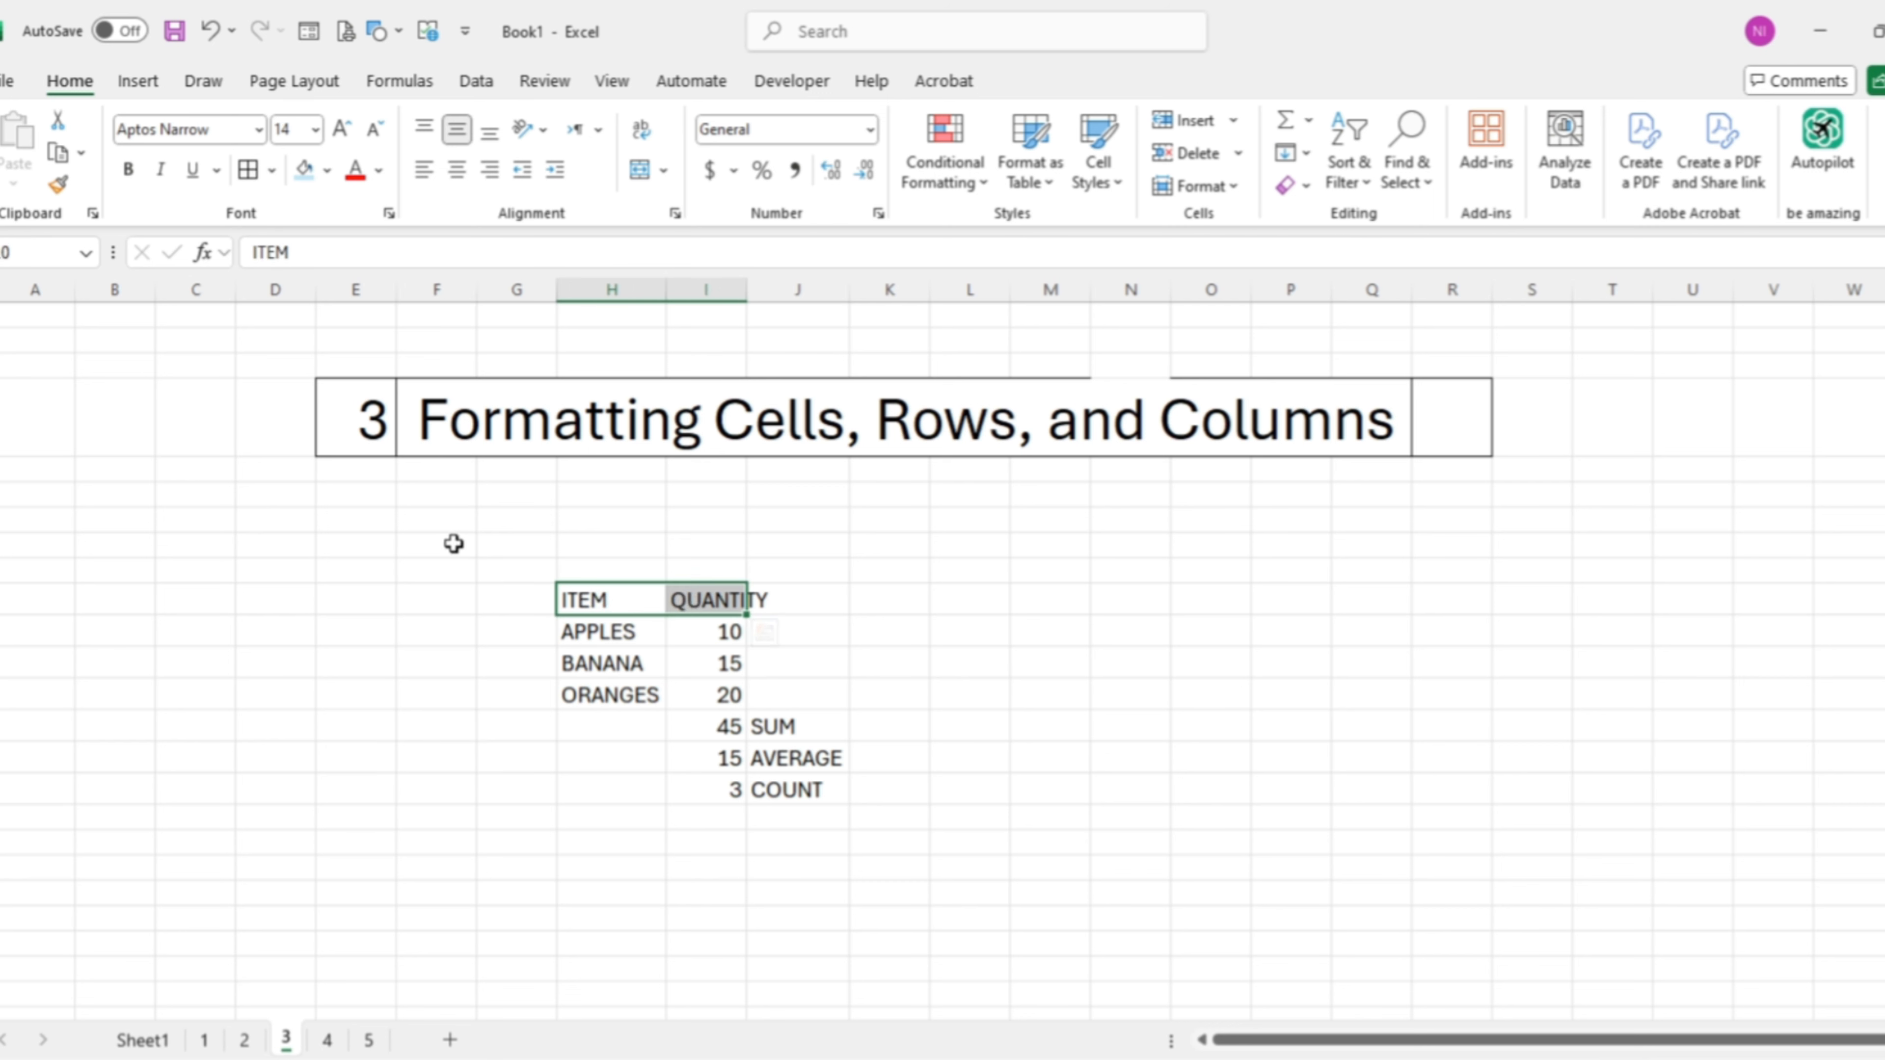
key(ctrl+b)
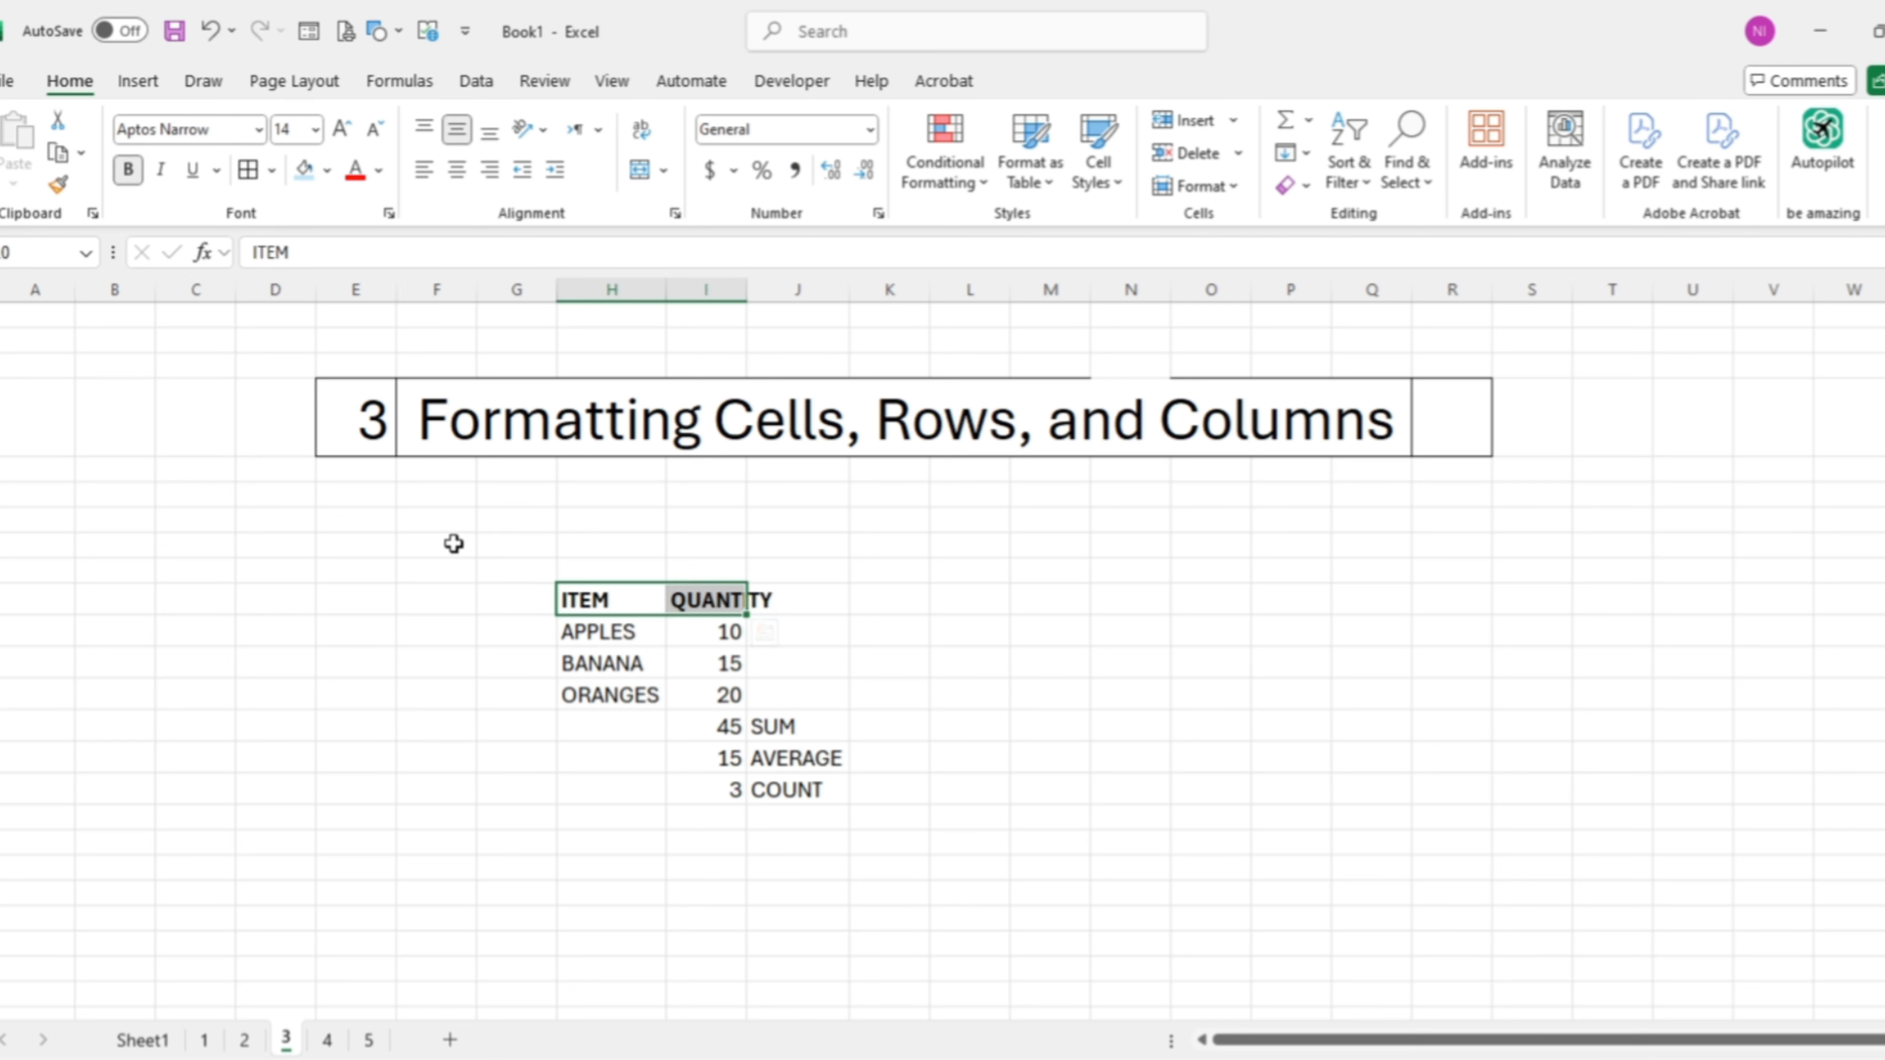
key(ctrl+u)
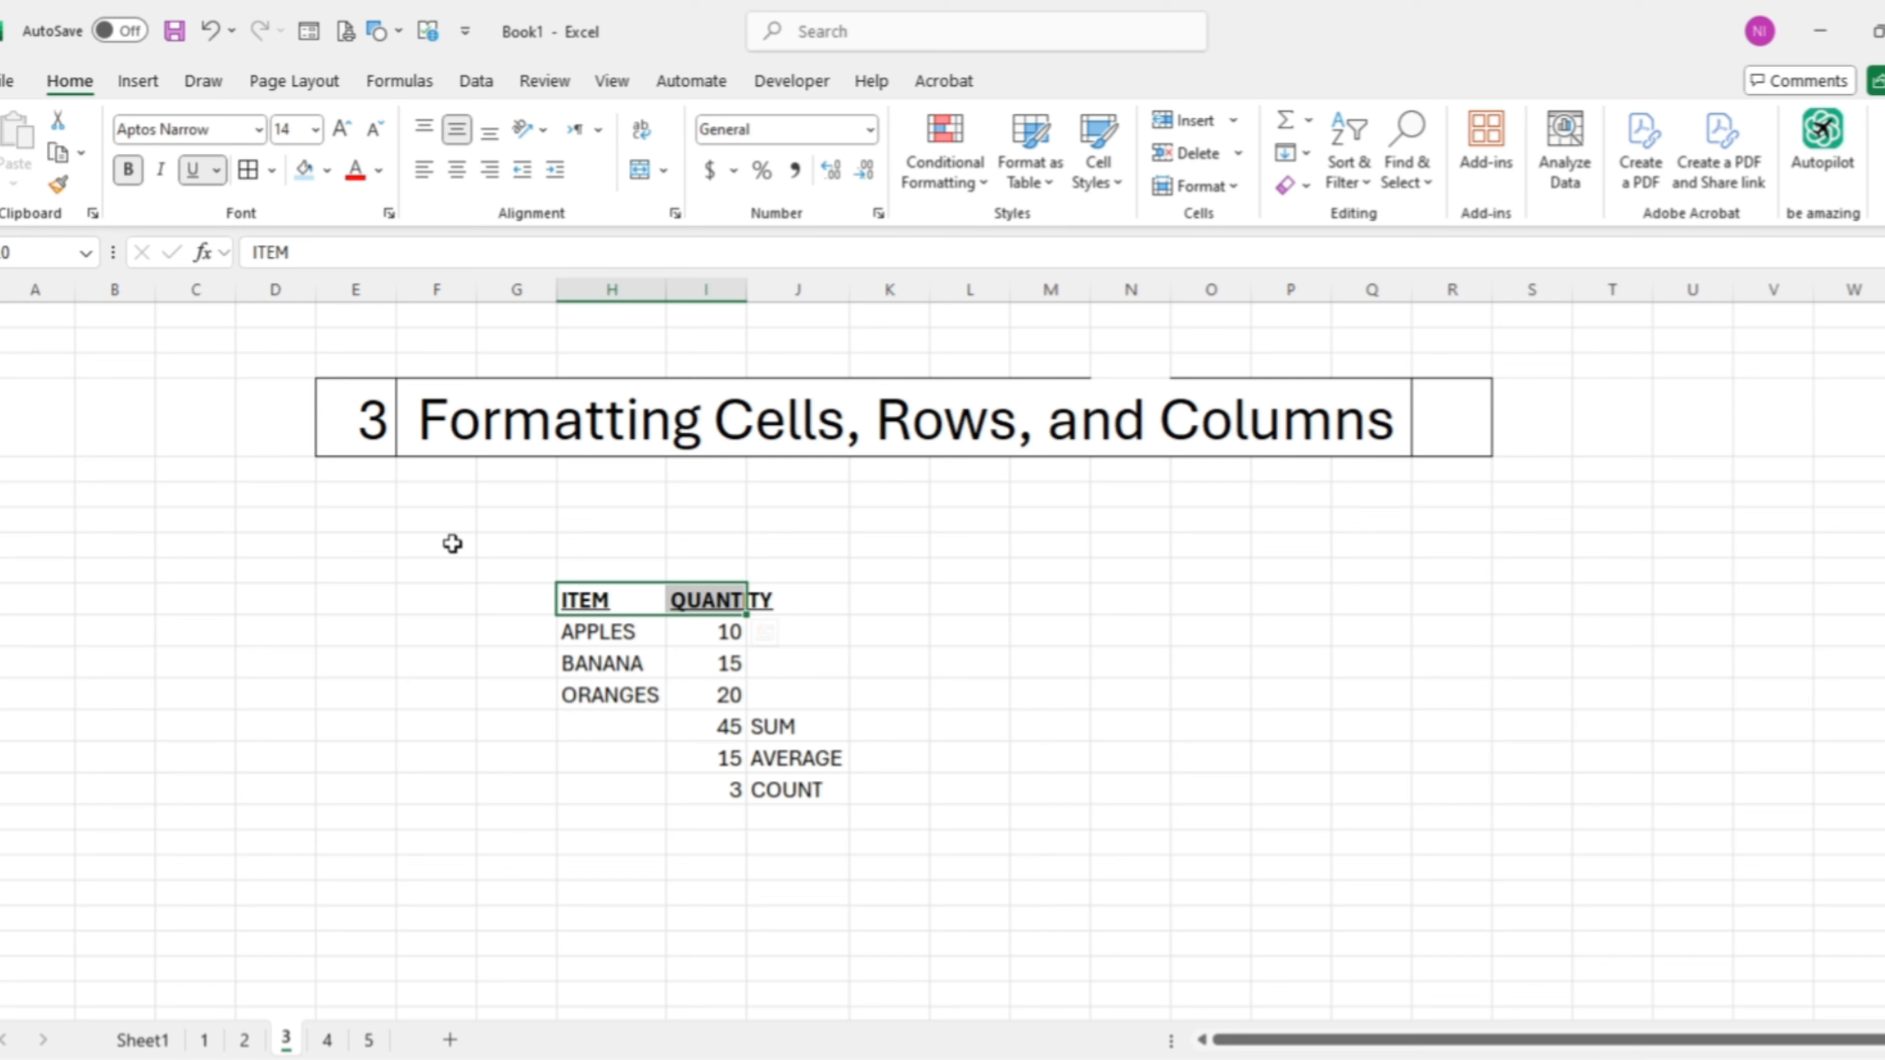
click(320, 767)
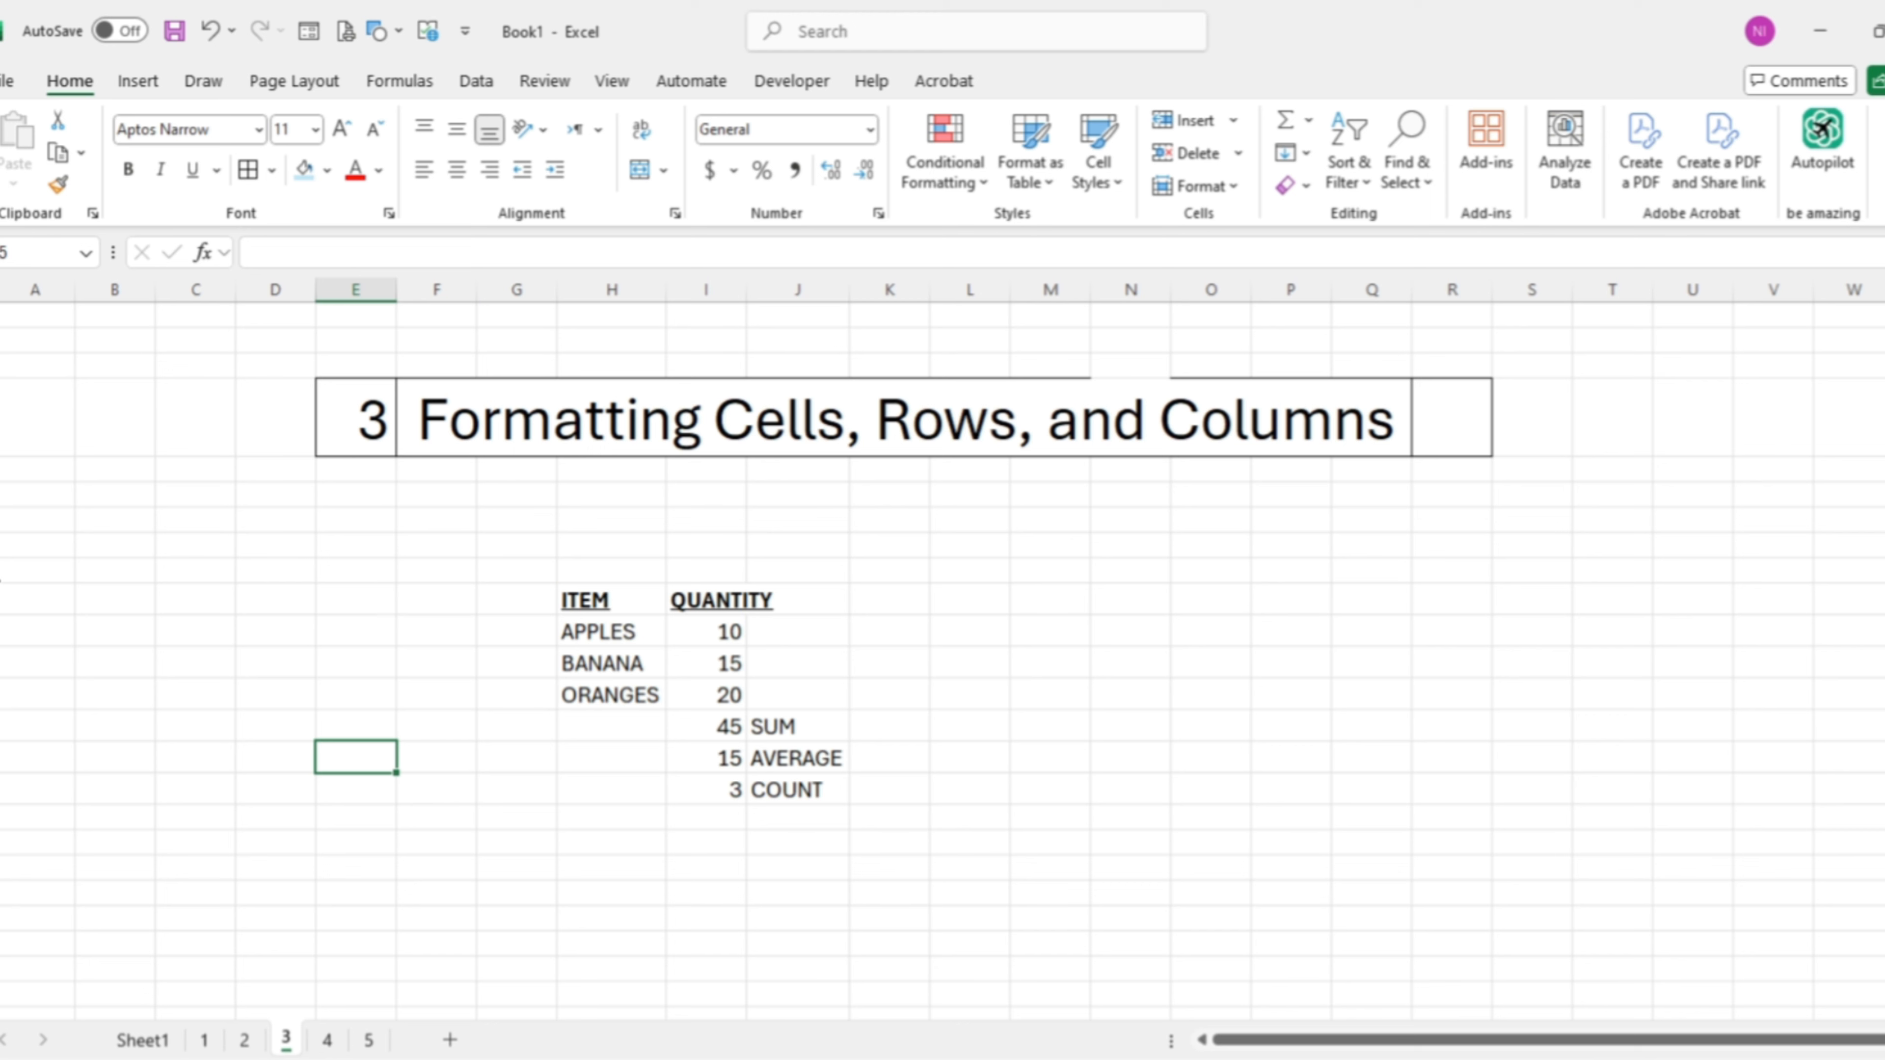
Step: Increase the height of rows 7 to 10 together, and autofit them back to their contents
click(0, 600)
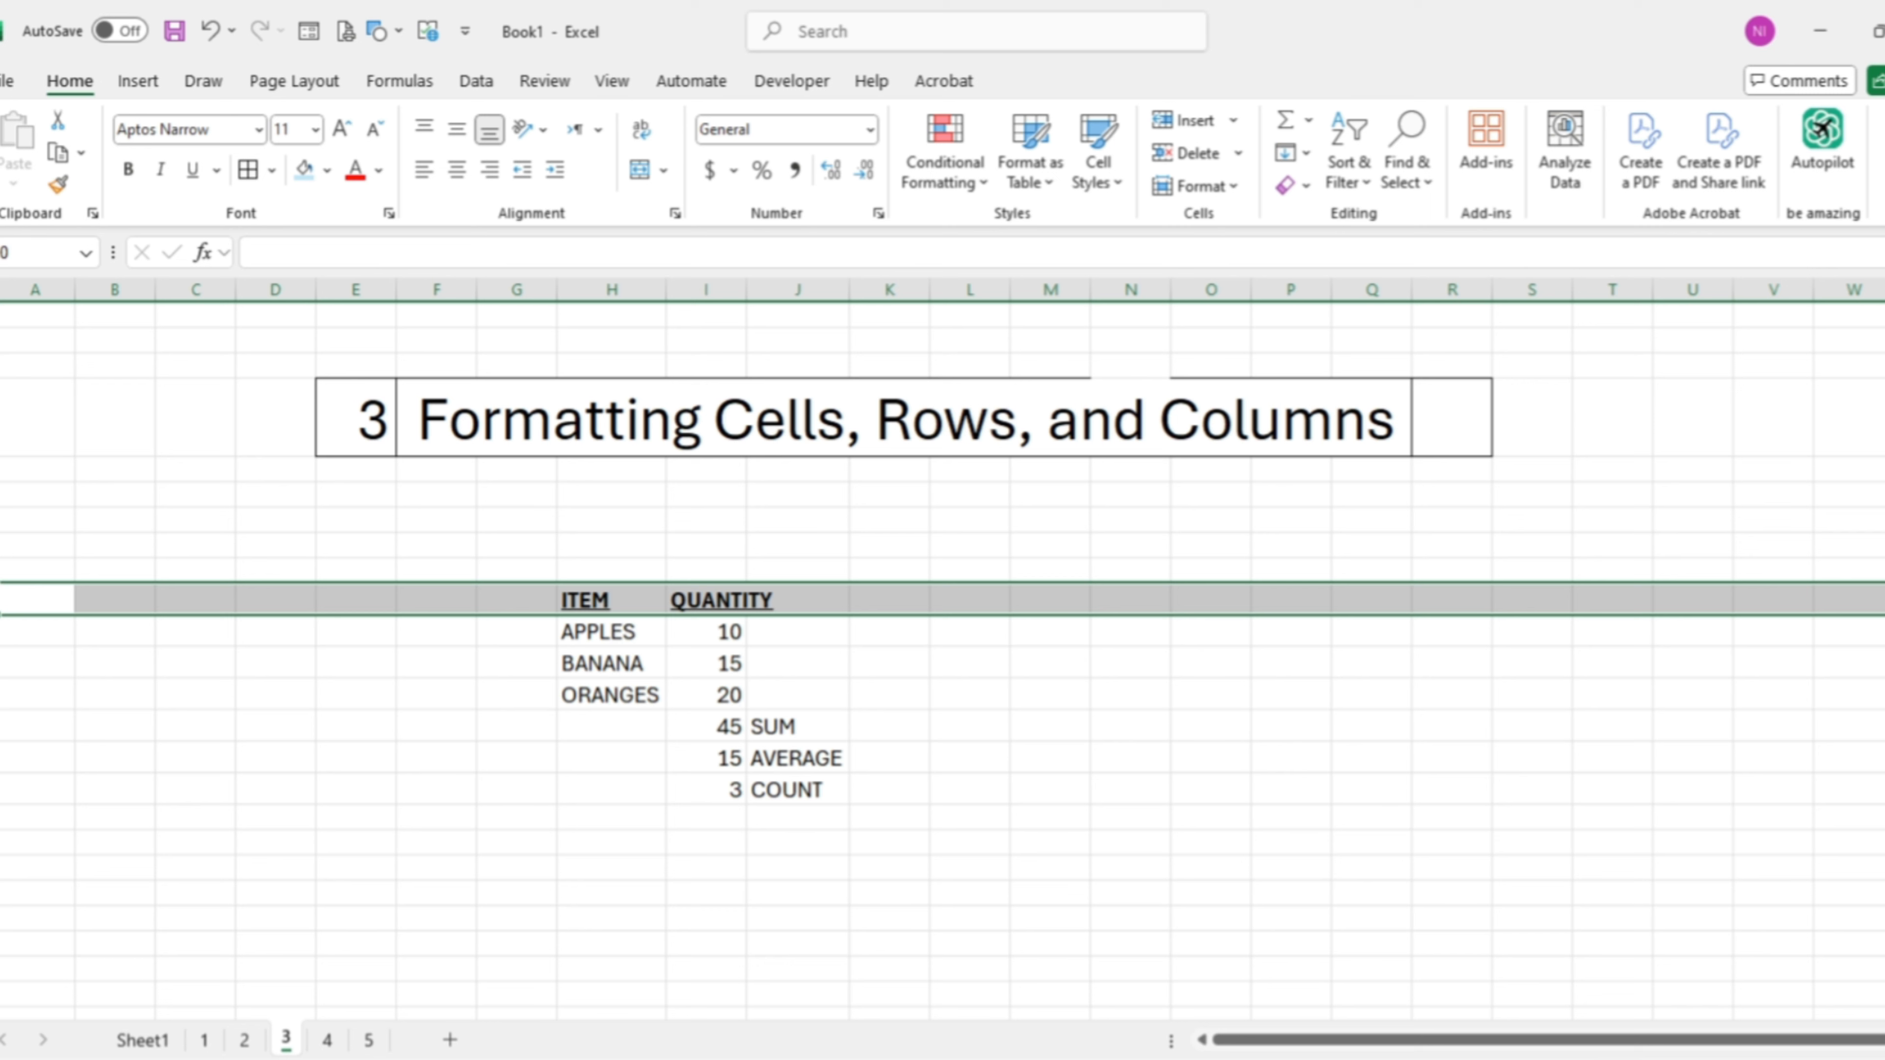
drag(0, 519, 0, 600)
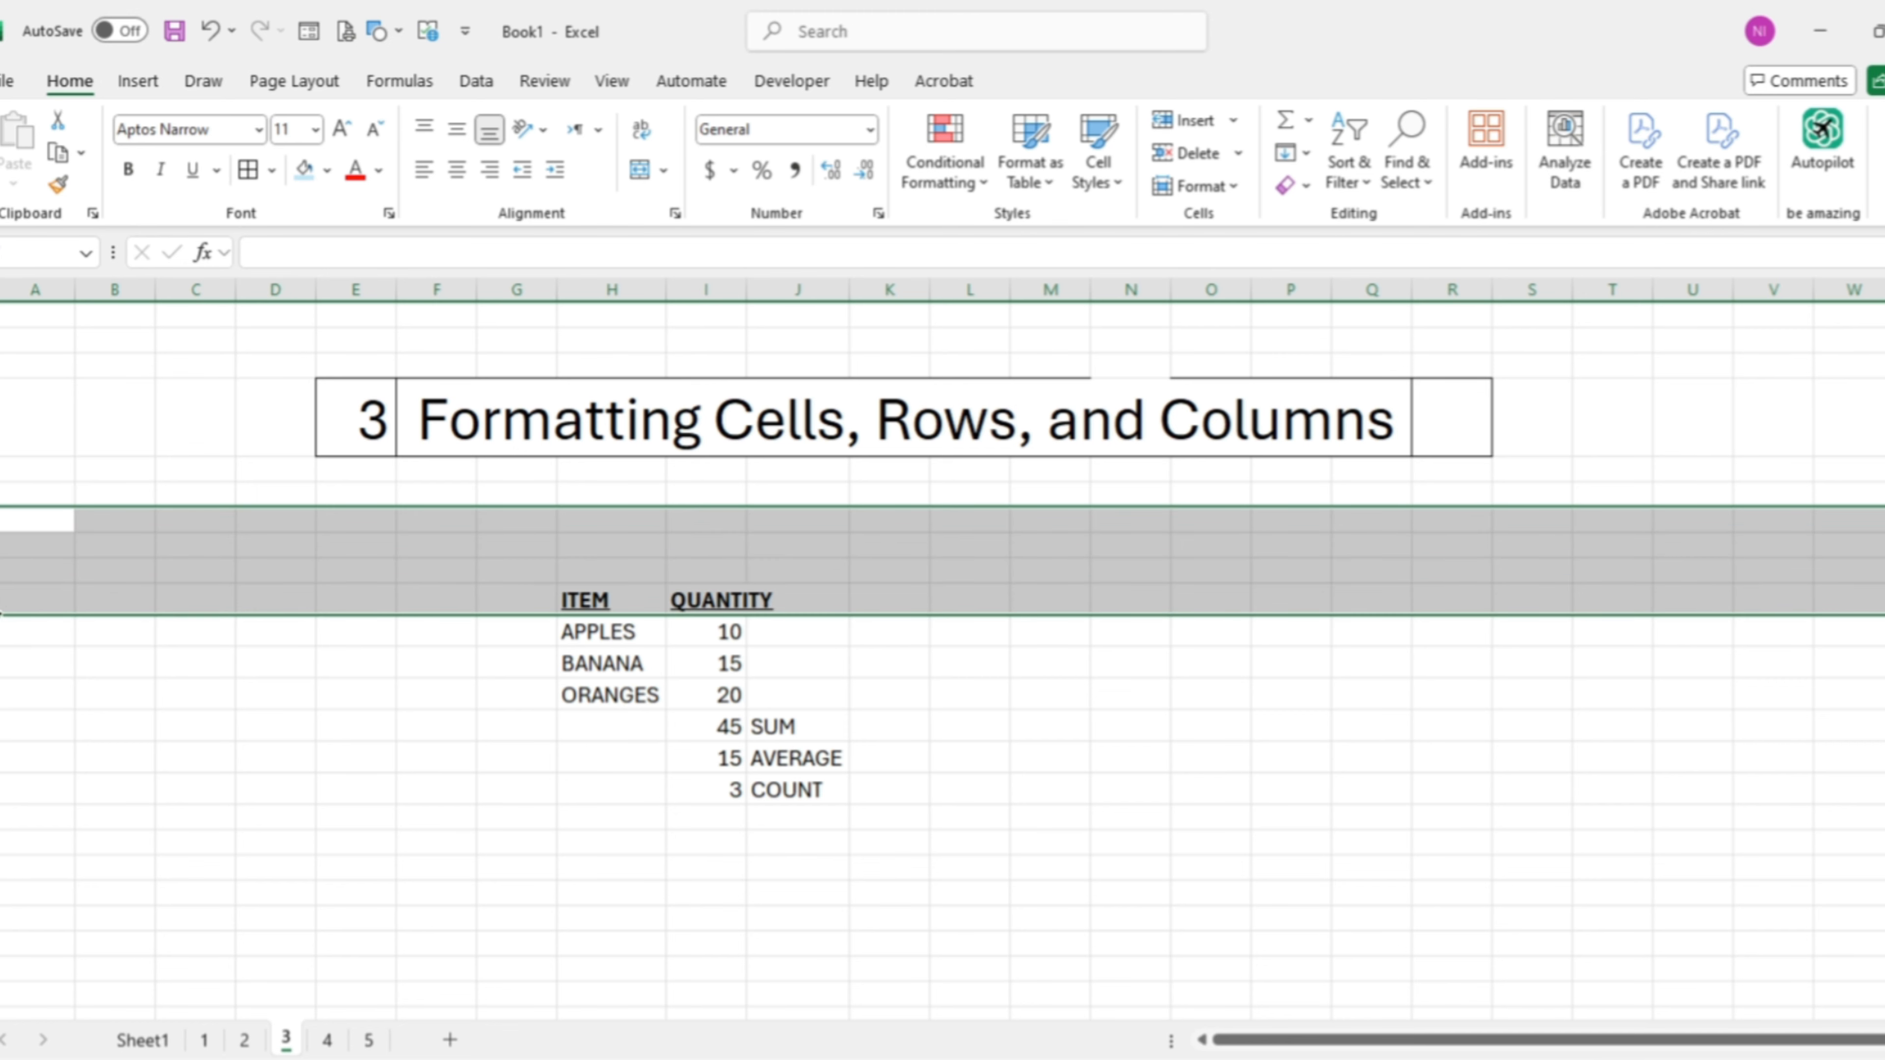
drag(0, 615, 0, 614)
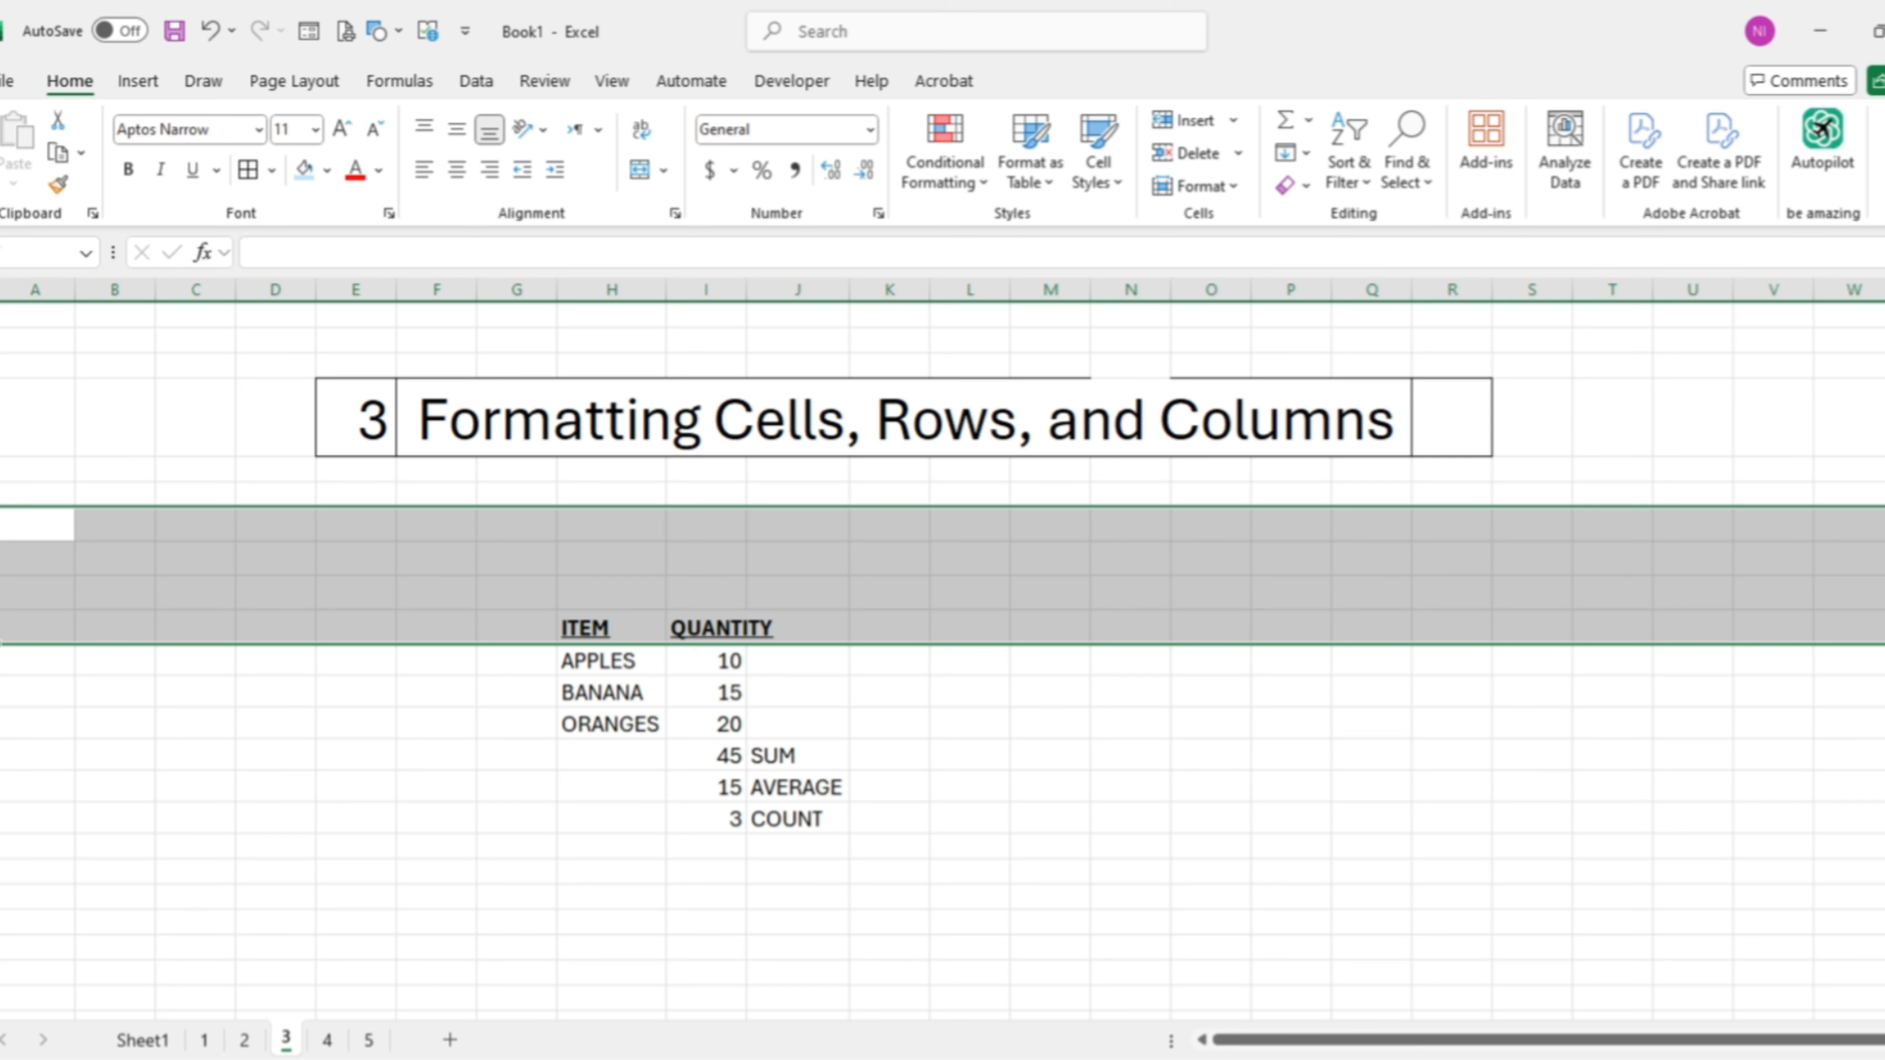
double_click(0, 610)
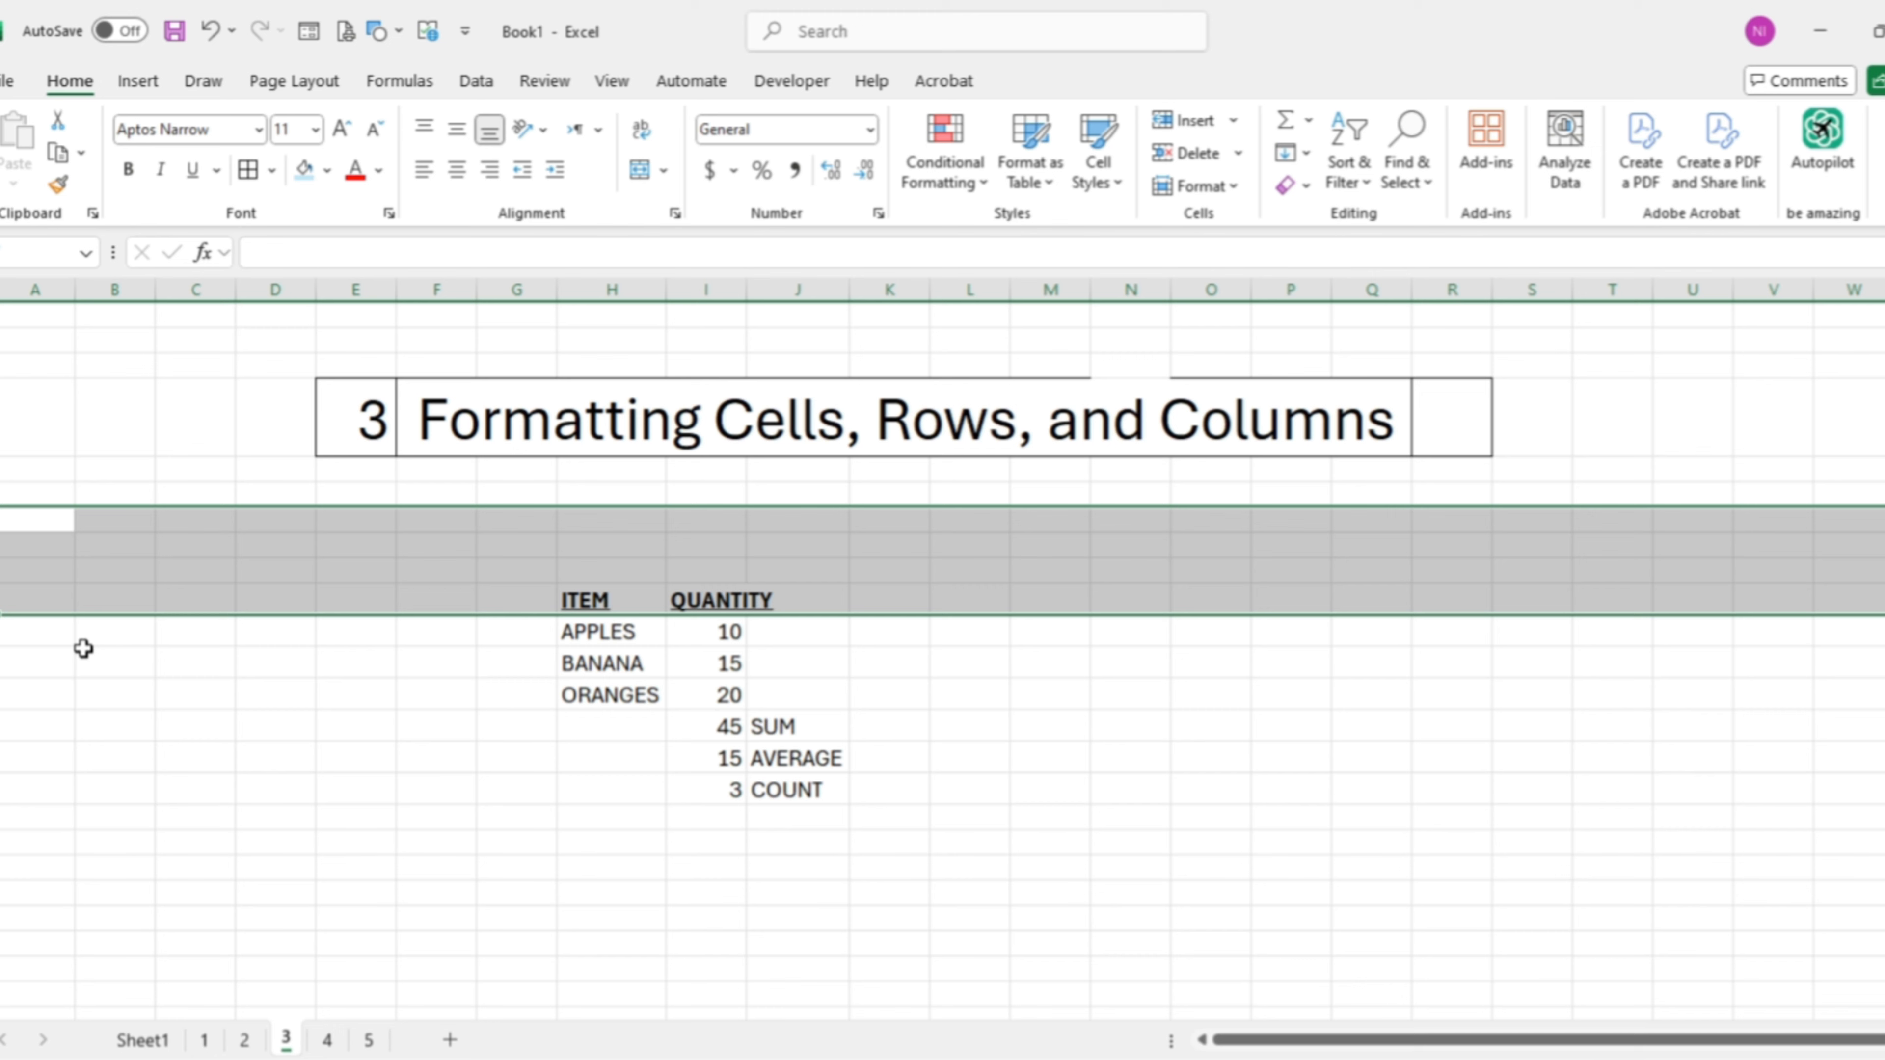
click(177, 543)
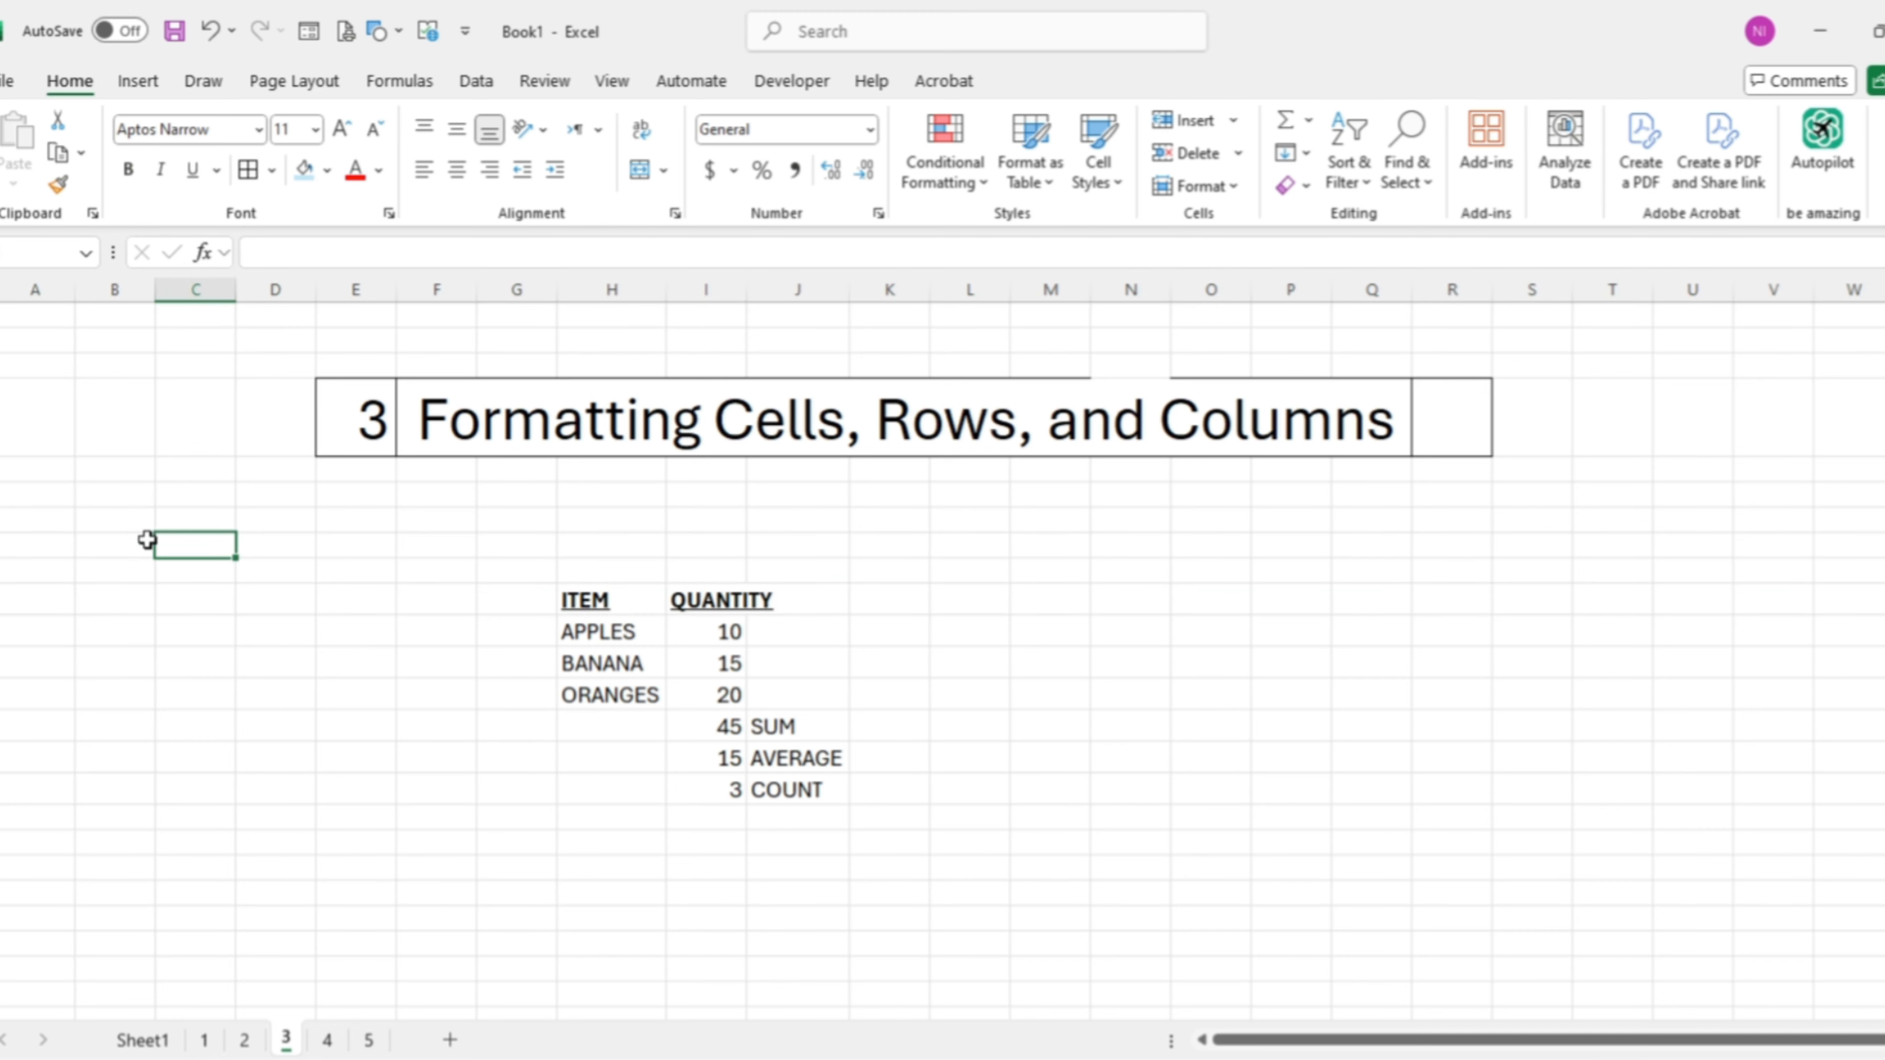
click(0, 545)
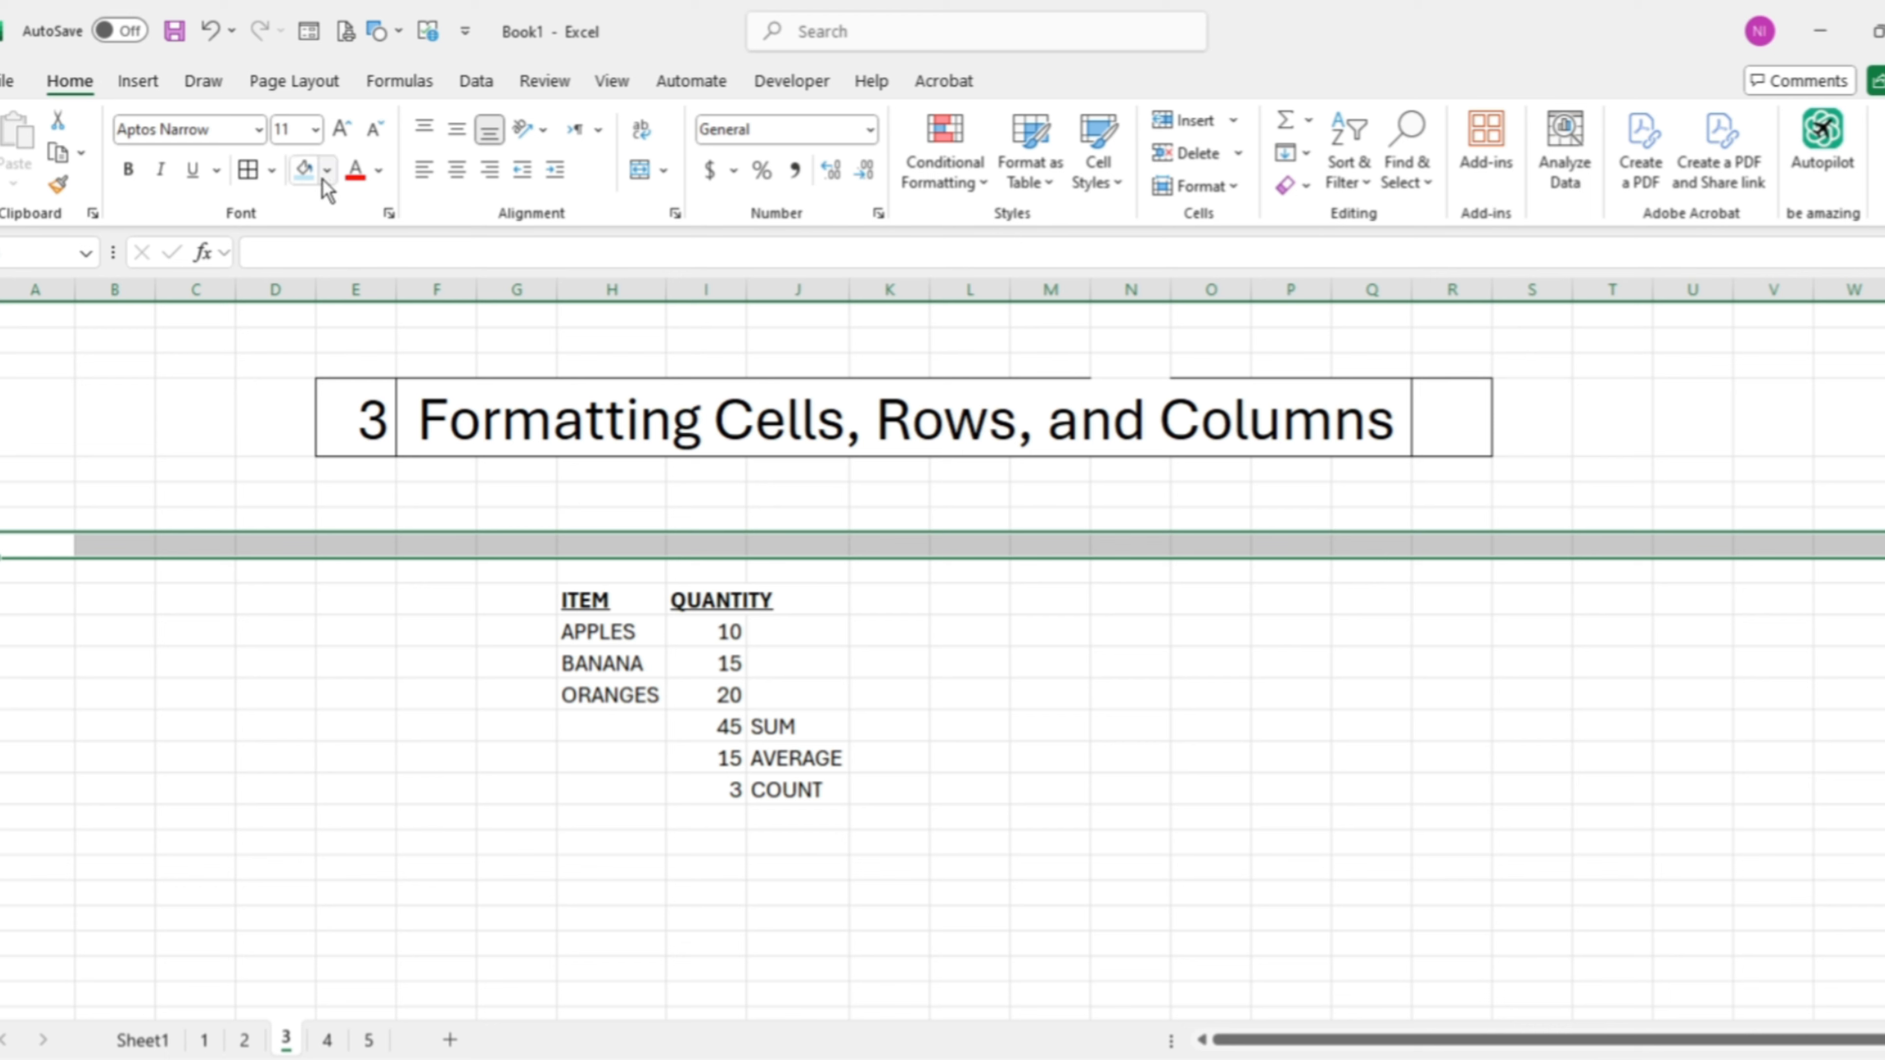
click(273, 683)
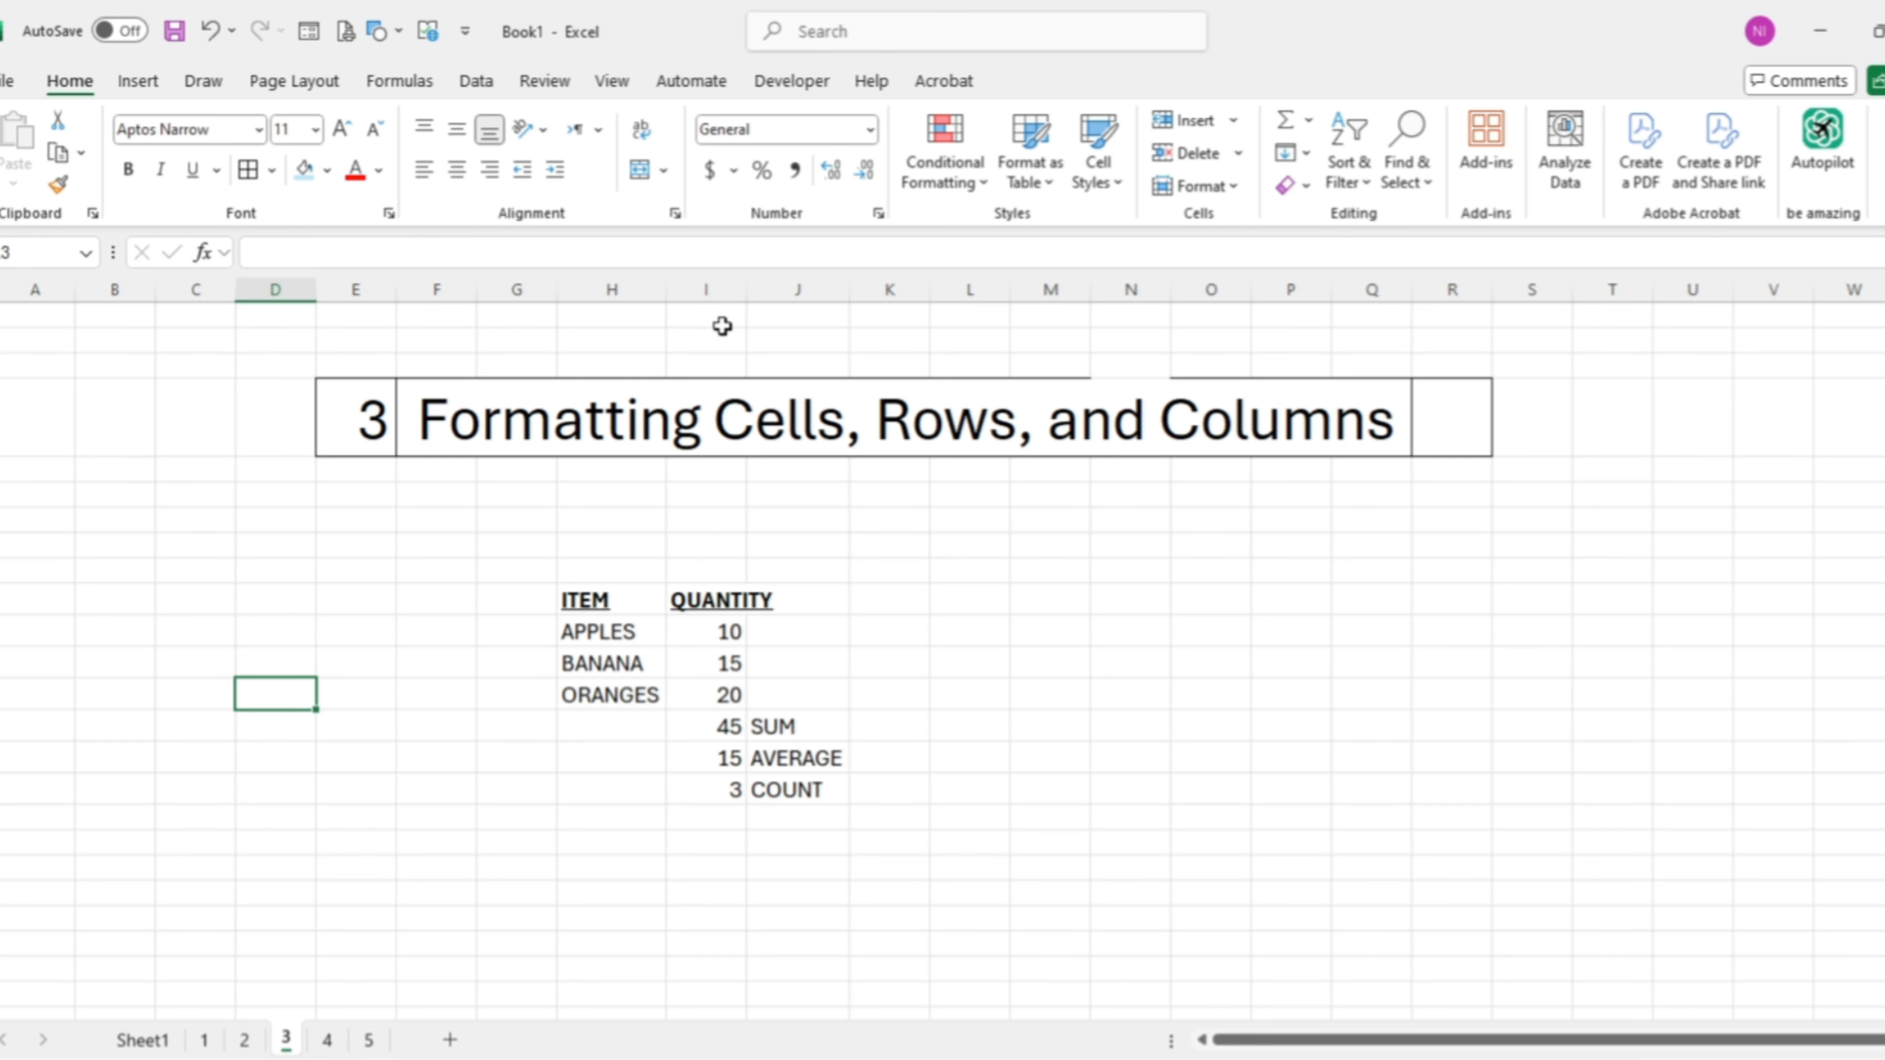
Step: Narrow column C slightly
click(728, 275)
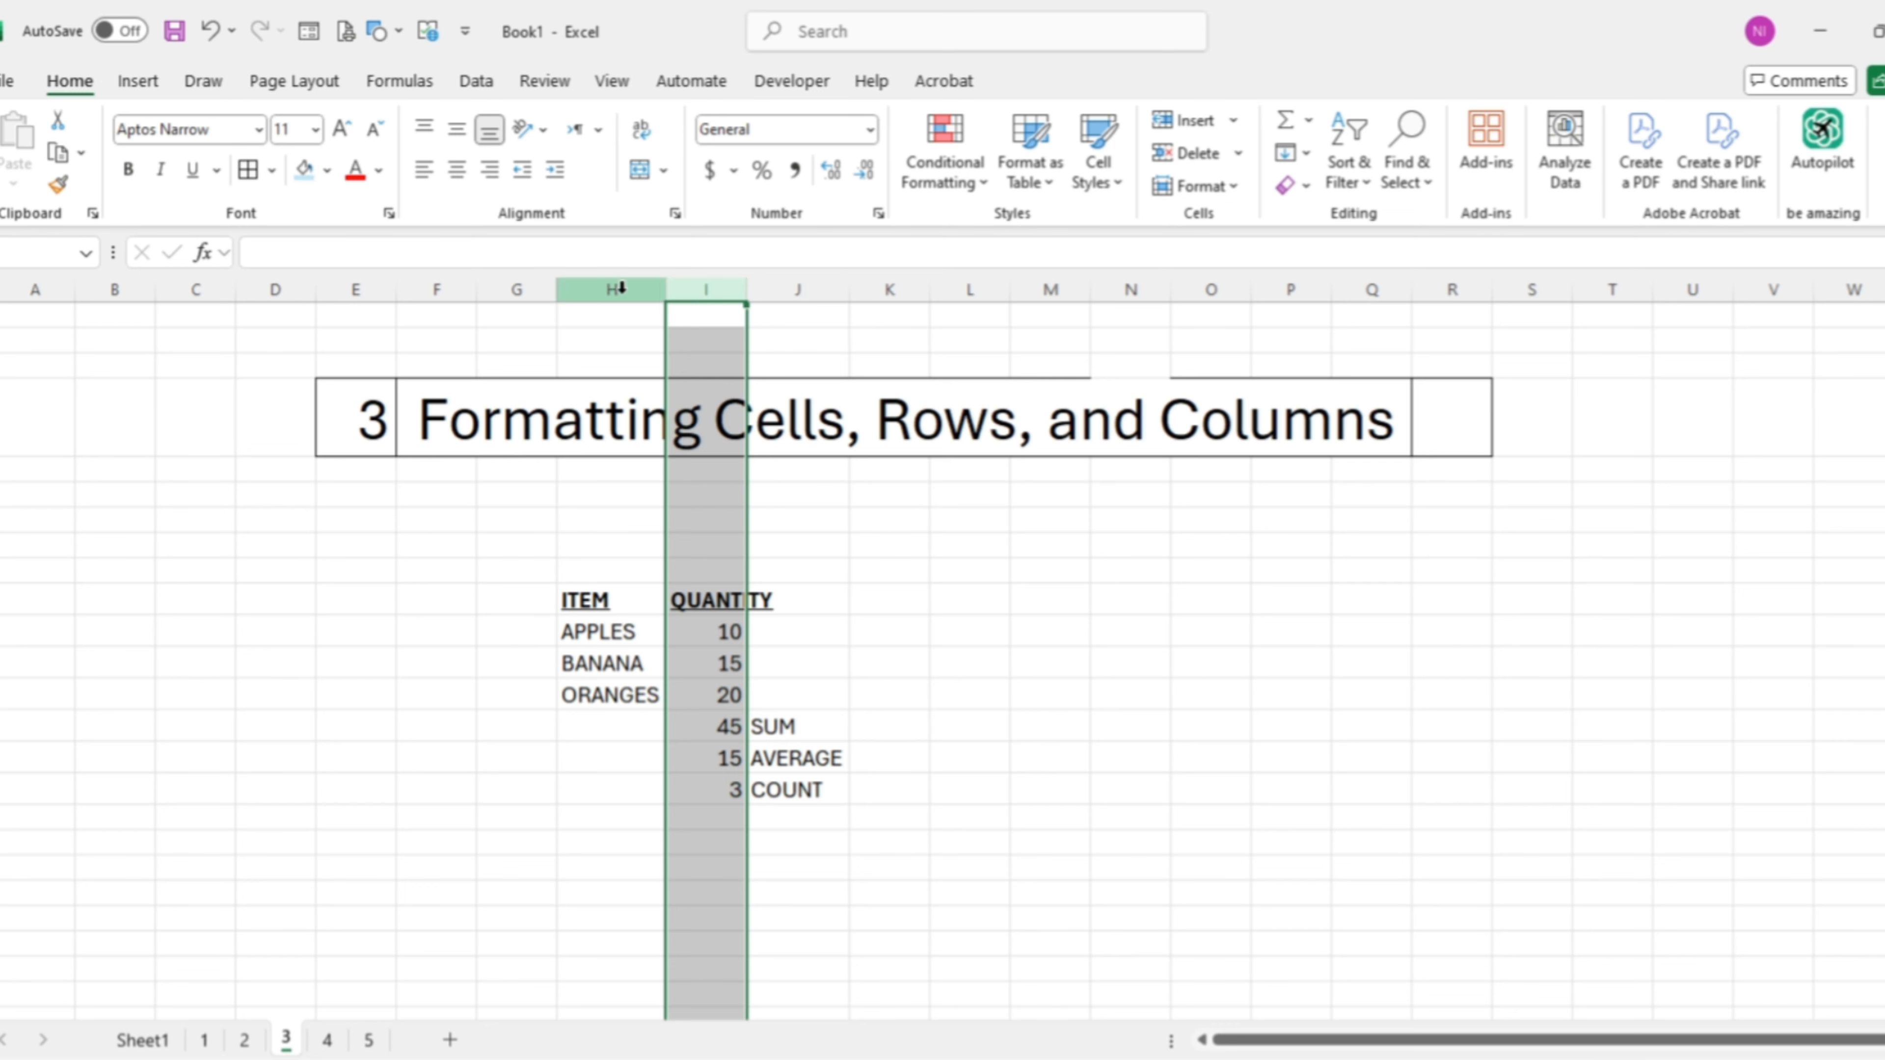
click(189, 289)
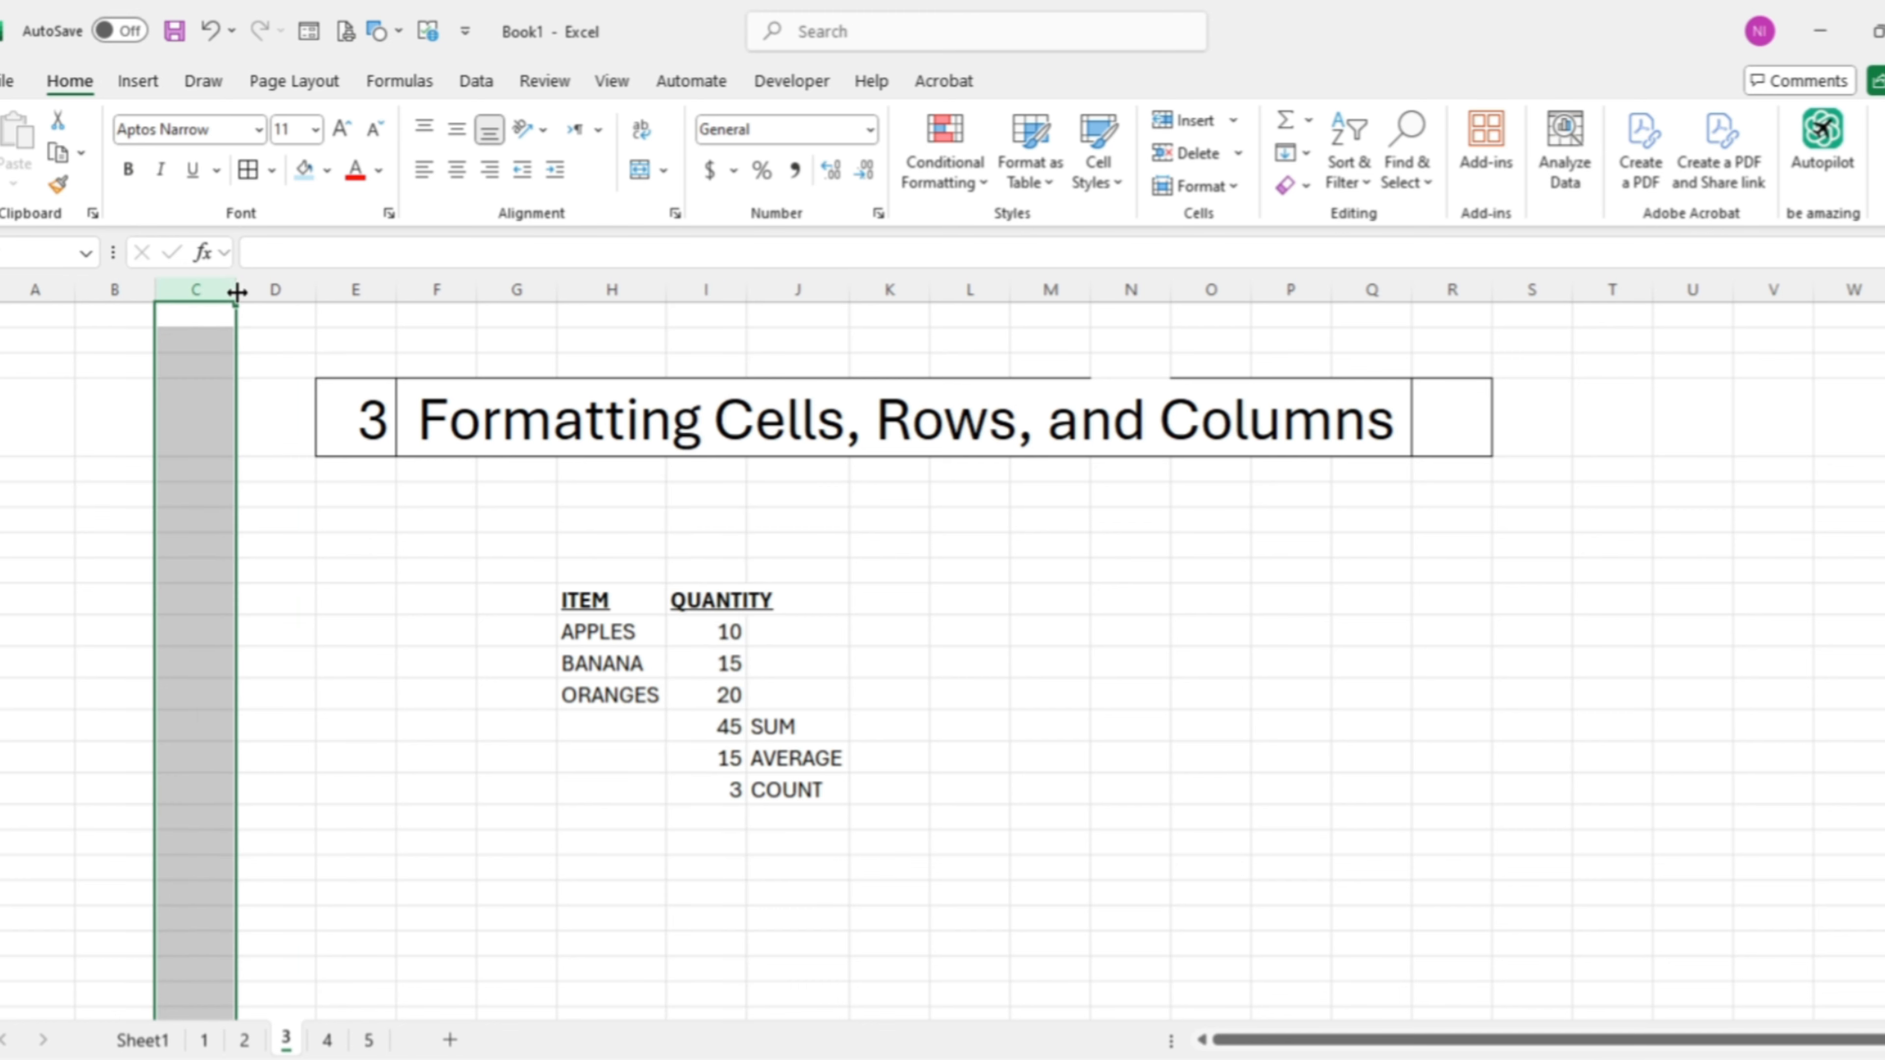
mouse_move(239, 289)
mouse_down()
mouse_move(284, 293)
mouse_move(236, 294)
mouse_up()
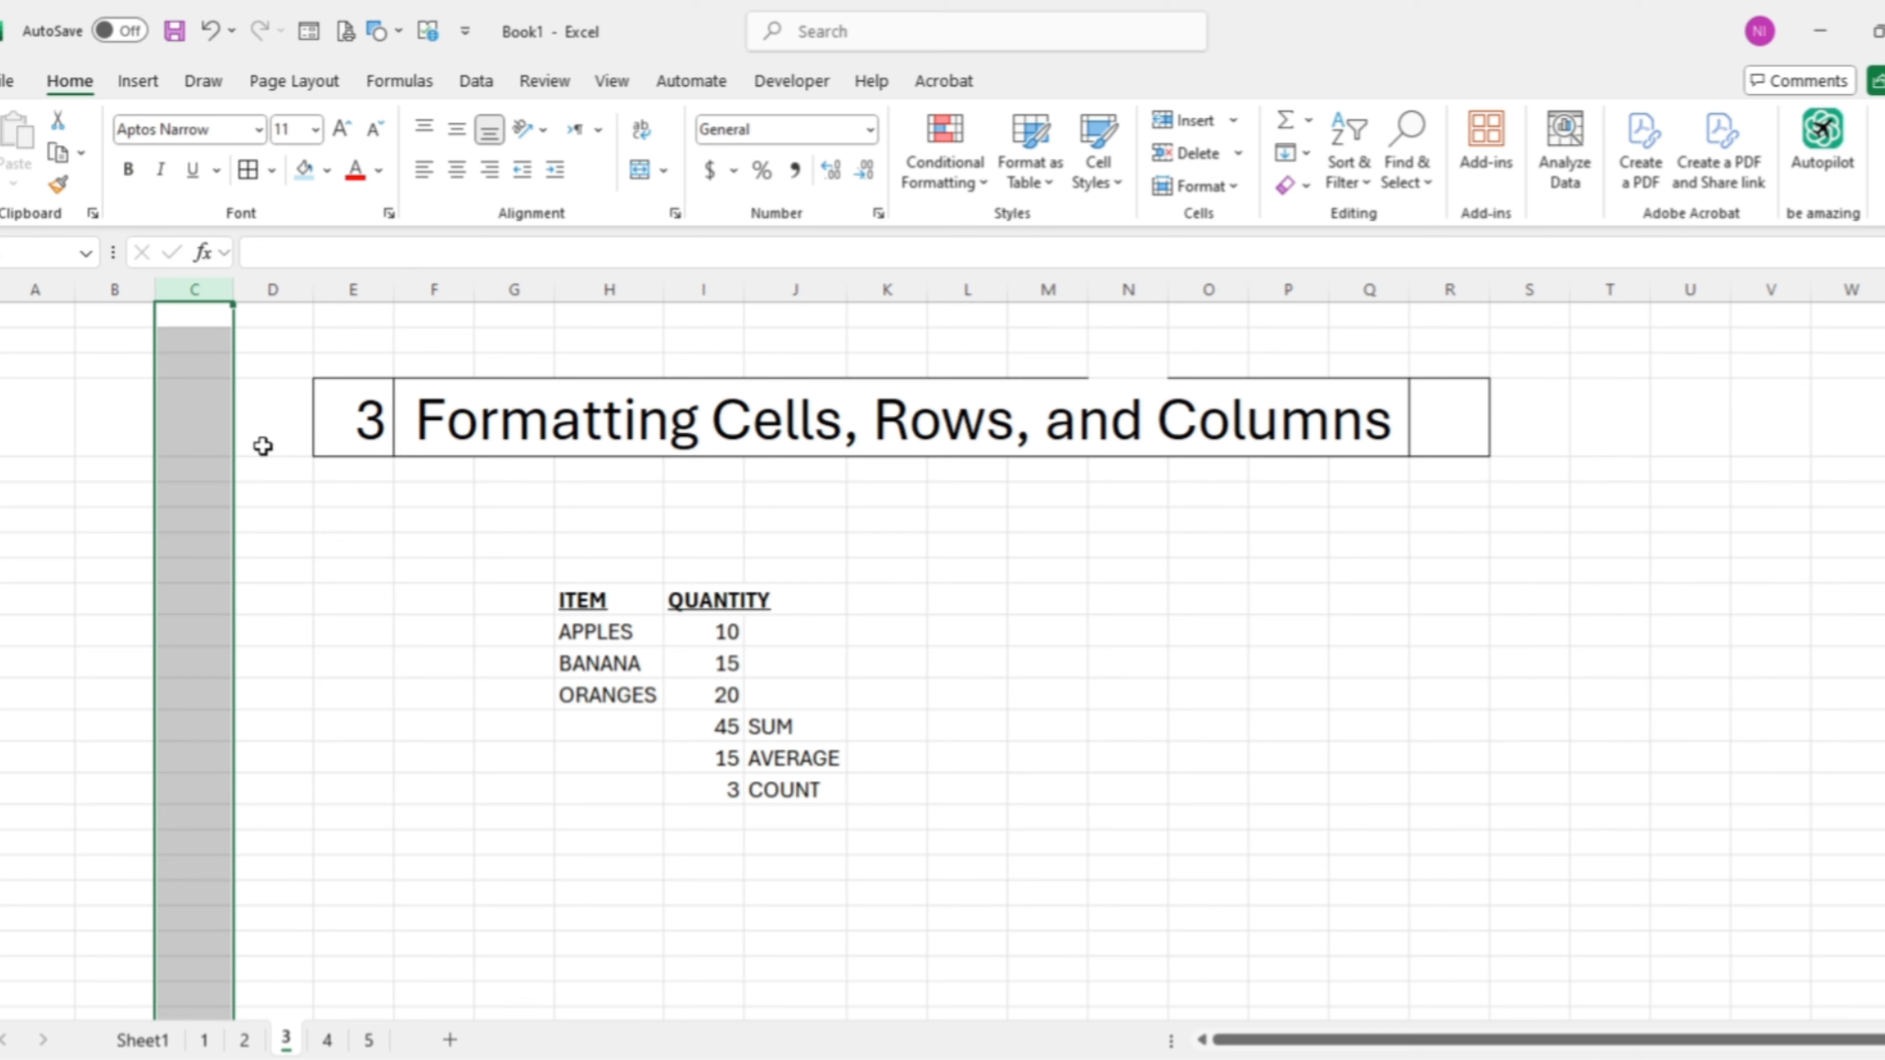
click(350, 628)
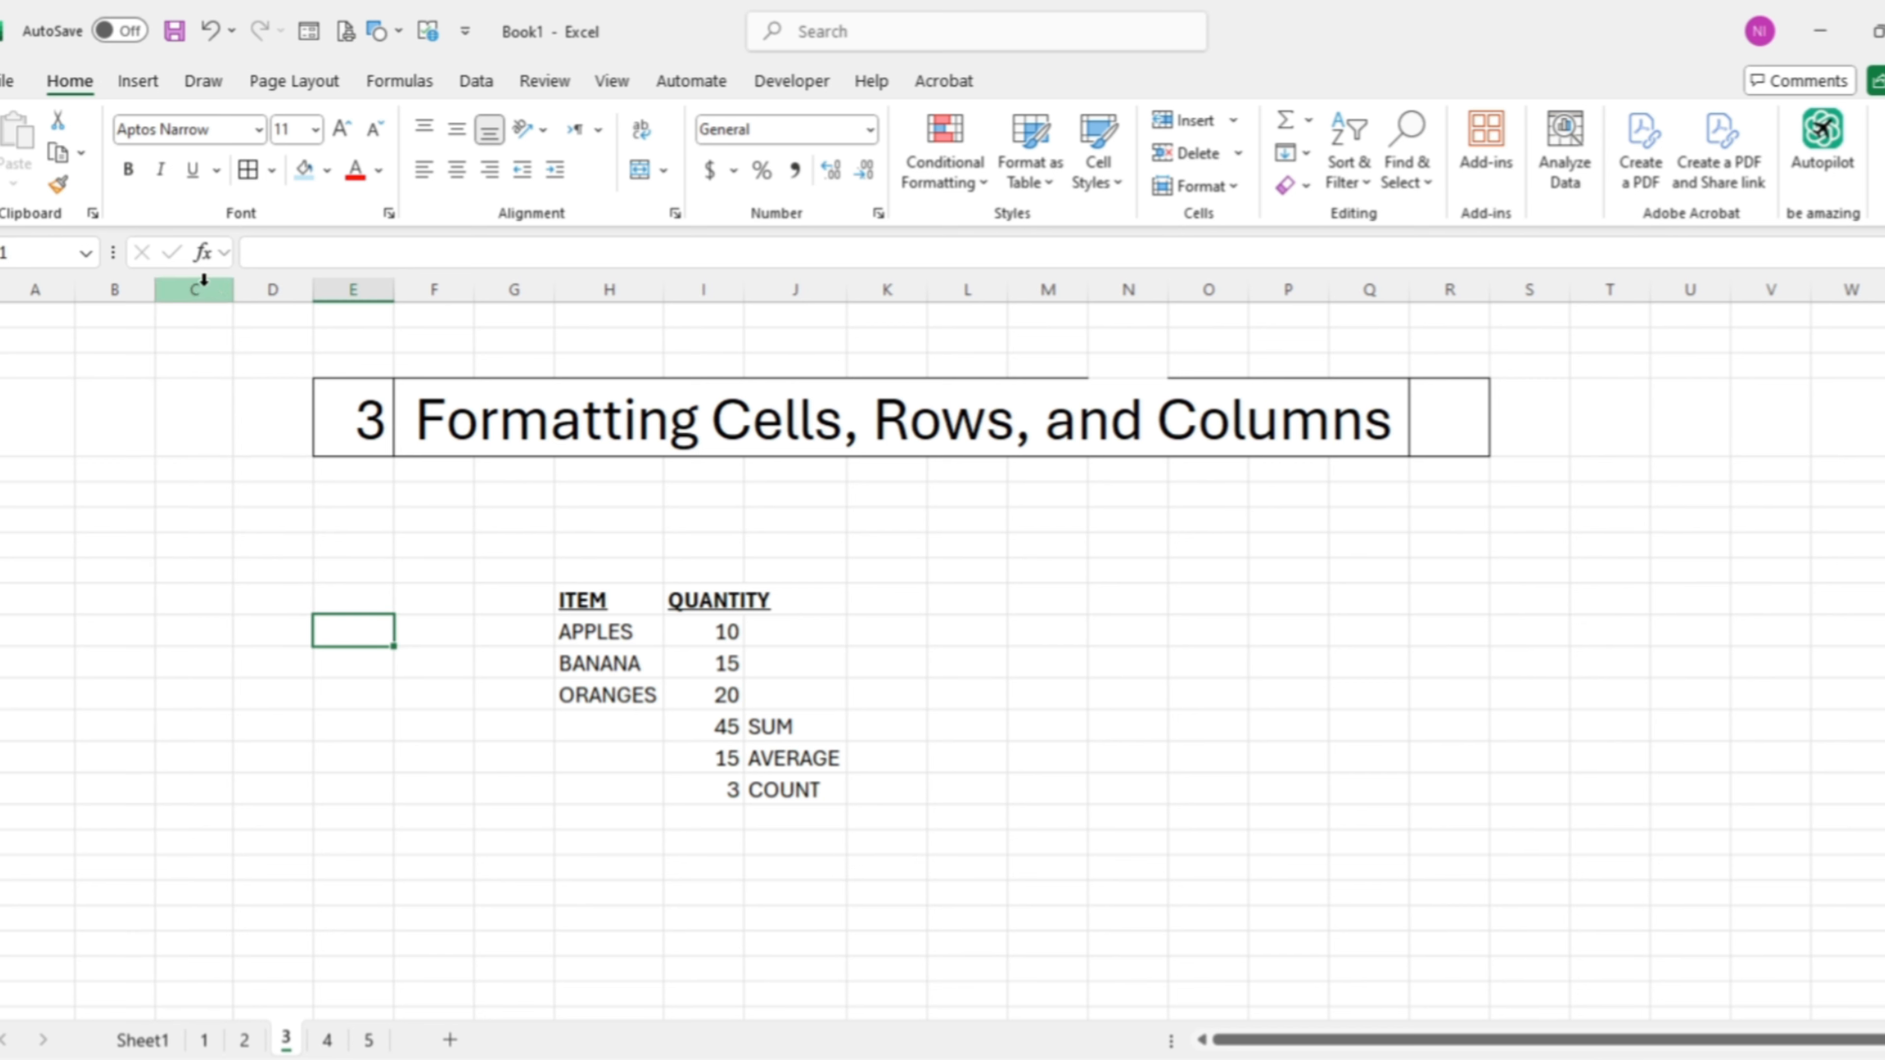
Step: Select rows 6 and 11 together with column C as one multiple selection, and clear the selection
click(182, 283)
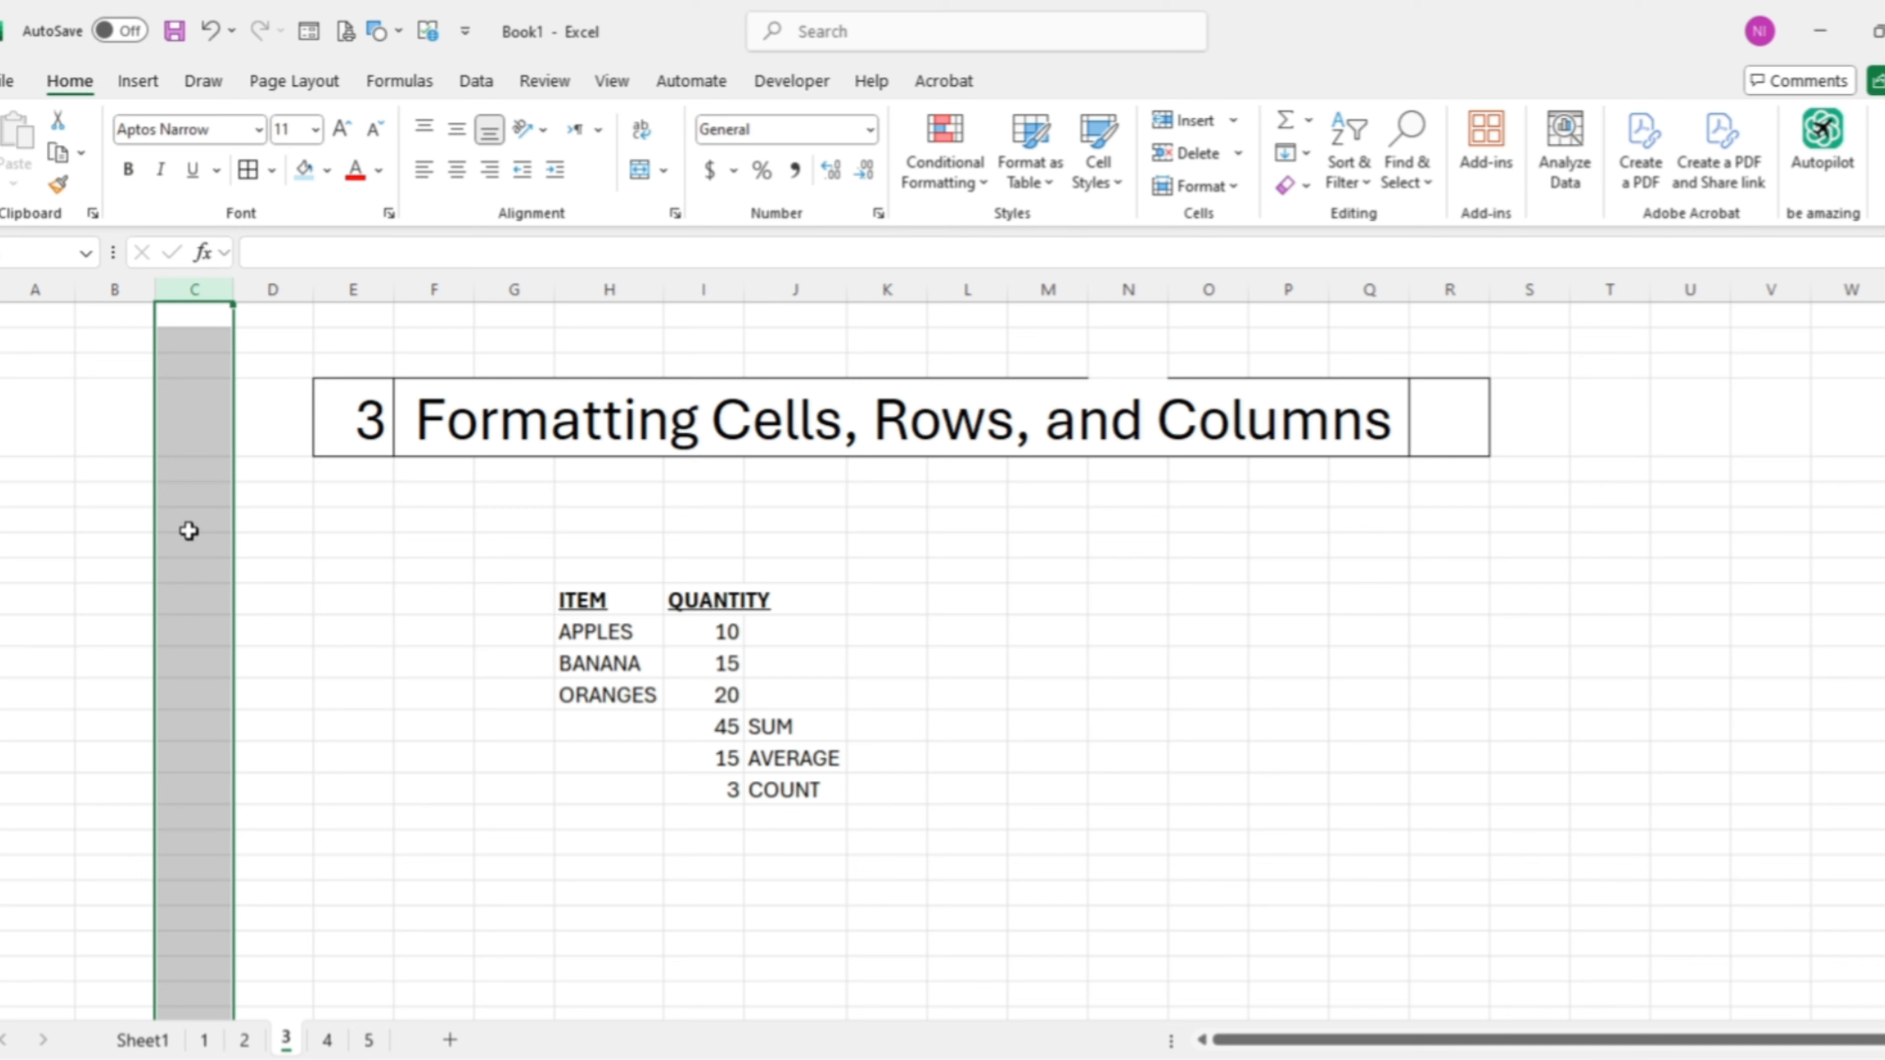
click(37, 536)
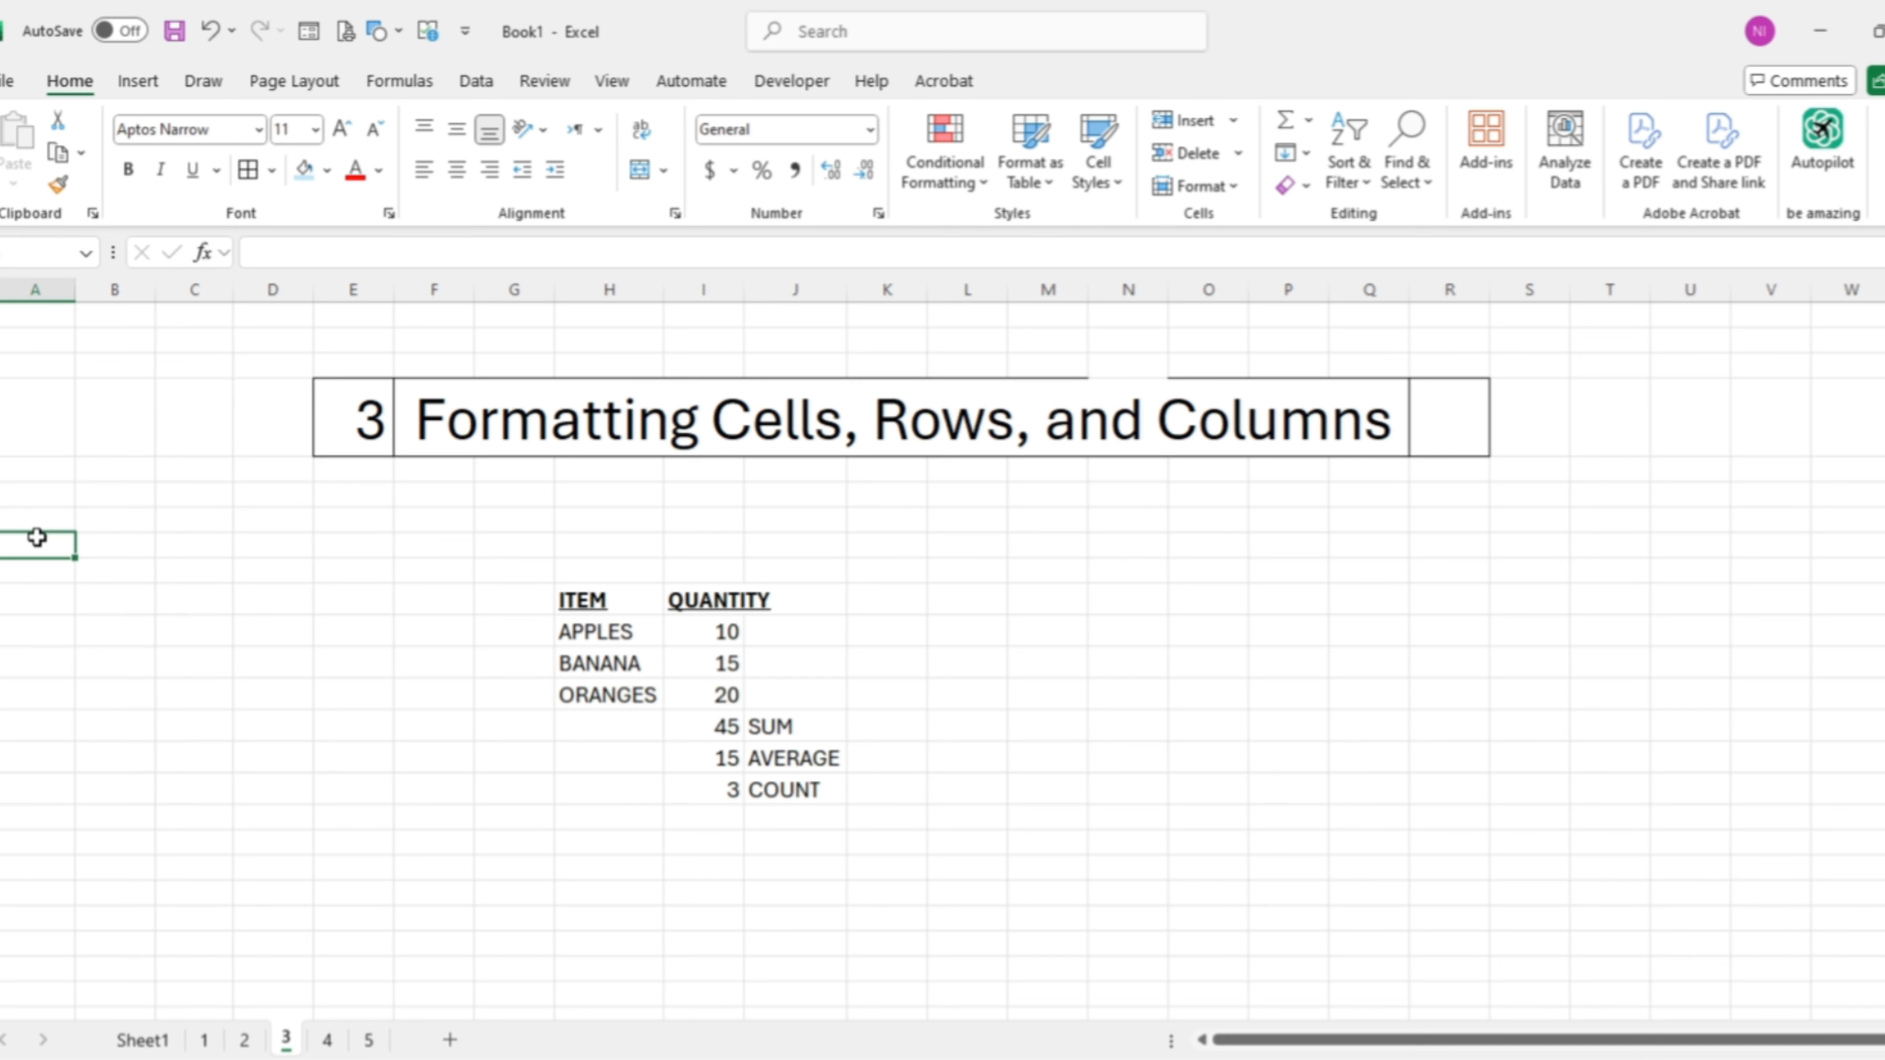
click(174, 637)
ctrl+click(2, 495)
ctrl+click(1, 646)
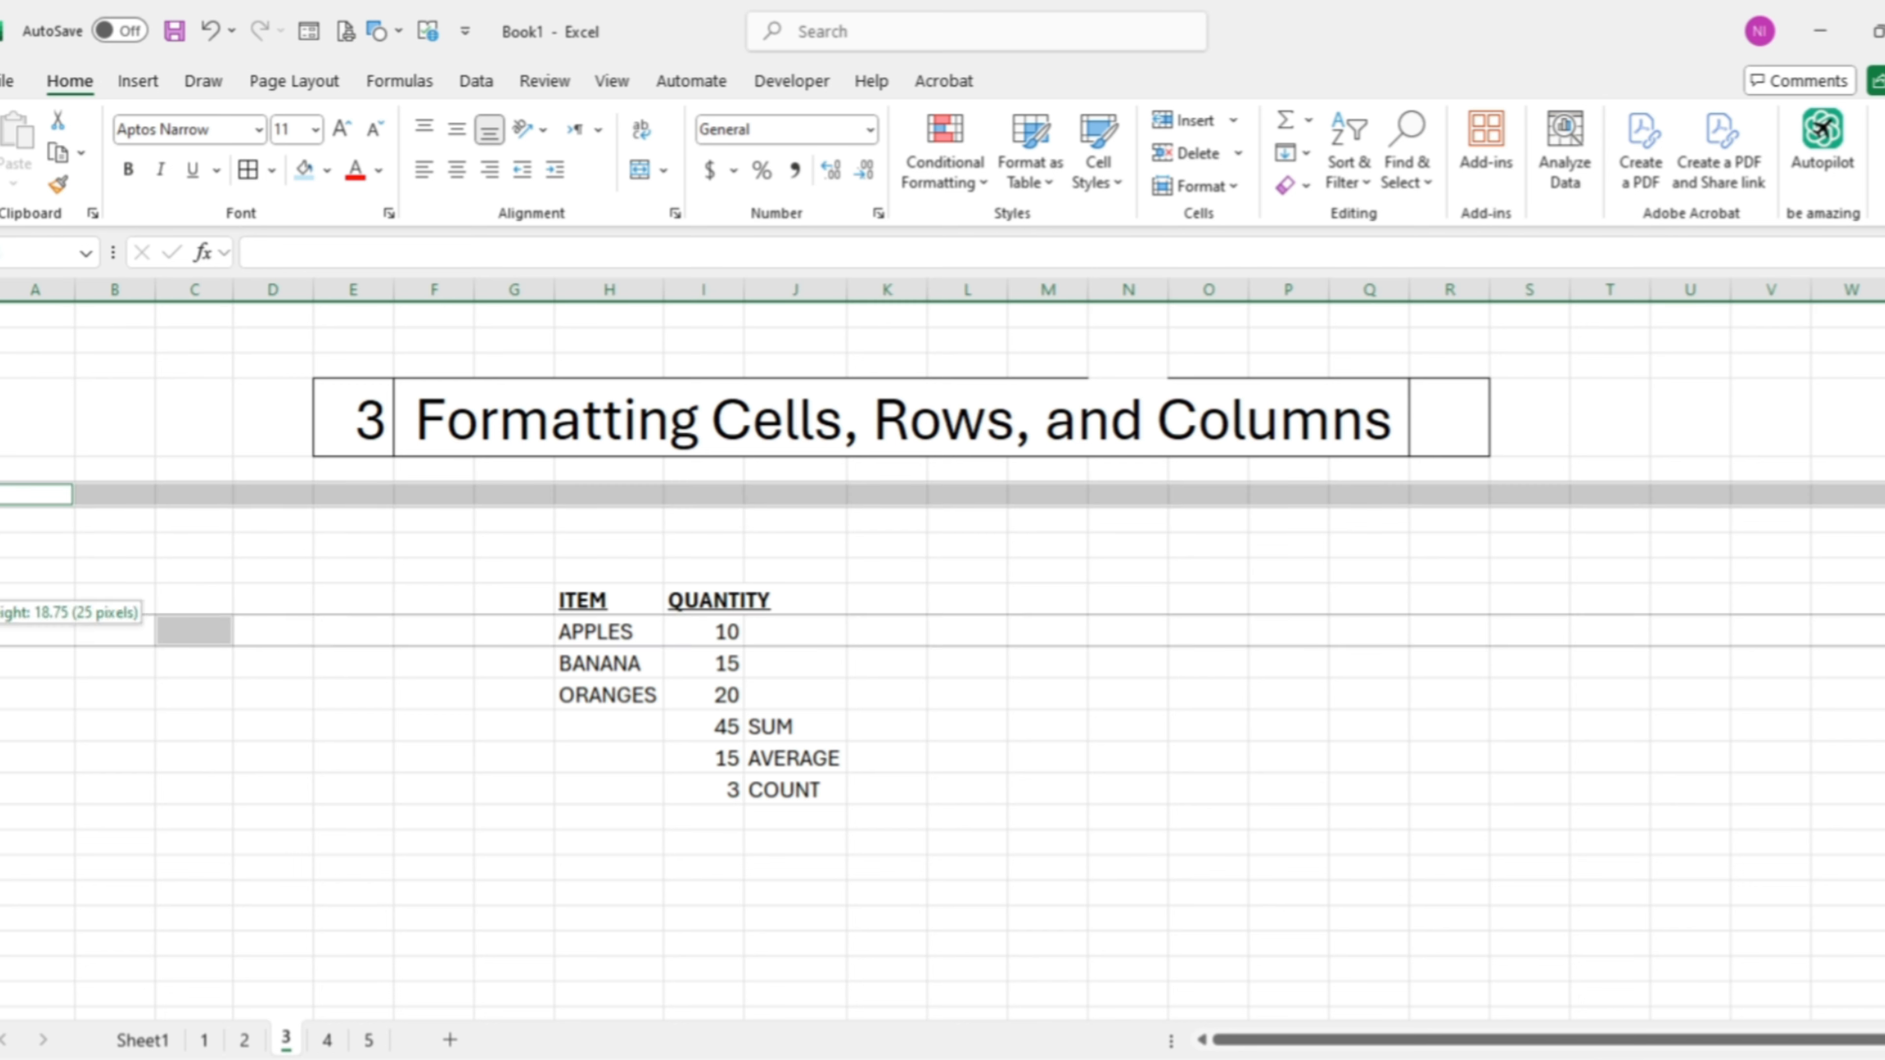
ctrl+click(195, 288)
ctrl+click(1, 631)
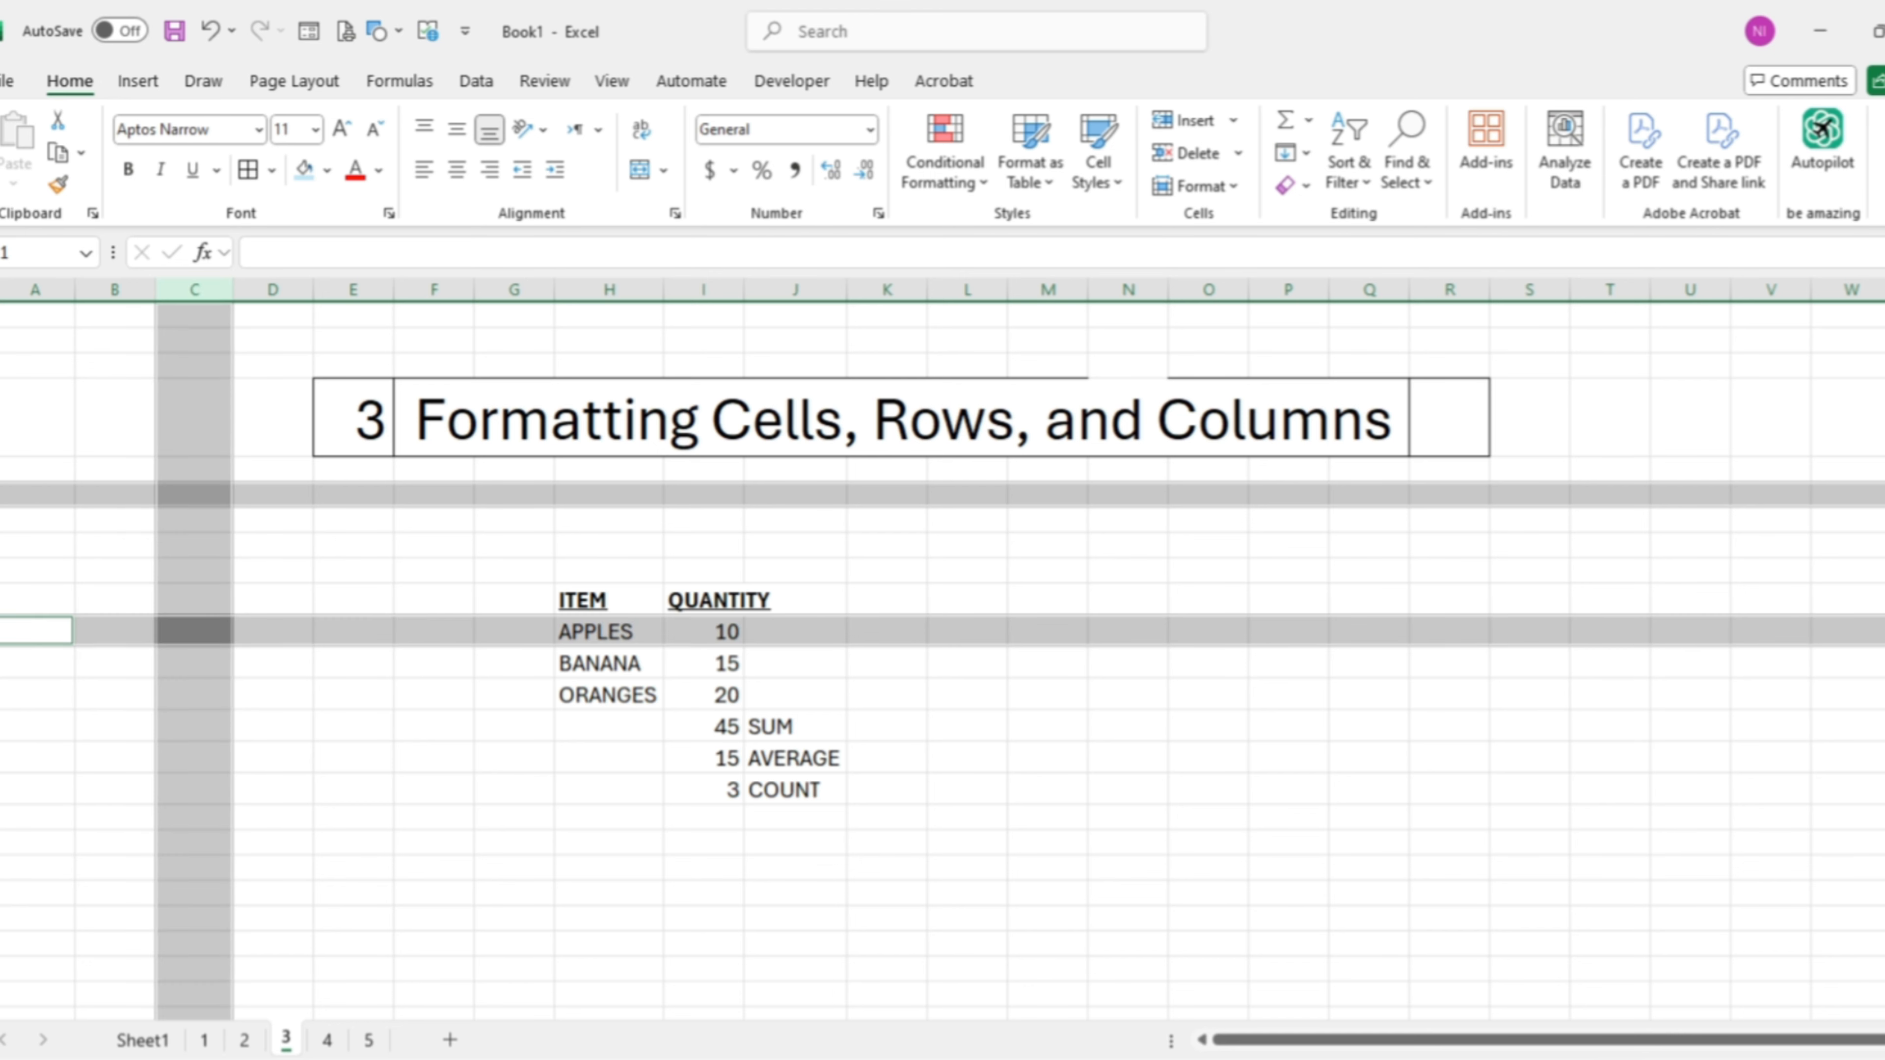
click(568, 813)
click(1228, 579)
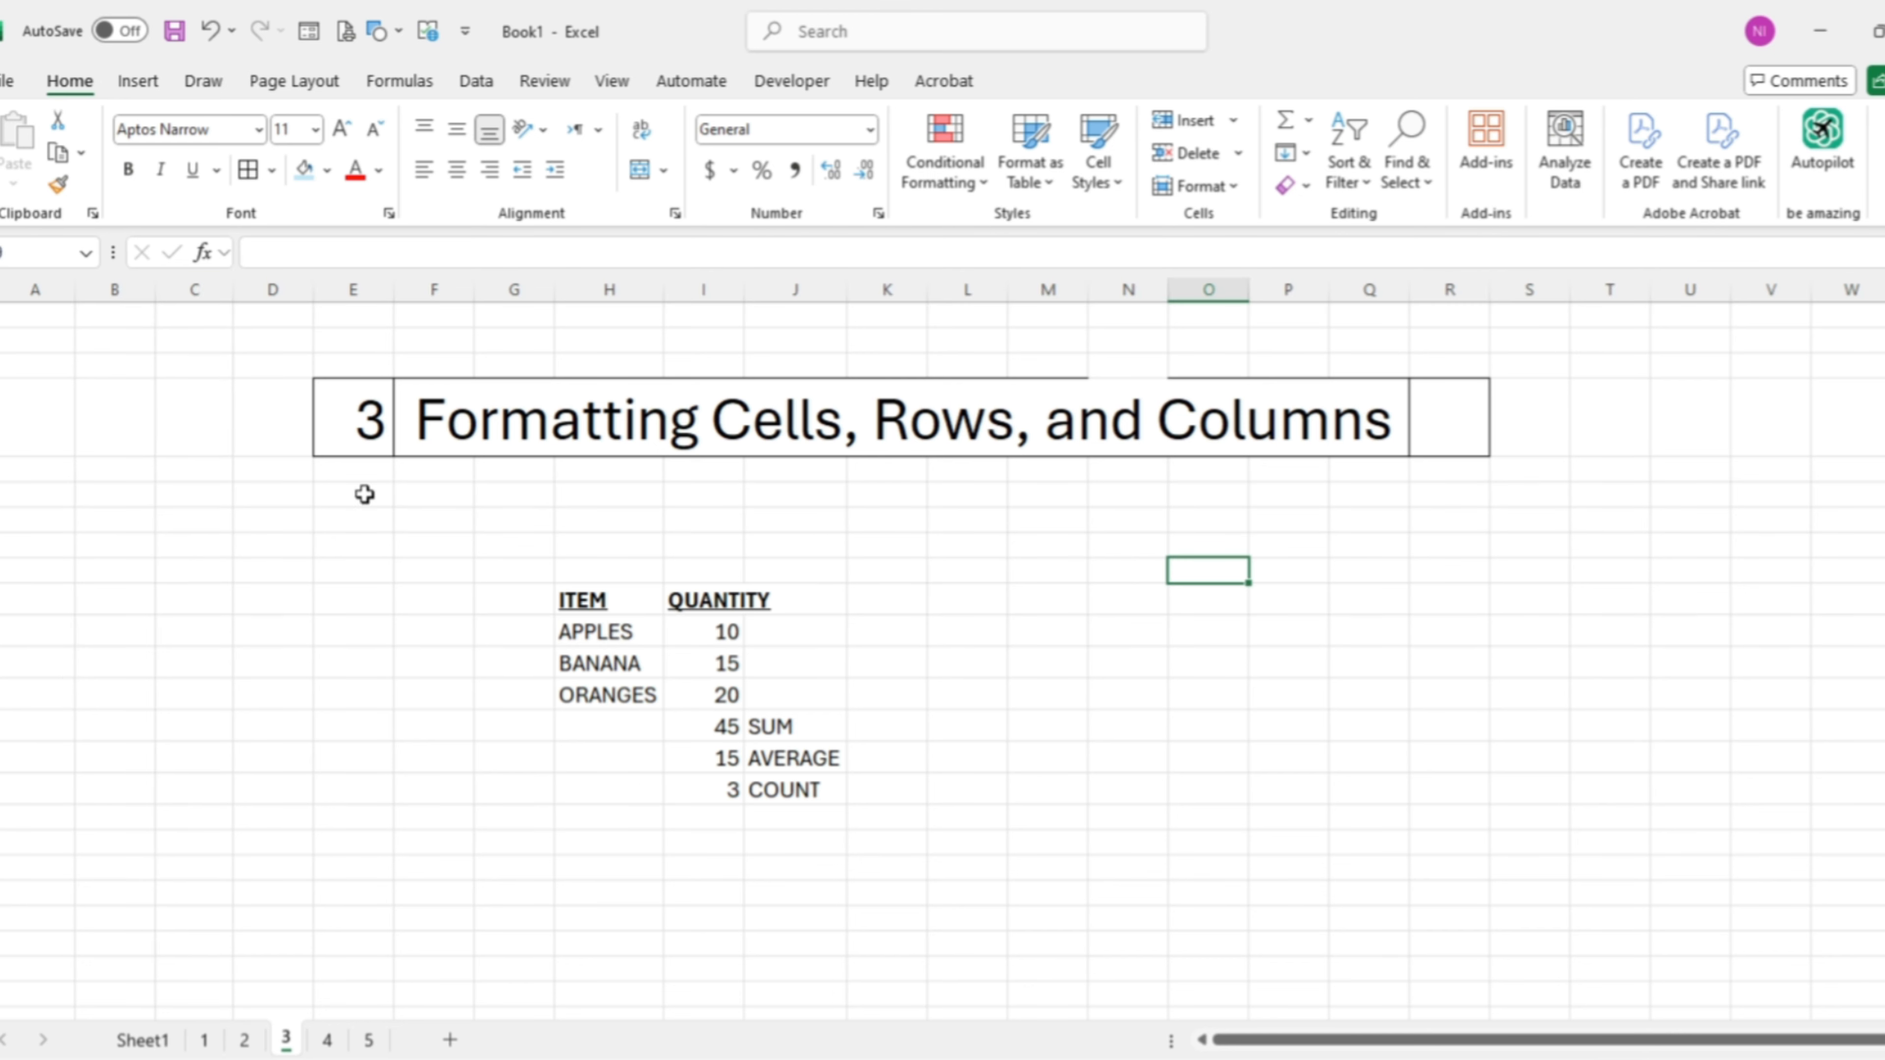
Step: Examine the cells behind the "Formatting Cells, Rows, and Columns" title by extending a selection from its first text cell
click(349, 495)
click(486, 401)
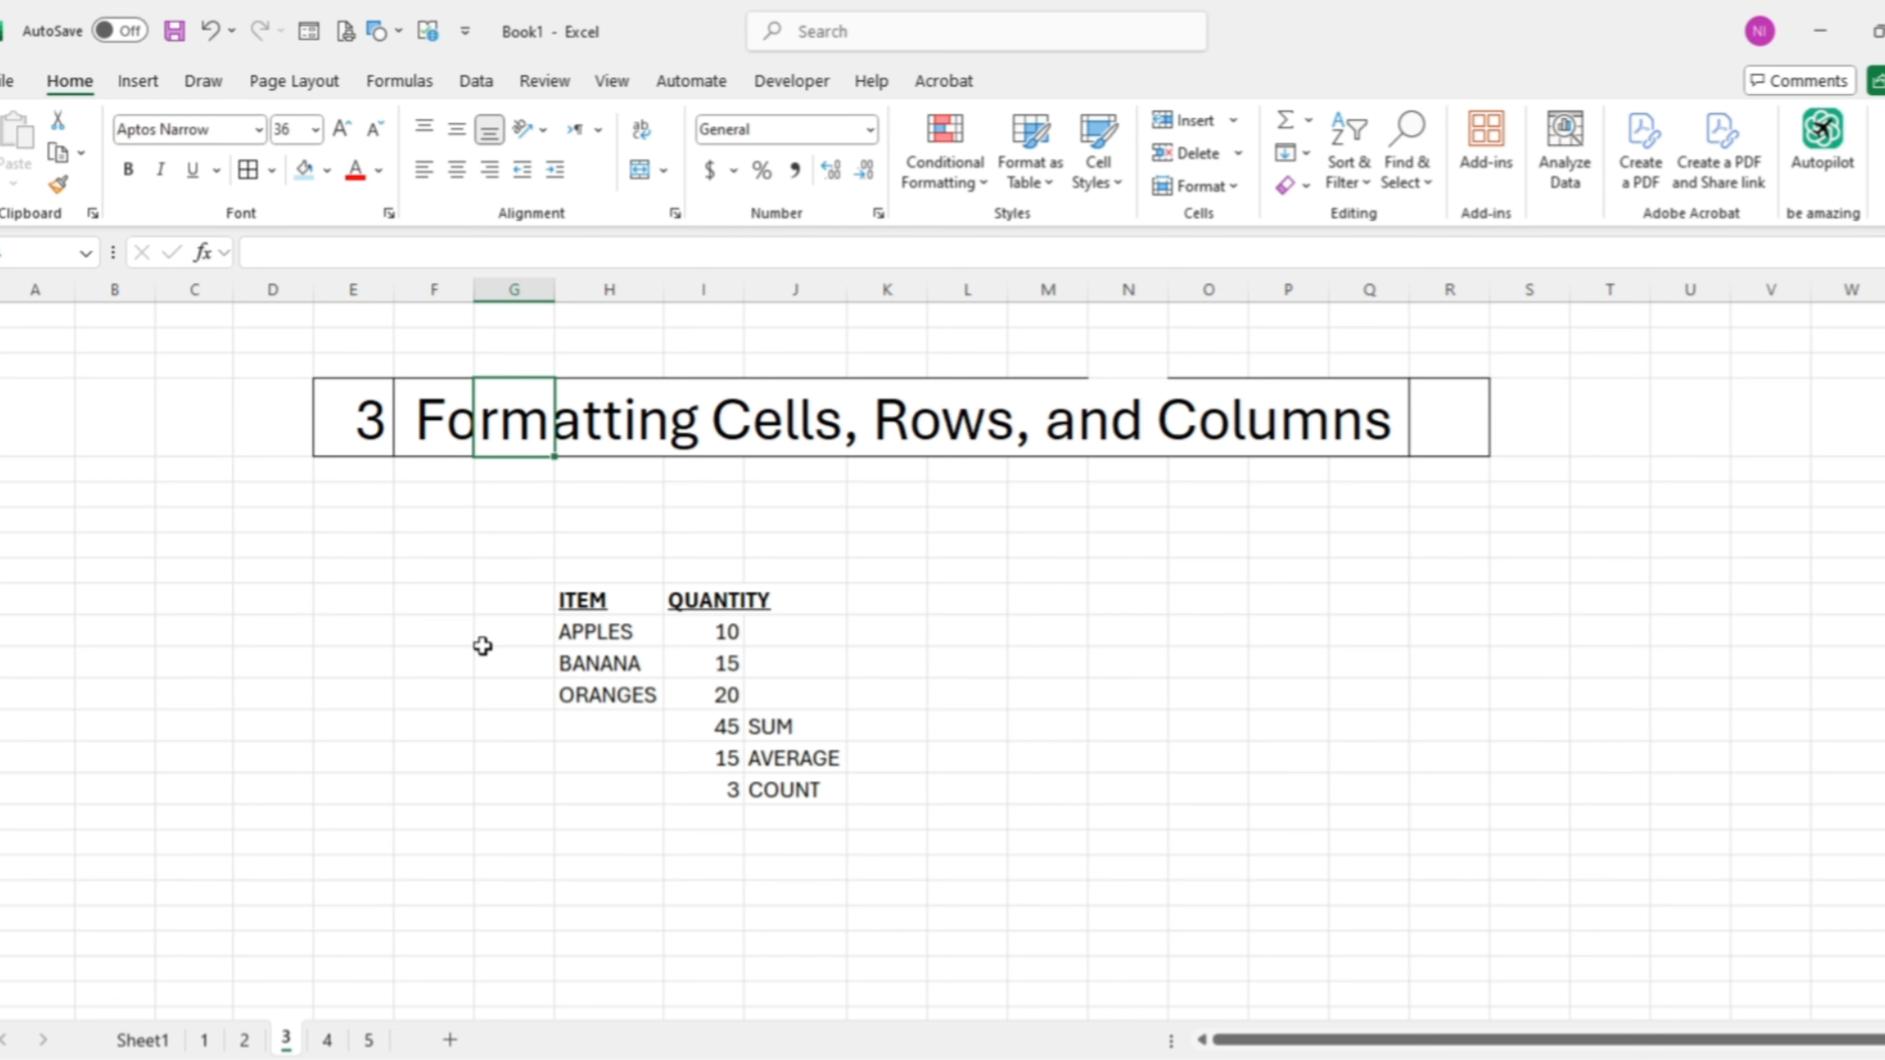
click(408, 552)
click(439, 424)
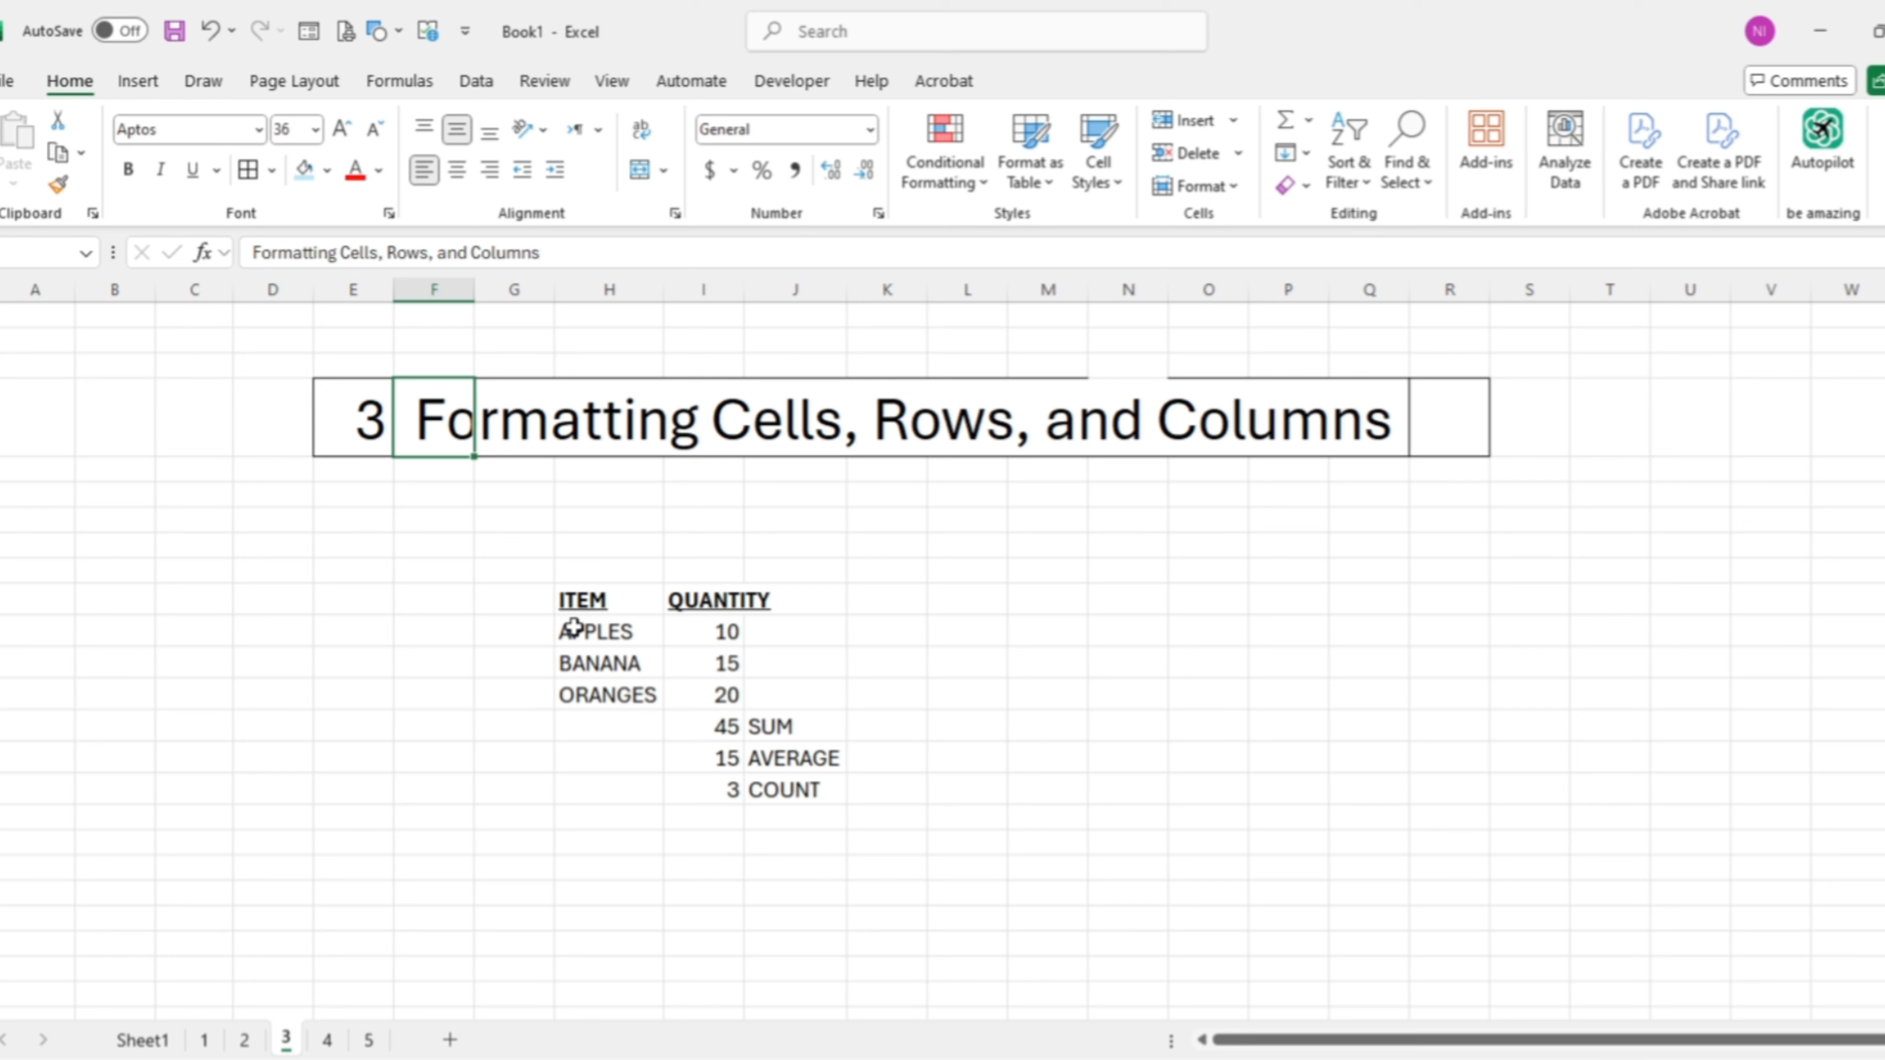
key(shift+Right)
key(shift+Right)
key(shift+Right)
key(shift+Right)
key(shift+Right)
key(shift+Right)
key(shift+Right)
key(shift+Right)
key(shift+Right)
key(shift+Right)
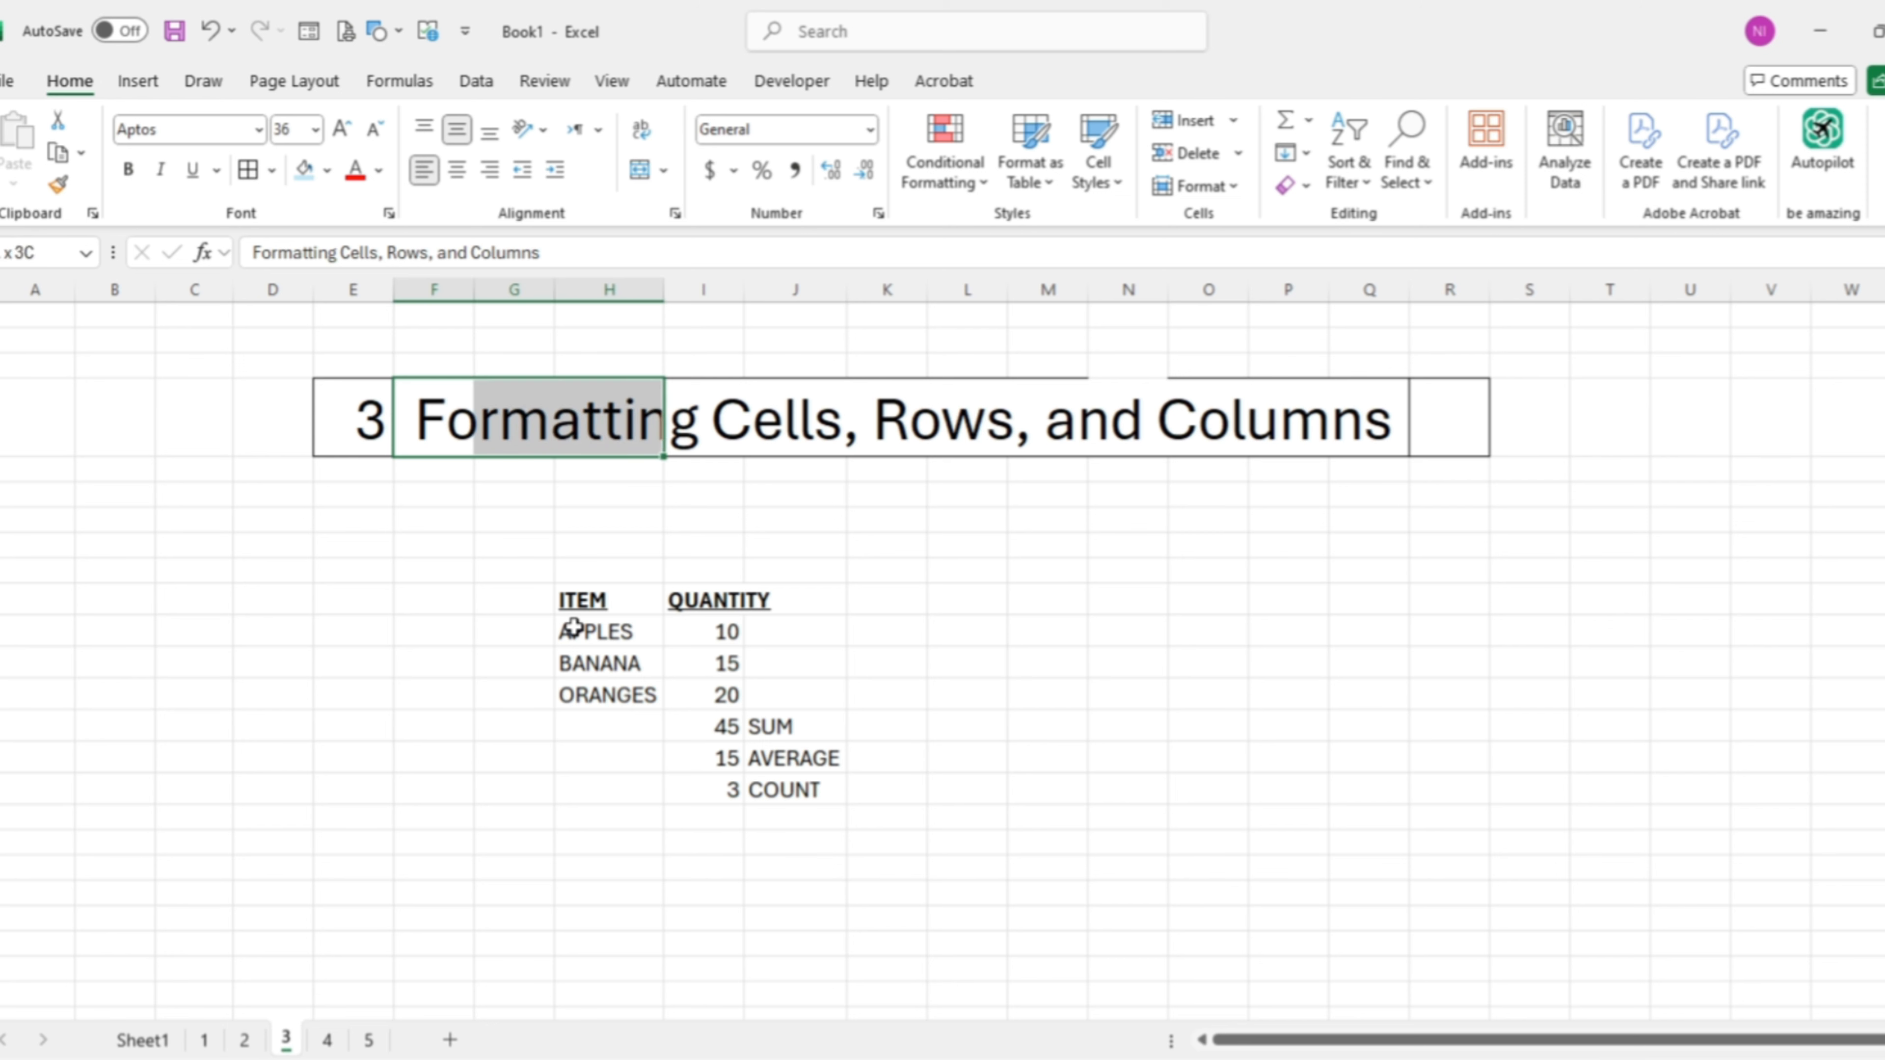
key(Left)
key(Left)
key(Left)
key(Left)
key(Left)
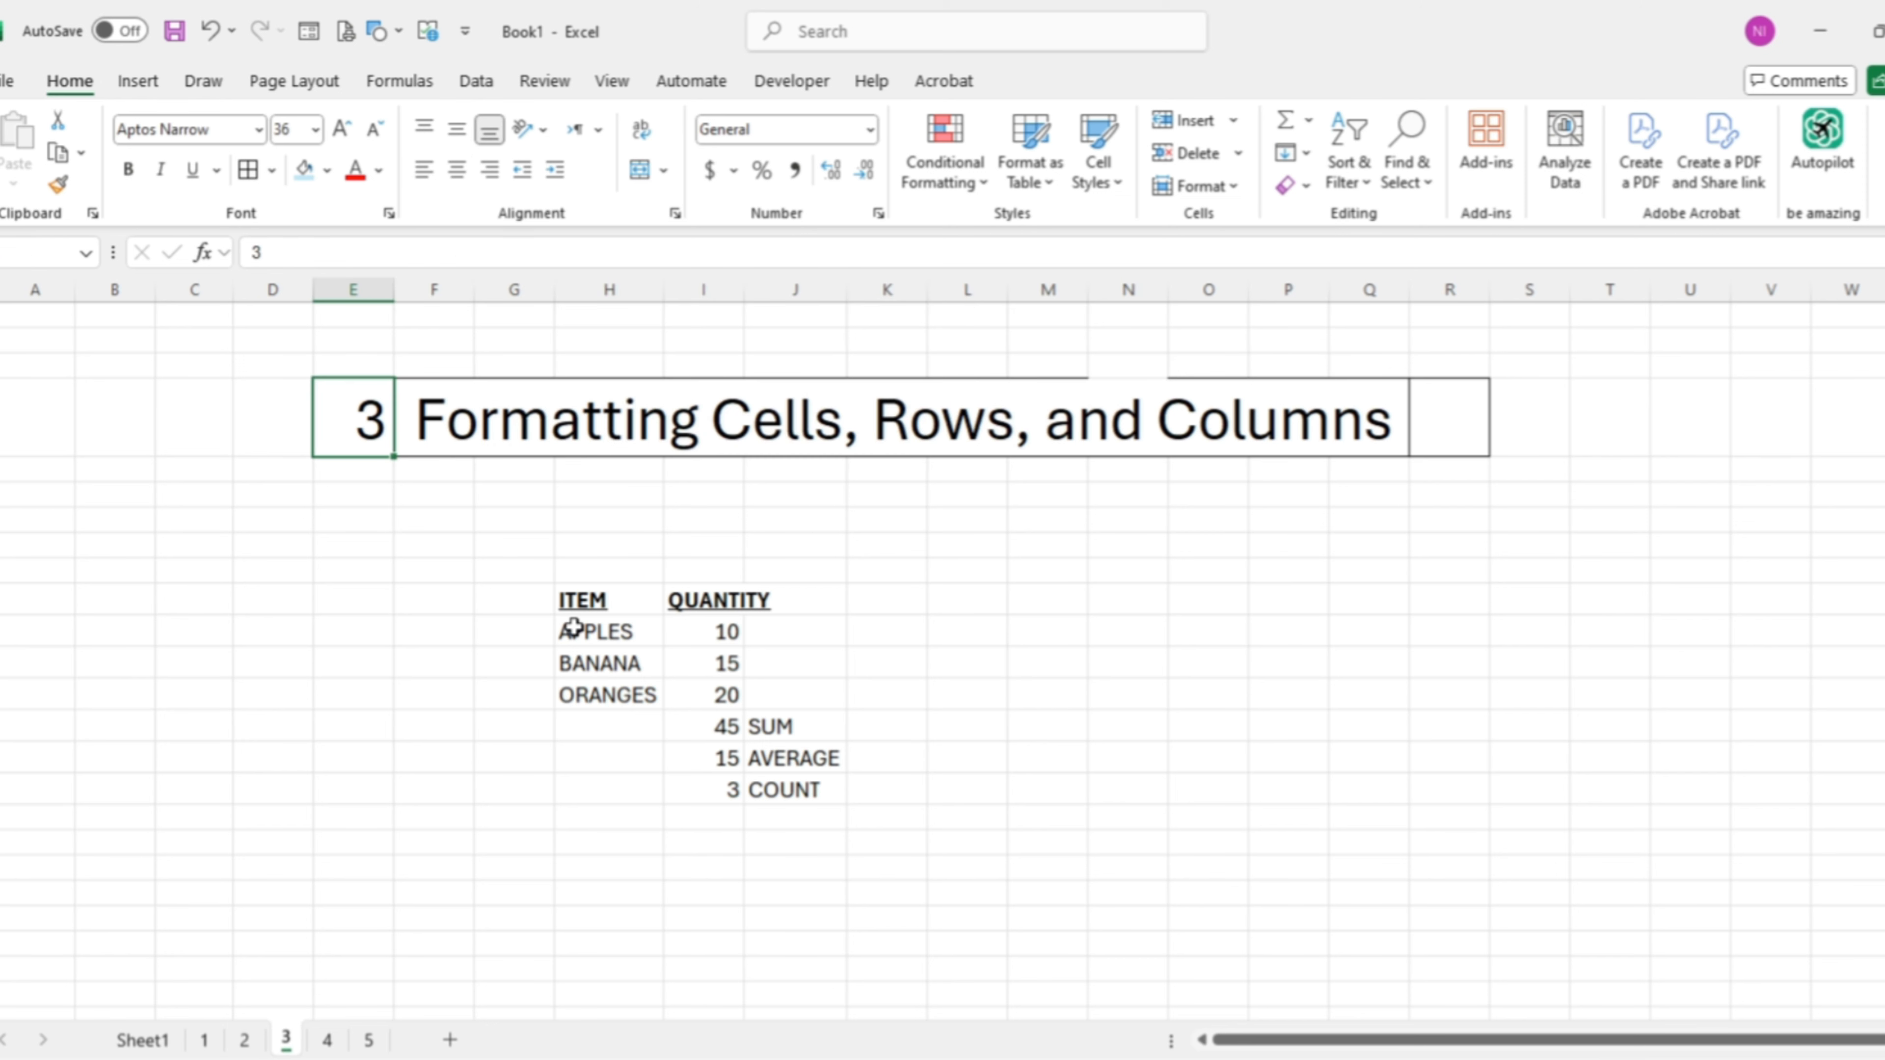
Step: Merge and center cells A1 to C1
key(Up)
key(Up)
key(shift+Right)
key(shift+Right)
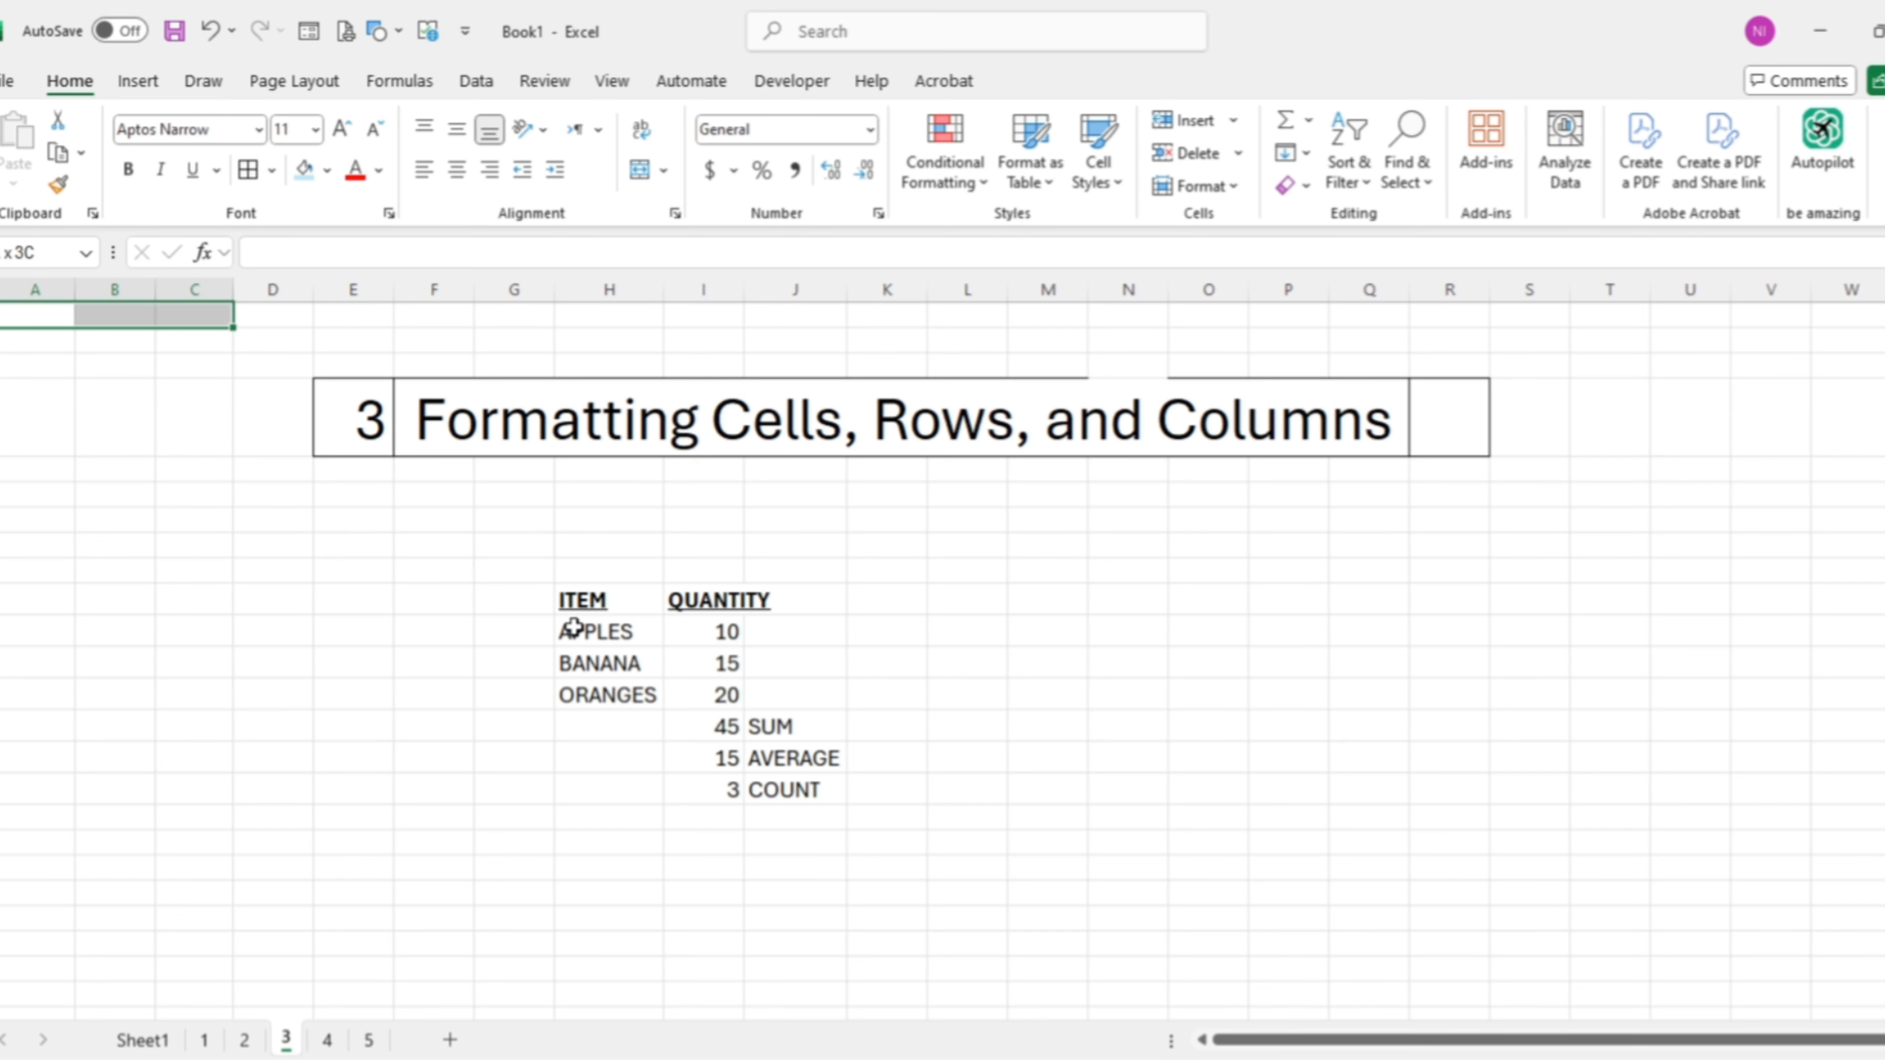
click(636, 173)
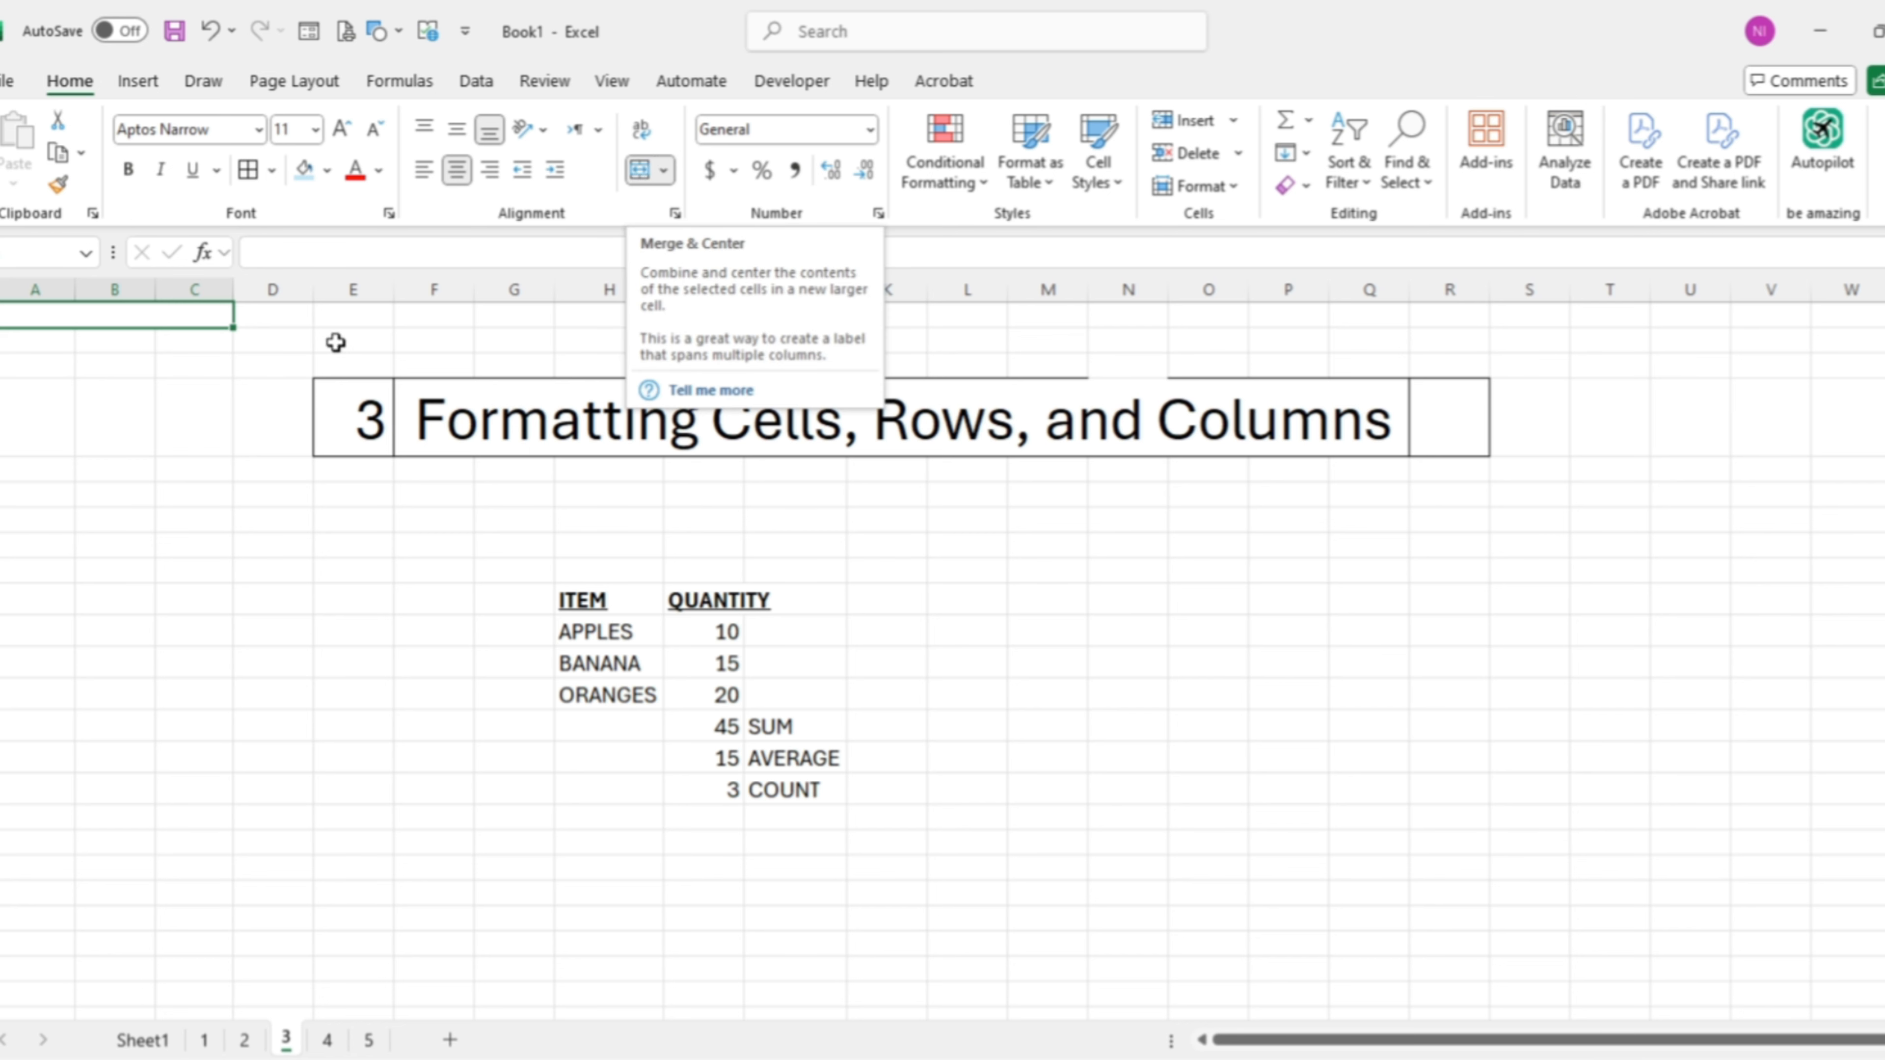
Step: Enter the text DMA in the merged cell A1:C1 and reselect that cell
click(139, 432)
click(139, 341)
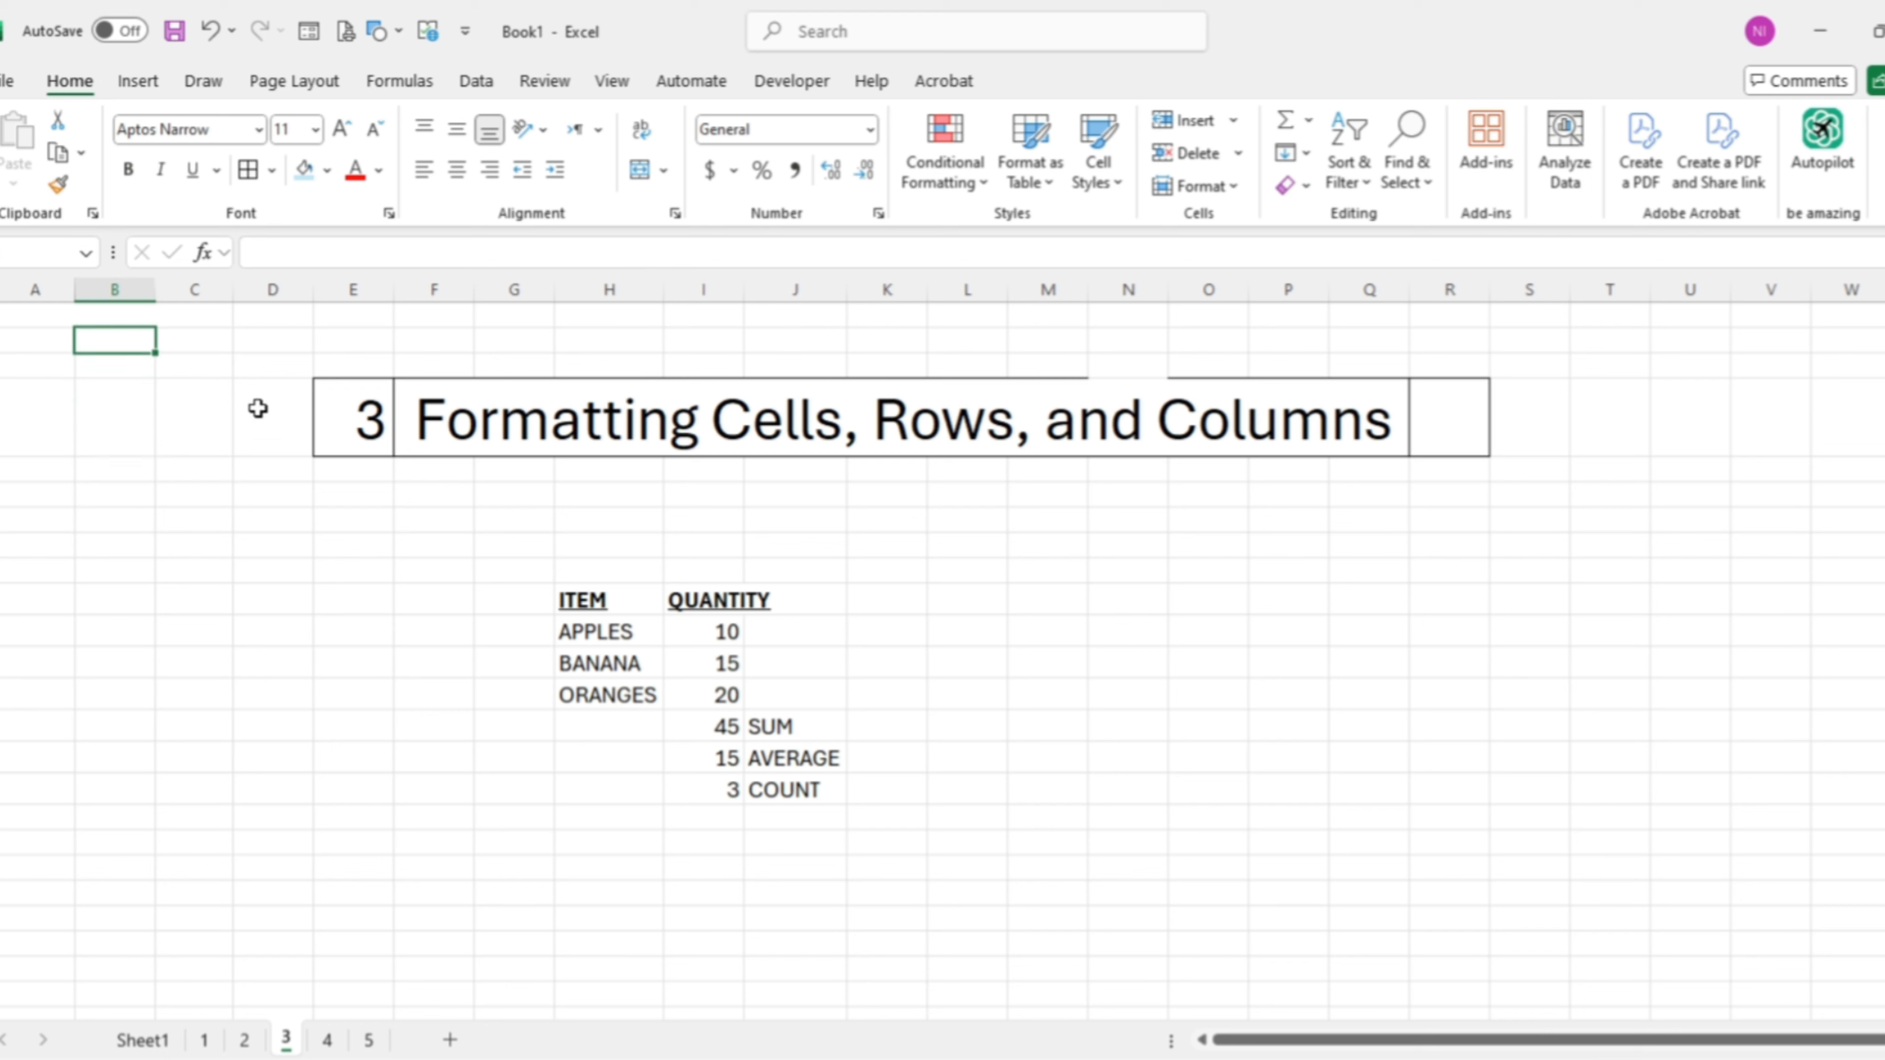
key(Up)
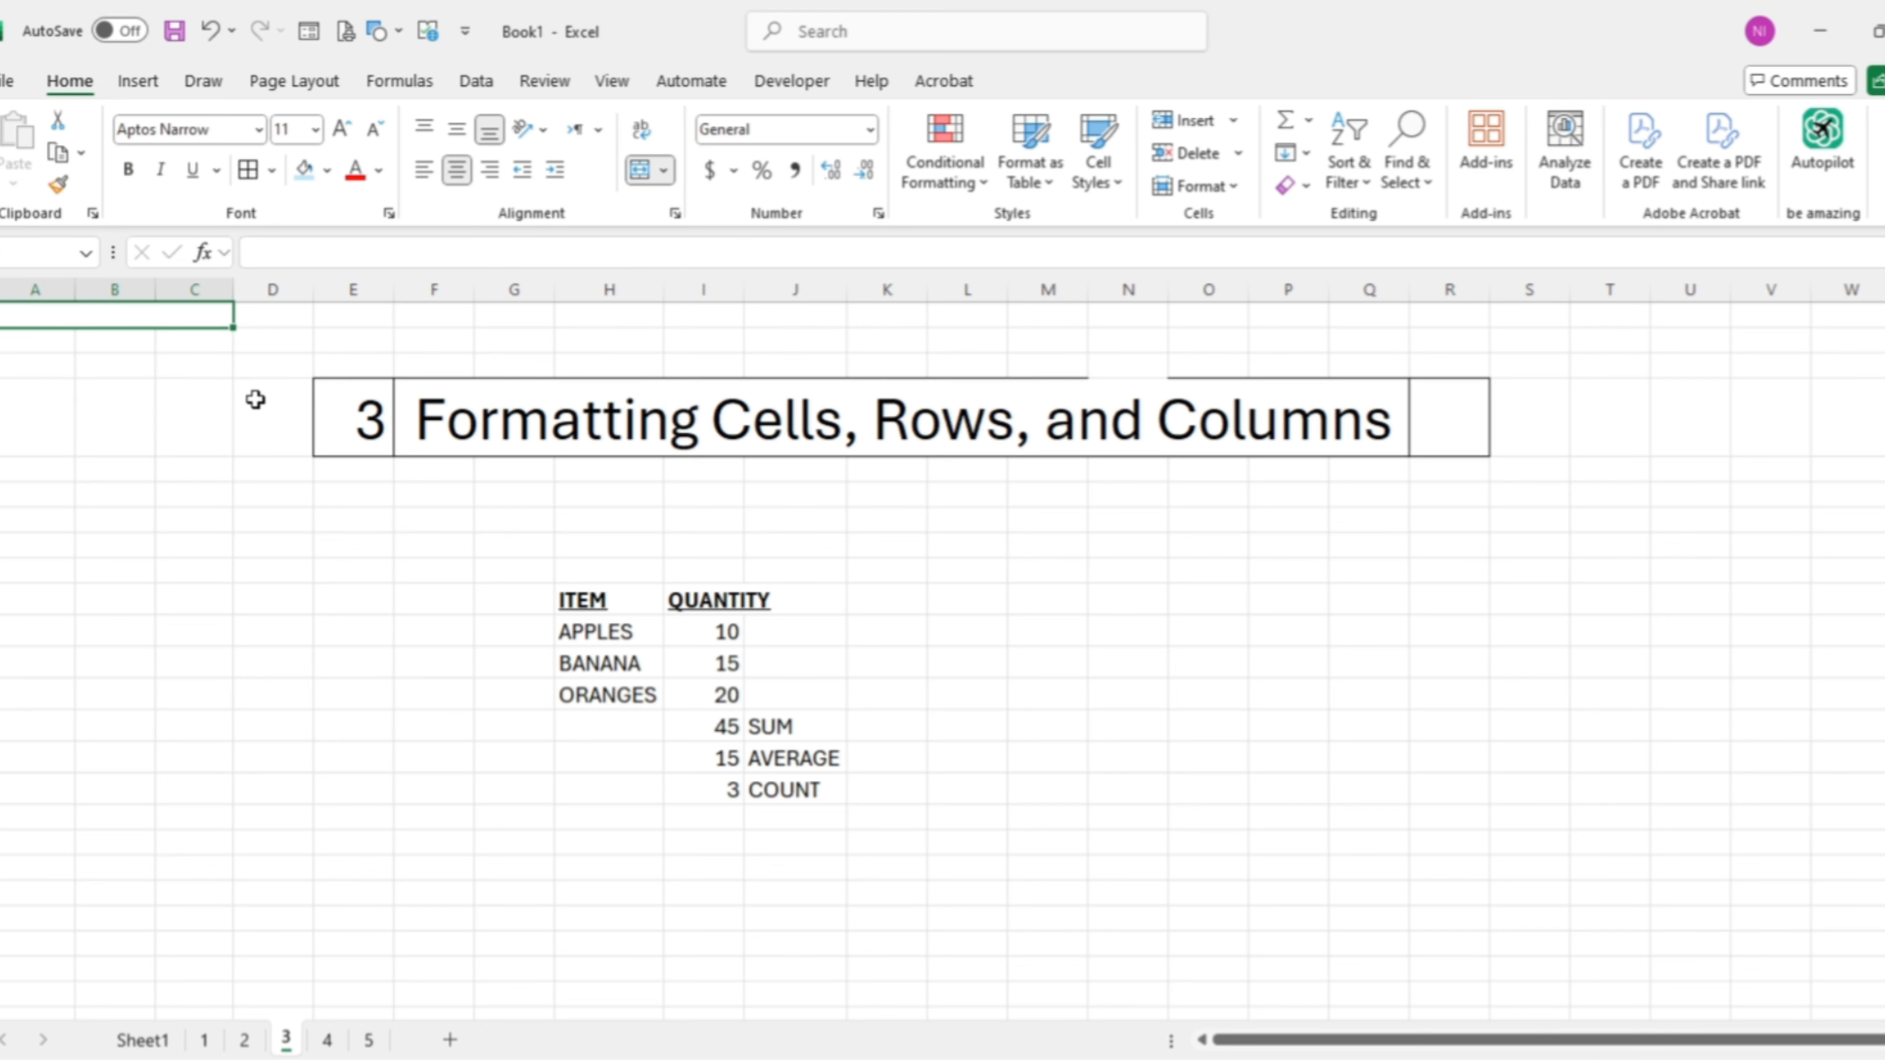
text(DMA)
key(Return)
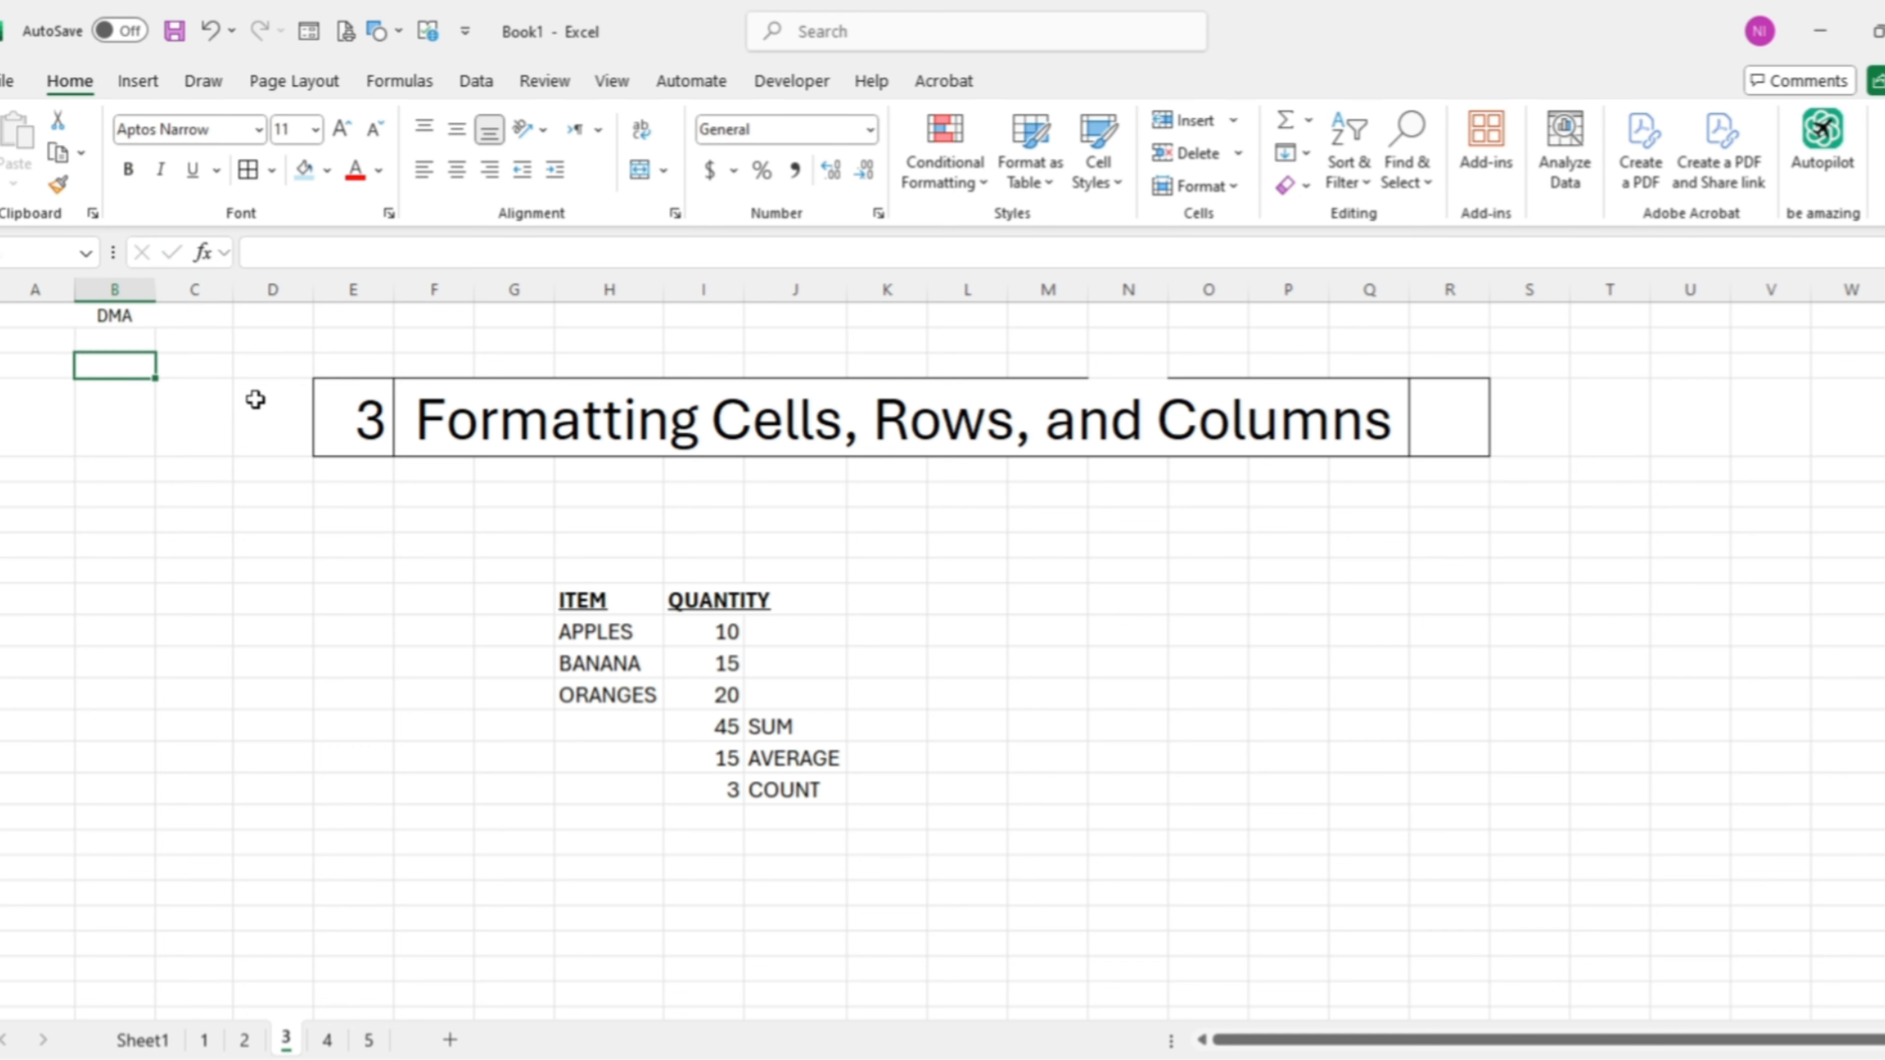
key(Up)
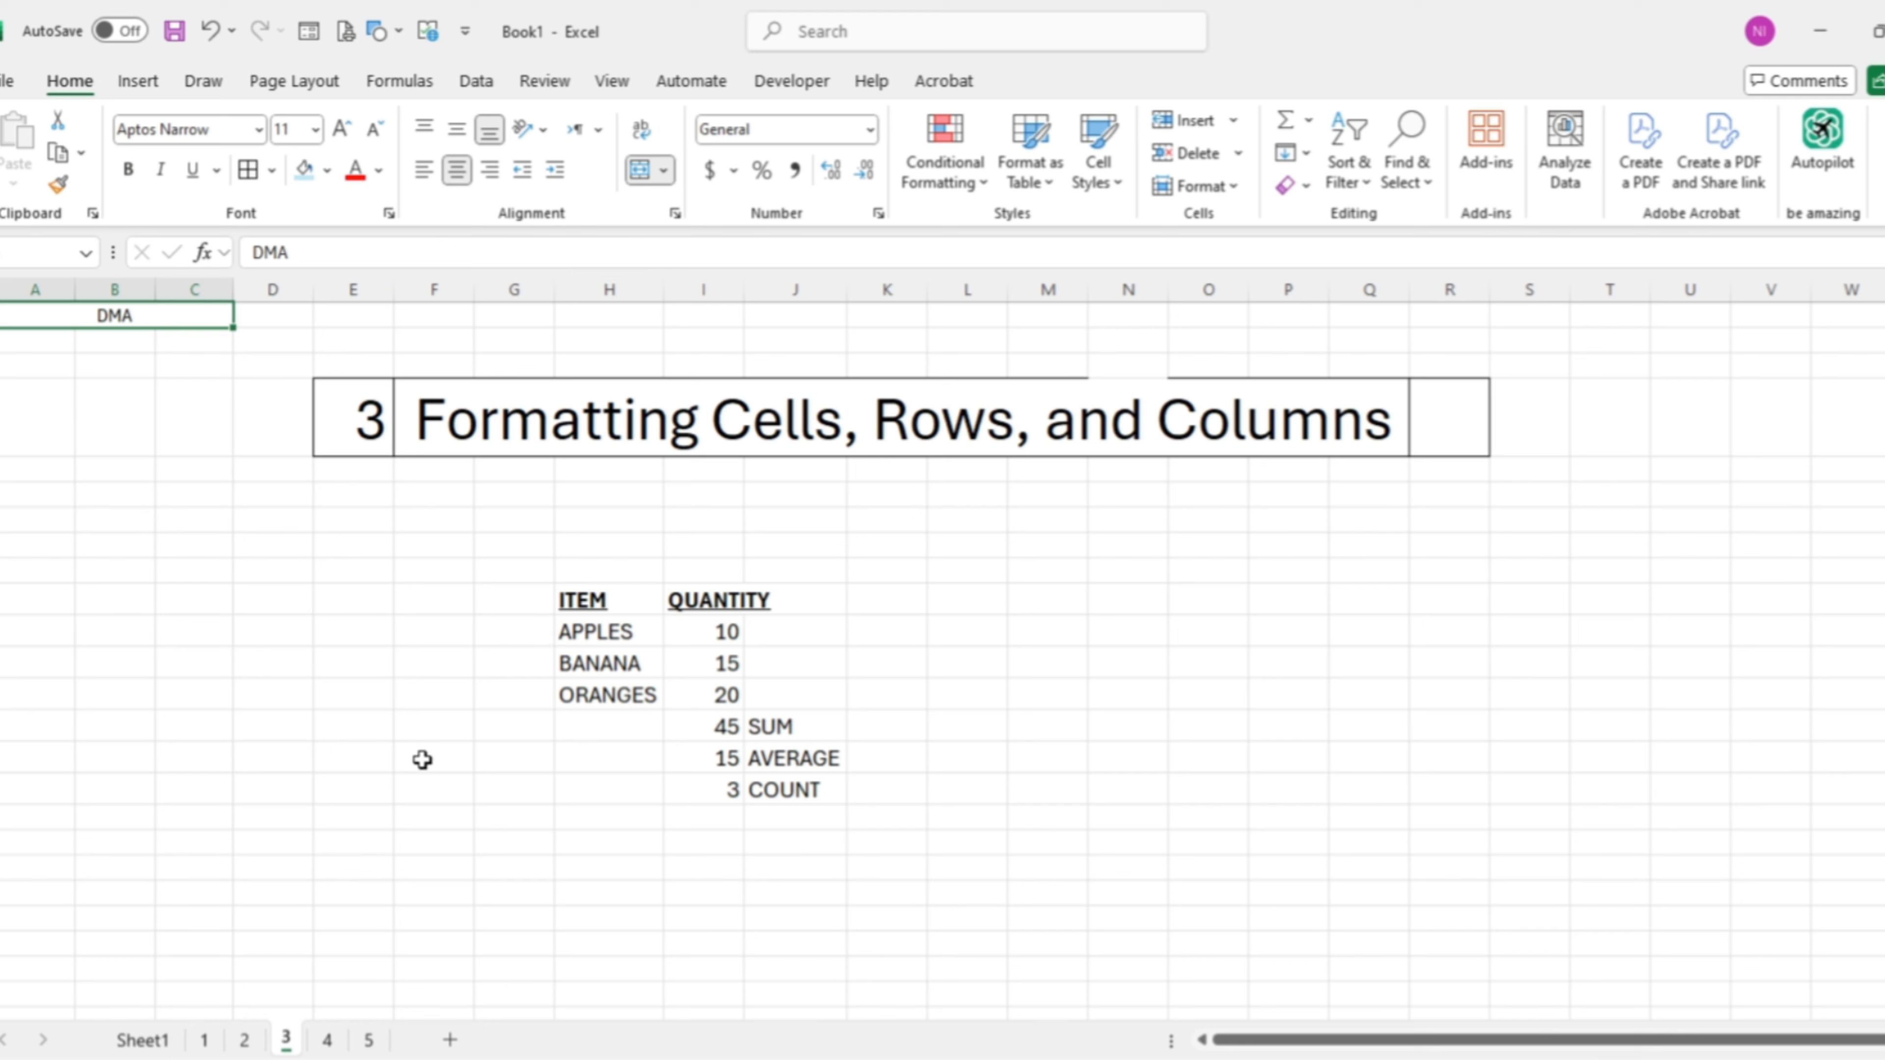
click(455, 837)
click(366, 640)
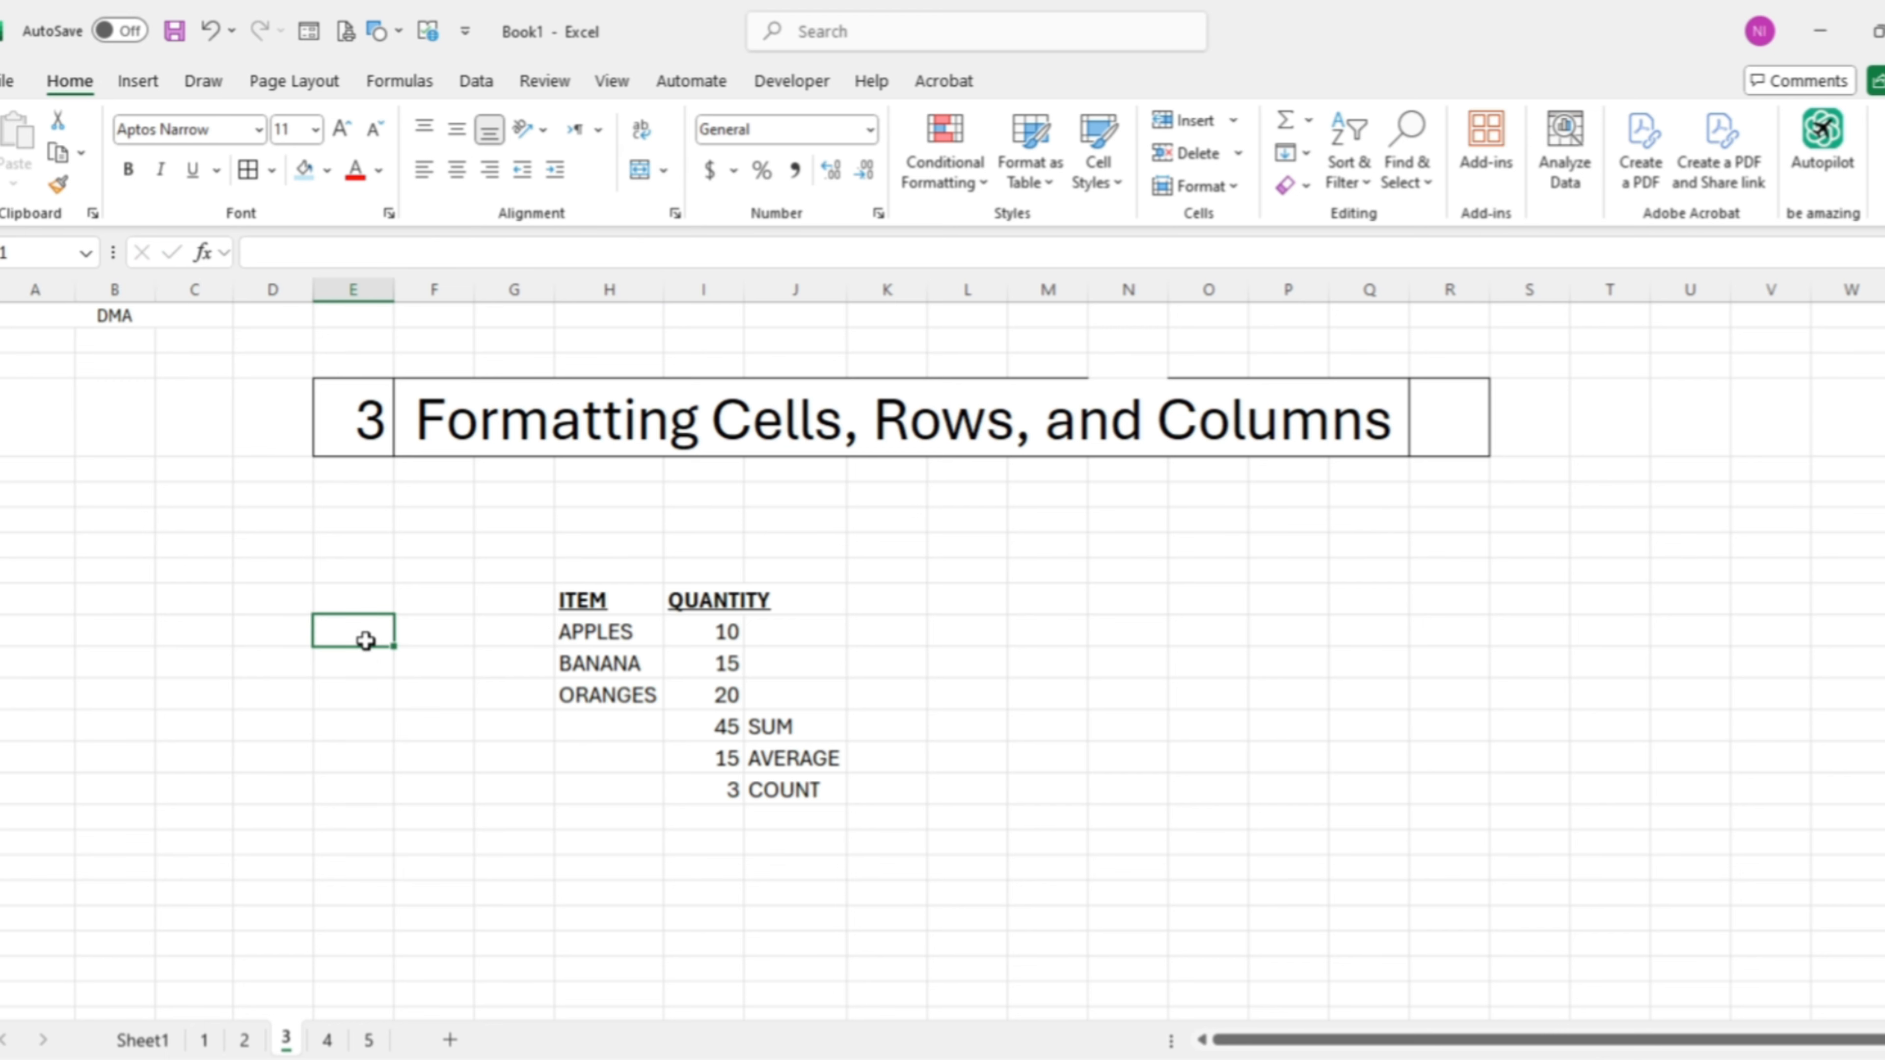
click(408, 732)
Step: Review the number, alignment and font settings in the Format Cells dialog for cell D9, leaving without applying anything
click(248, 568)
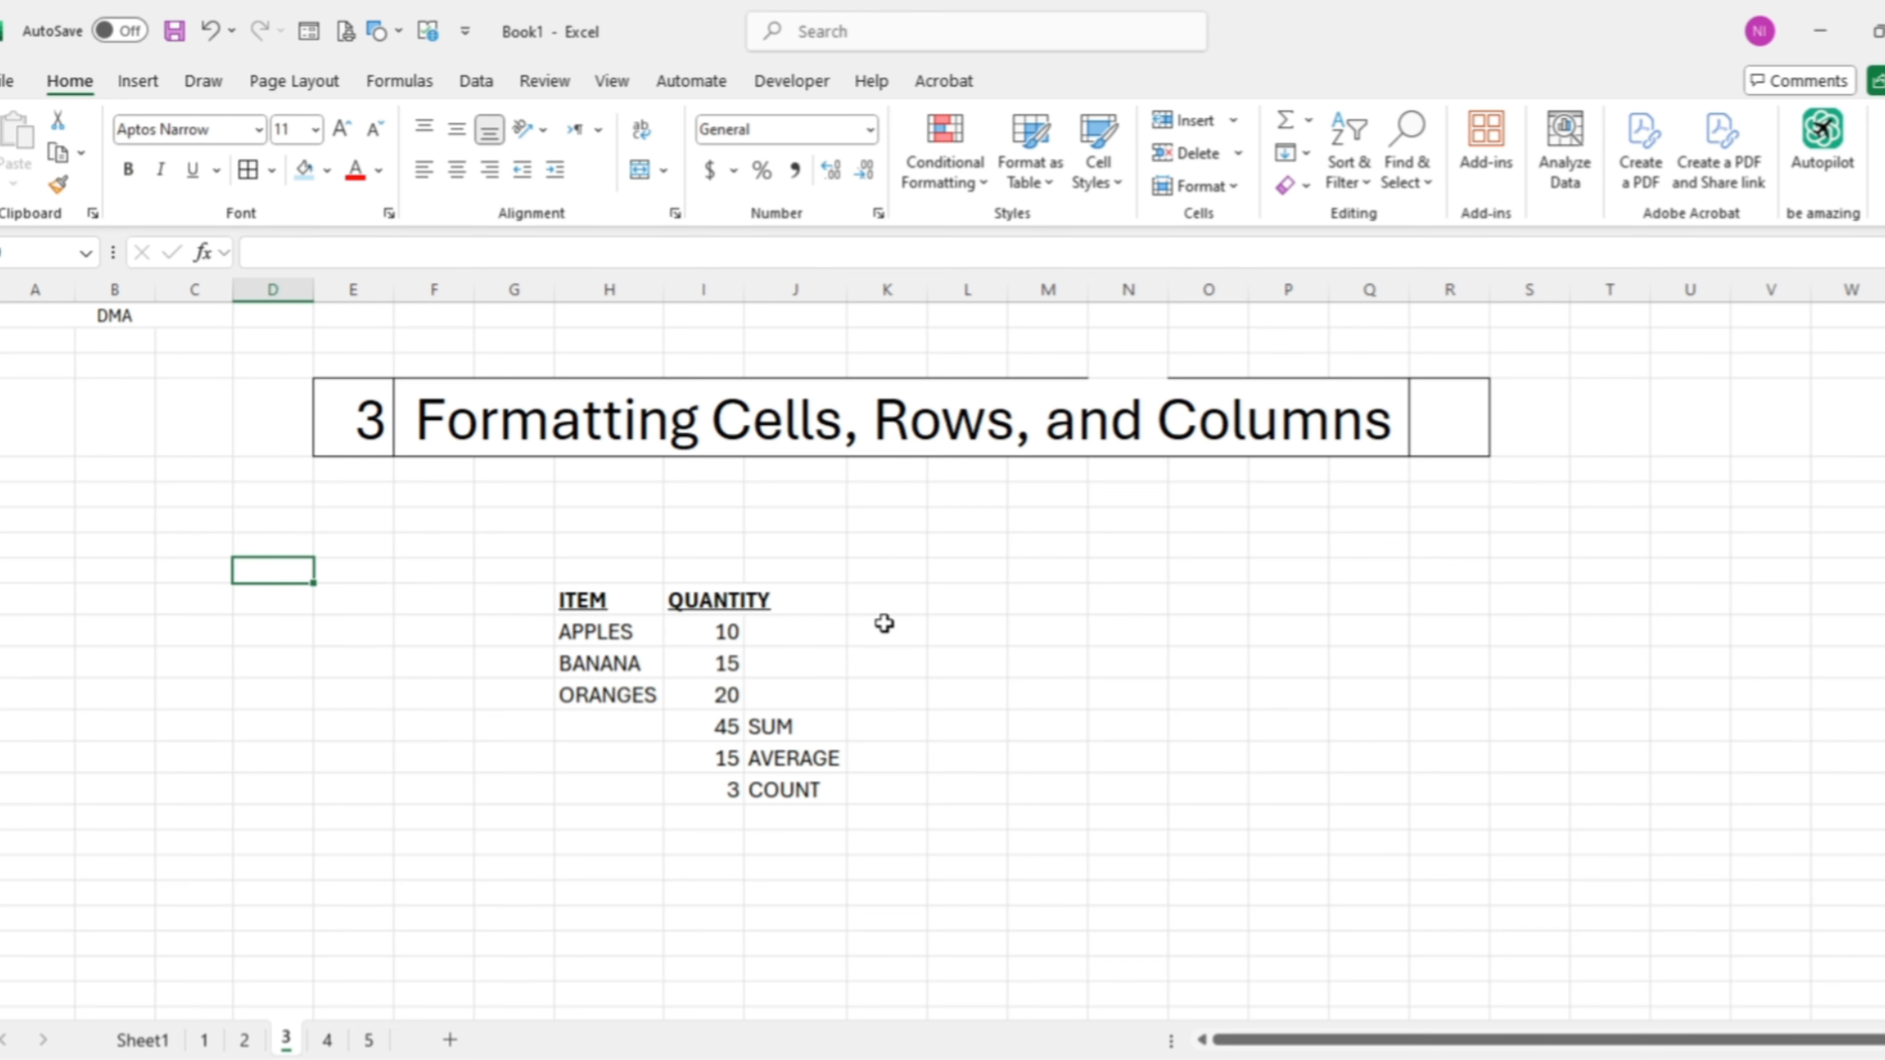
key(ctrl+1)
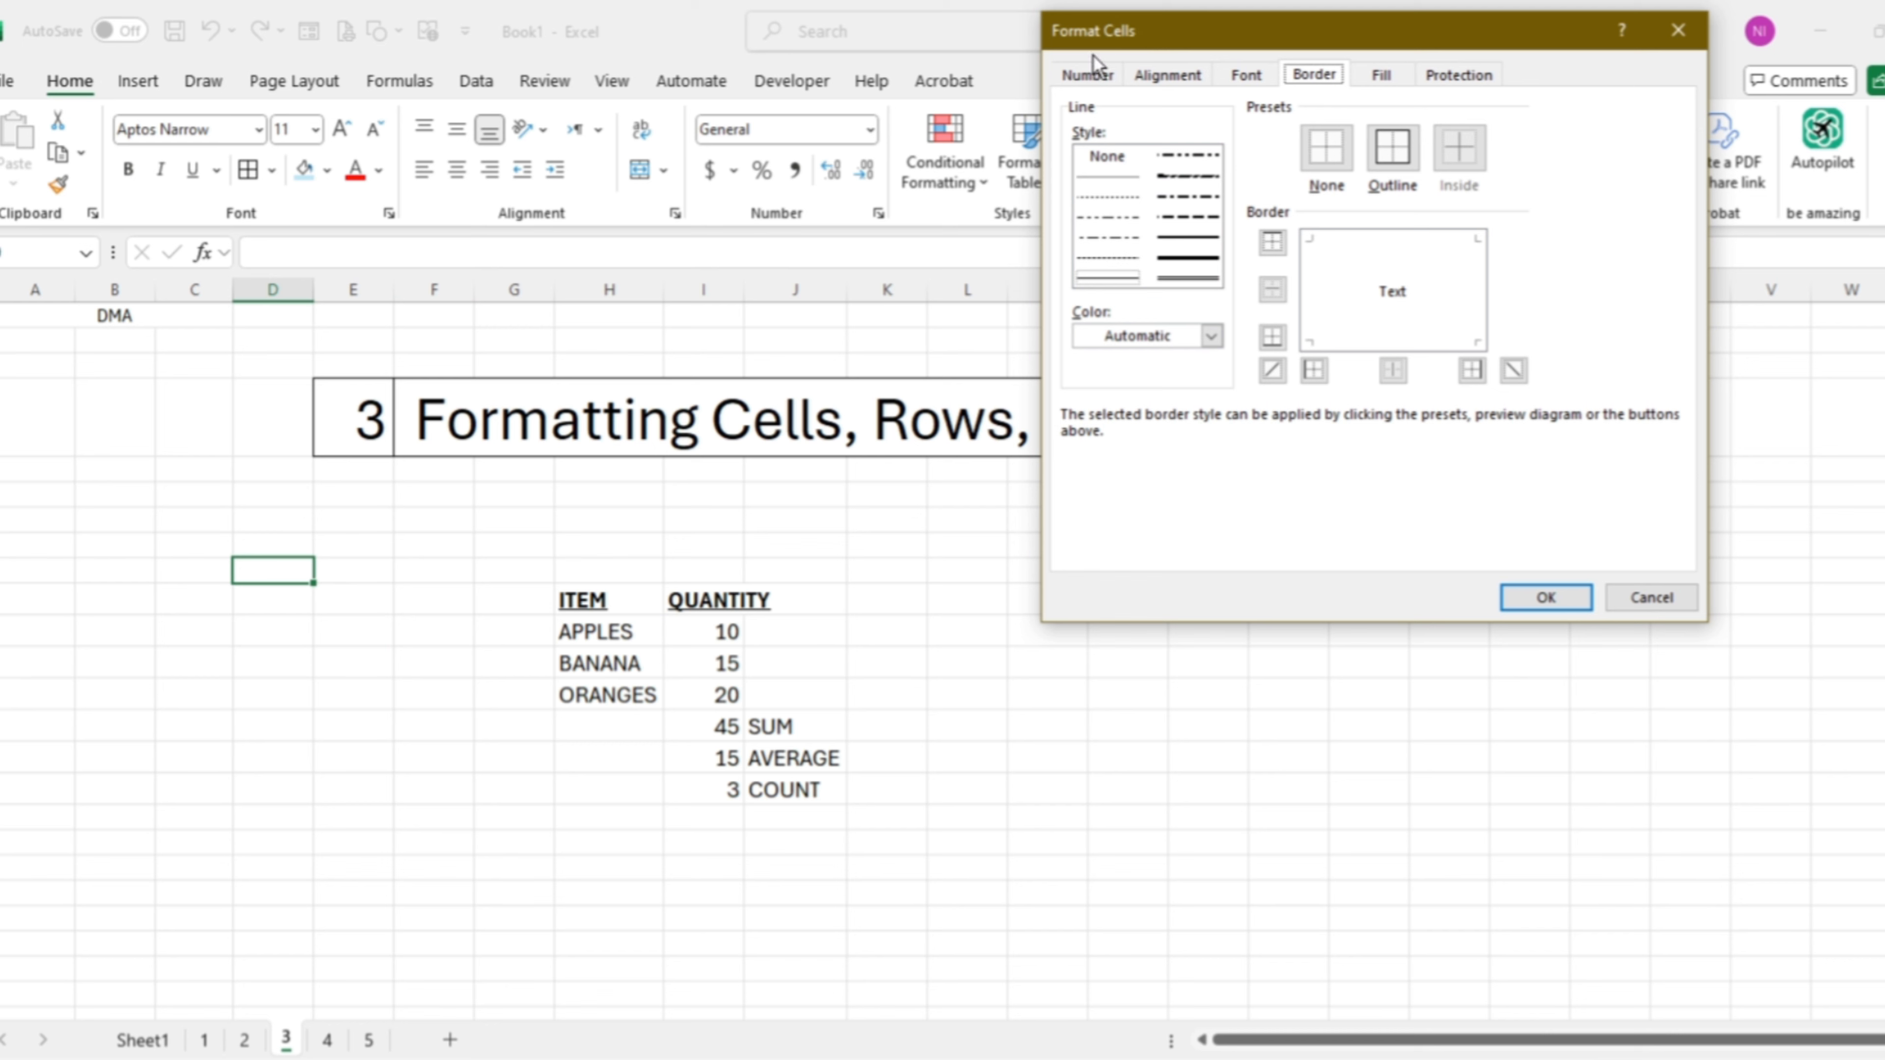
click(1078, 76)
click(1161, 80)
click(1242, 78)
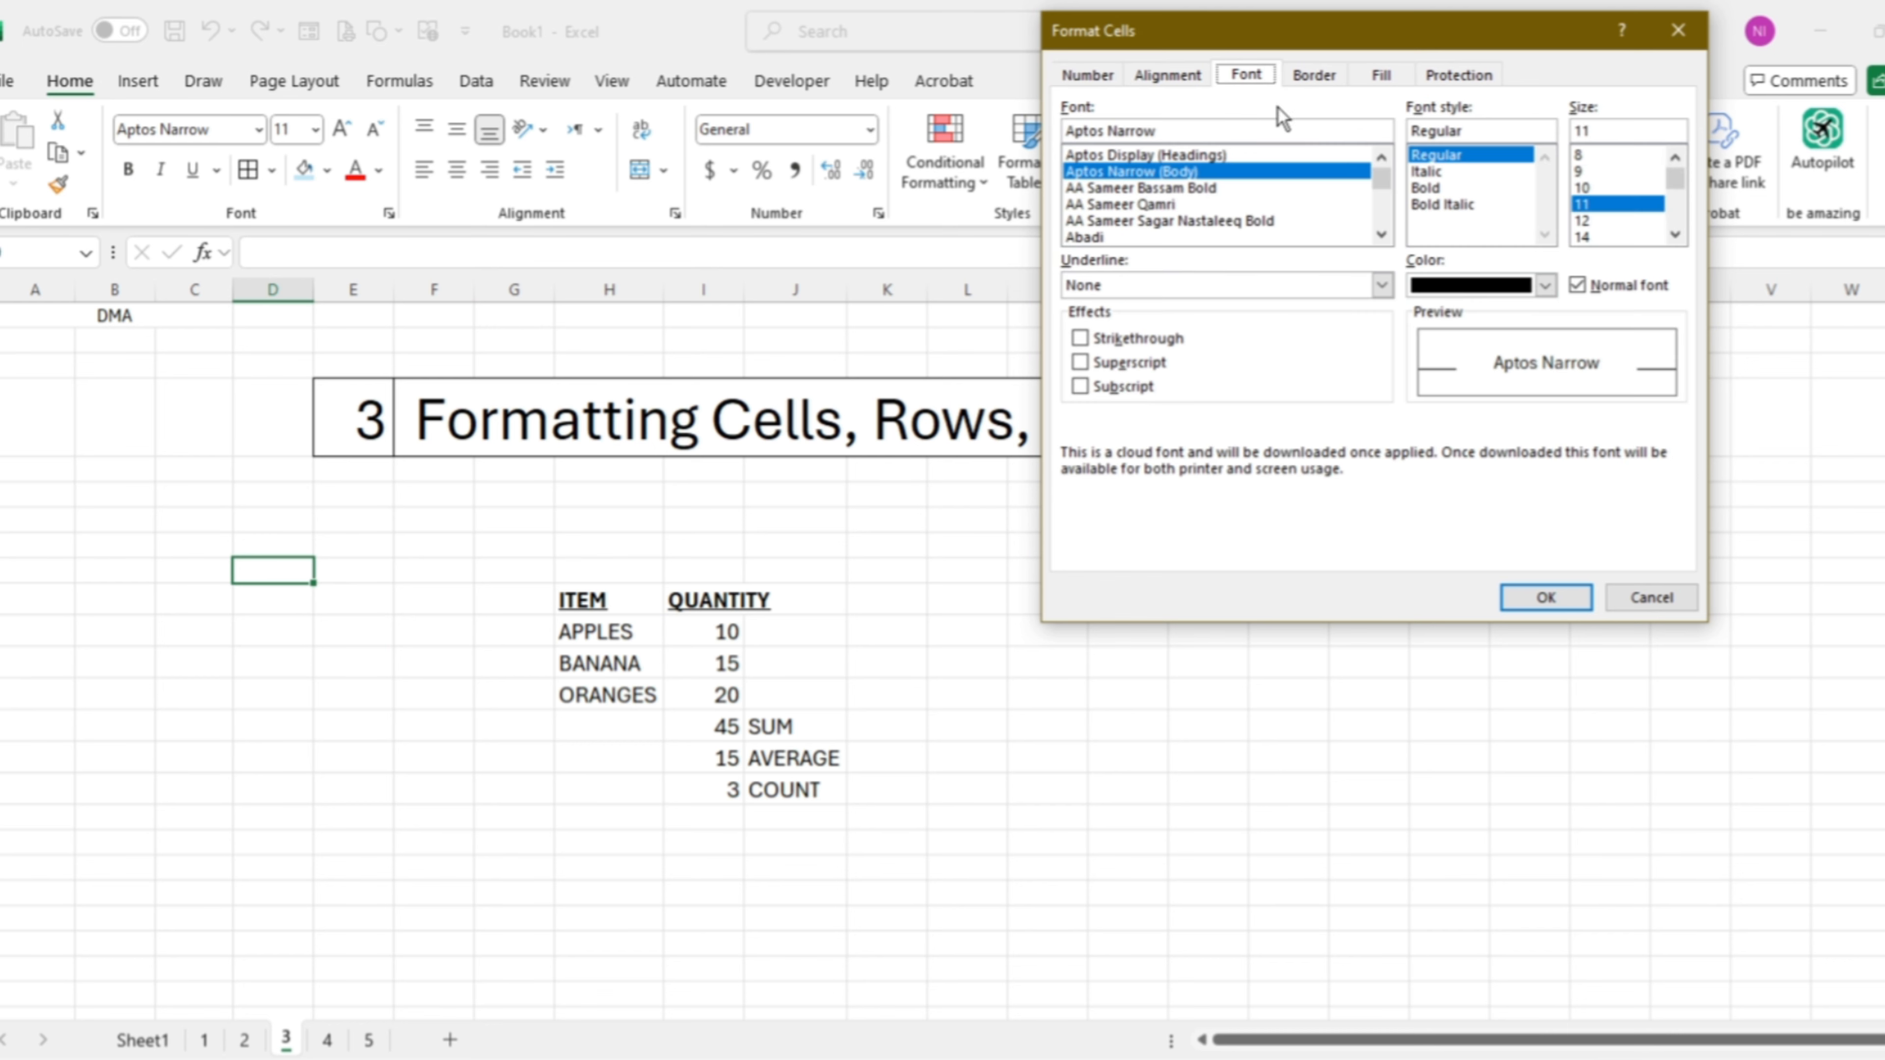
click(1651, 598)
click(1208, 816)
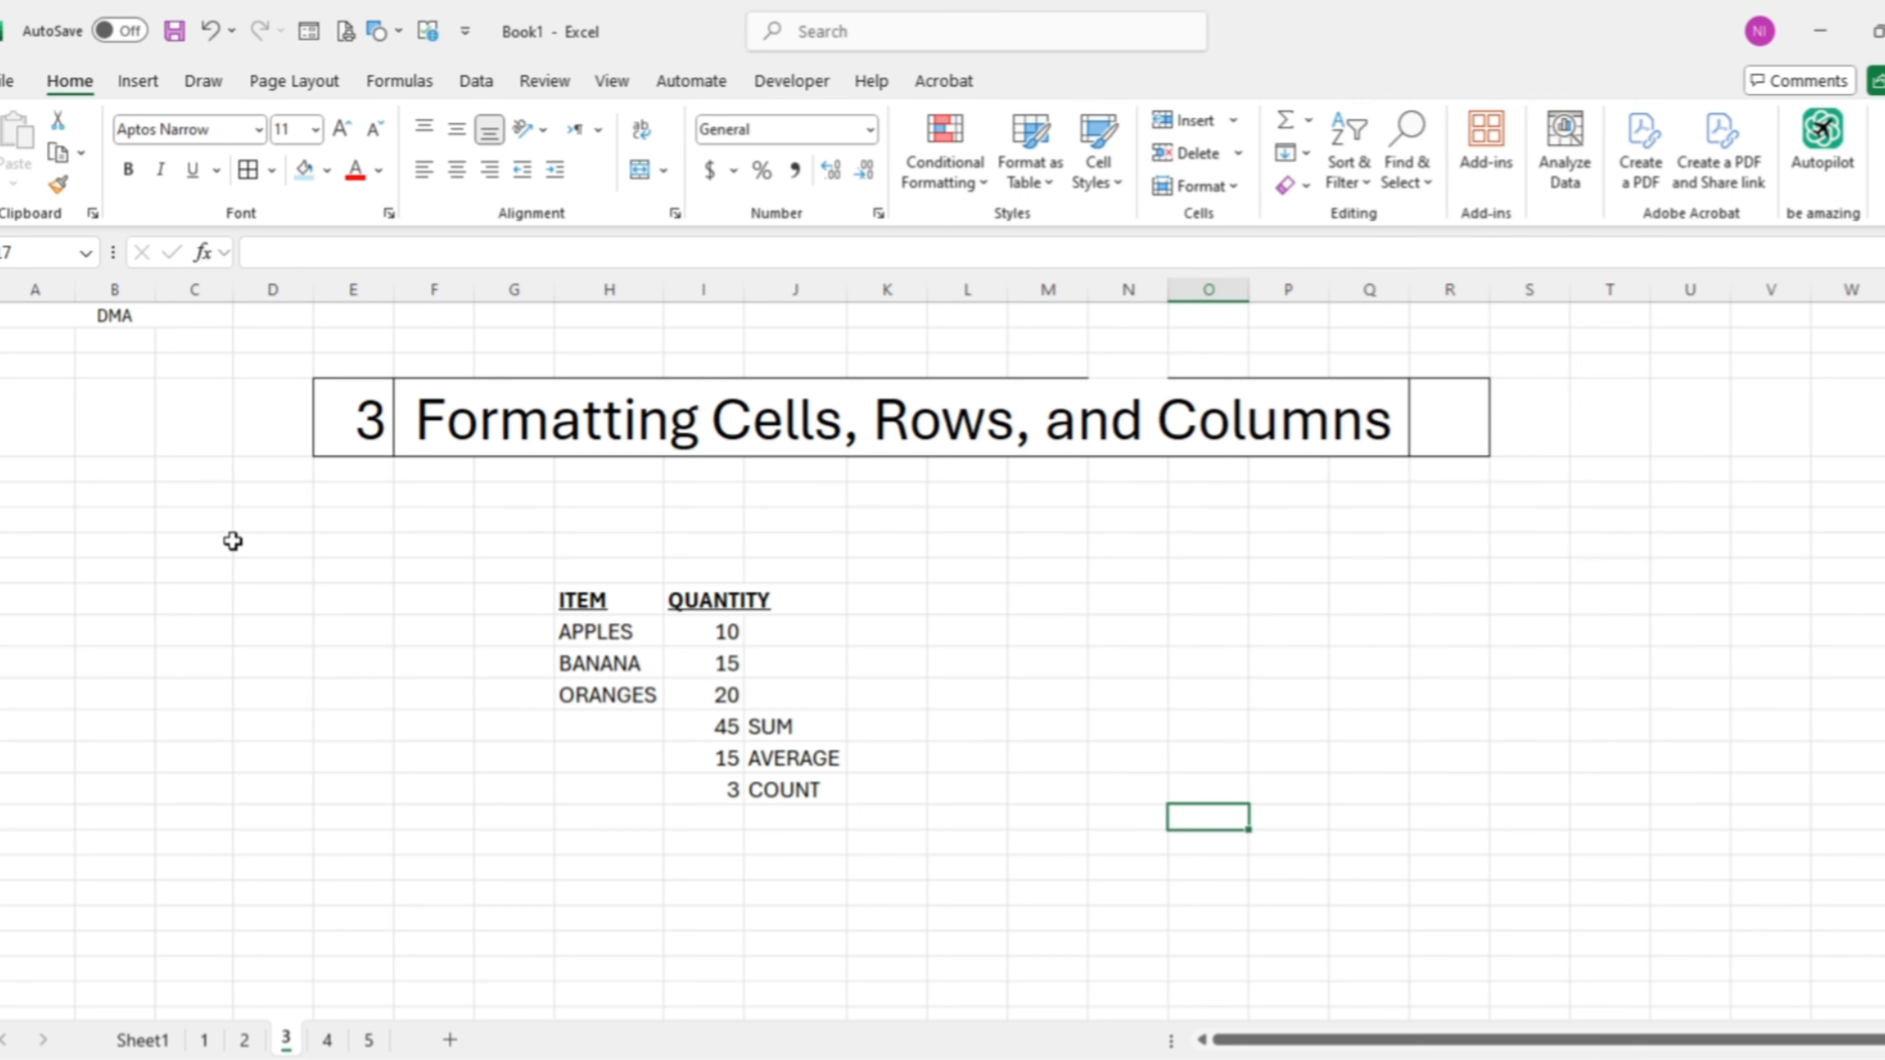
Step: Select row 7 and column D in turn, and narrow column D
click(1, 520)
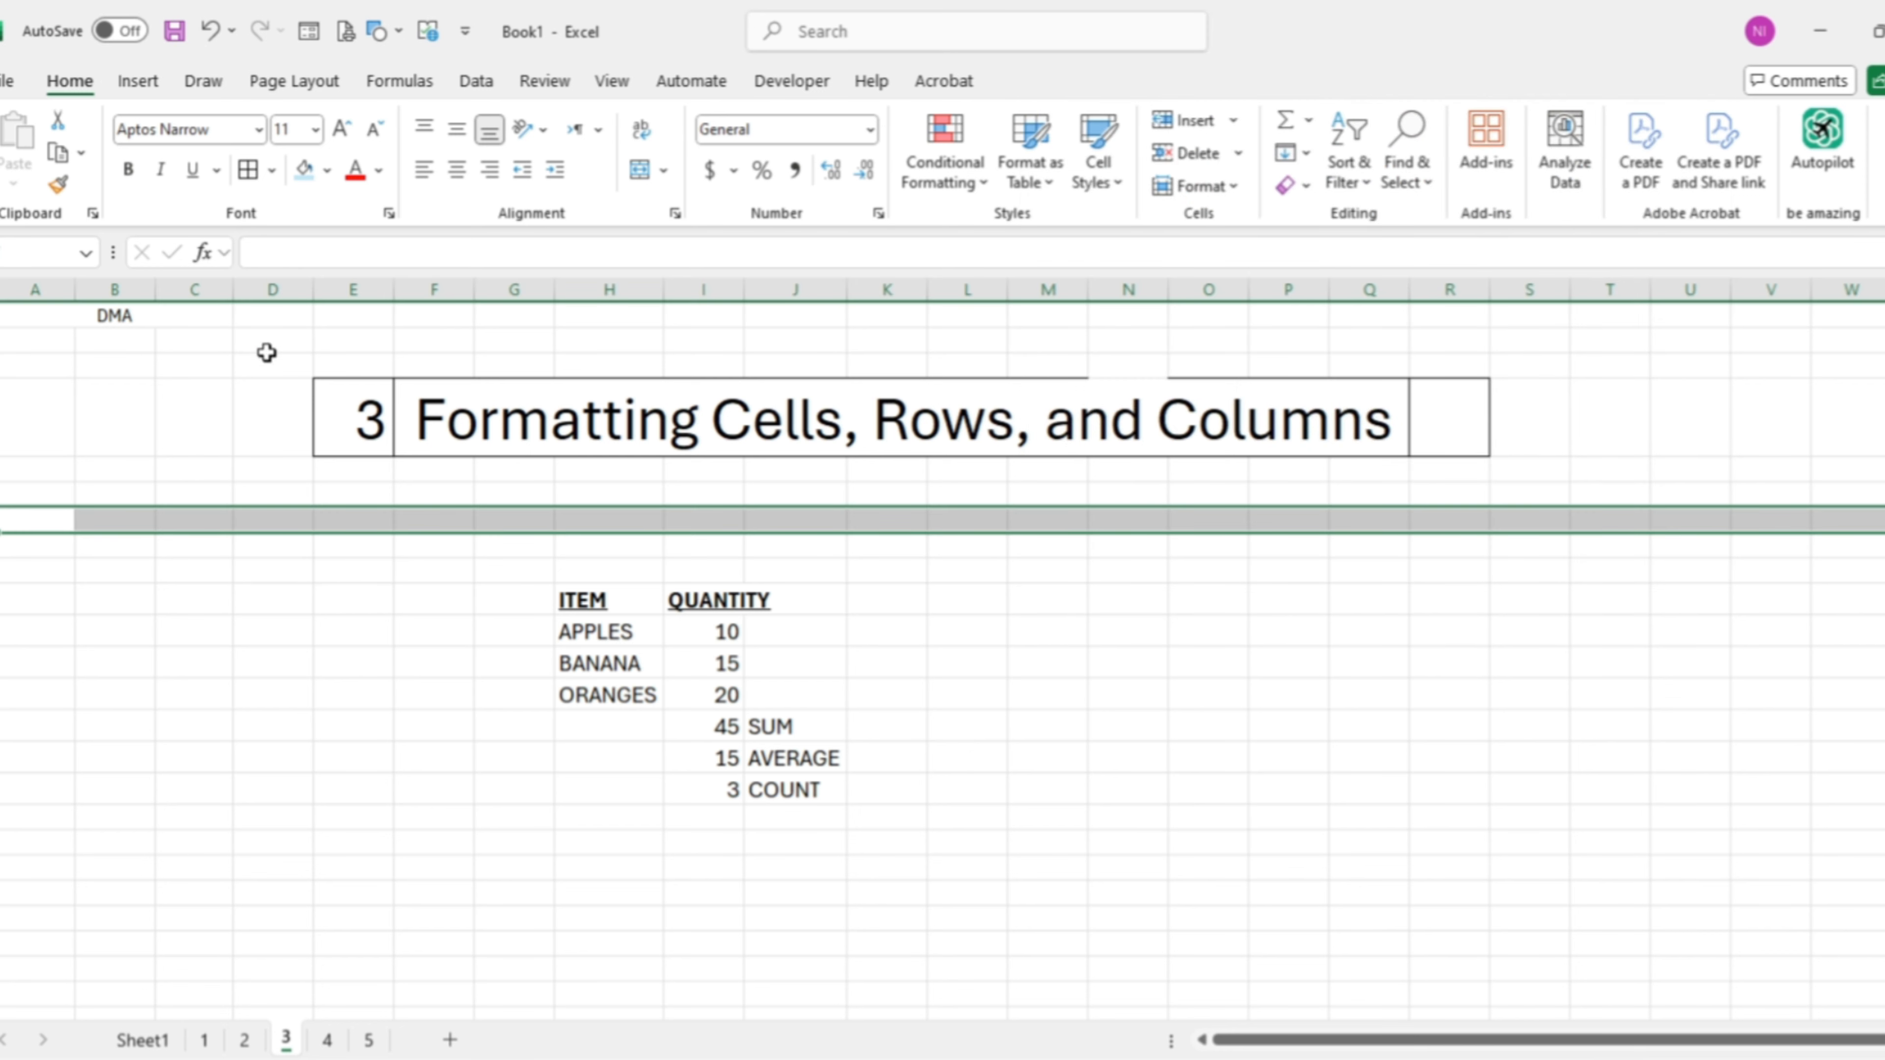
click(293, 274)
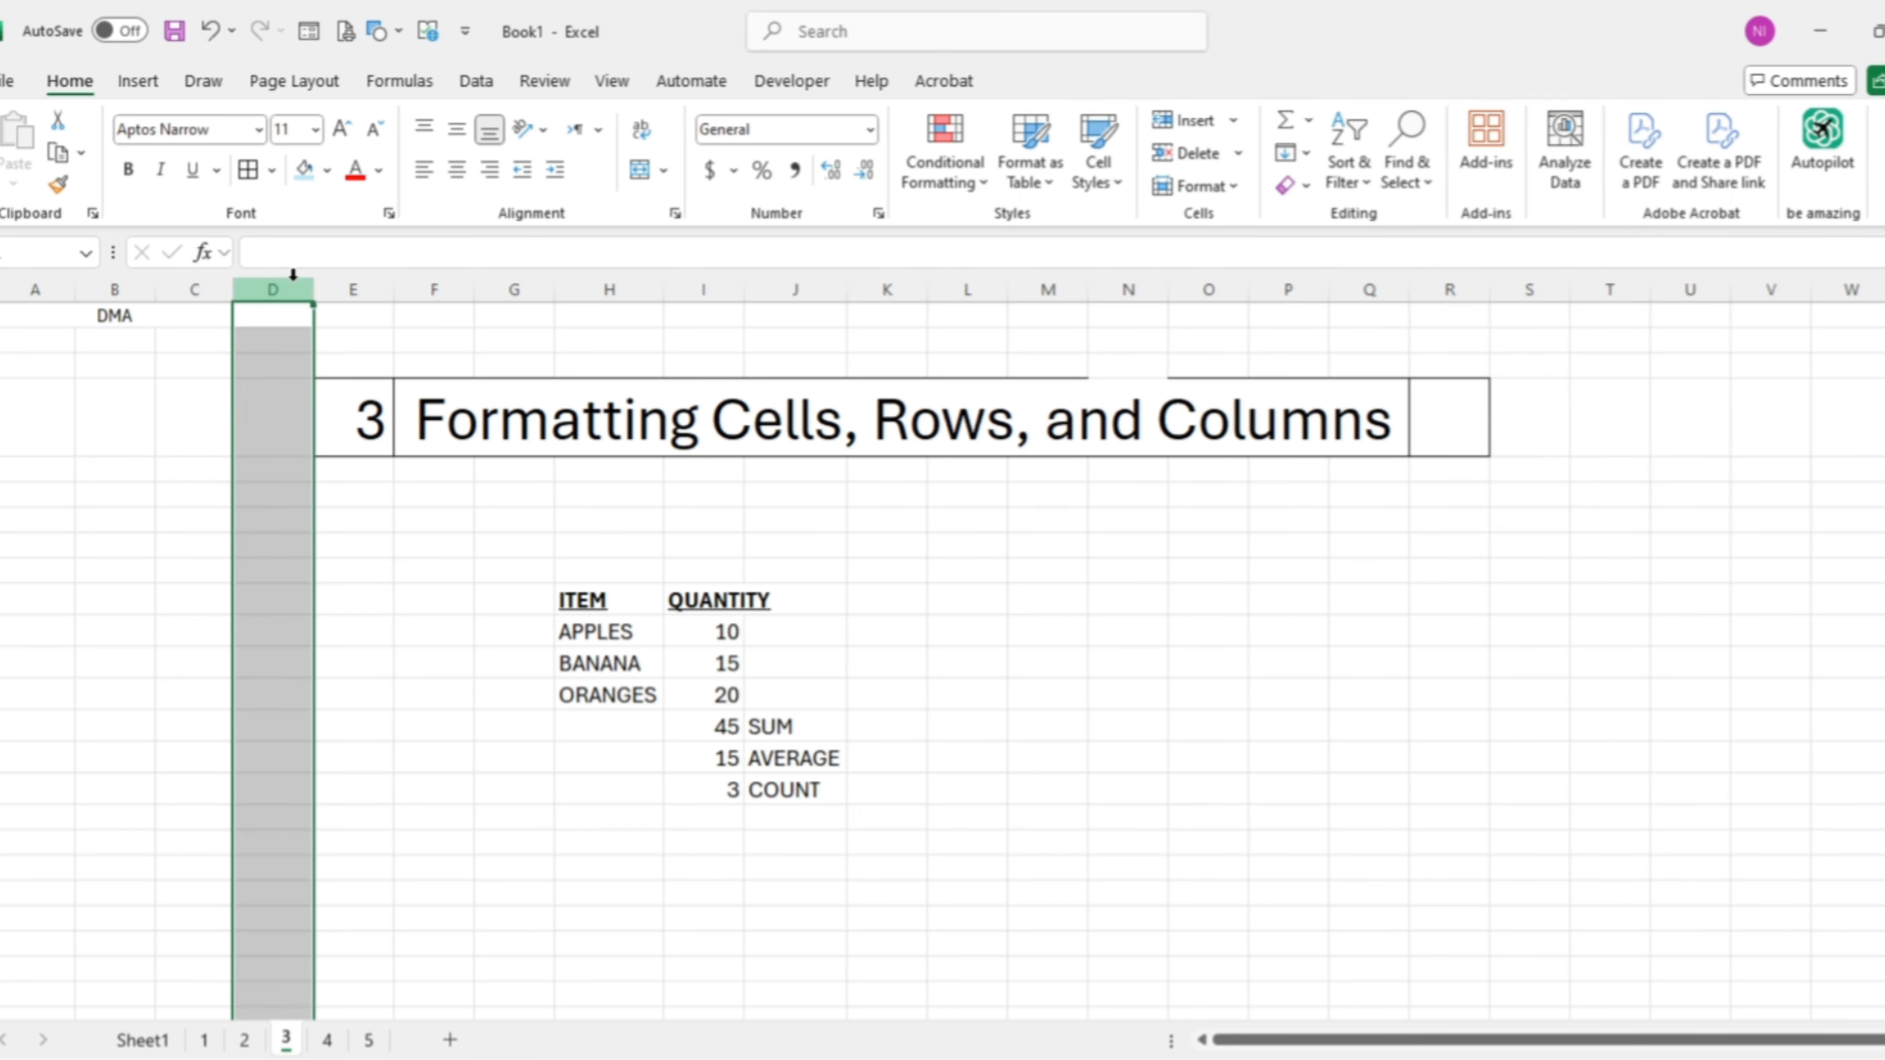
drag(313, 299, 287, 300)
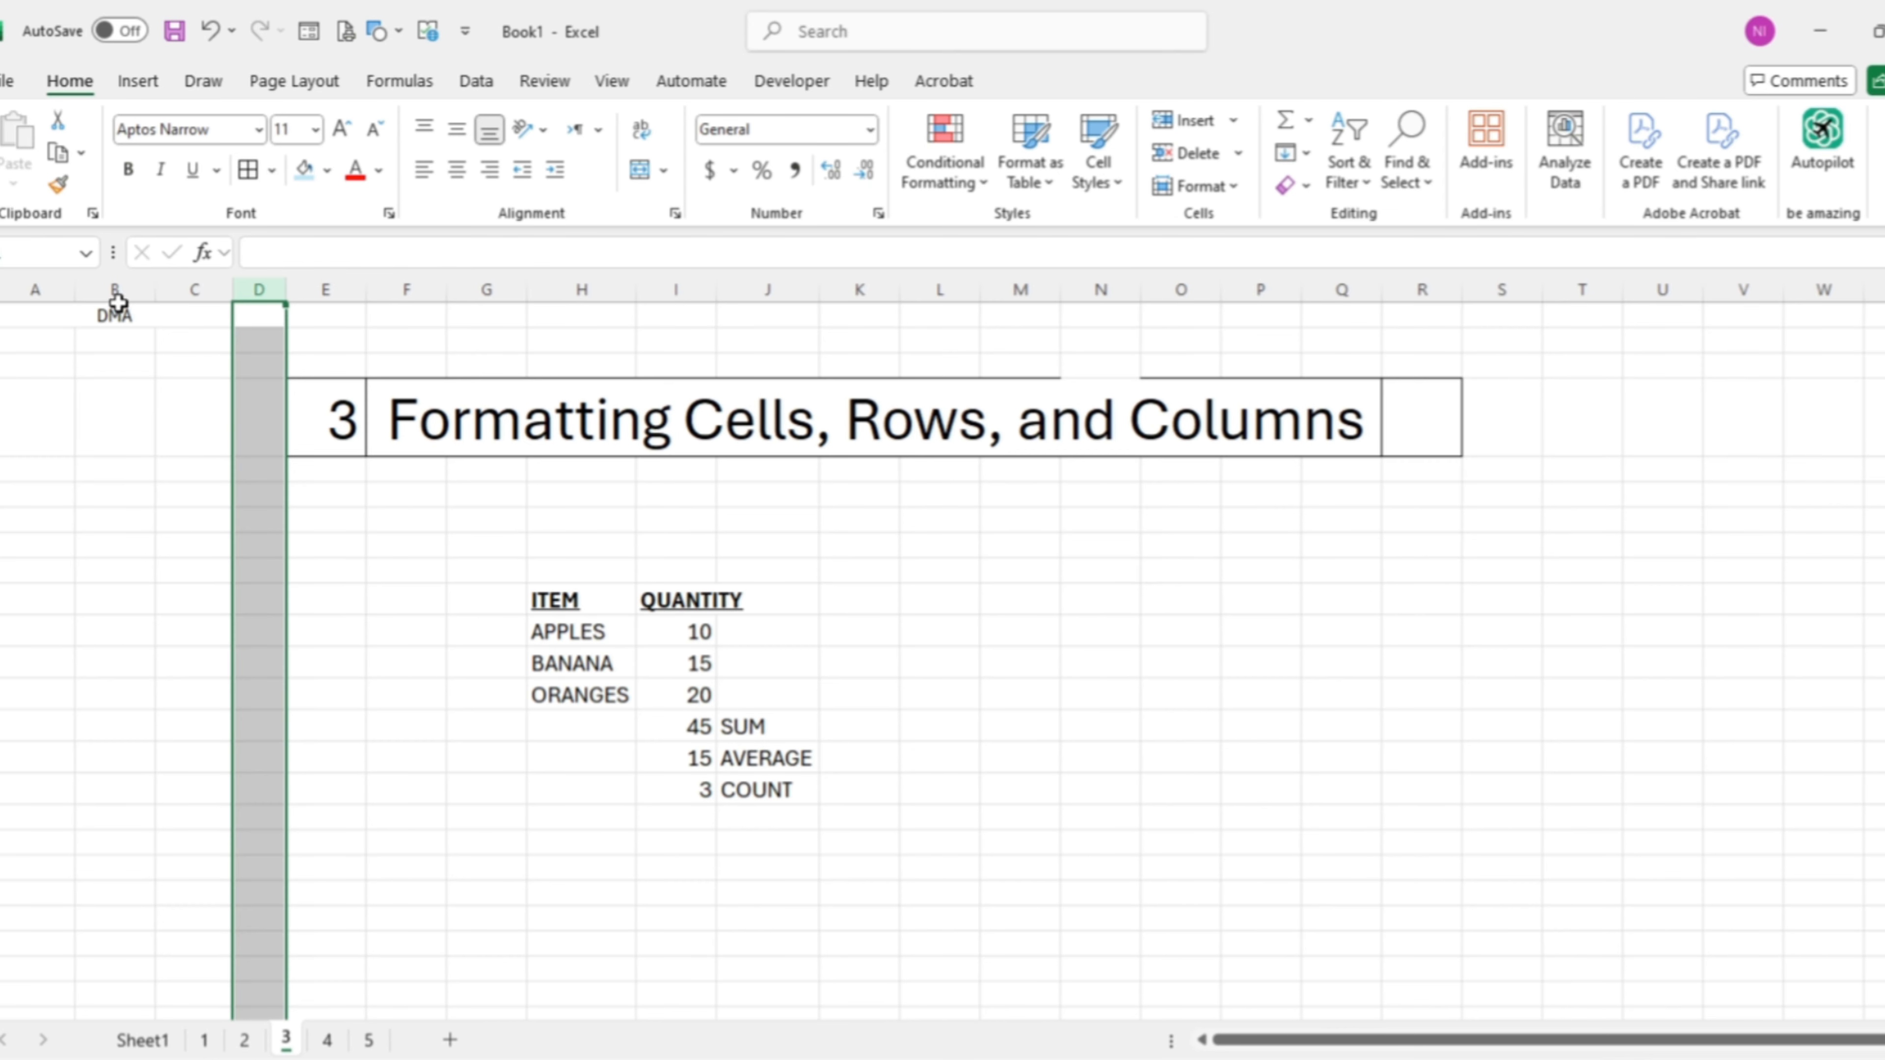
Step: Narrow column B, widen it again to slightly more than its original width, and clear the column selection
drag(156, 289, 111, 291)
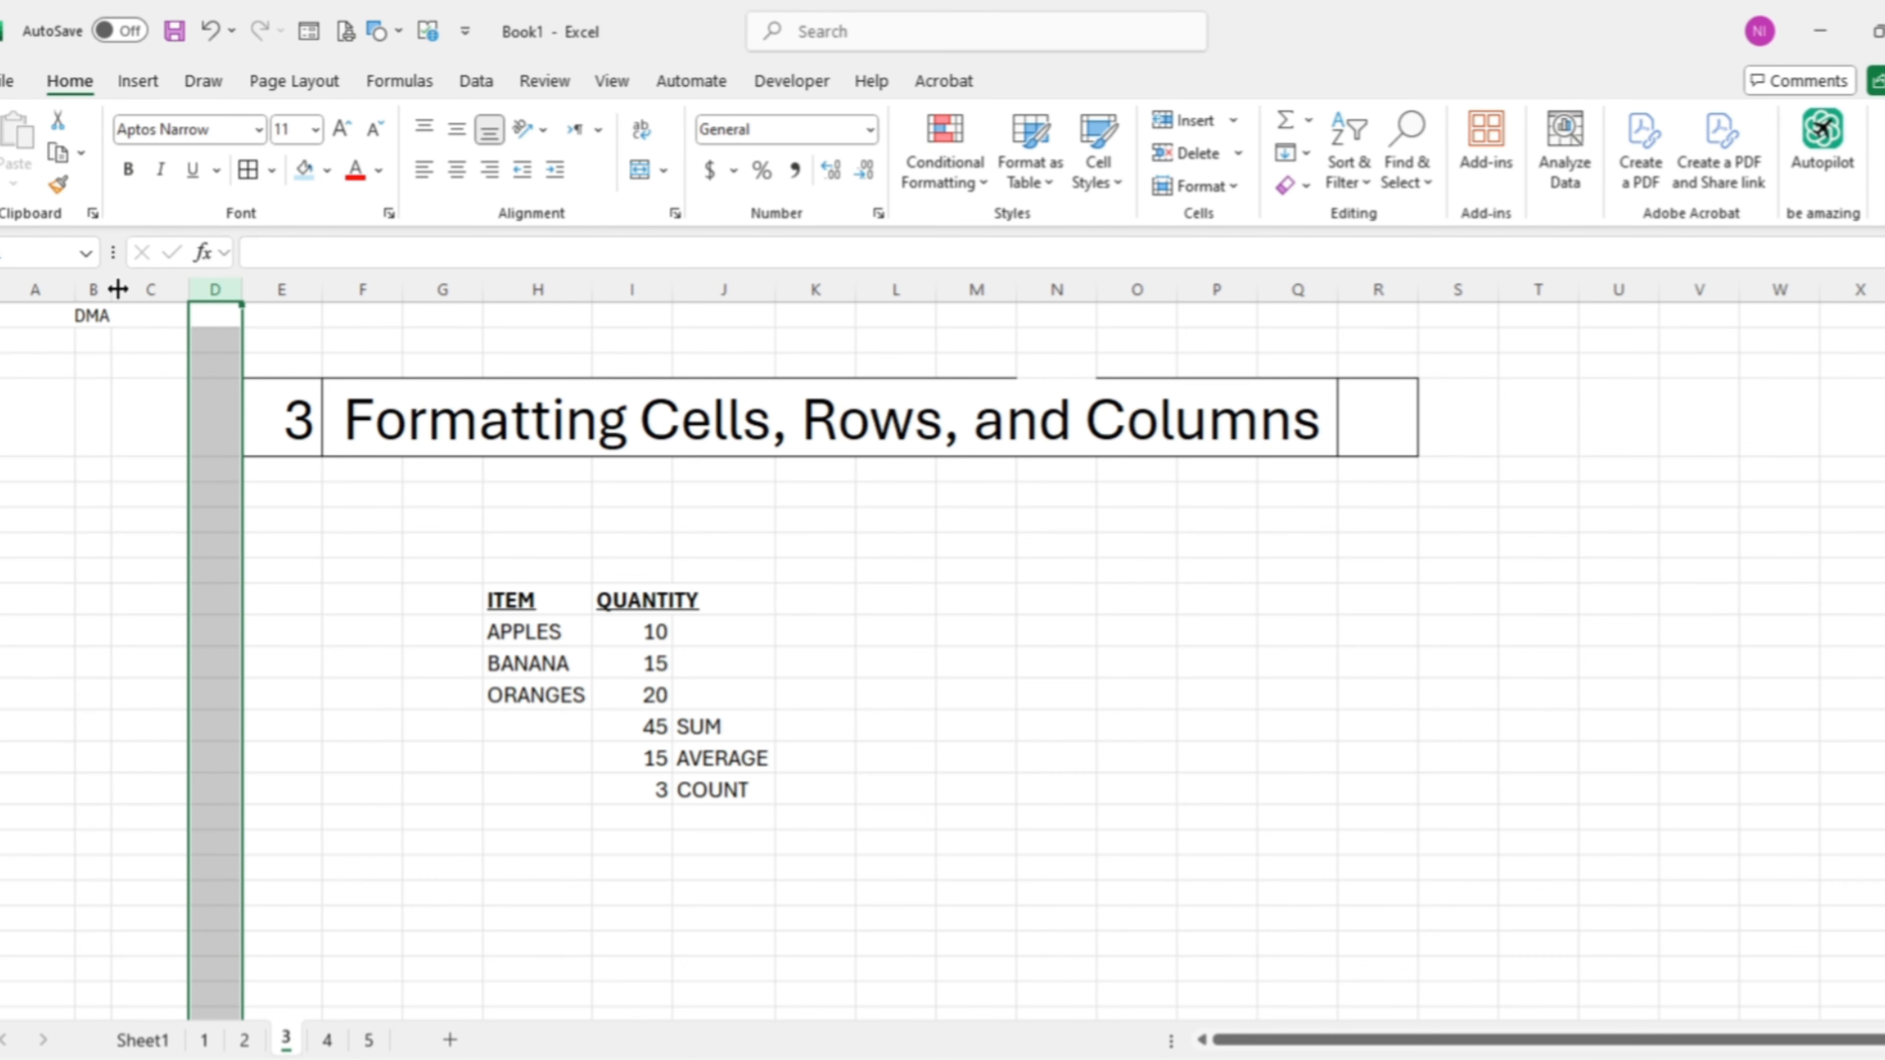
drag(118, 289, 165, 288)
click(460, 668)
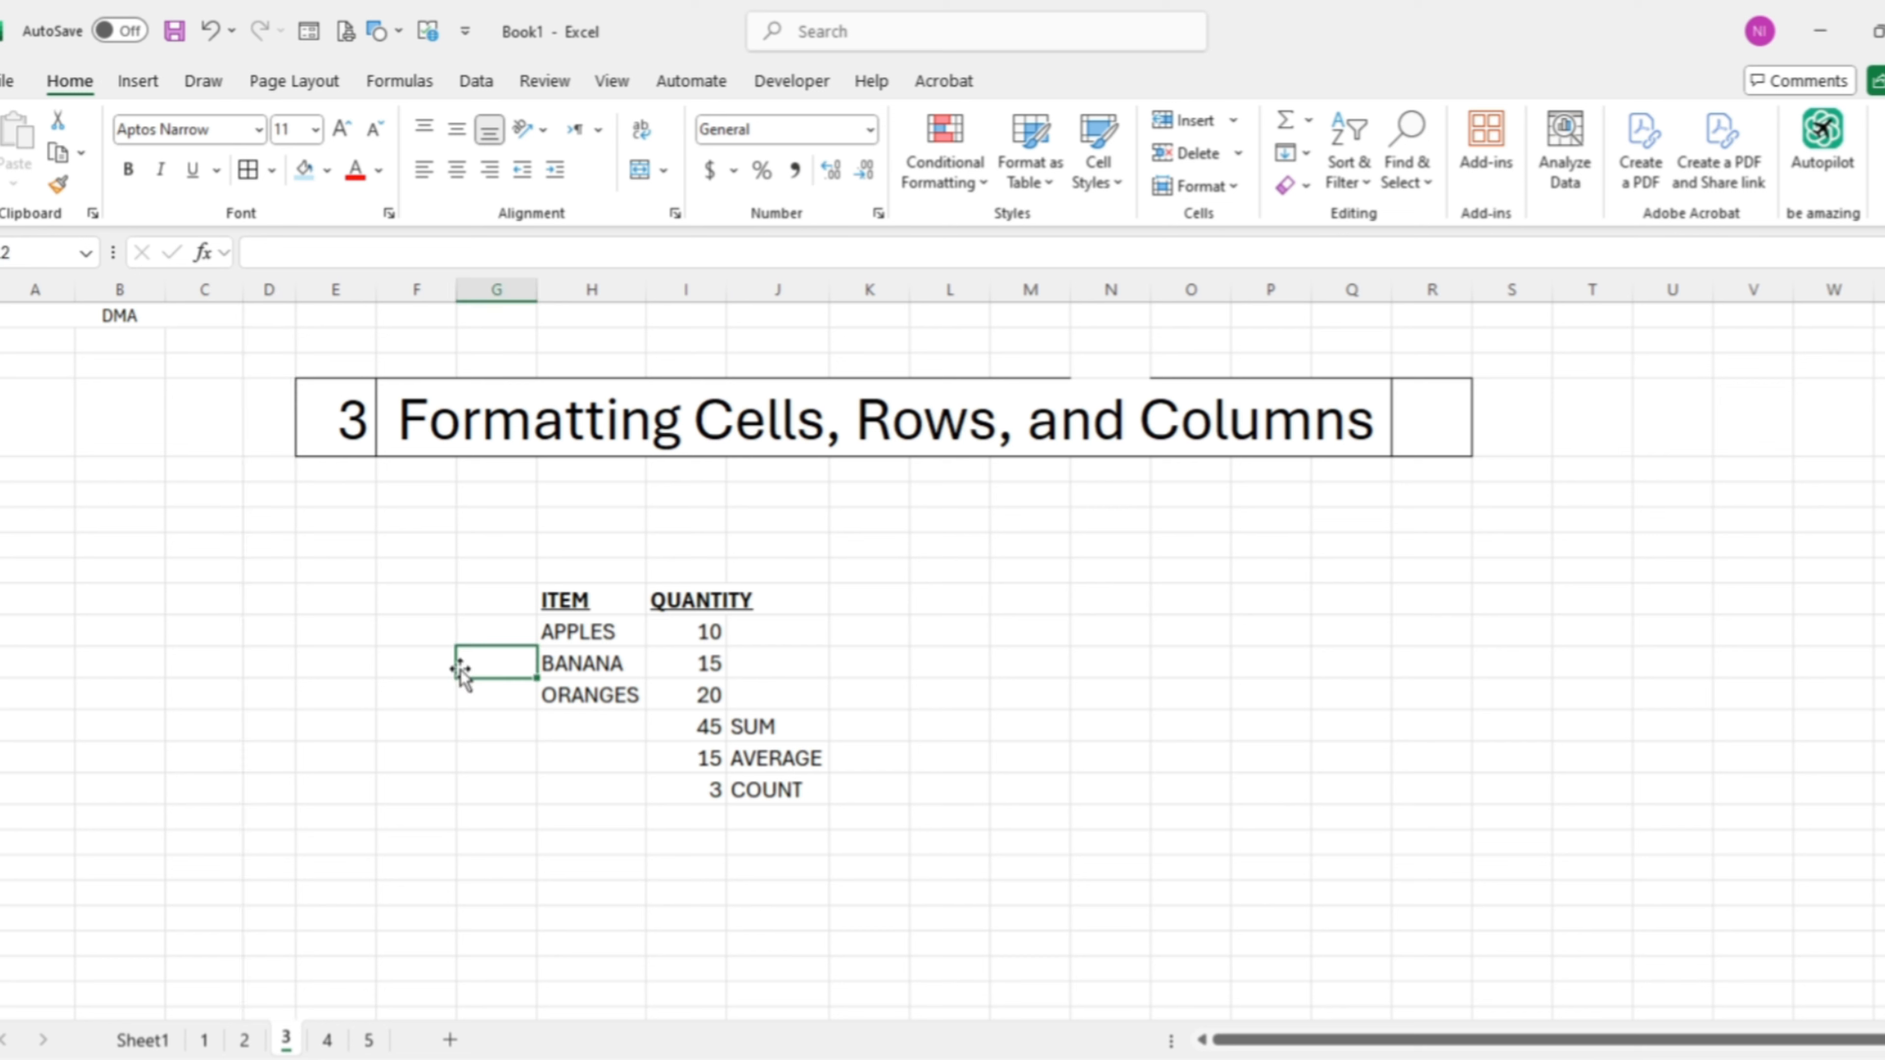
Step: Select the cell block G7:K18 around the item and quantity table, and clear the selection
click(408, 417)
click(373, 637)
click(182, 572)
click(267, 749)
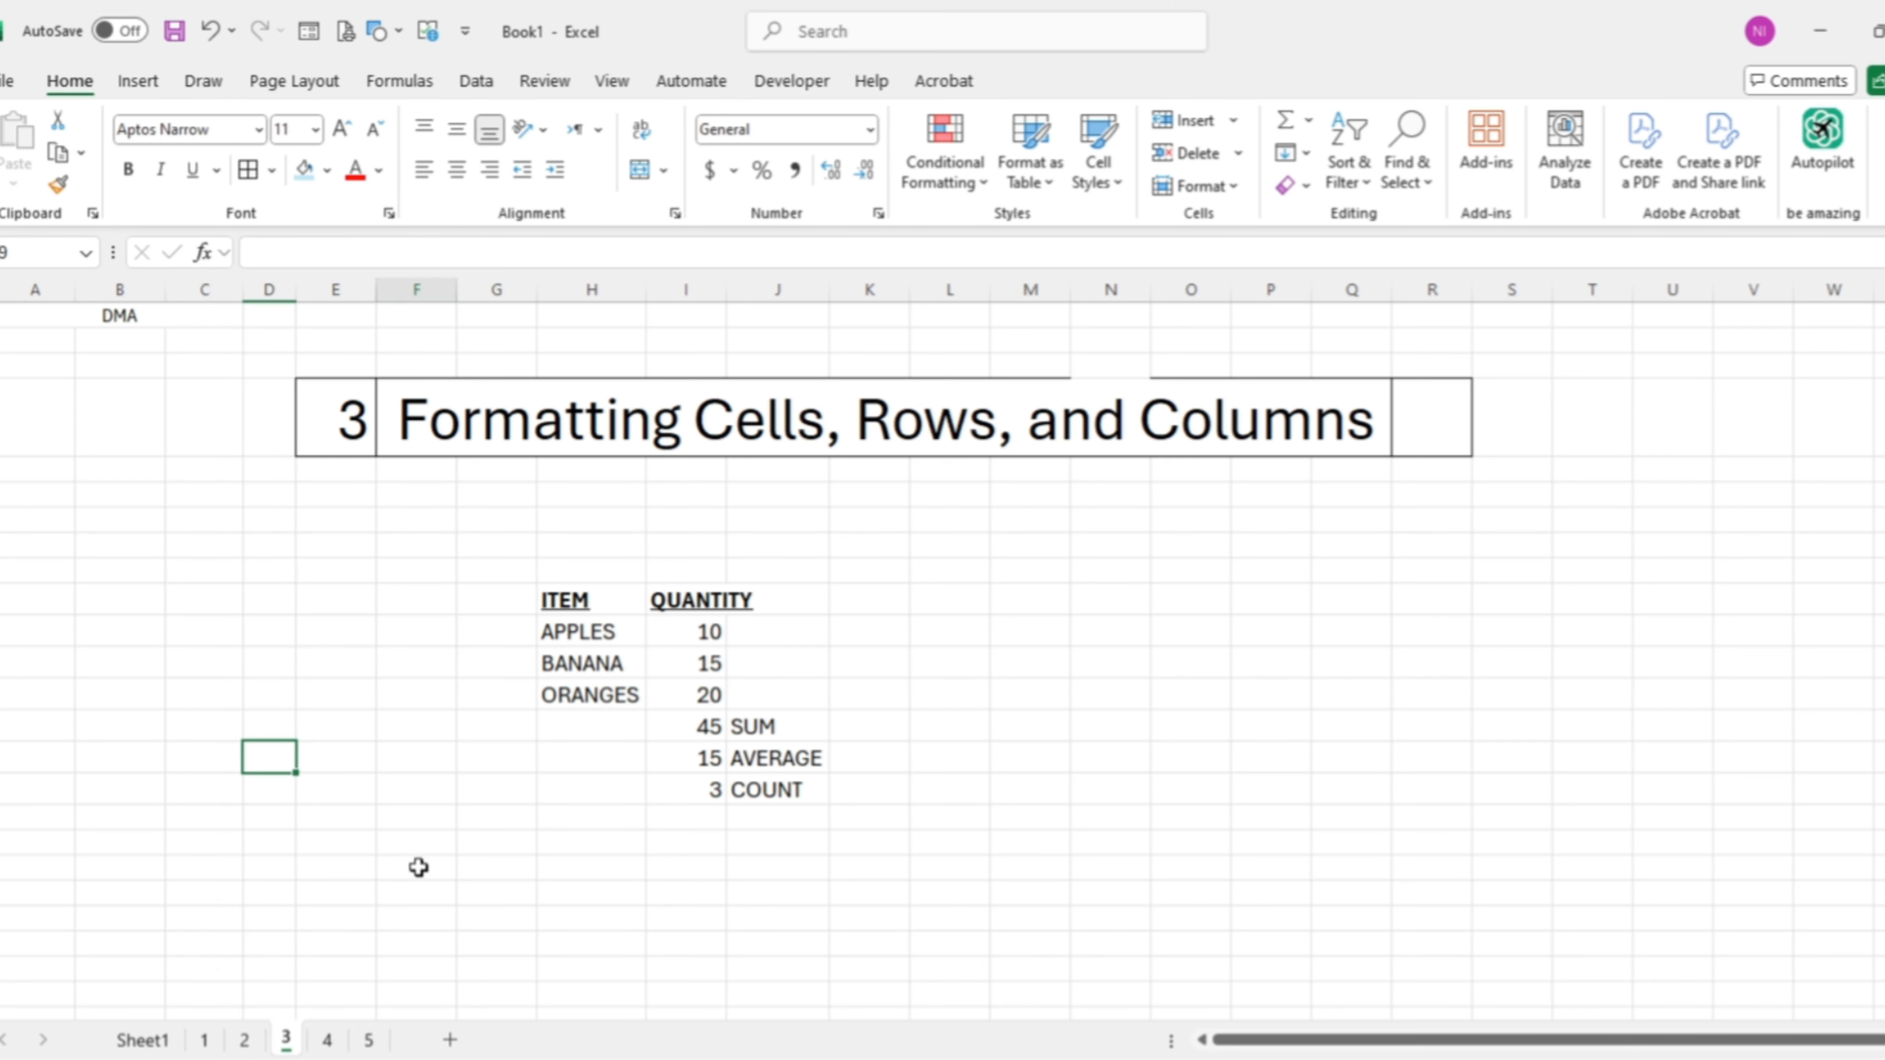
drag(464, 520, 907, 850)
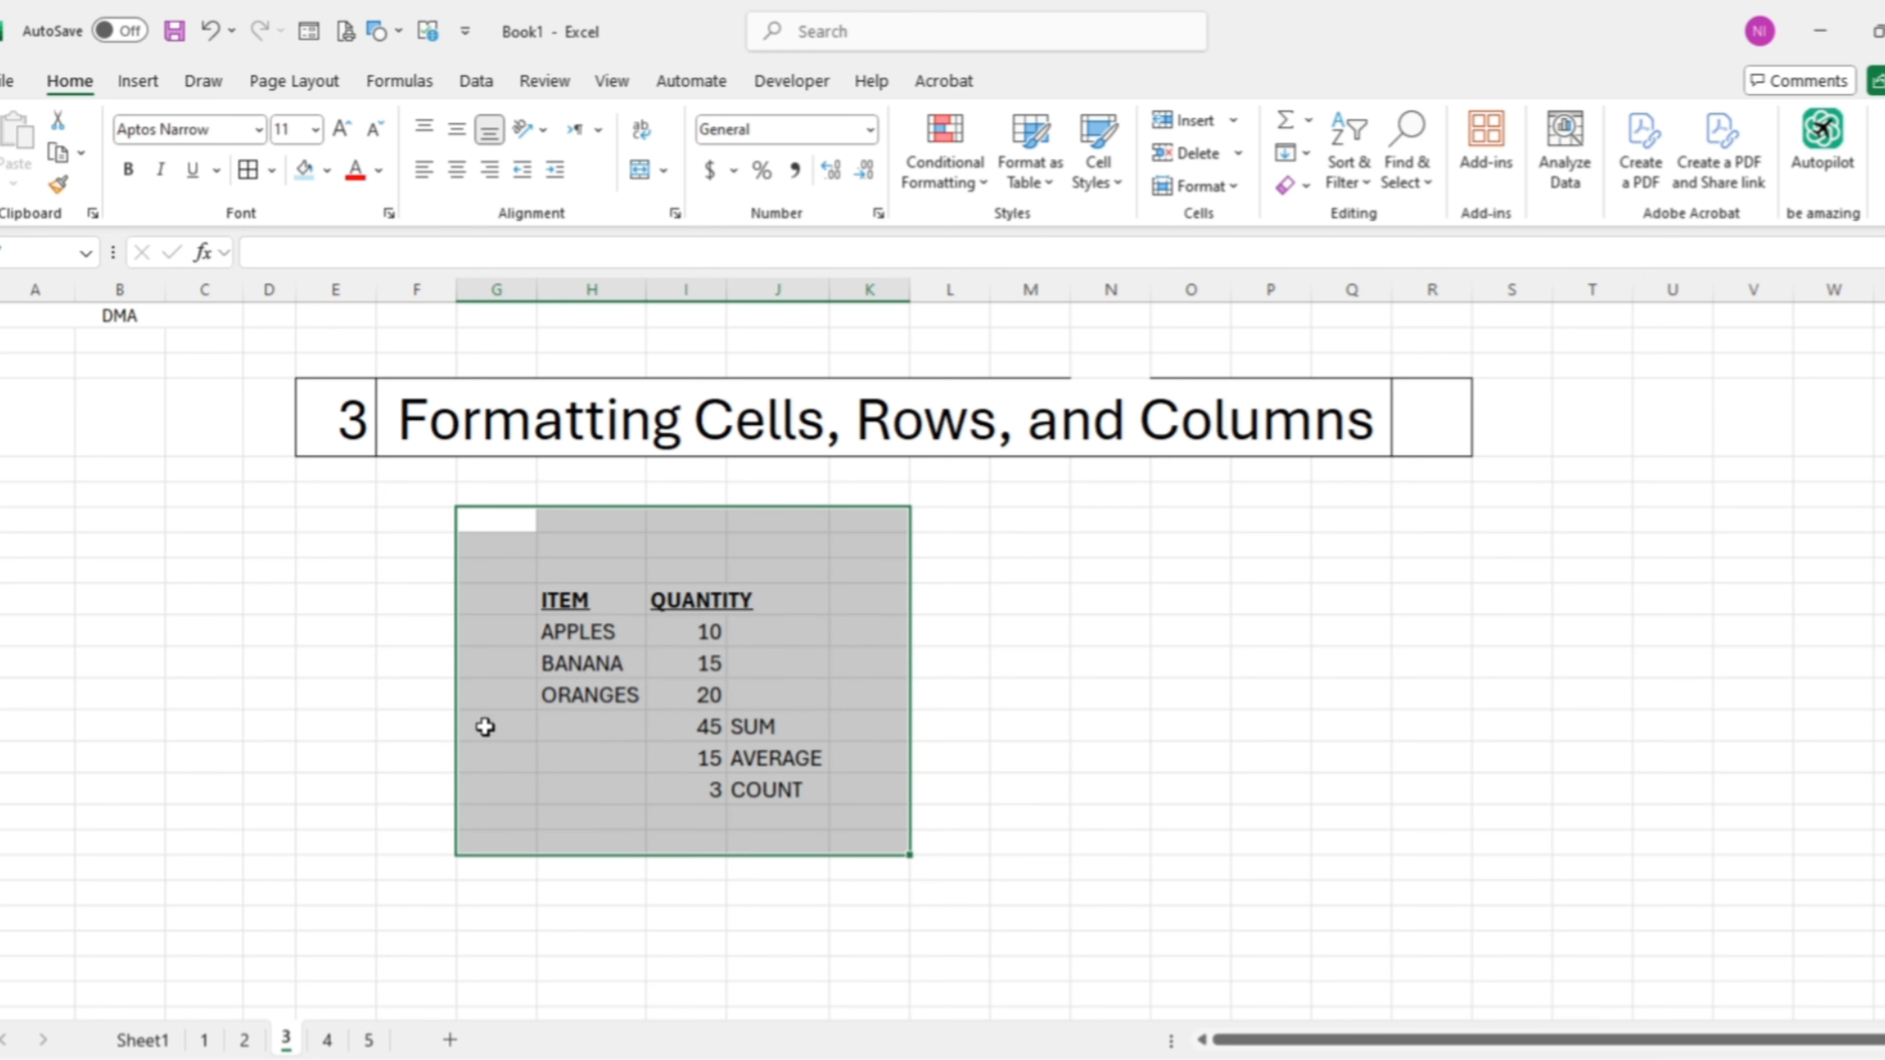
click(334, 698)
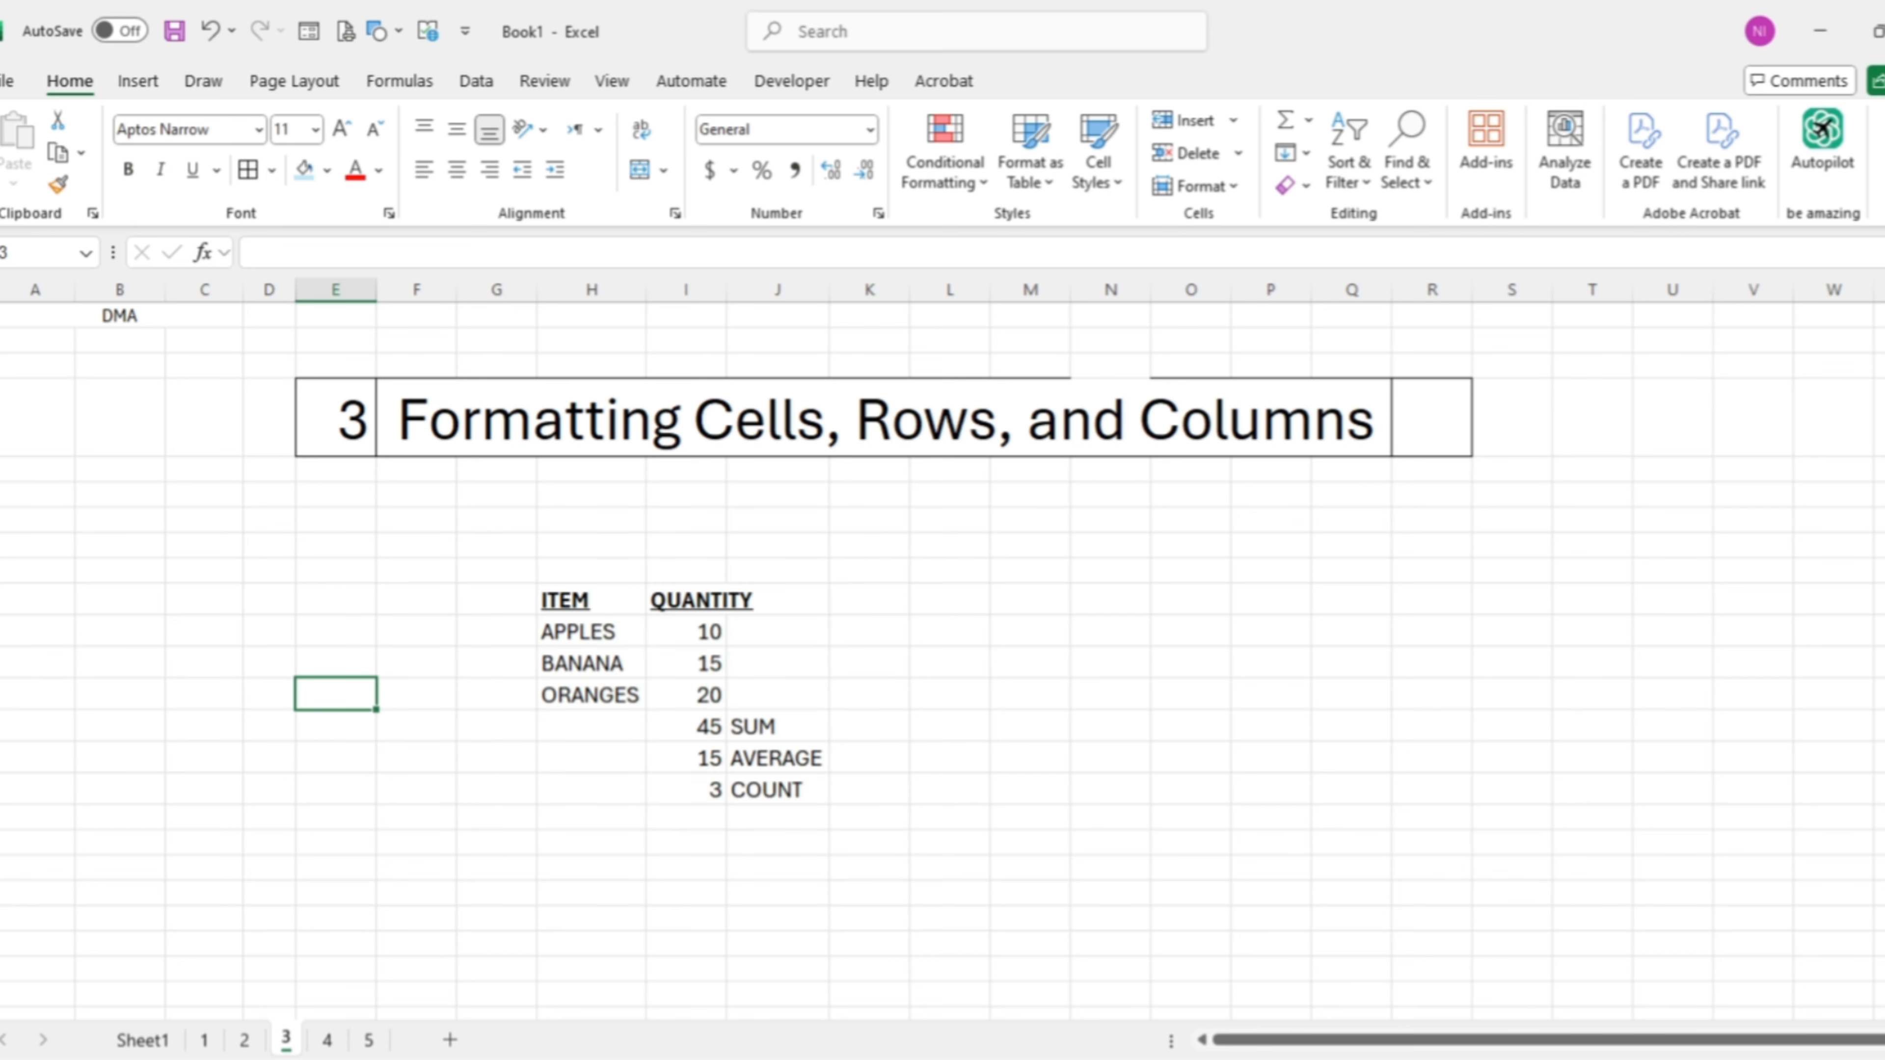
Step: Shrink the height of header row 10, and autofit it back to its contents
drag(1, 614, 1, 597)
click(1, 591)
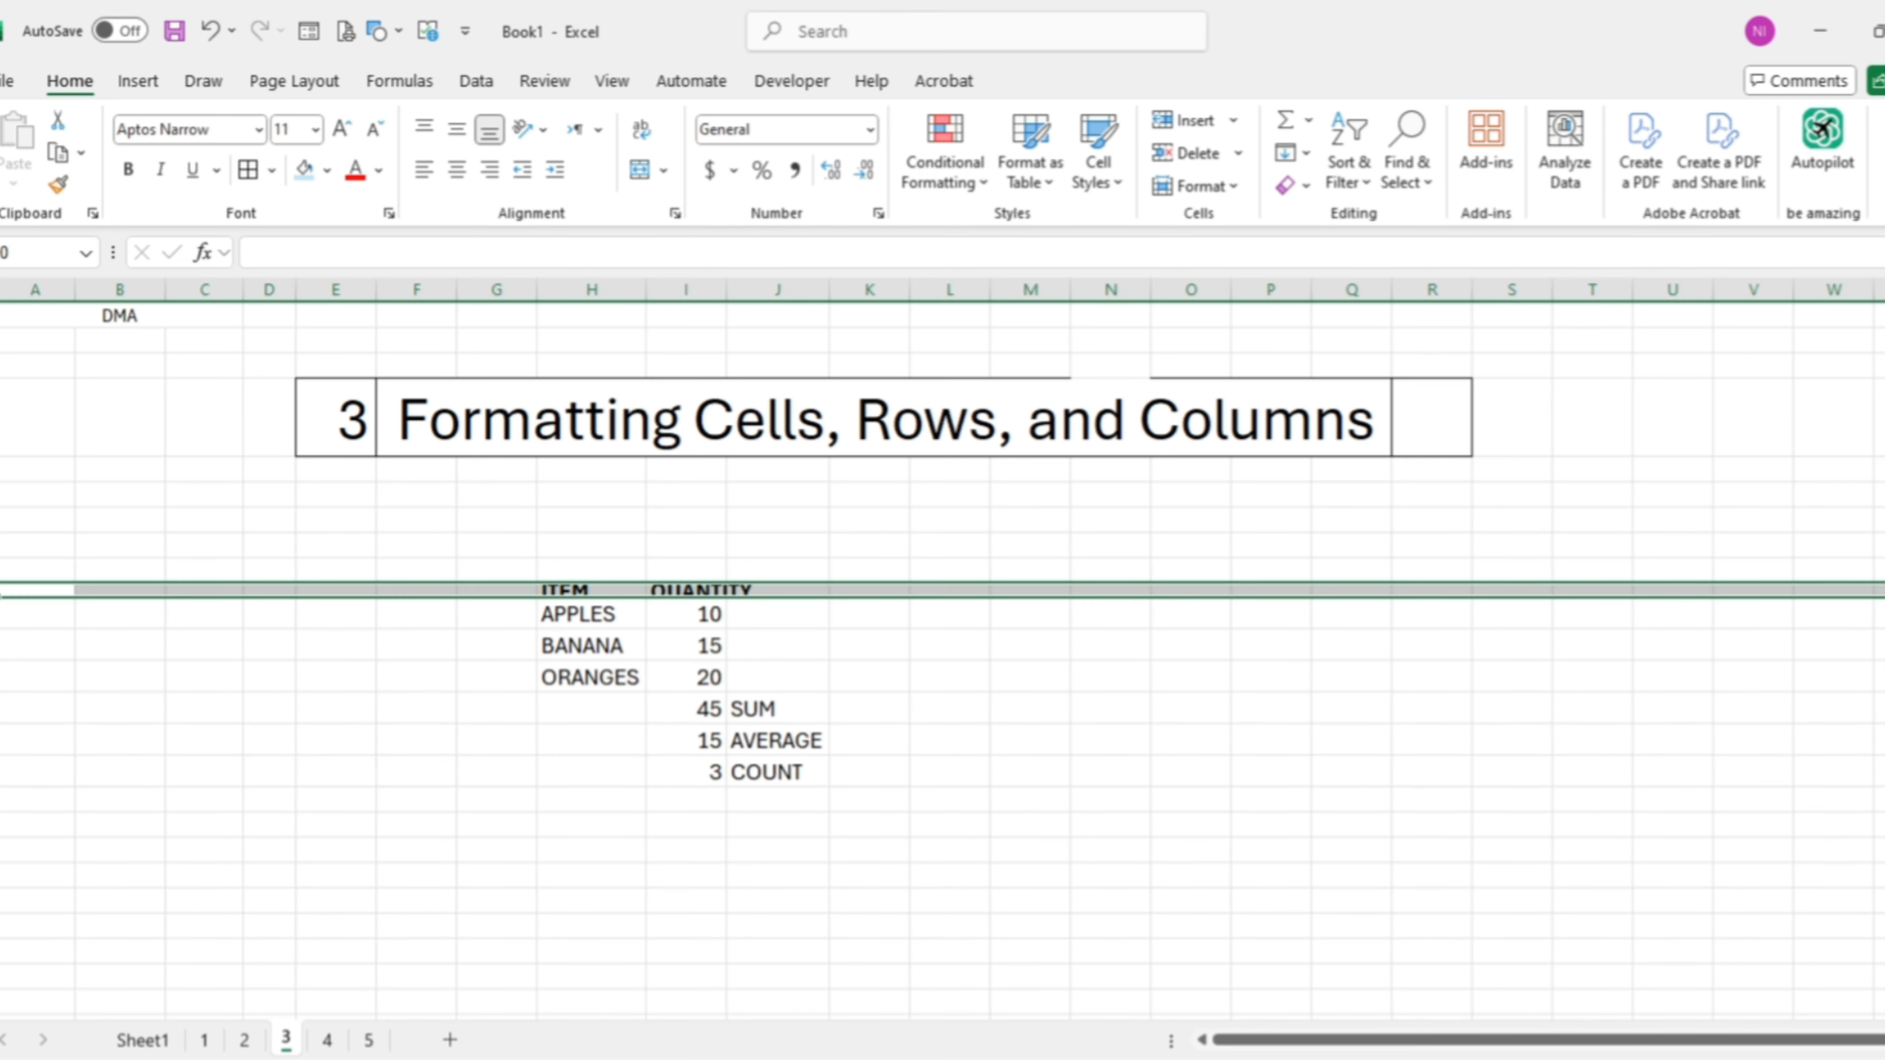
double_click(1, 597)
click(221, 917)
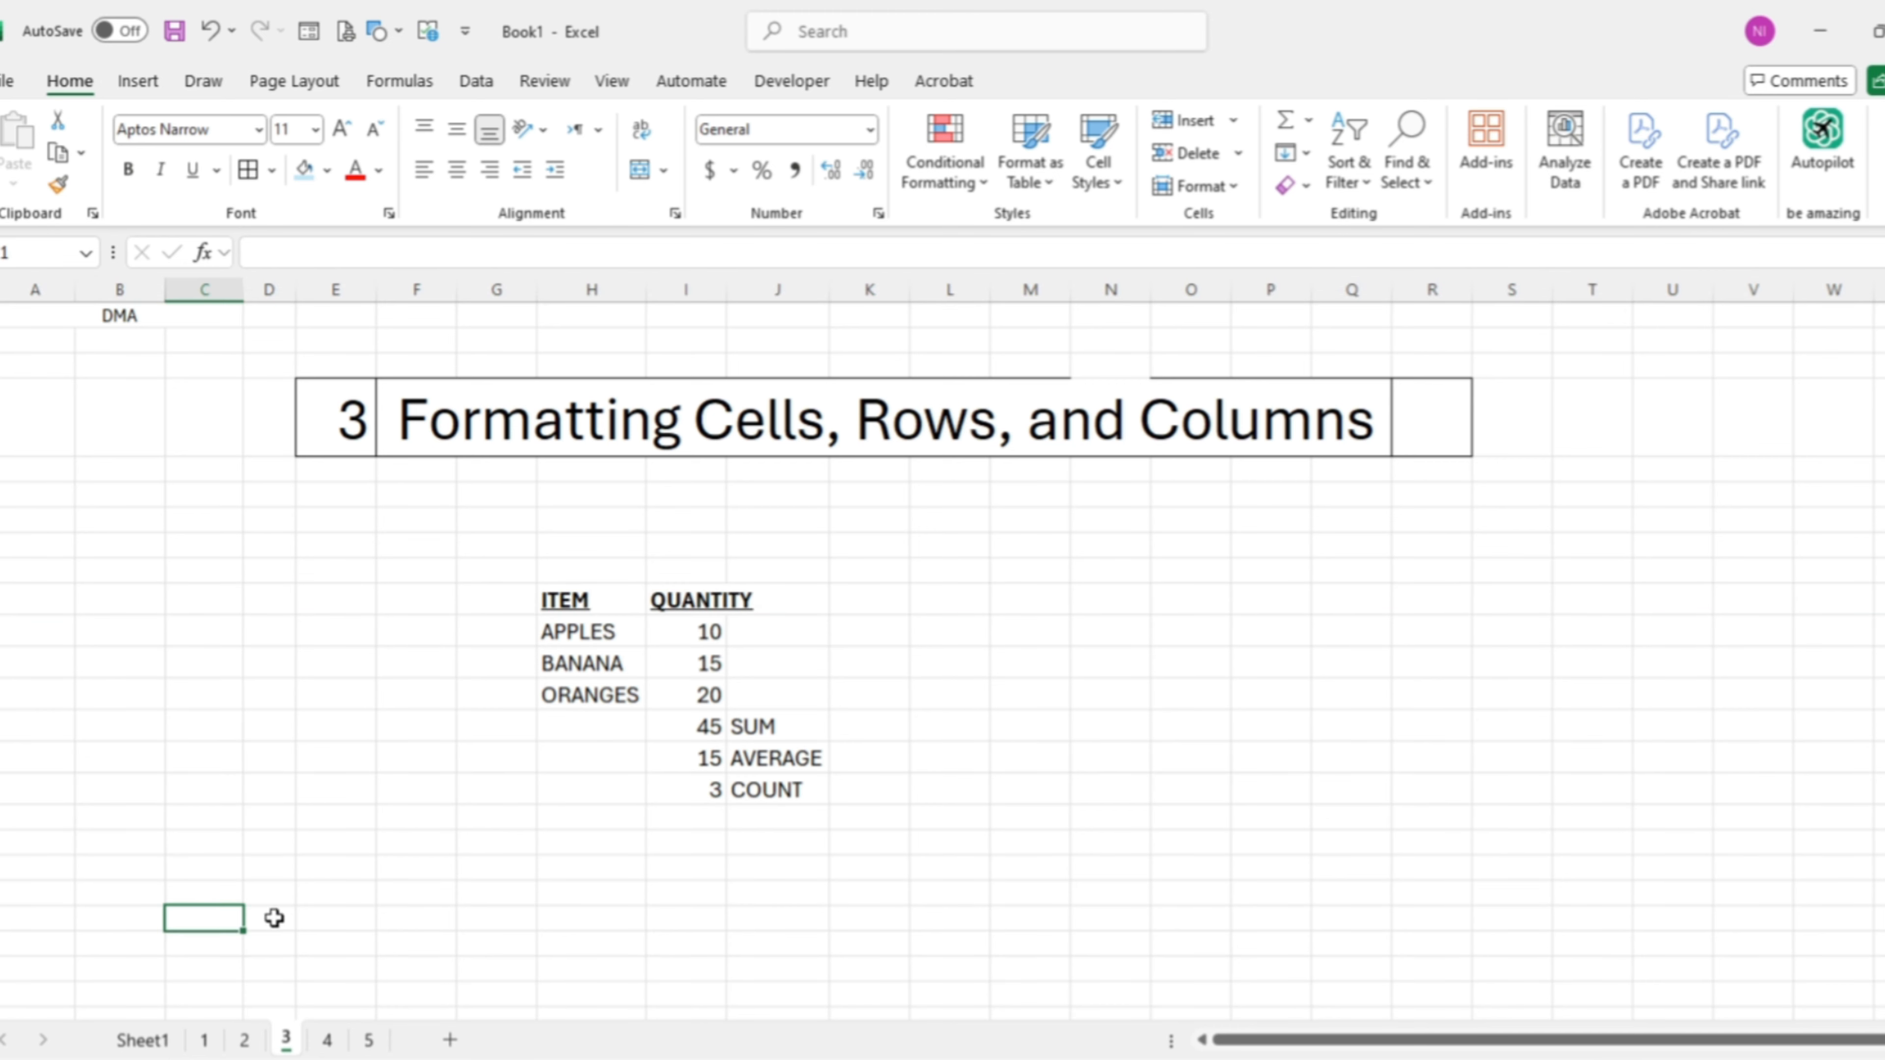
click(718, 812)
click(905, 682)
click(306, 546)
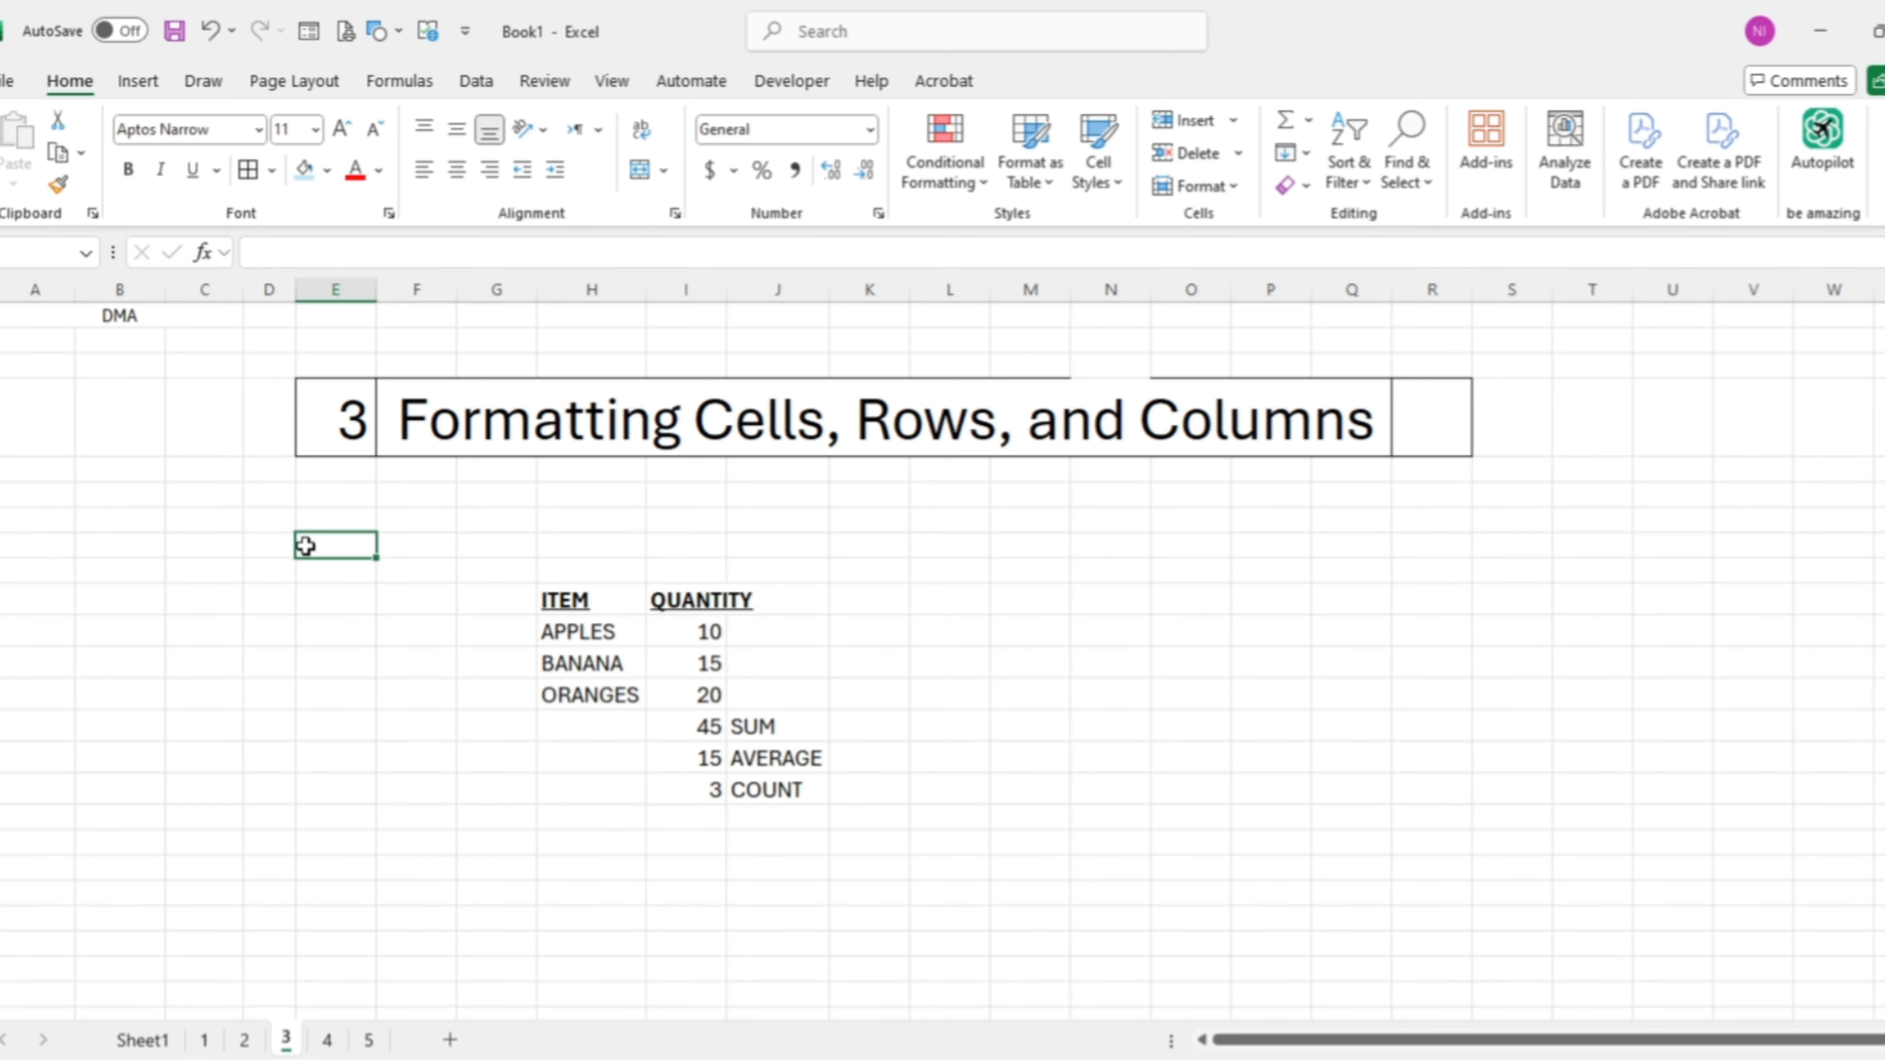
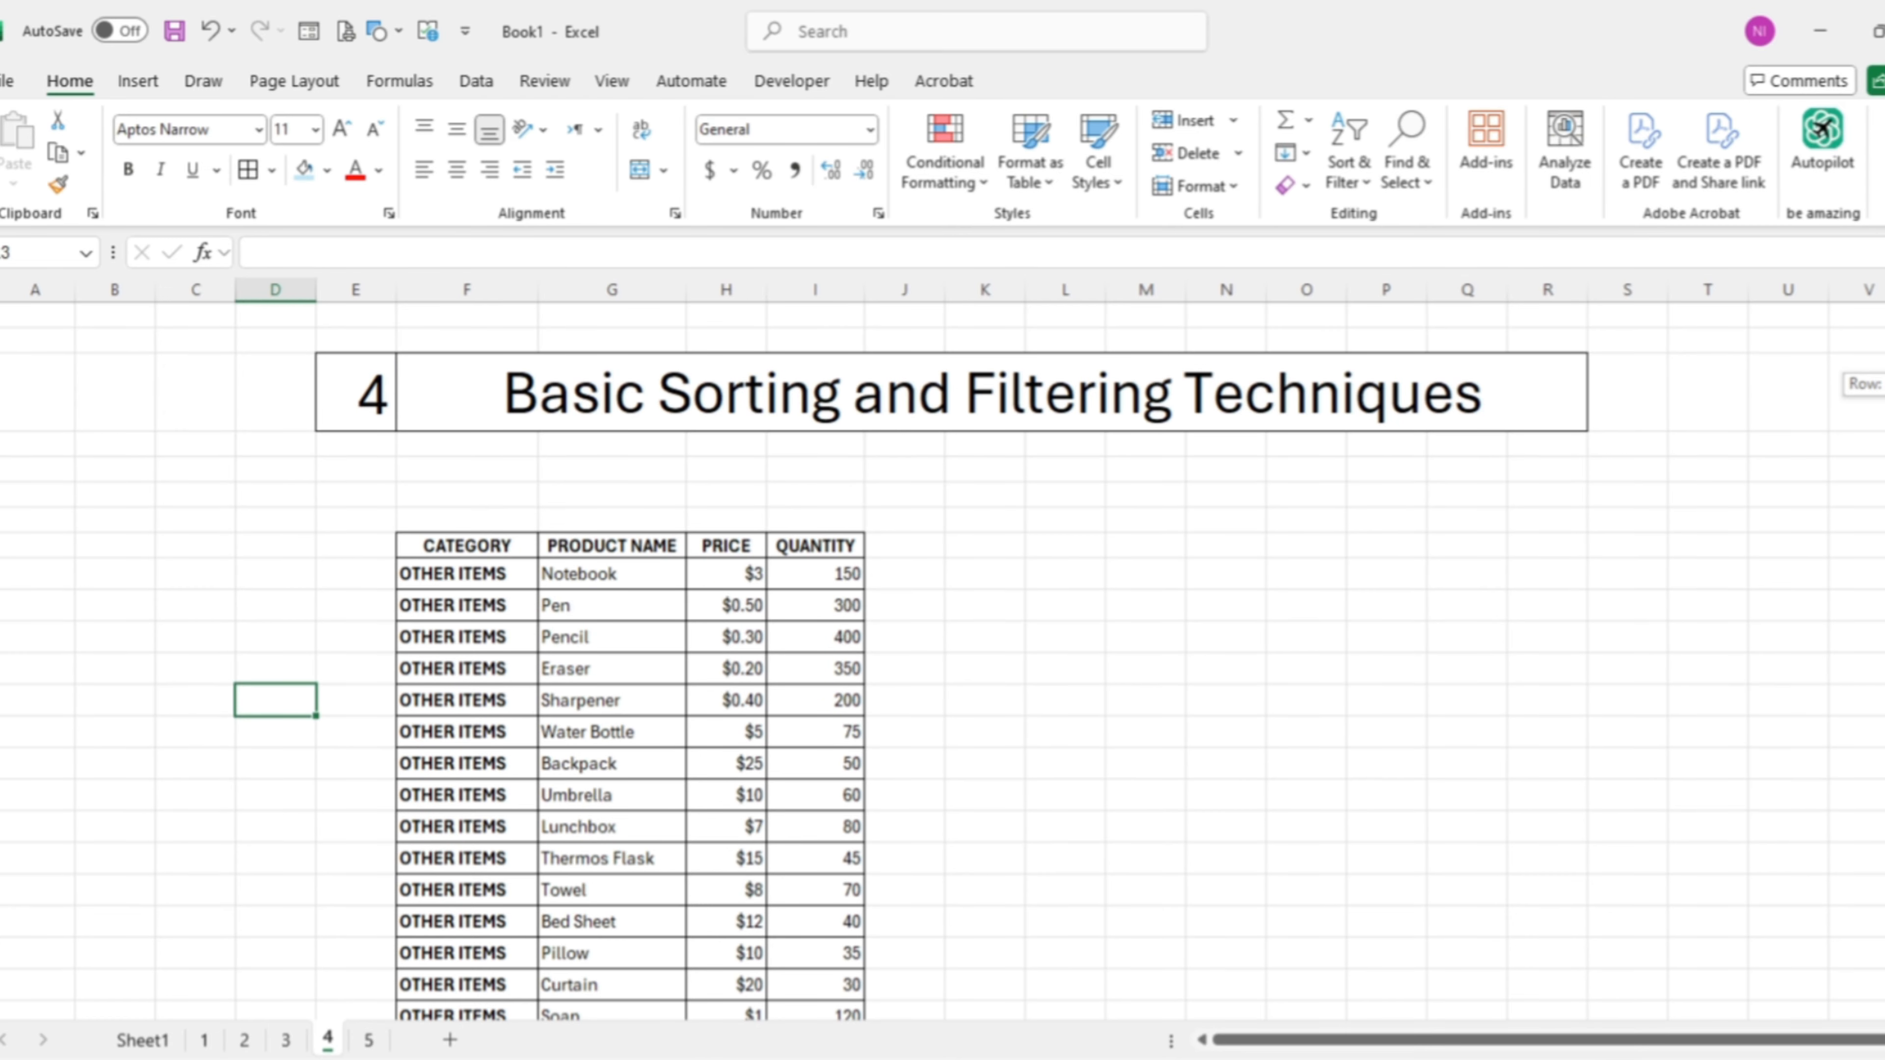
Step: Undo the last three changes to the product table on sheet 4, and clear the table selection
click(1031, 666)
click(416, 573)
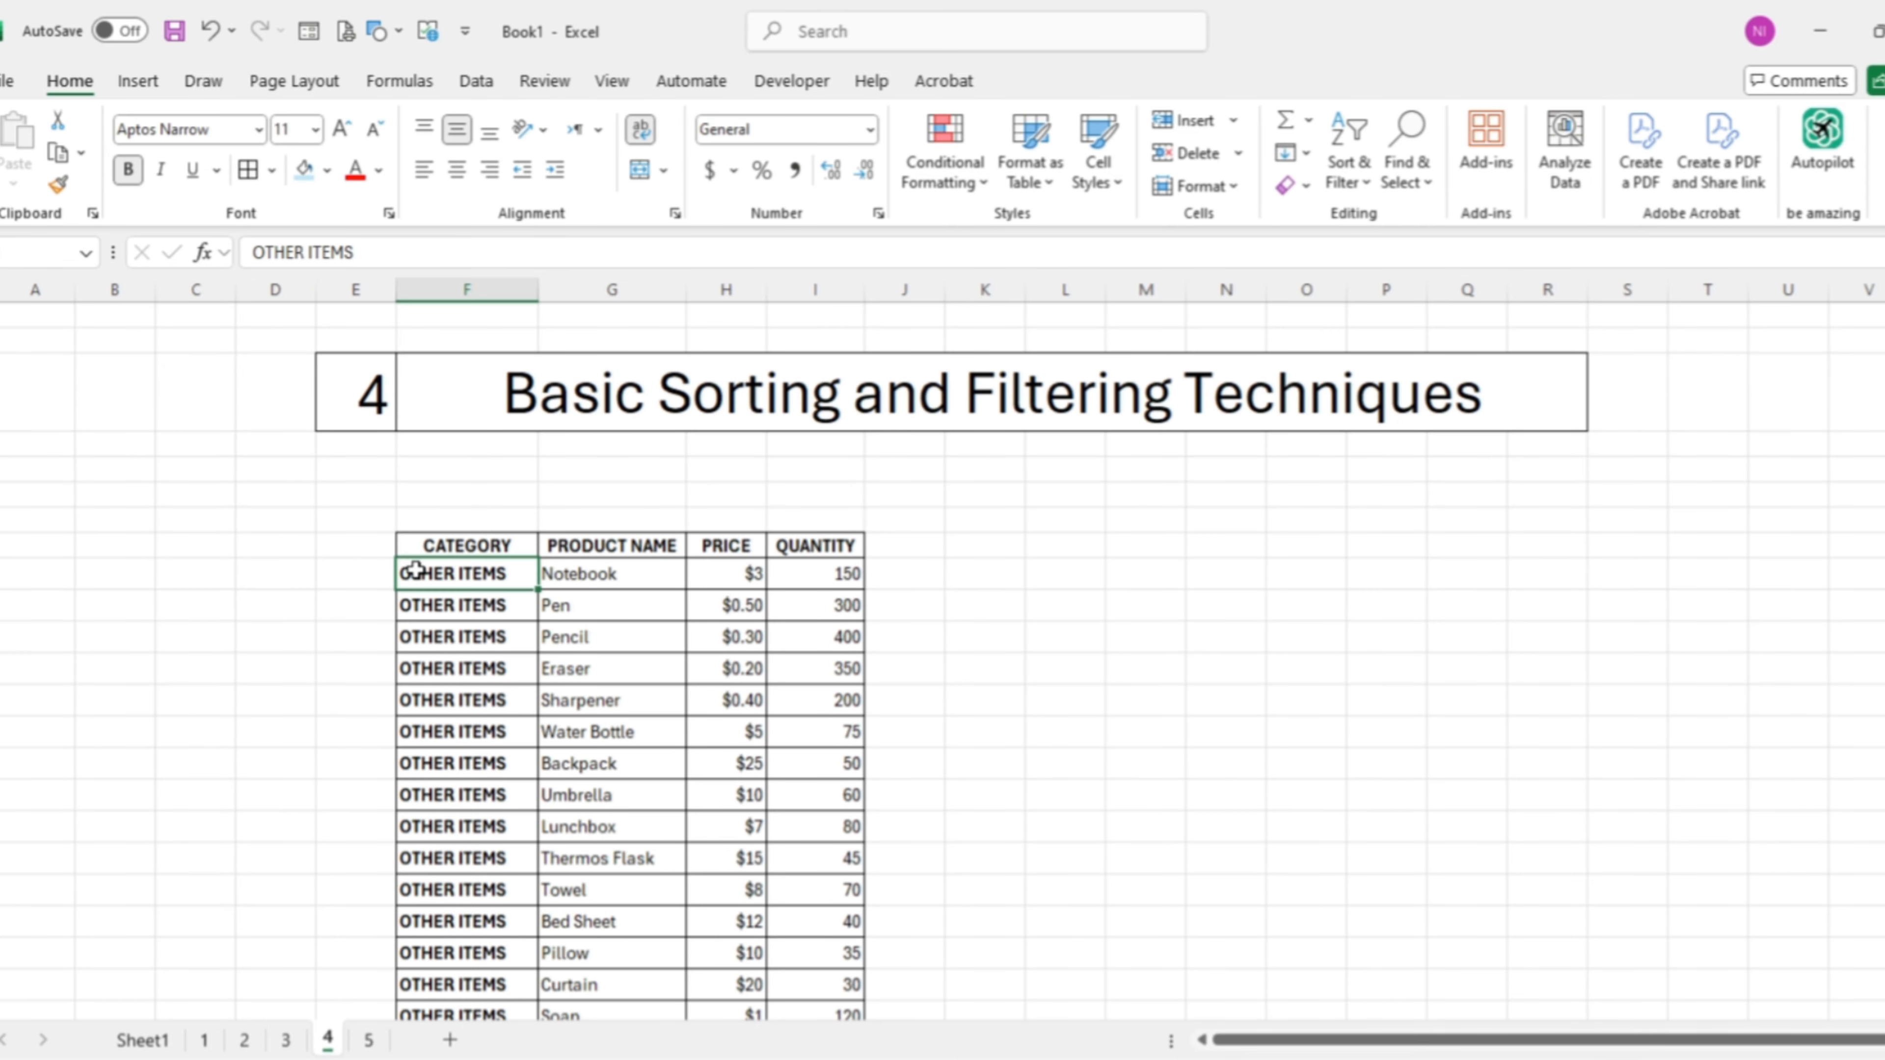
click(180, 586)
click(498, 574)
key(ctrl+z)
key(ctrl+z)
key(ctrl+z)
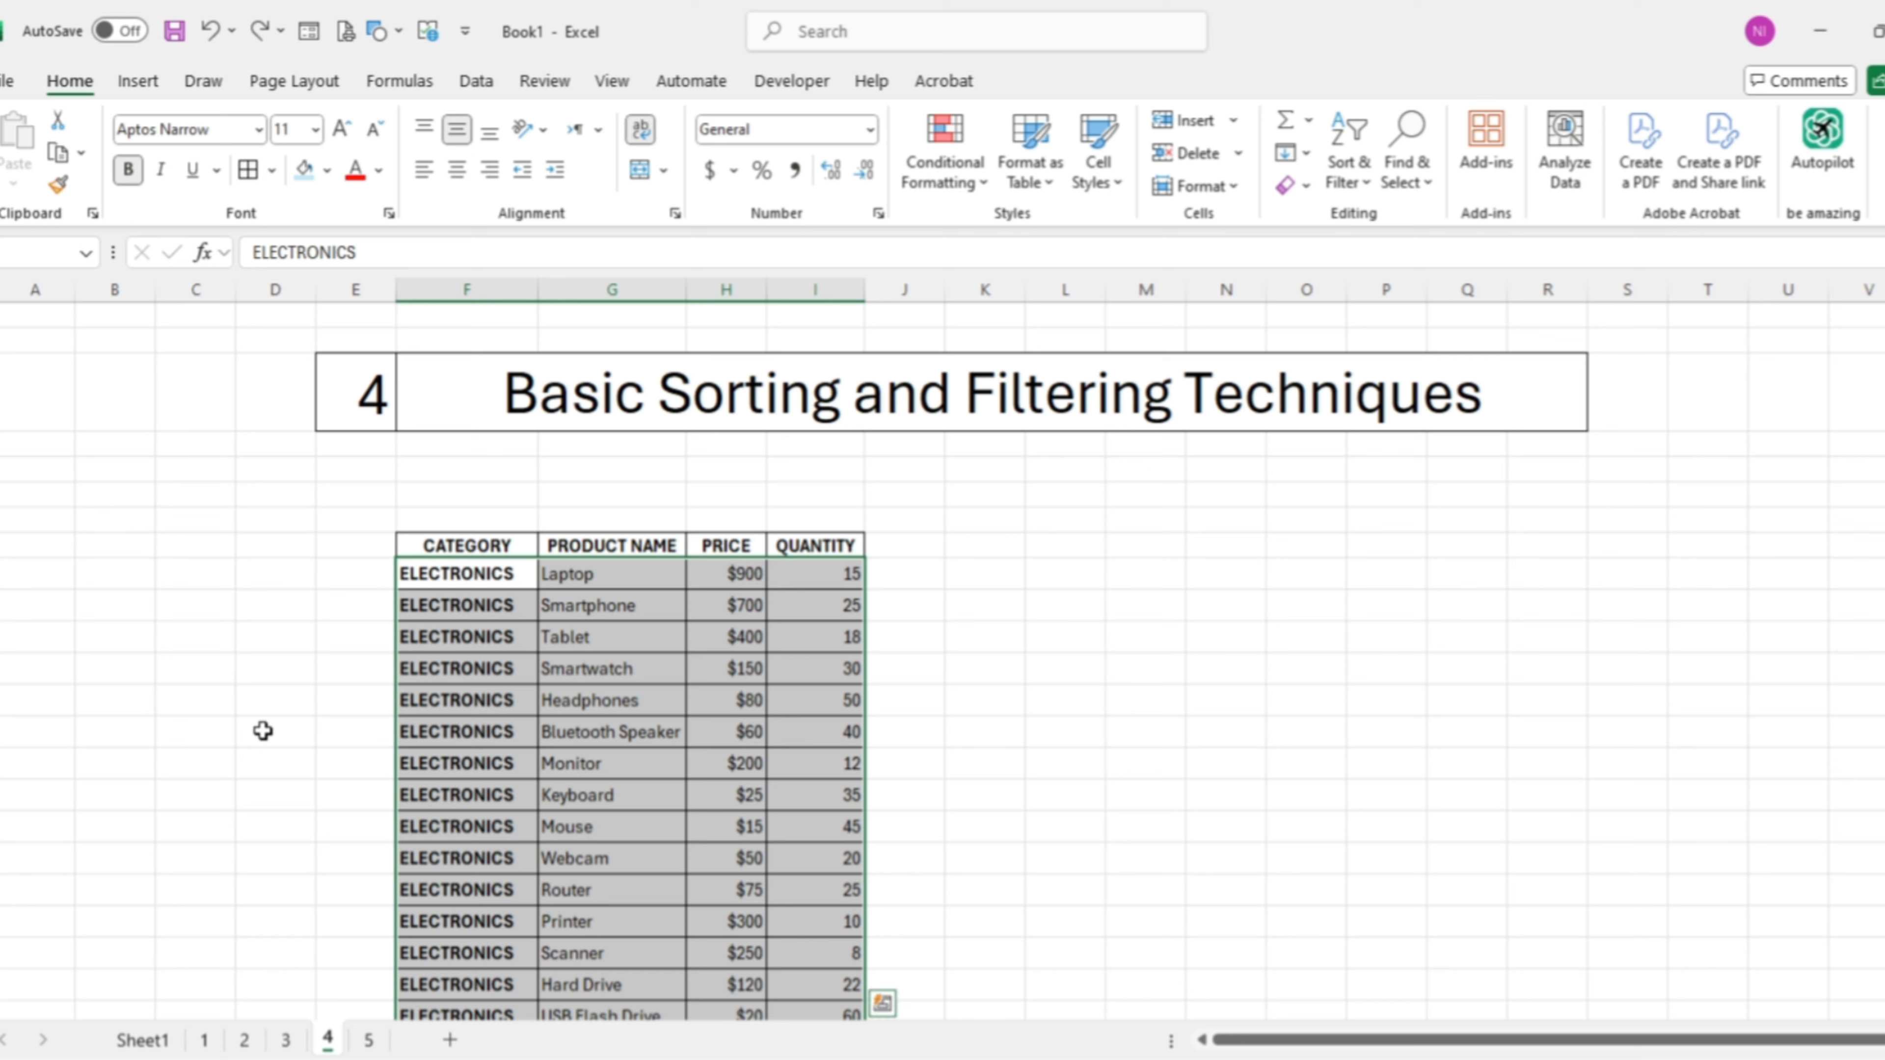
right_click(264, 730)
key(Escape)
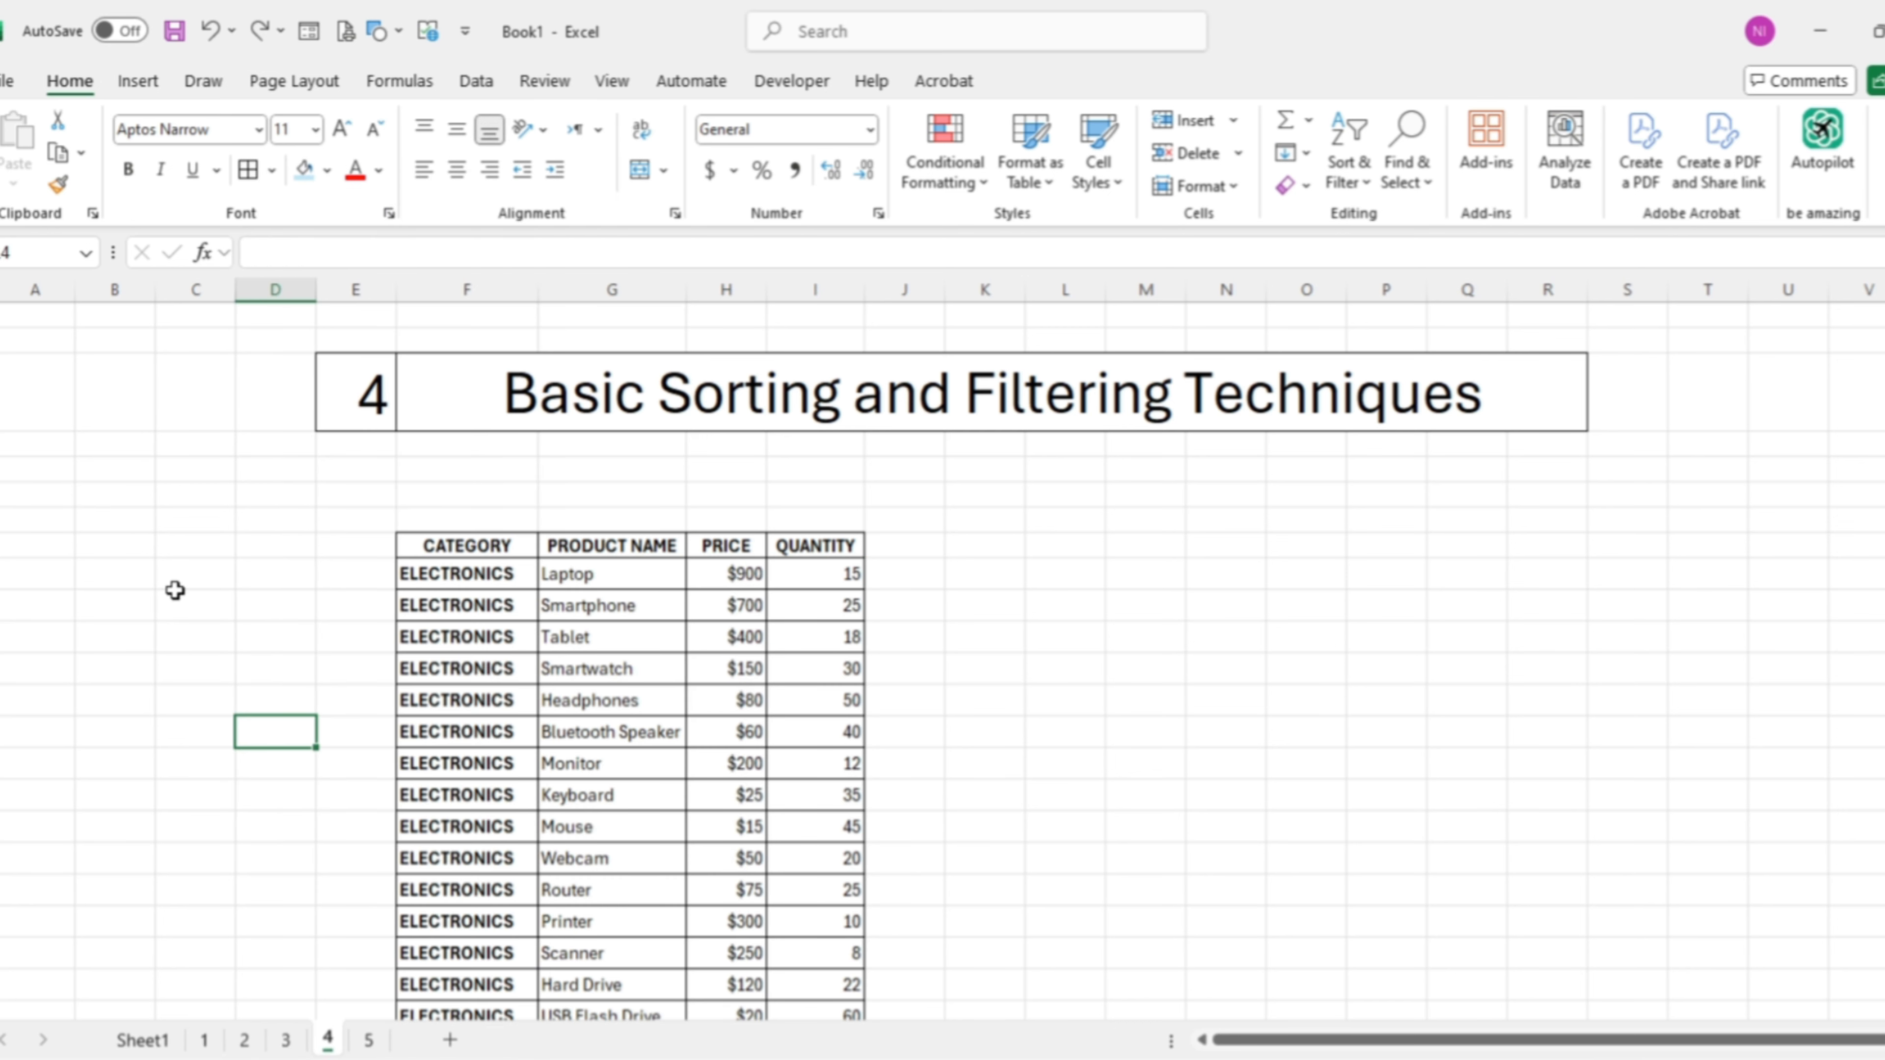
Step: Examine the product table's header row cell by cell, from CATEGORY to QUANTITY
click(1143, 573)
click(507, 548)
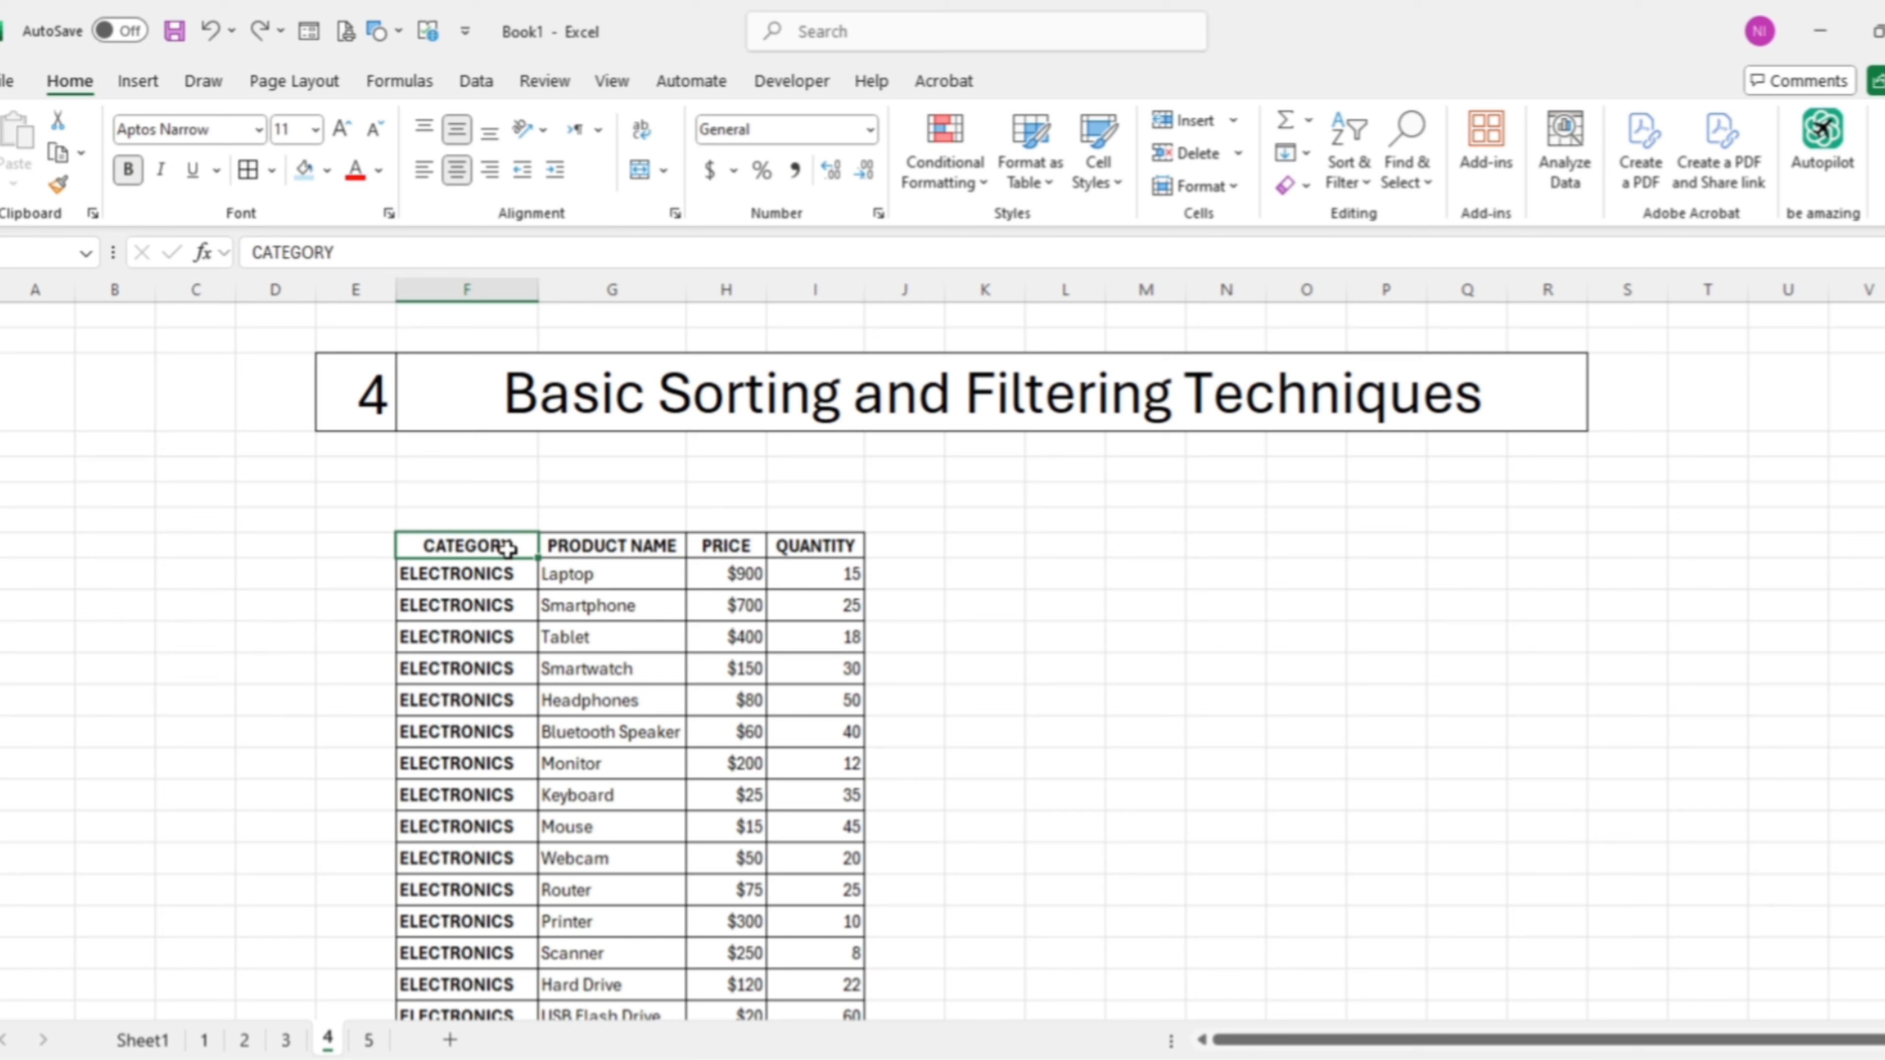
key(Down)
key(Up)
key(shift+Right)
key(shift+Right)
key(shift+Right)
key(Left)
key(Left)
key(Left)
key(Right)
key(Right)
key(Right)
key(Right)
key(Right)
key(Right)
key(Right)
key(Left)
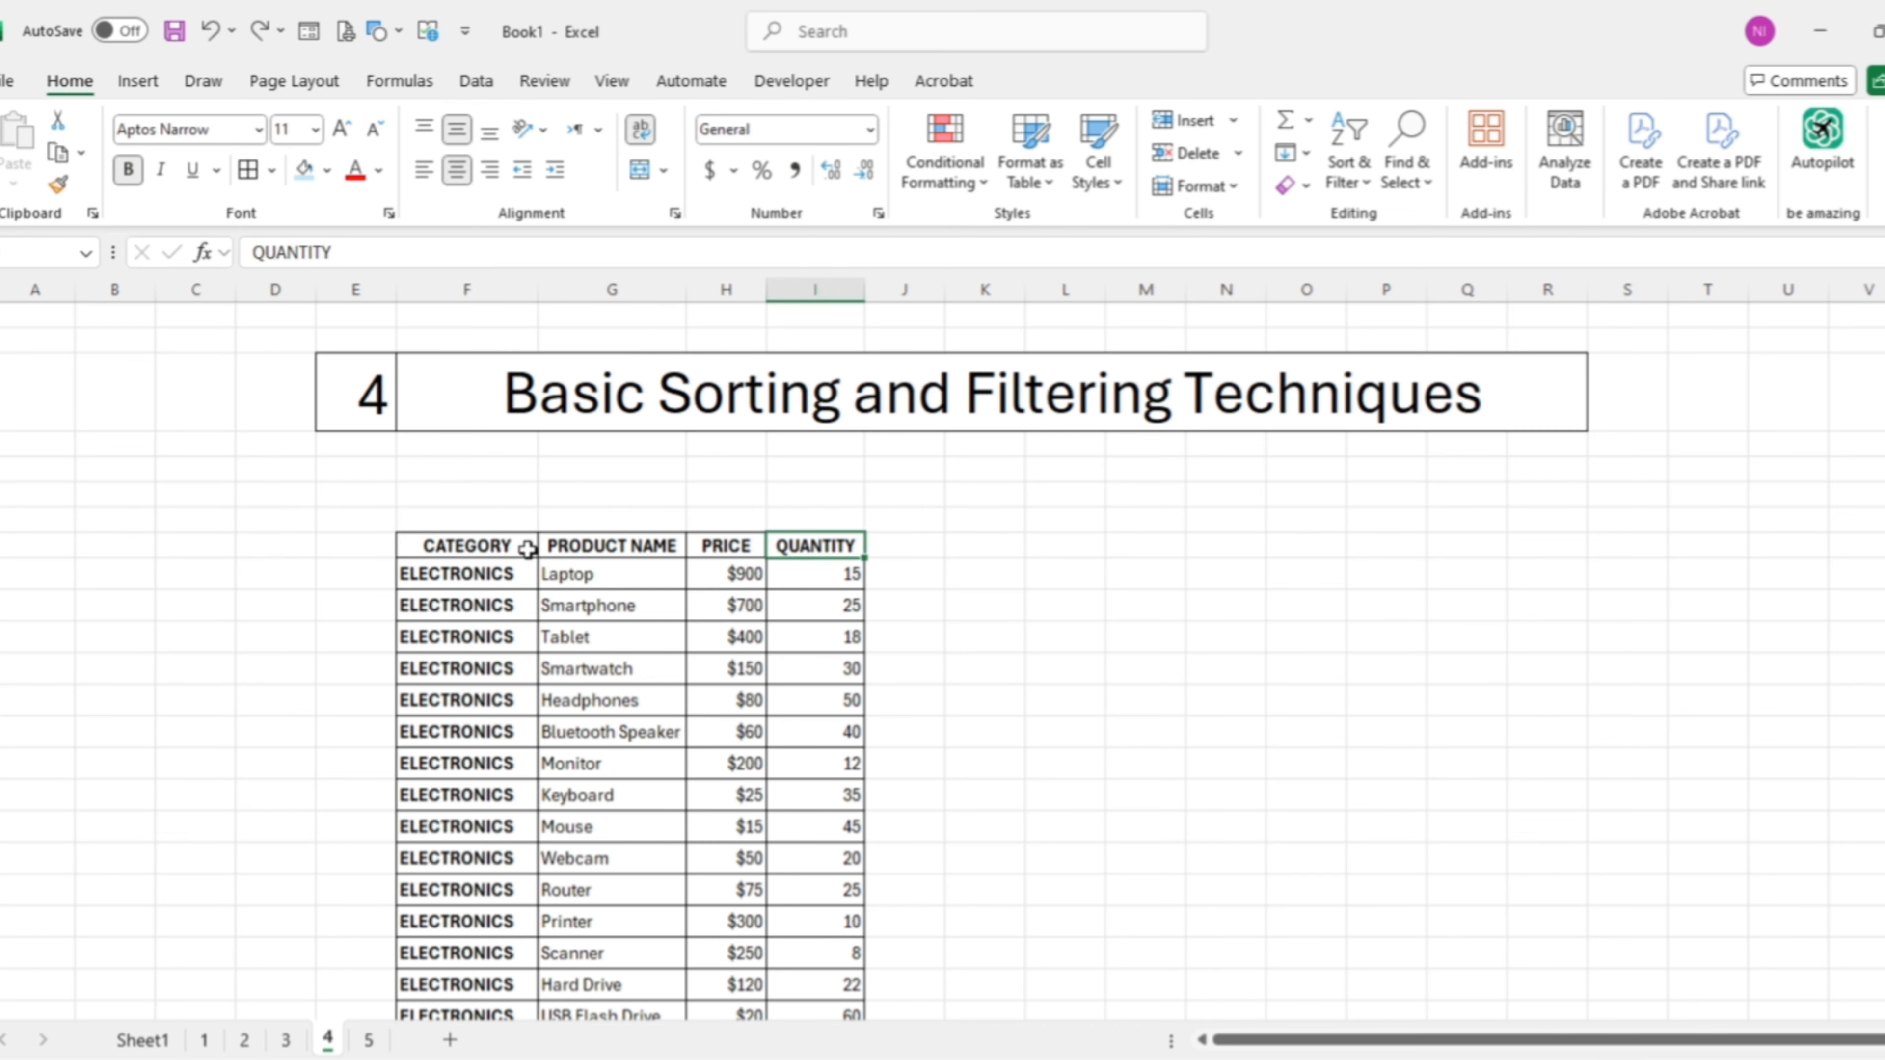
Step: View the available Sort & Filter options, dismiss them, and select the CATEGORY header cell
click(1368, 186)
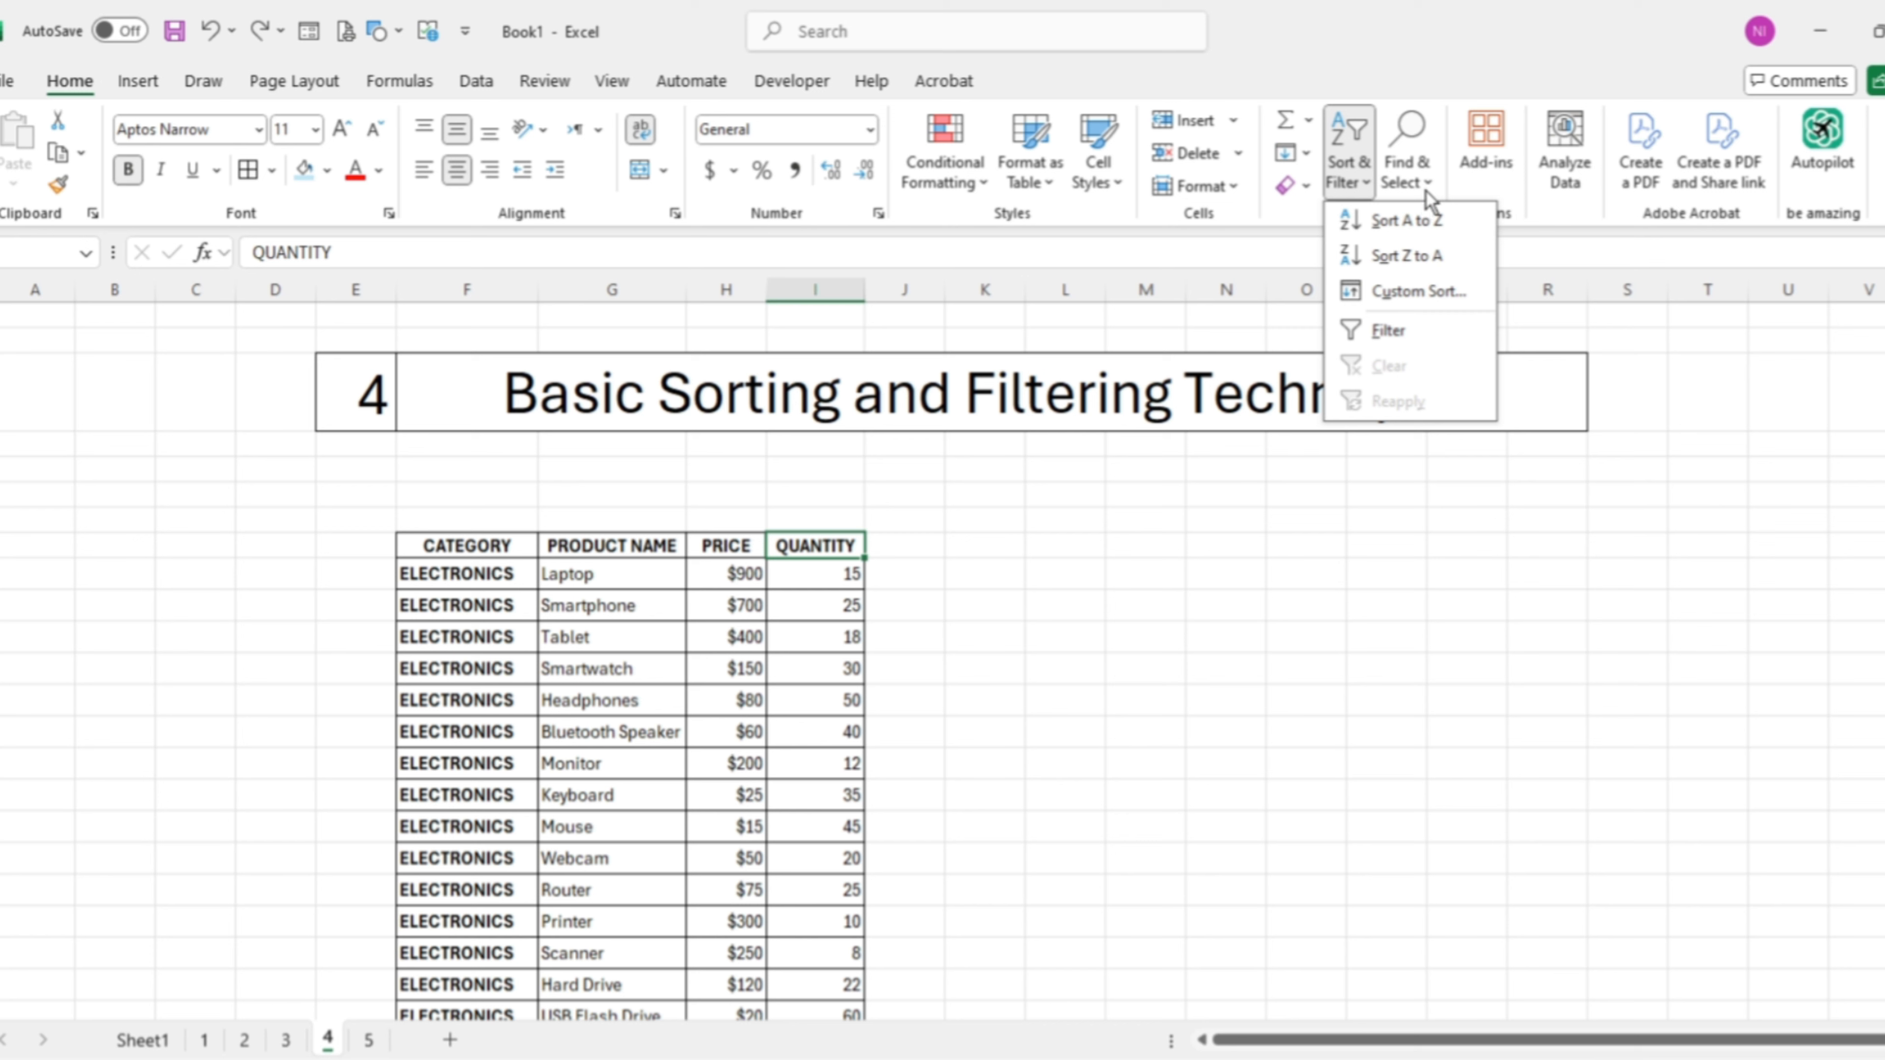
click(1196, 642)
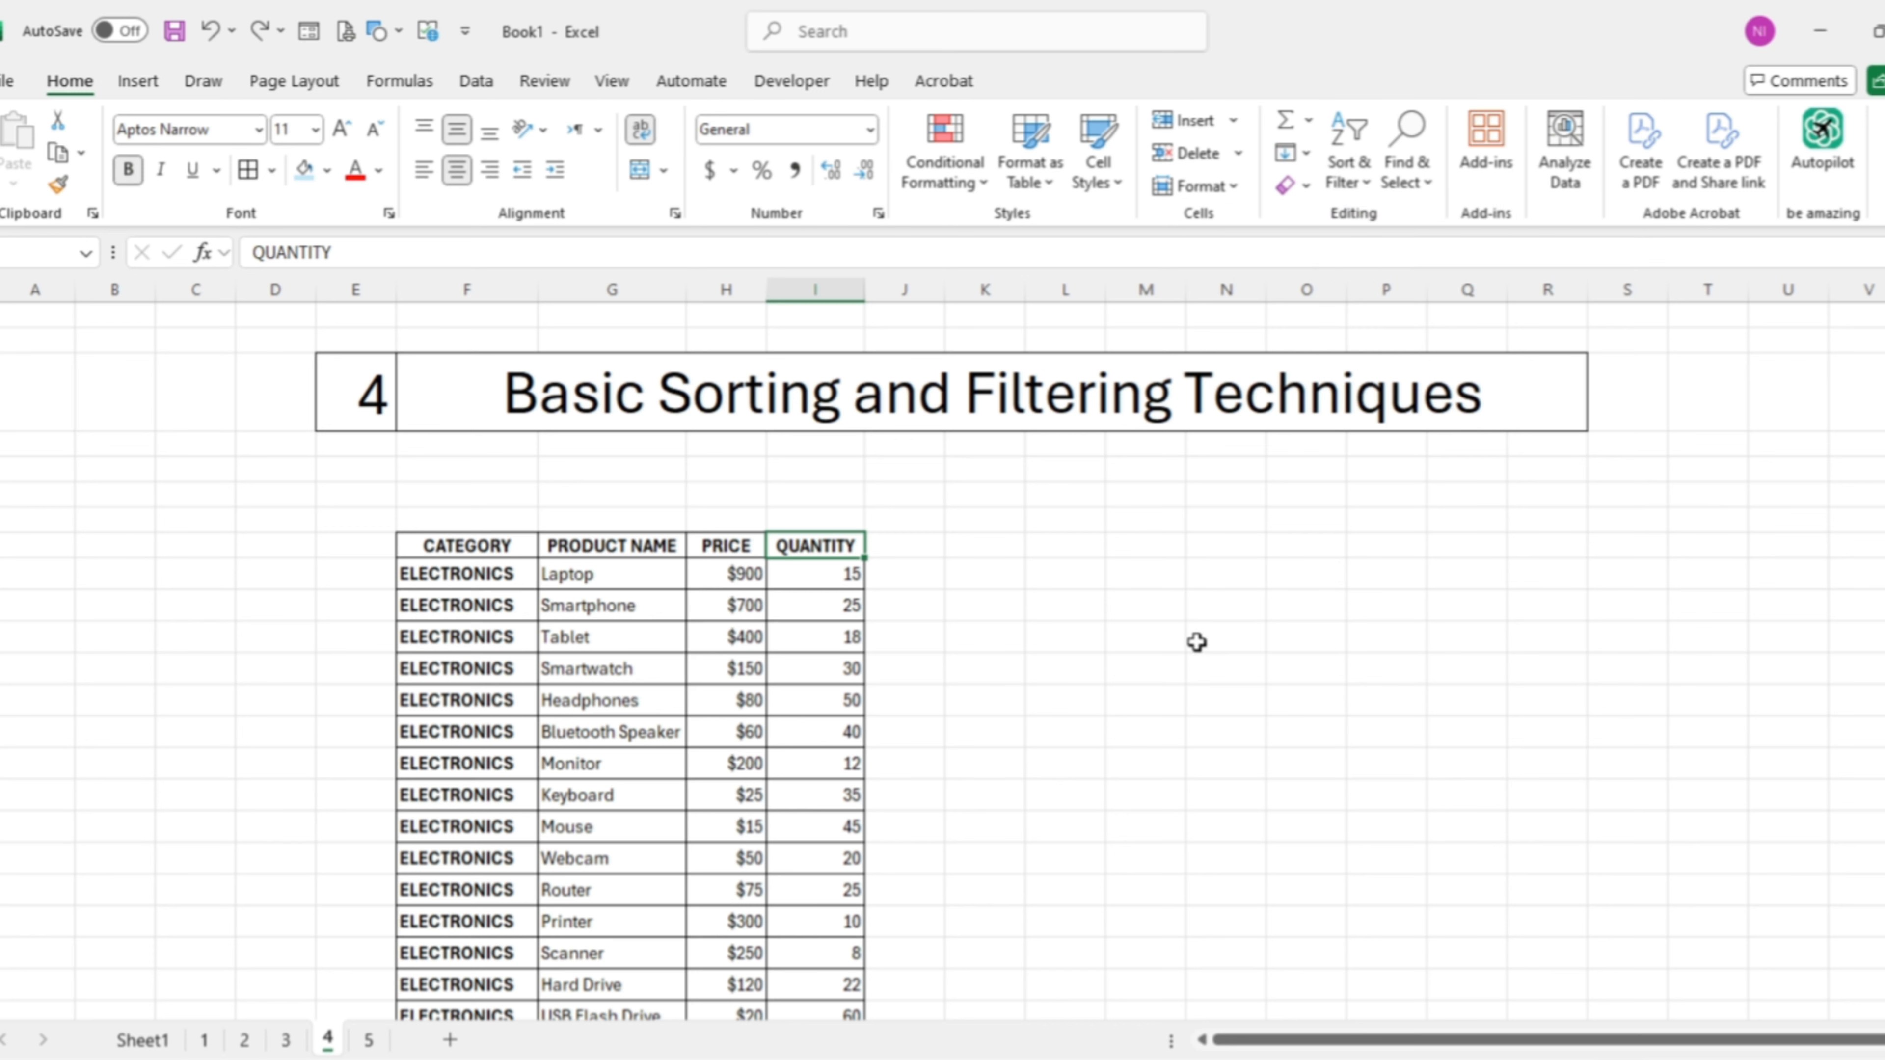
click(308, 575)
click(494, 542)
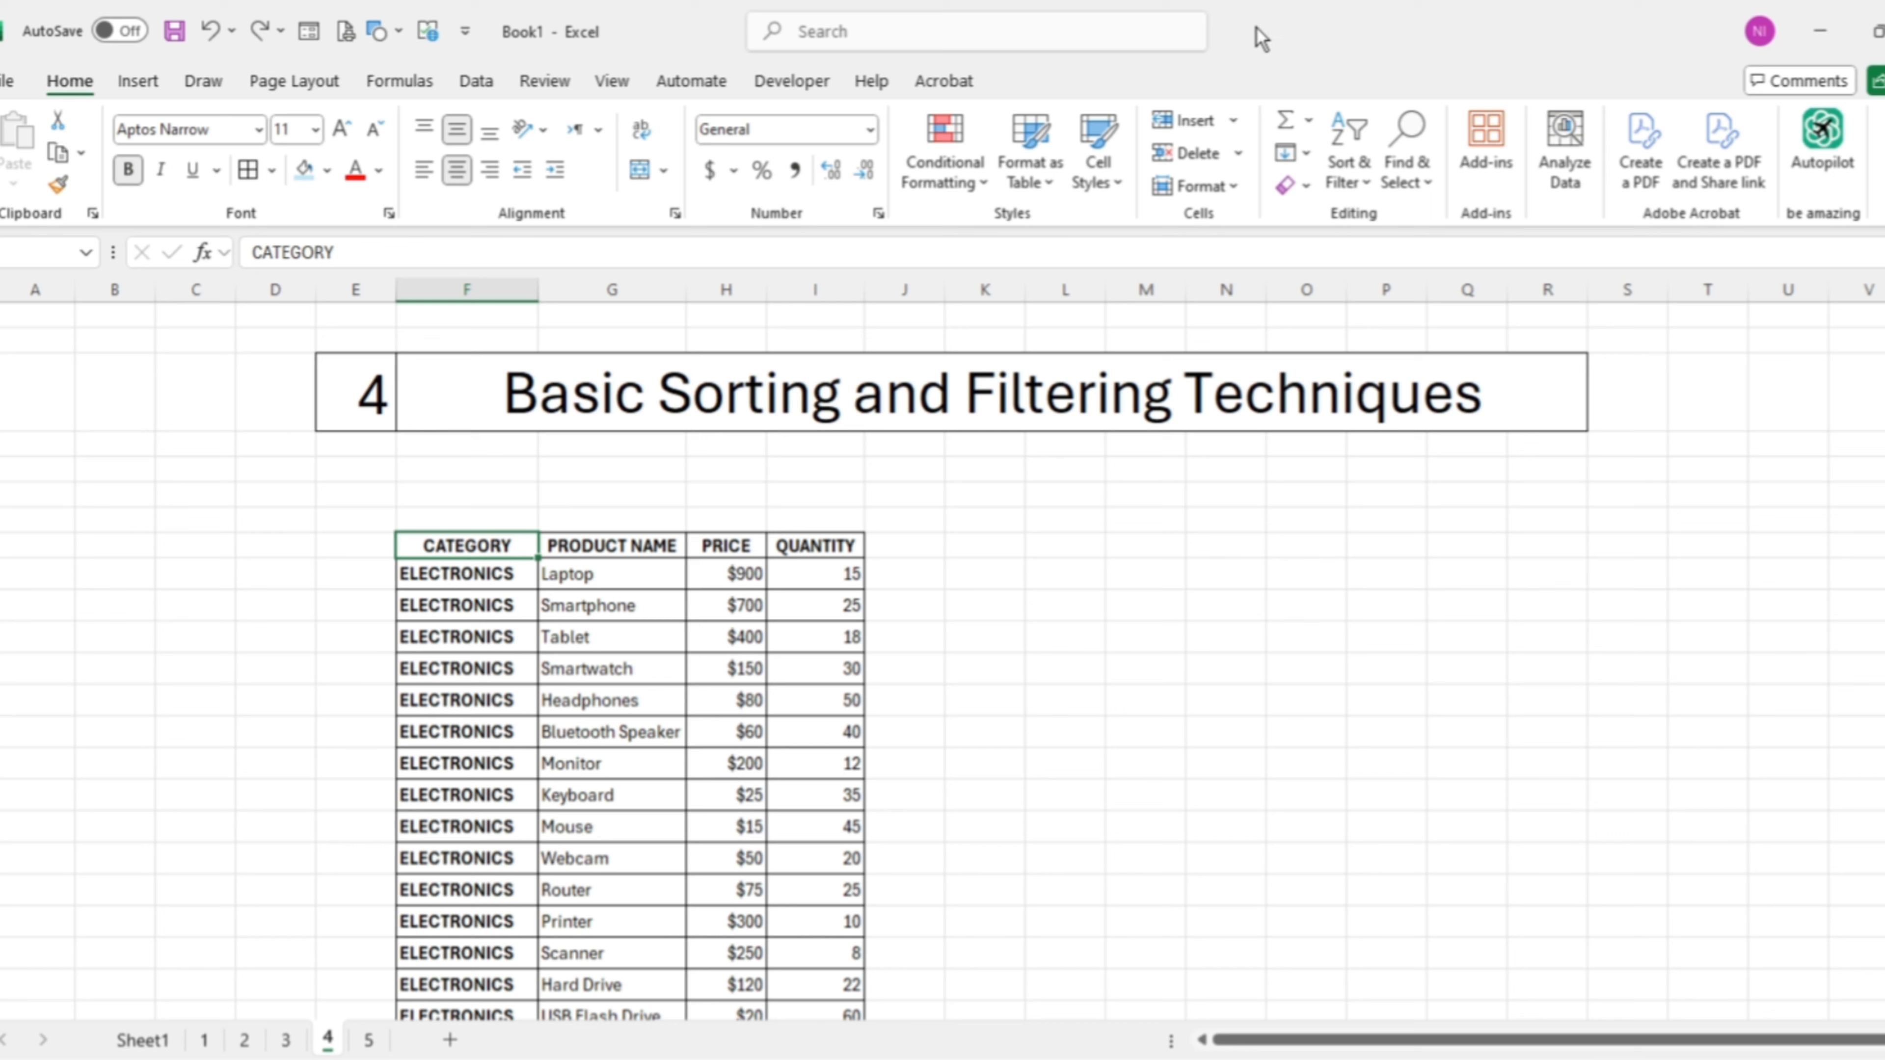
Step: Sort the product table by CATEGORY from A to Z, and re-sort it from Z to A
click(1367, 190)
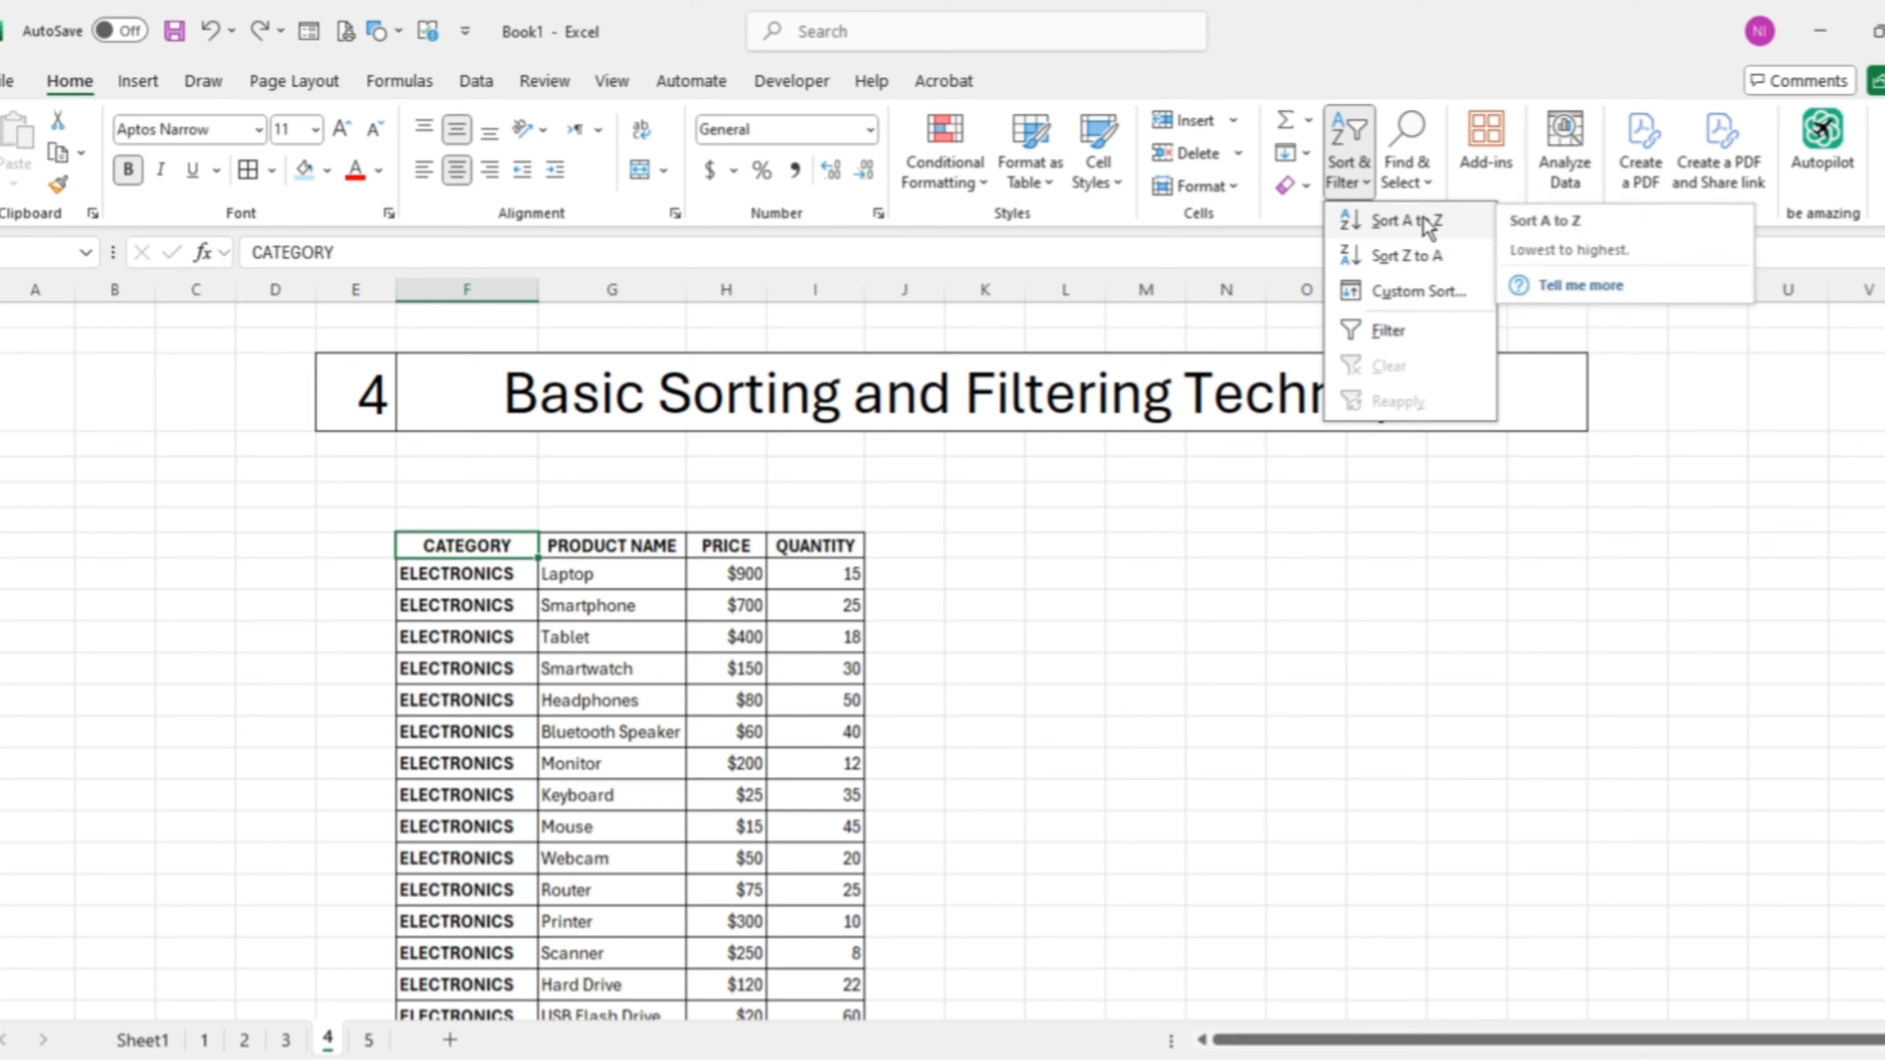
click(1396, 225)
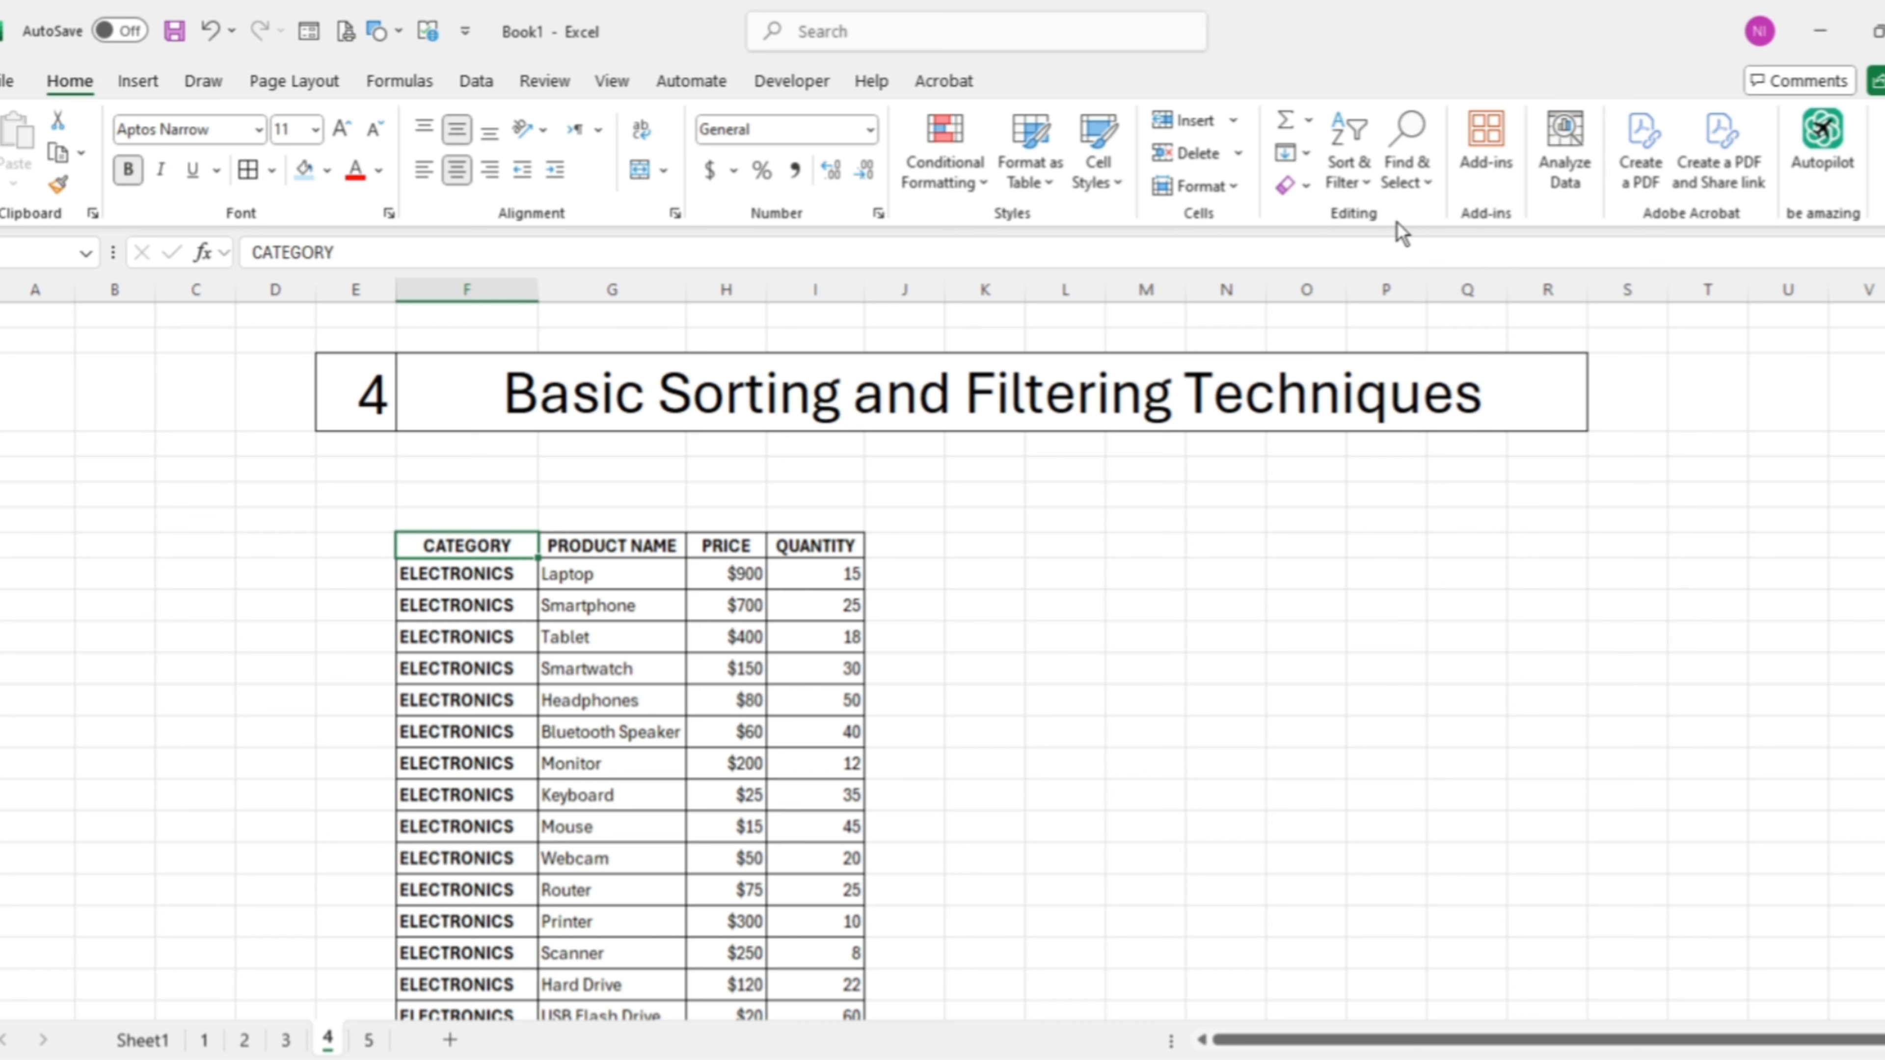
click(1369, 187)
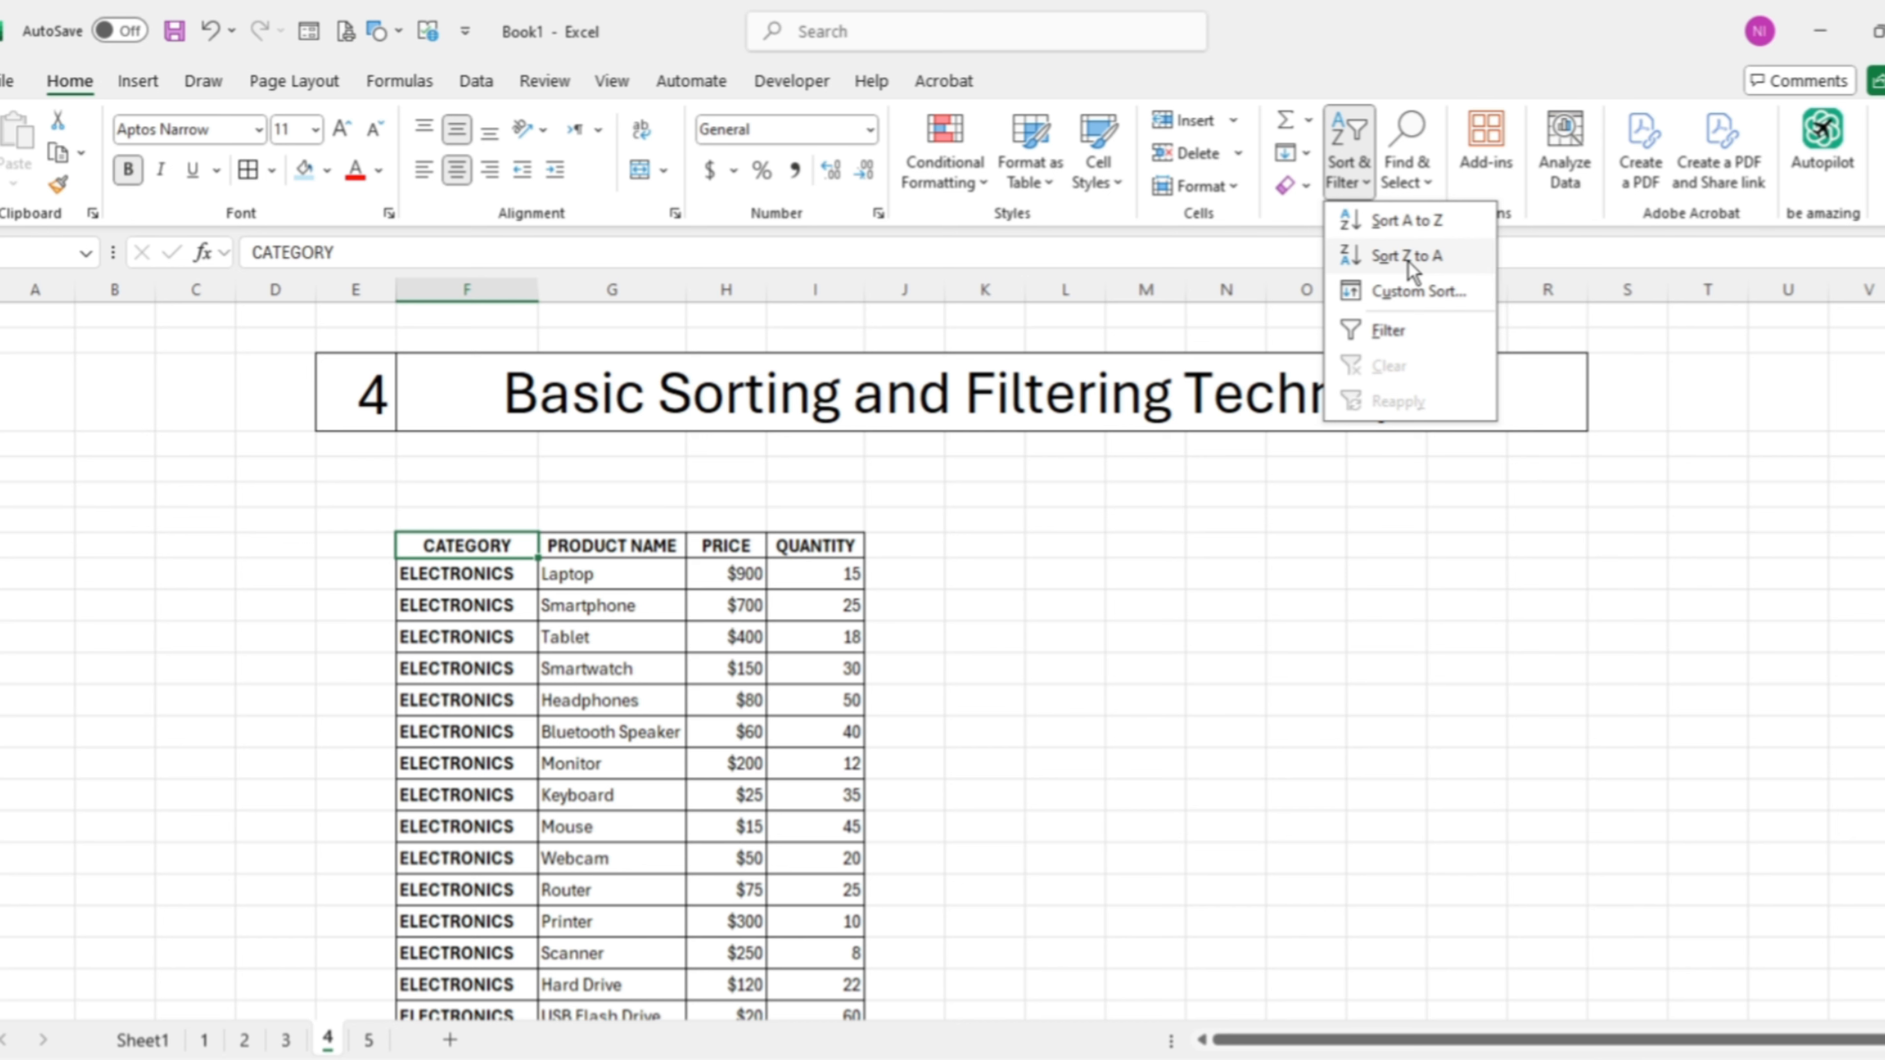
click(1408, 261)
Step: Examine the custom sort settings for column, sort basis and order, and close them without sorting
click(1369, 186)
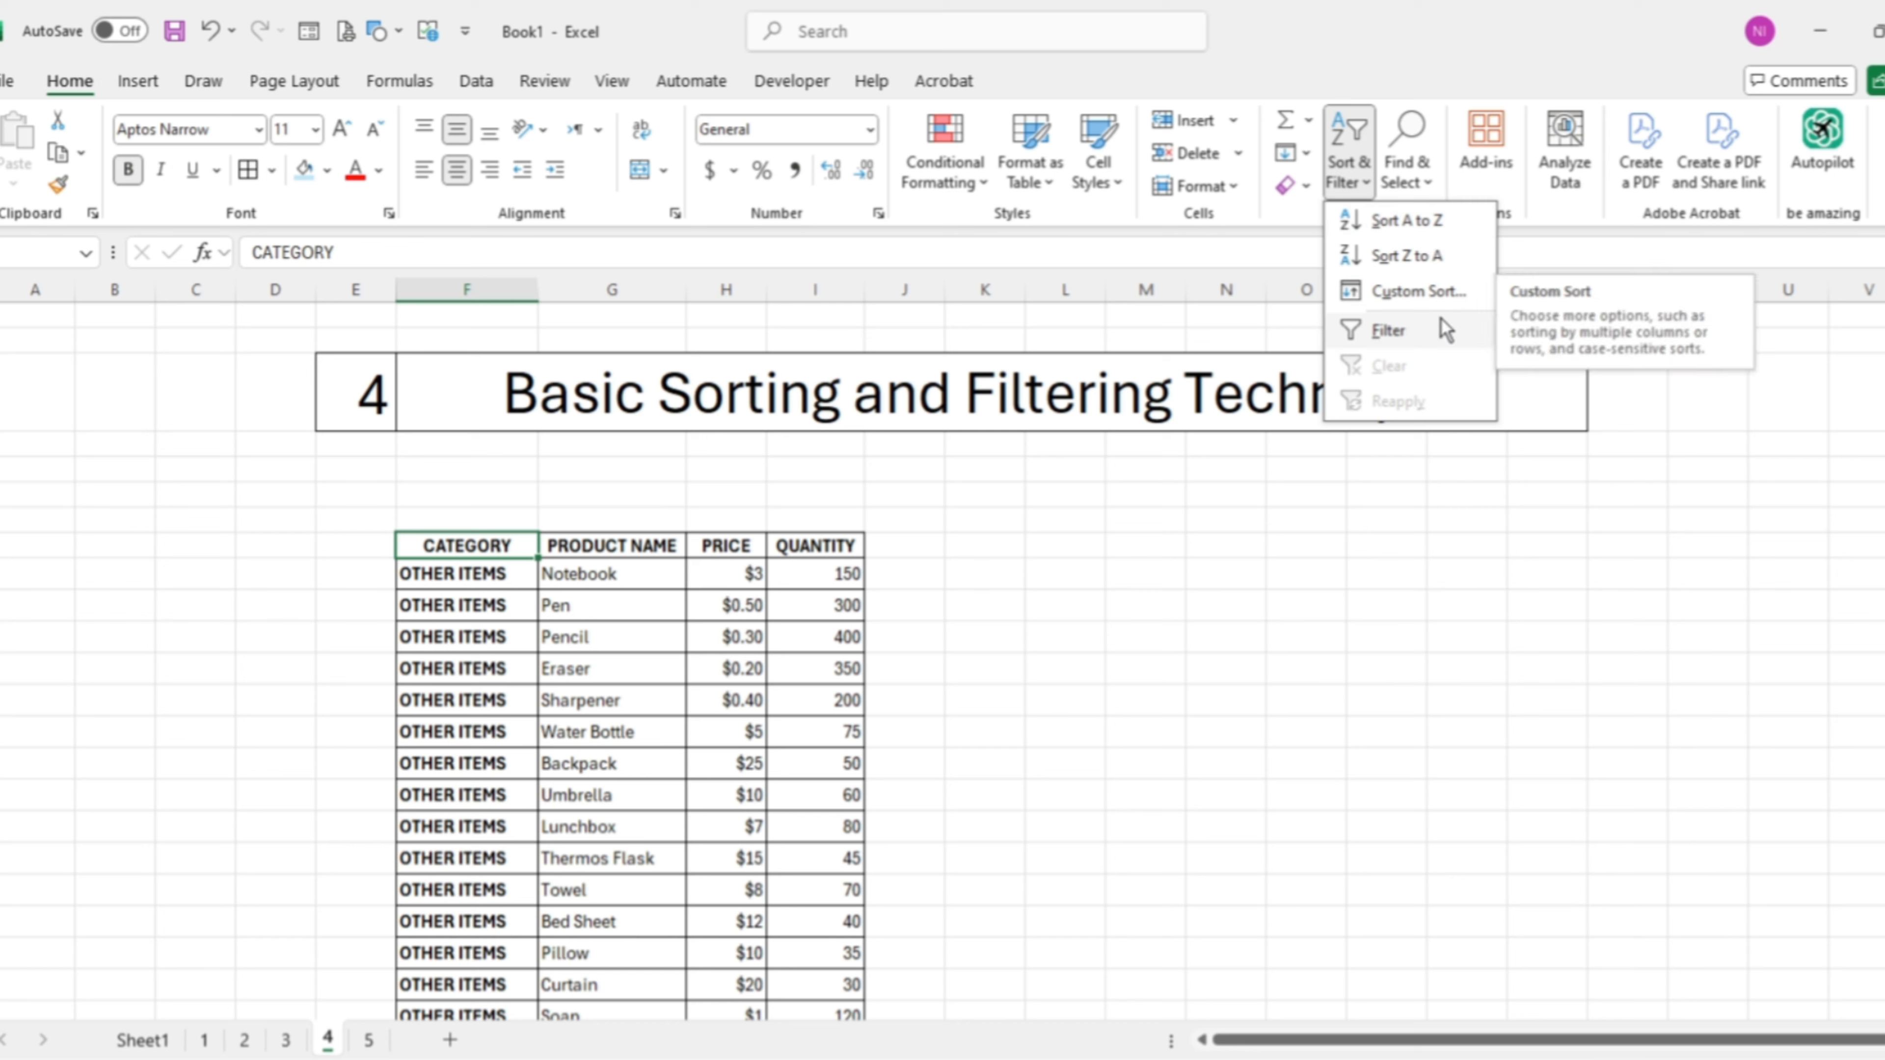
click(1433, 293)
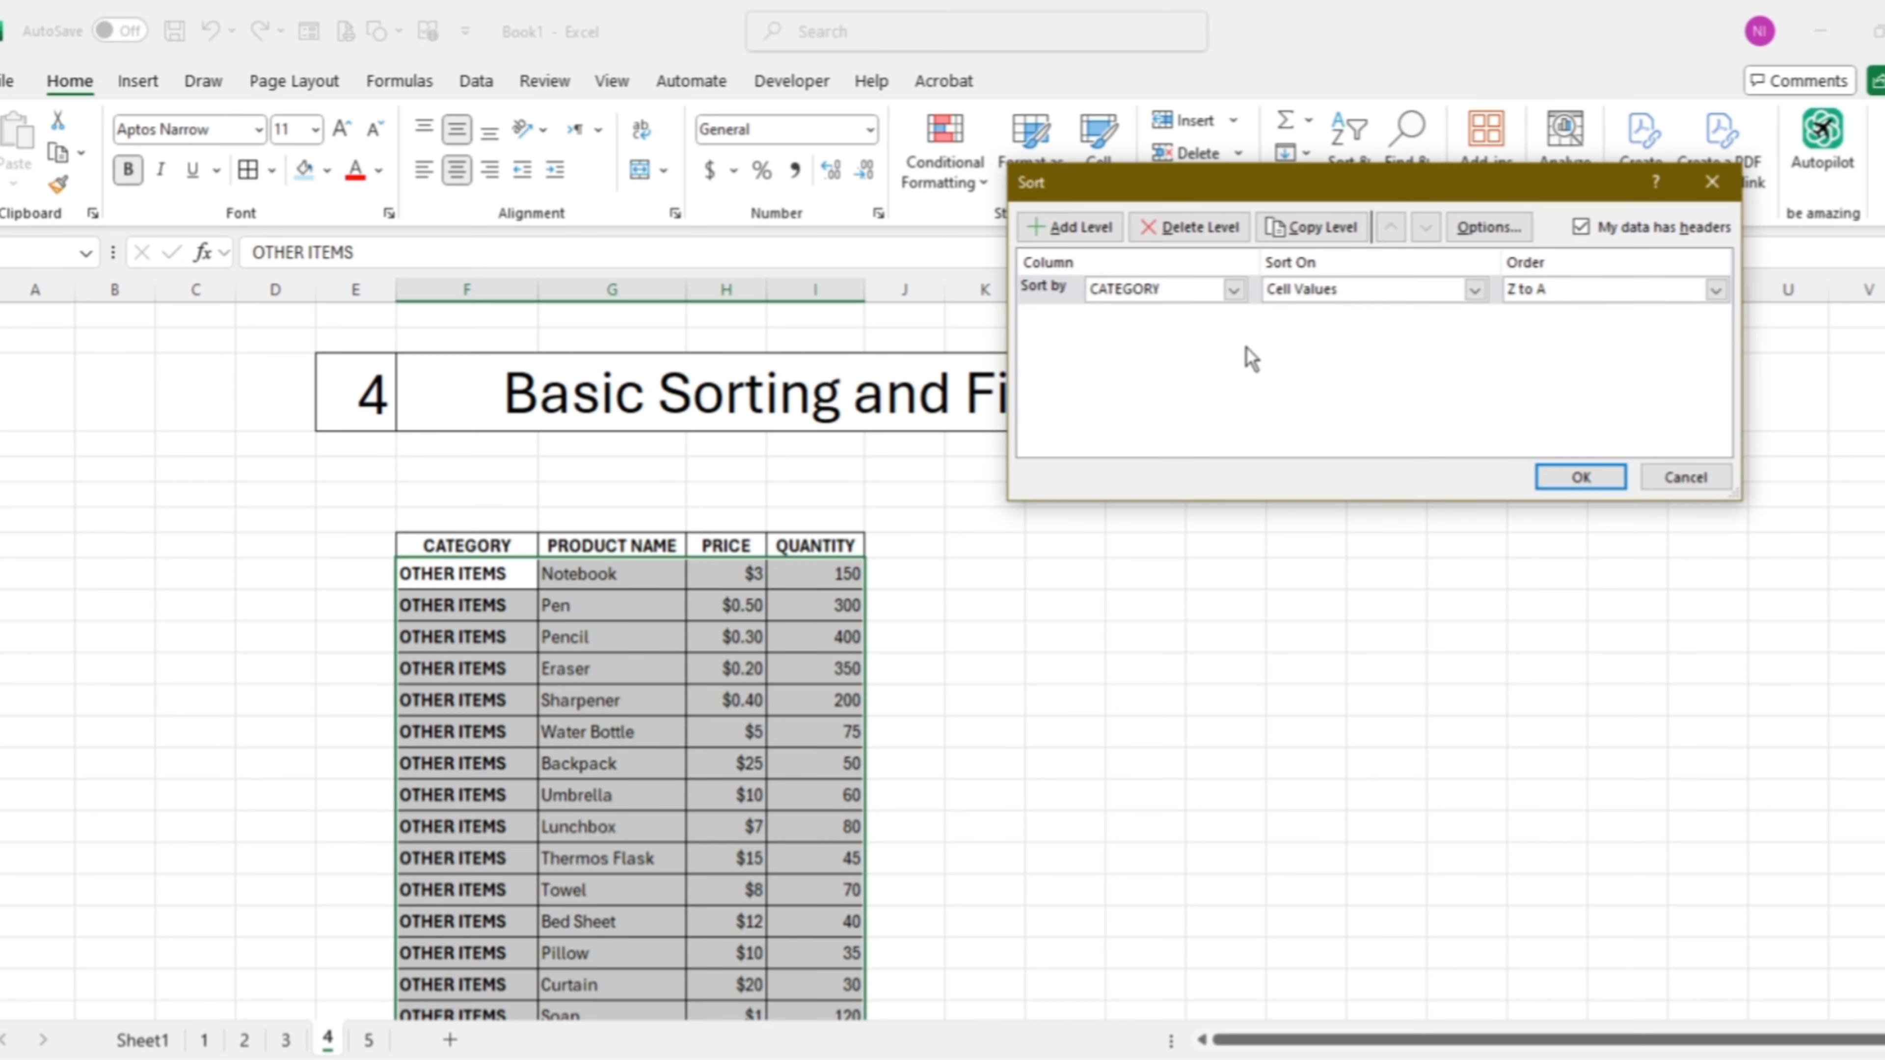
click(1234, 291)
click(1241, 293)
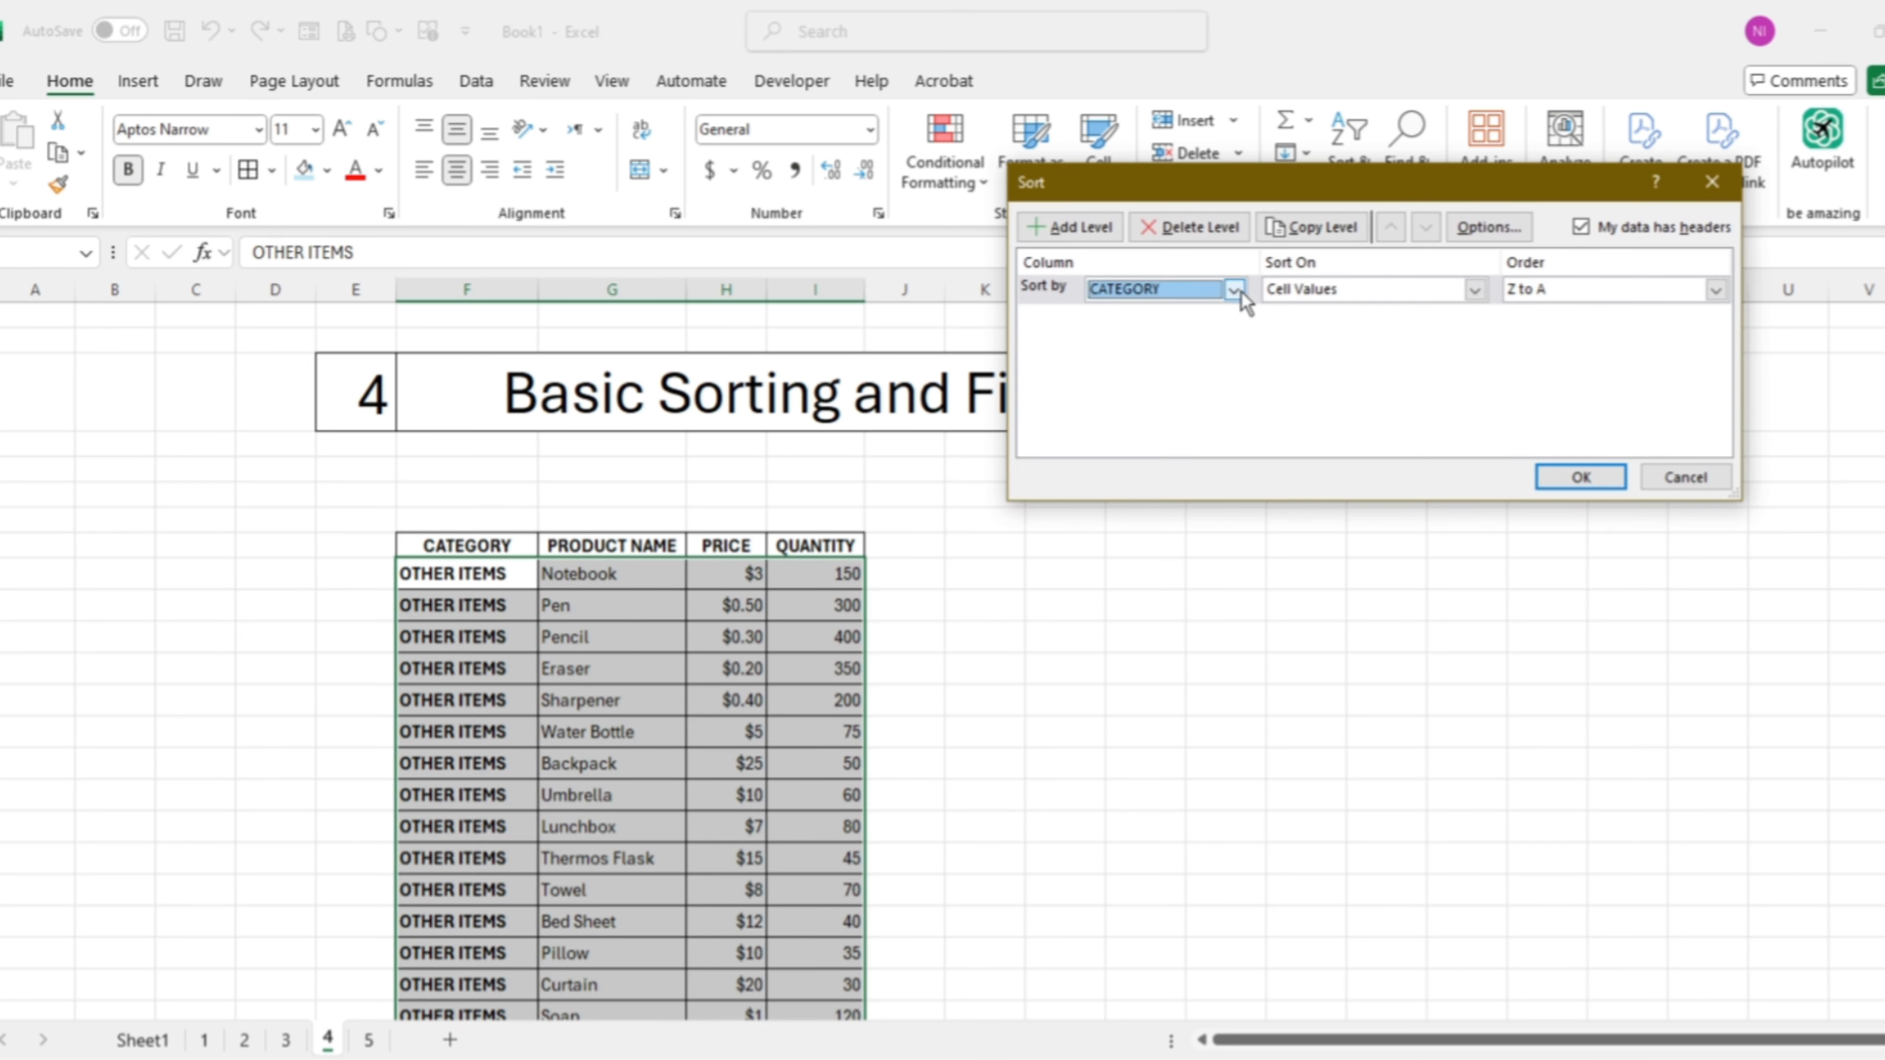
click(1475, 291)
click(1483, 290)
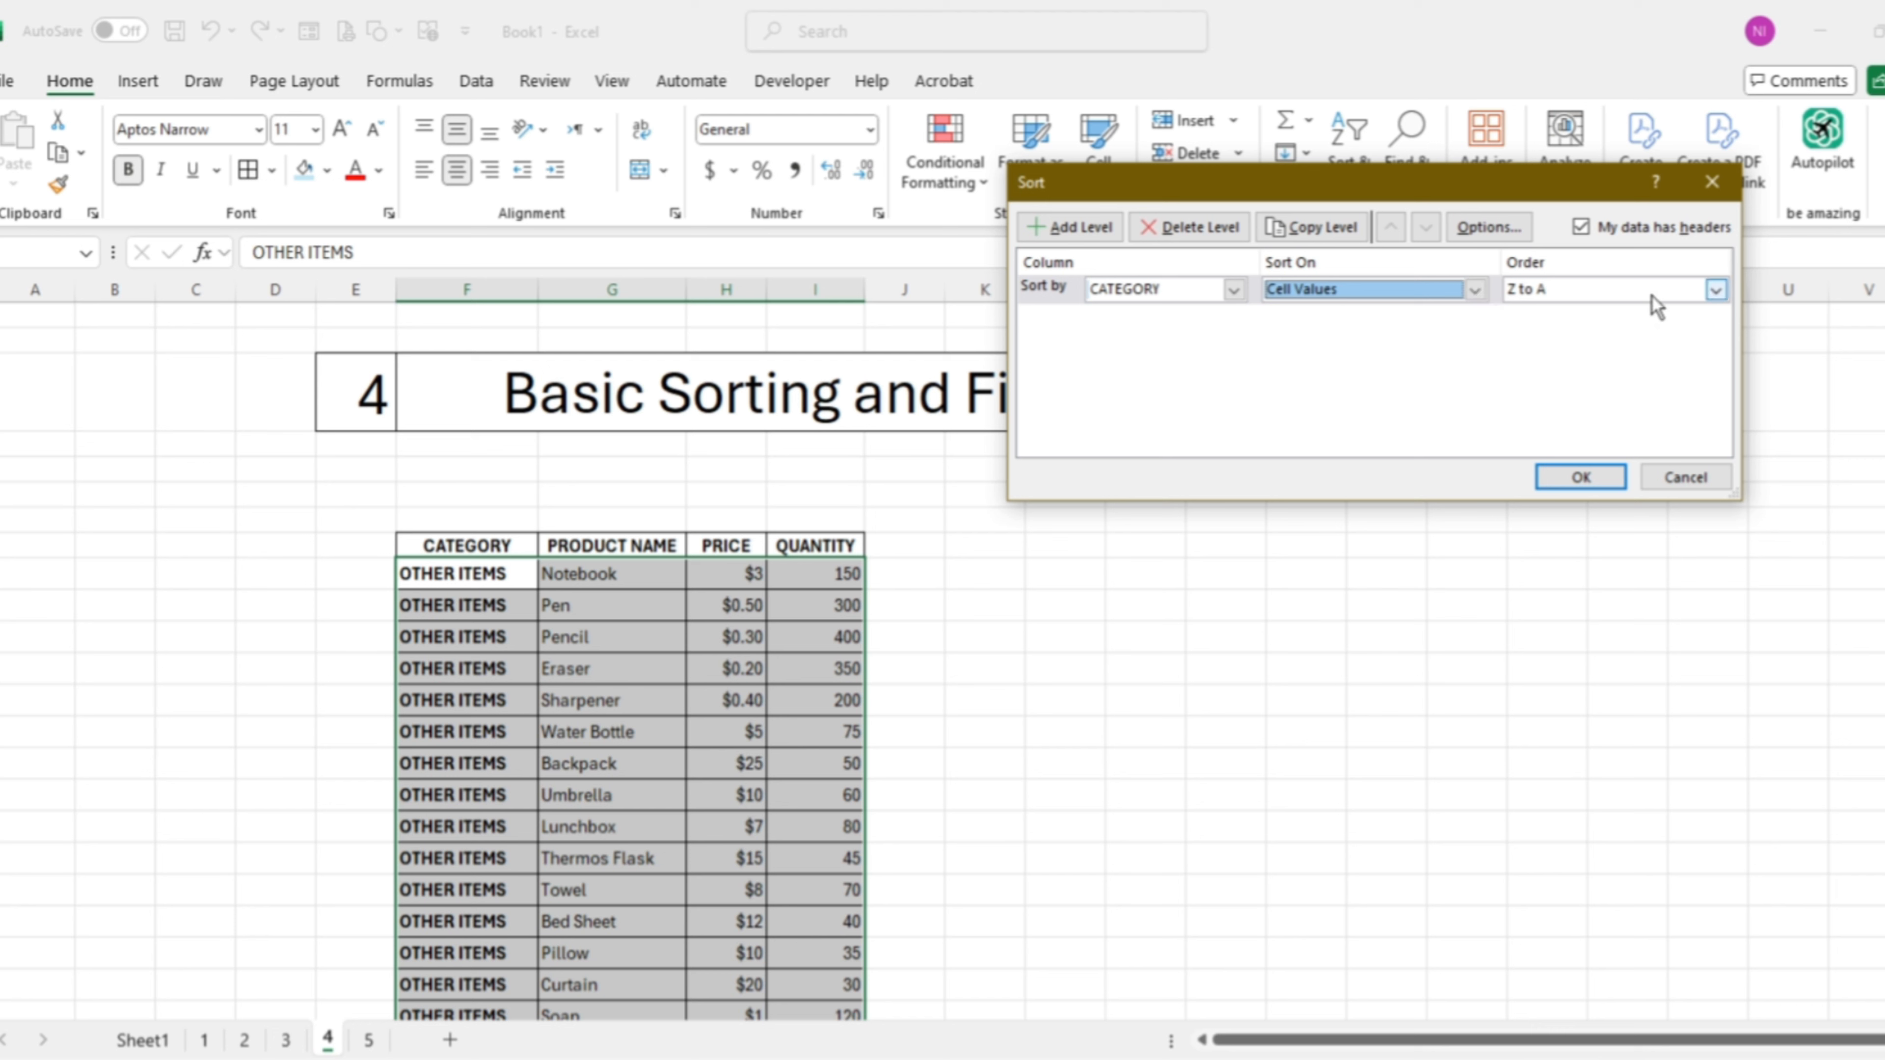
click(1726, 294)
click(1728, 295)
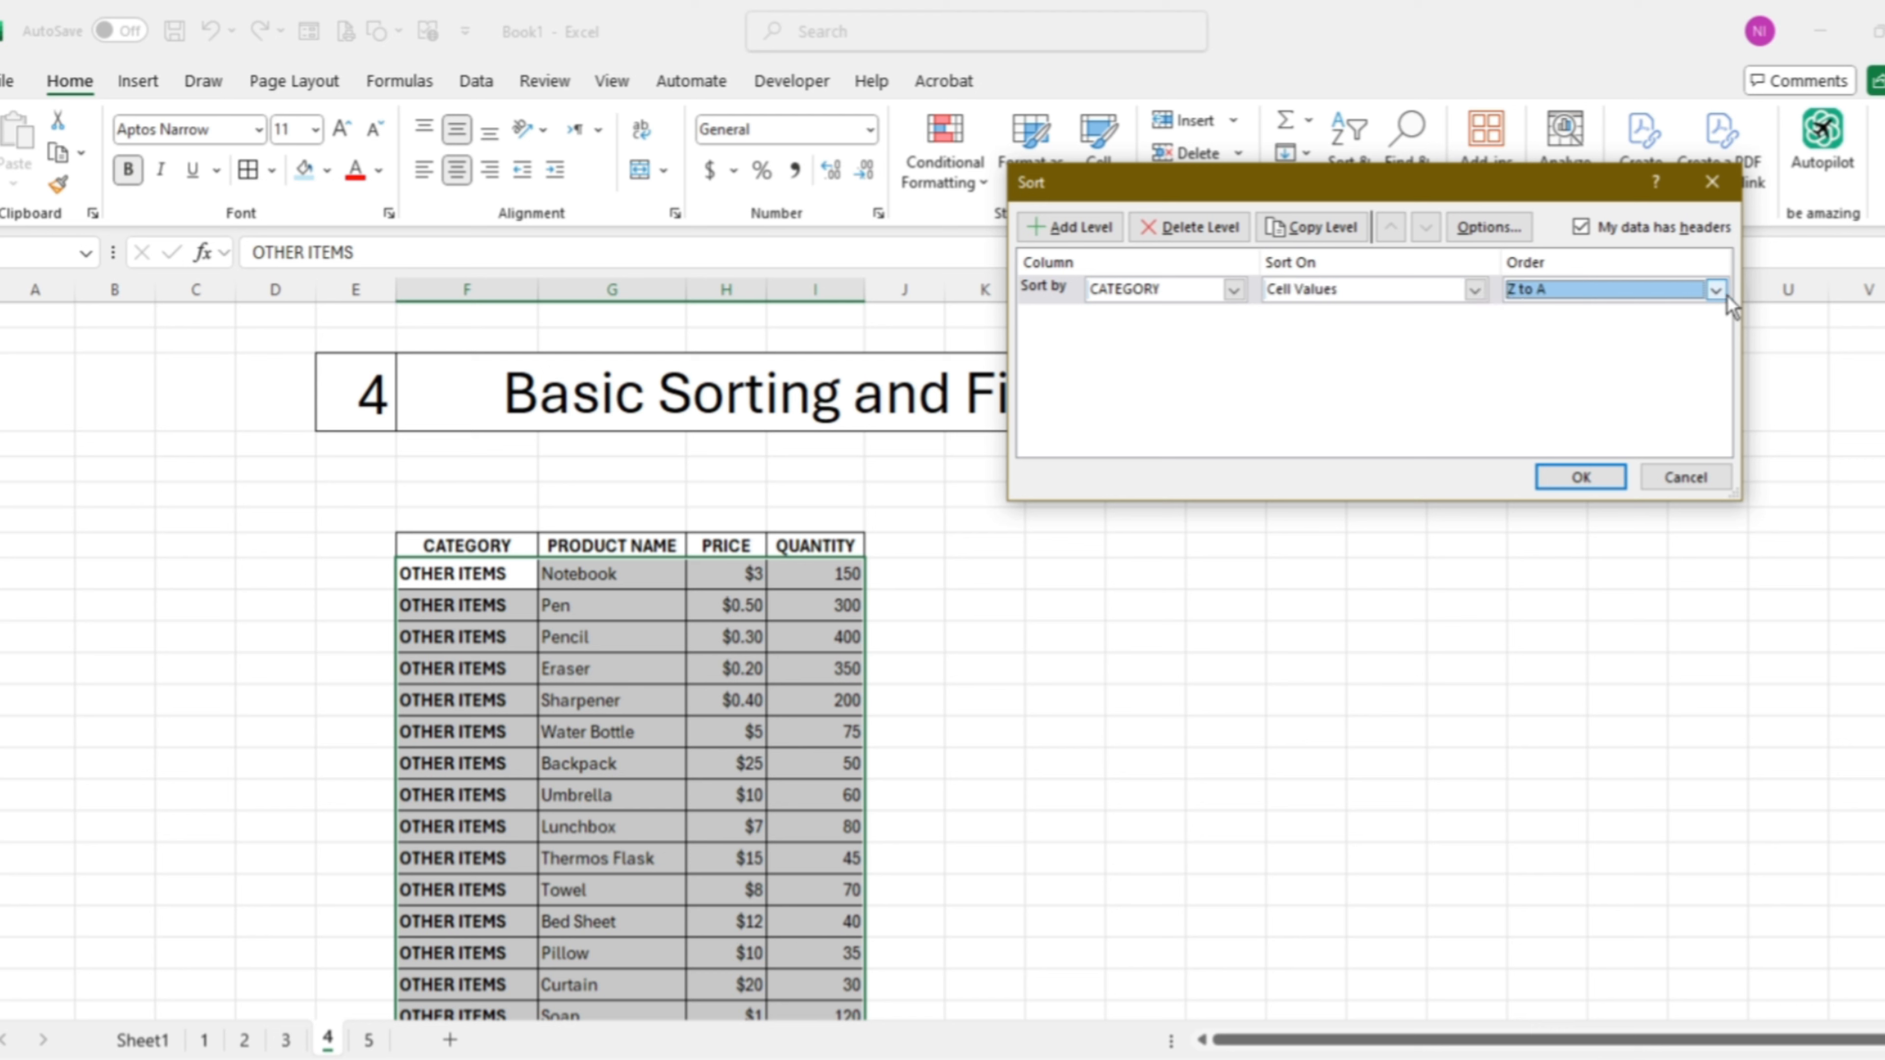
click(1686, 479)
click(1058, 605)
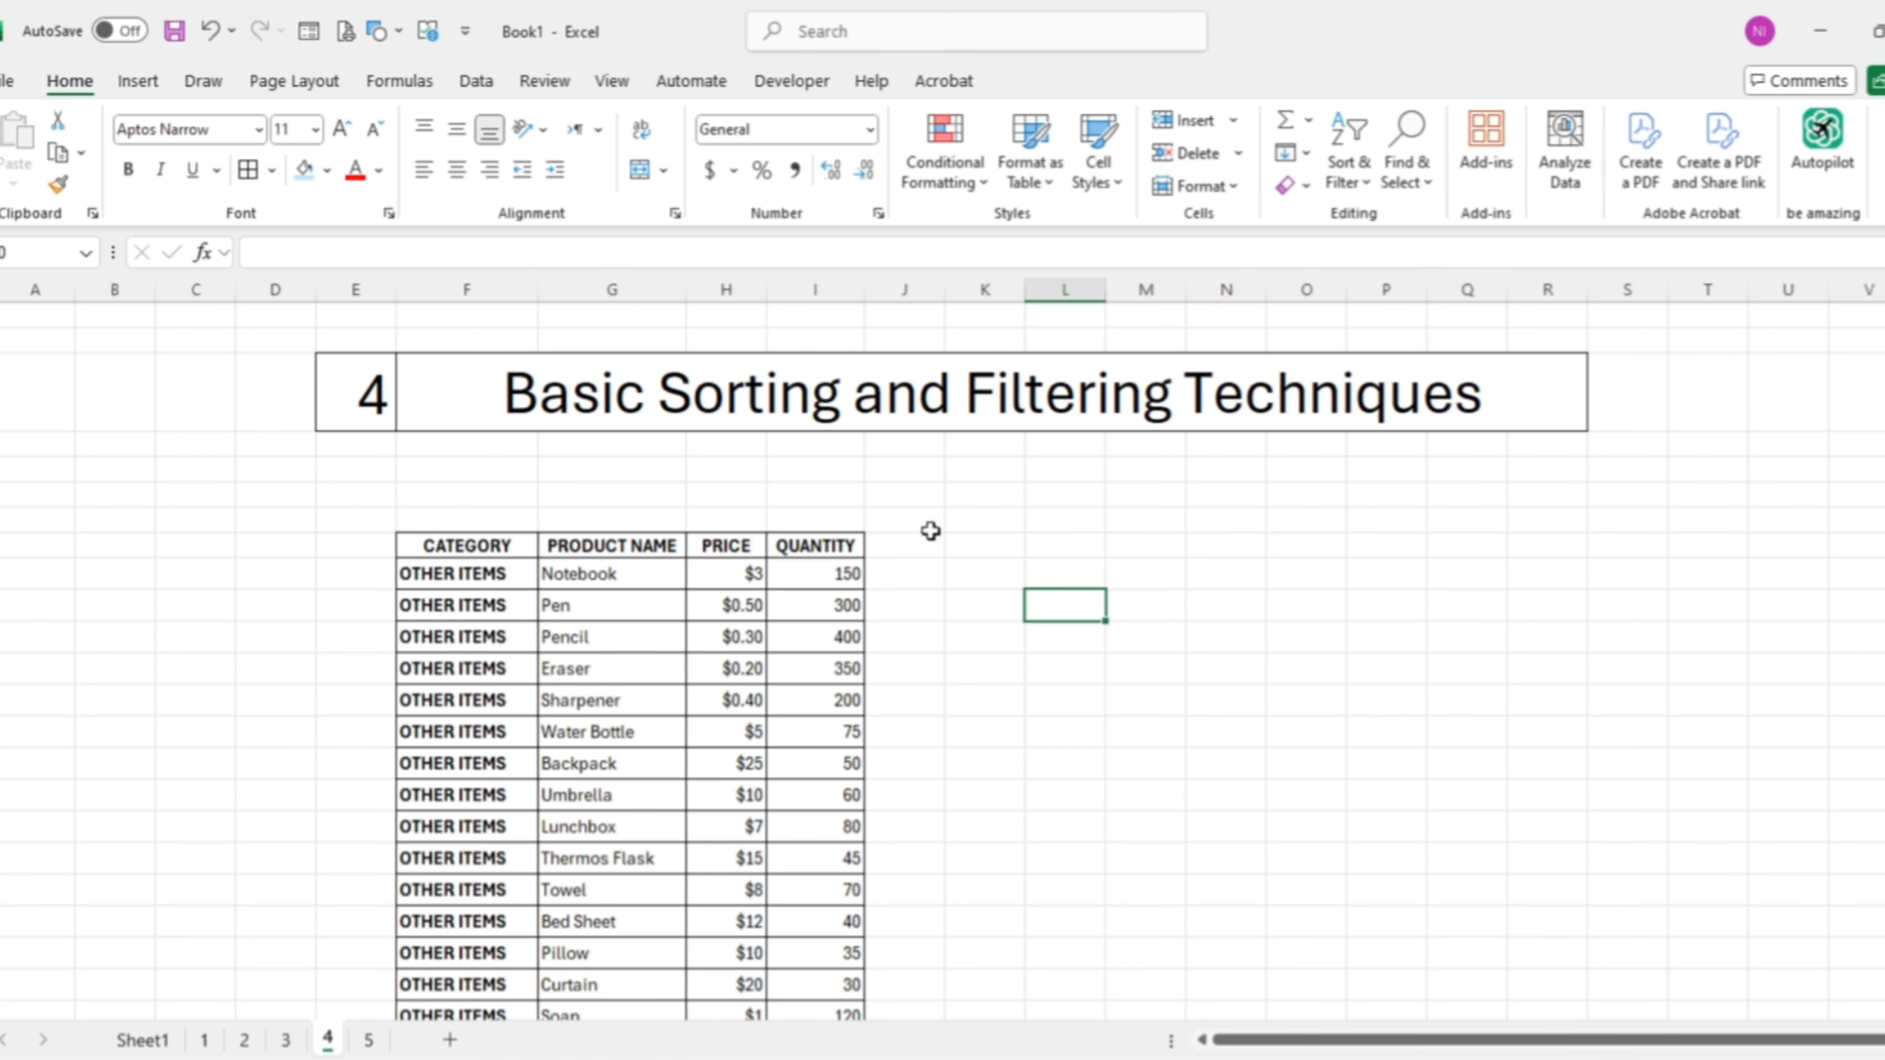
Step: Custom sort the product table by PRICE on cell values, from smallest to largest
click(475, 80)
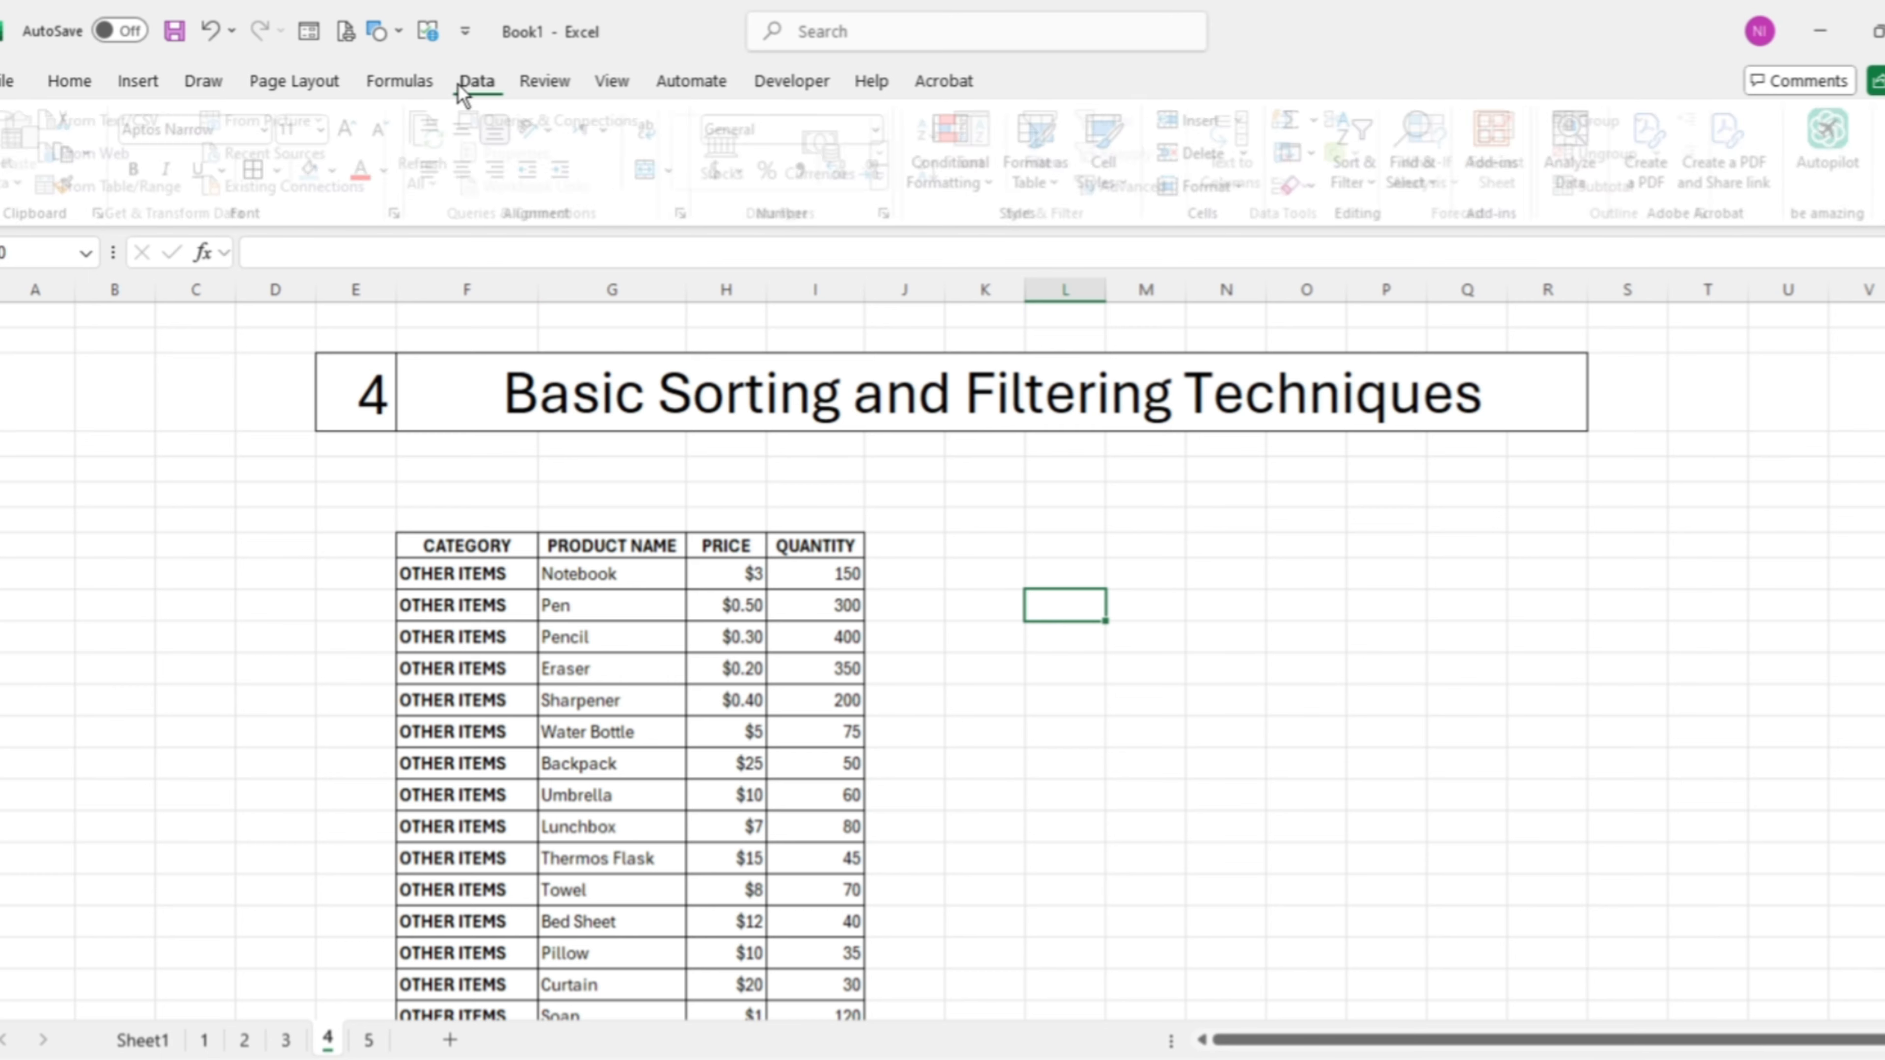
click(476, 538)
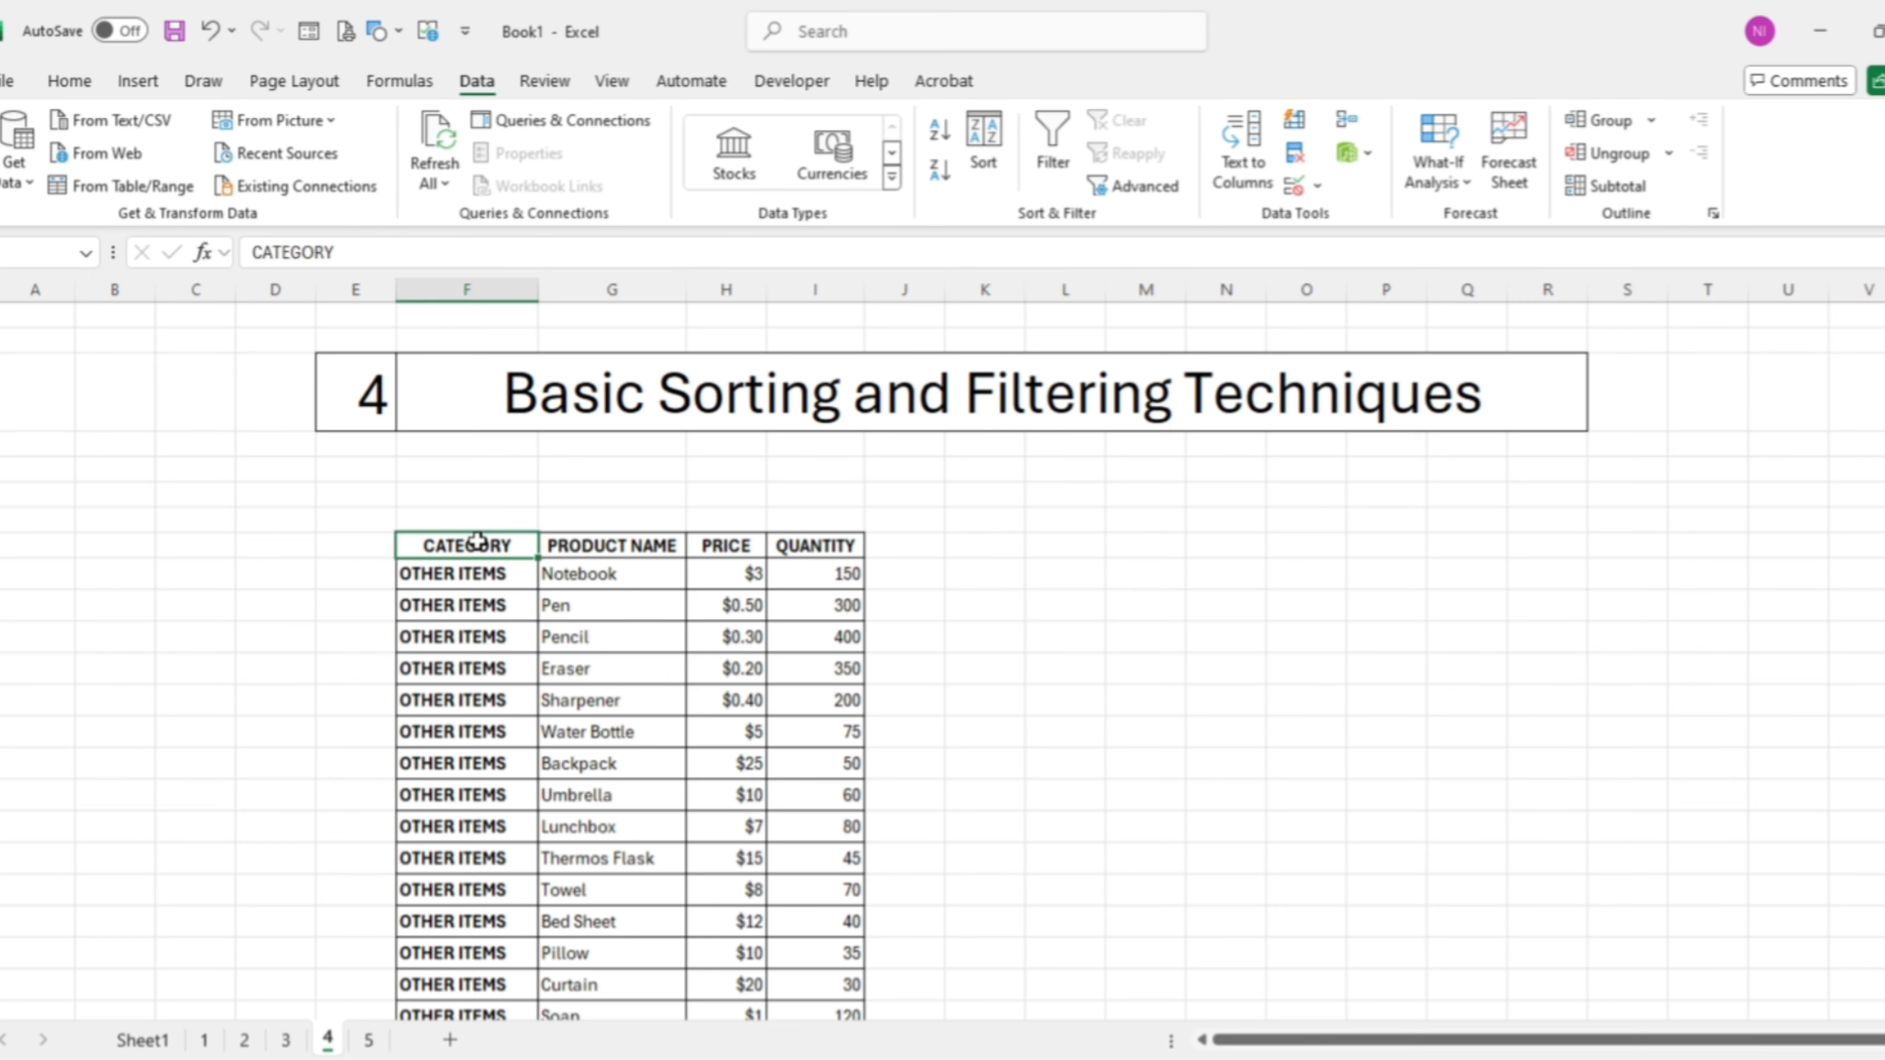
click(995, 149)
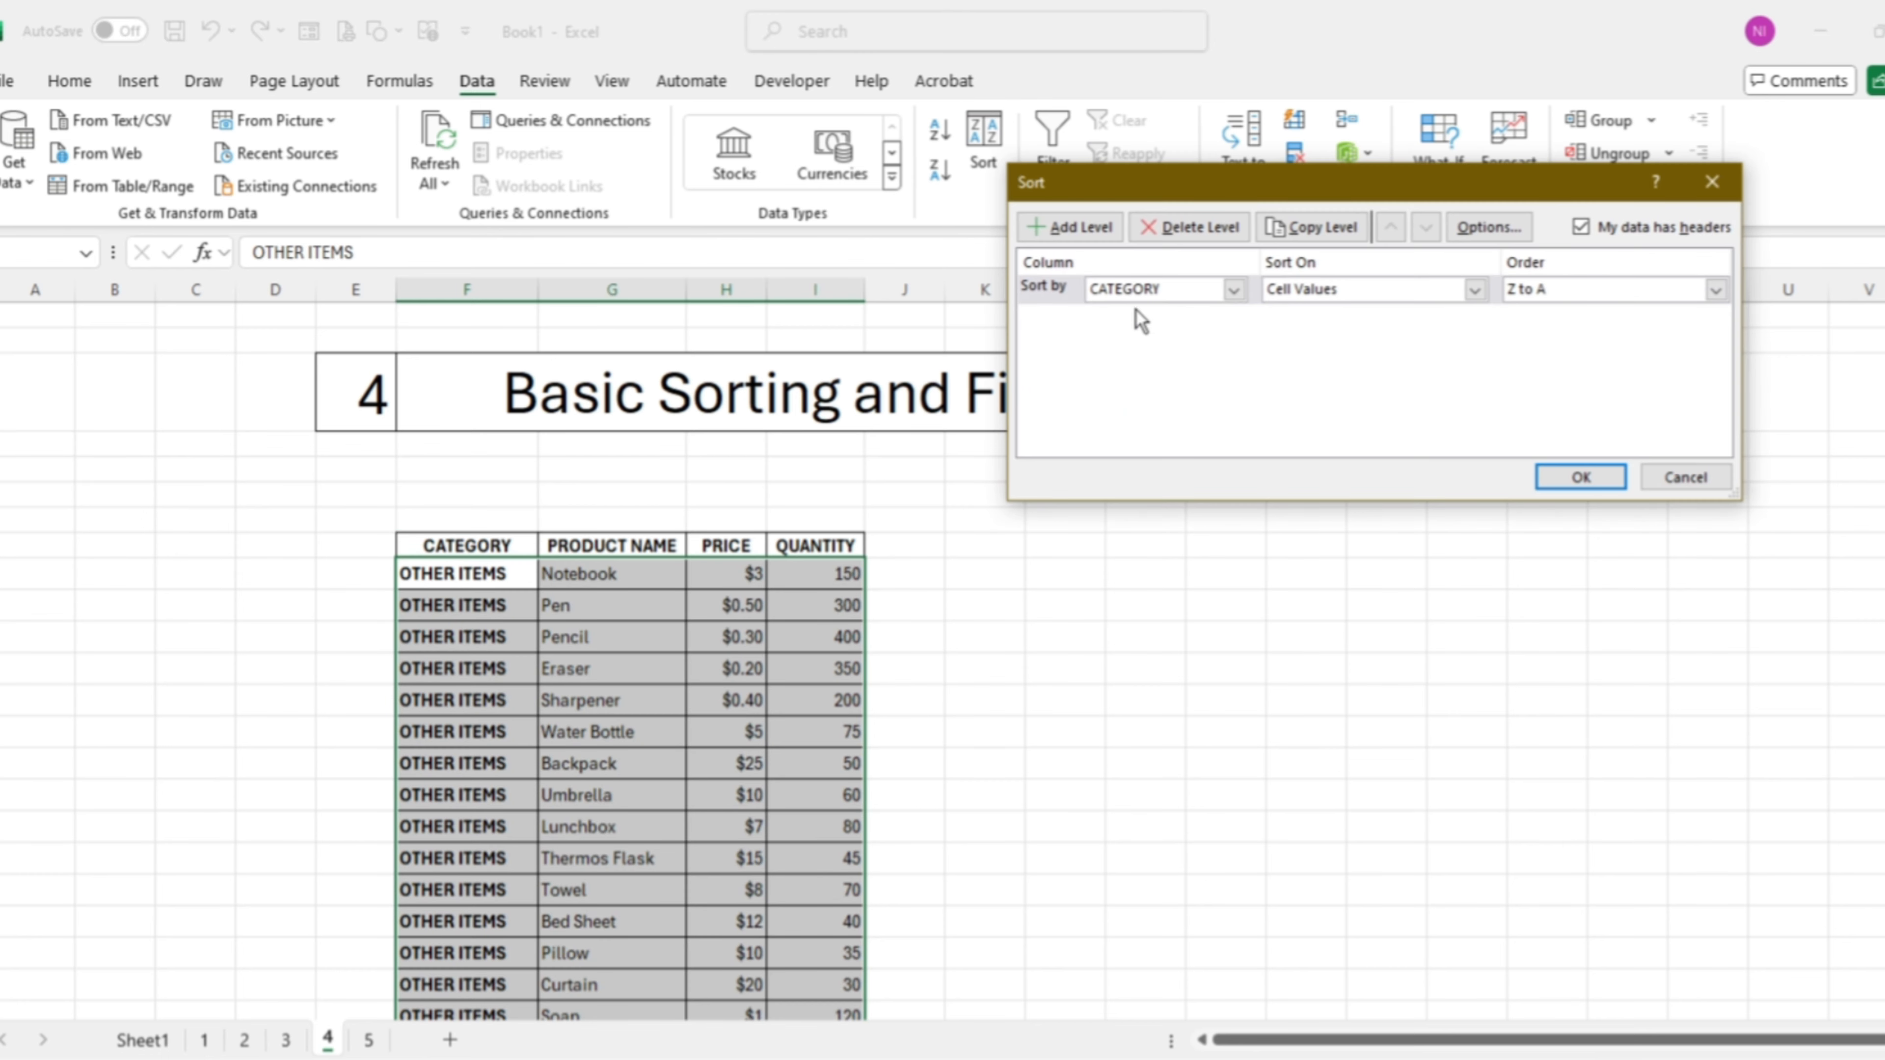
click(1232, 289)
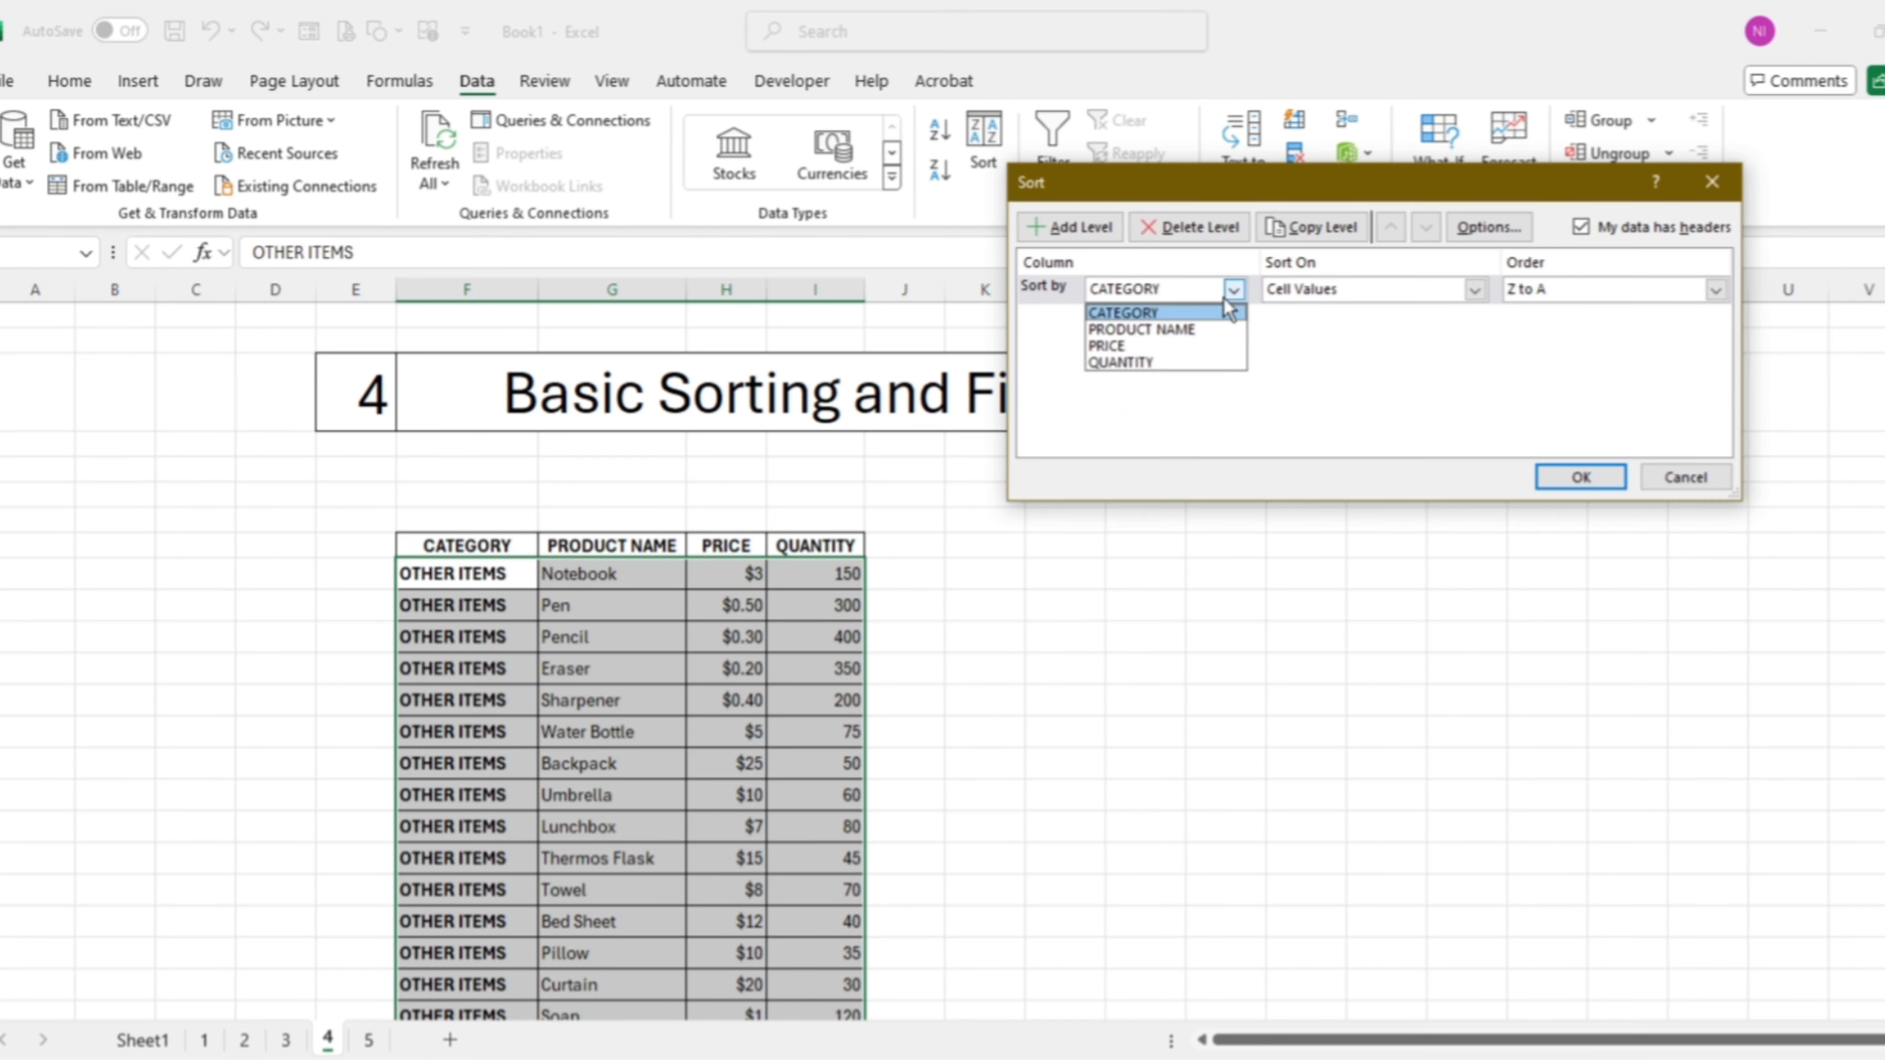
click(1194, 344)
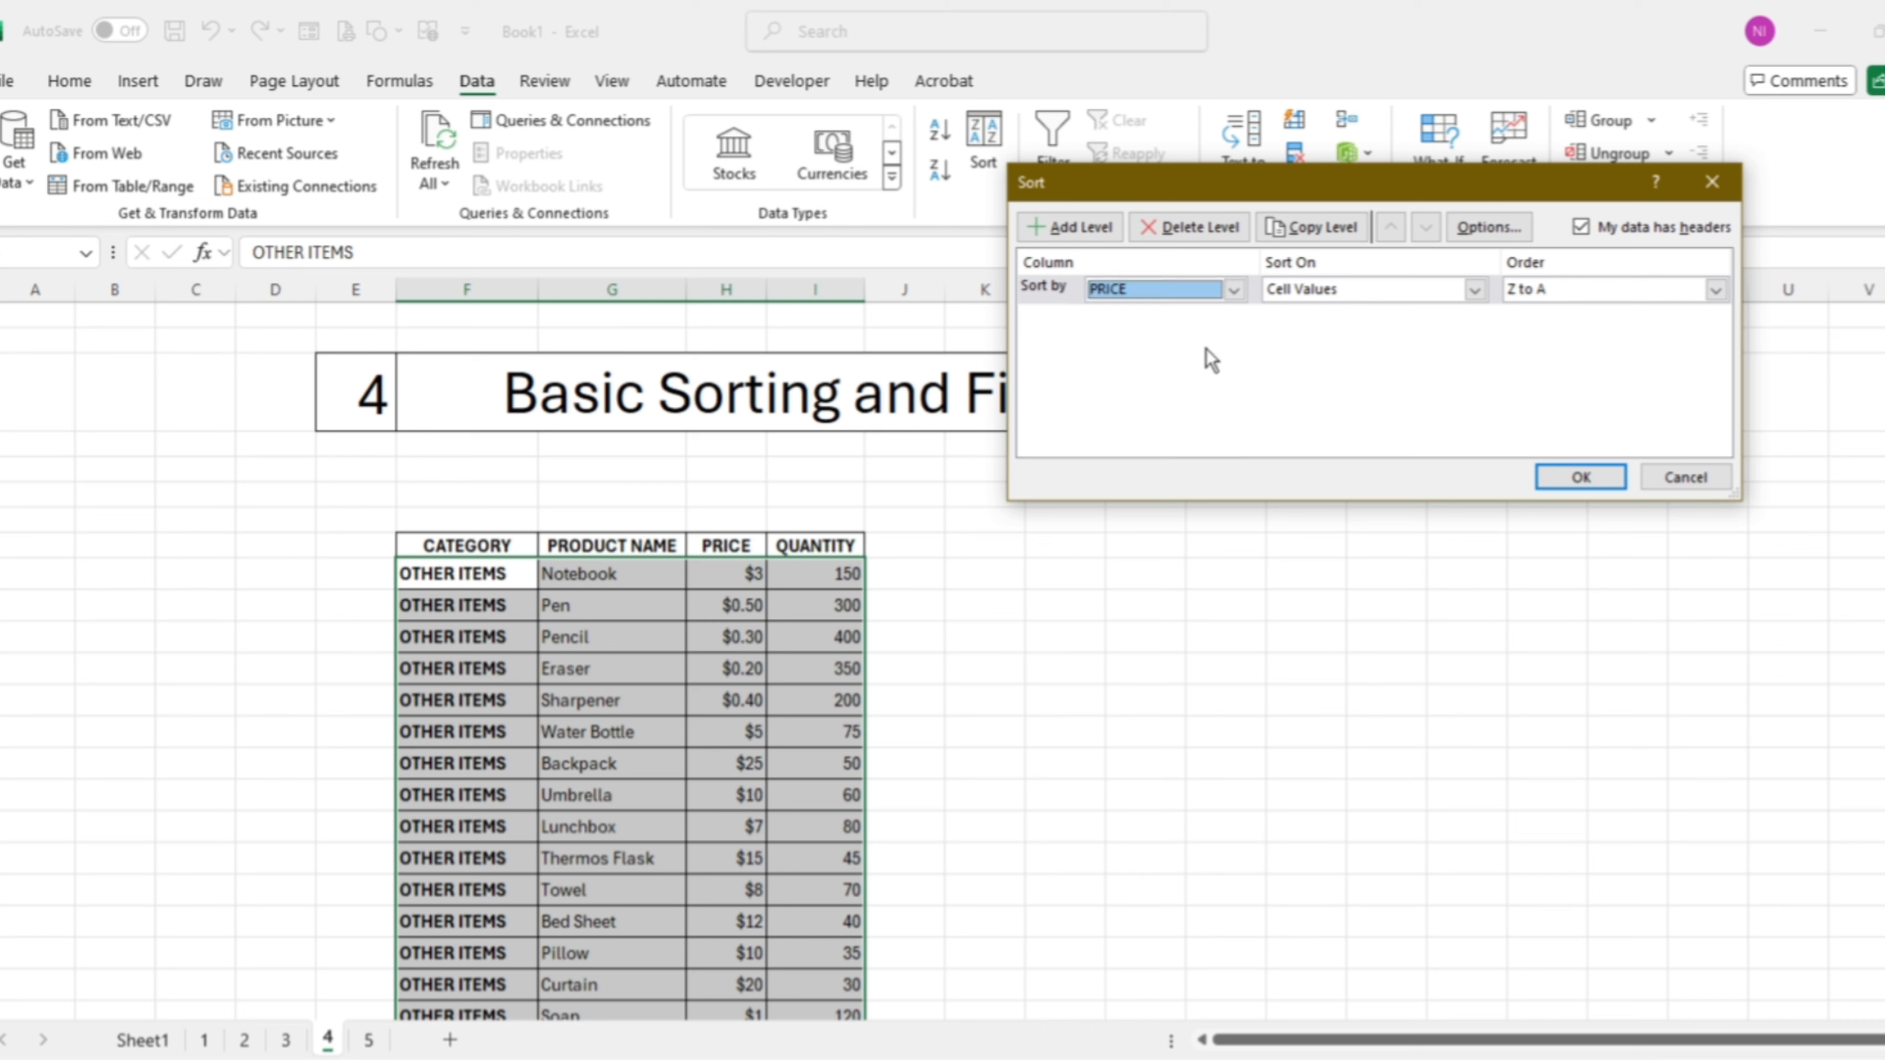
click(1473, 289)
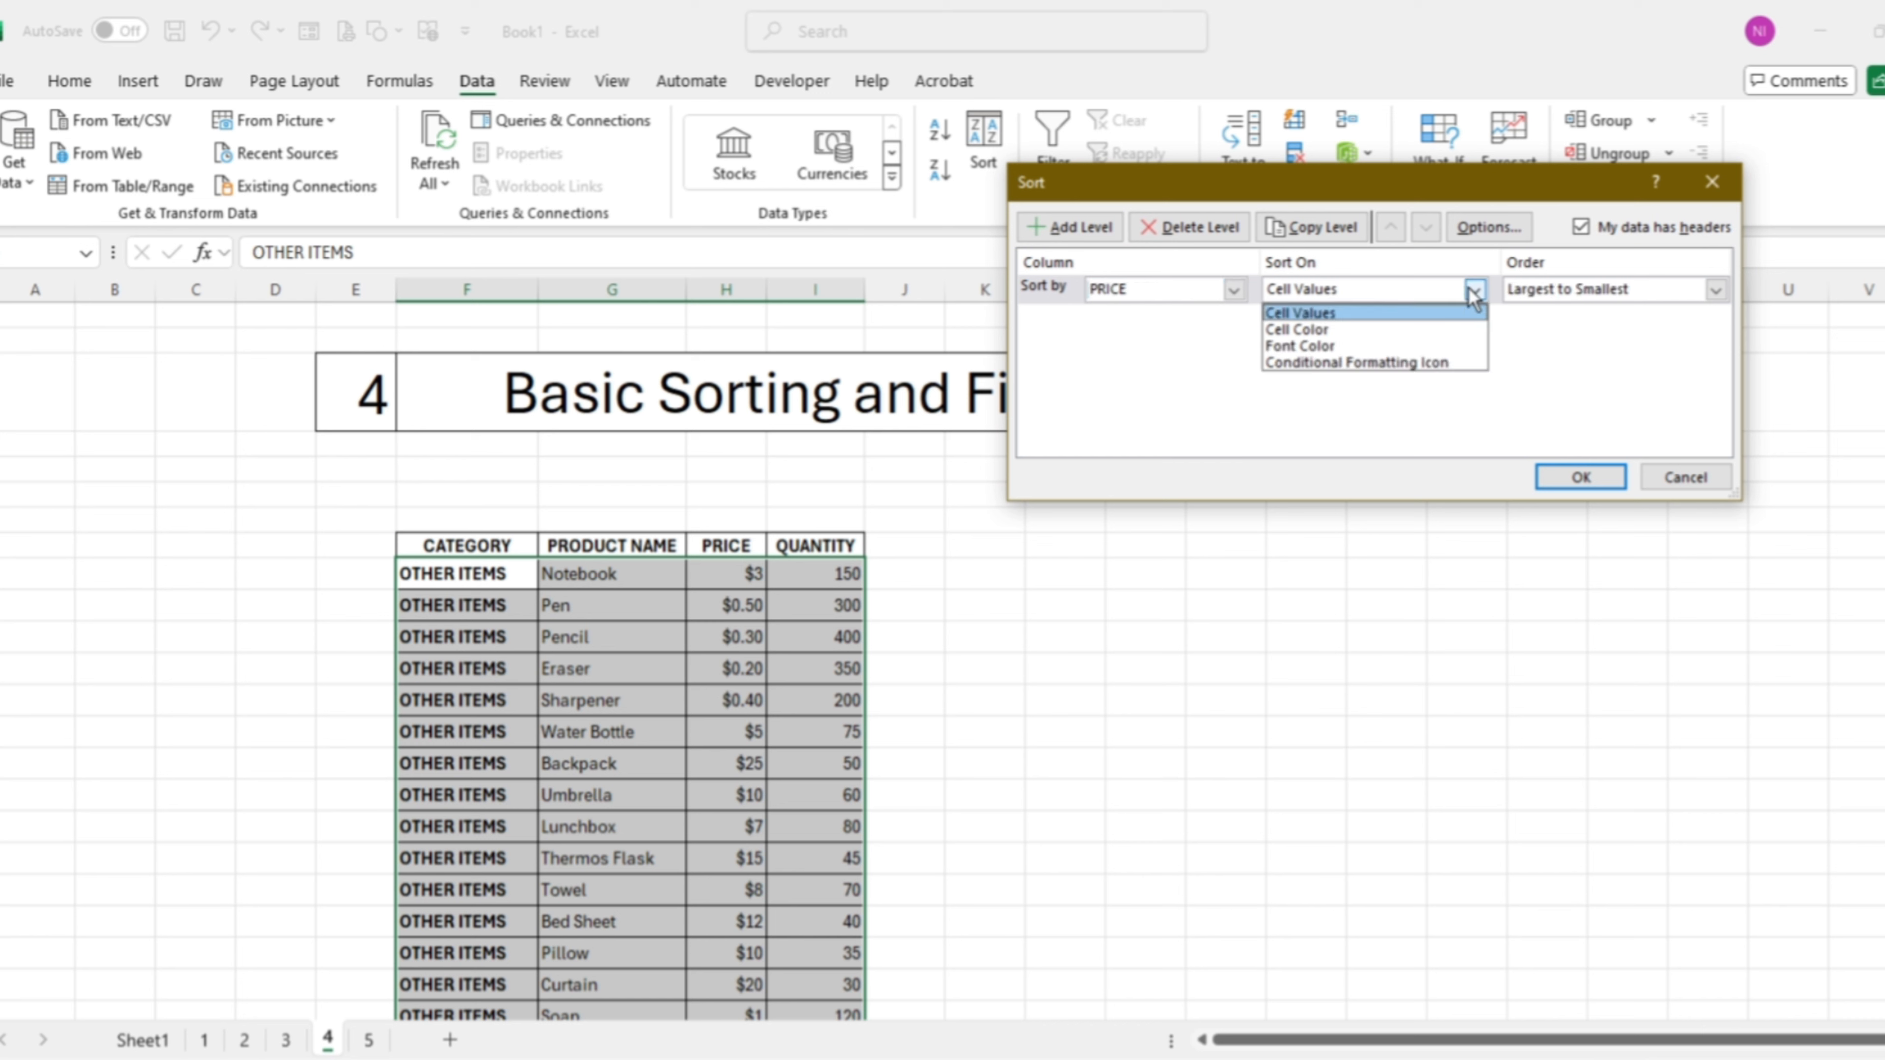
click(1717, 292)
click(1716, 292)
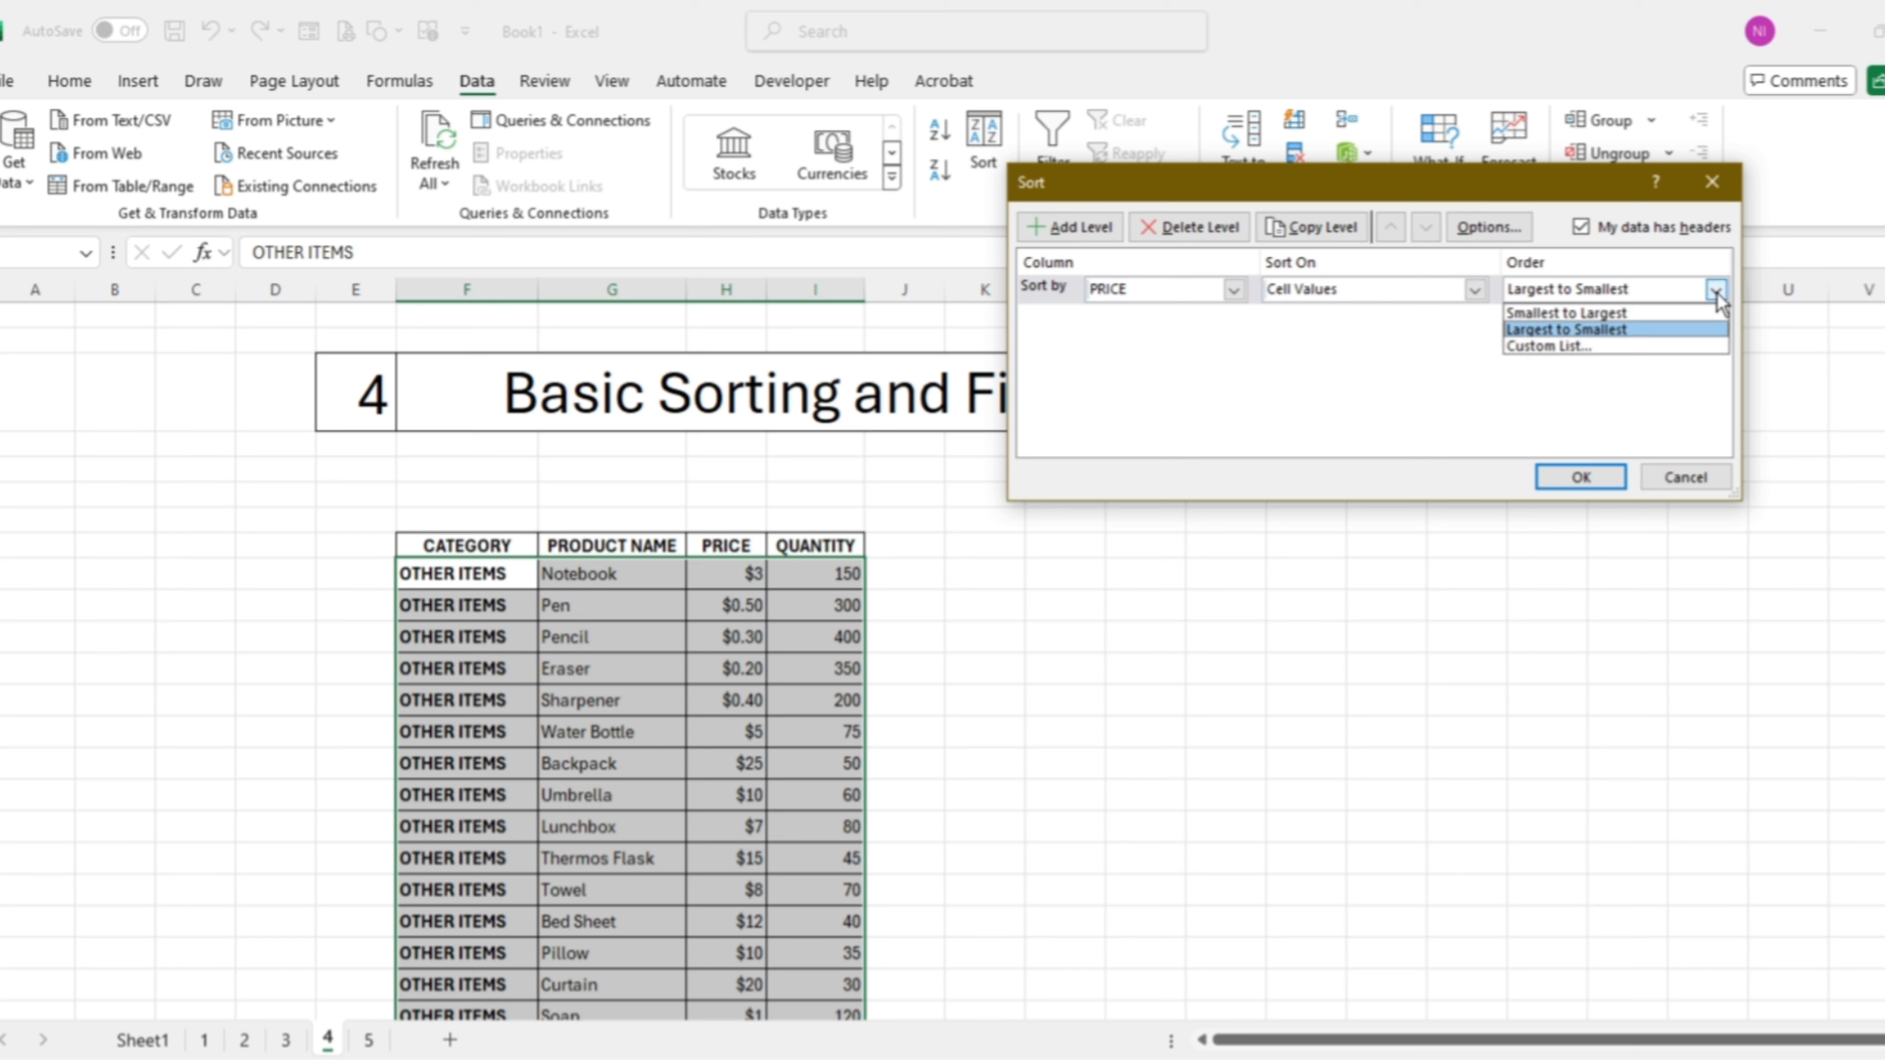
click(1670, 310)
click(1576, 475)
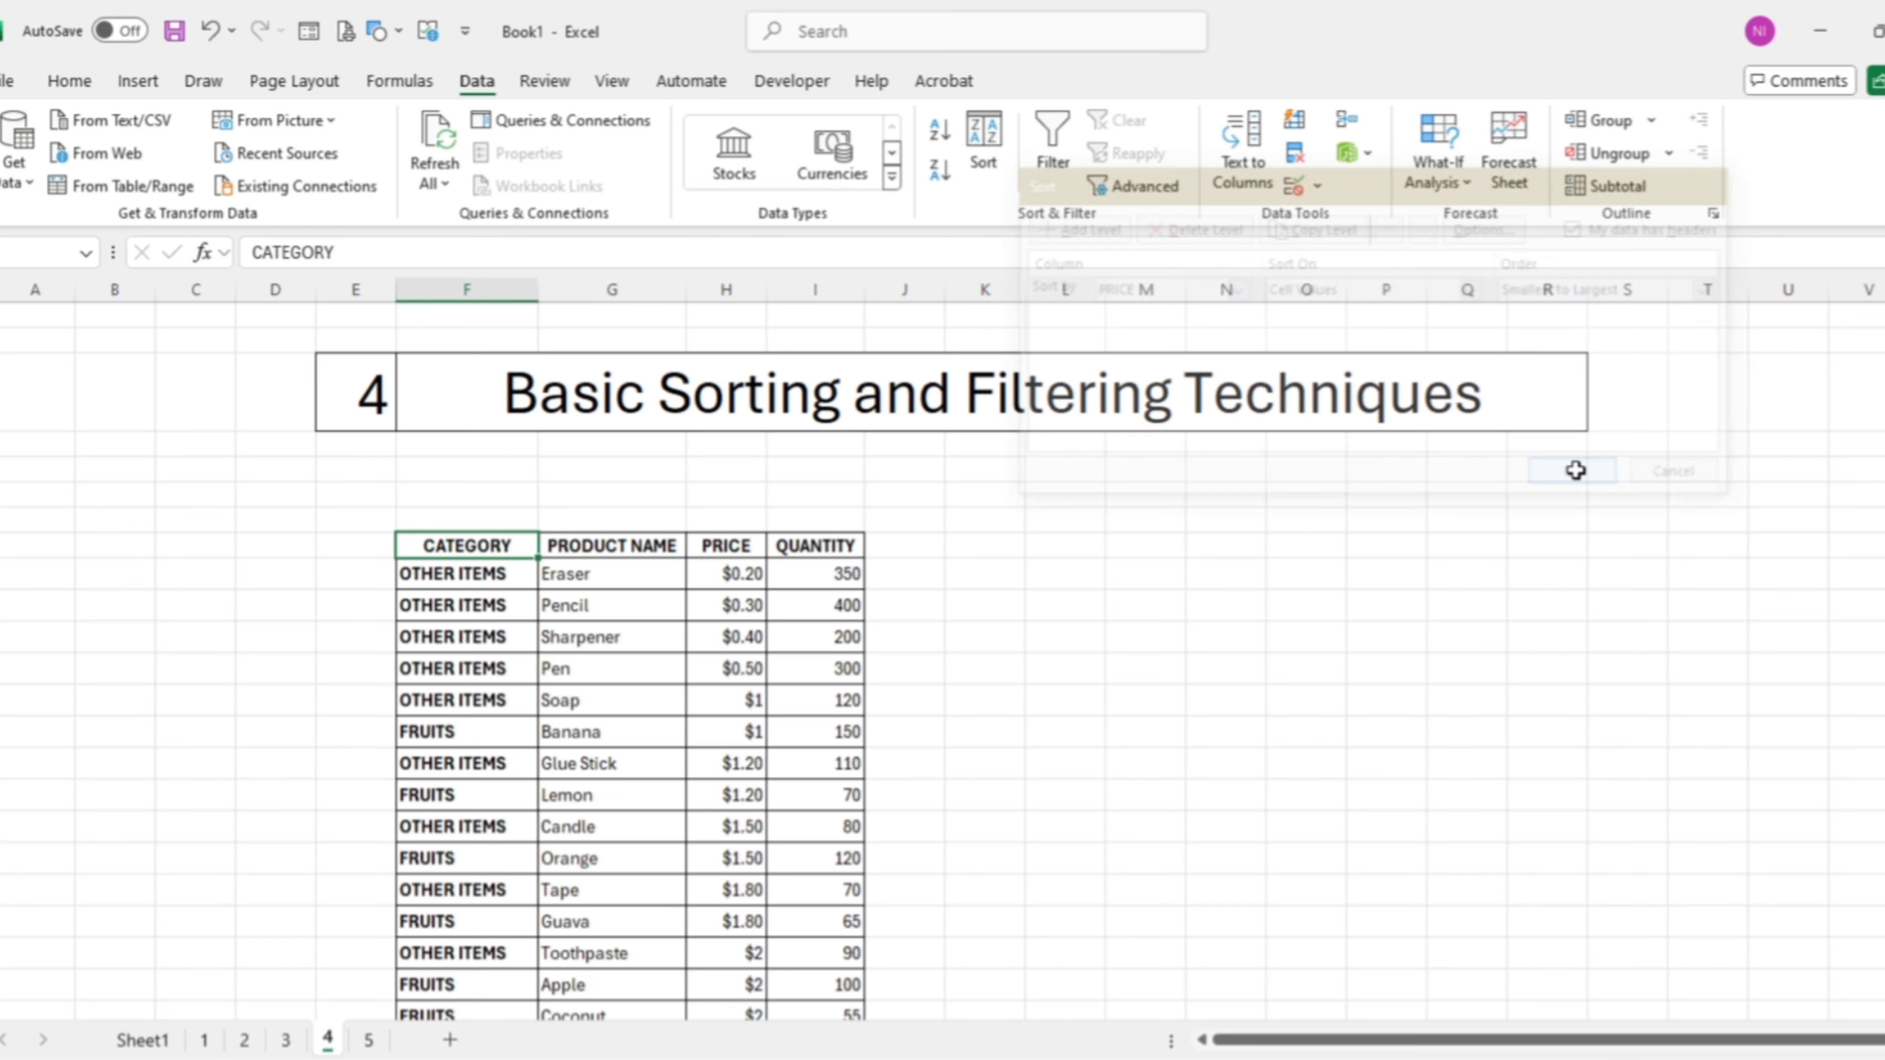
click(1171, 598)
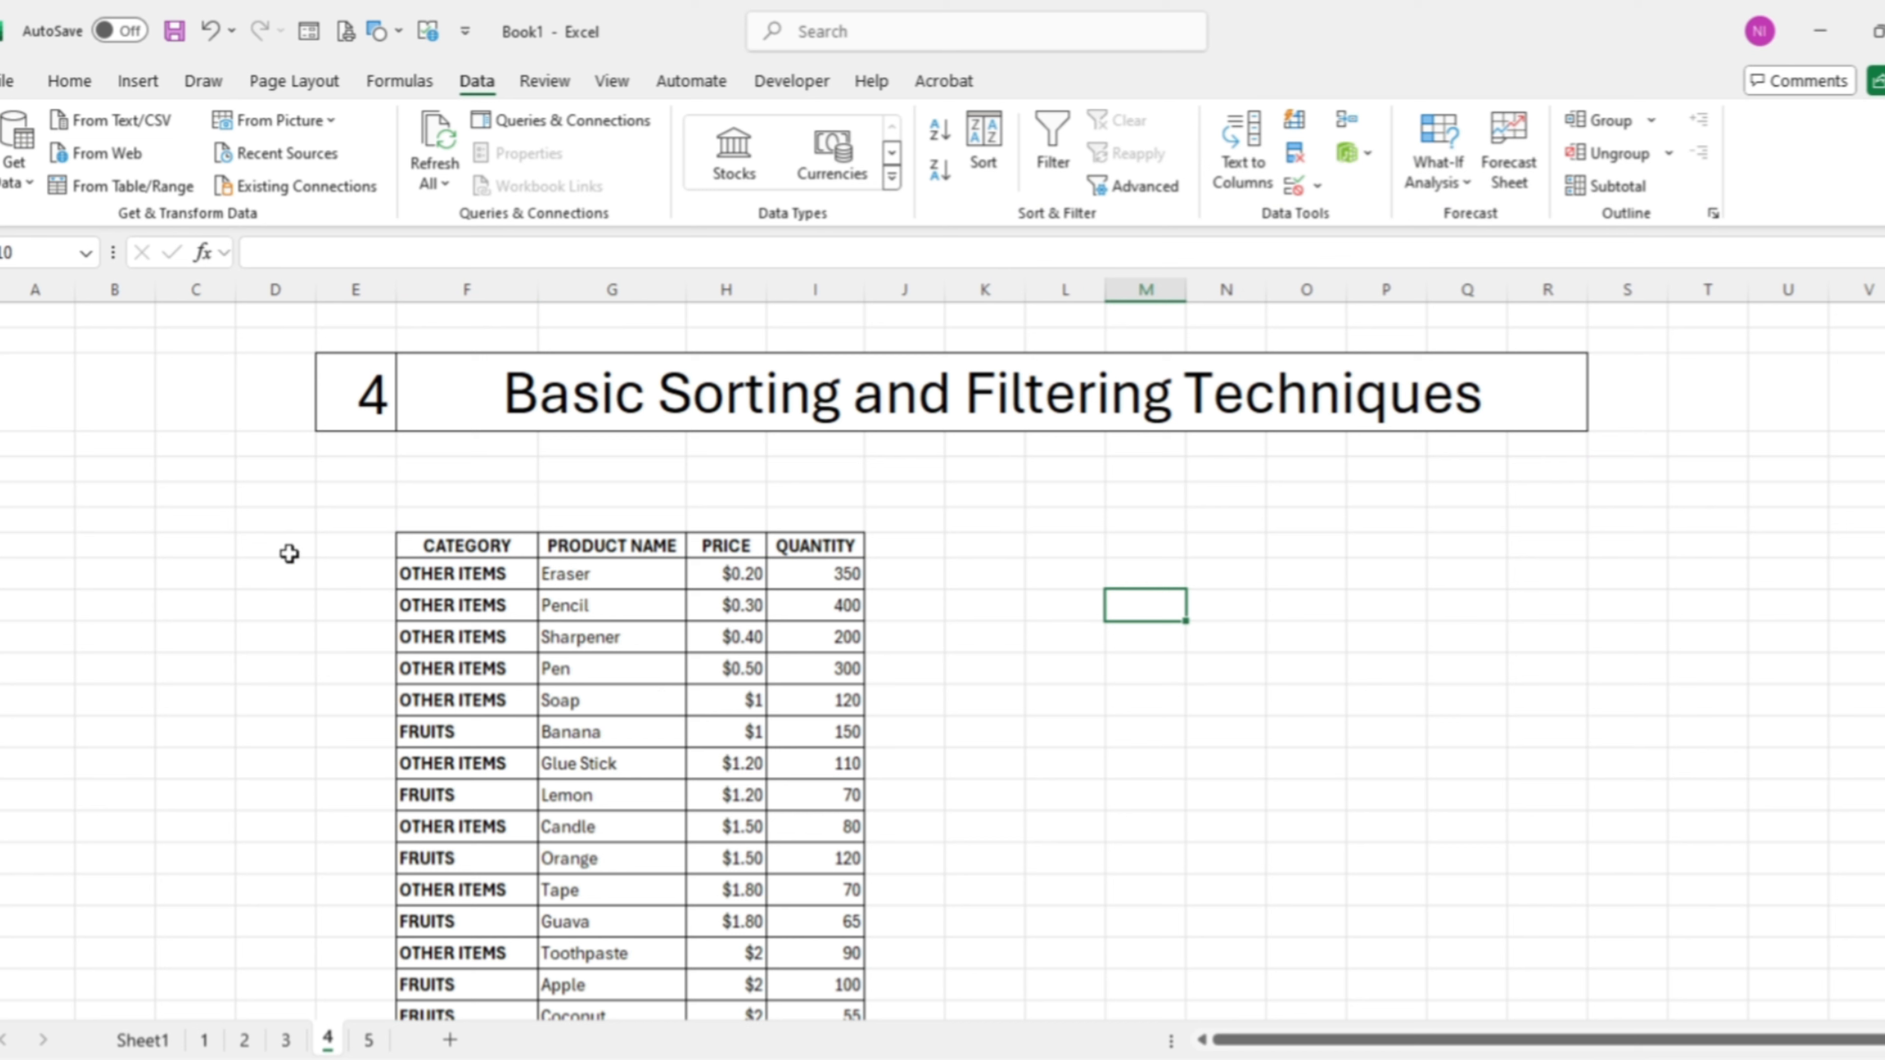
click(445, 550)
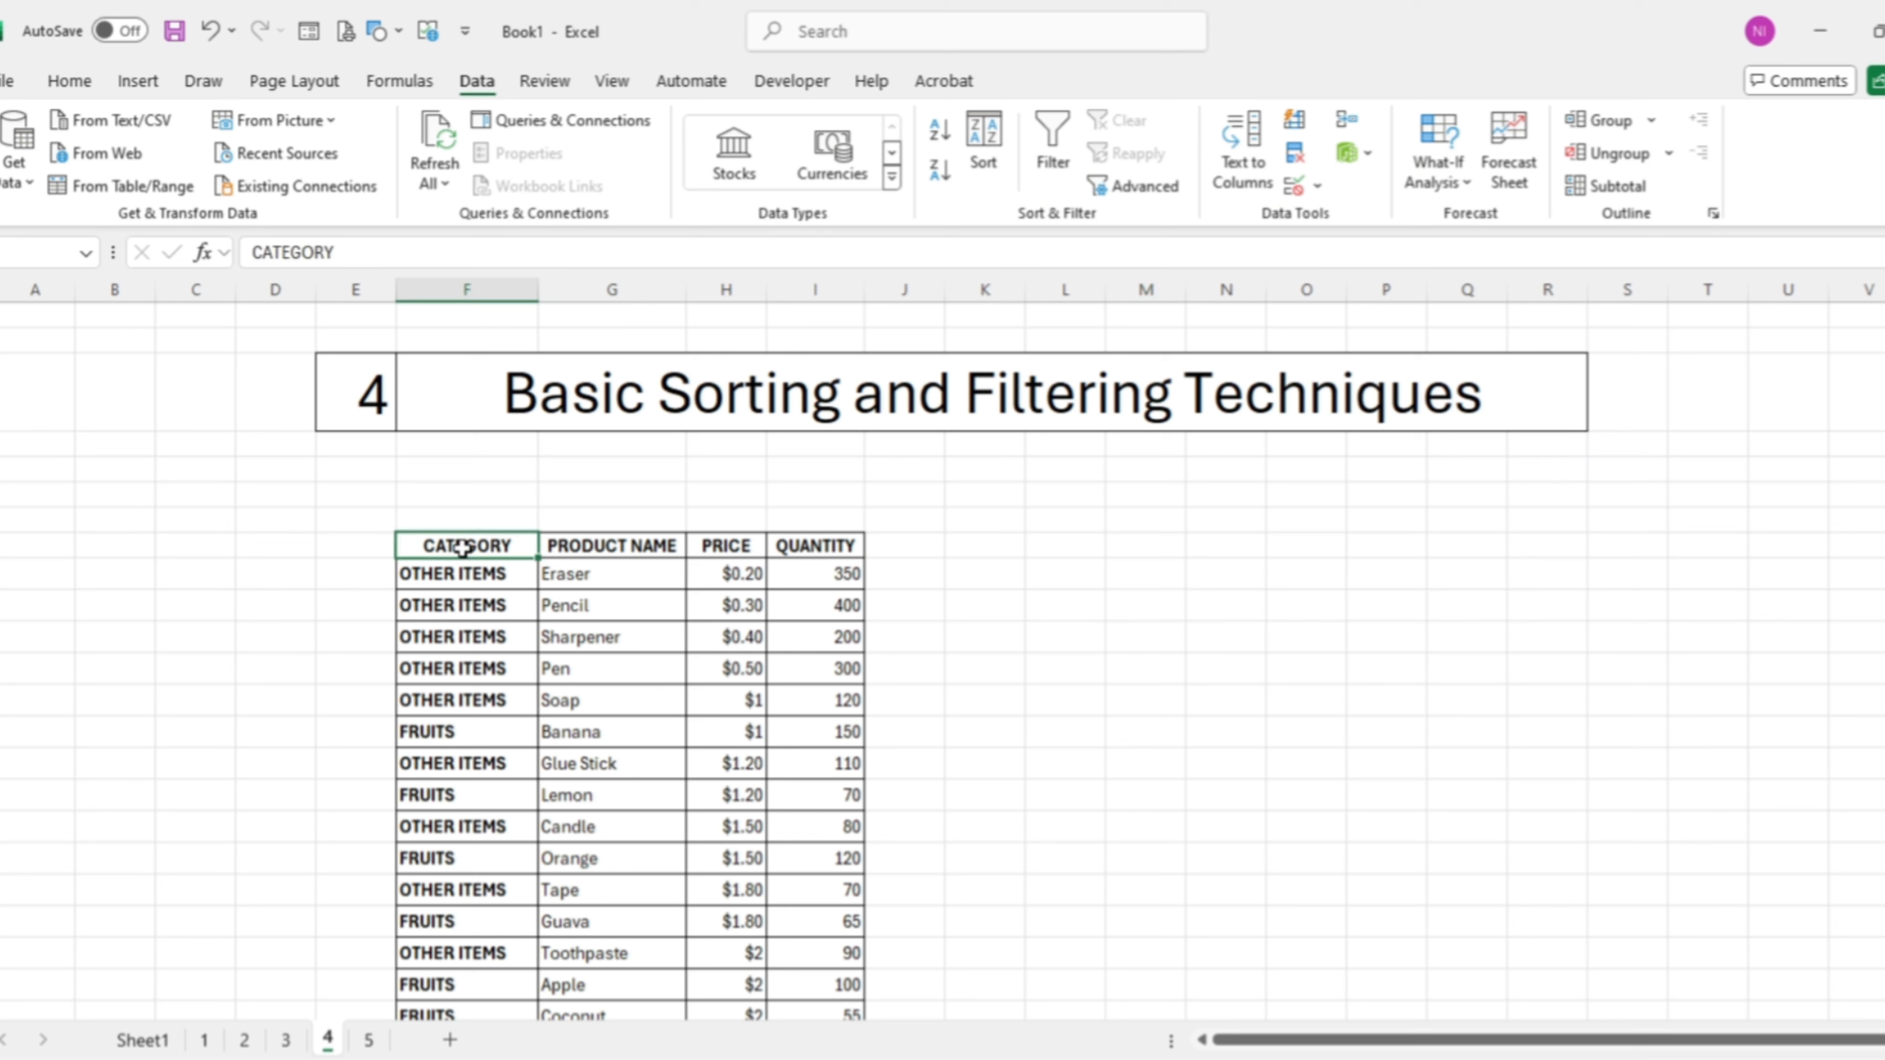
click(1256, 669)
click(270, 606)
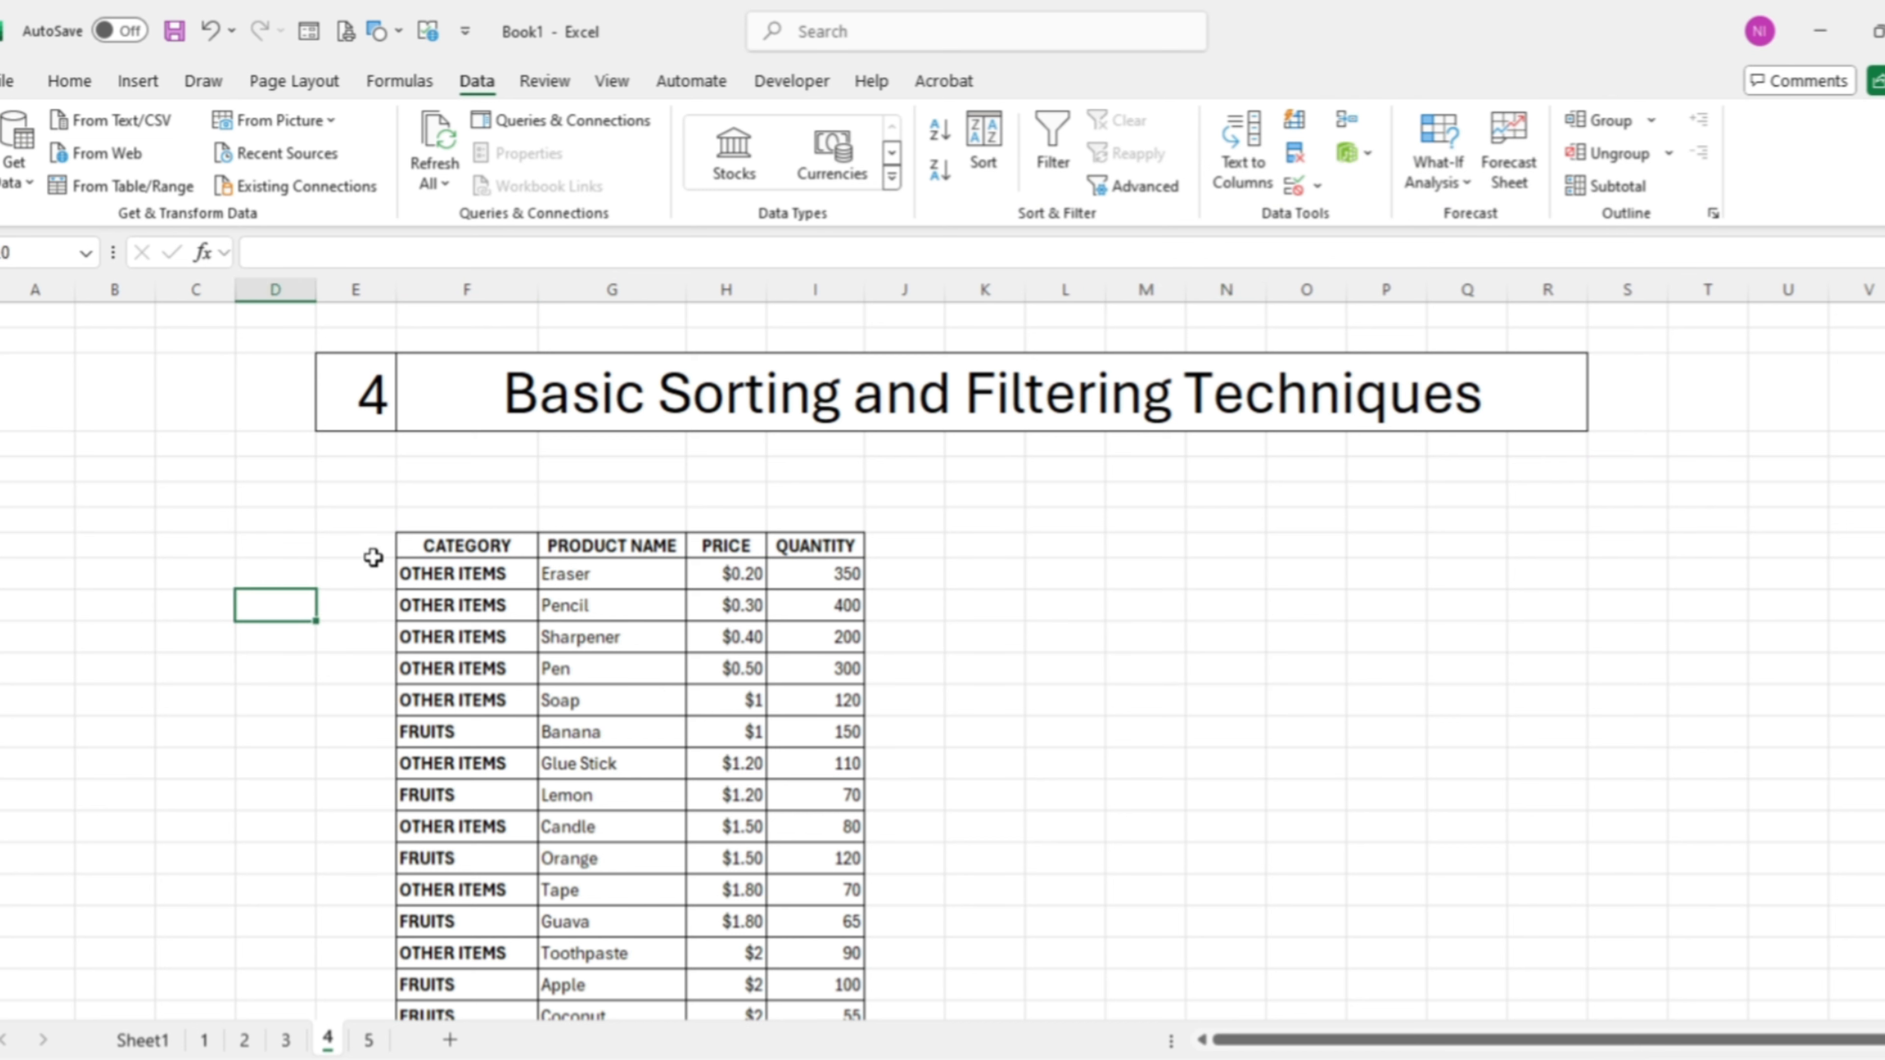
Step: Custom sort the product table by CATEGORY from A to Z, with PRICE from smallest to largest as second level
click(428, 548)
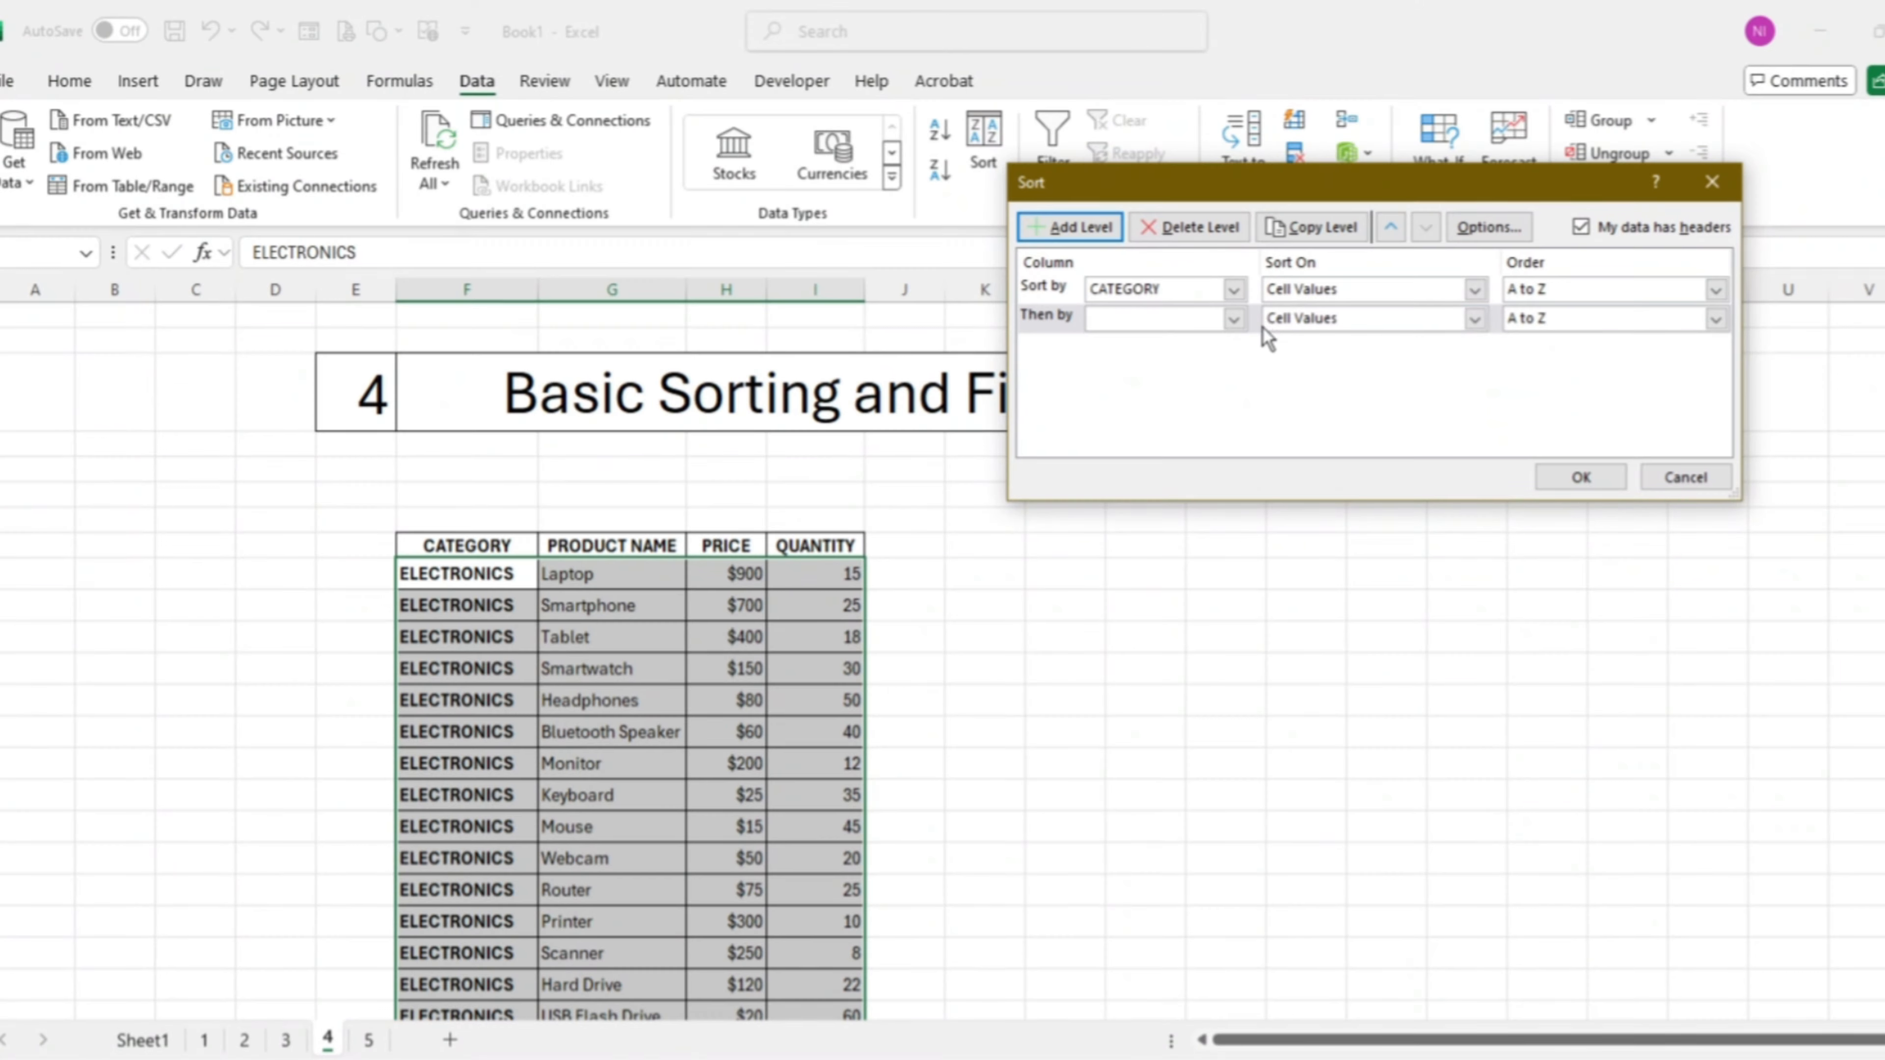
click(1233, 319)
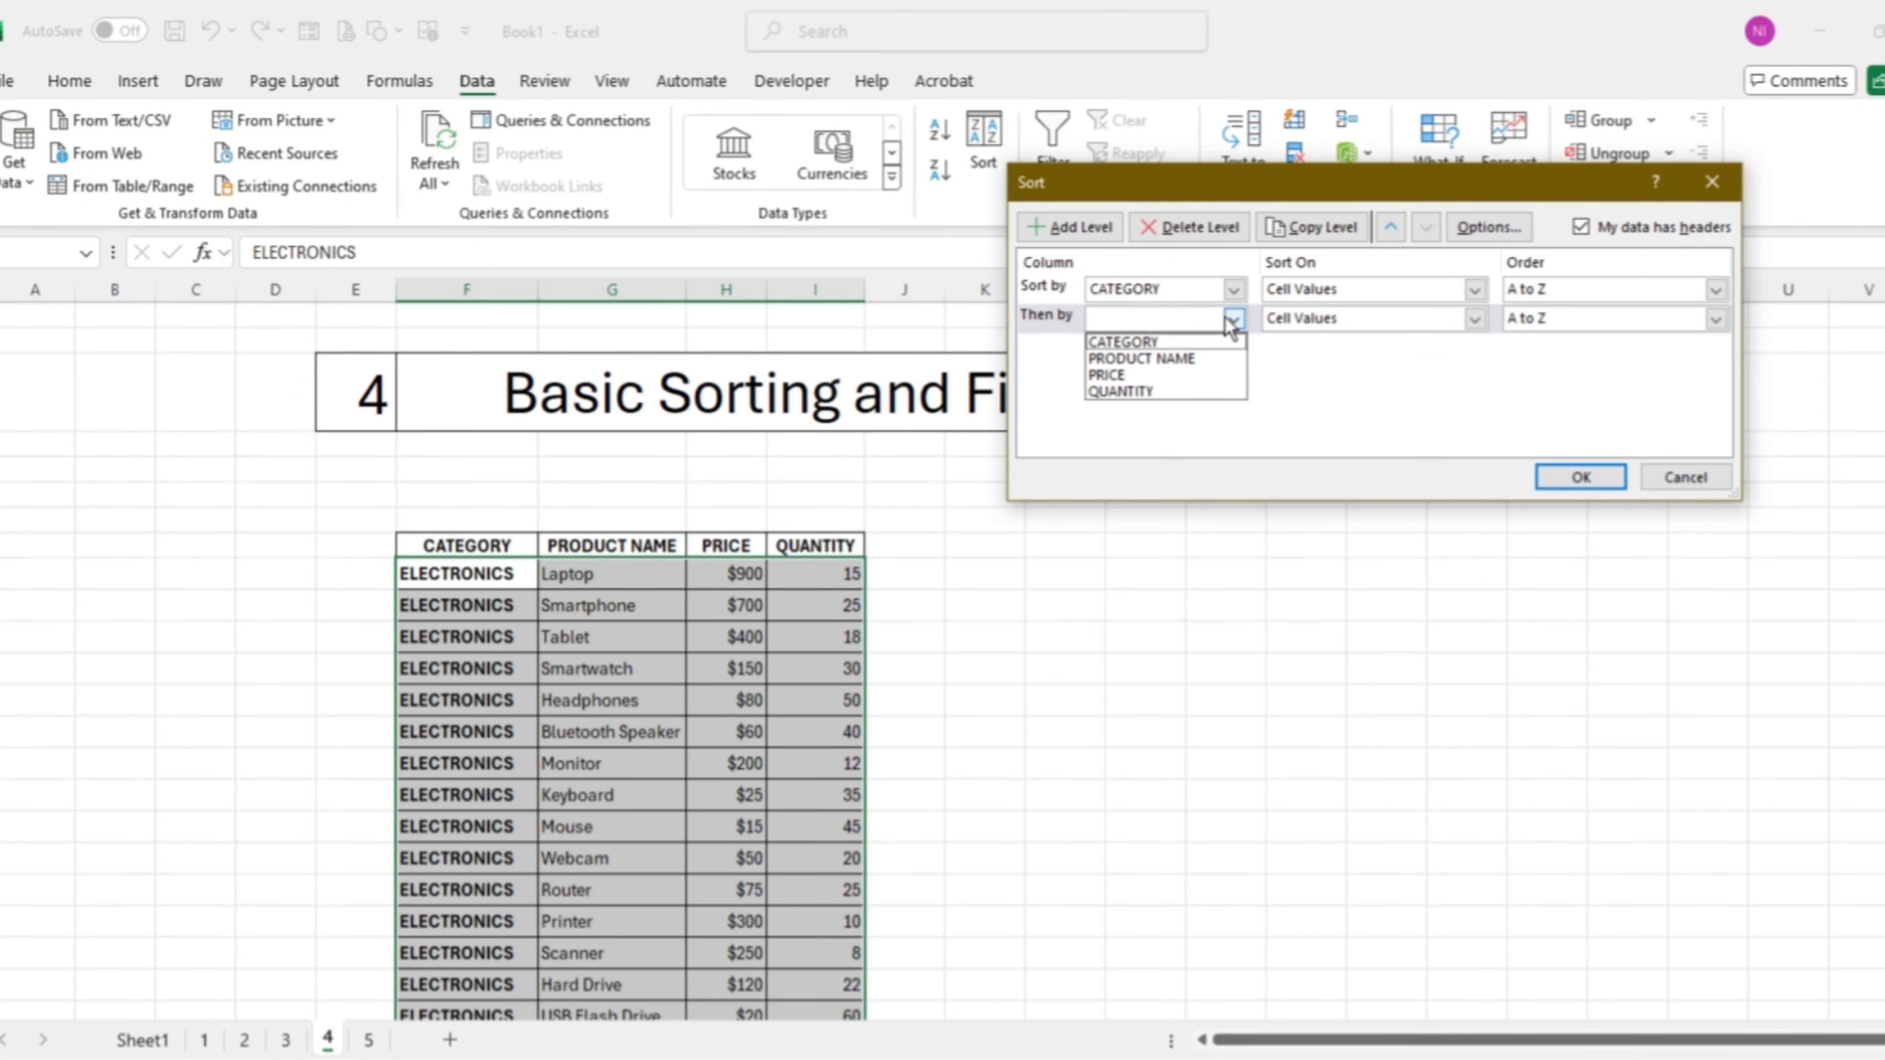
click(1224, 375)
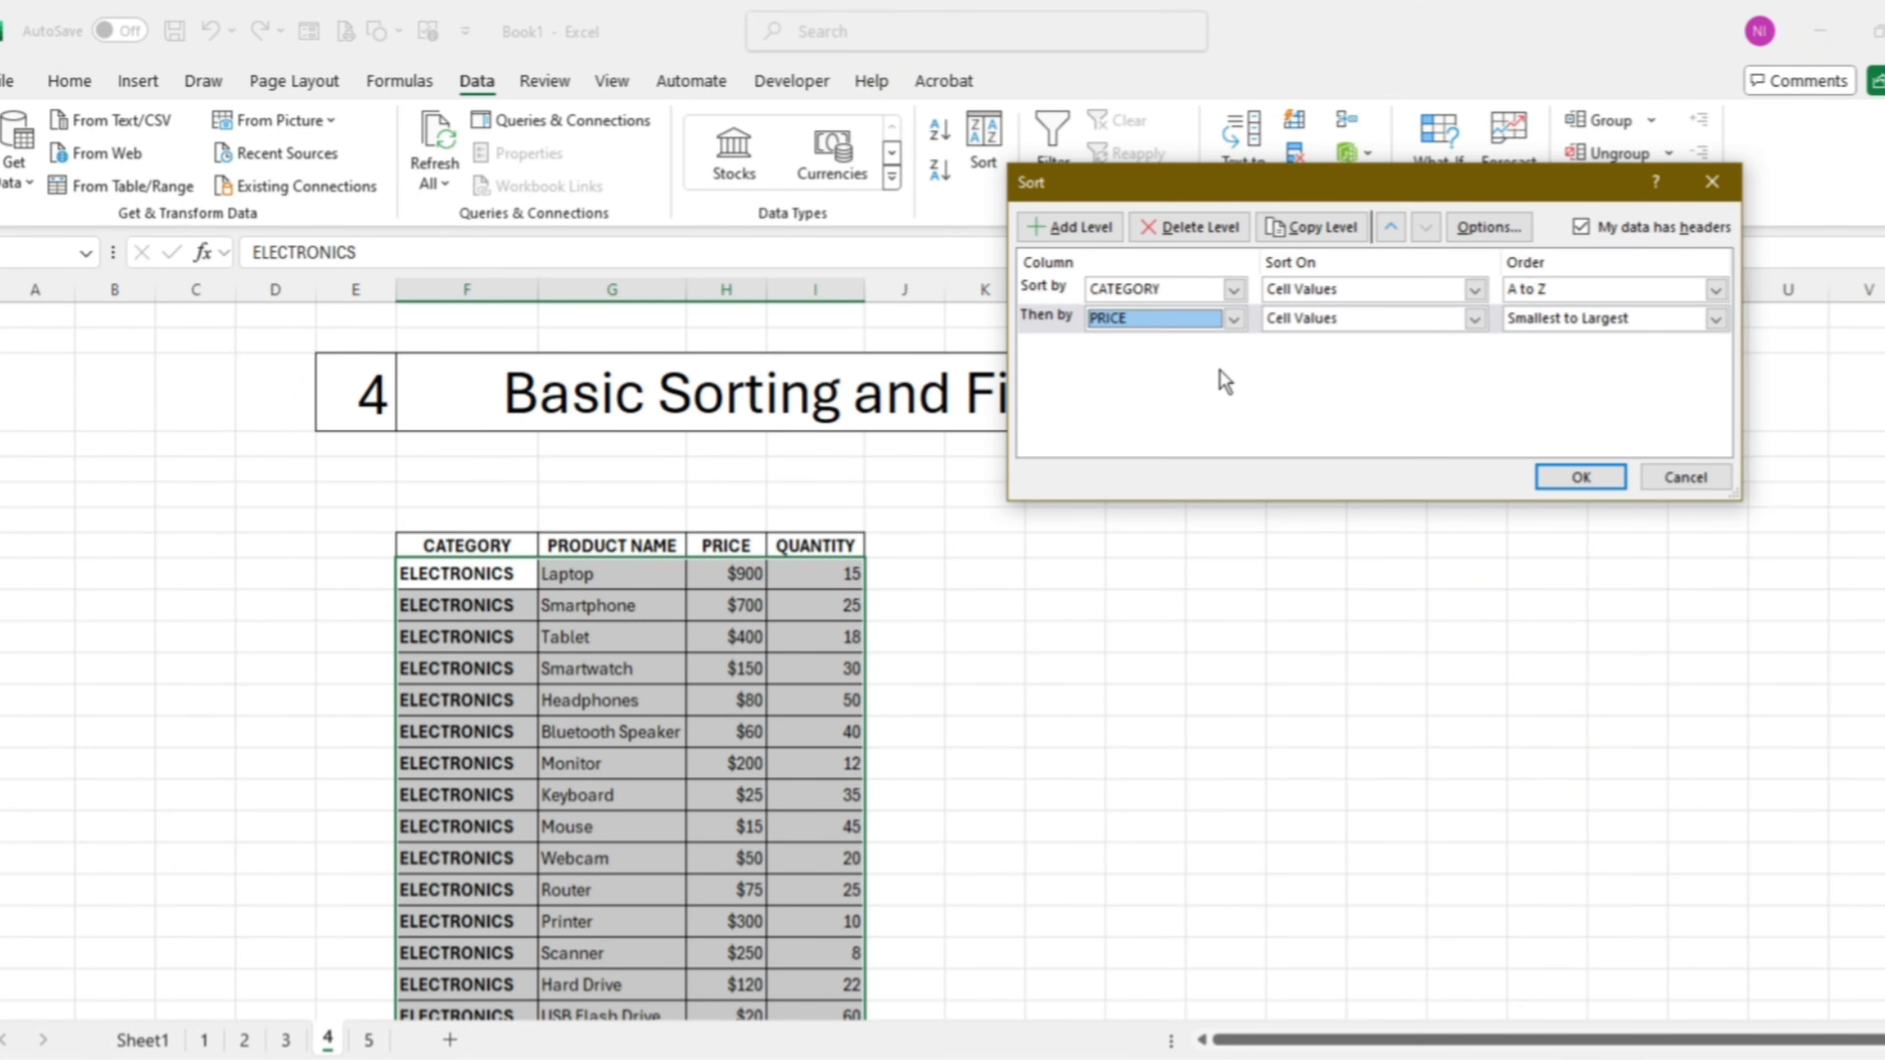
click(1581, 476)
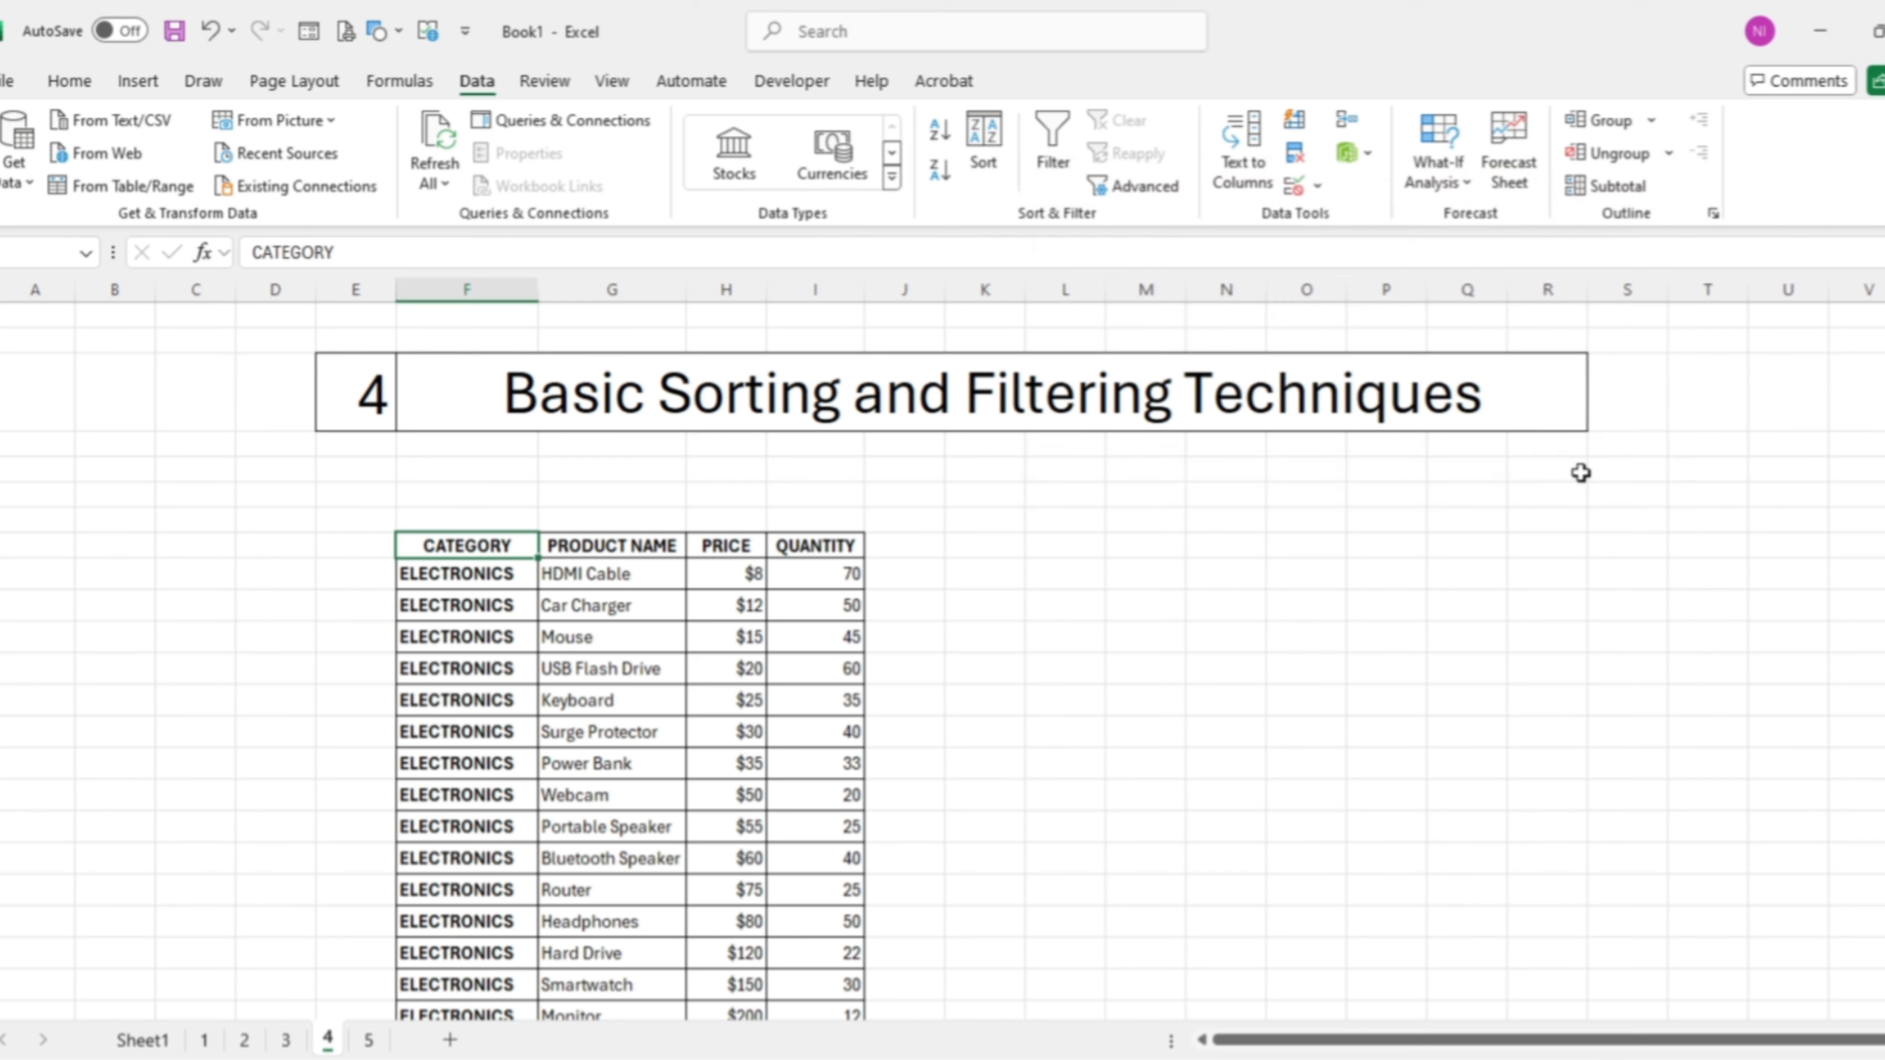
click(1244, 673)
click(1062, 765)
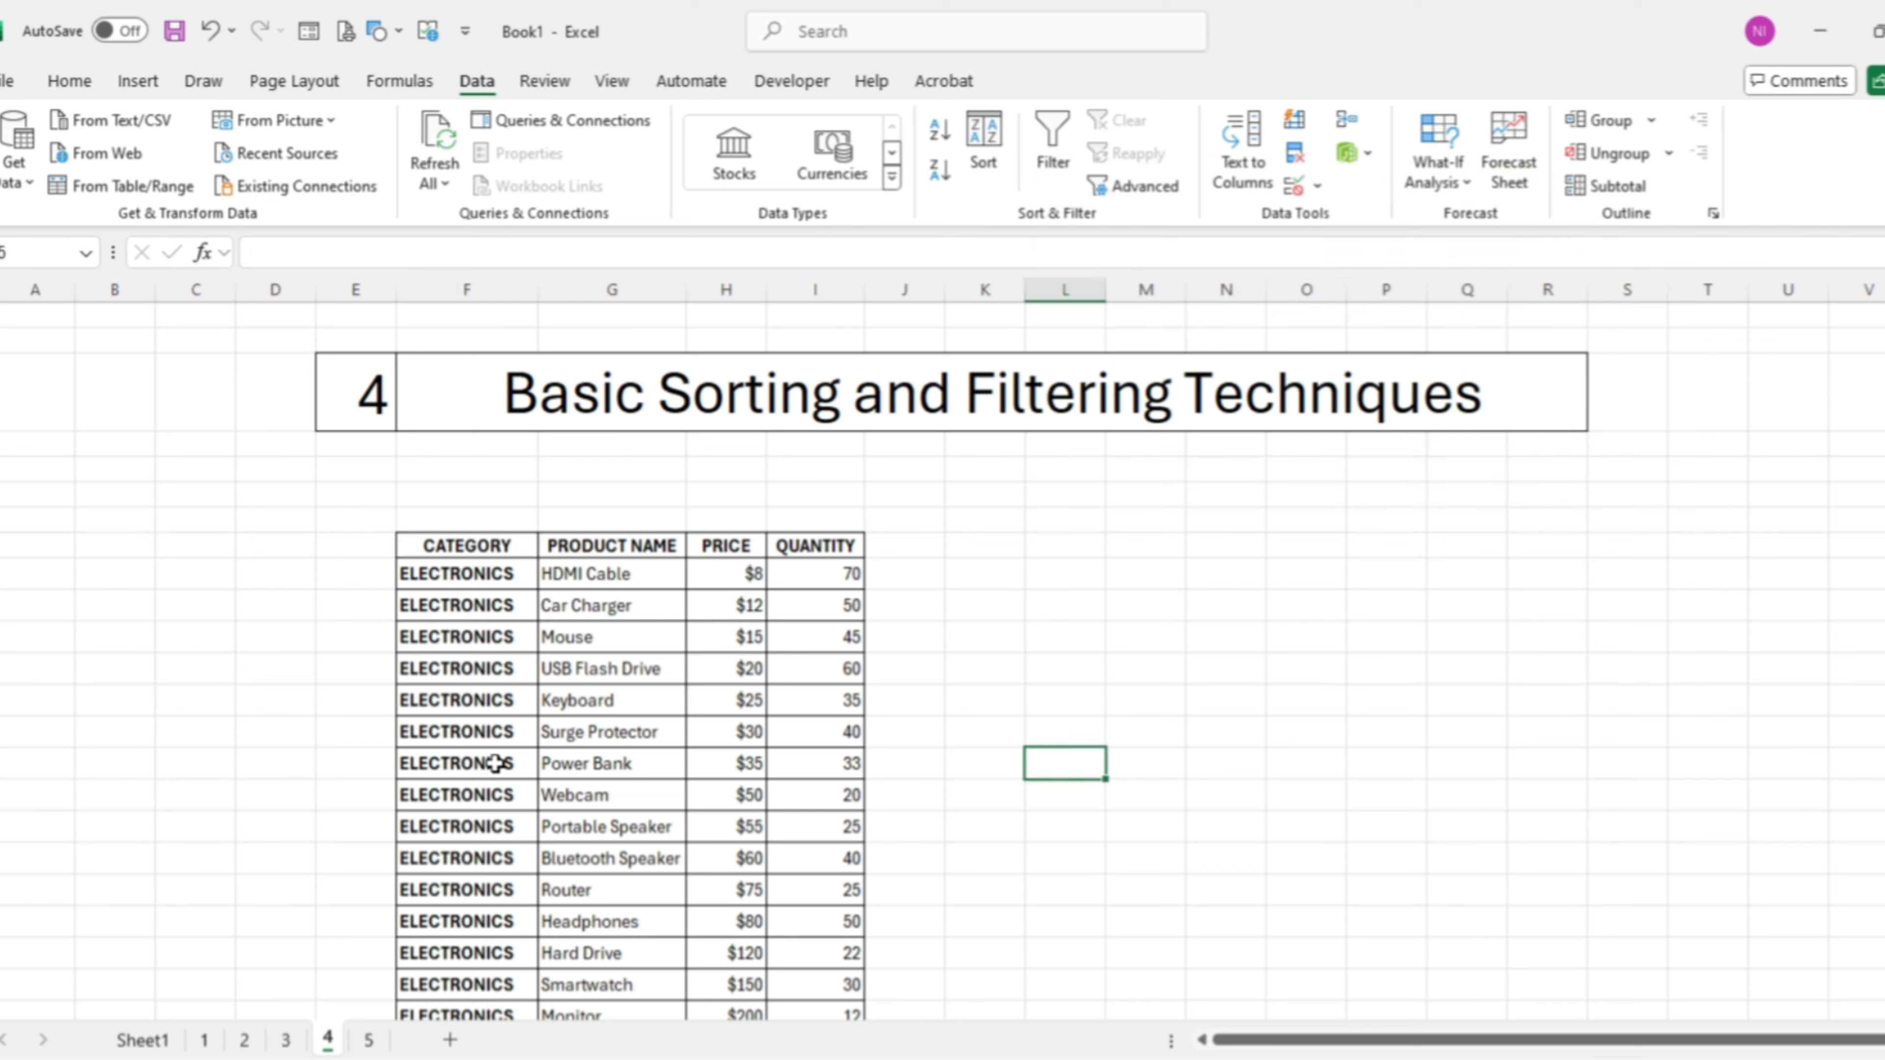
click(304, 655)
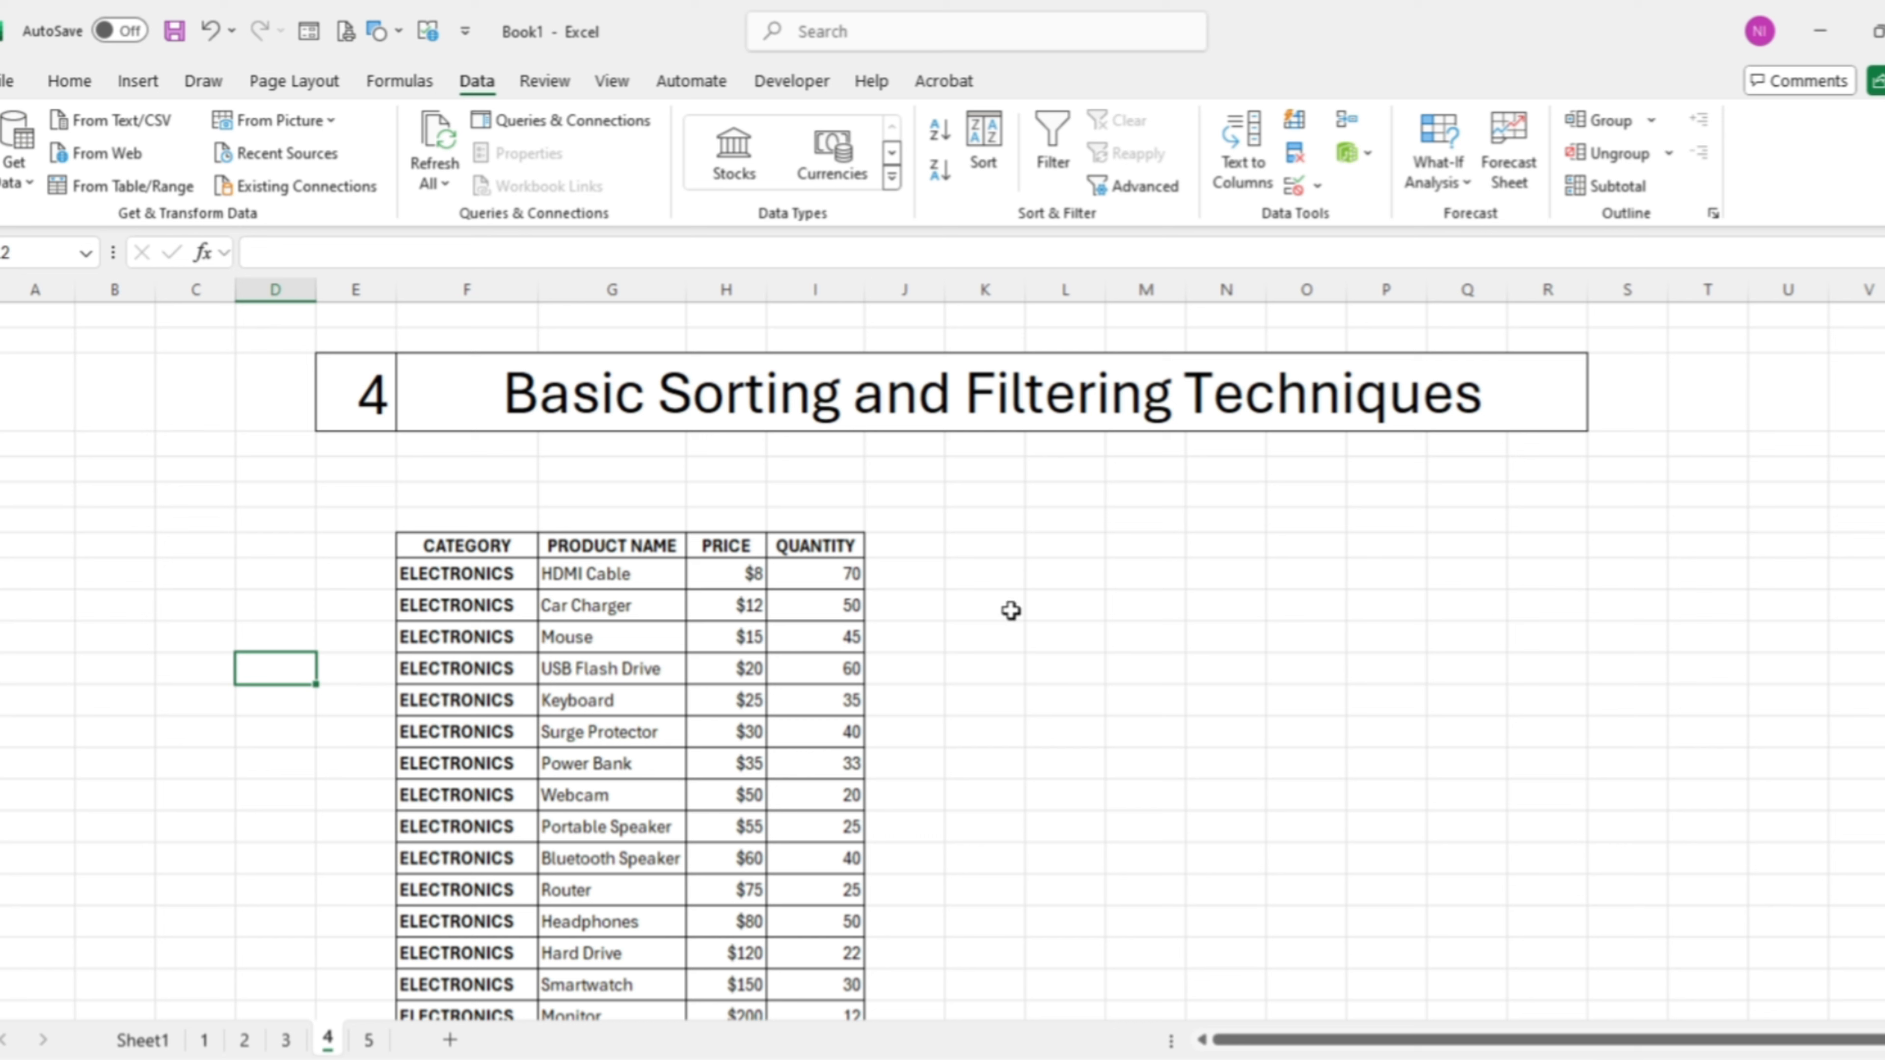
Step: Try replacing the CATEGORY and PRICE sort levels with one empty level, and discard the changes
click(480, 542)
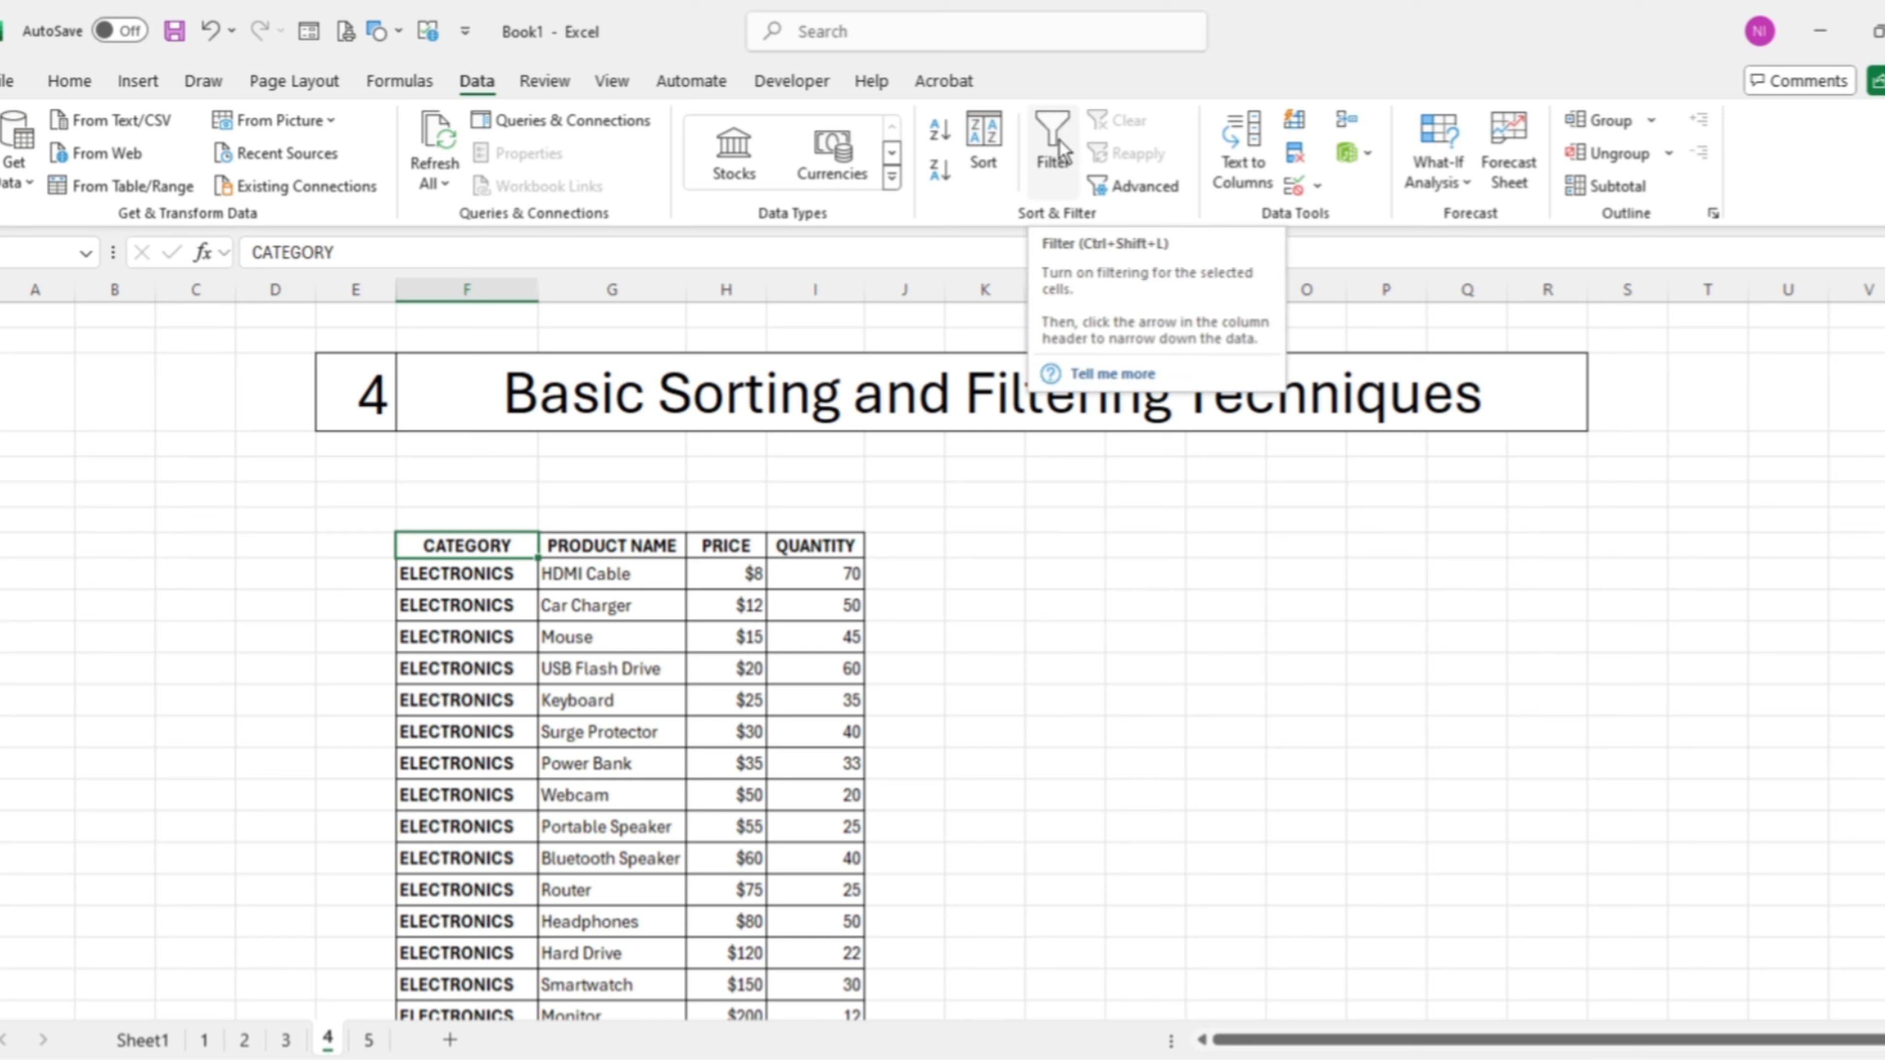
click(983, 149)
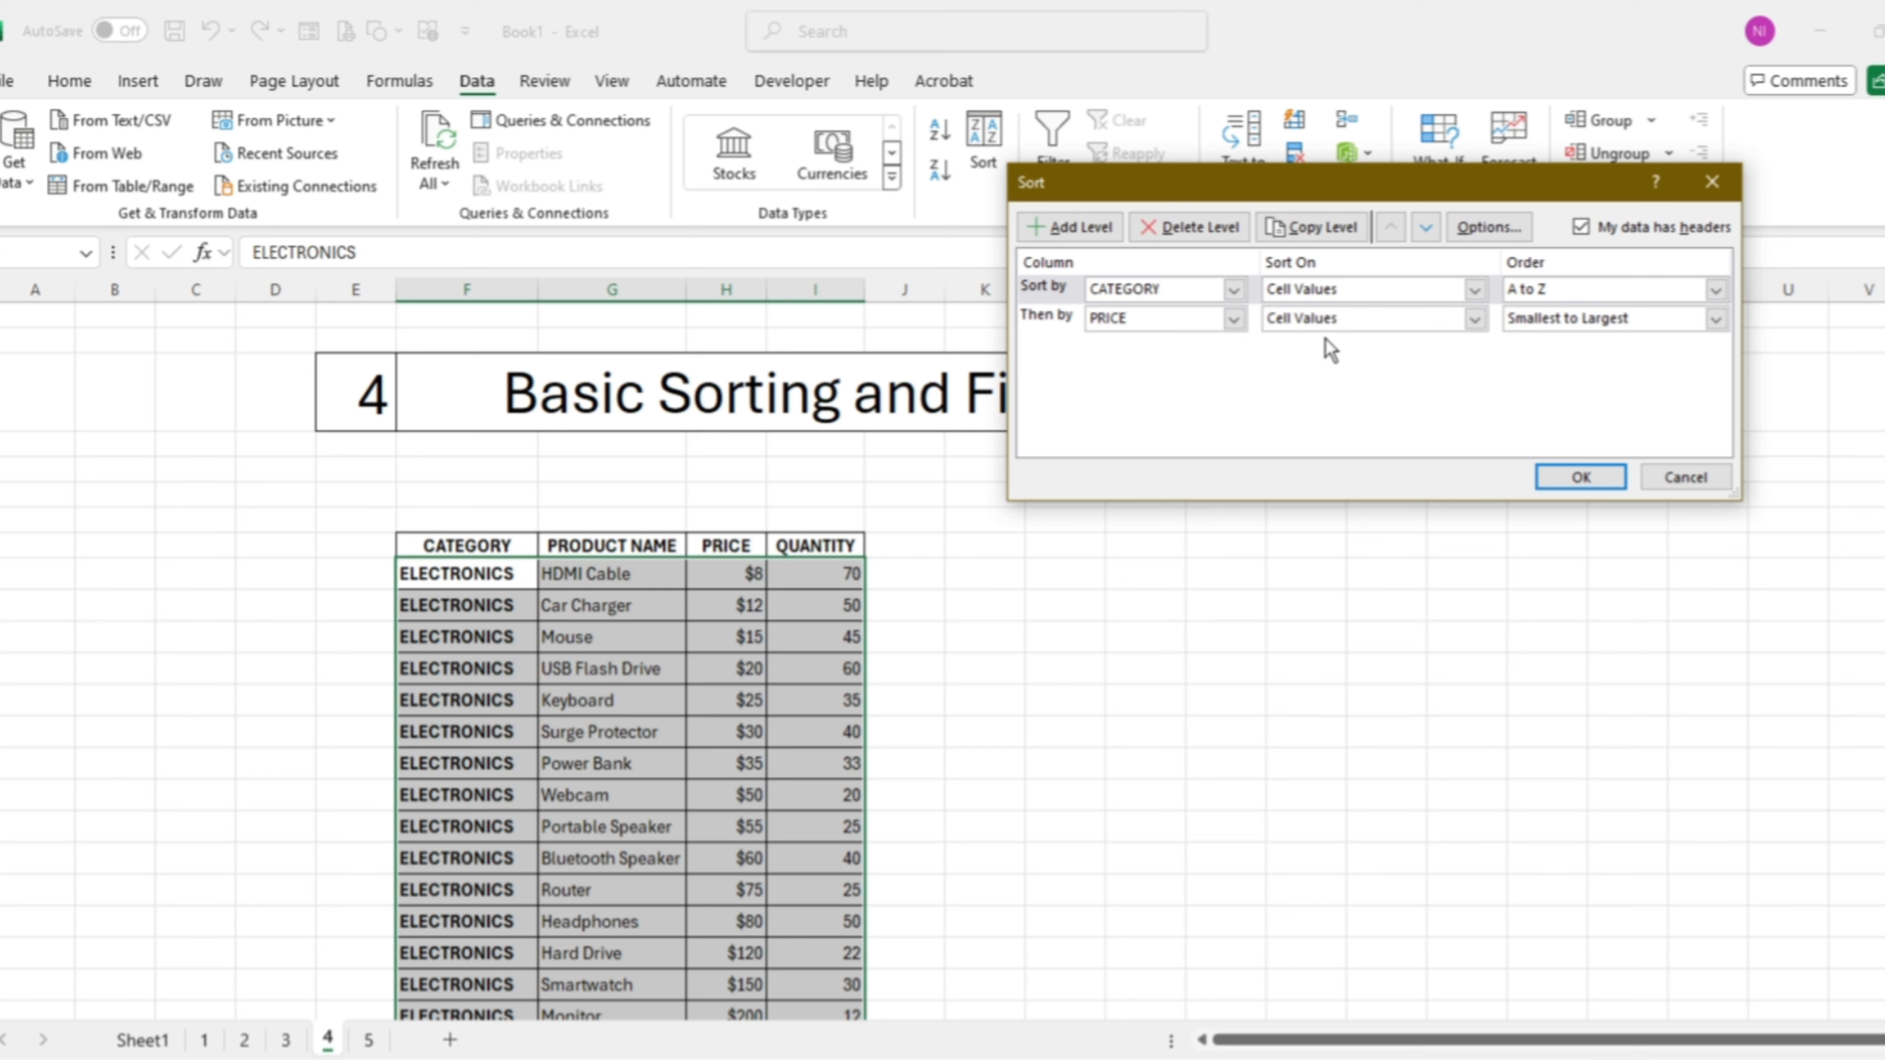
click(1199, 227)
click(1199, 228)
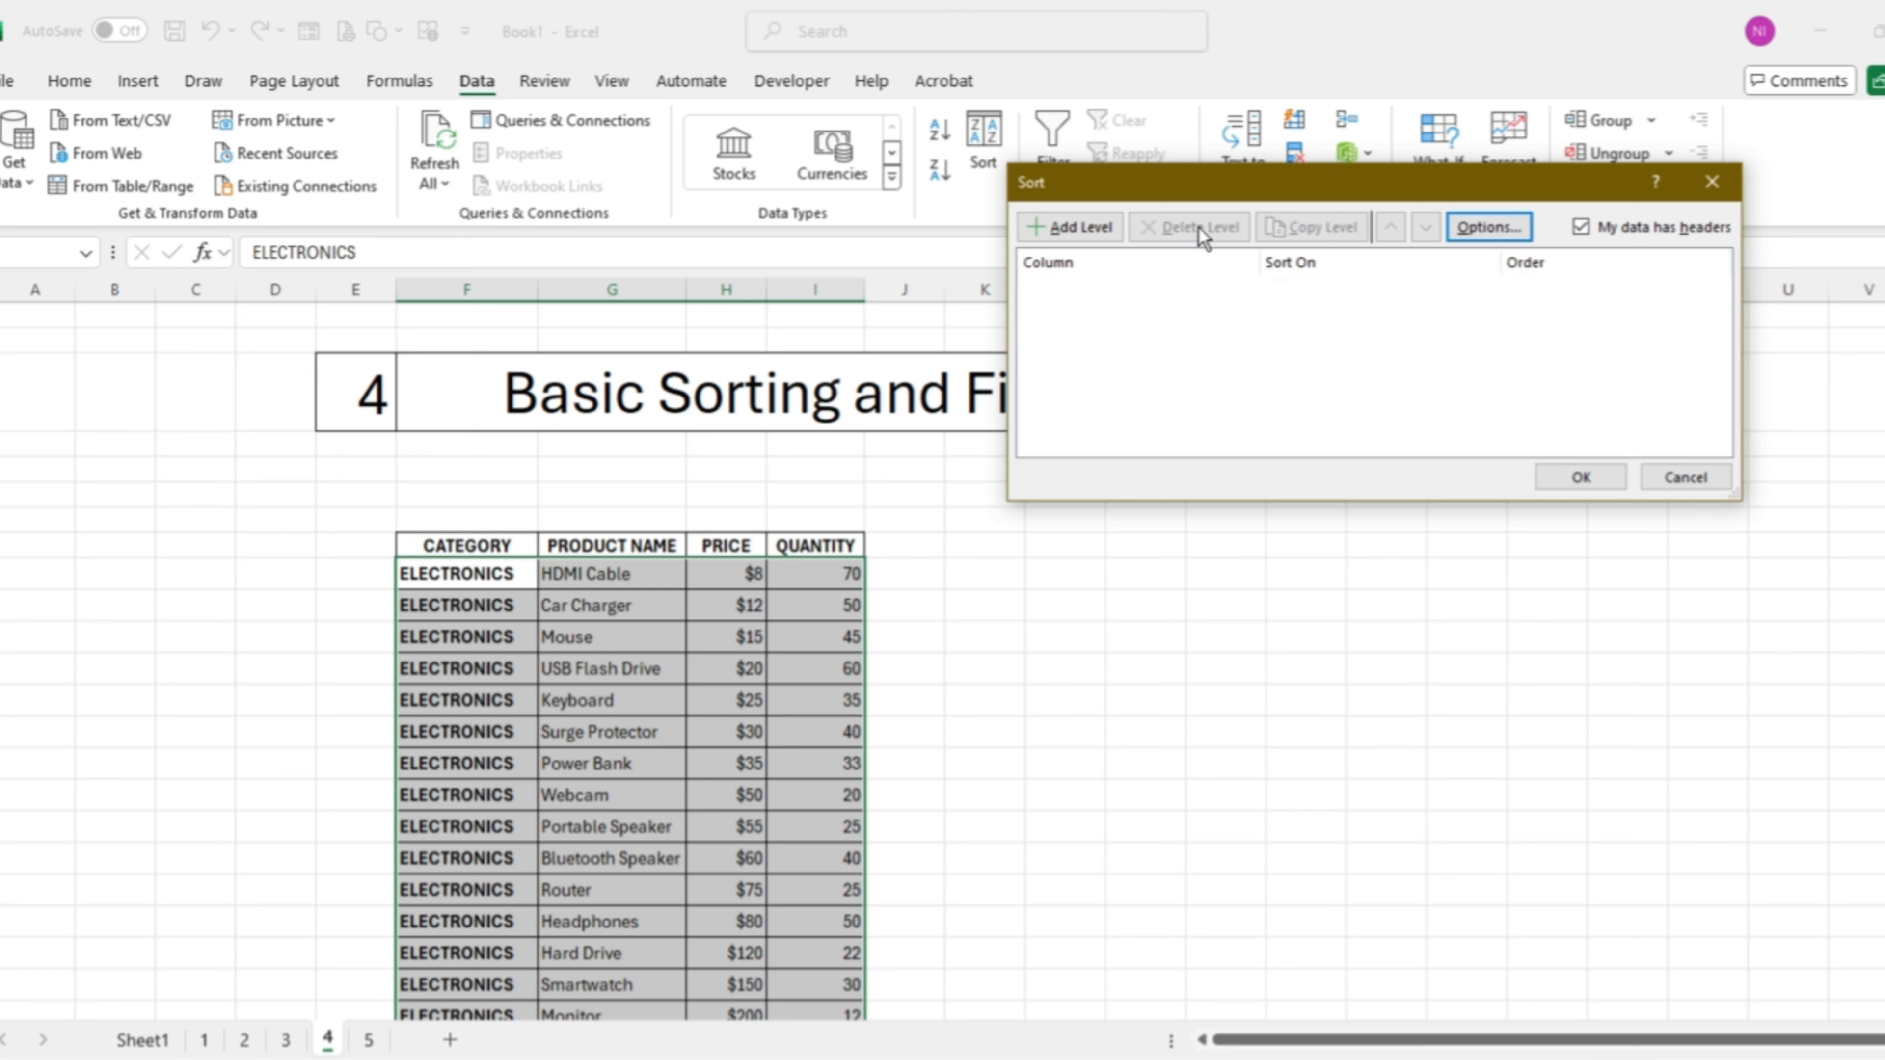
click(1072, 228)
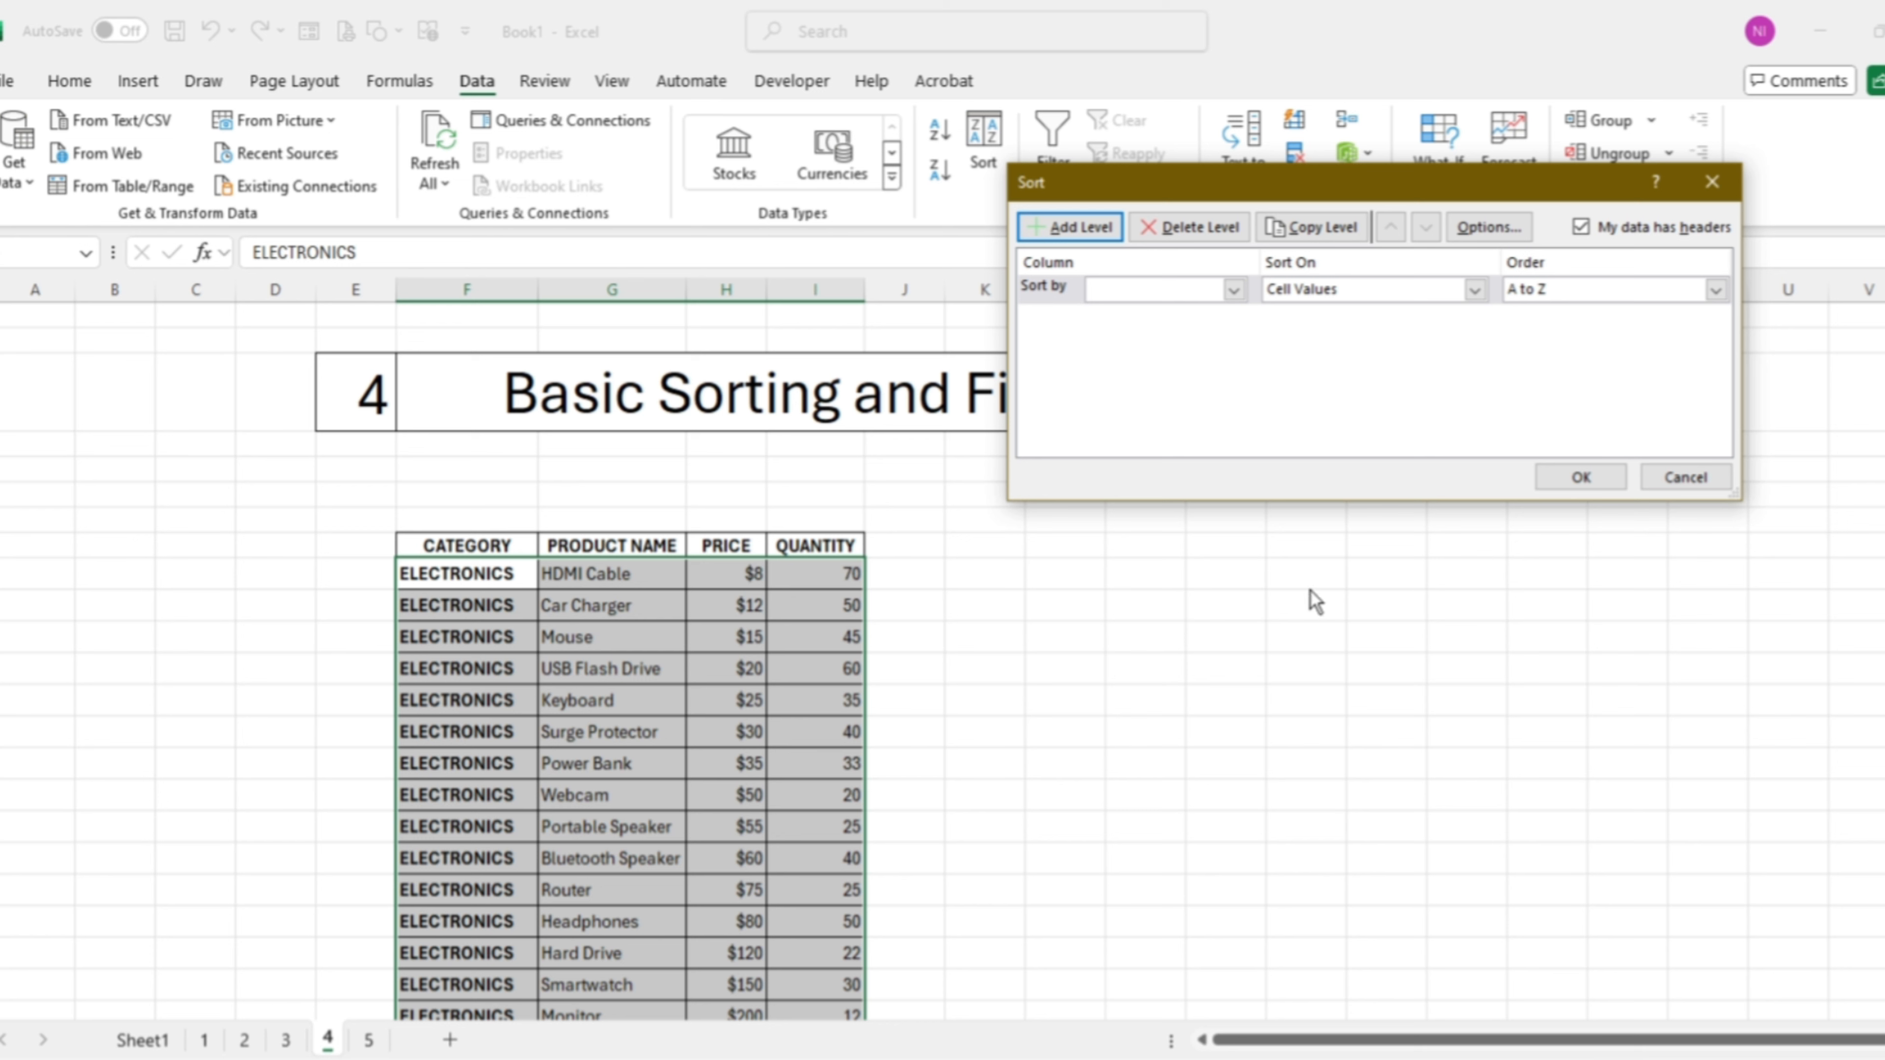
click(1685, 478)
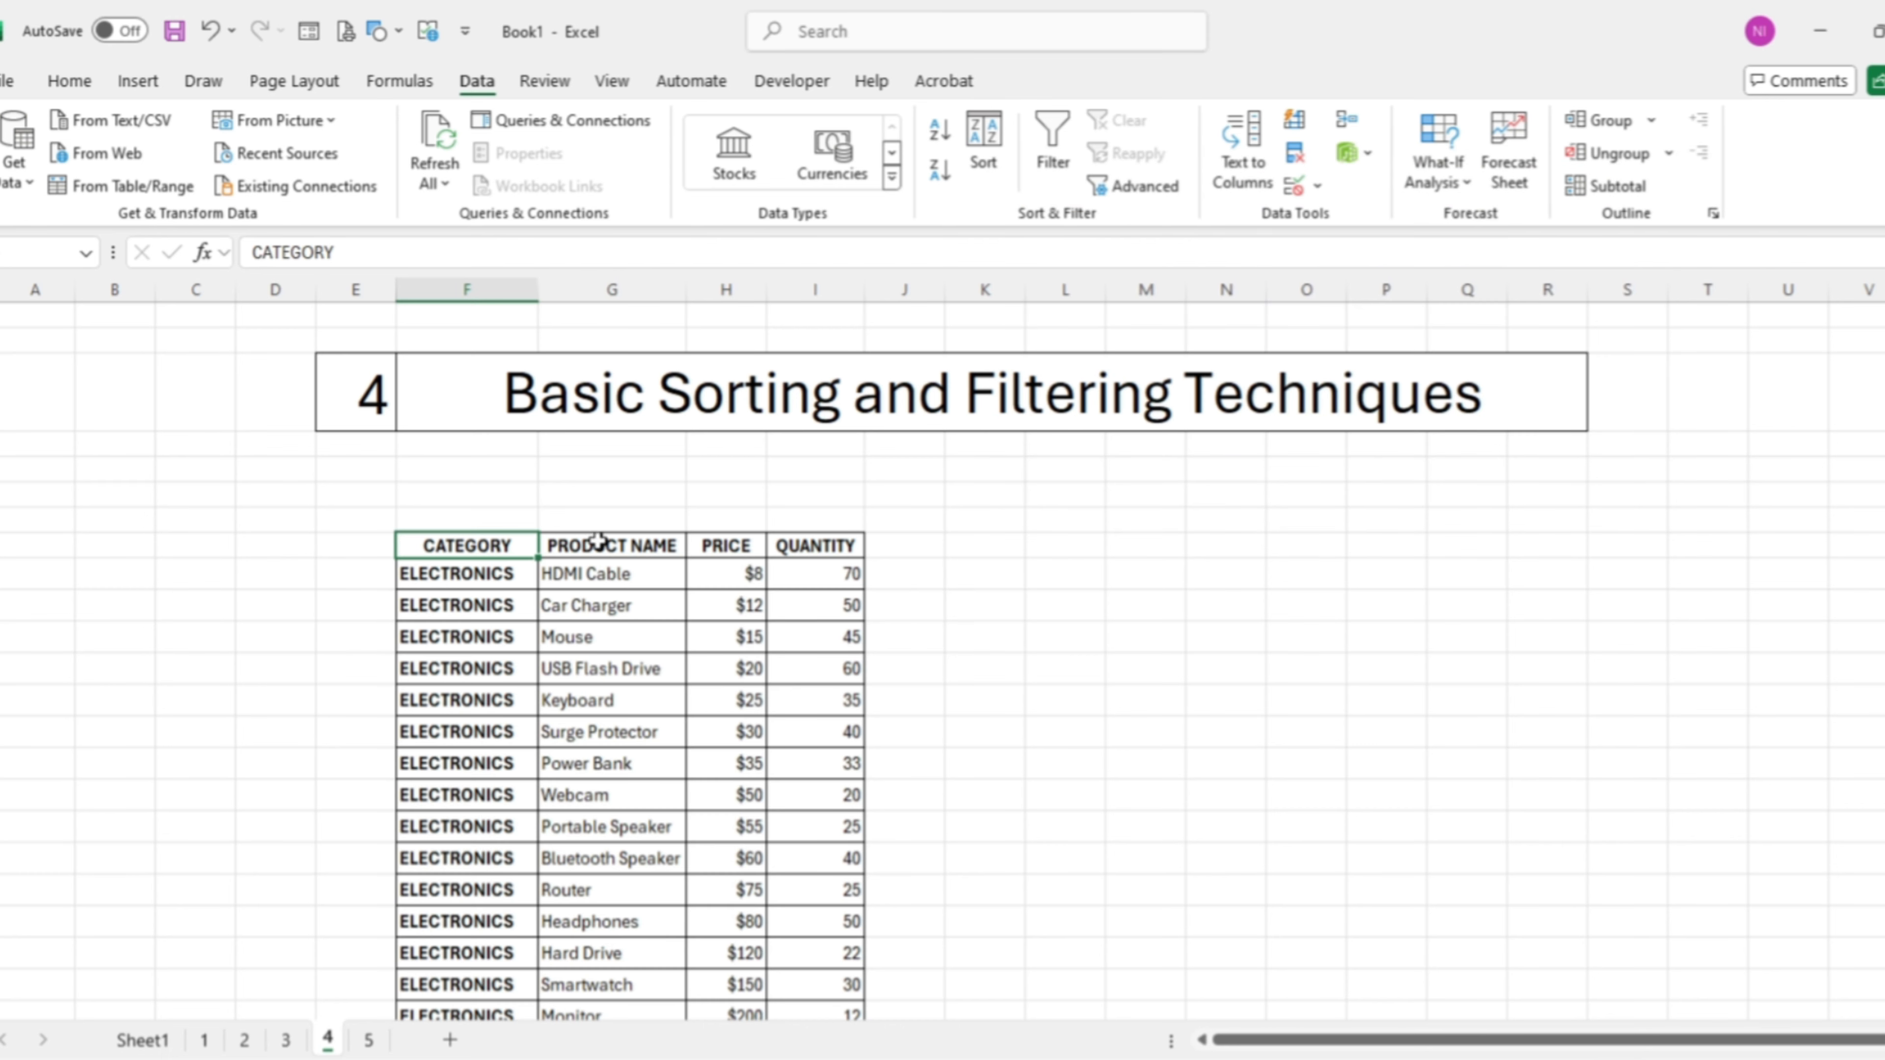
Step: Turn on filtering for the product table's header row
click(486, 575)
click(503, 546)
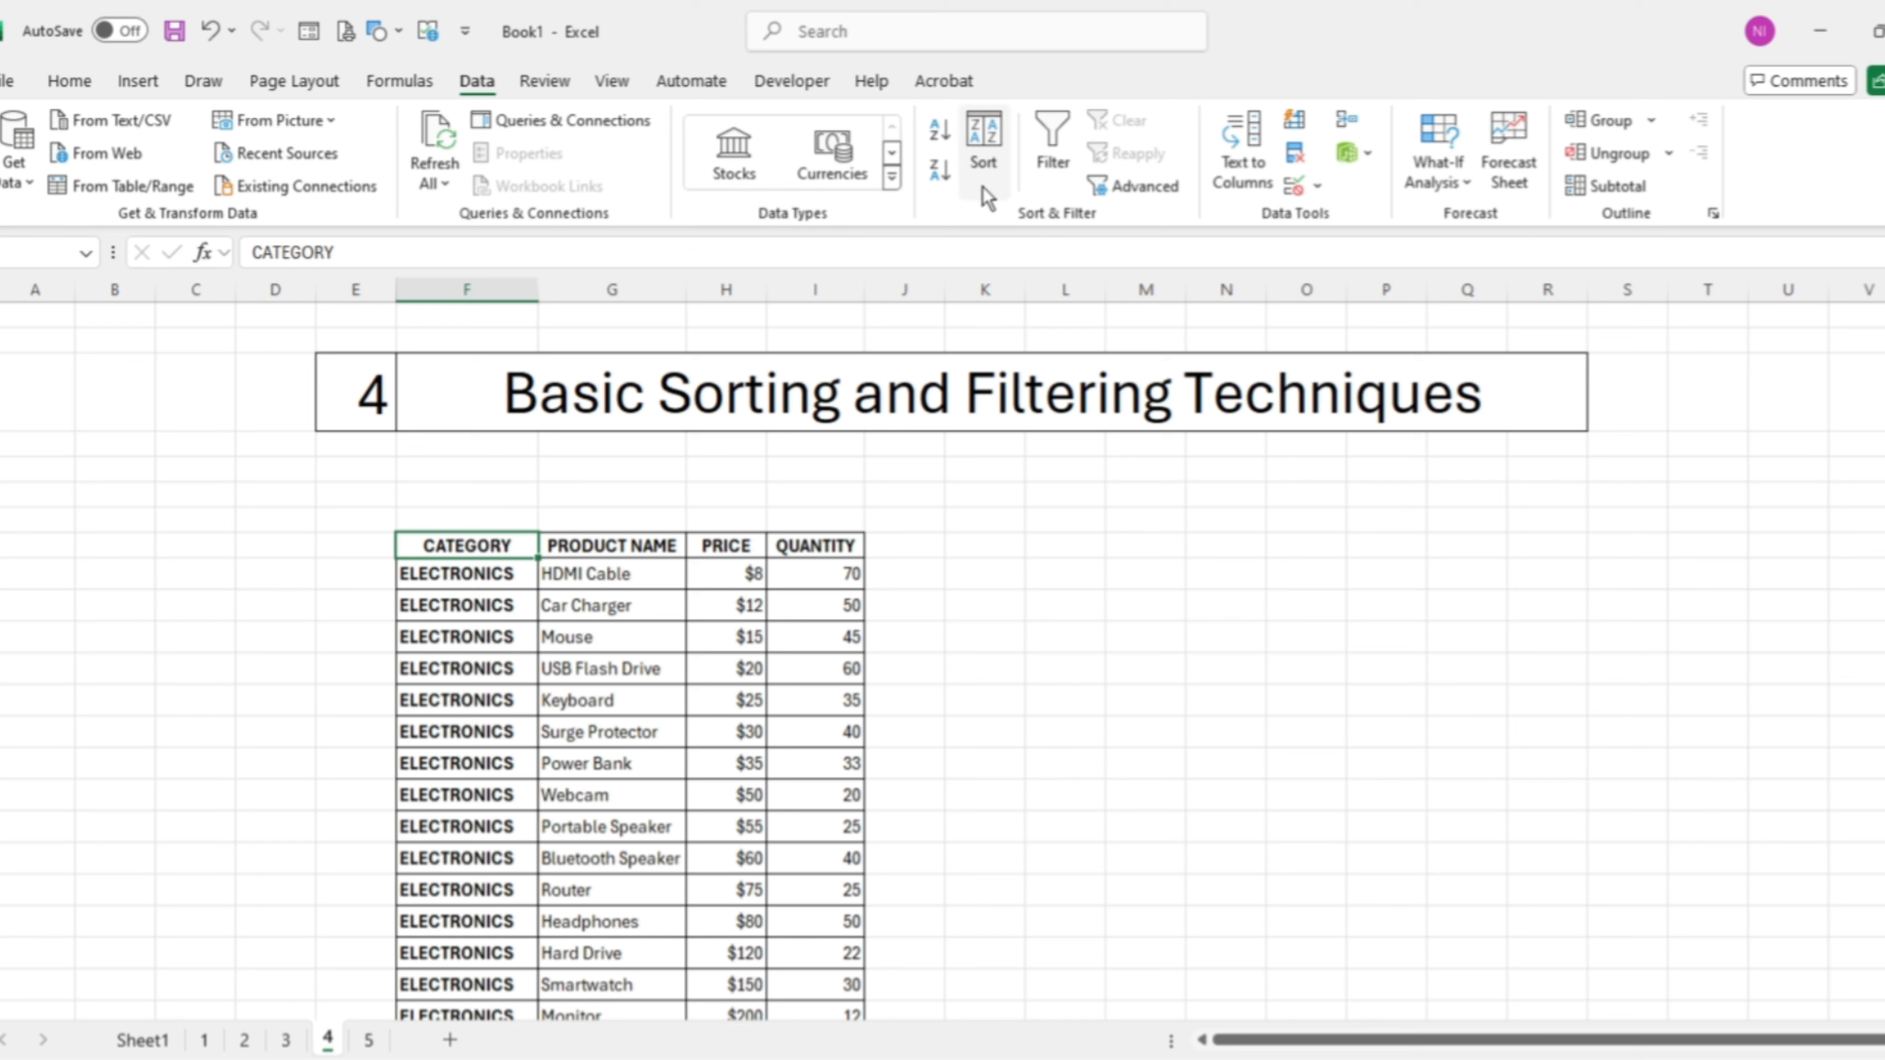
click(1065, 139)
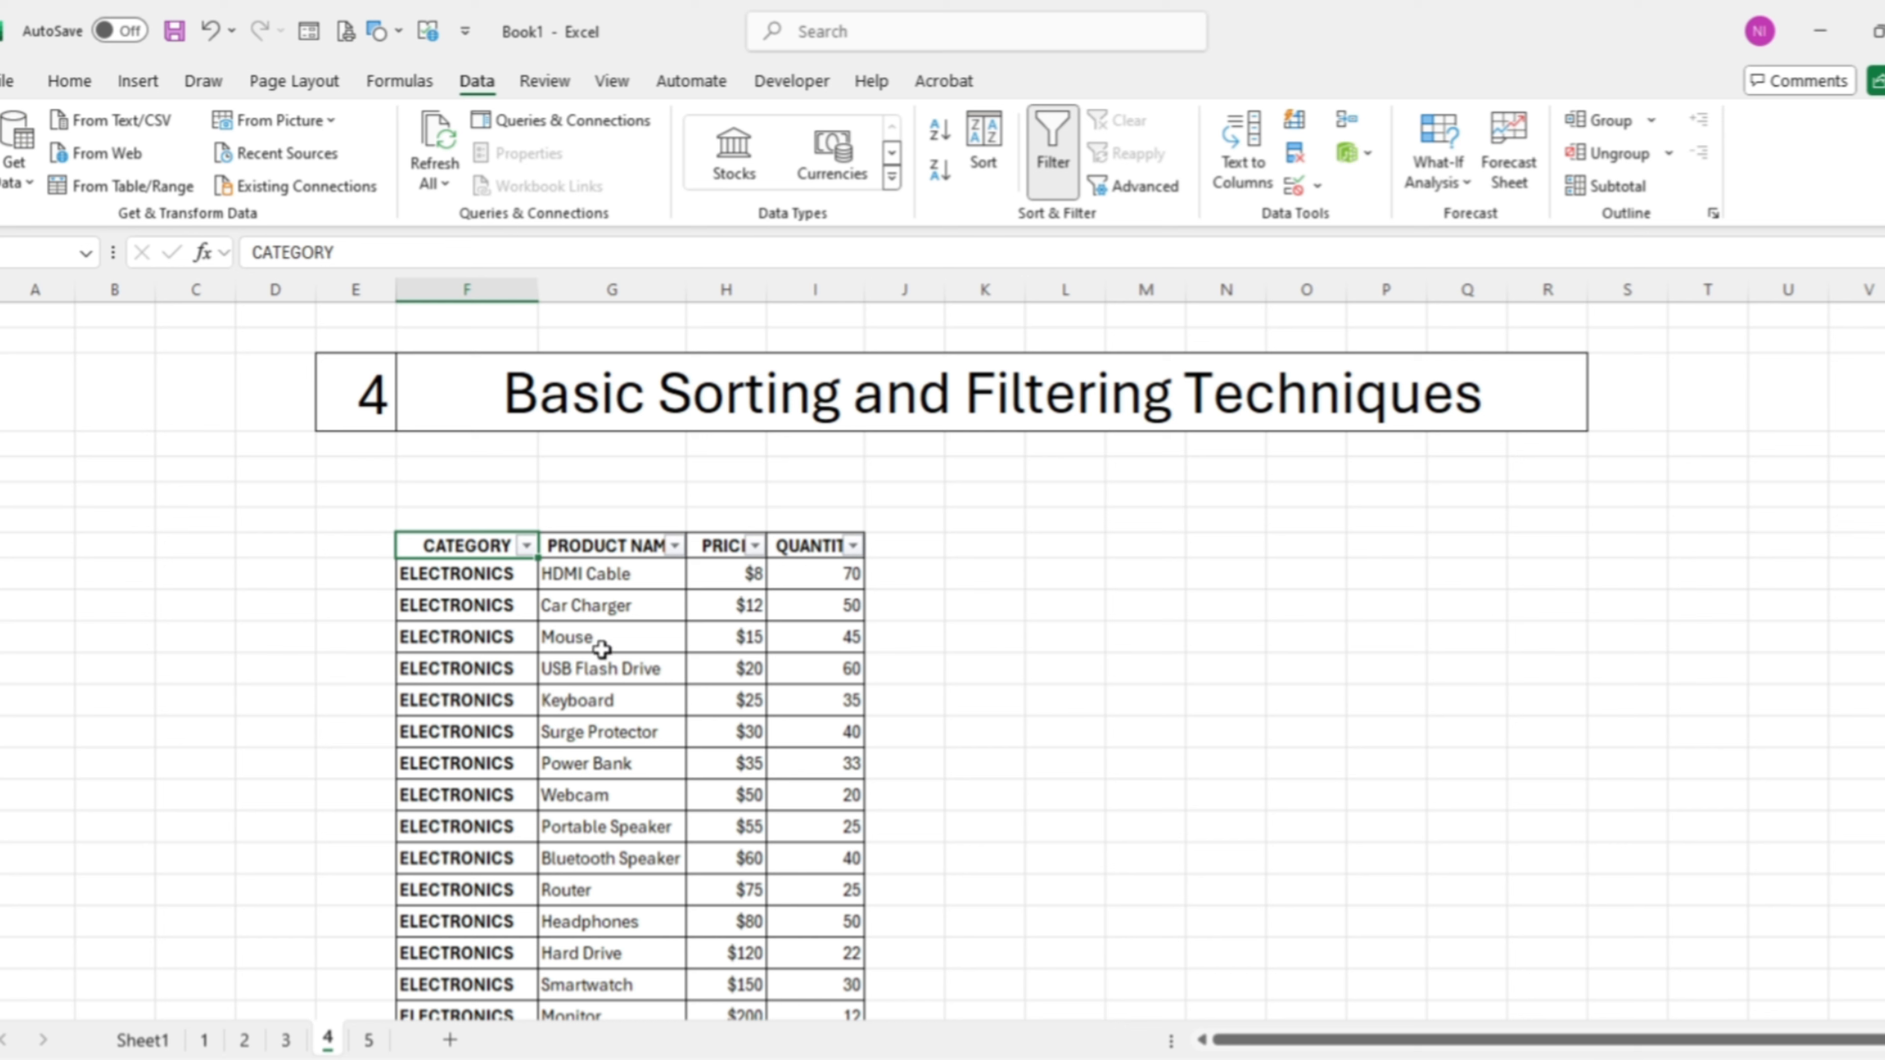
Step: Filter the product table's CATEGORY column to show only FRUITS
click(526, 546)
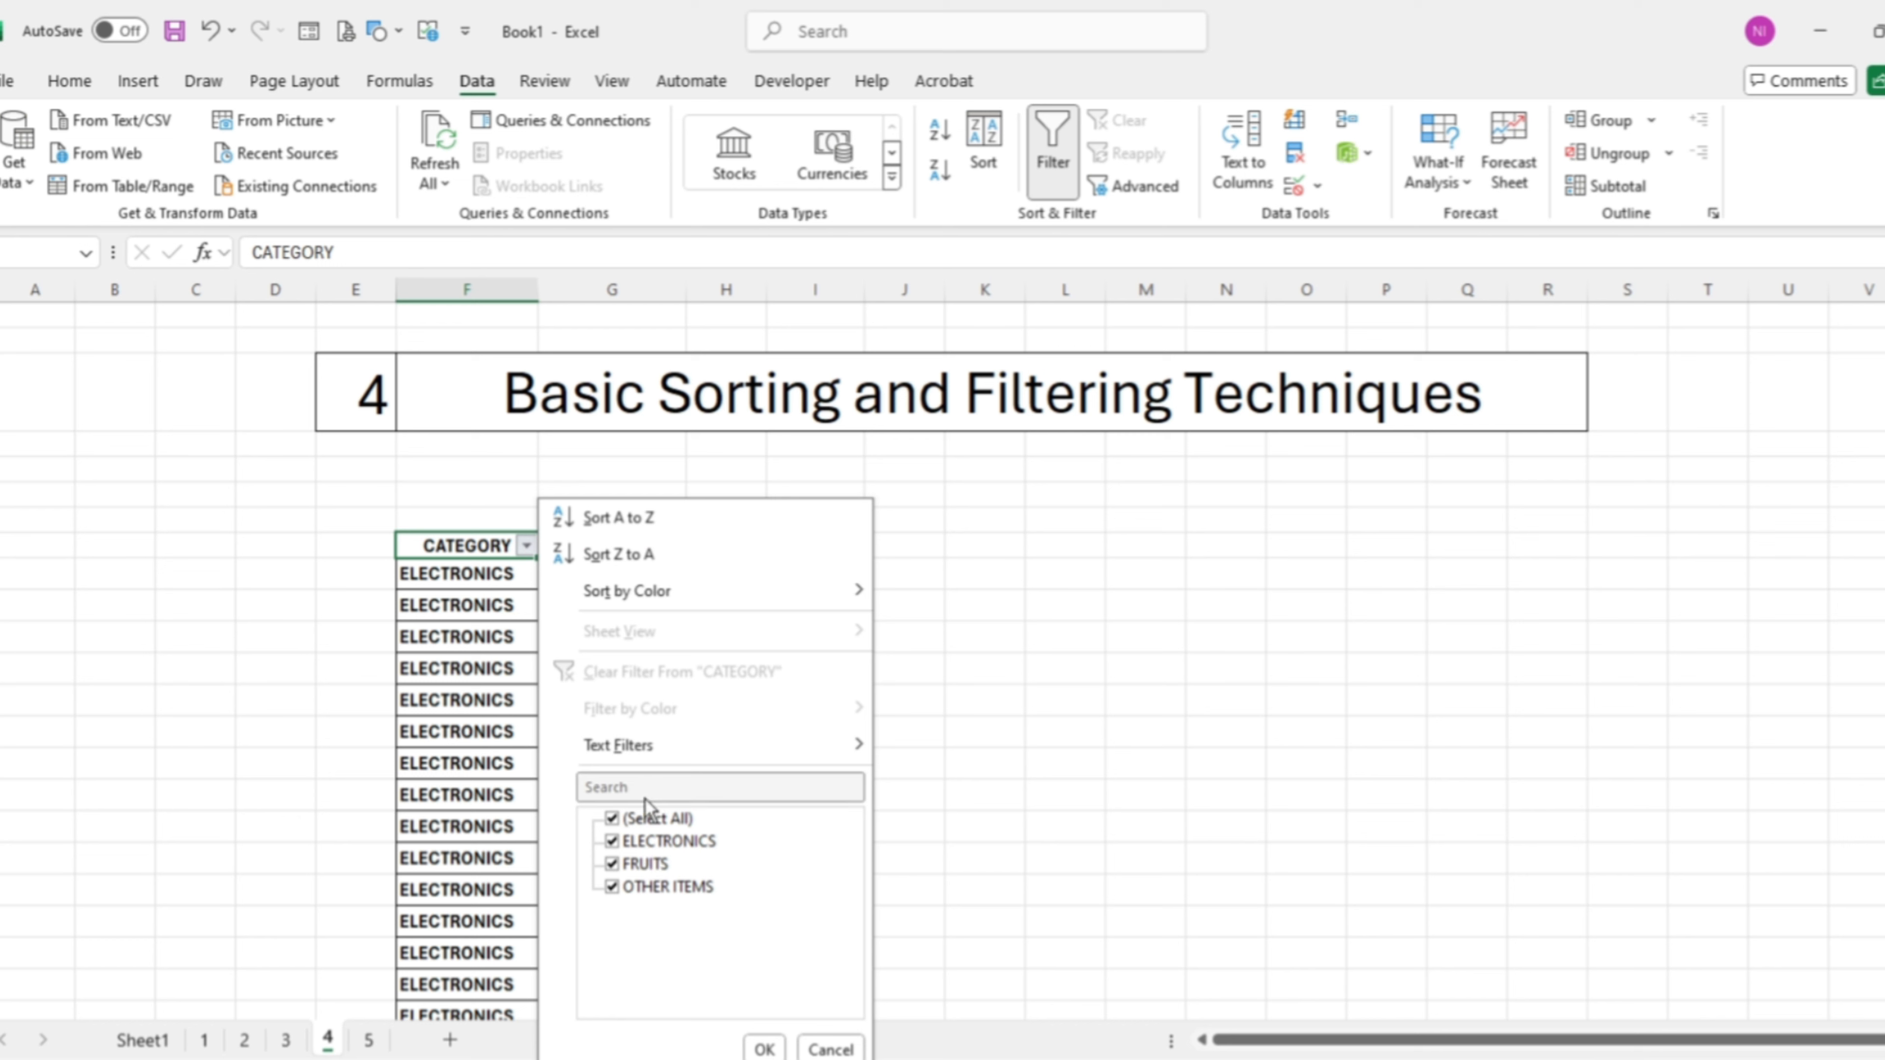
click(612, 819)
click(612, 864)
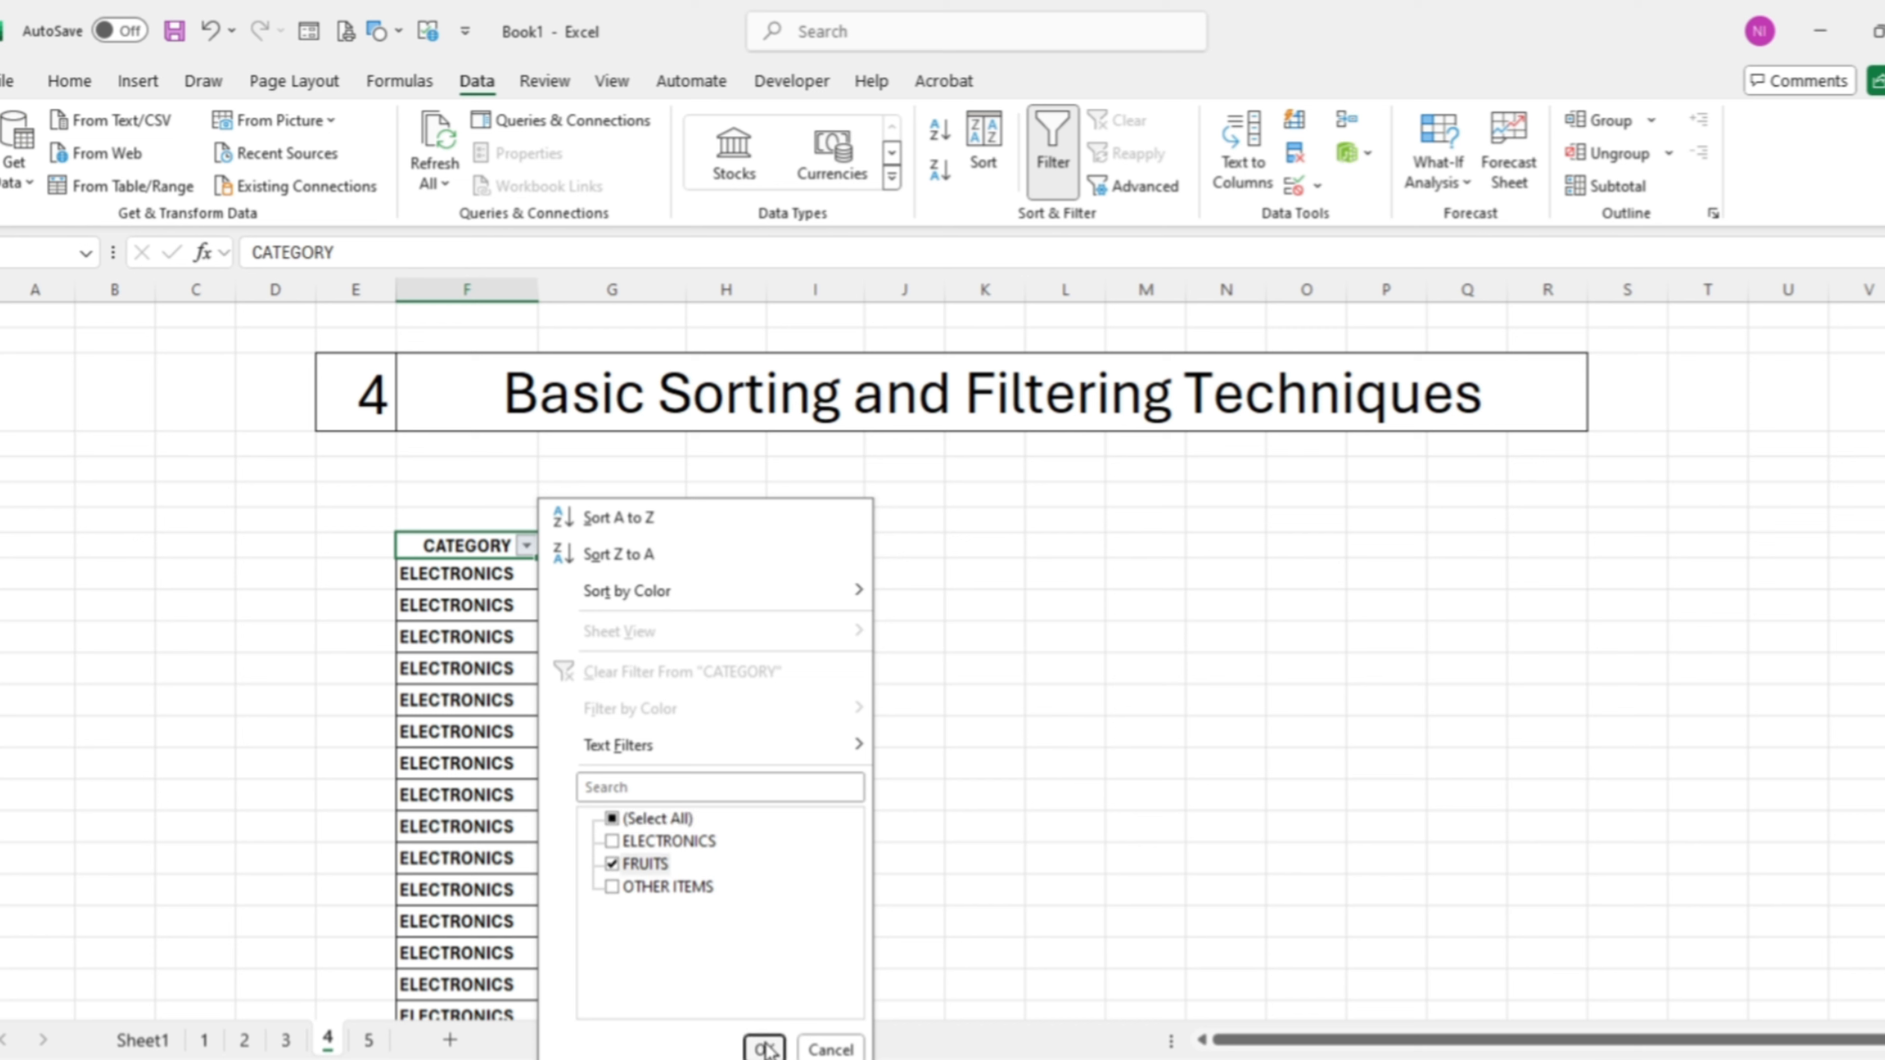
click(765, 1048)
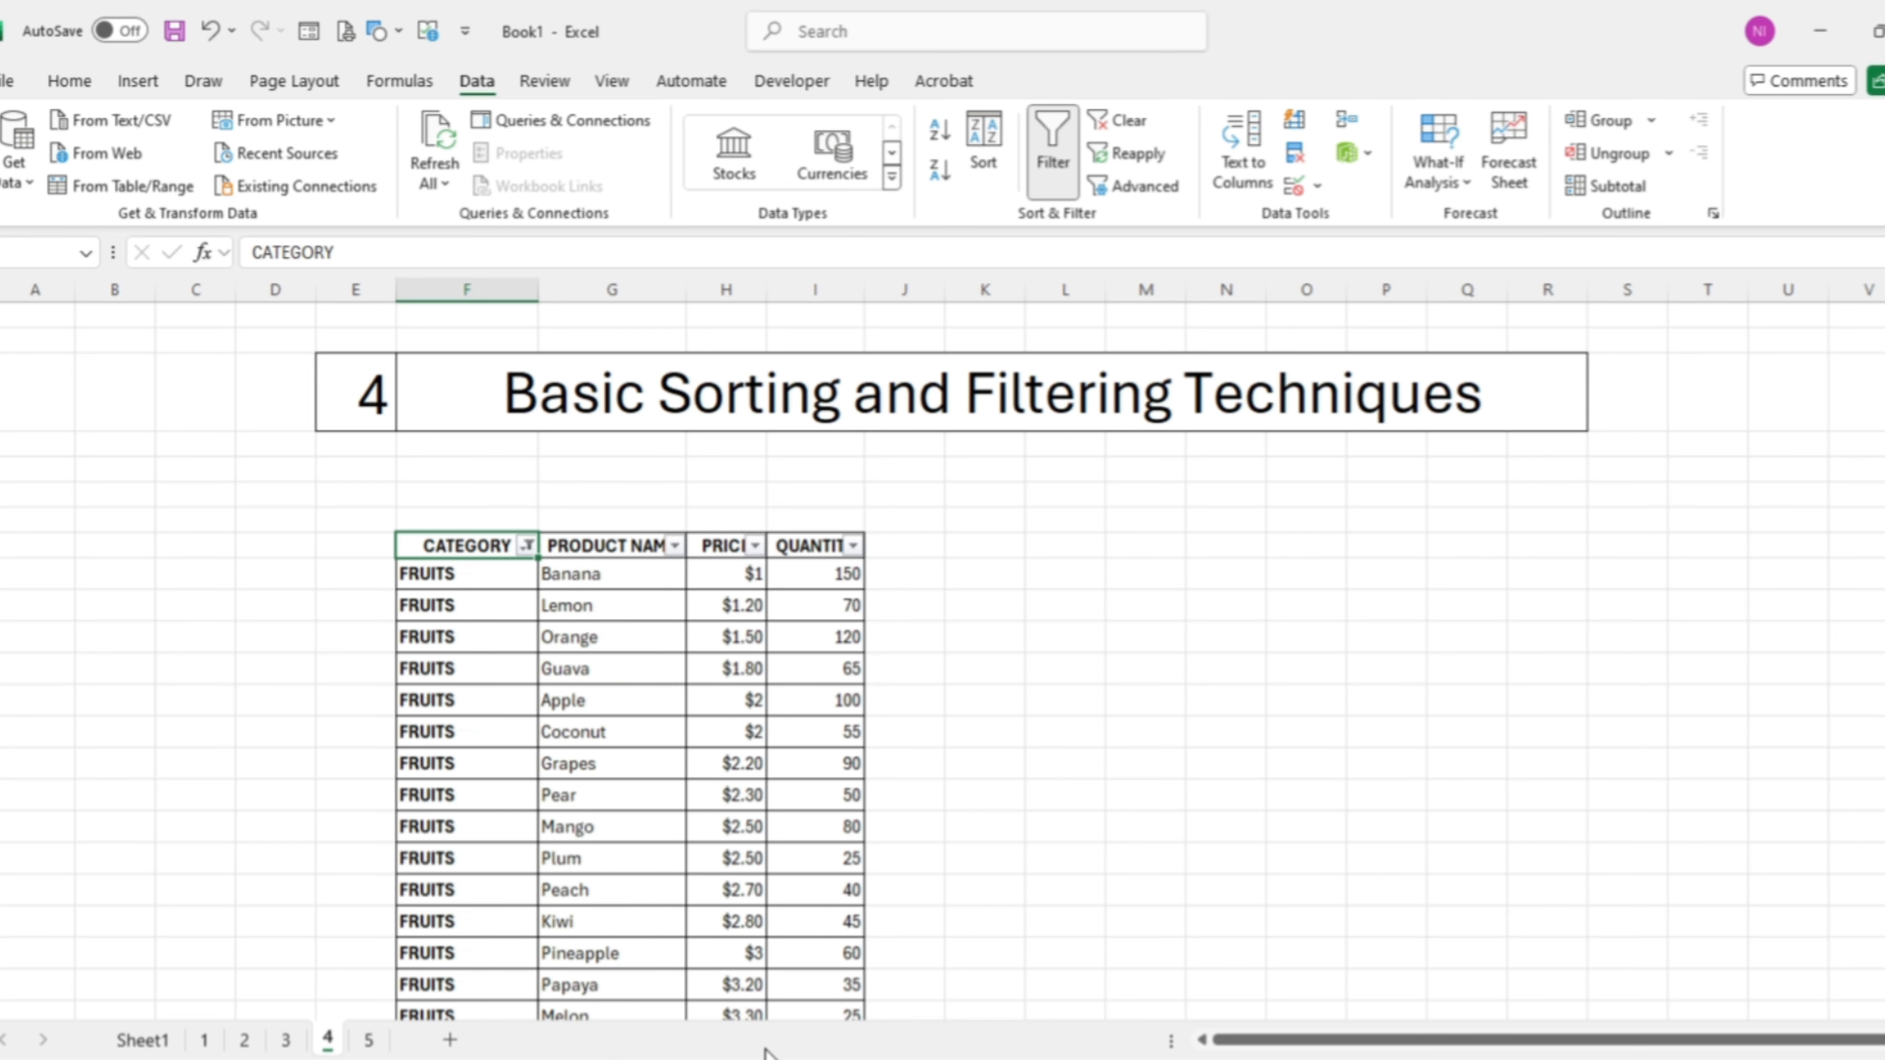
click(941, 724)
click(951, 724)
click(910, 616)
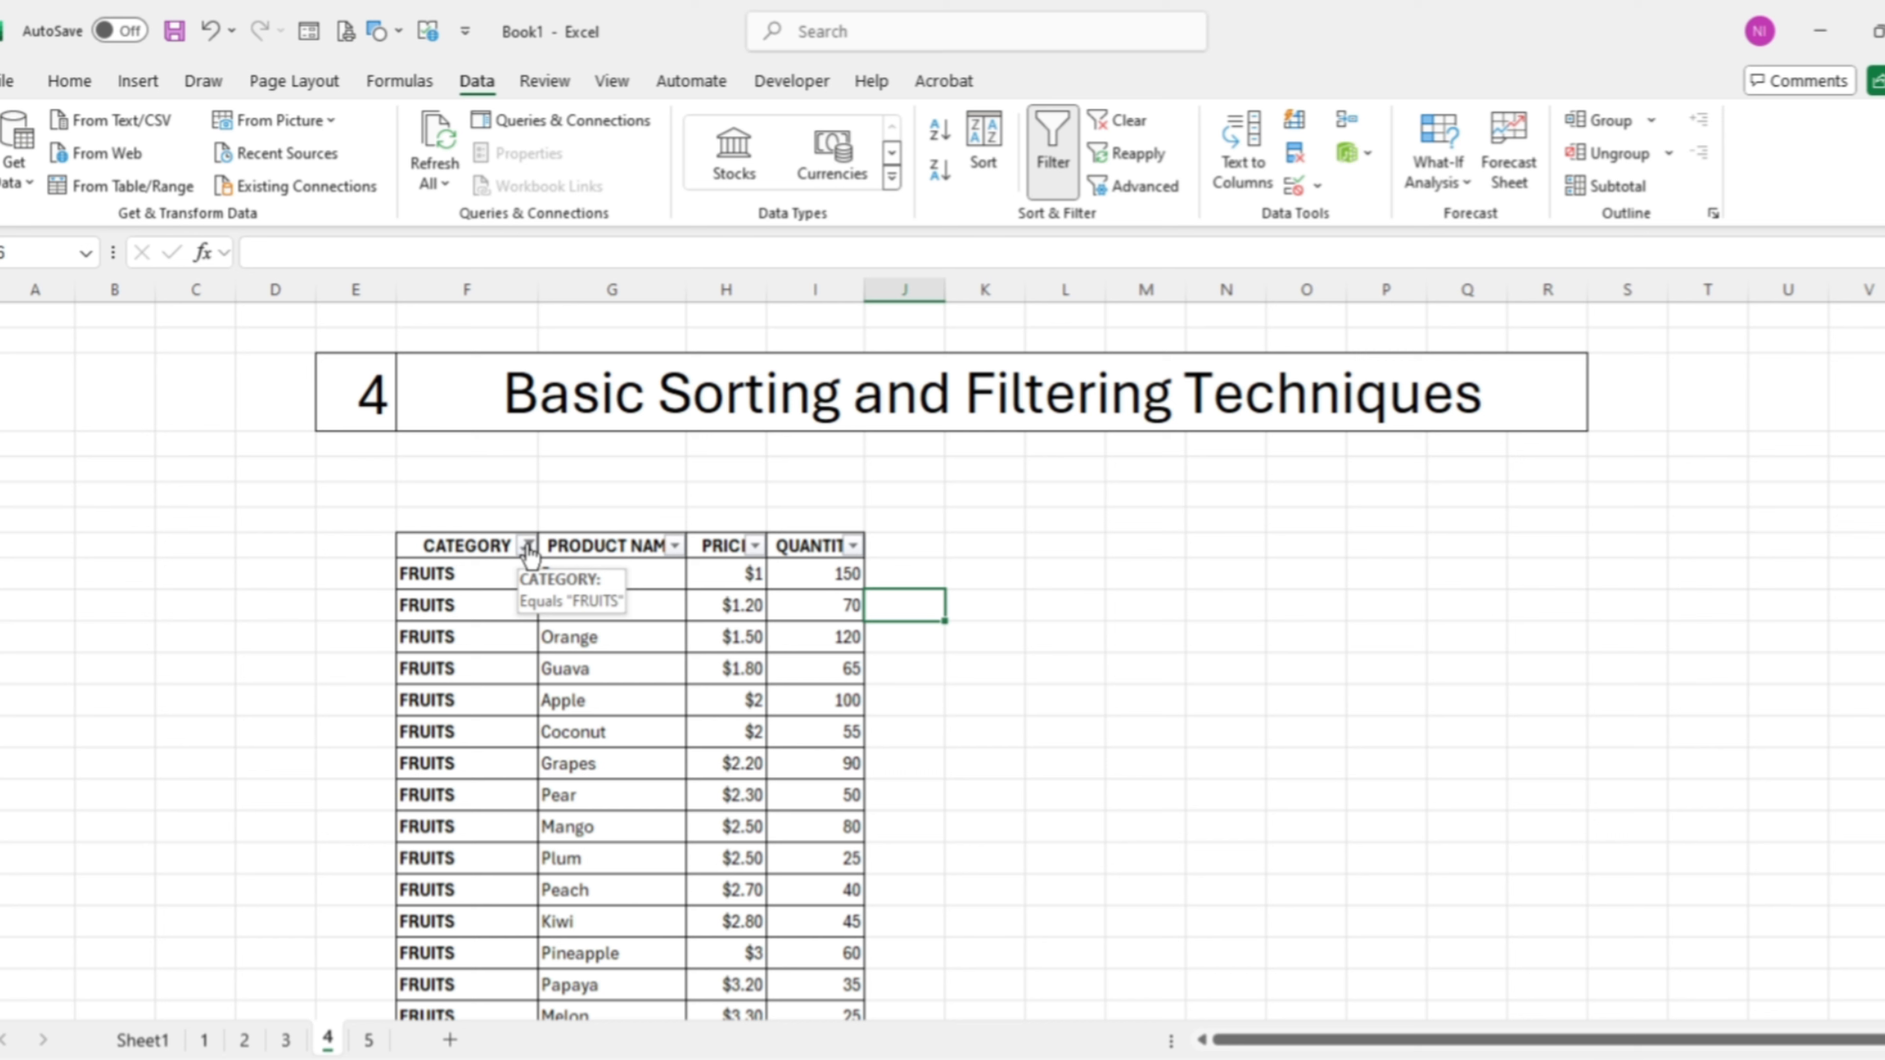
Step: Examine the number filter options available for the PRICE column, leaving its filter unset
click(755, 546)
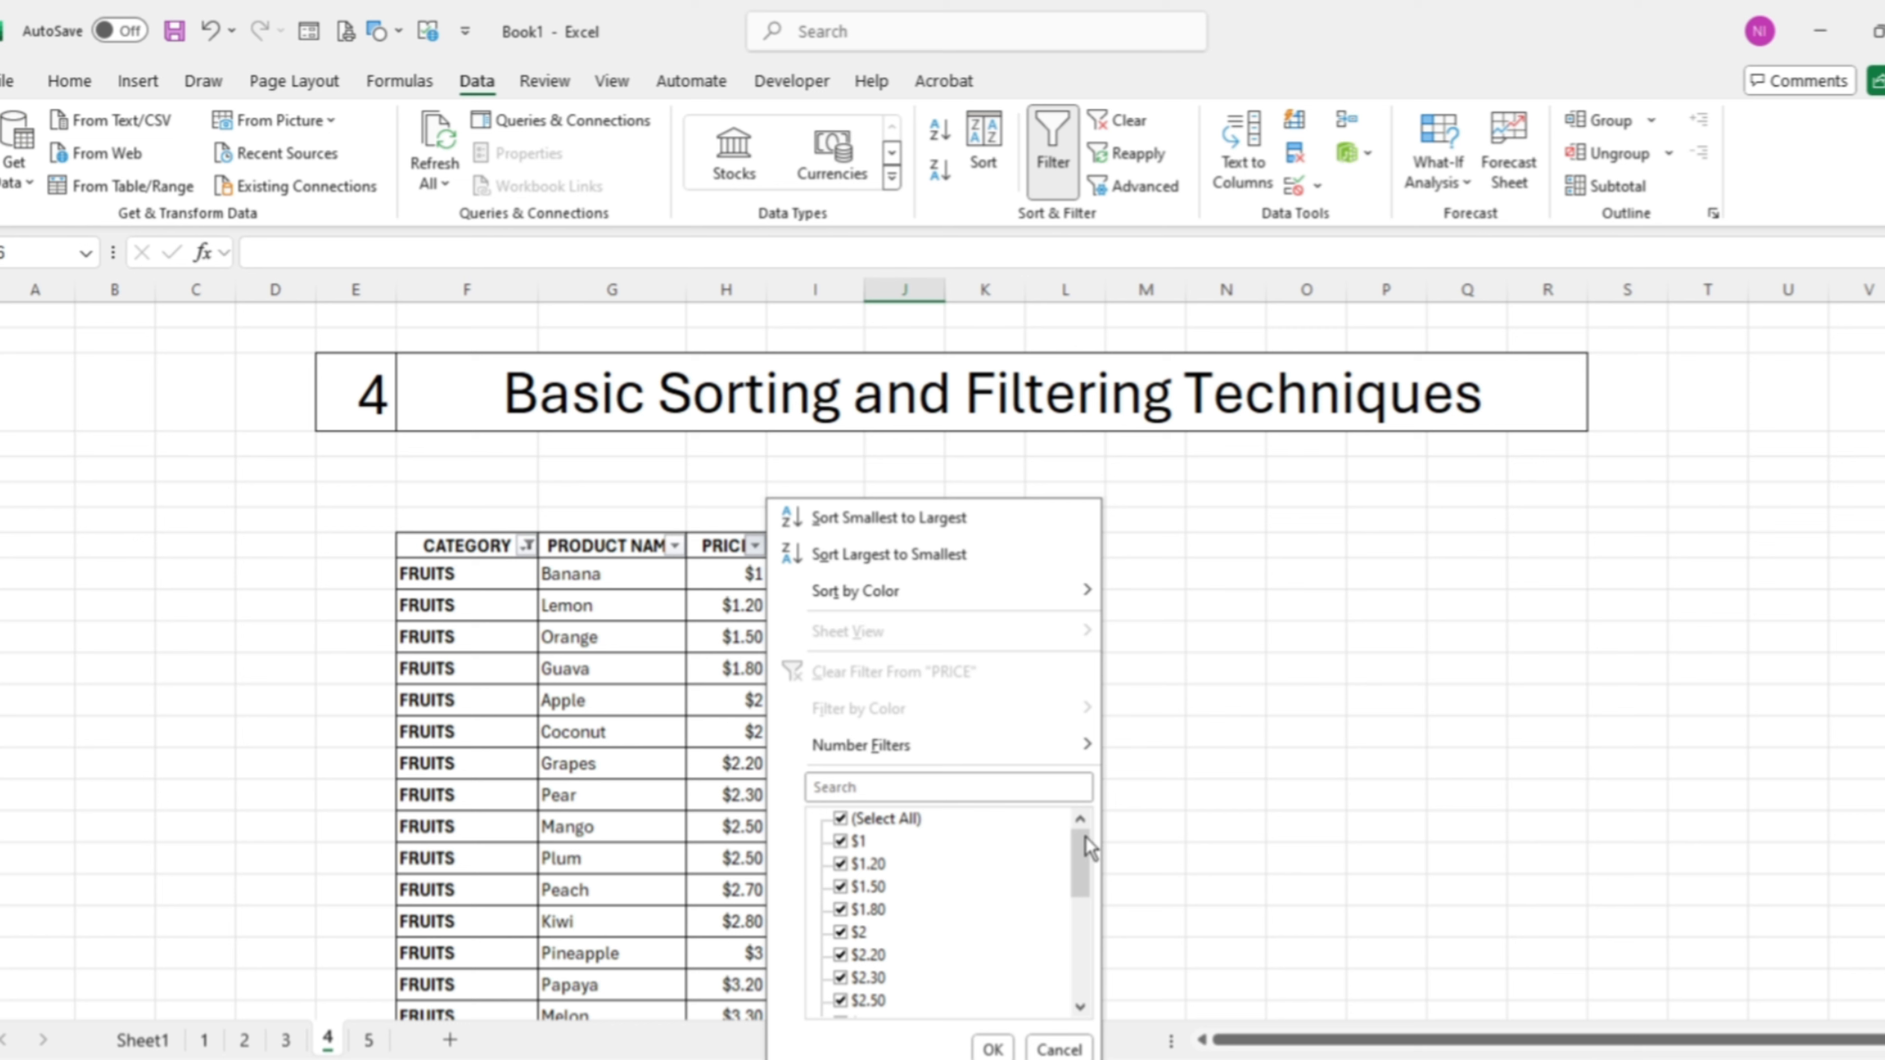
mouse_move(1049, 737)
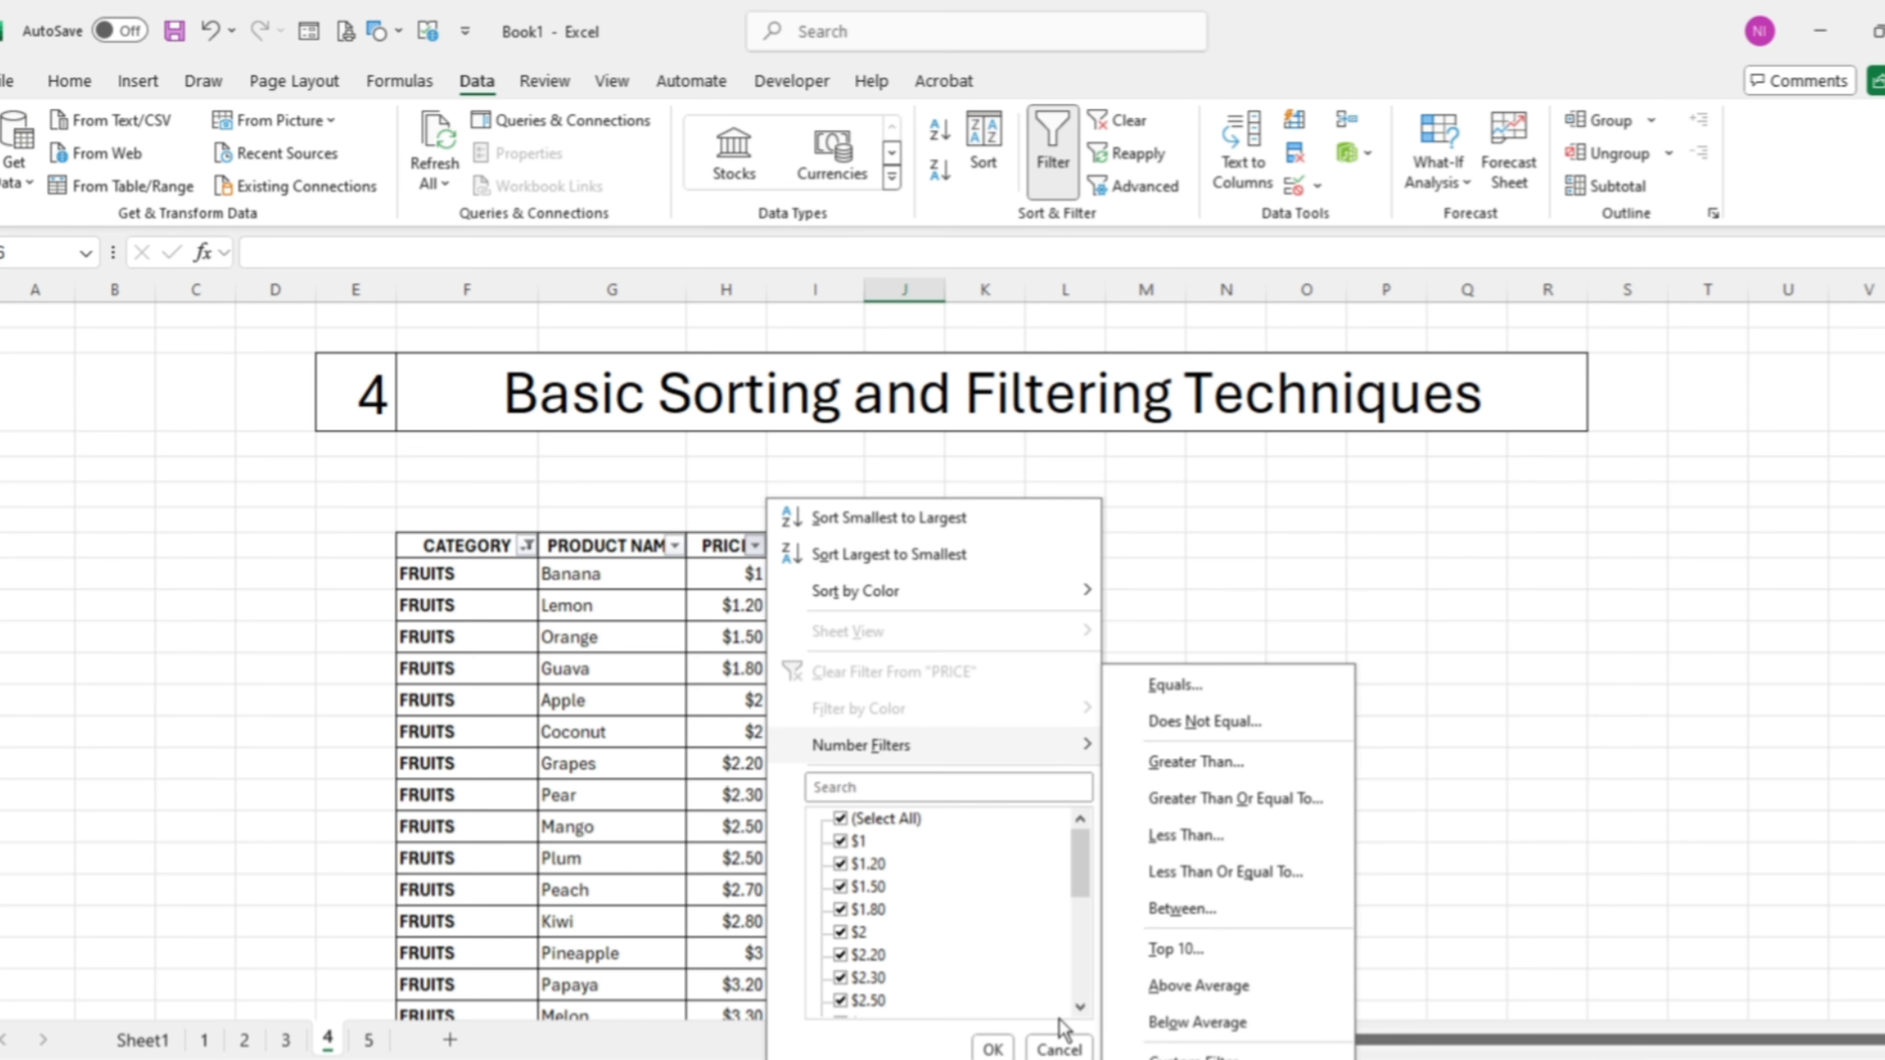
click(276, 627)
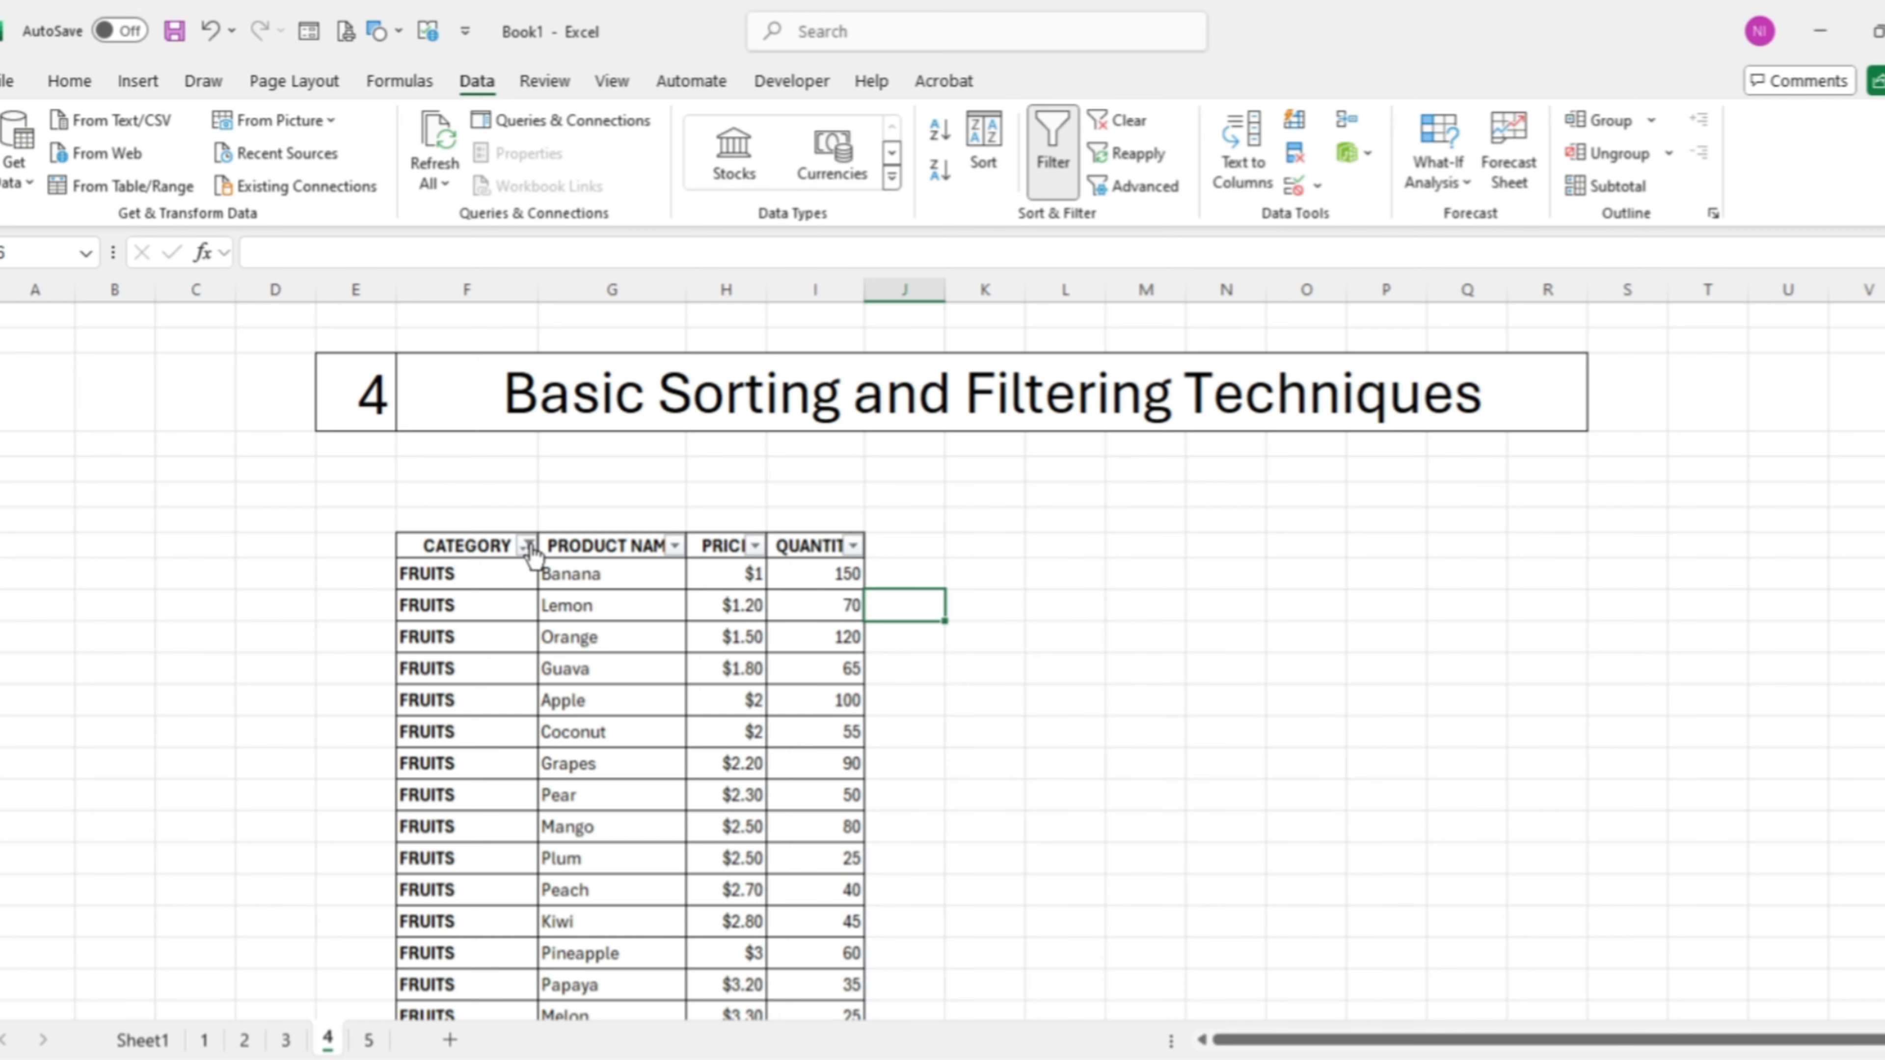
Step: Turn off filtering for the product table so every category's rows are listed
click(527, 547)
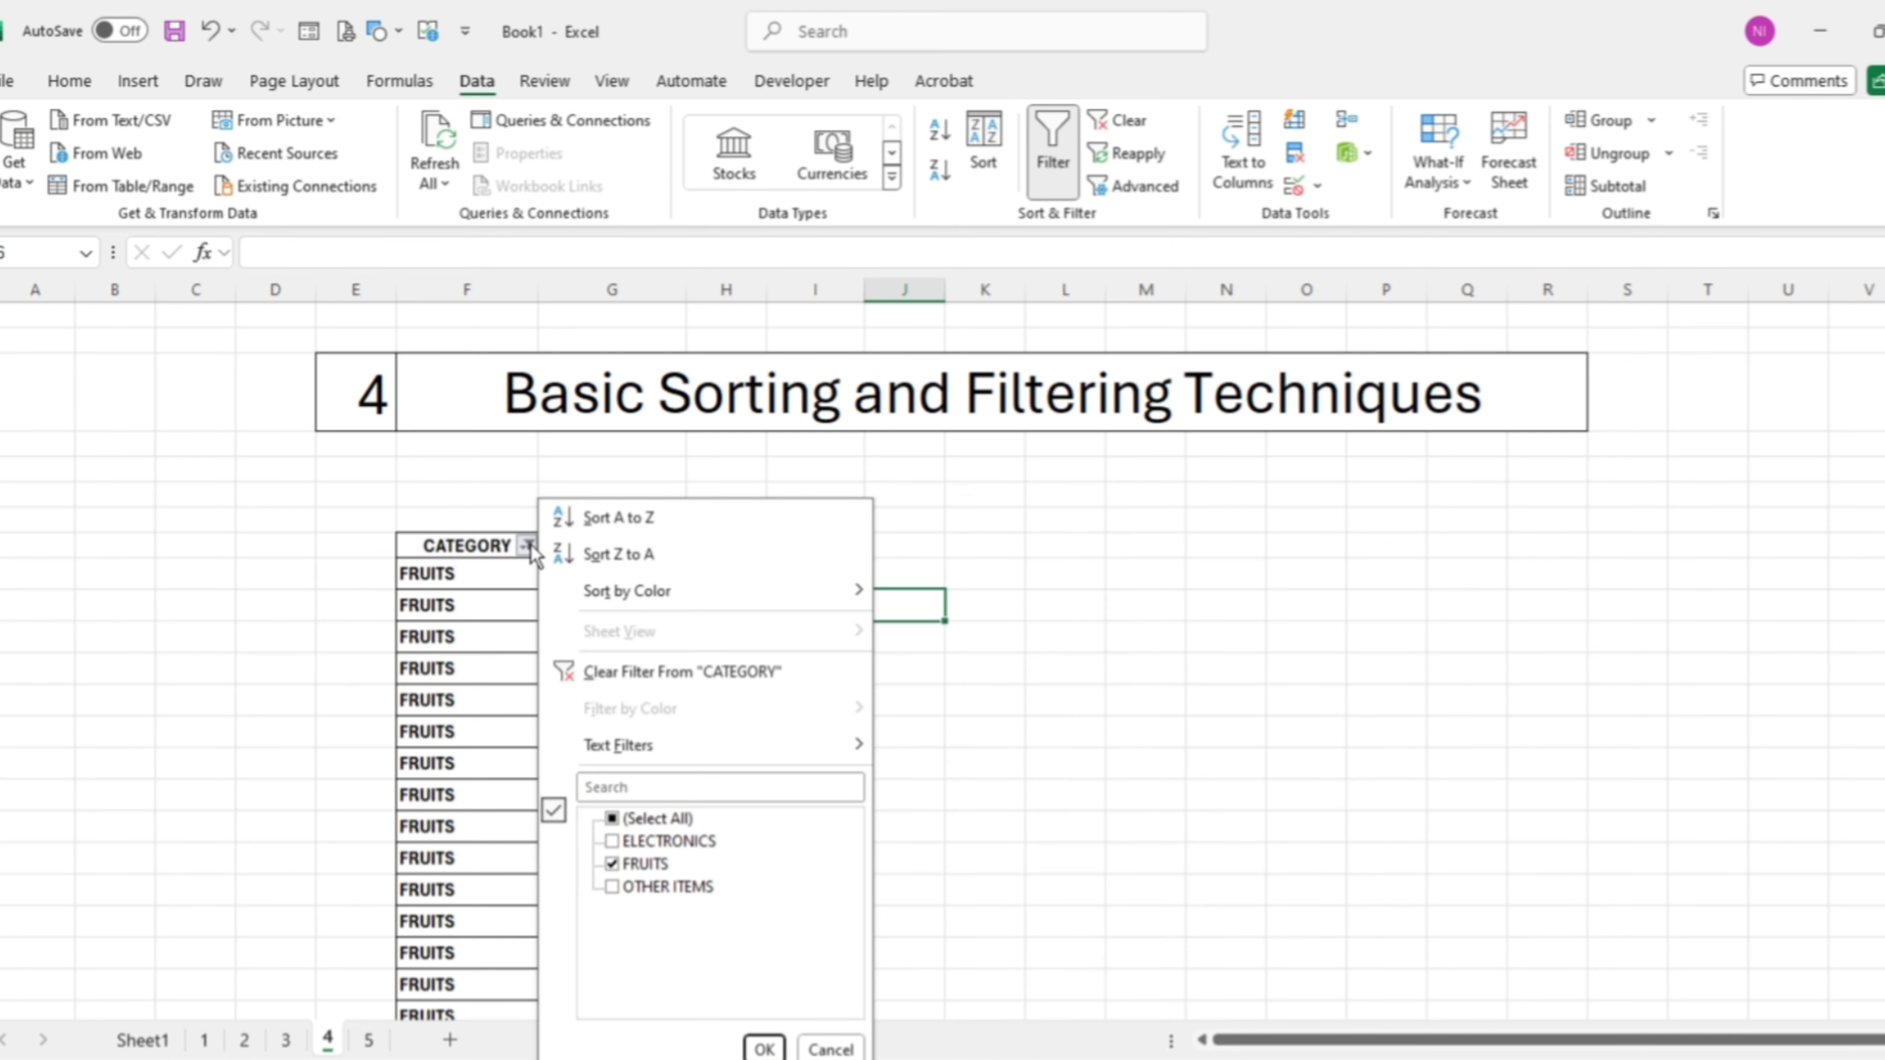
click(1051, 152)
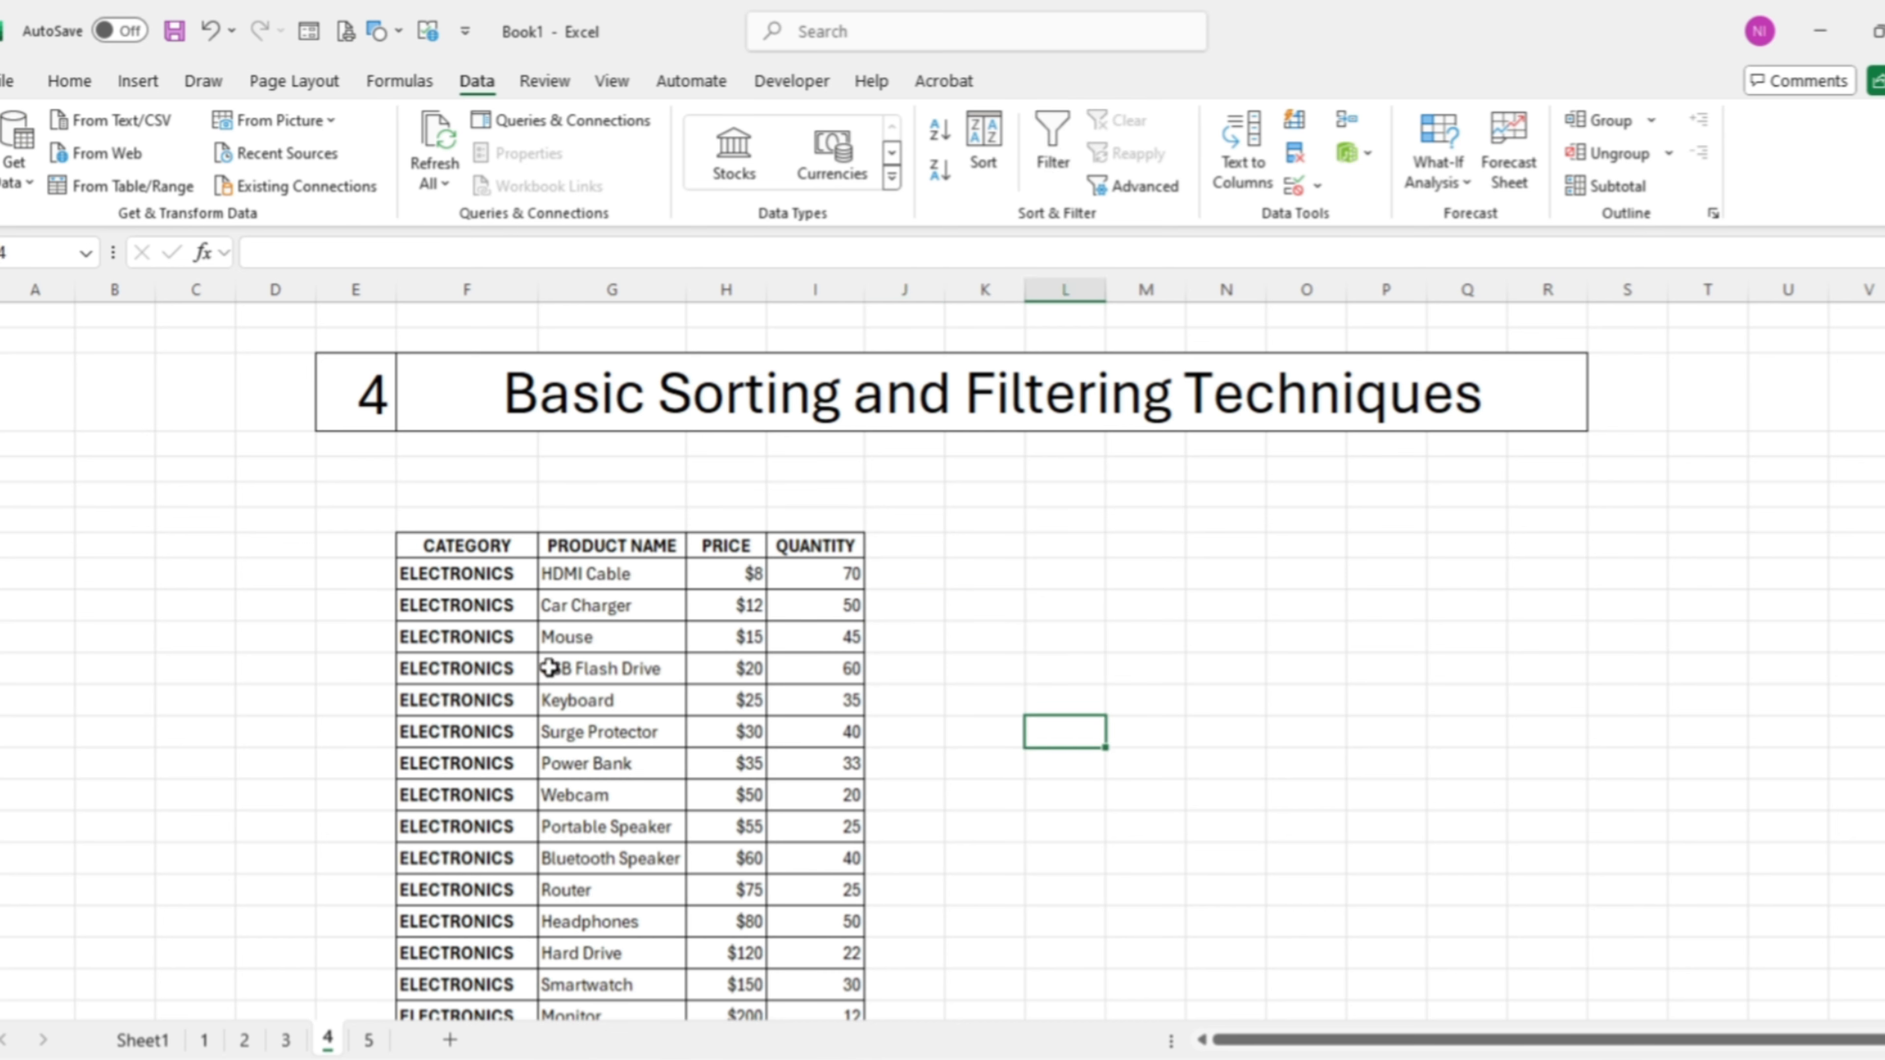
click(509, 669)
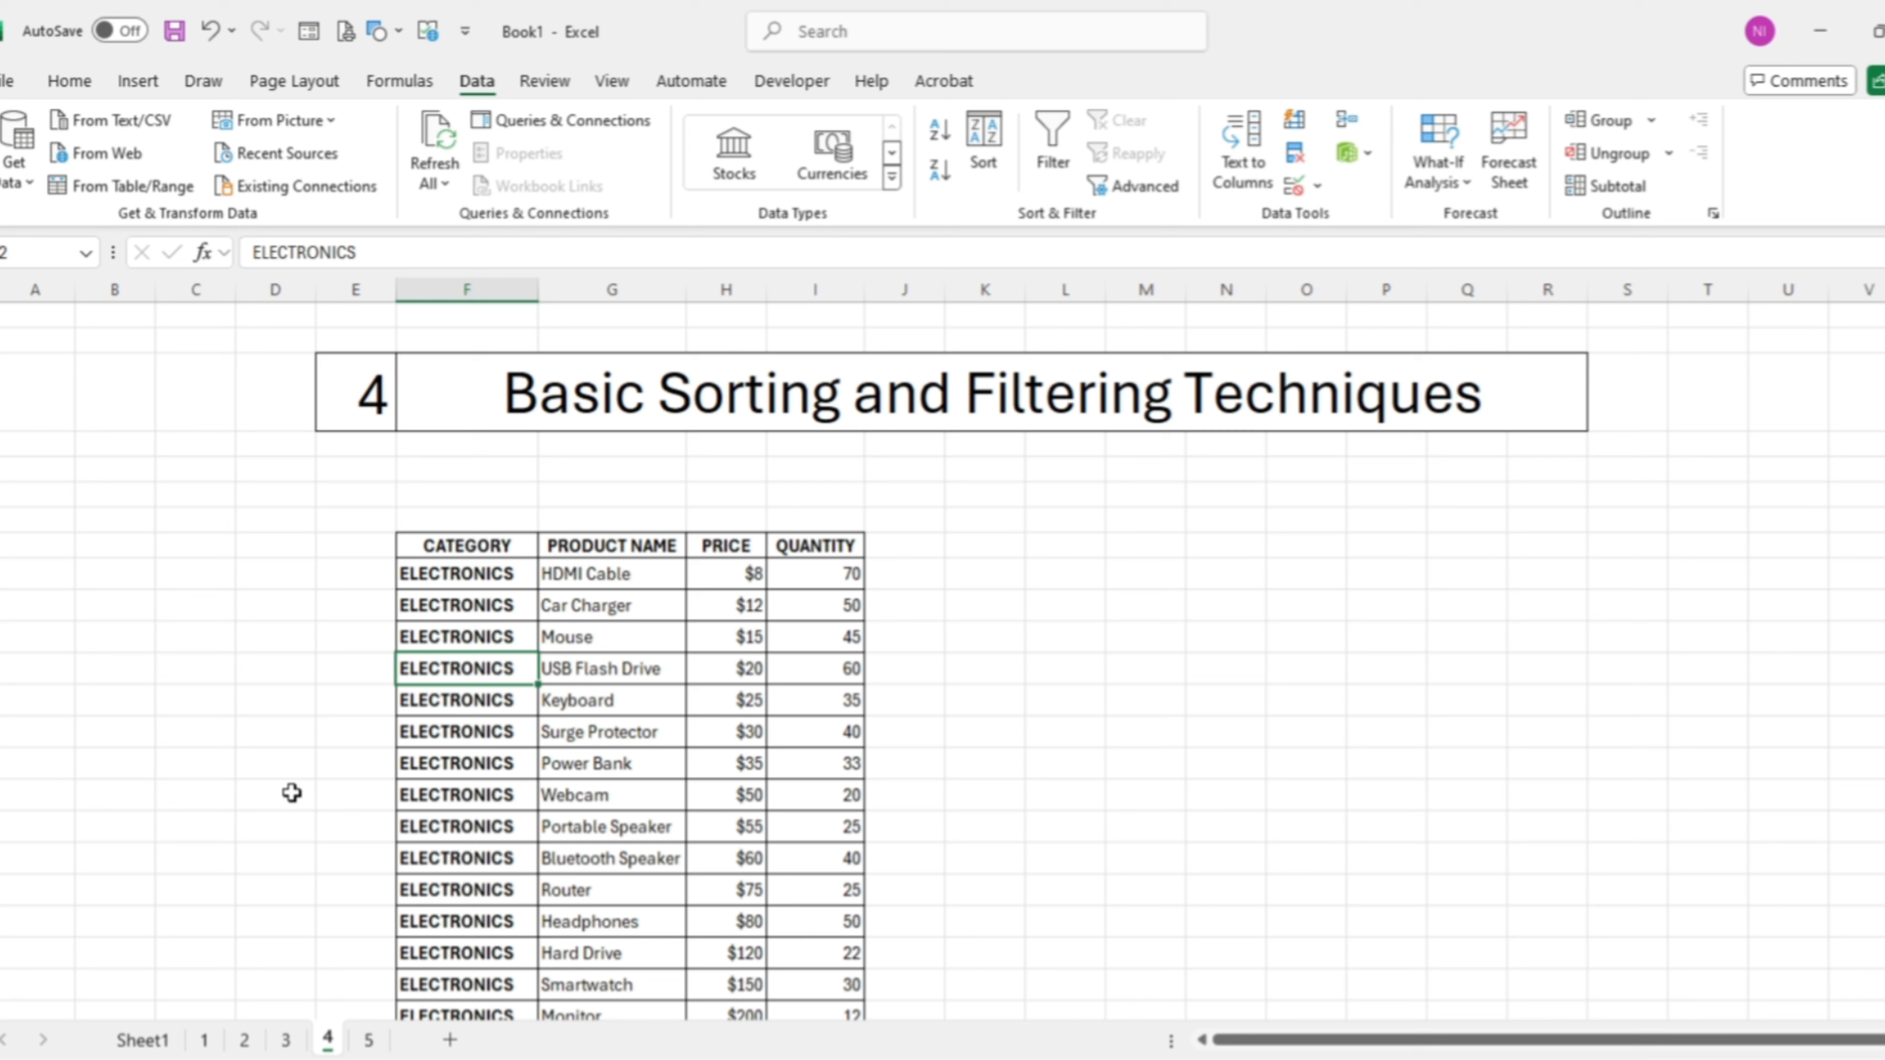
click(270, 694)
click(444, 672)
key(Down)
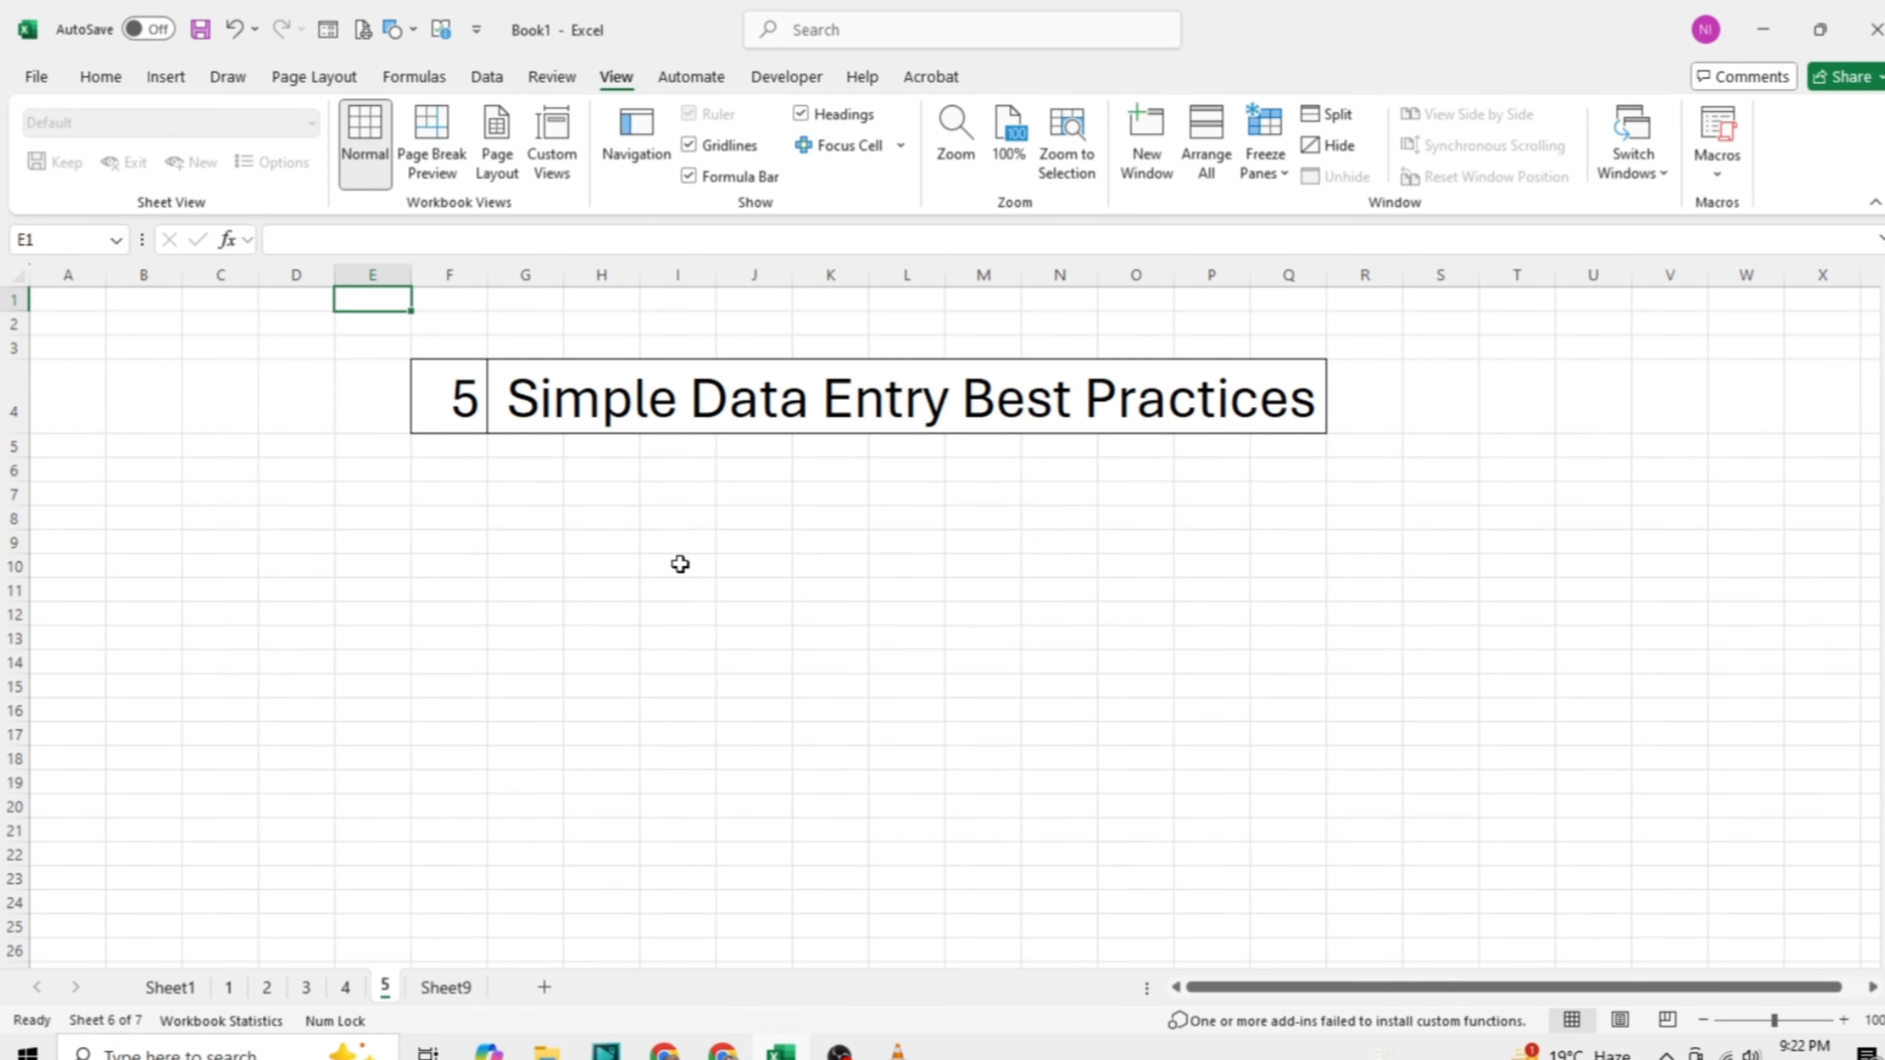
Step: Review the Module 1 topic list on Sheet1 and return to sheet 5 on data entry best practices
click(1013, 614)
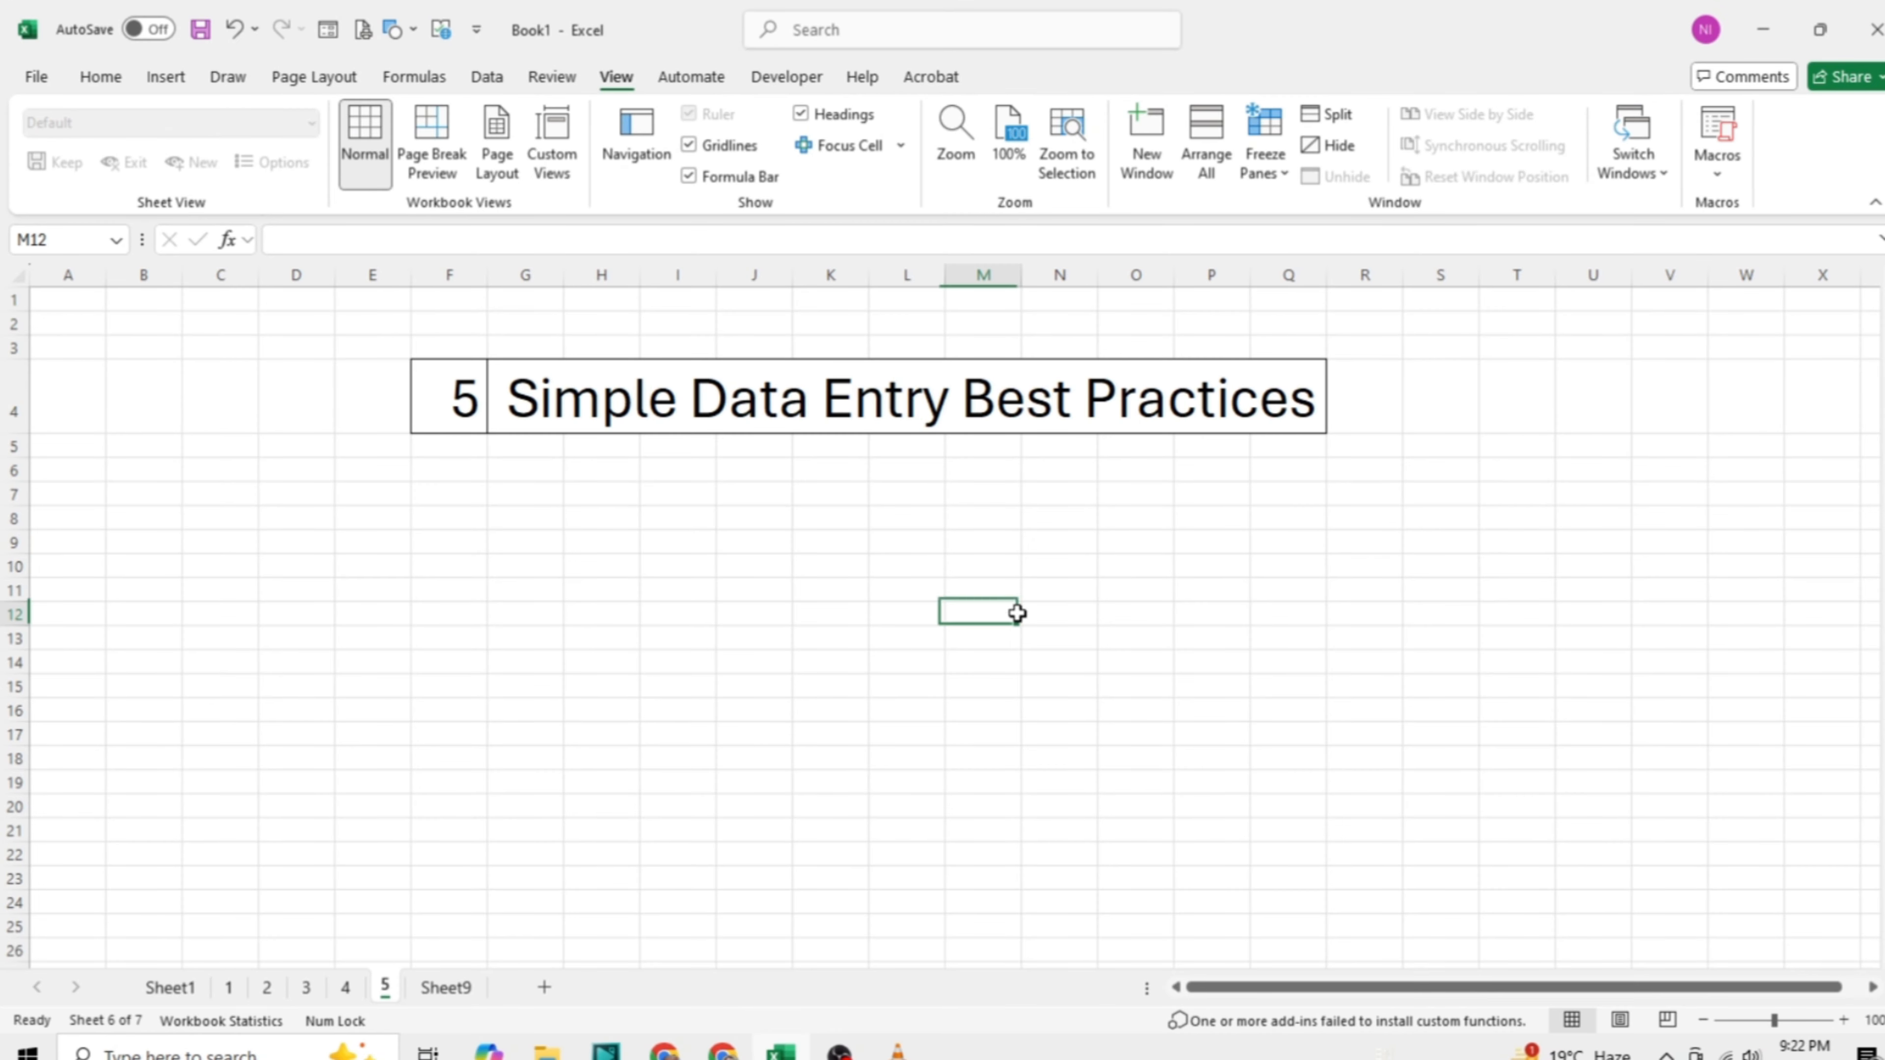
click(171, 987)
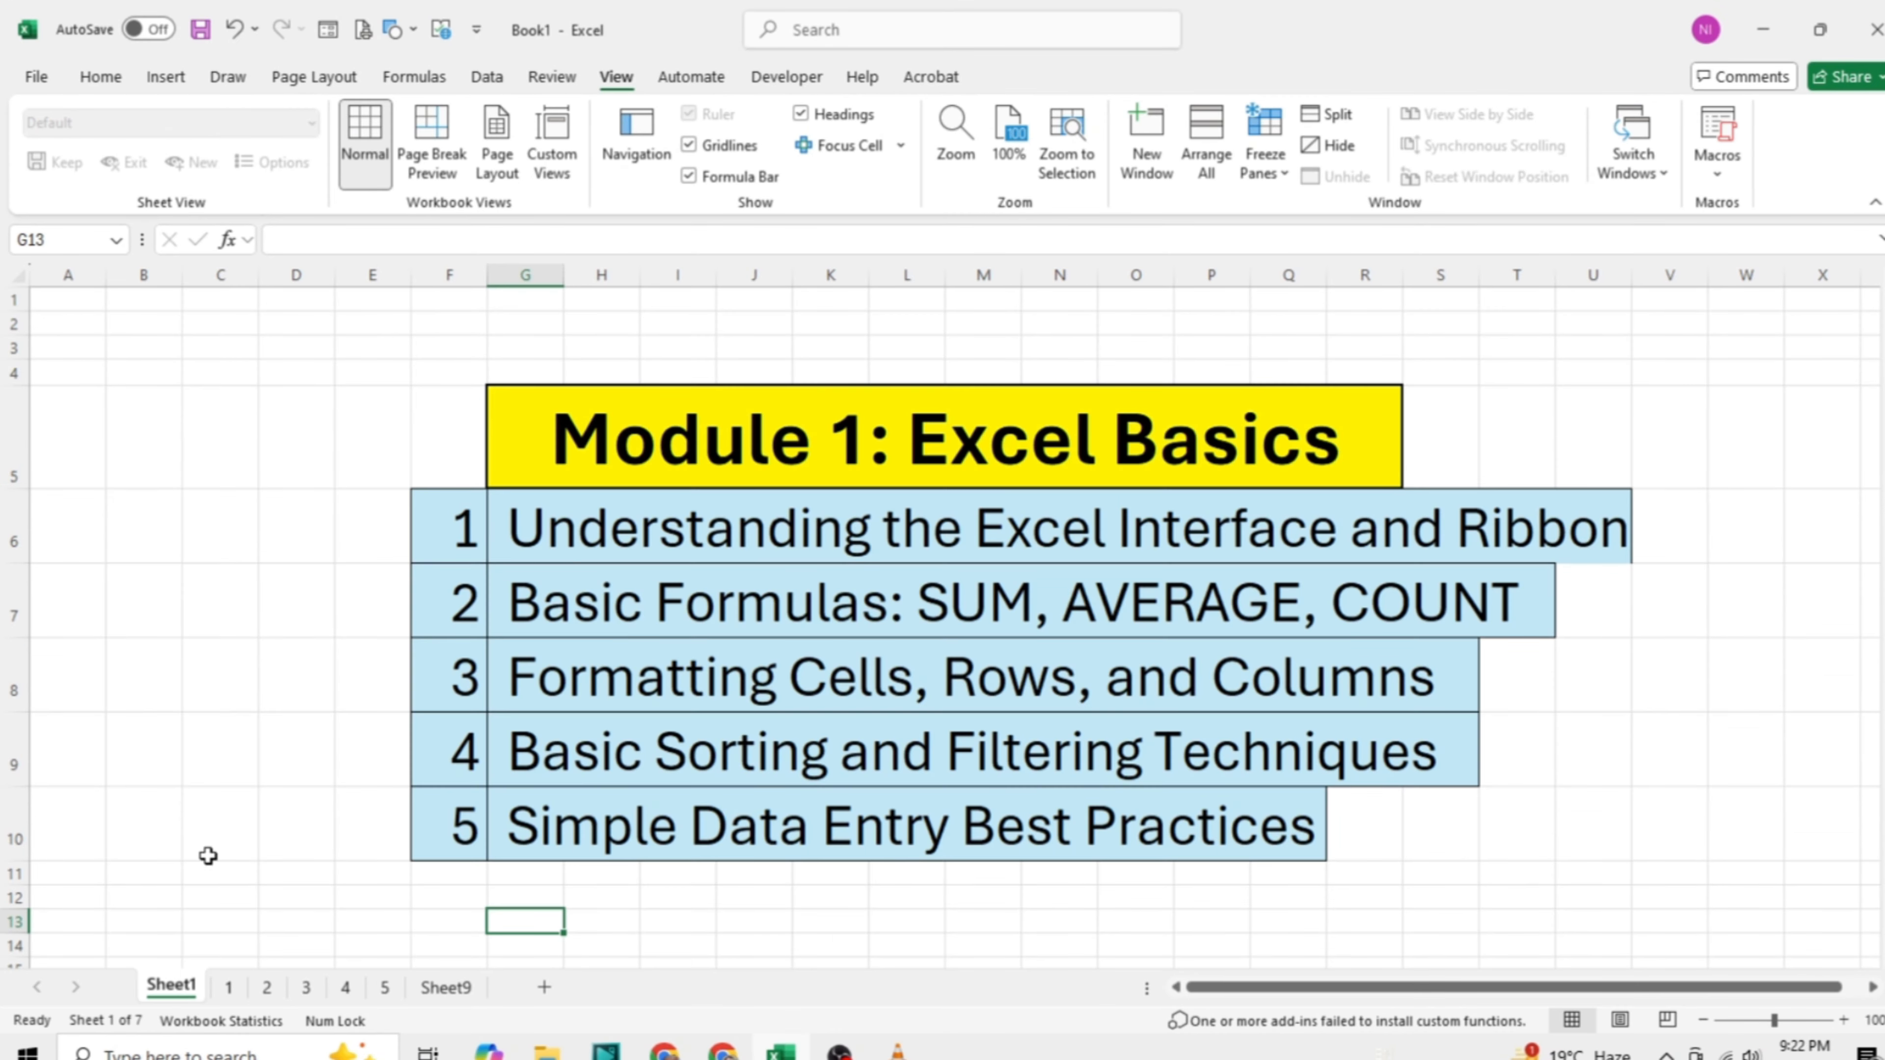
click(239, 811)
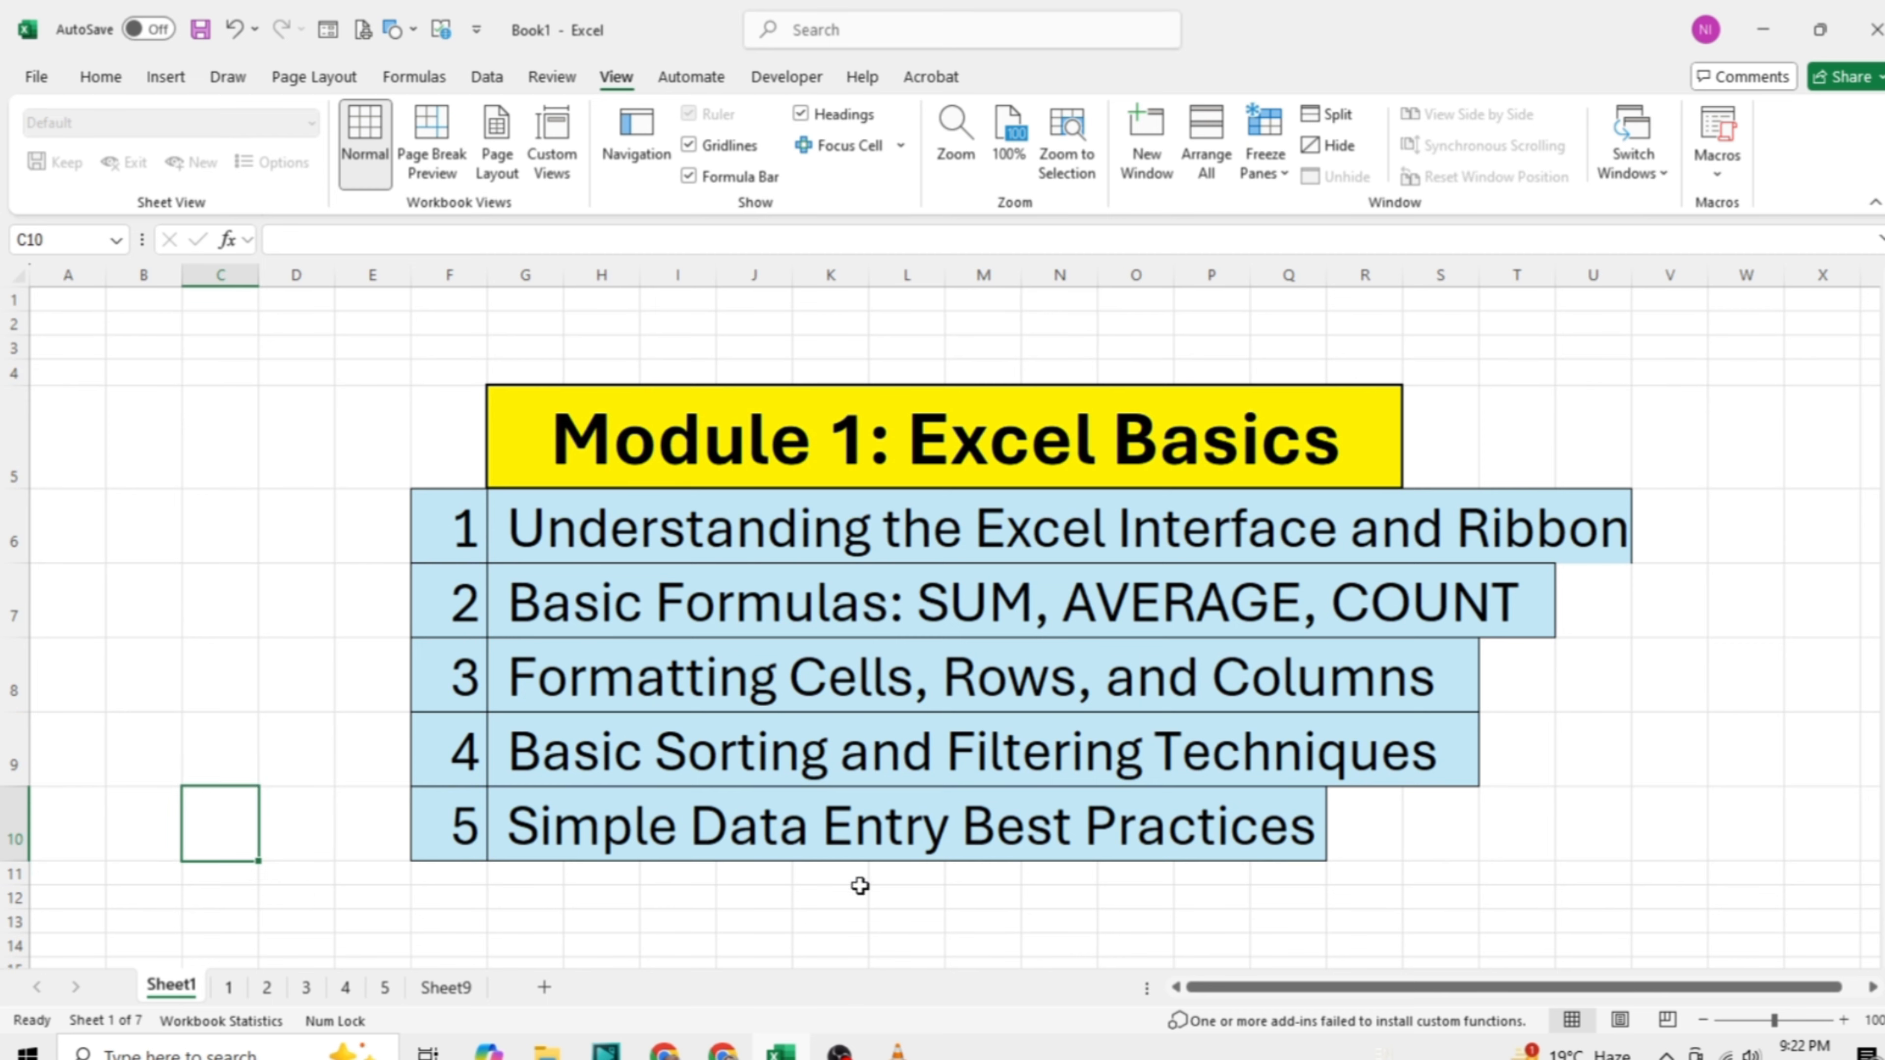
click(386, 989)
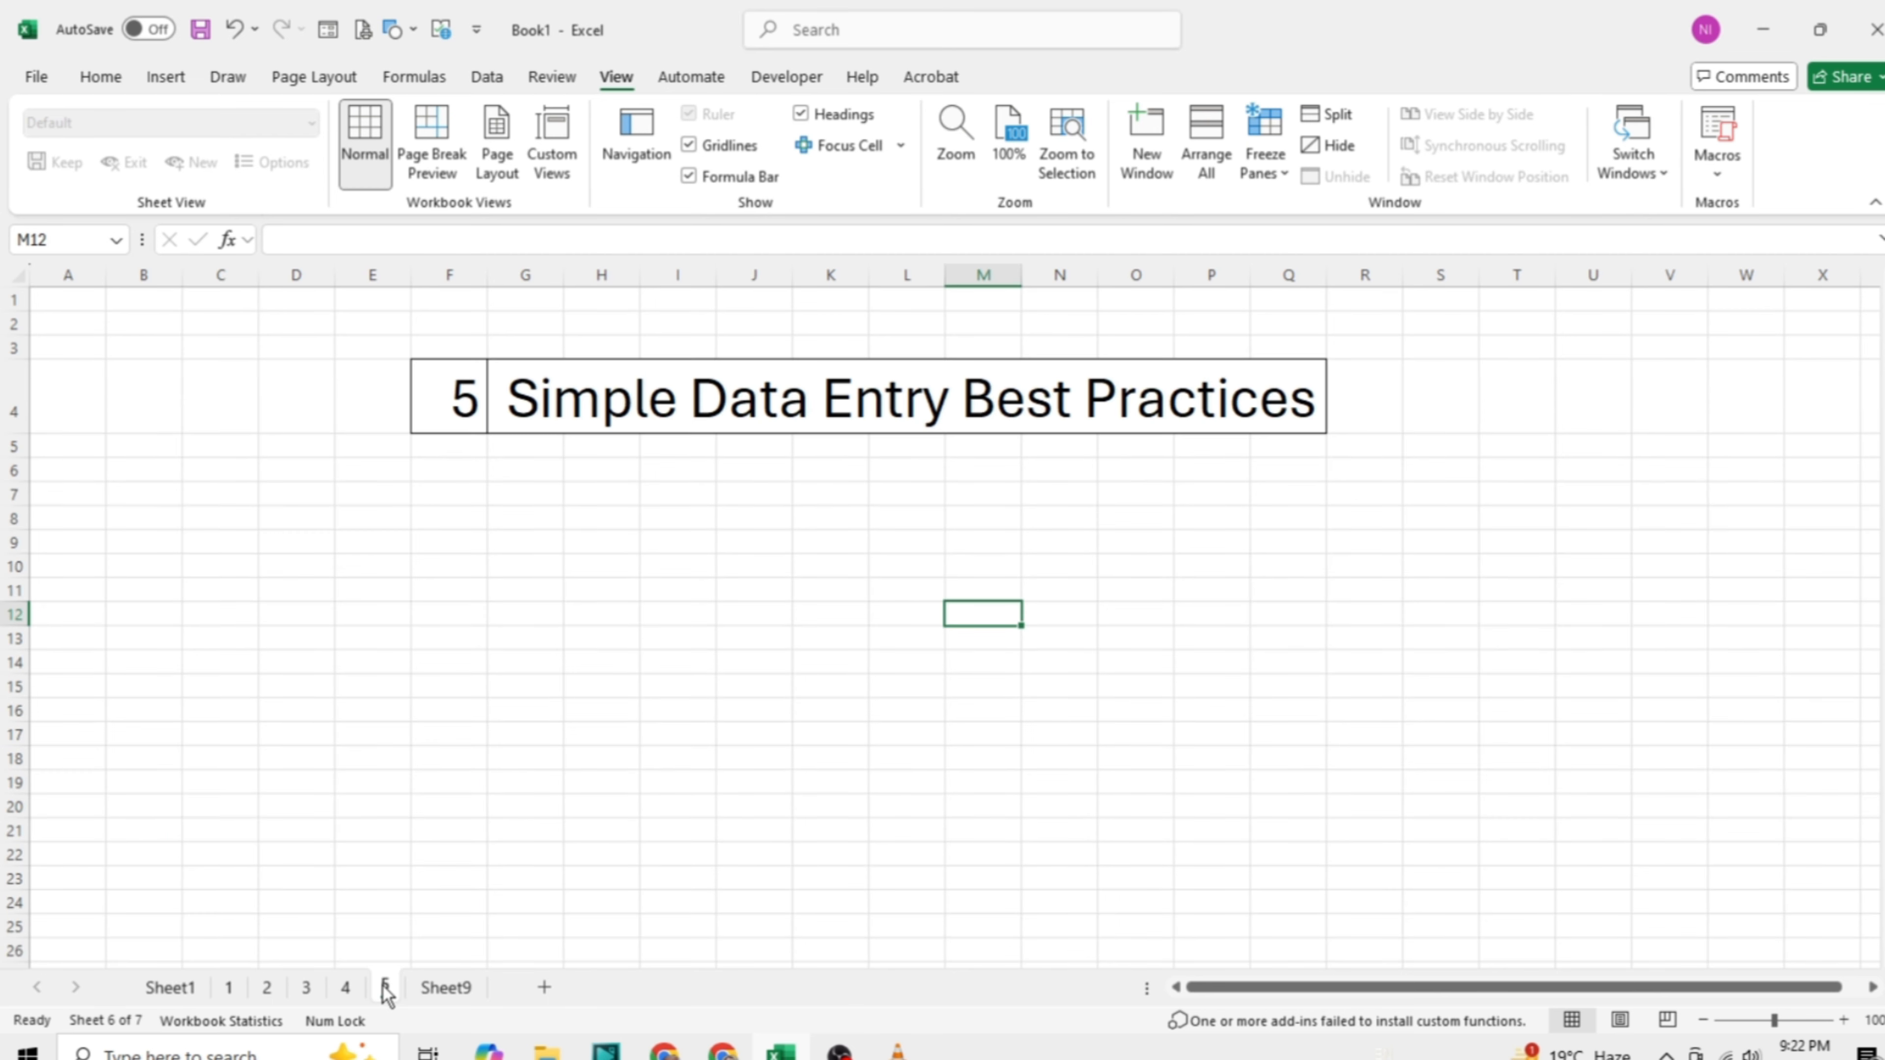
click(311, 495)
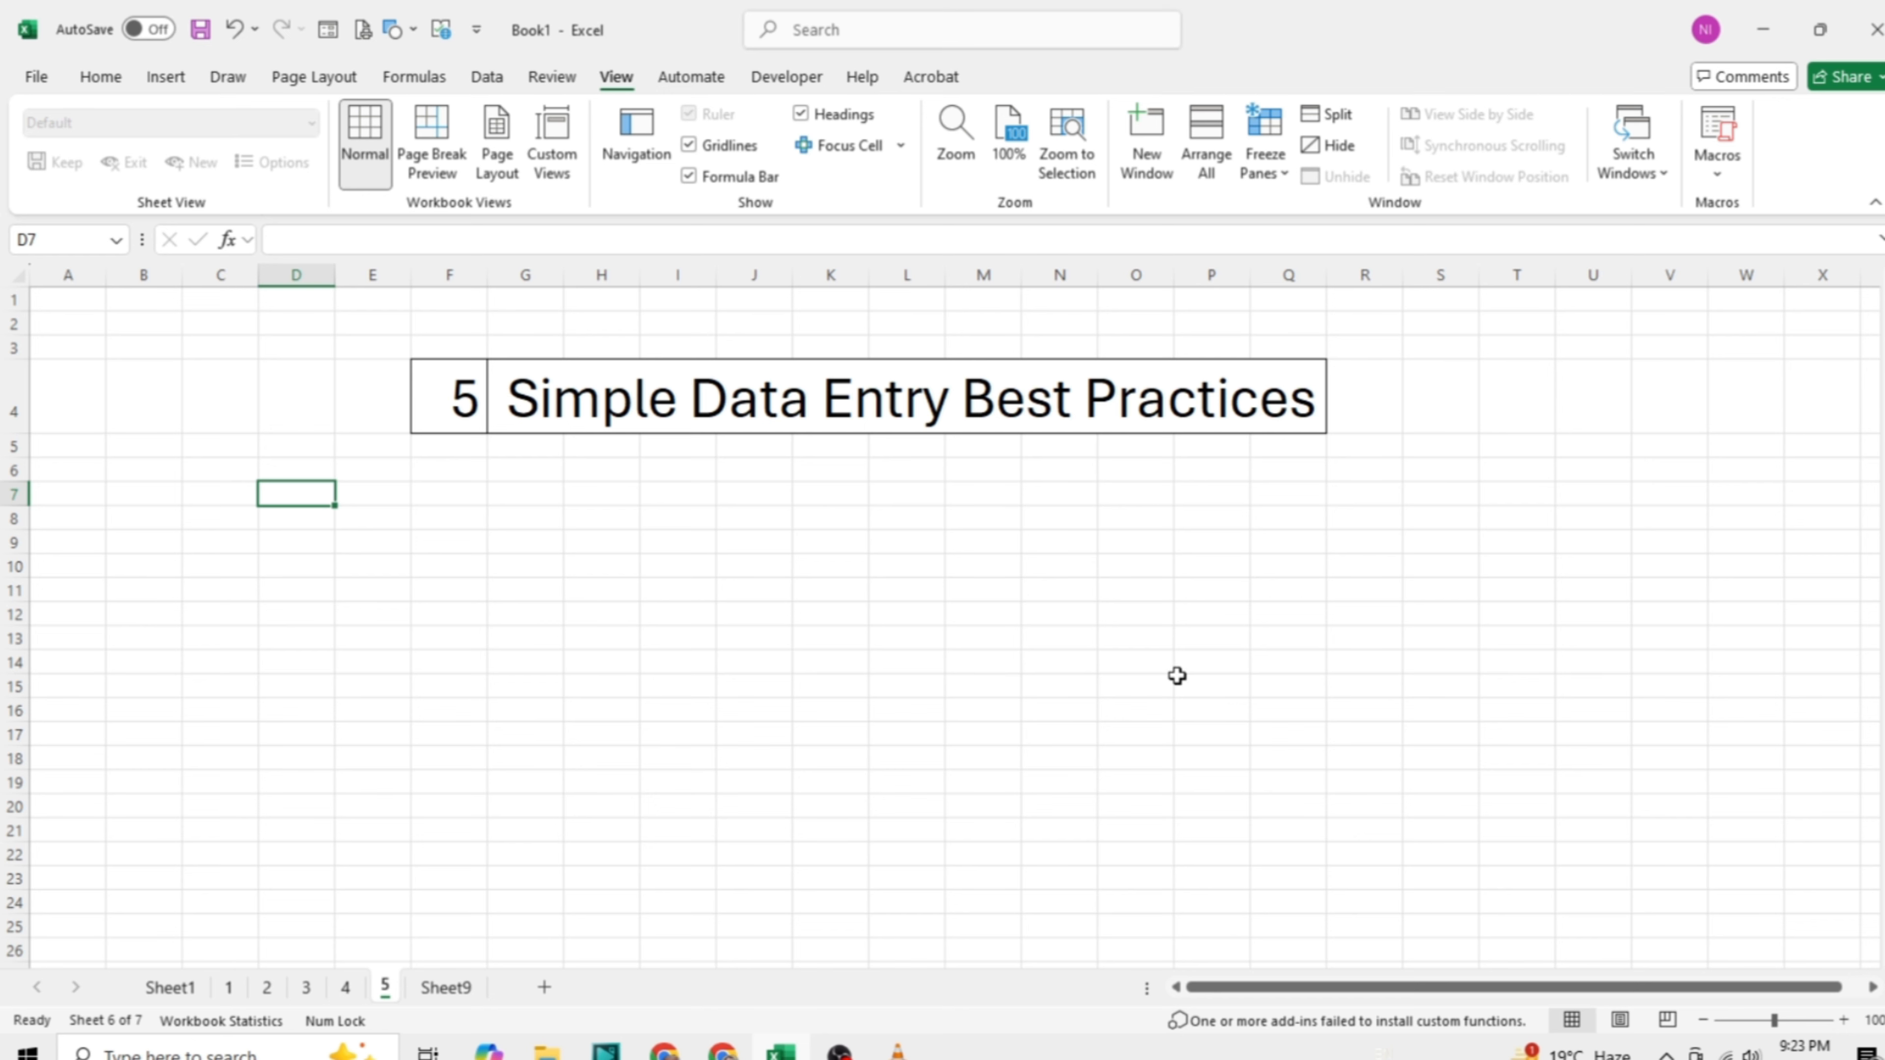
Step: Open Sheet9 with the Date, Product, Quantity and Price sample entries
click(462, 986)
click(288, 549)
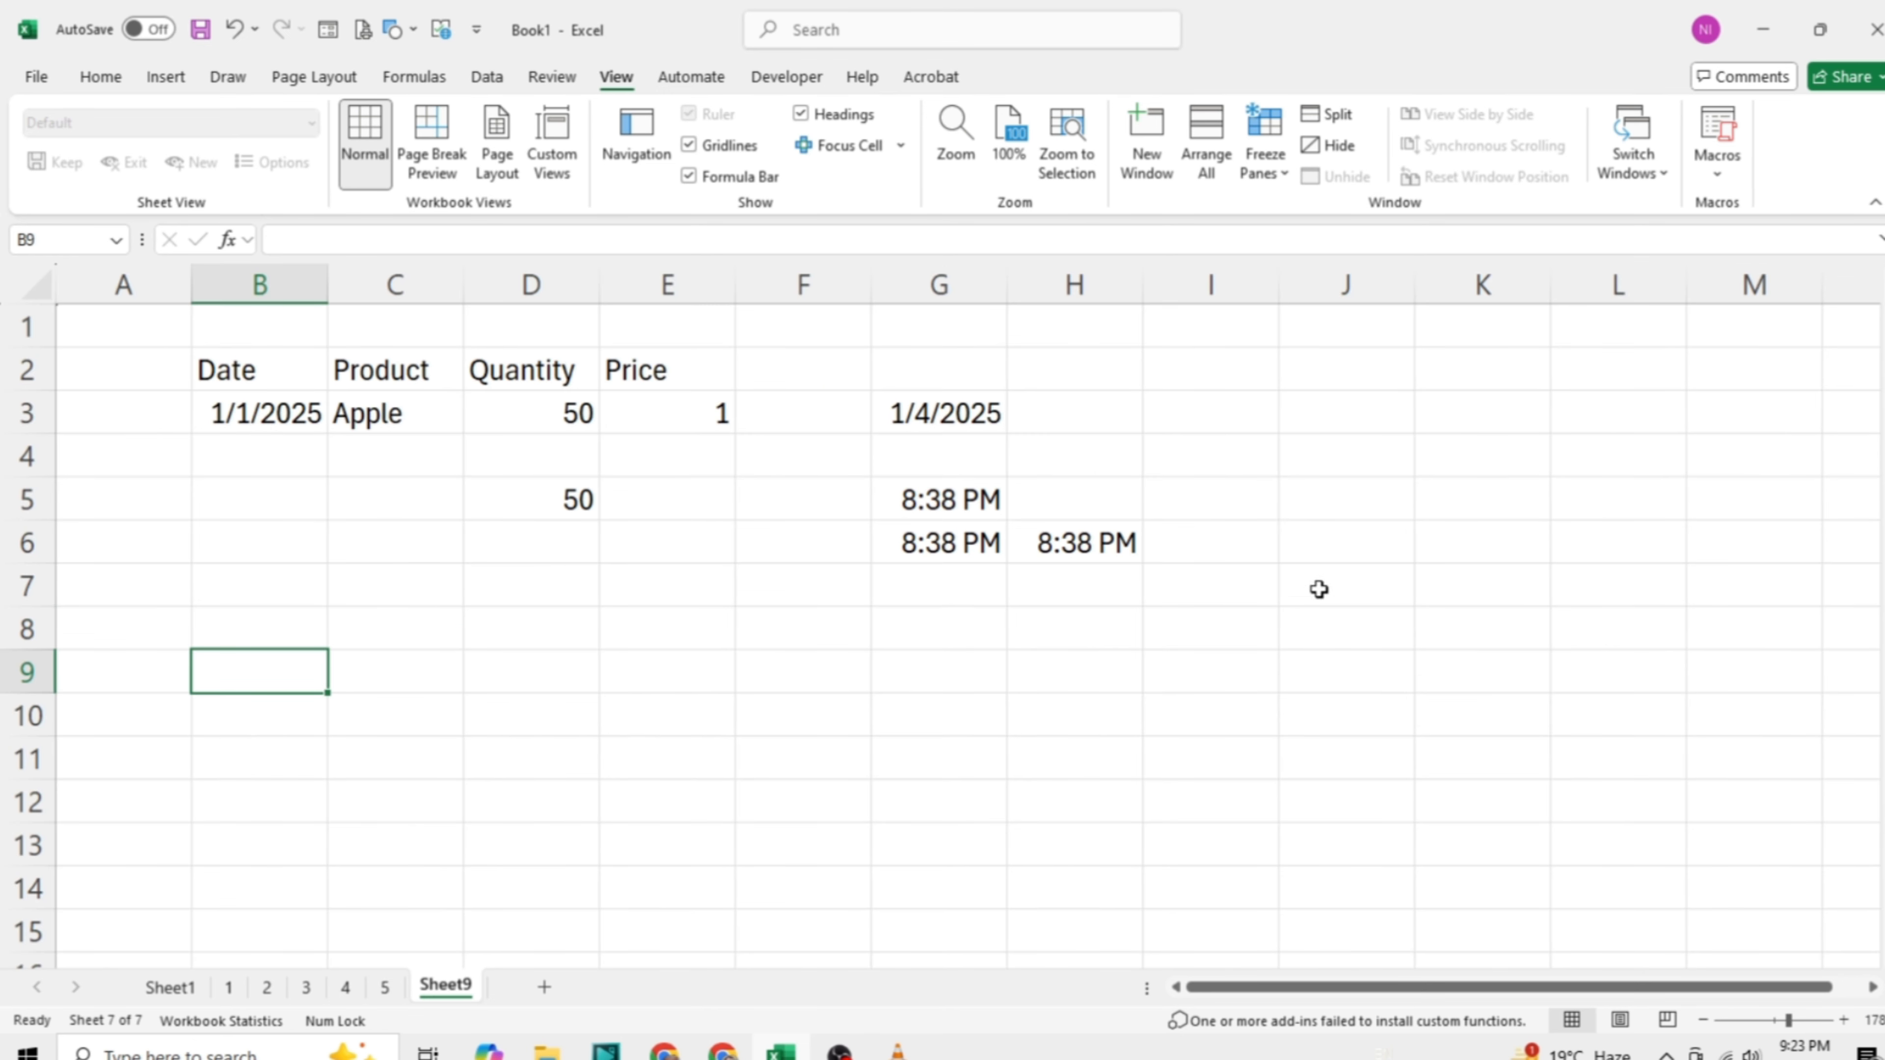
click(1573, 462)
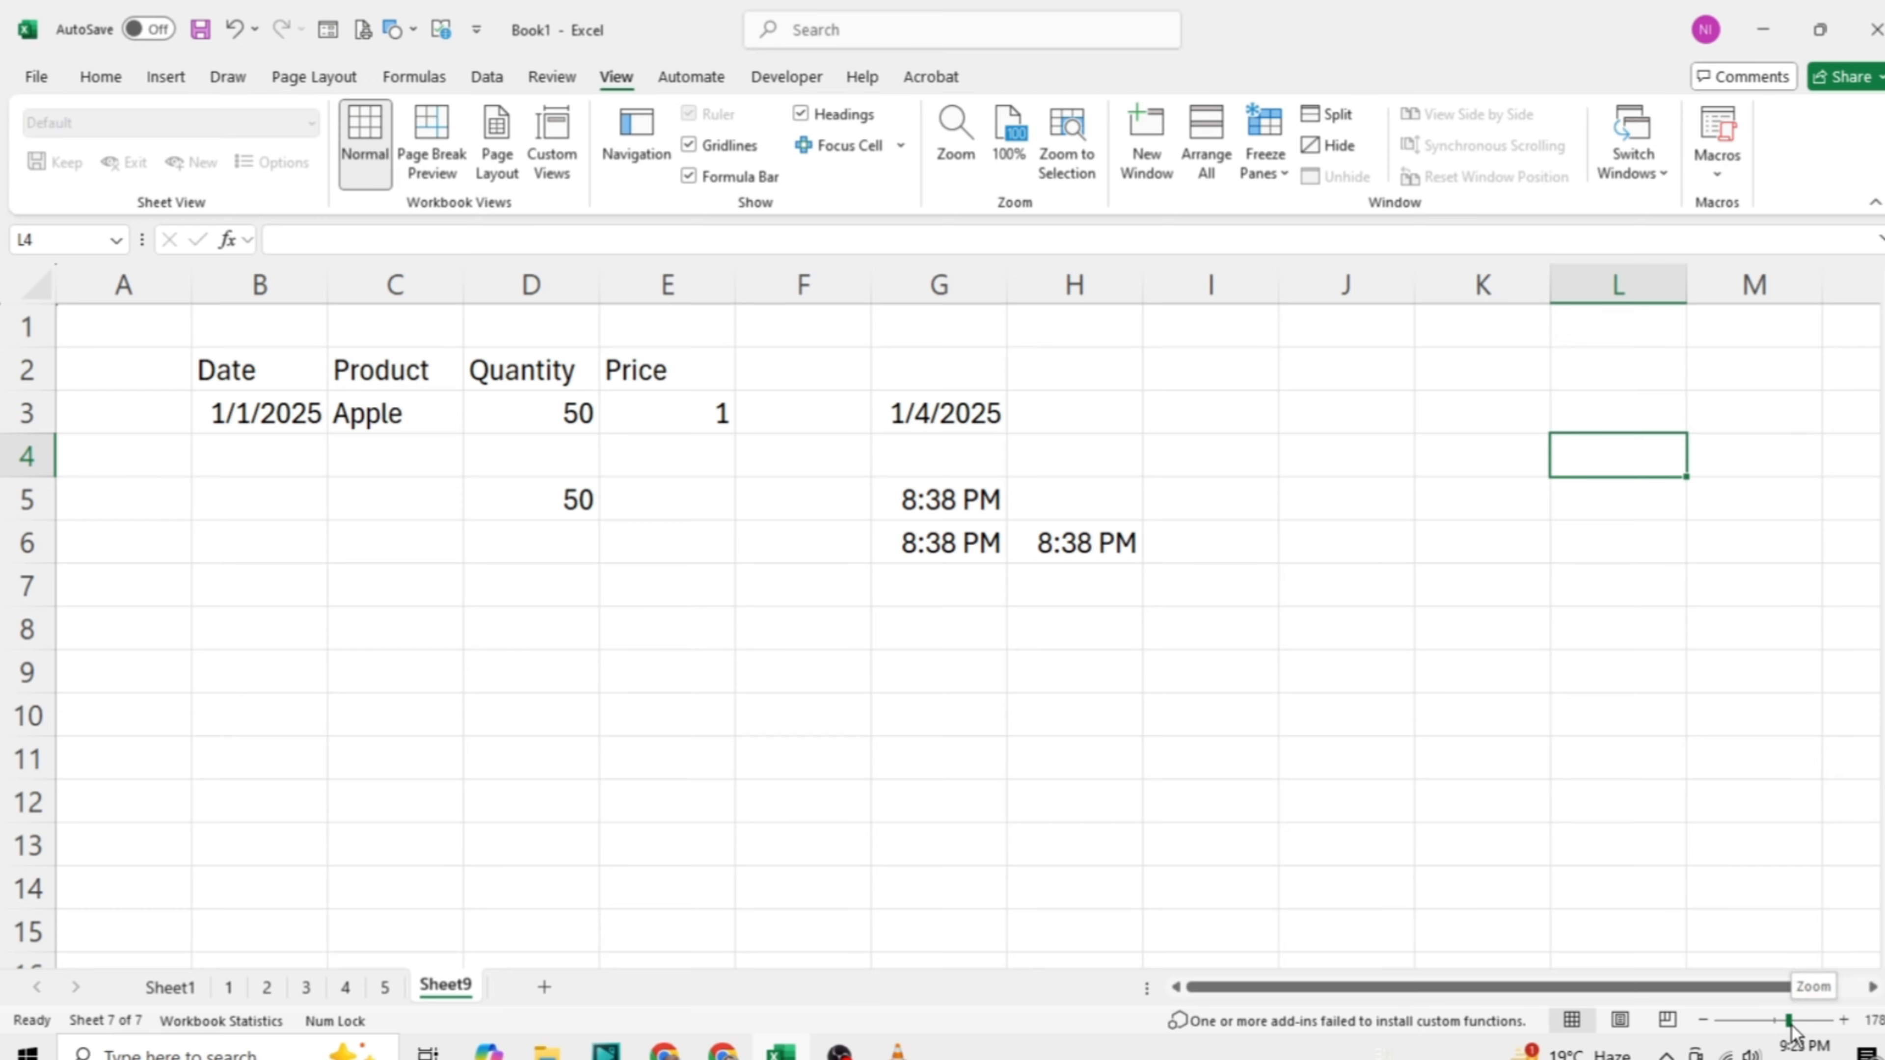
mouse_move(1789, 1029)
mouse_down()
mouse_move(1758, 1028)
mouse_move(1789, 1028)
mouse_up()
click(1306, 835)
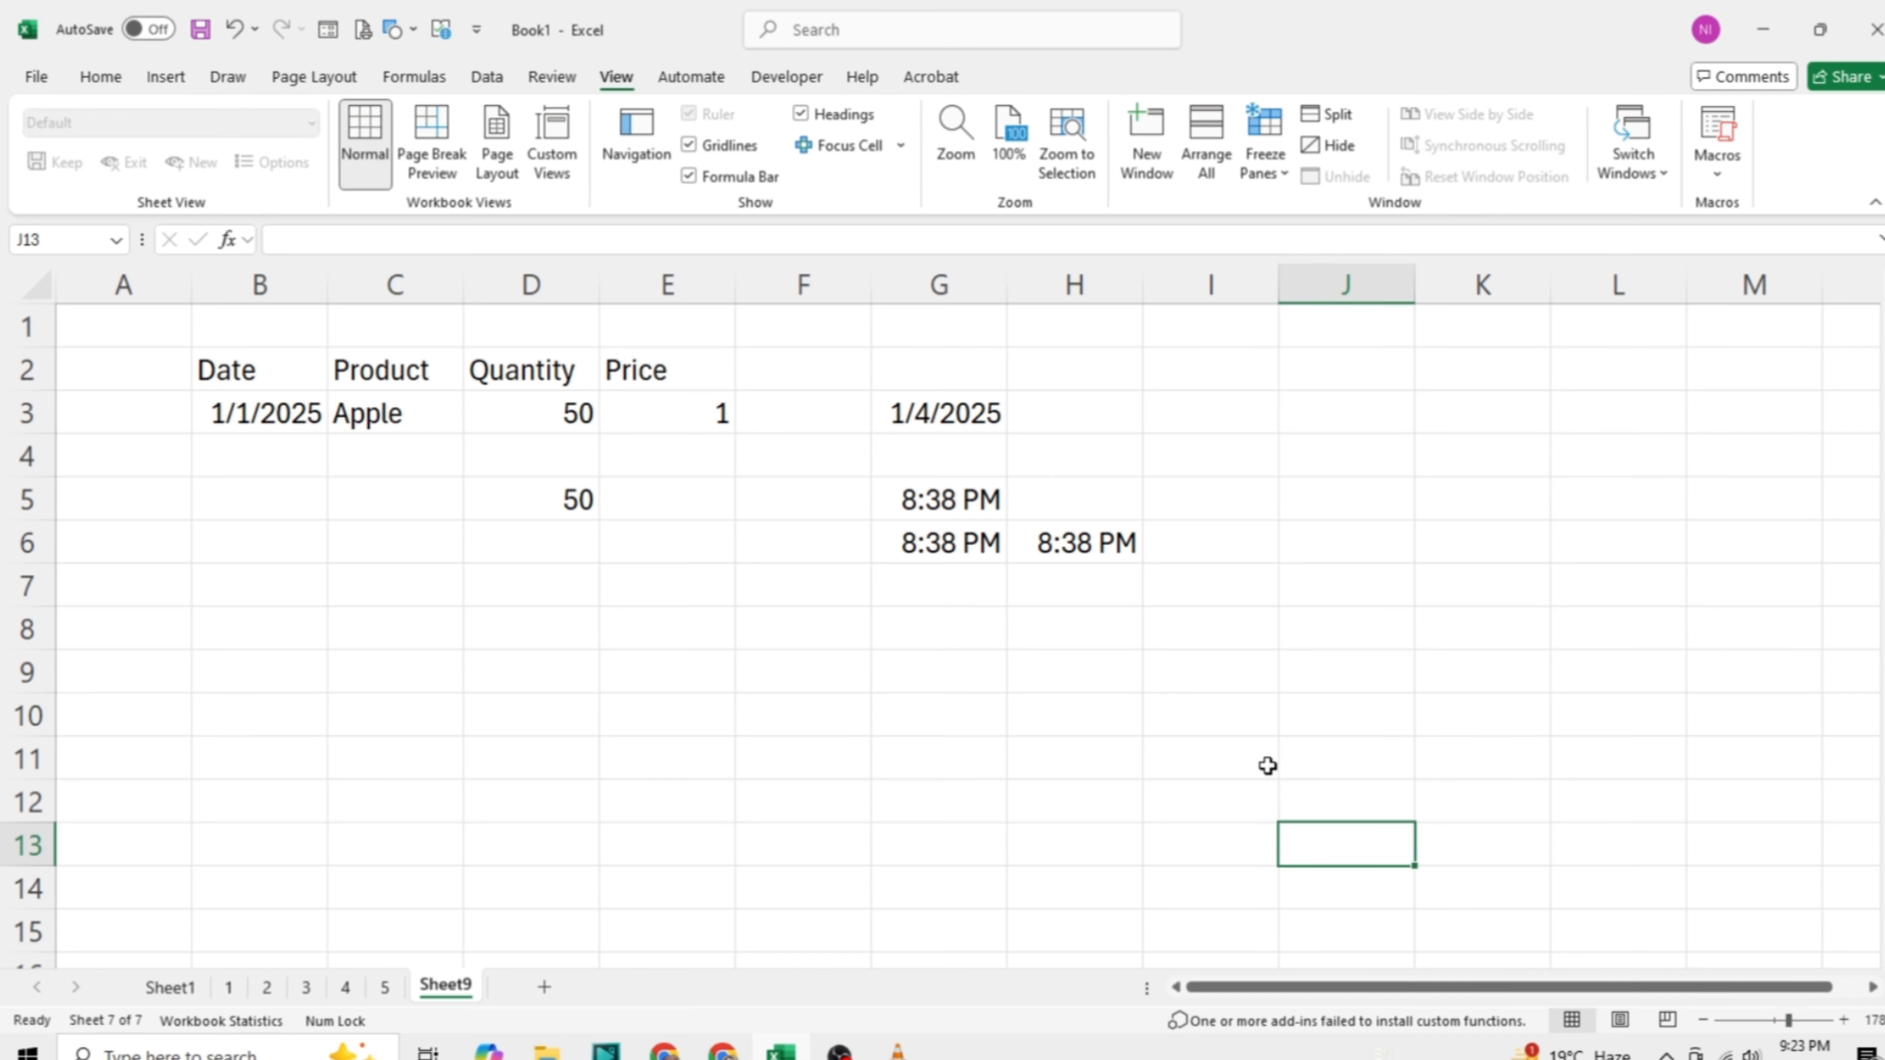
Step: Examine the Date, Product, Quantity and Price headers in row 2 and the empty cells in column A
click(97, 362)
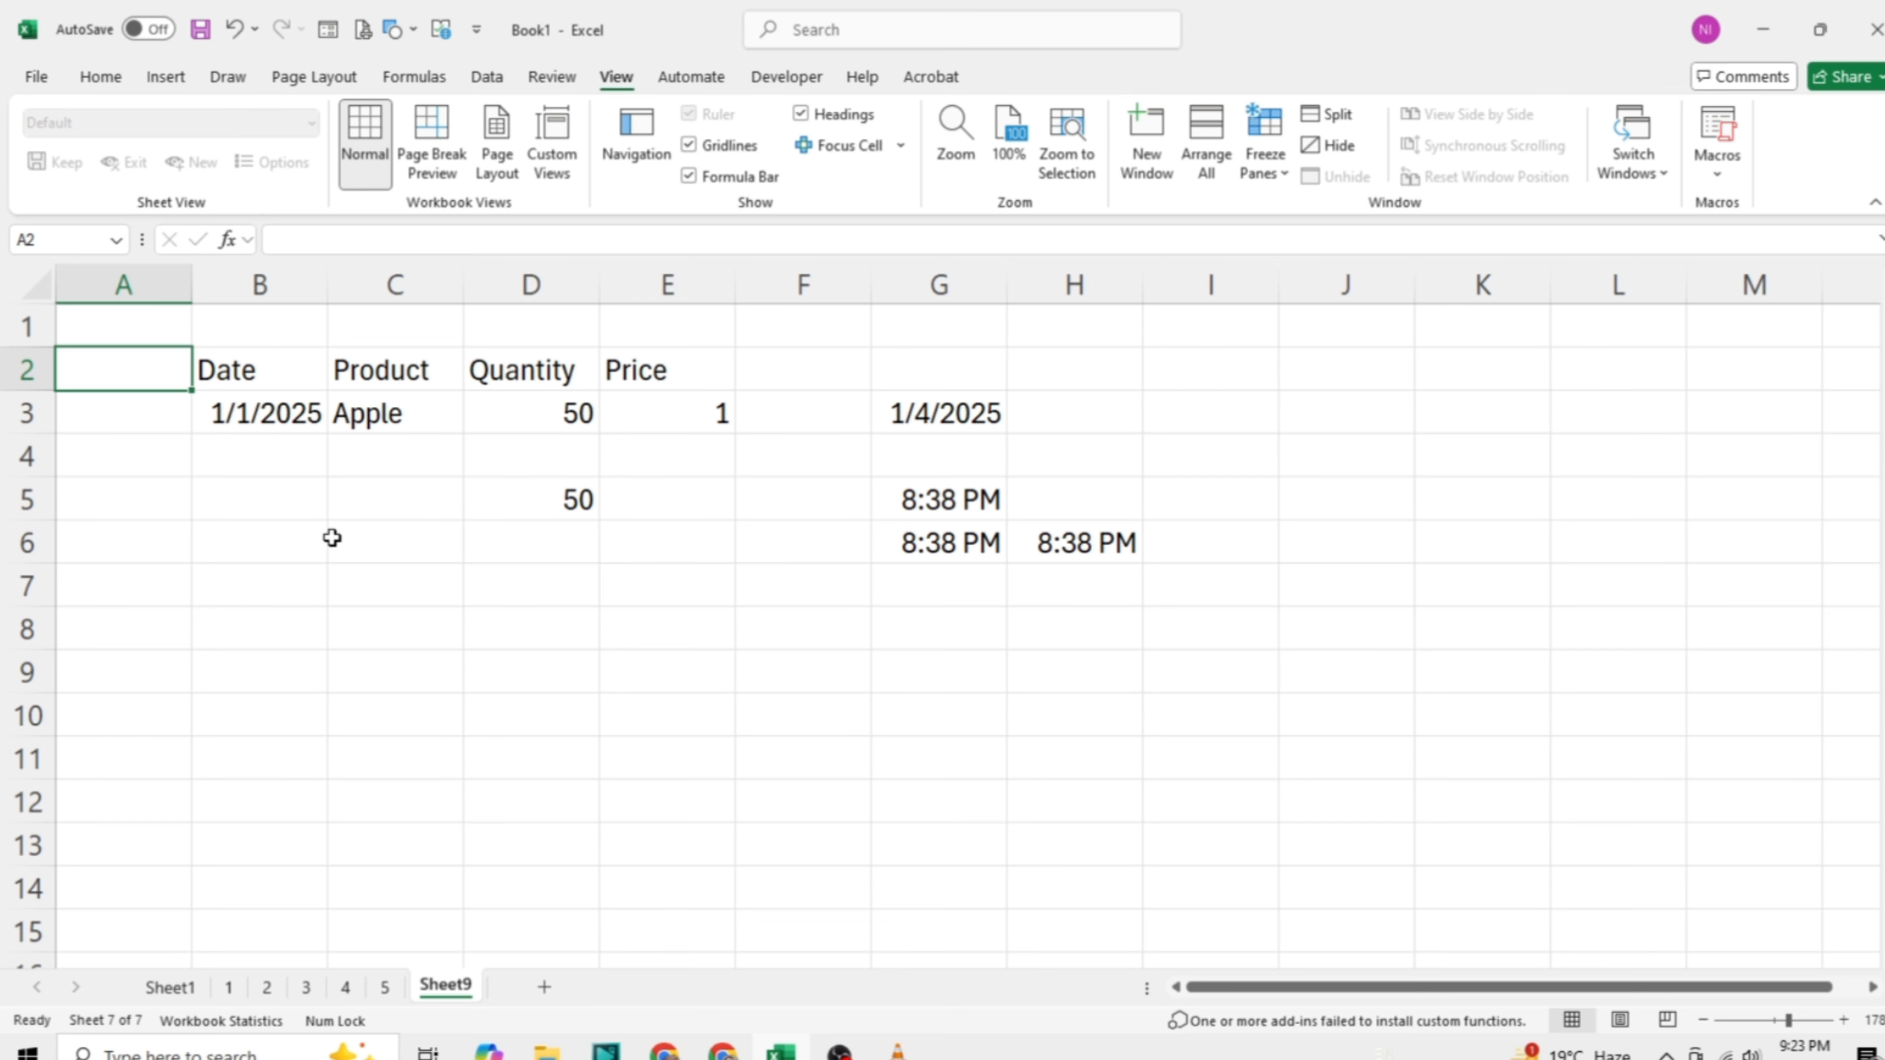
click(130, 496)
drag(231, 369, 599, 372)
click(134, 333)
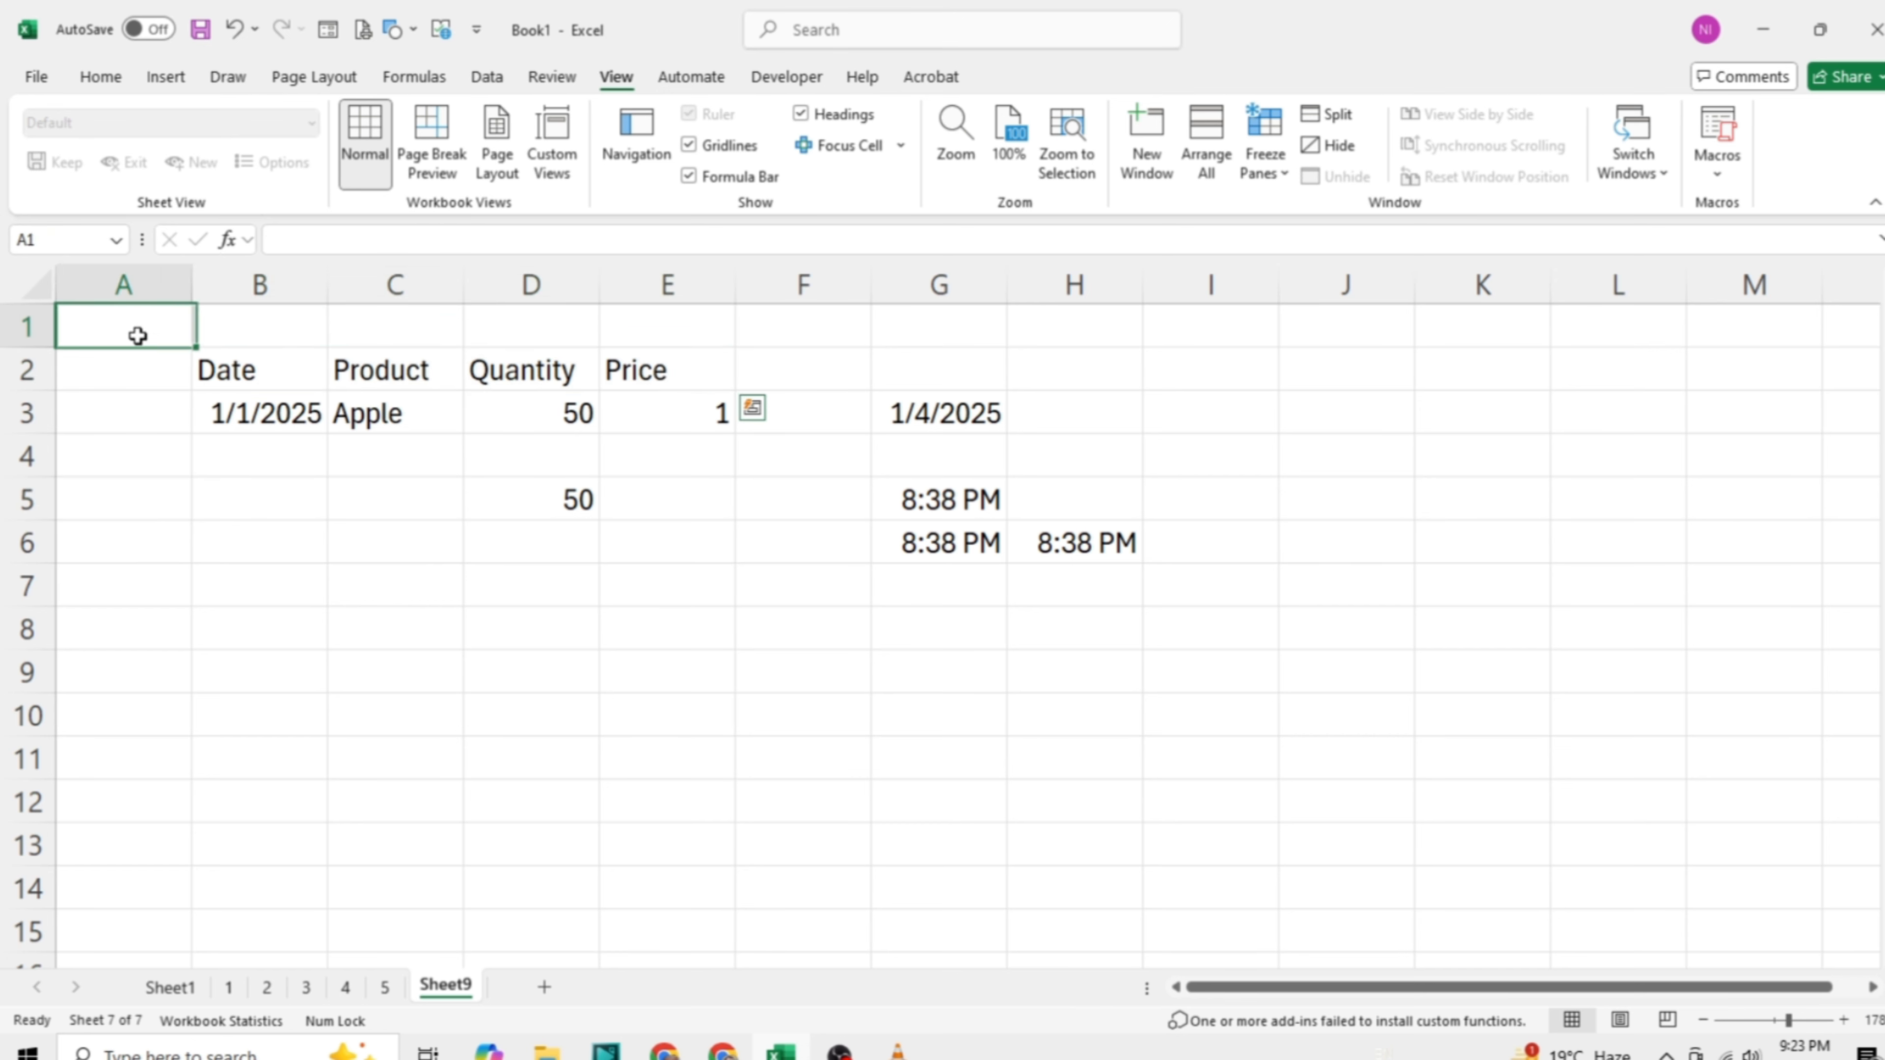
click(120, 412)
click(112, 336)
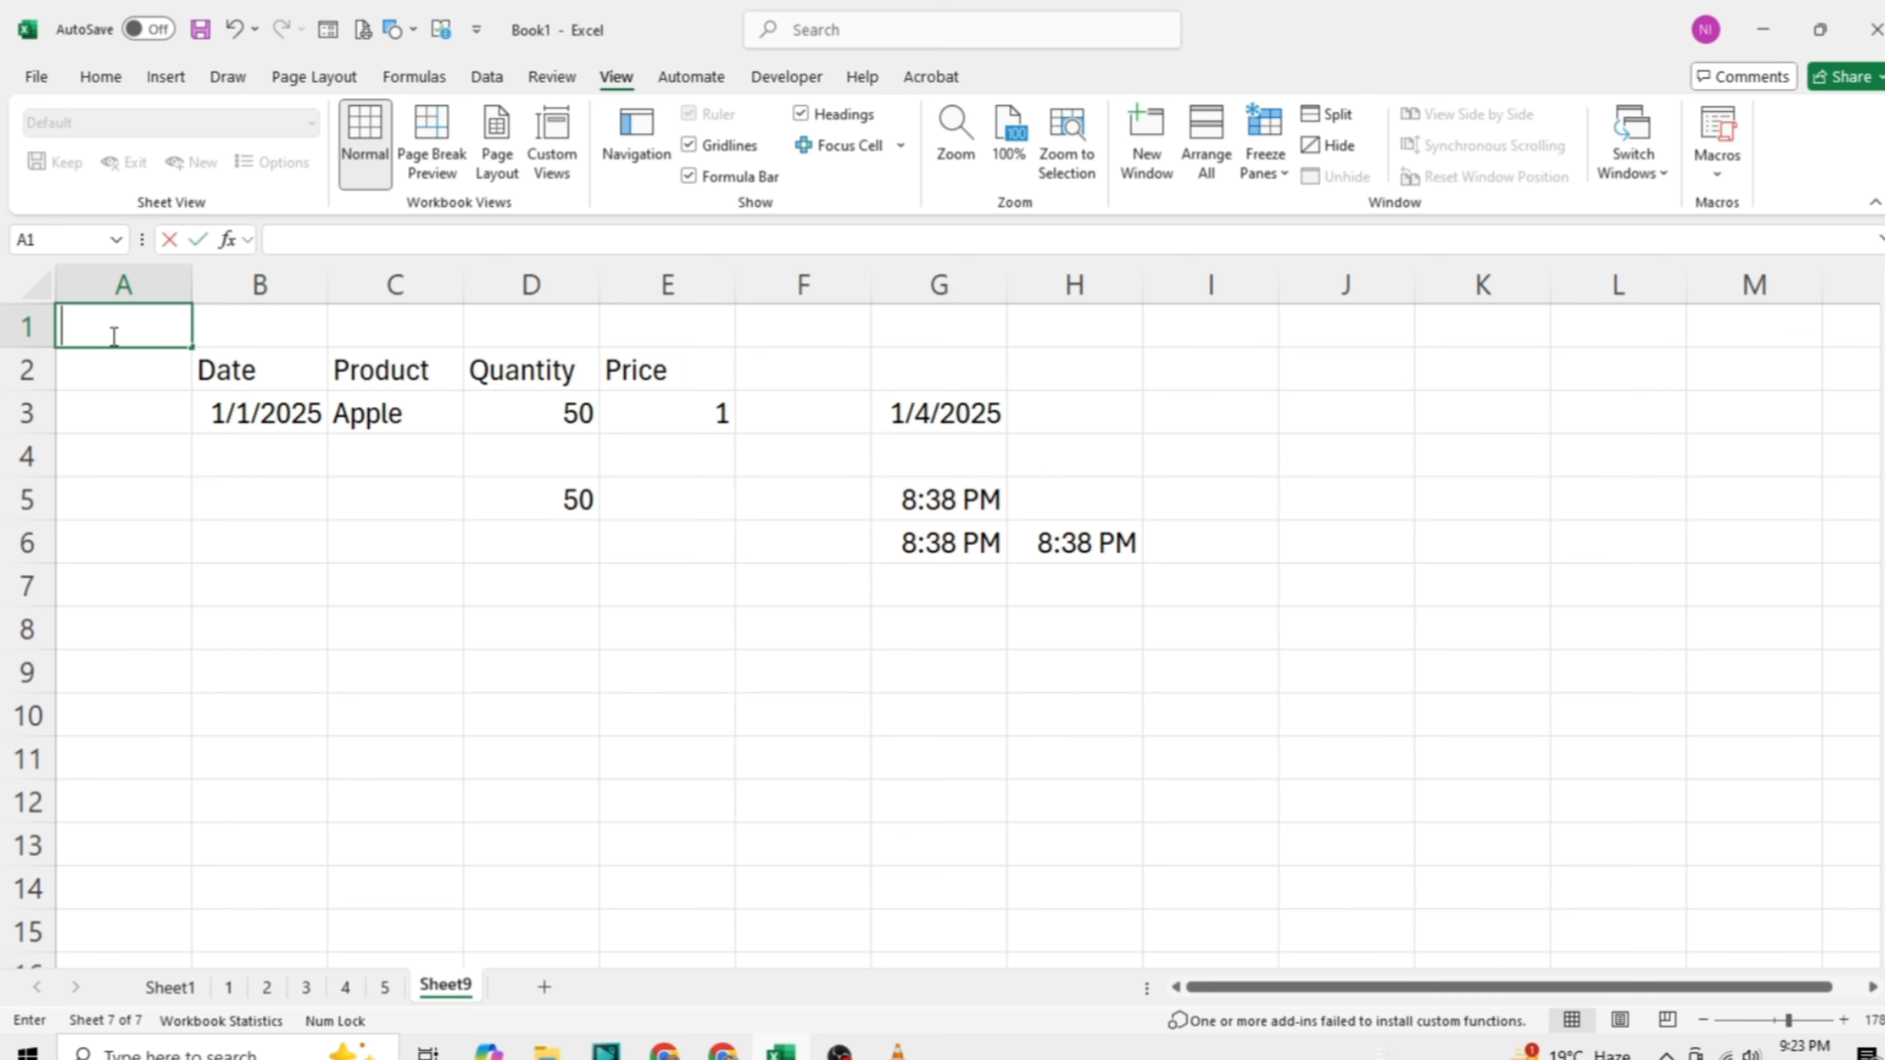
click(113, 405)
click(115, 341)
click(126, 547)
click(142, 417)
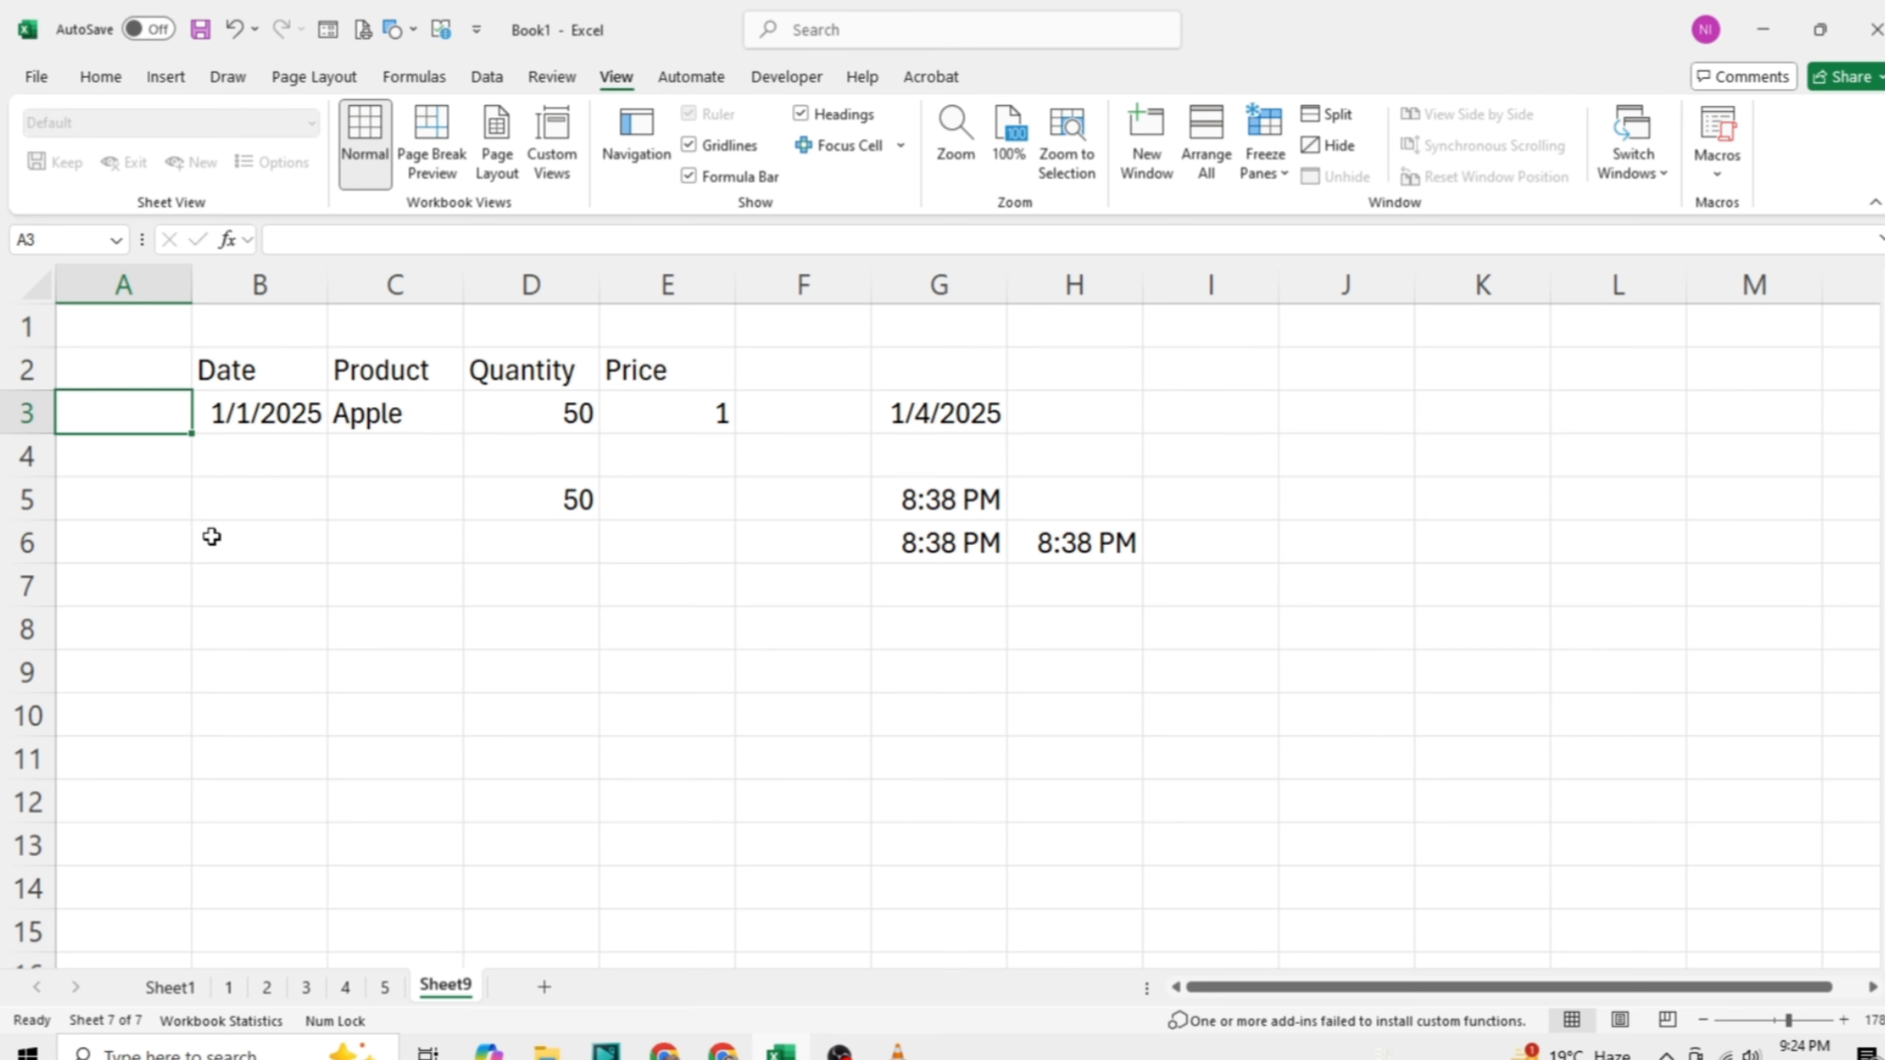
Step: Go cell by cell through the row 2 headers and the row 3 record, ending on the Date header in B2
key(Up)
key(Right)
key(Right)
key(Right)
key(Right)
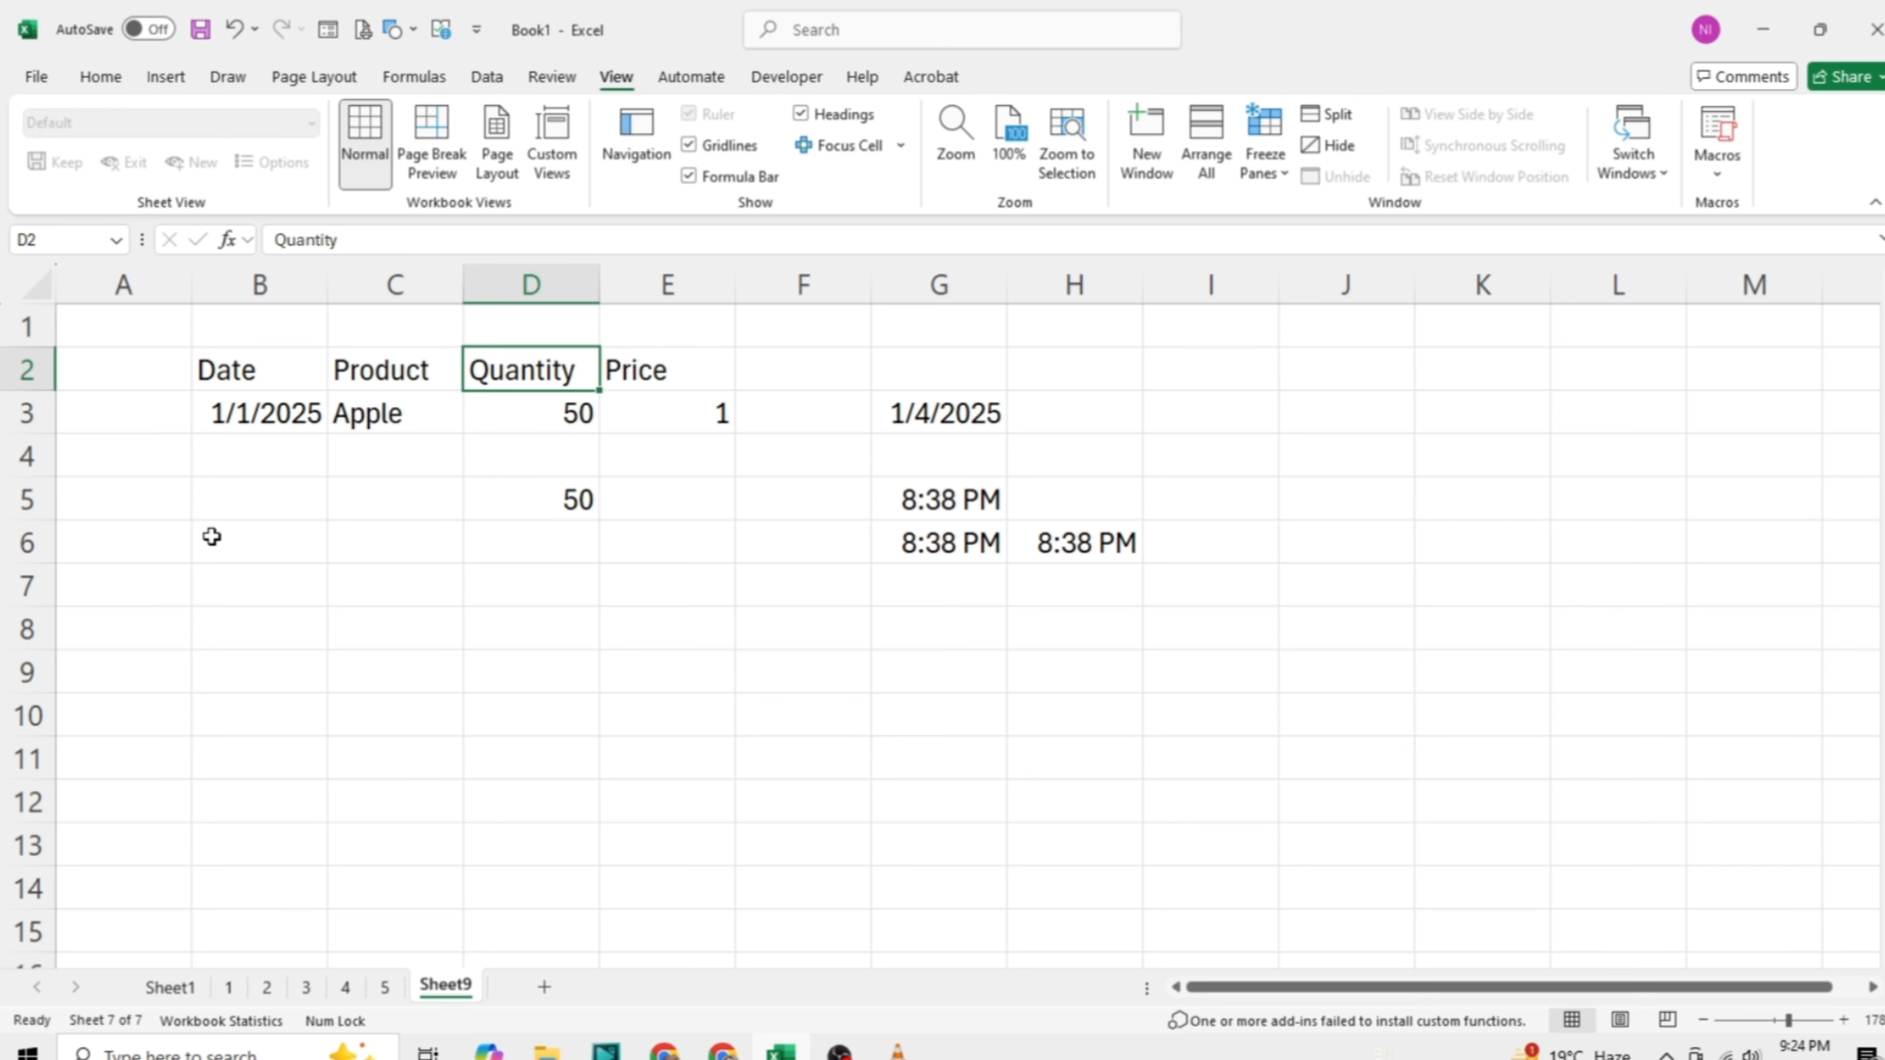
key(Left)
key(Left)
key(Left)
key(Down)
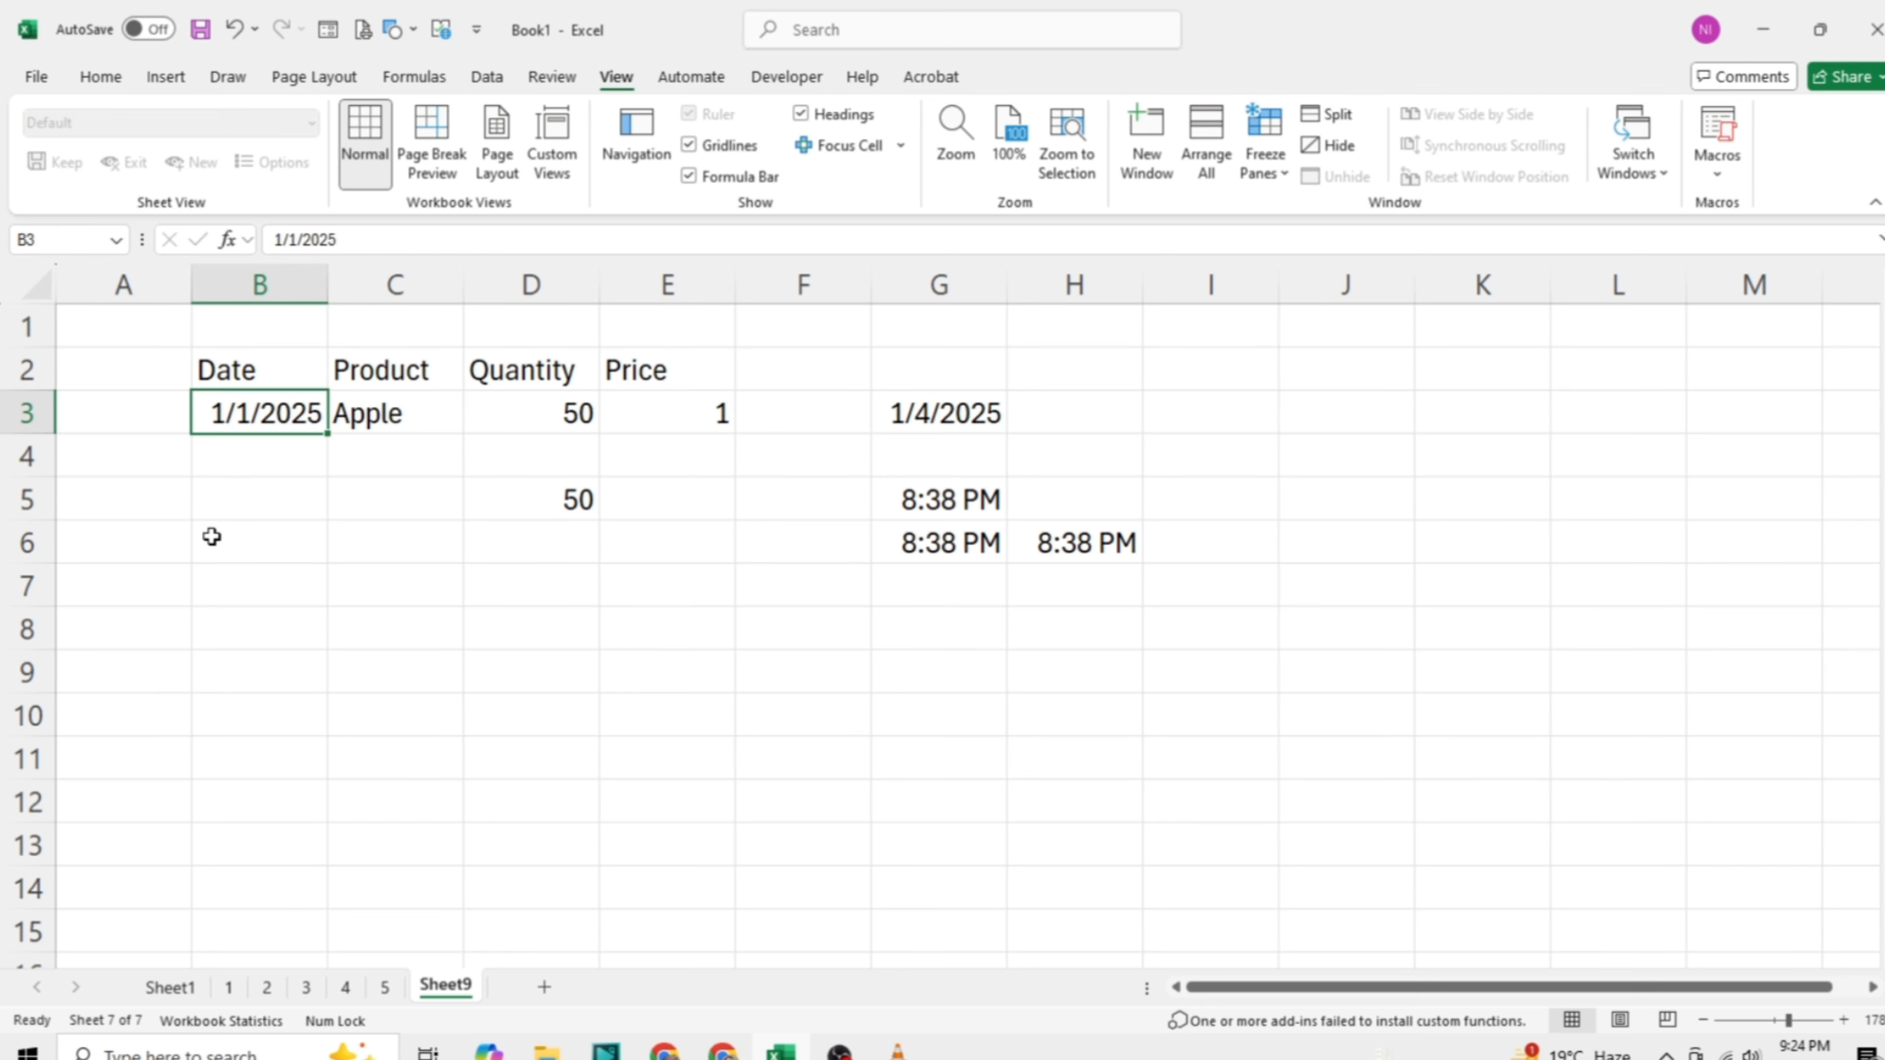
key(Right)
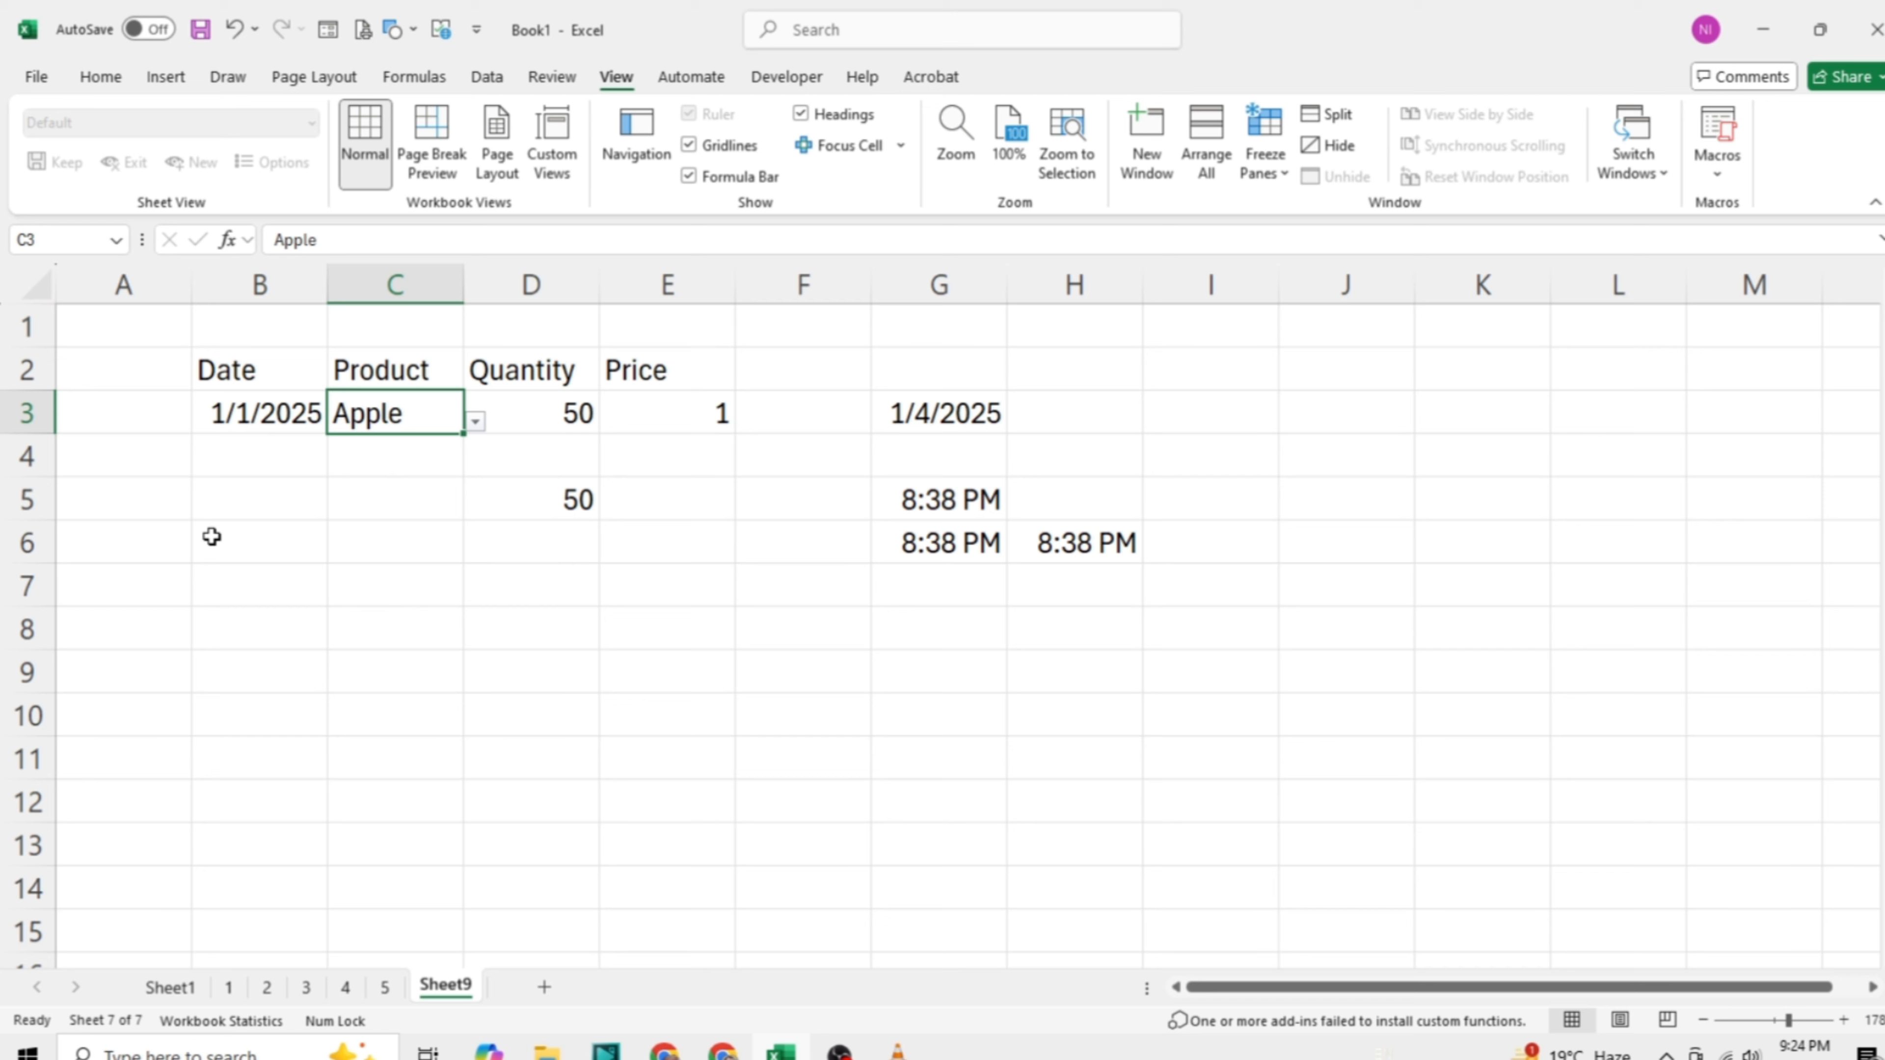
key(Right)
key(Right)
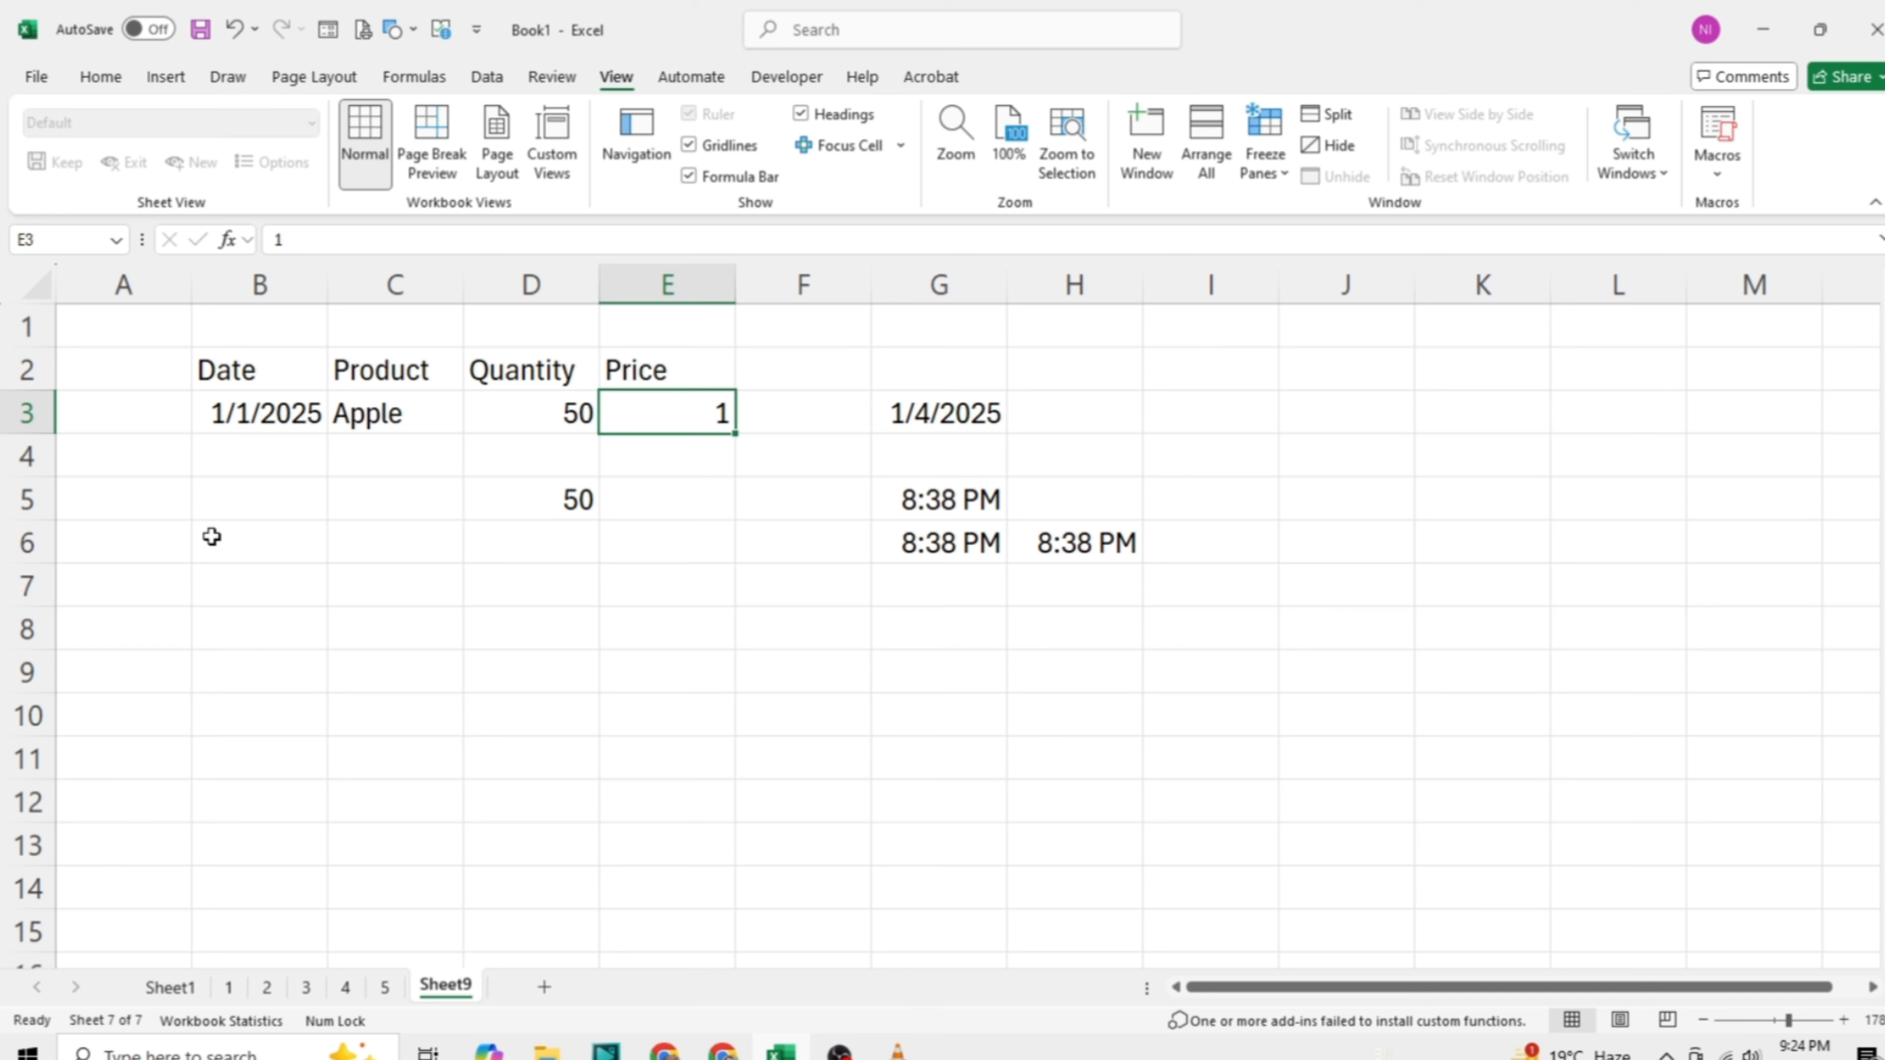
key(Up)
key(Up)
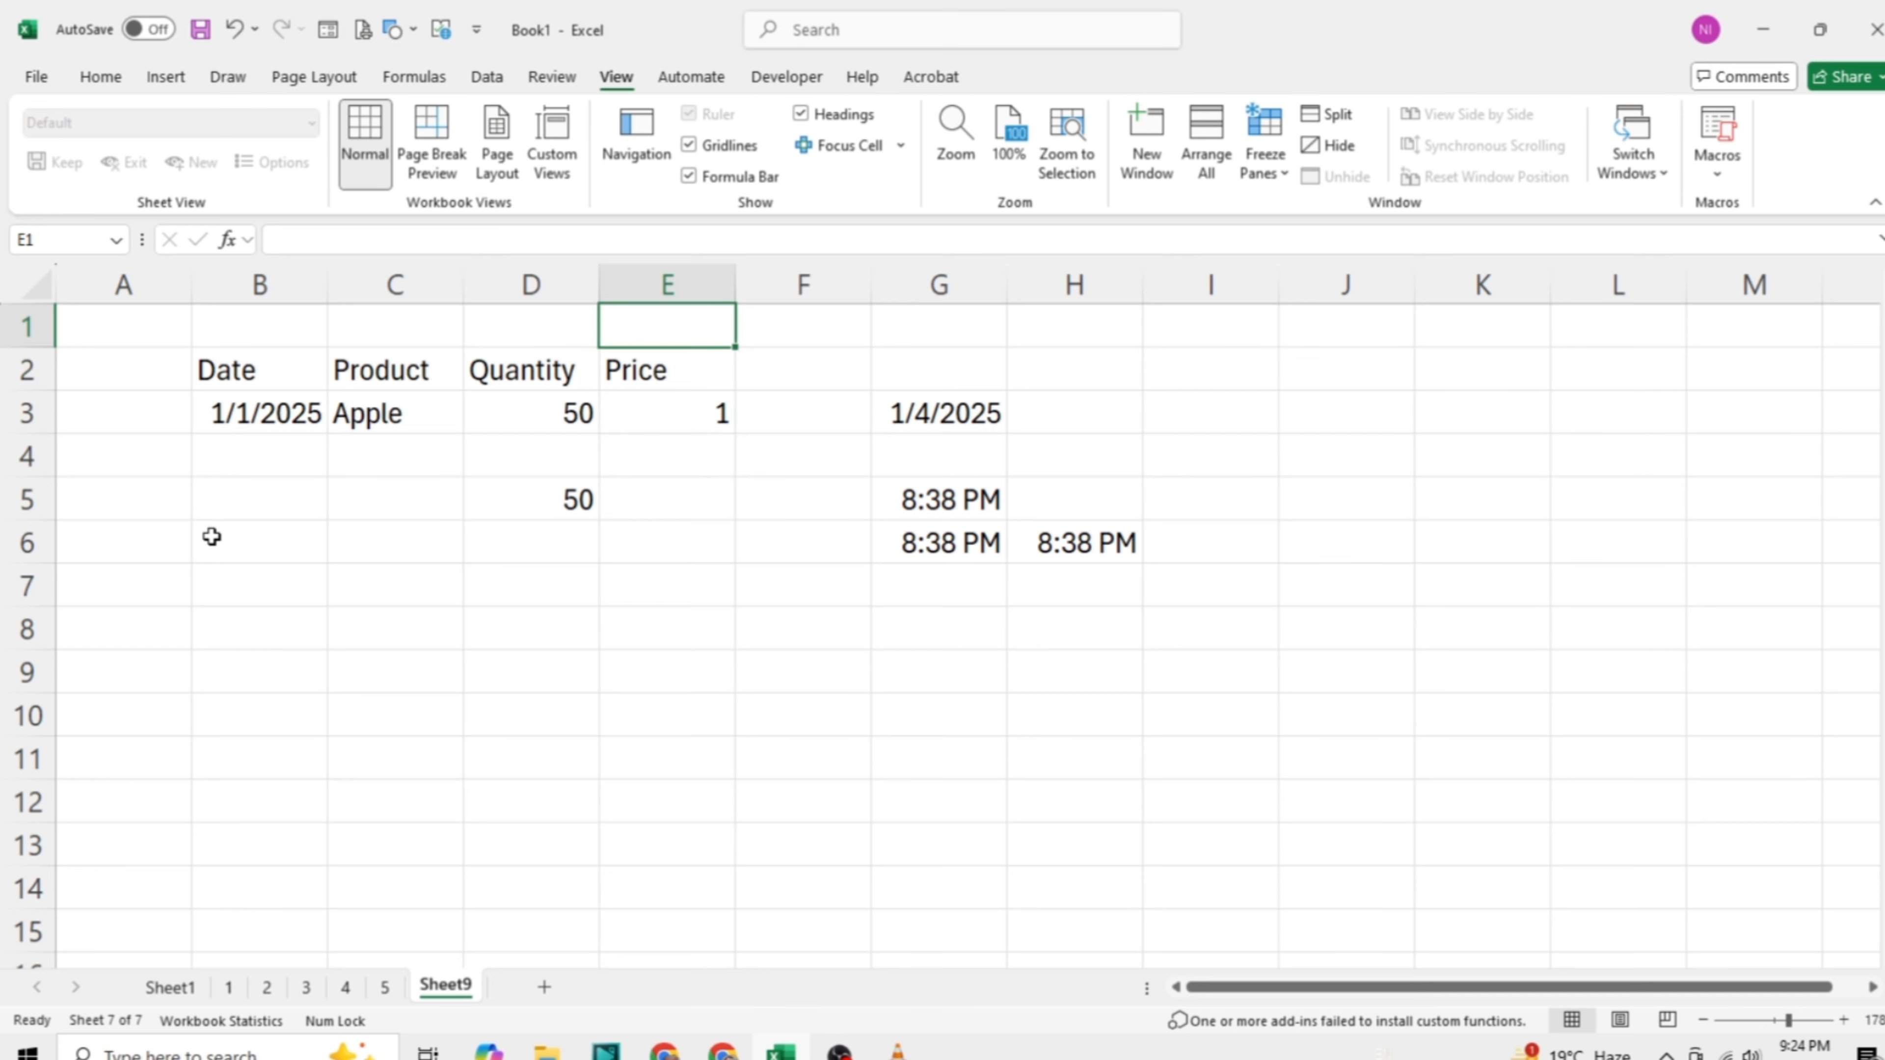
key(Down)
key(Left)
key(Left)
key(Left)
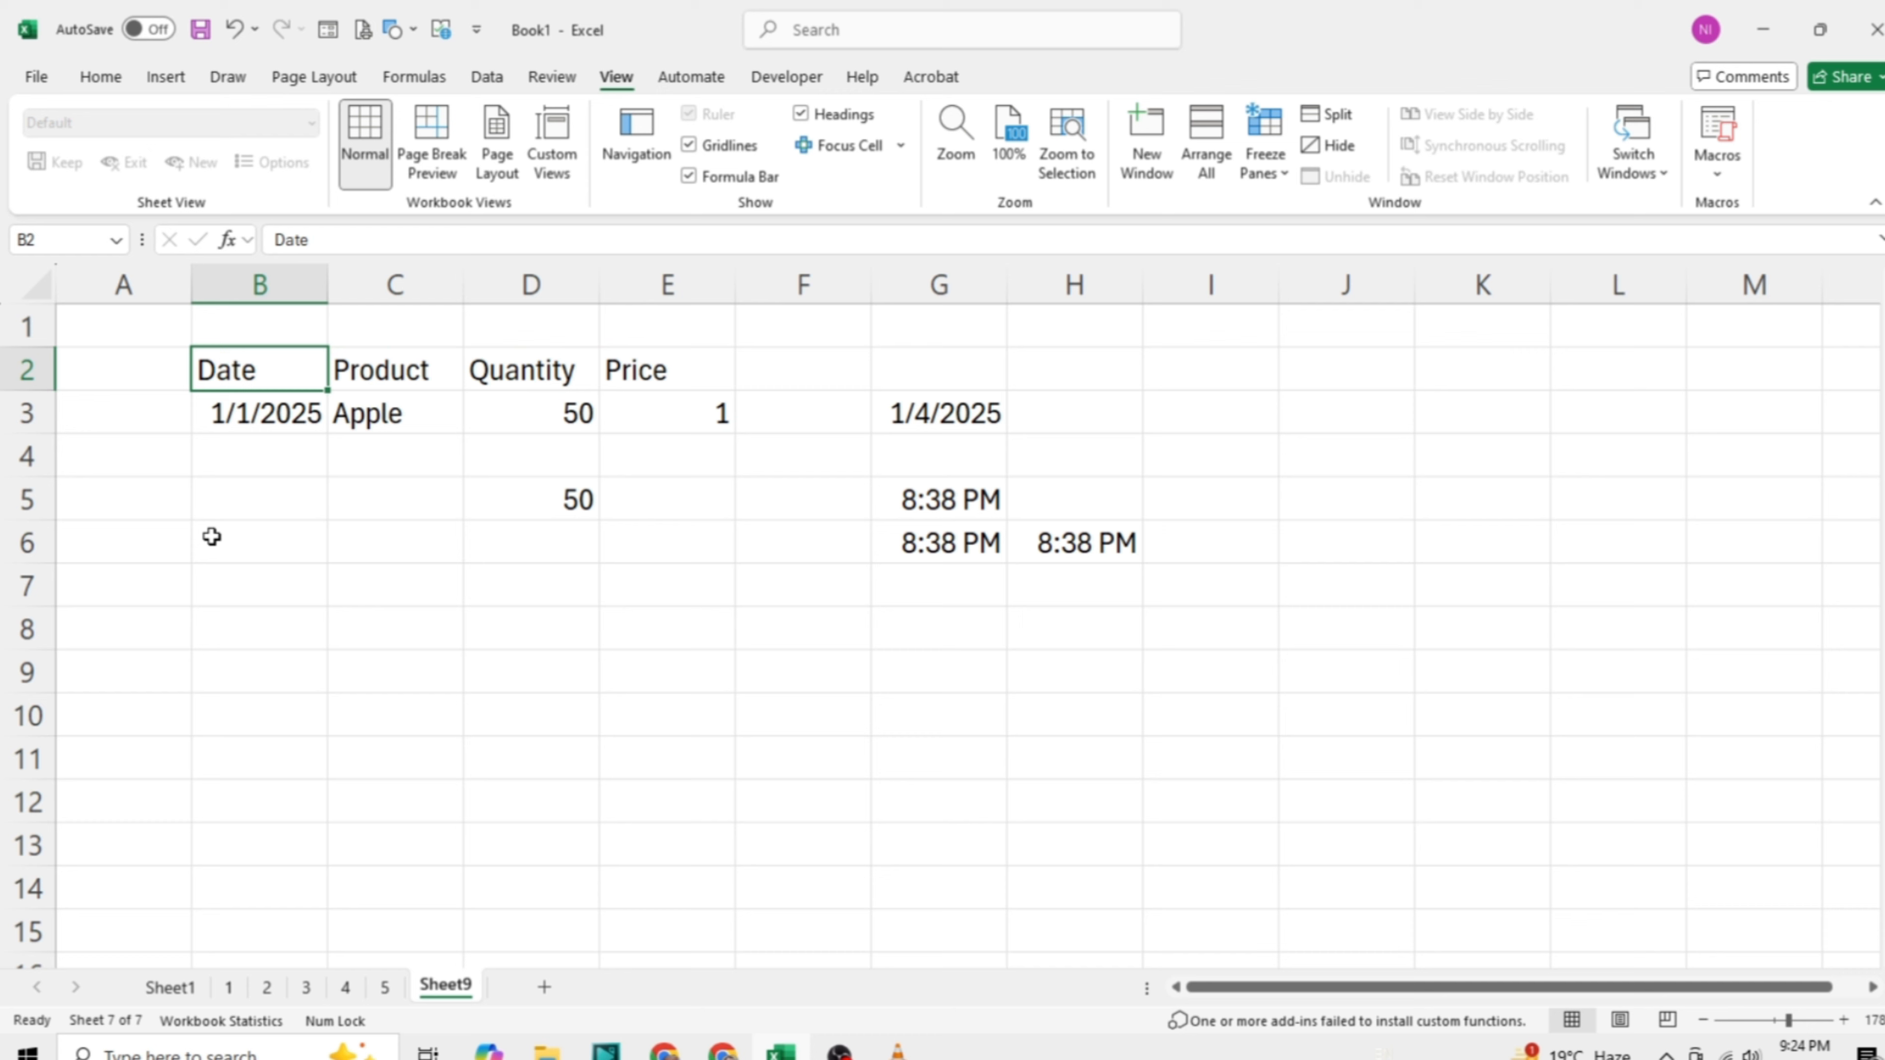
Step: Go from B9 up to the date in B3 and across to D3, and examine the quantity cell and the cells below it
click(101, 77)
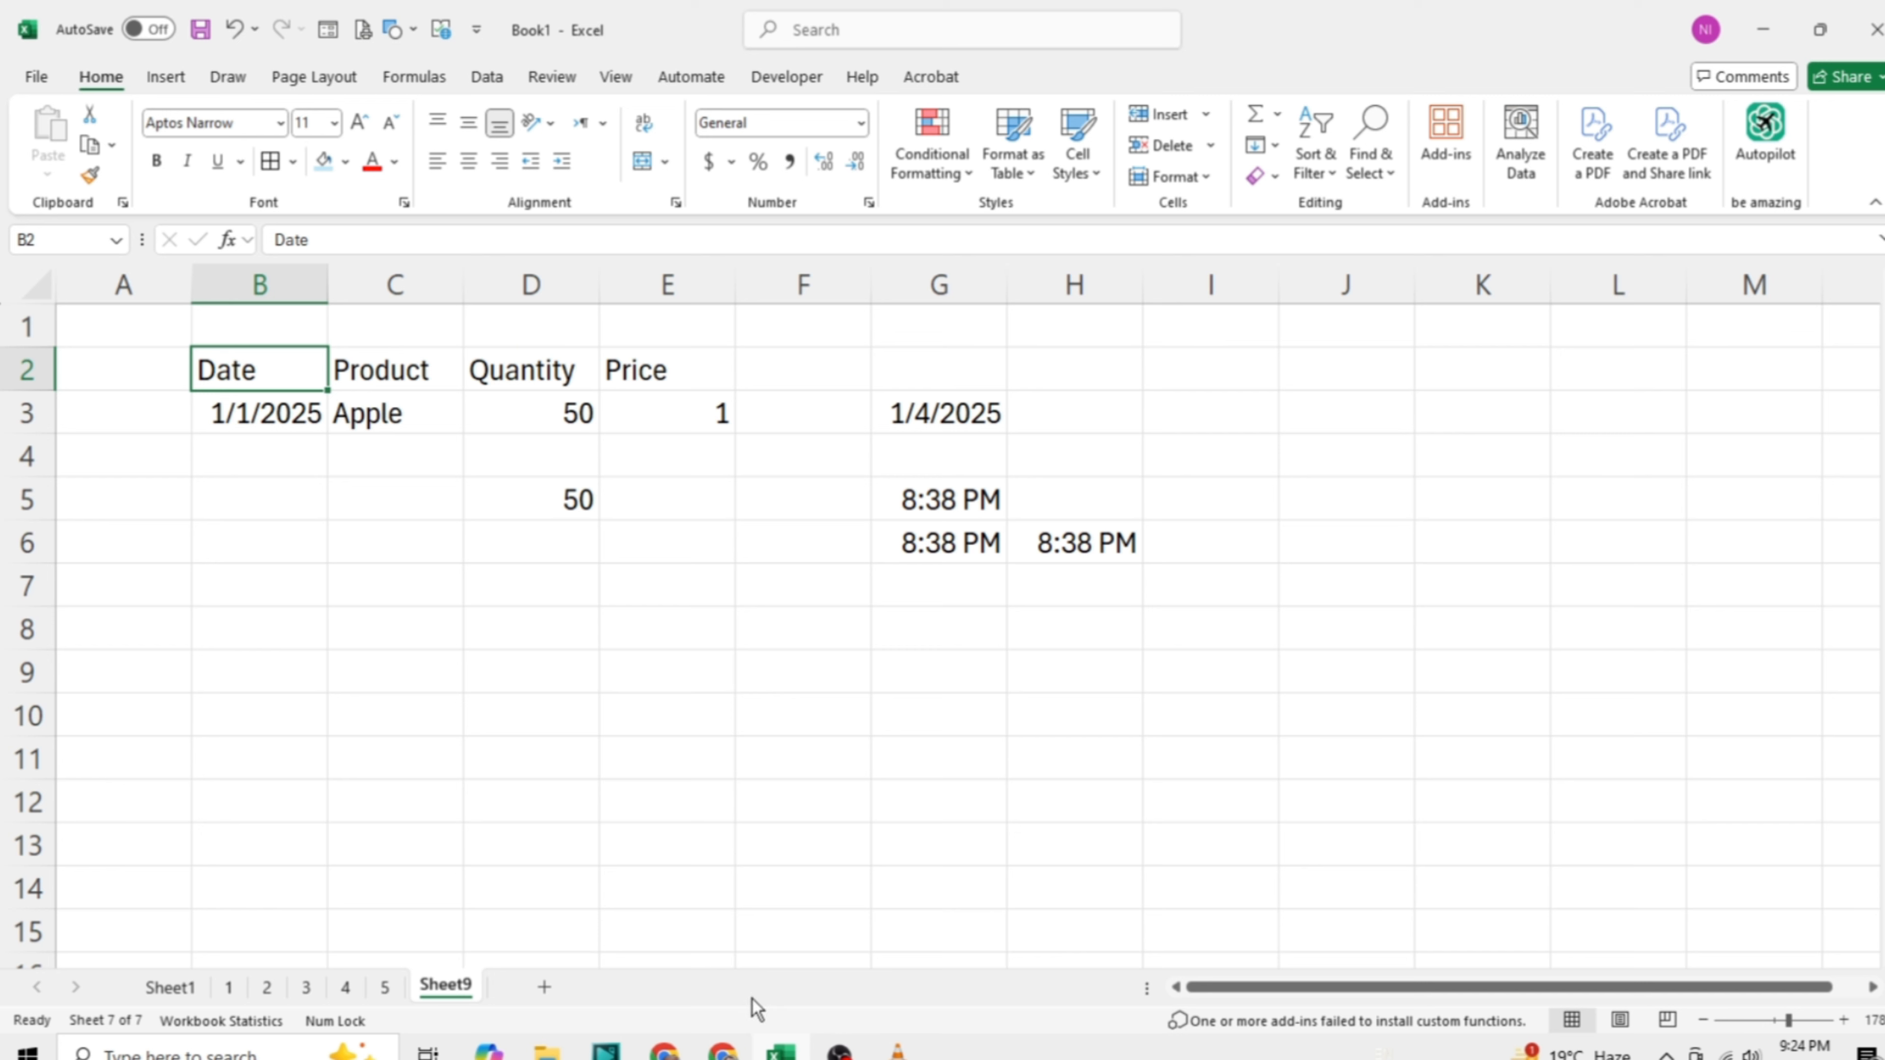
click(226, 671)
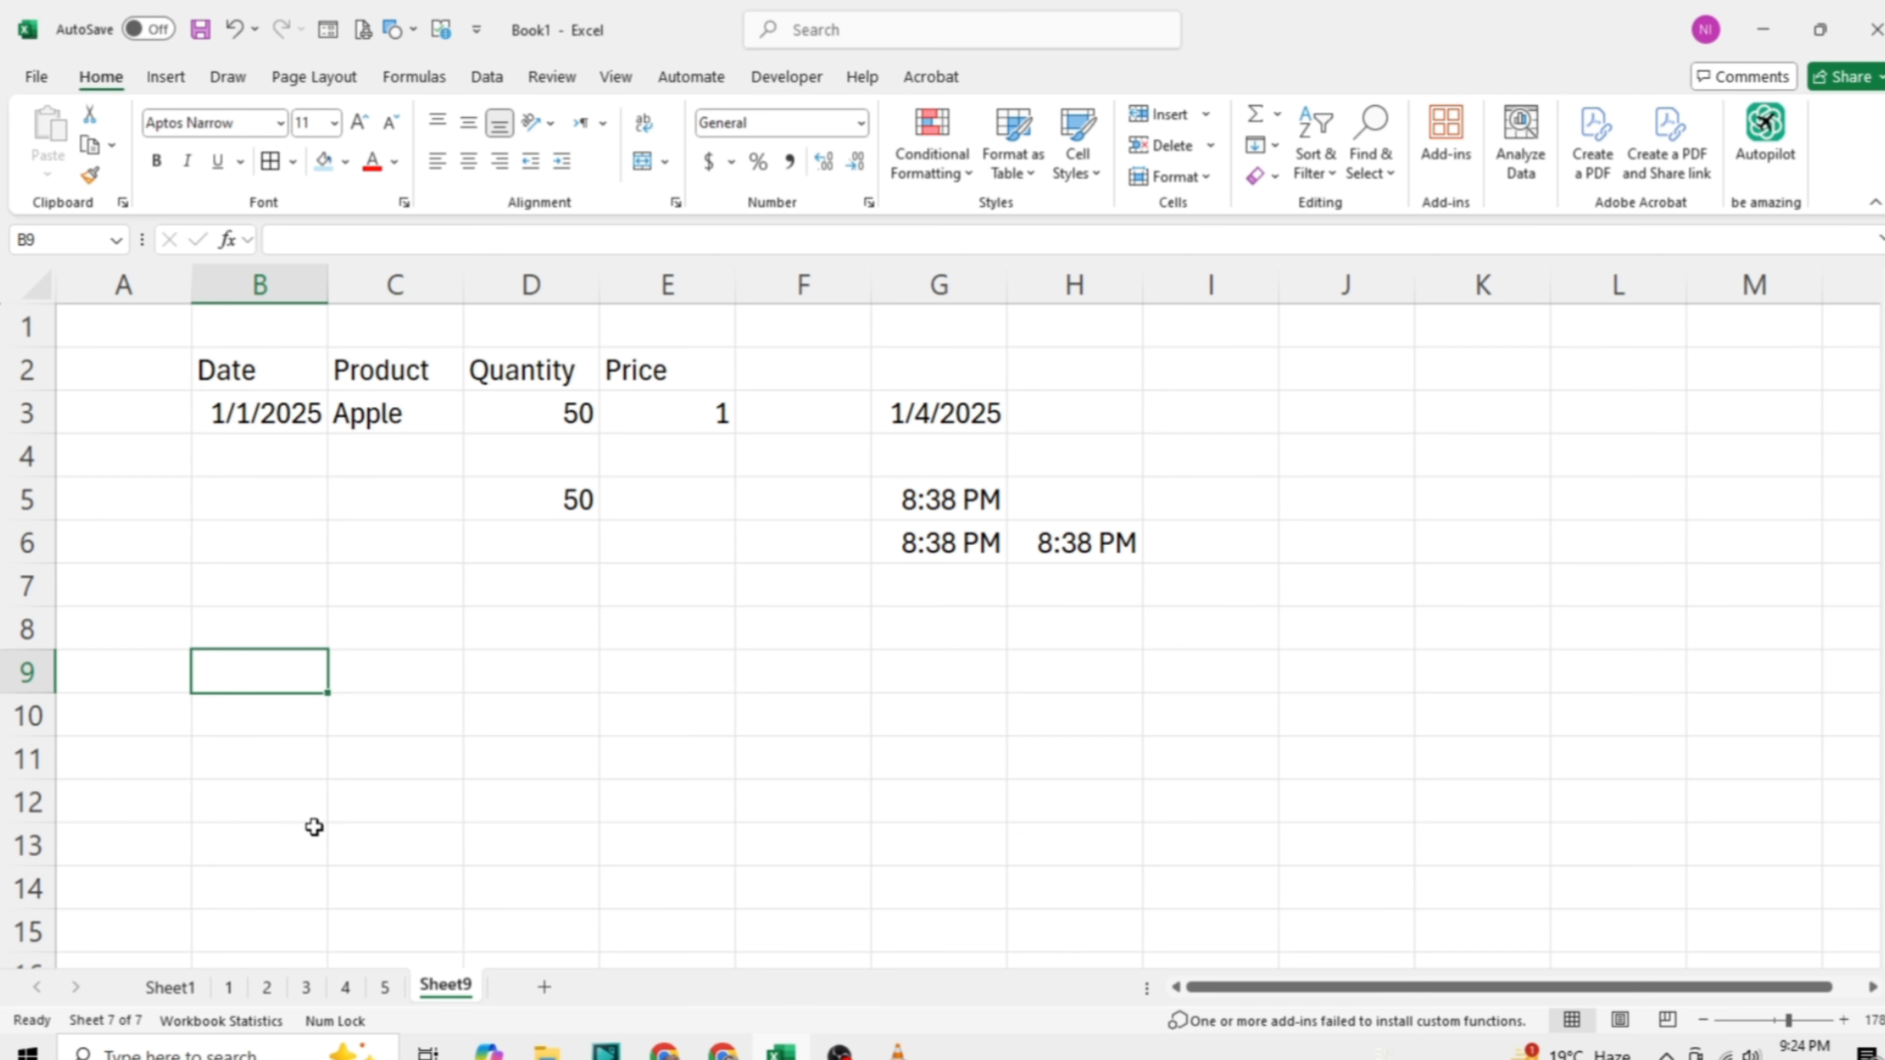
key(Up)
key(Up)
key(Up)
key(Up)
key(Up)
key(Up)
key(Up)
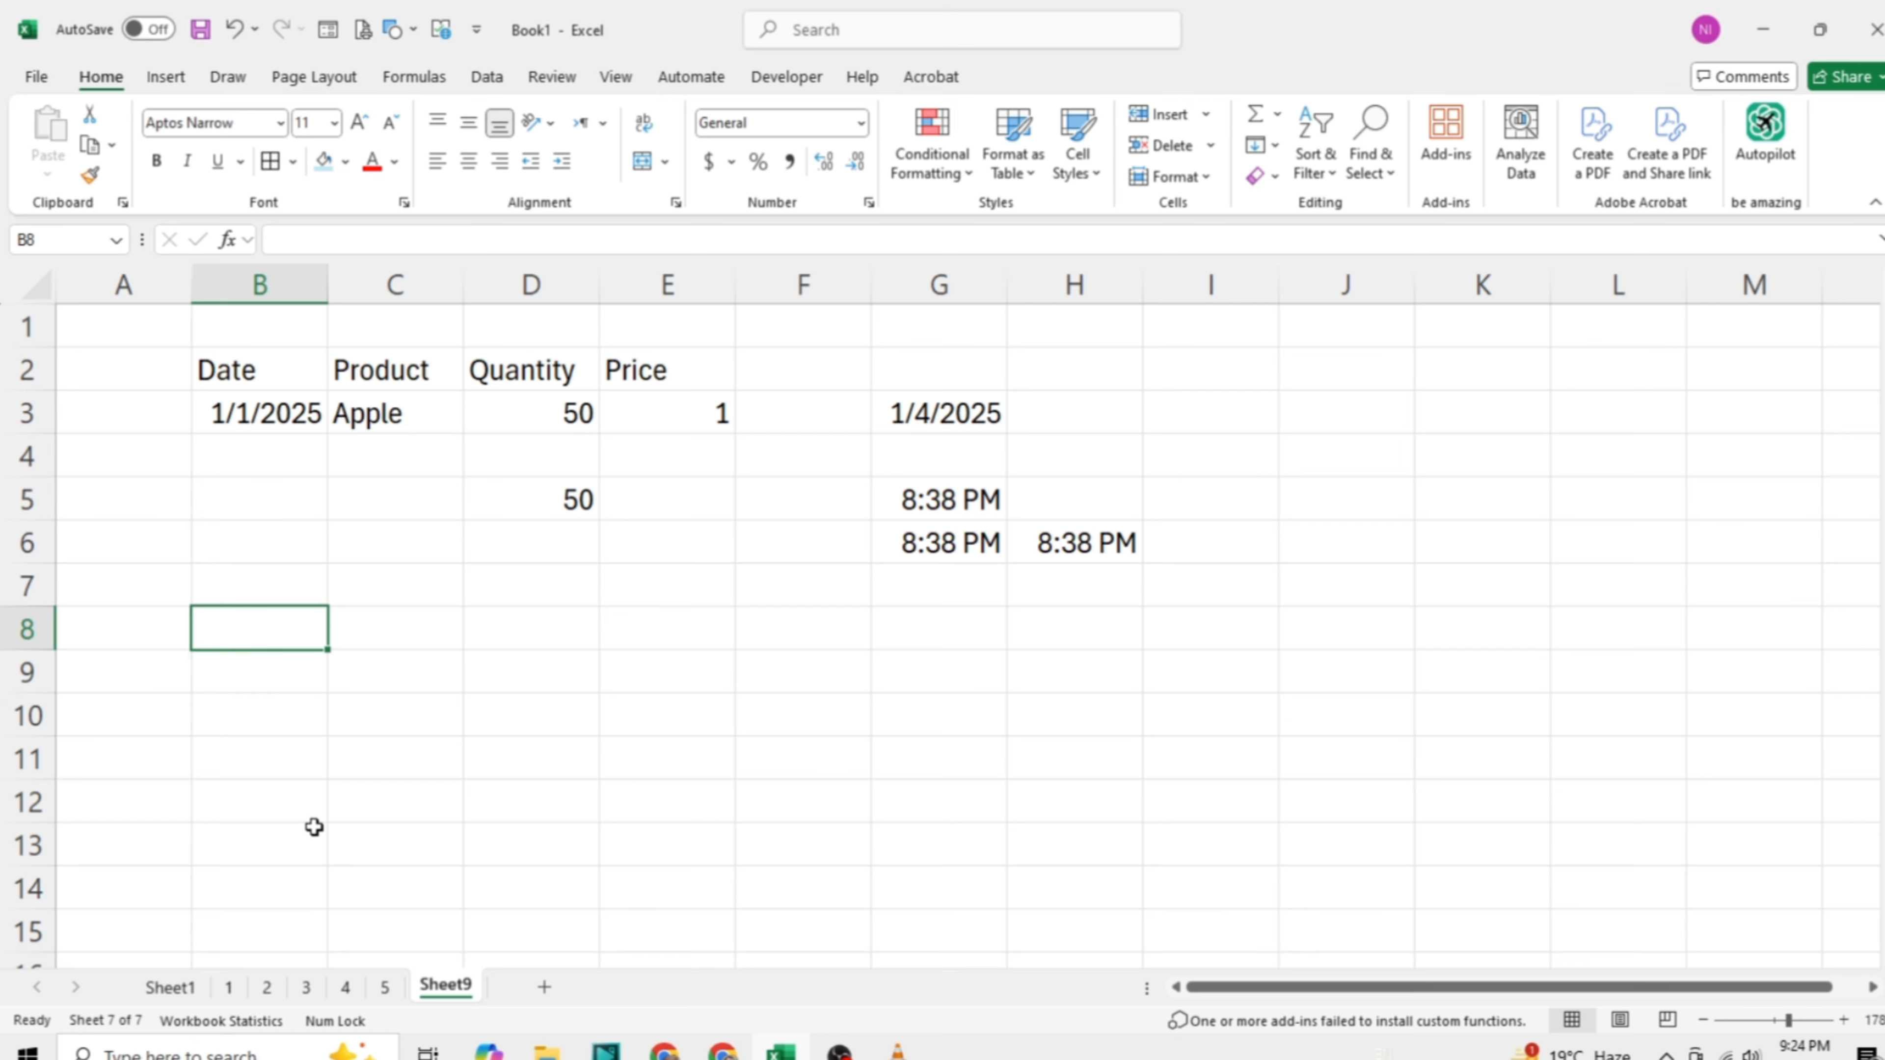
key(Down)
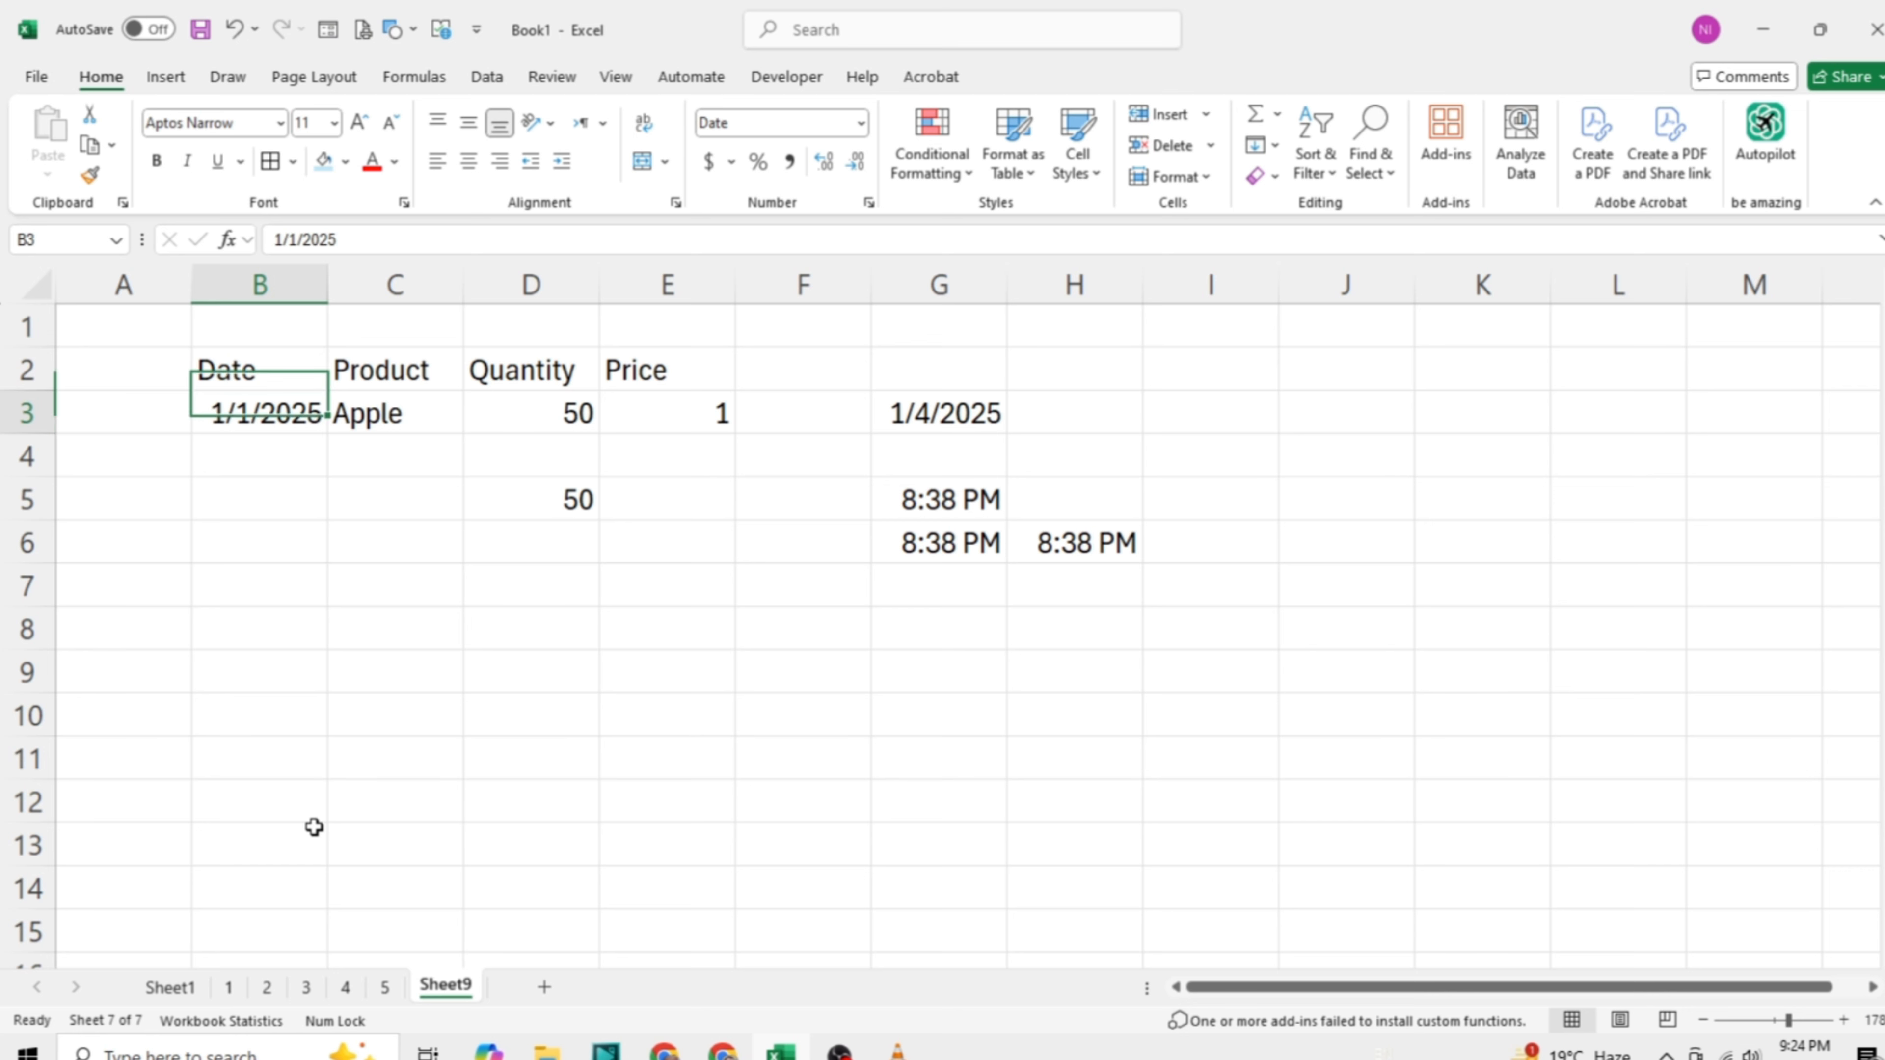
key(Right)
key(Right)
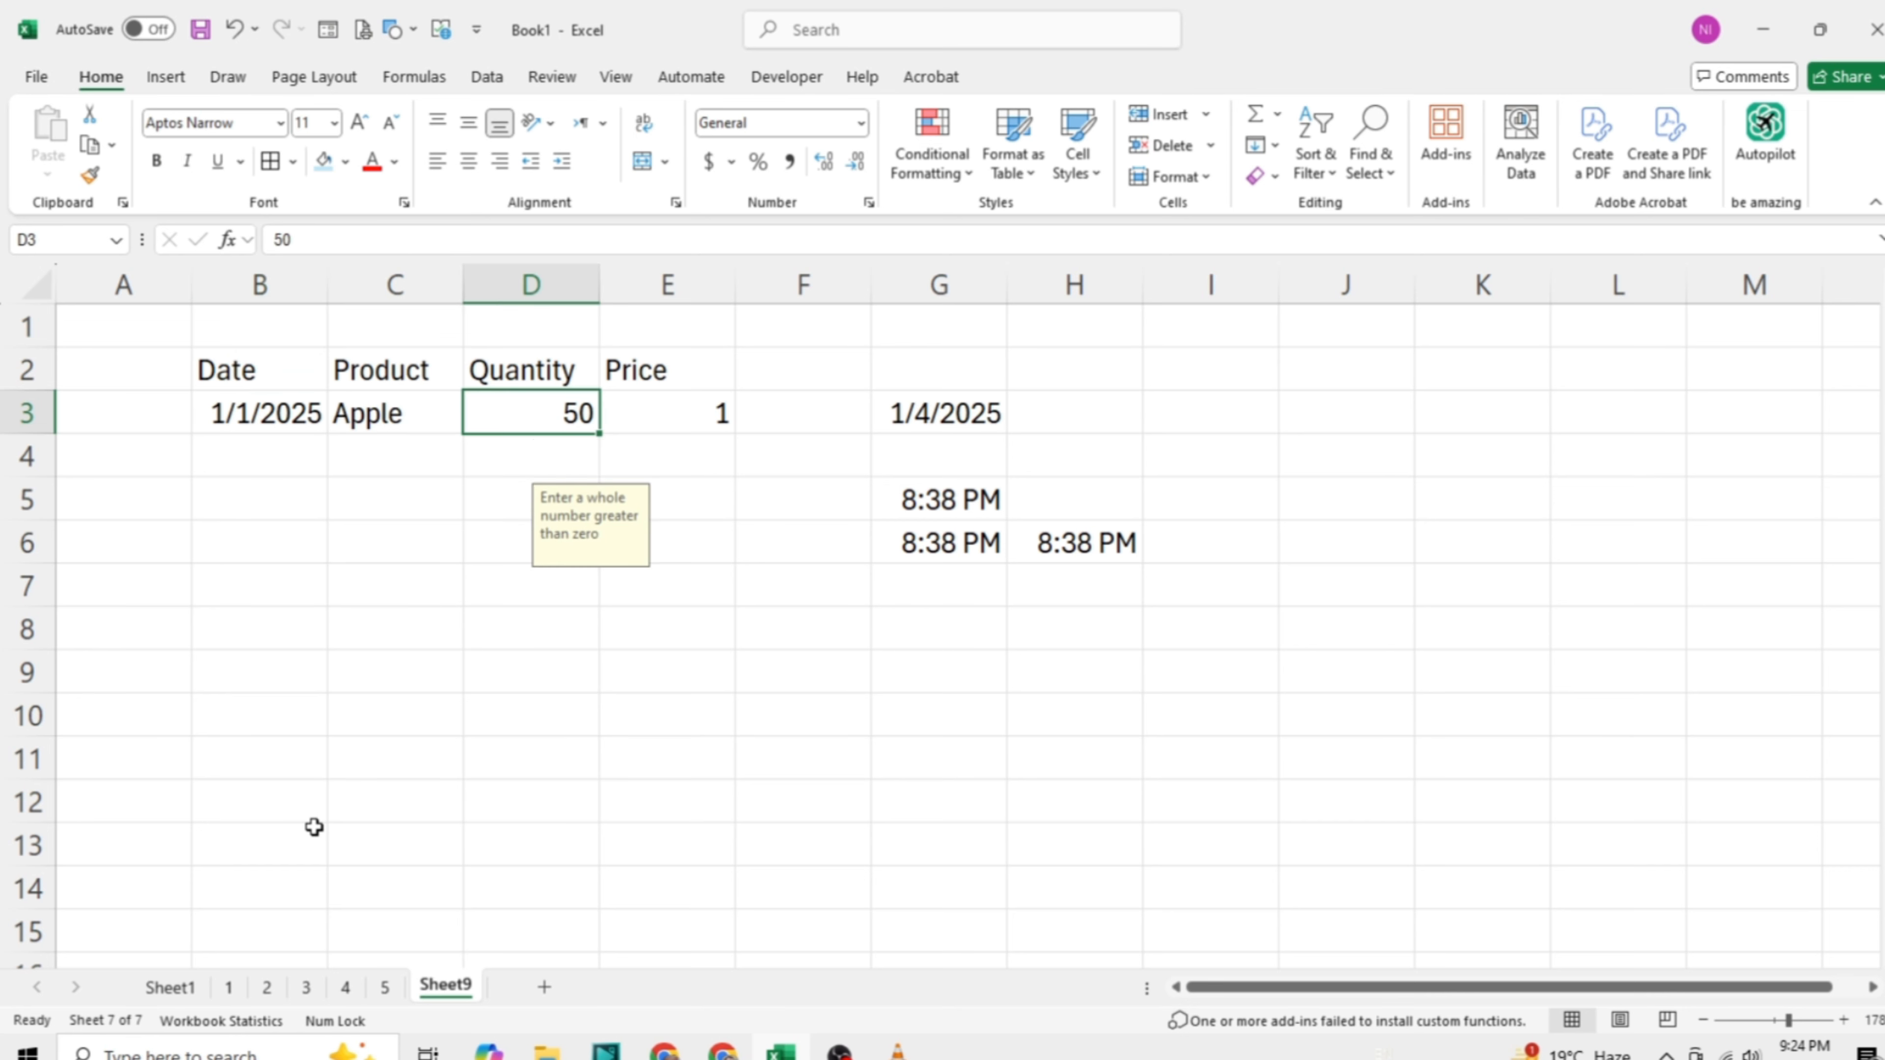
key(Down)
key(Down)
key(Up)
key(Up)
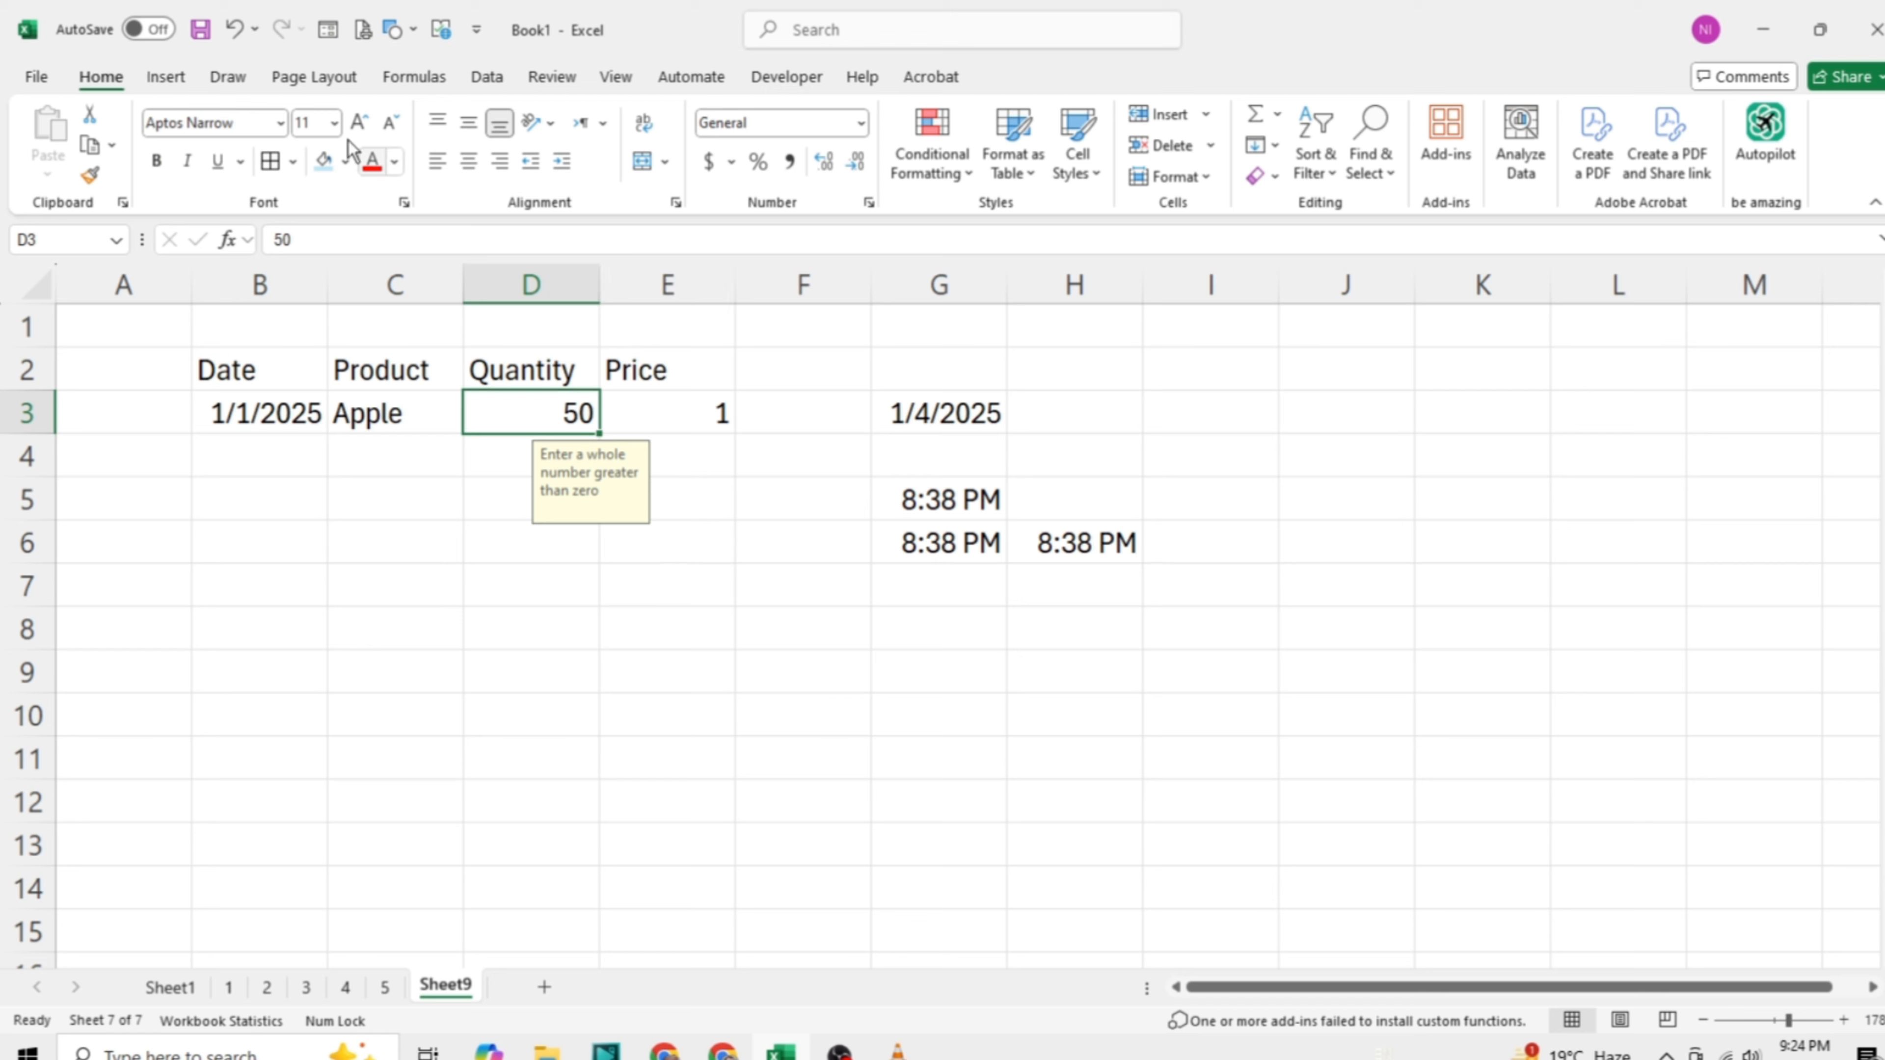
Step: Examine the data validation rule of the quantity cell D3, including its criteria, allowed types and input message
click(484, 78)
click(1275, 179)
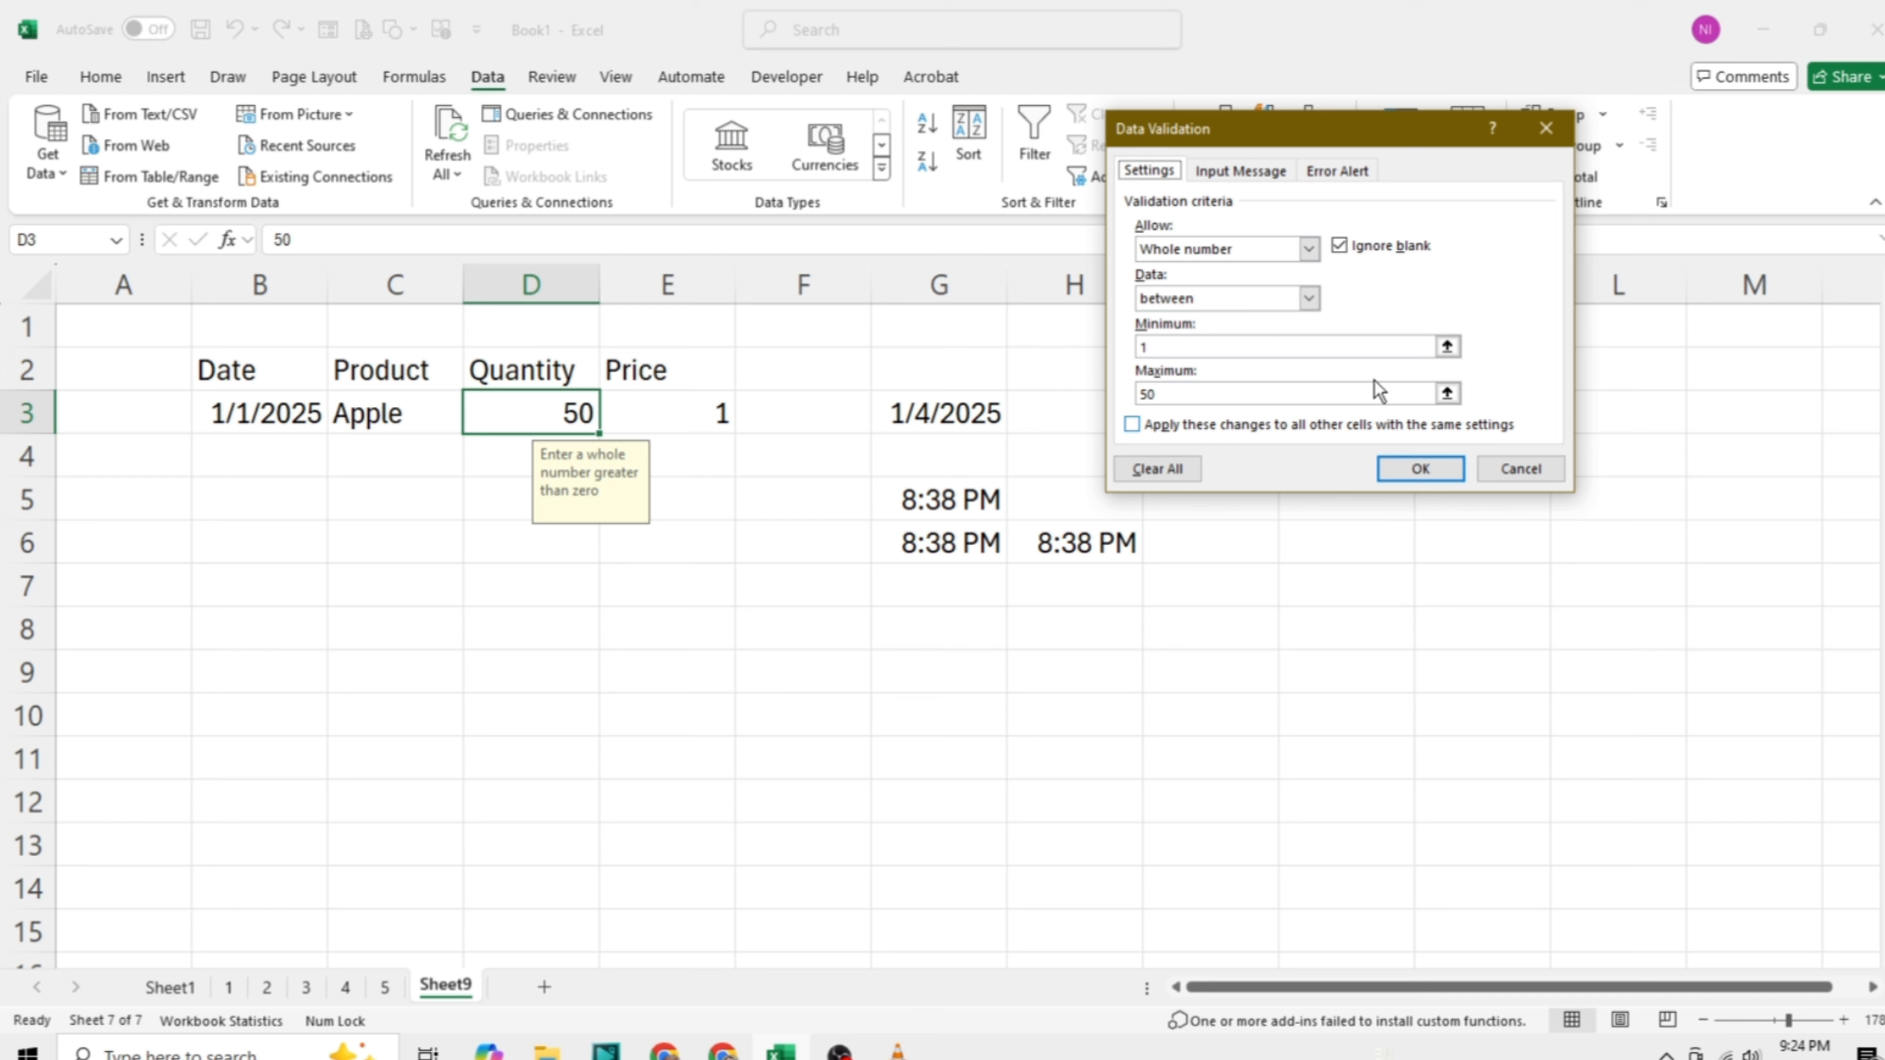
click(1308, 249)
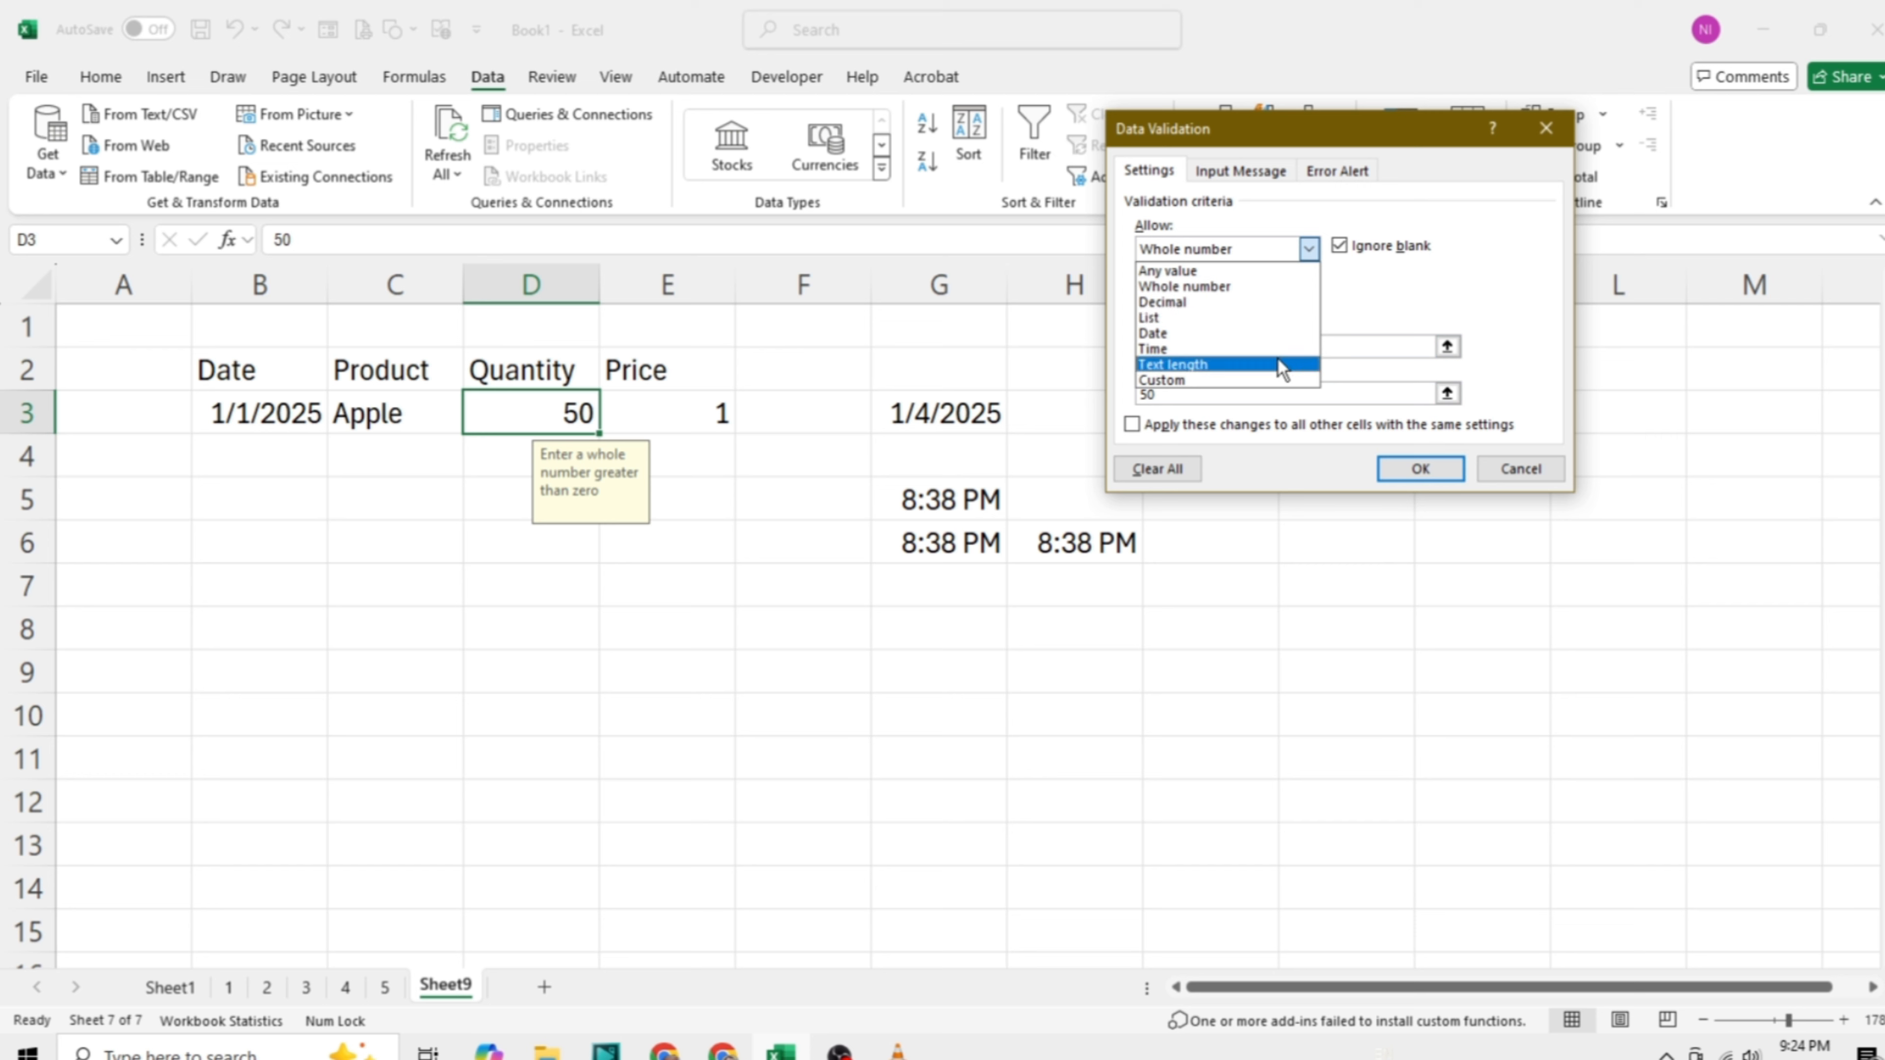
click(1507, 288)
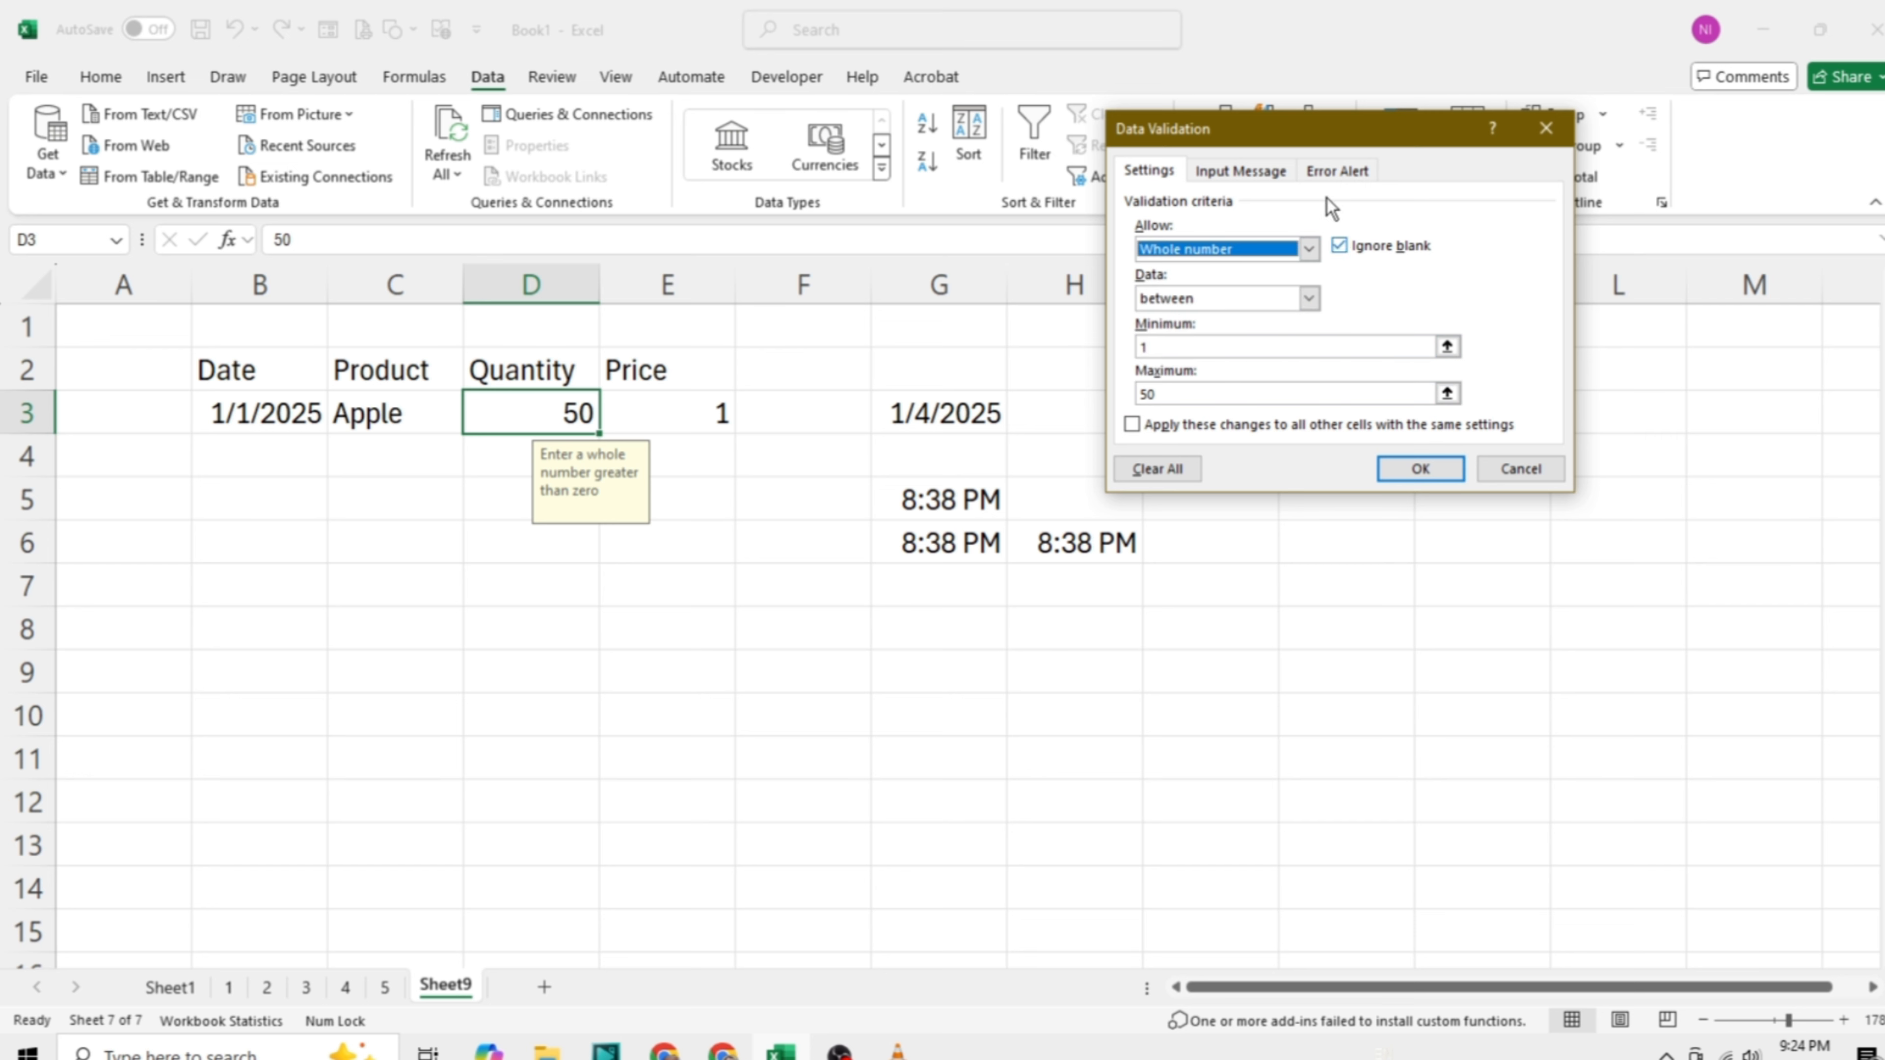
click(1277, 175)
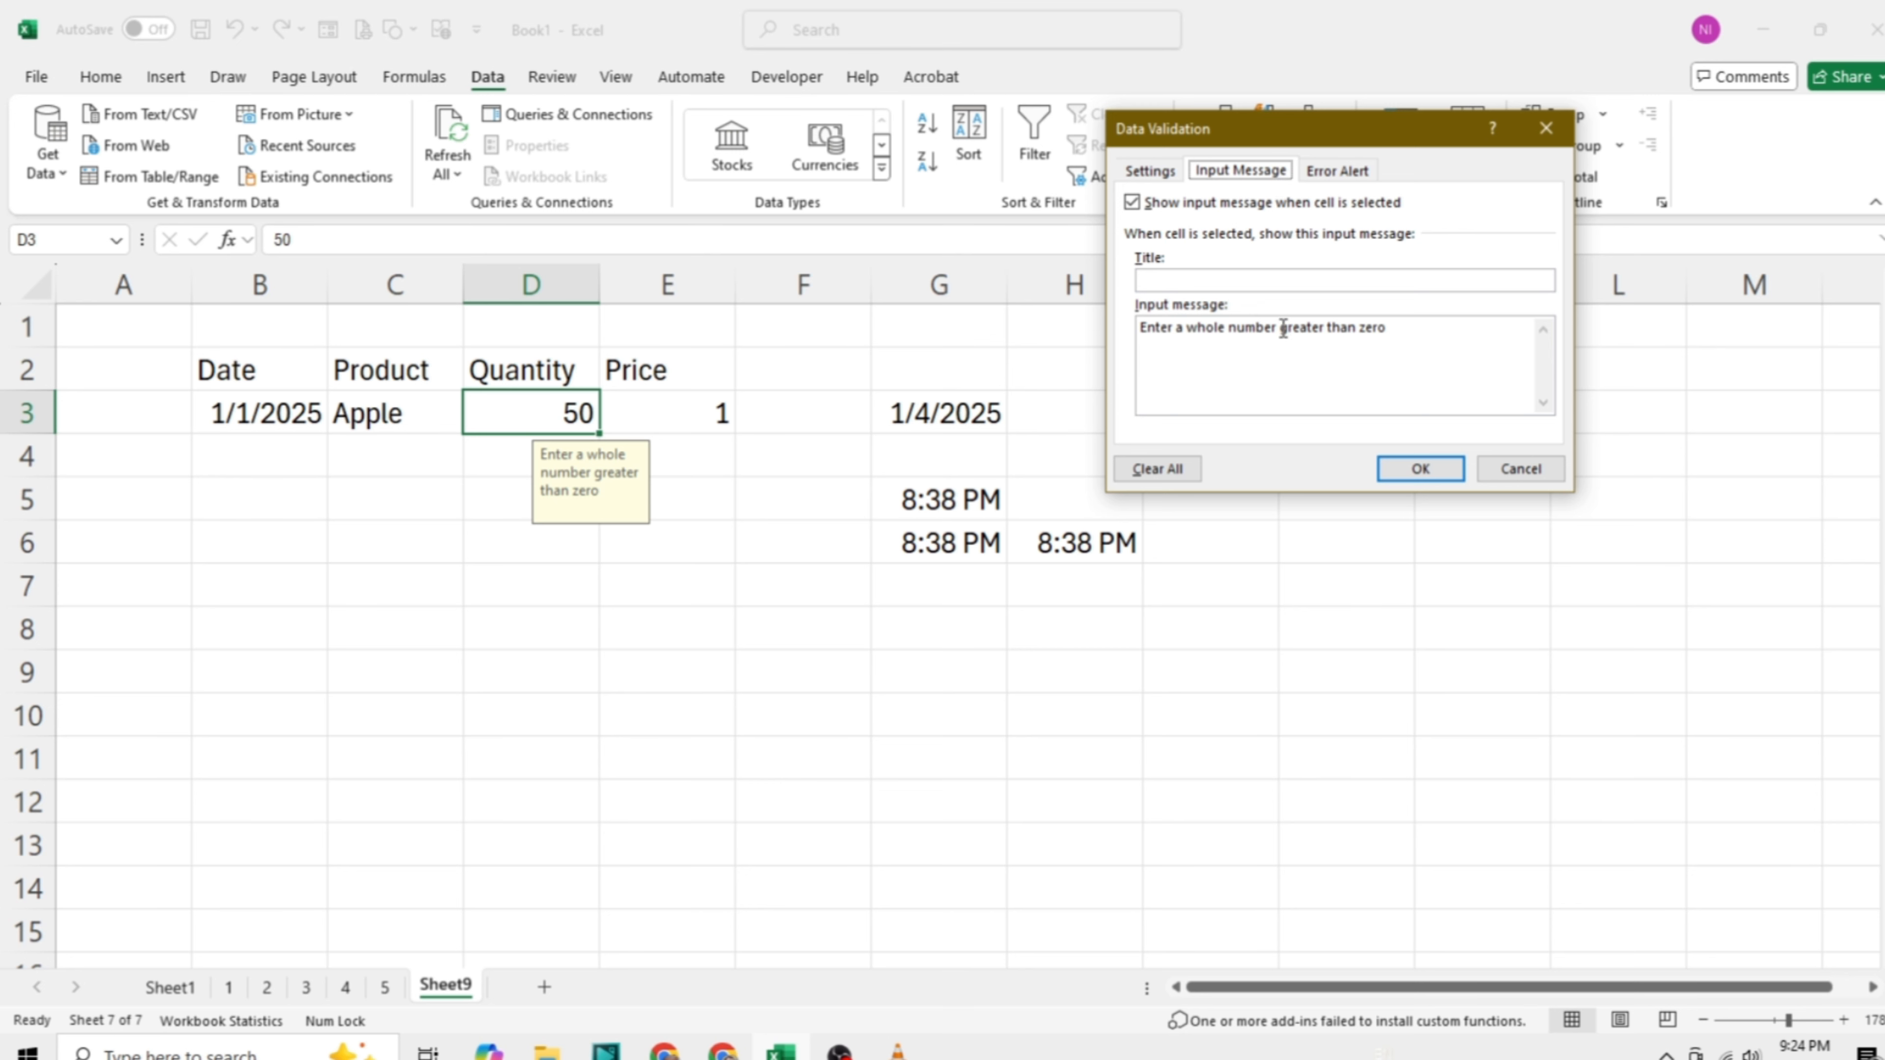
click(1419, 469)
Step: Test the validation in quantity cell D4 with the value 85 and enter 25 in its place
click(367, 488)
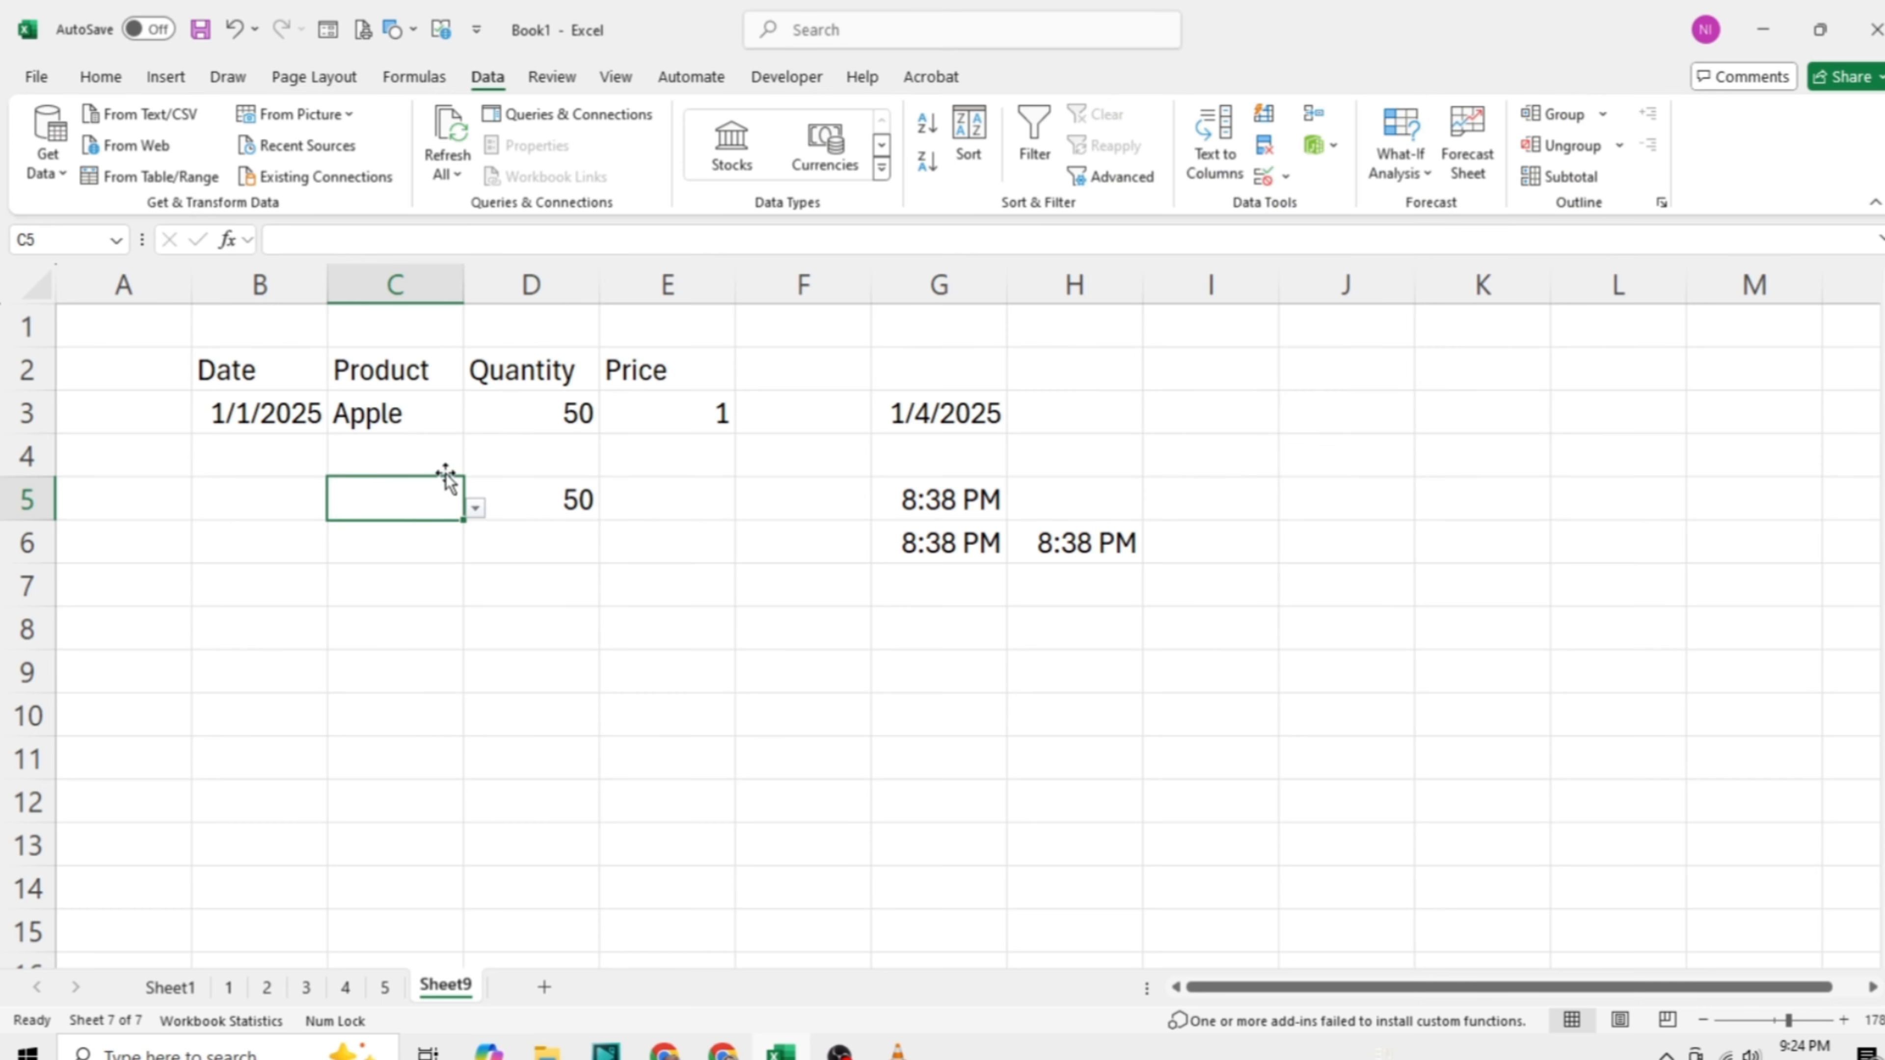
click(540, 455)
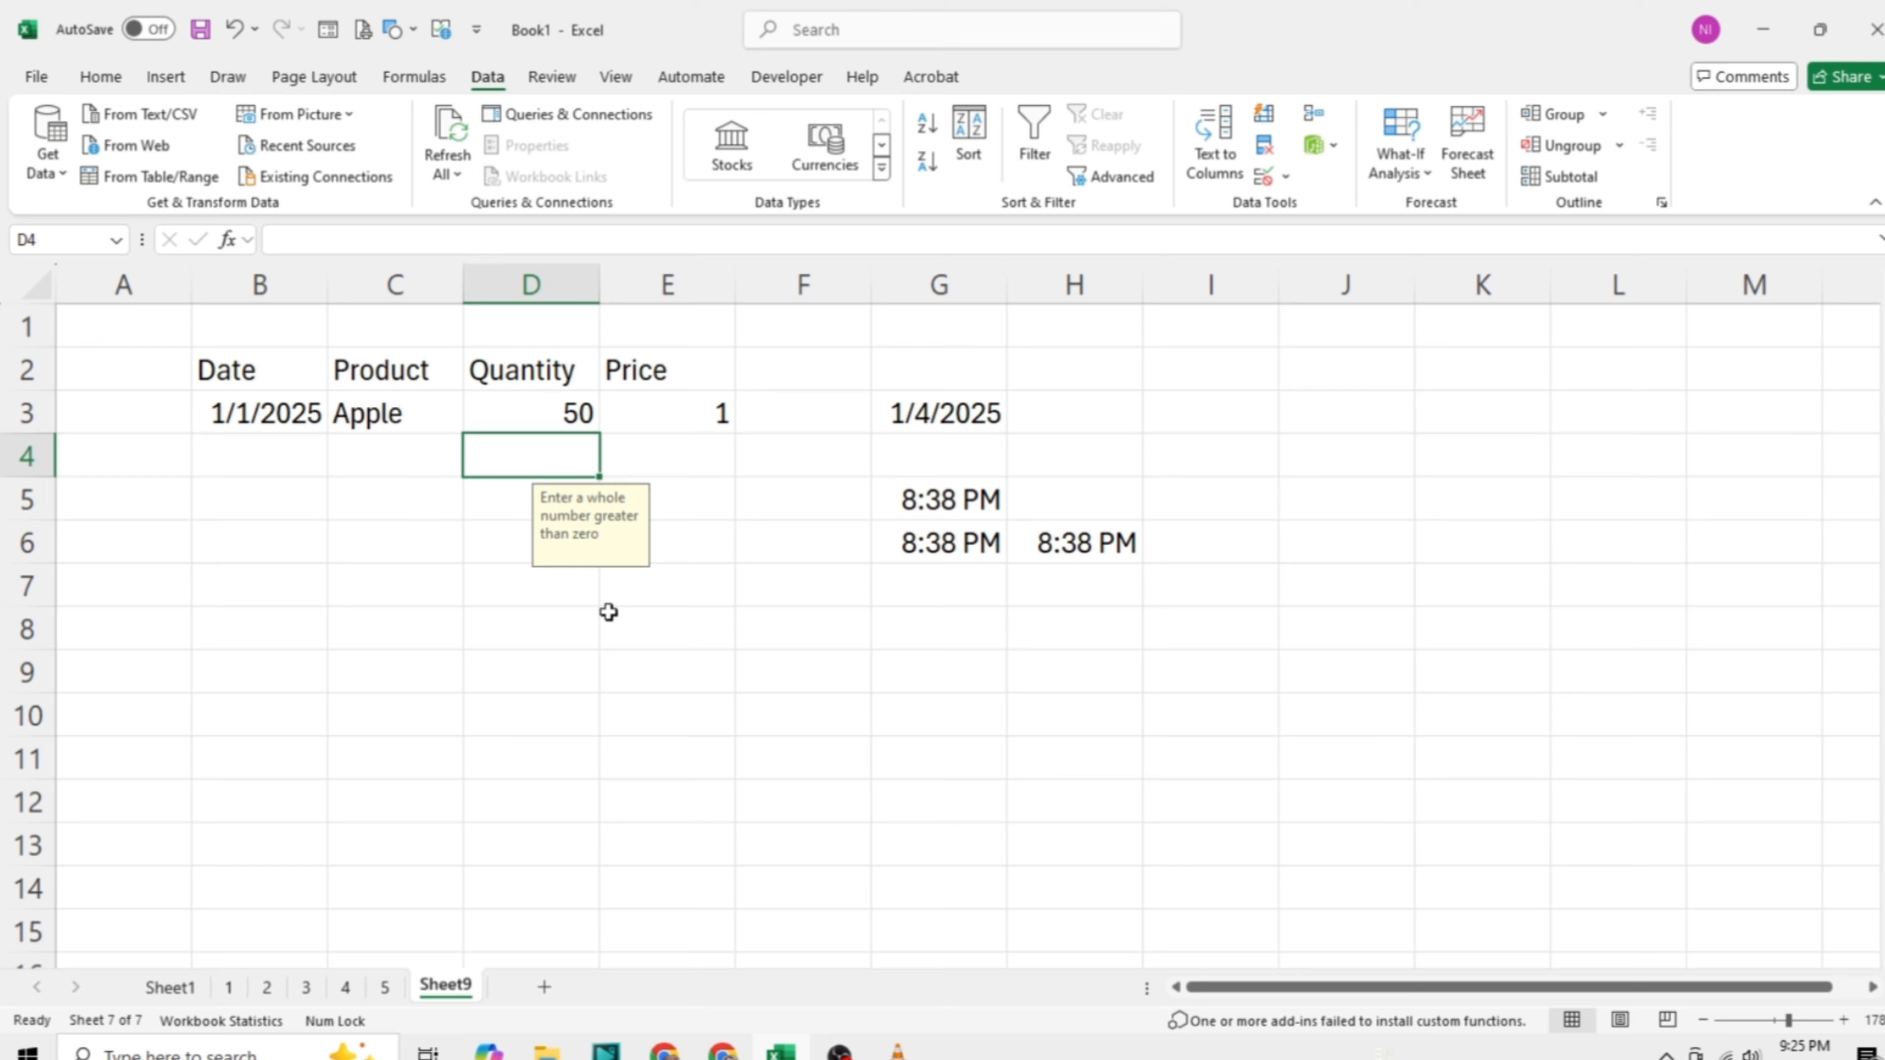
text(85)
key(Return)
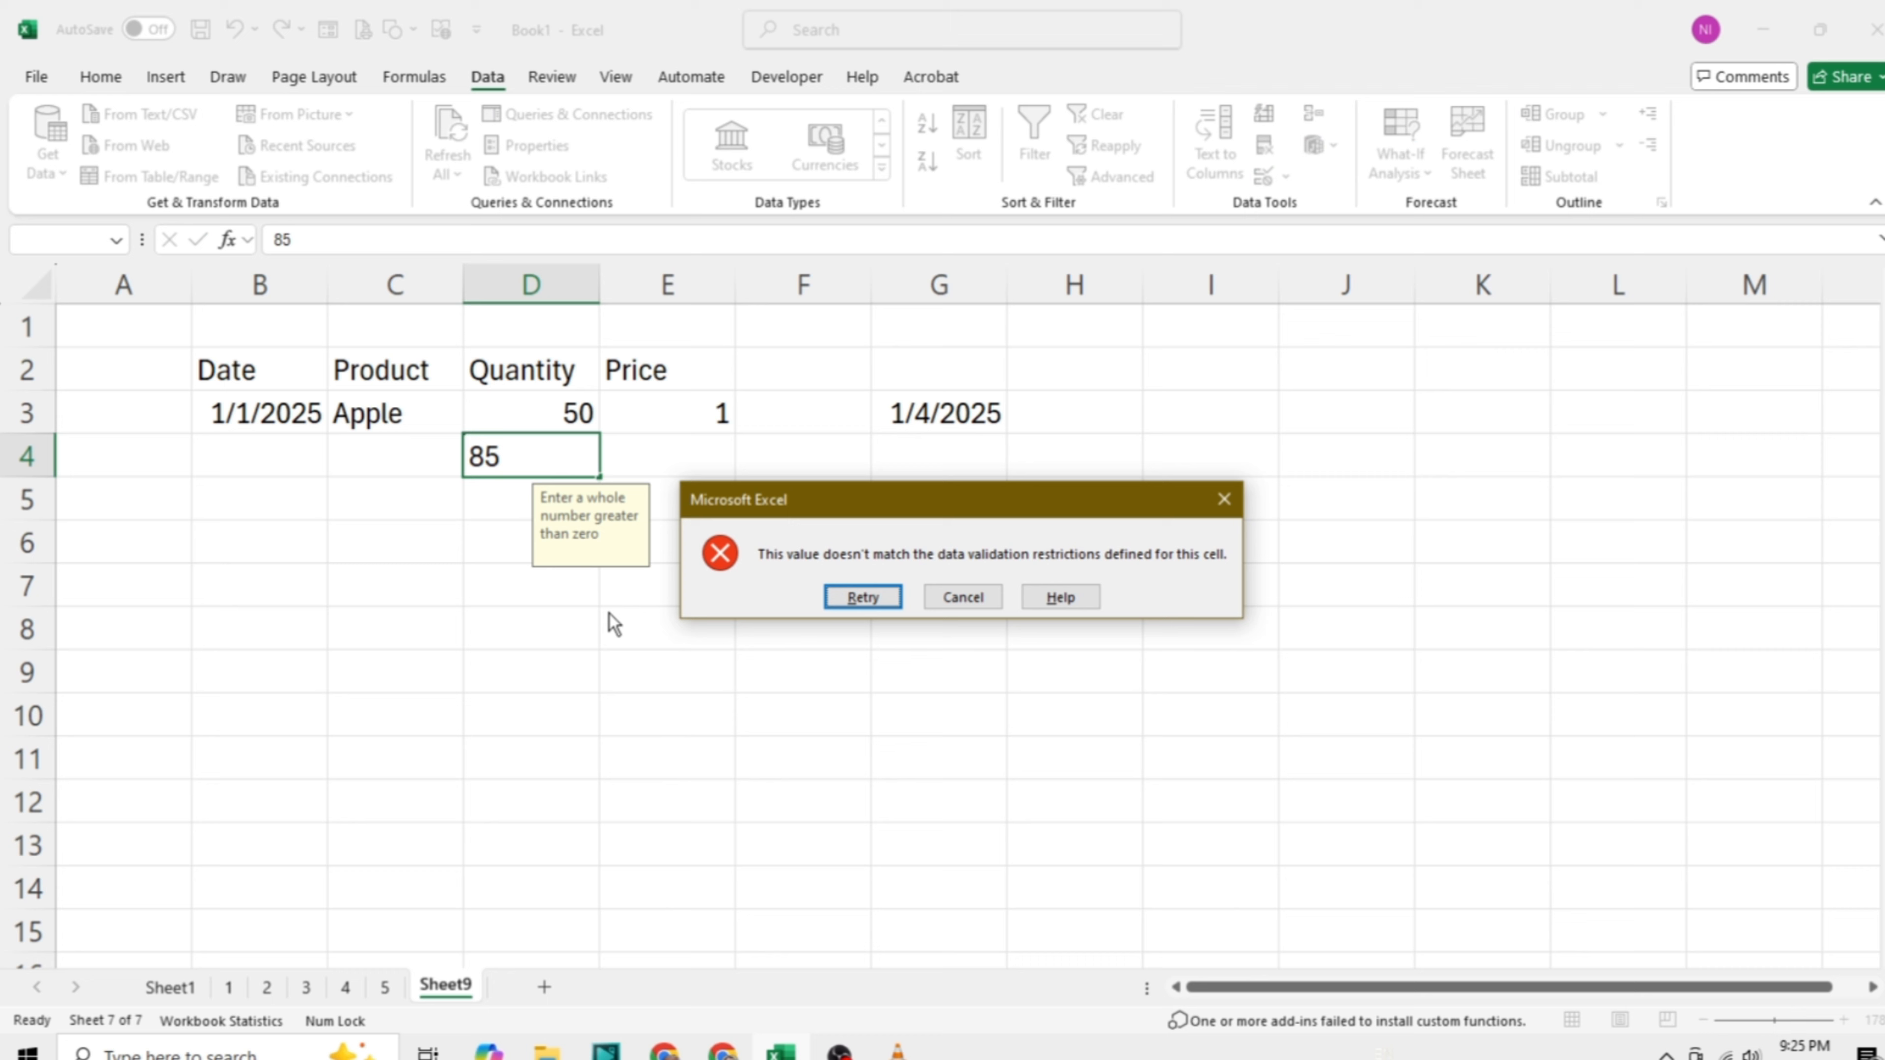
key(Return)
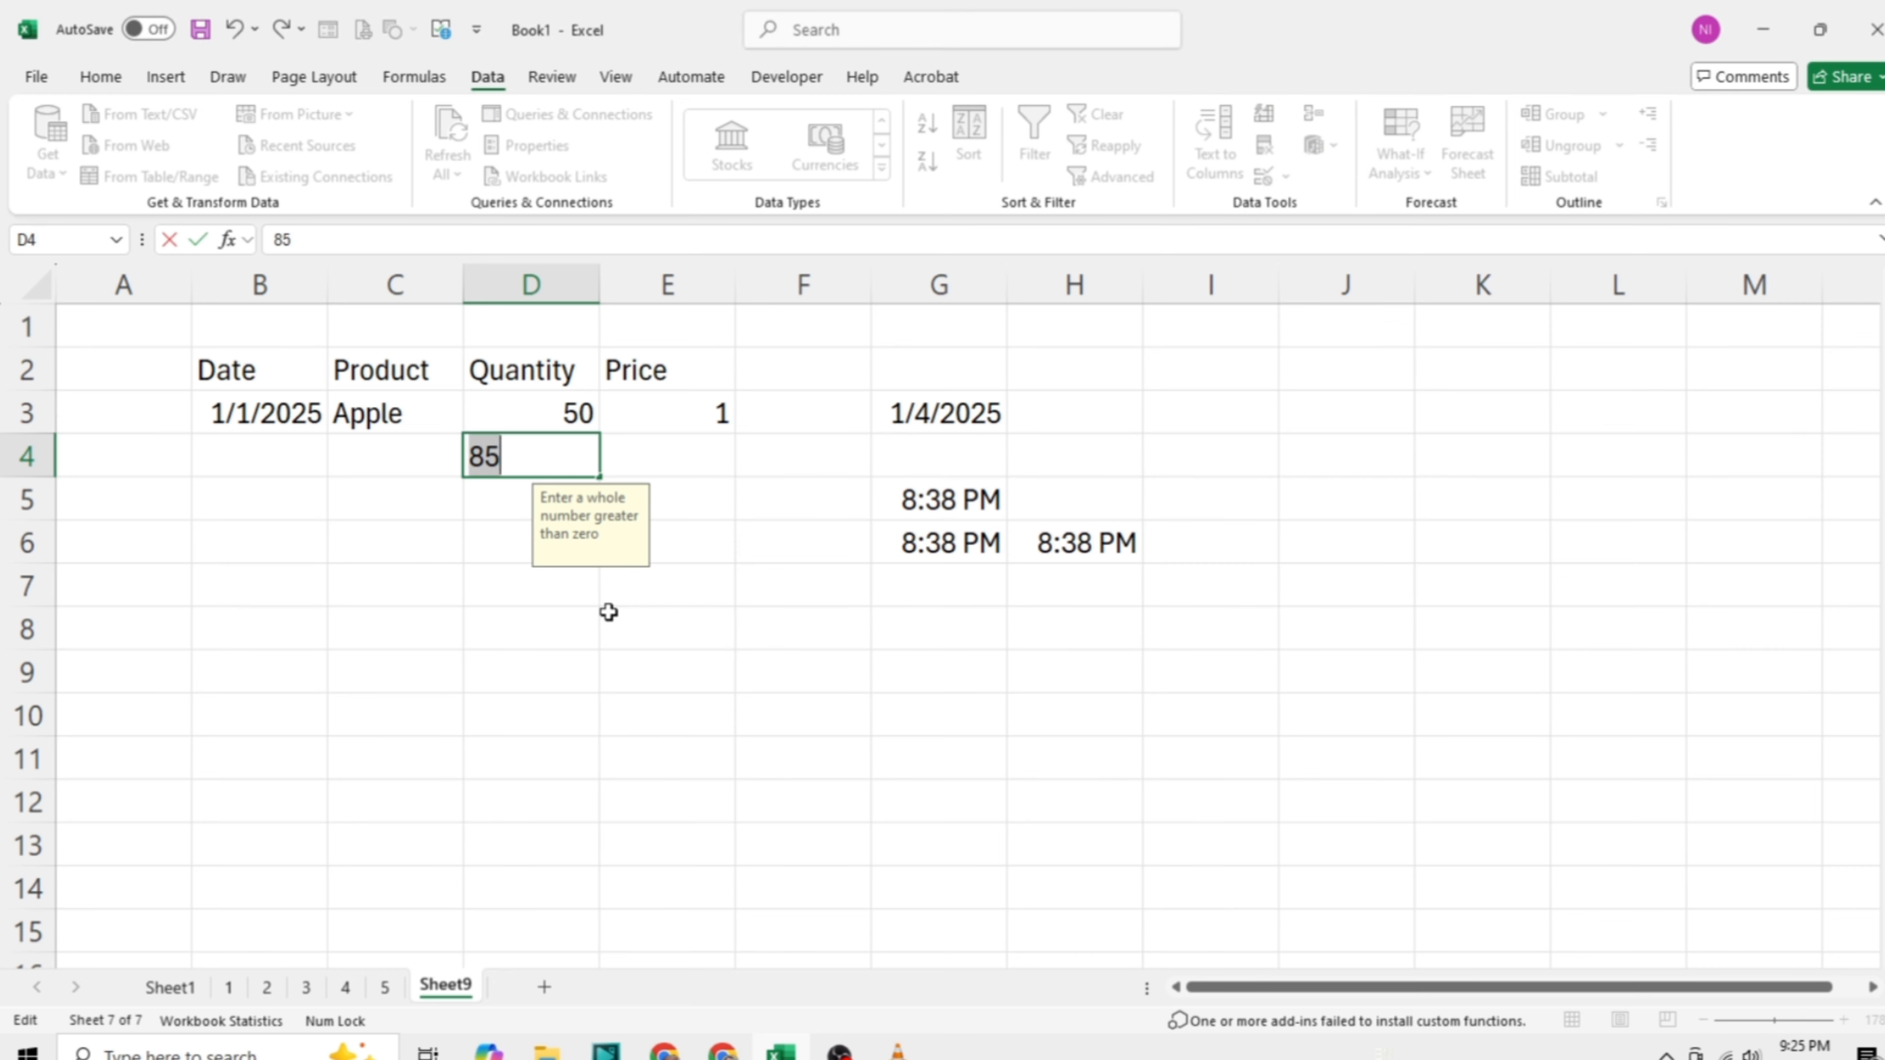
text(25)
key(Return)
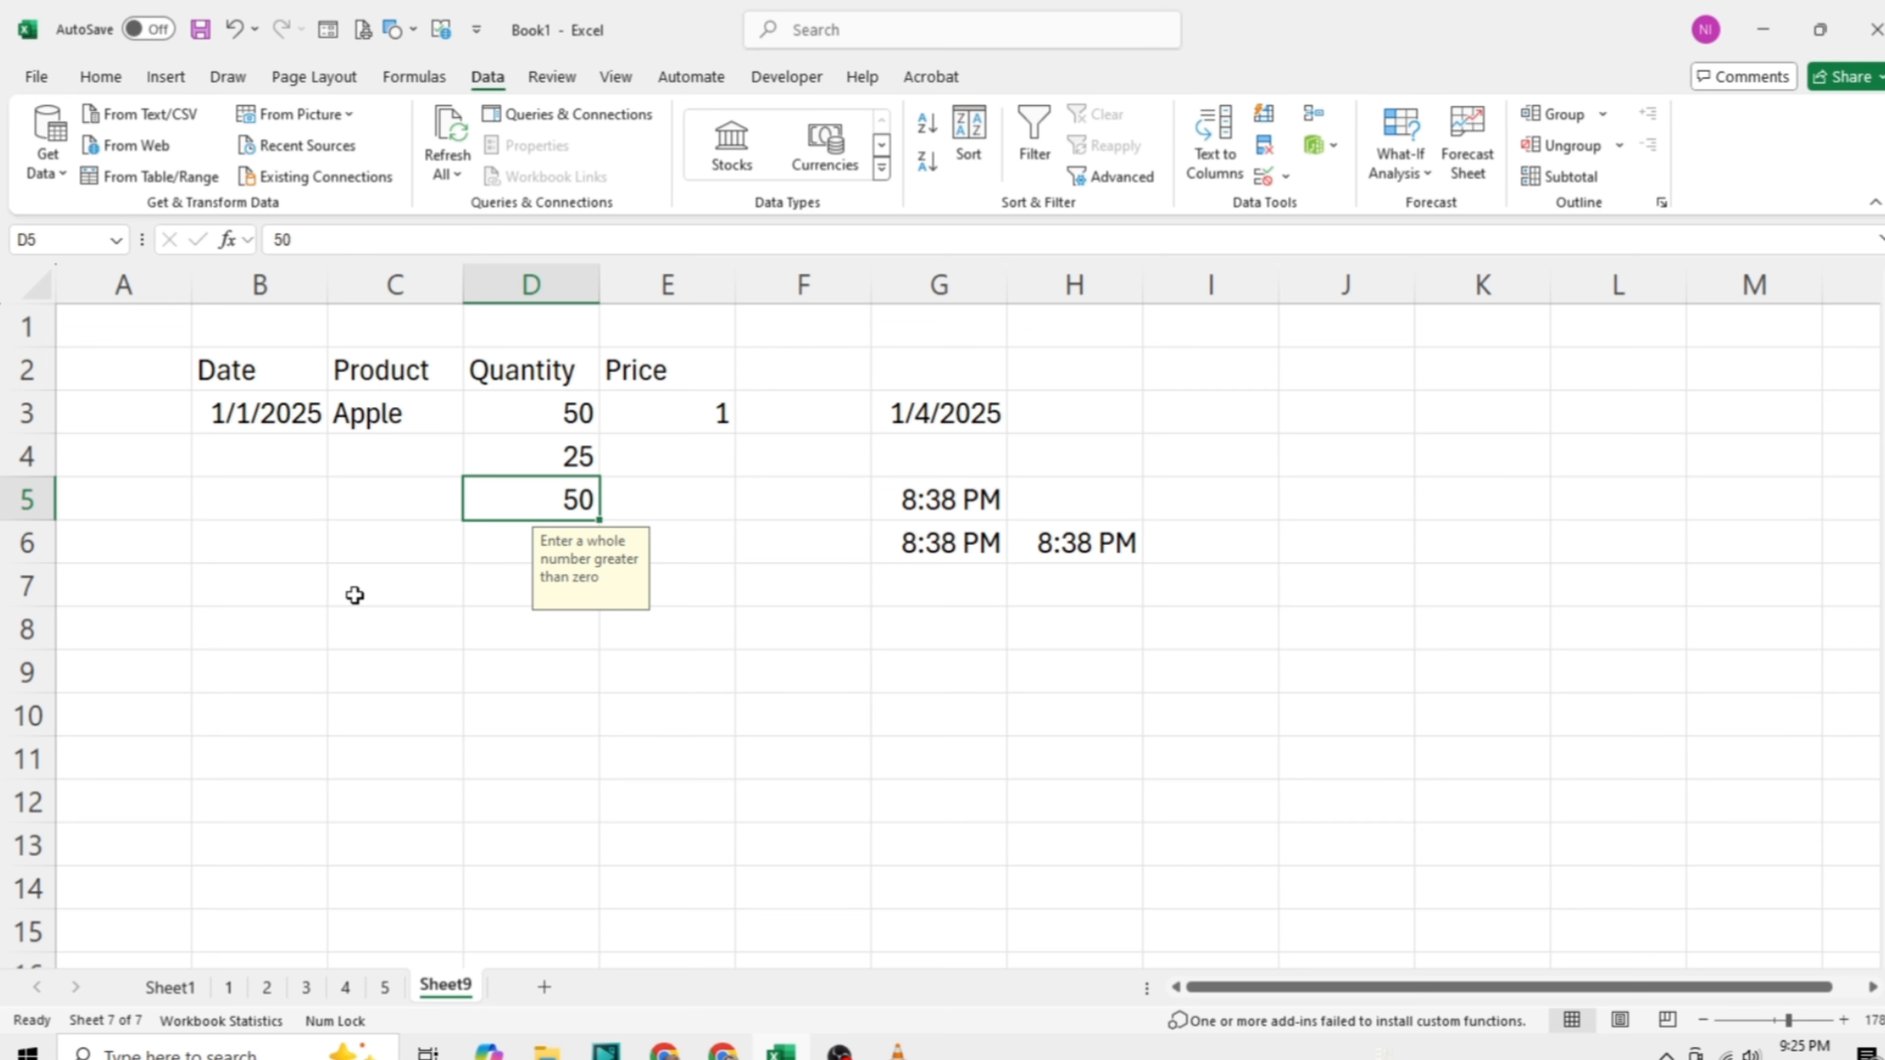
Step: Go to the product cell C3 and examine the list source in its data validation settings
click(355, 595)
click(216, 478)
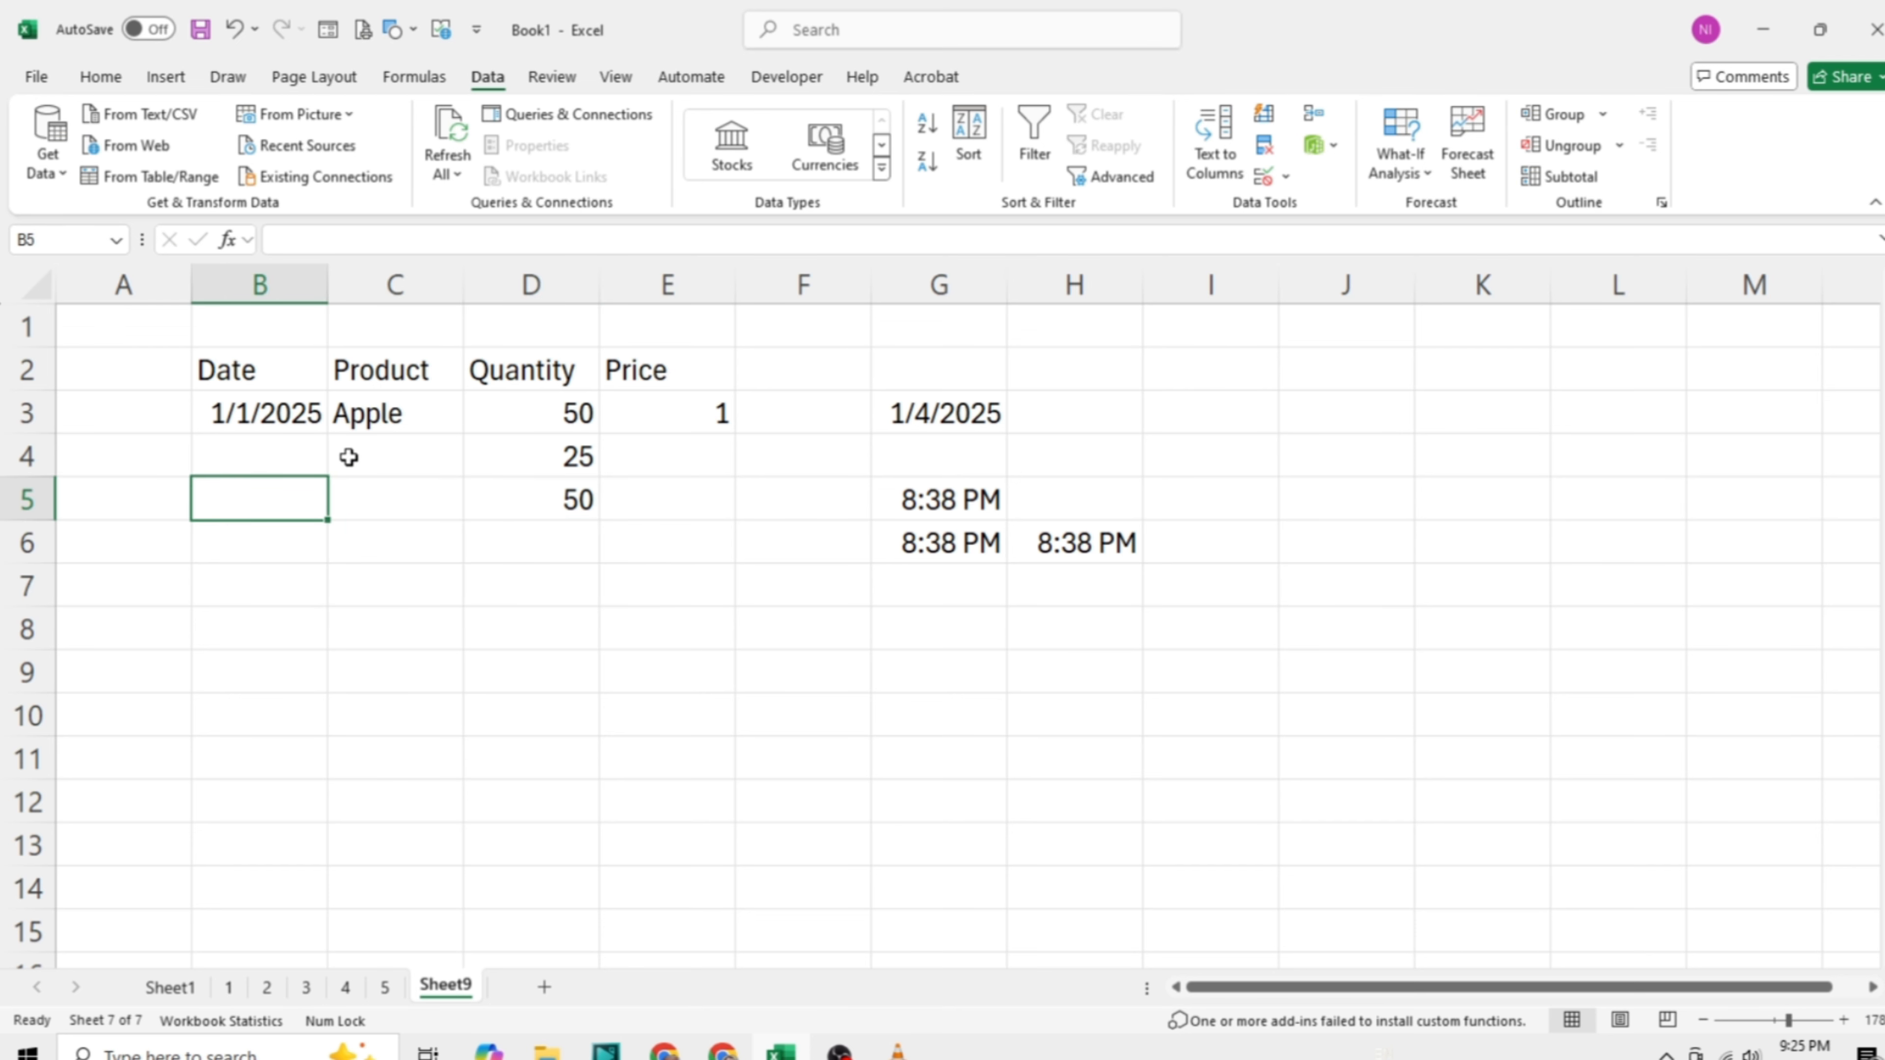
key(Up)
key(Up)
key(Up)
key(Down)
key(Right)
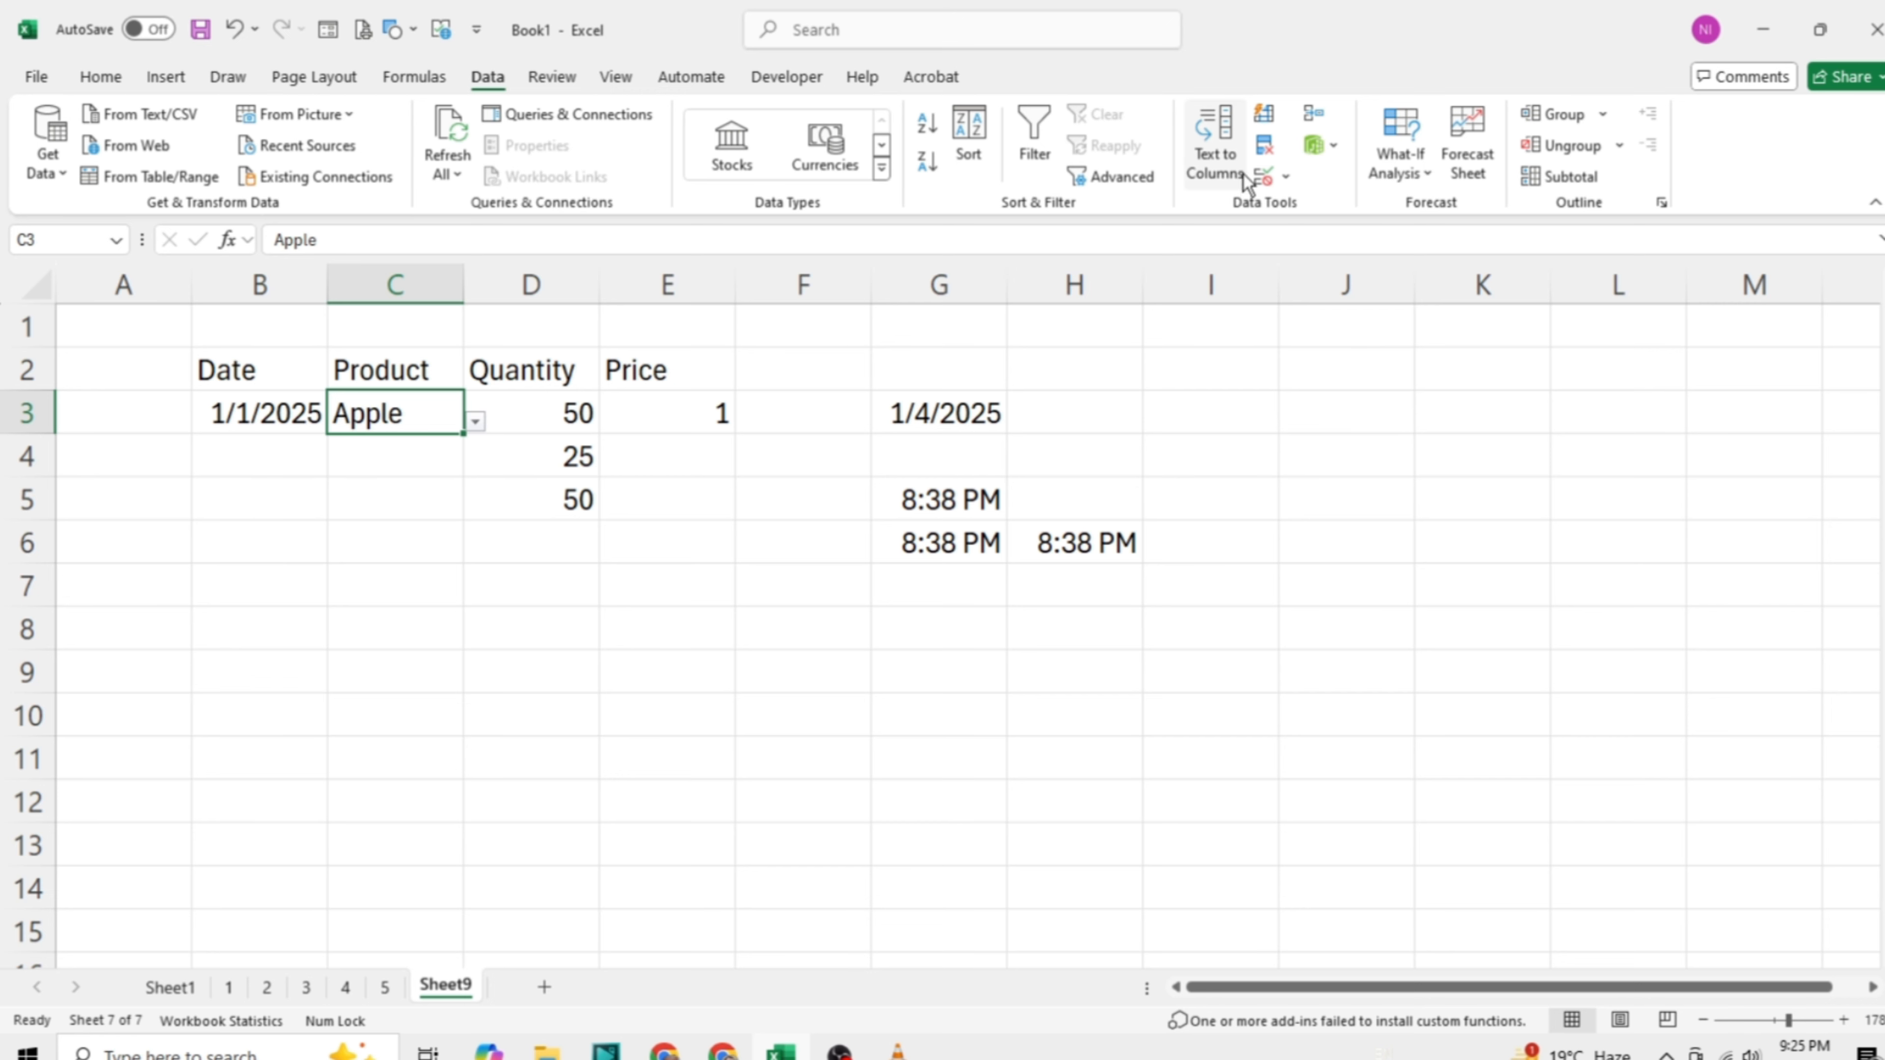
click(1264, 176)
click(1260, 178)
click(1162, 170)
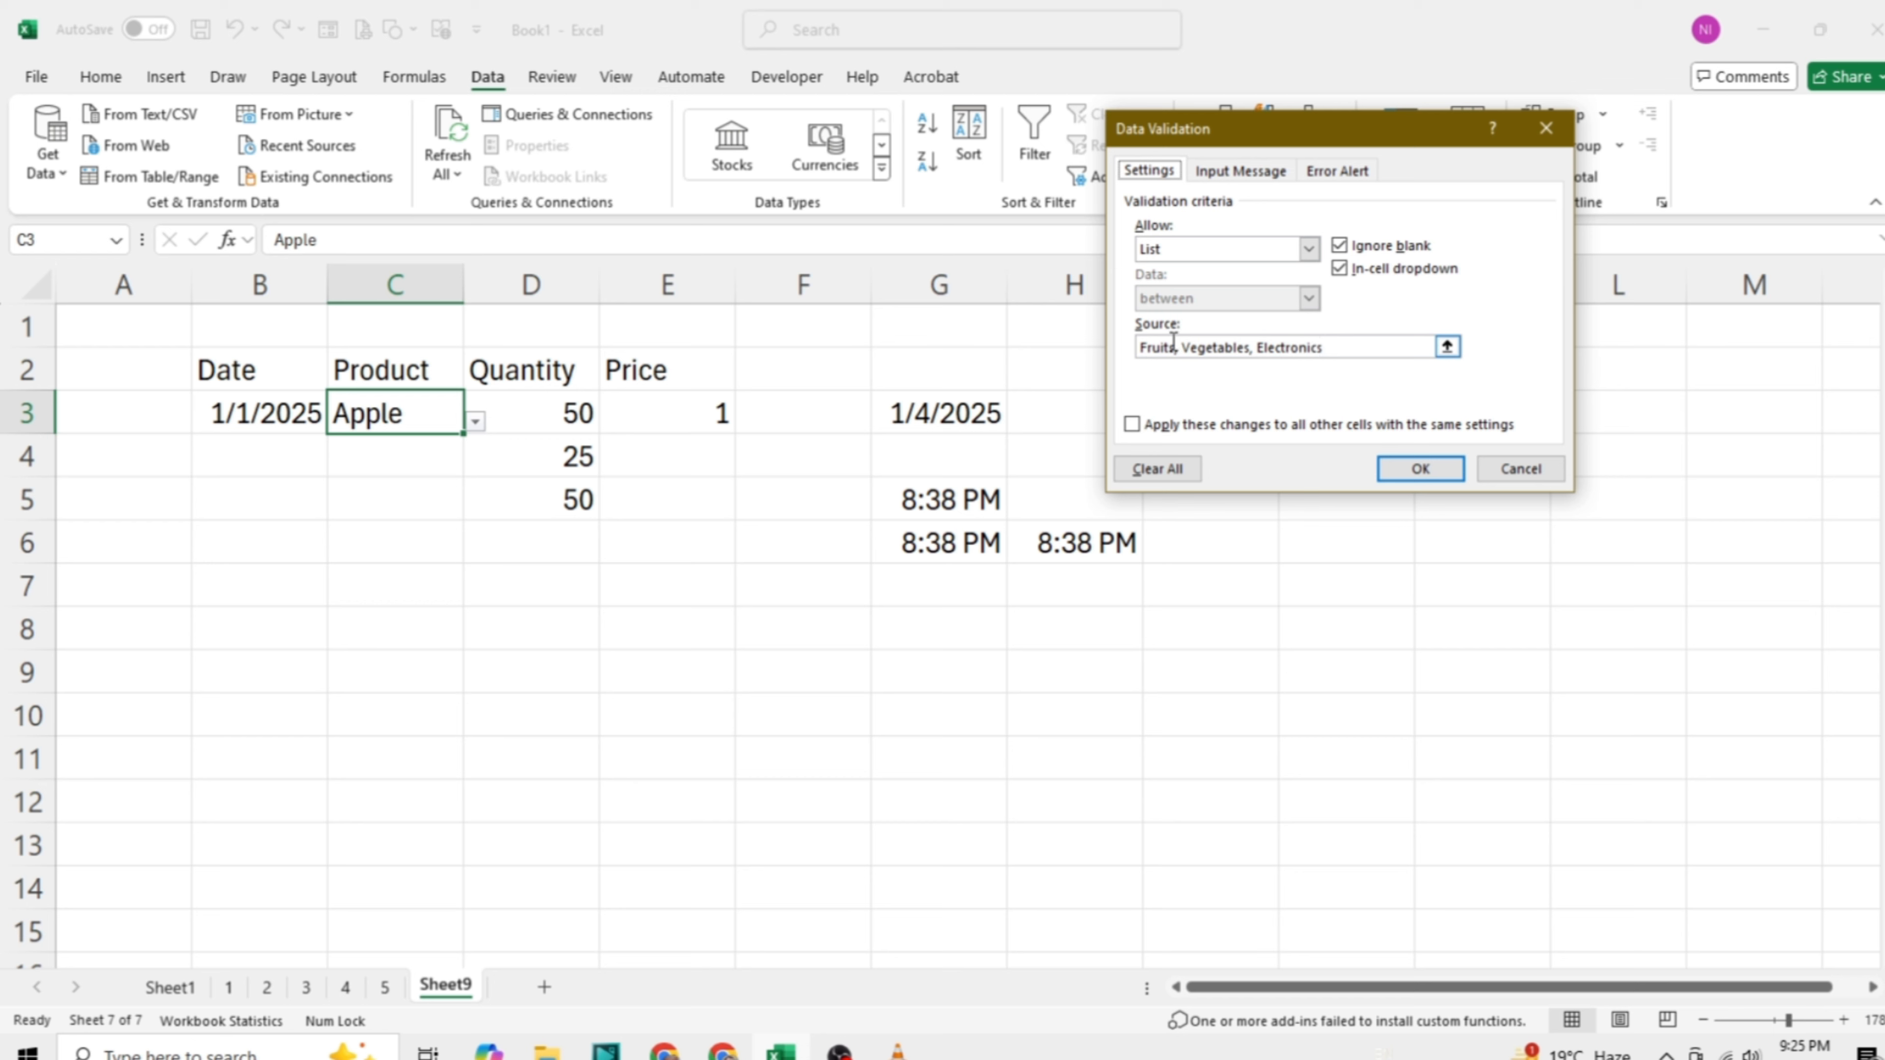
click(1386, 467)
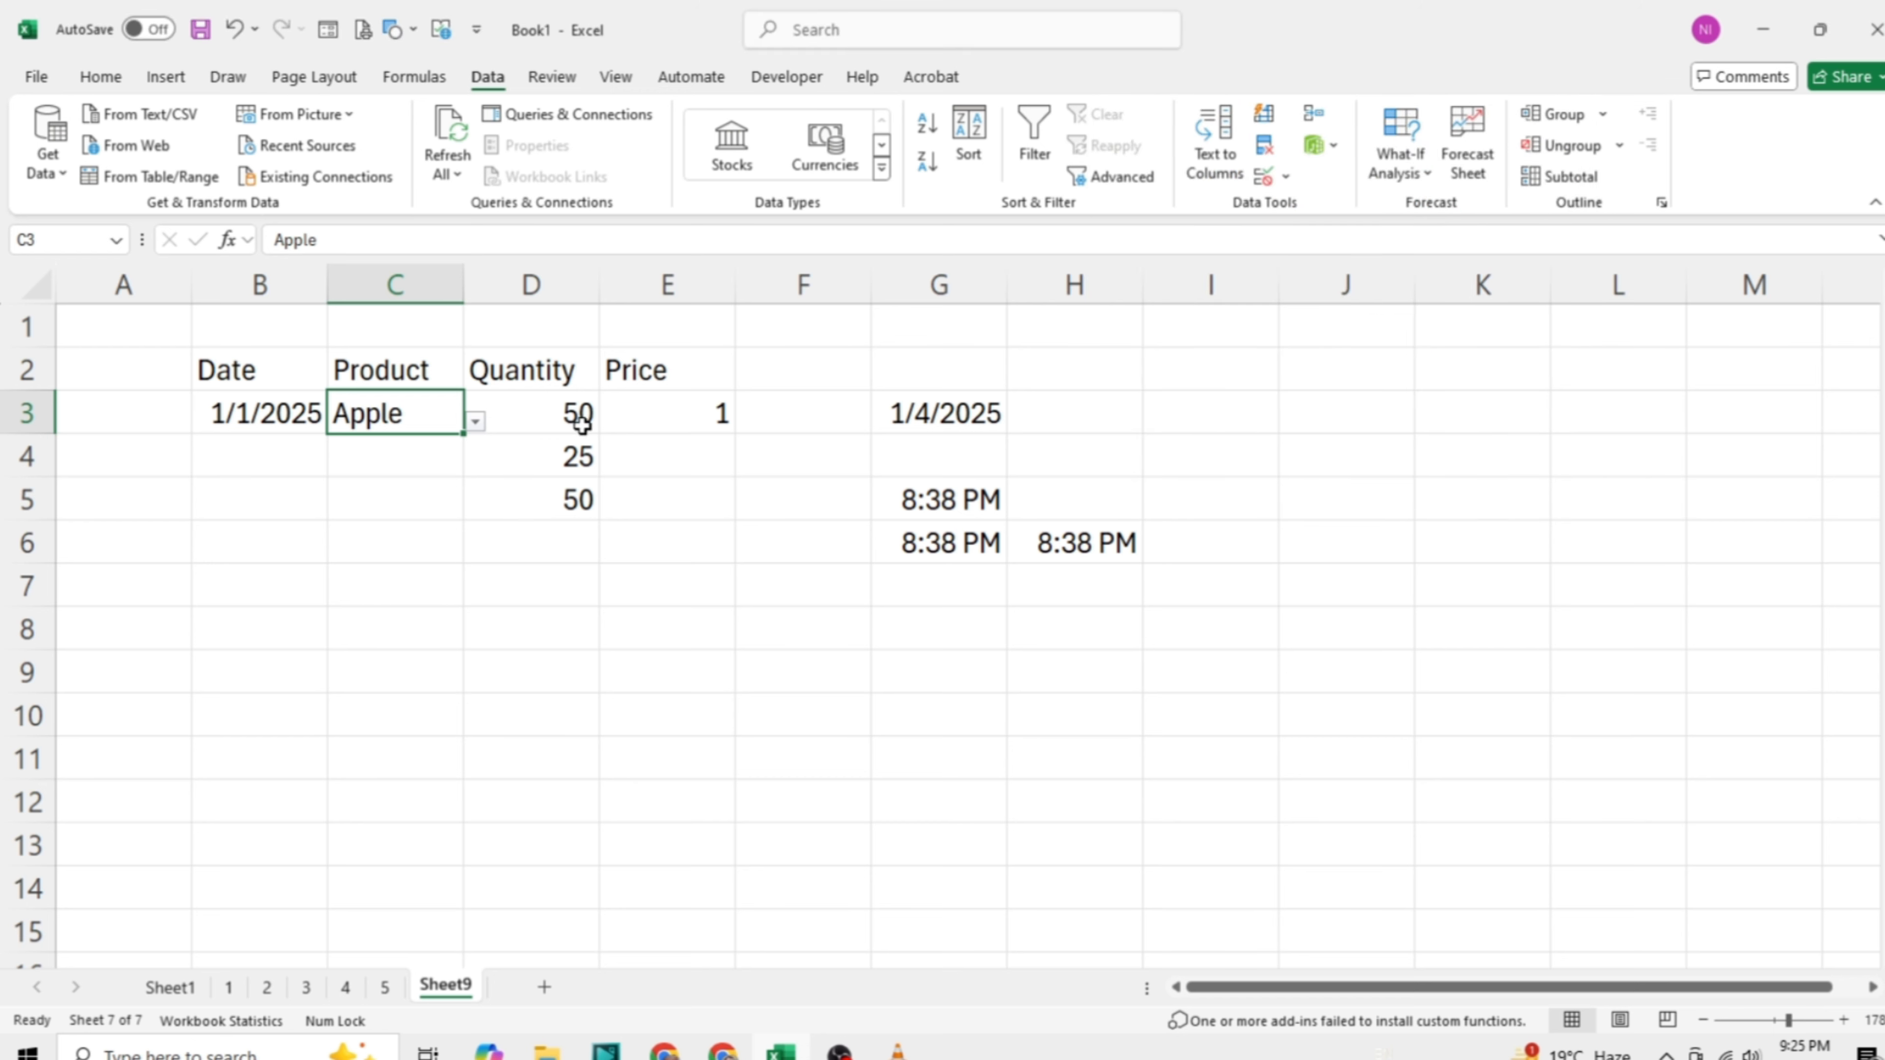
Step: Choose Electronics for C4 and Vegetables for C5 from the product drop-down lists
click(428, 470)
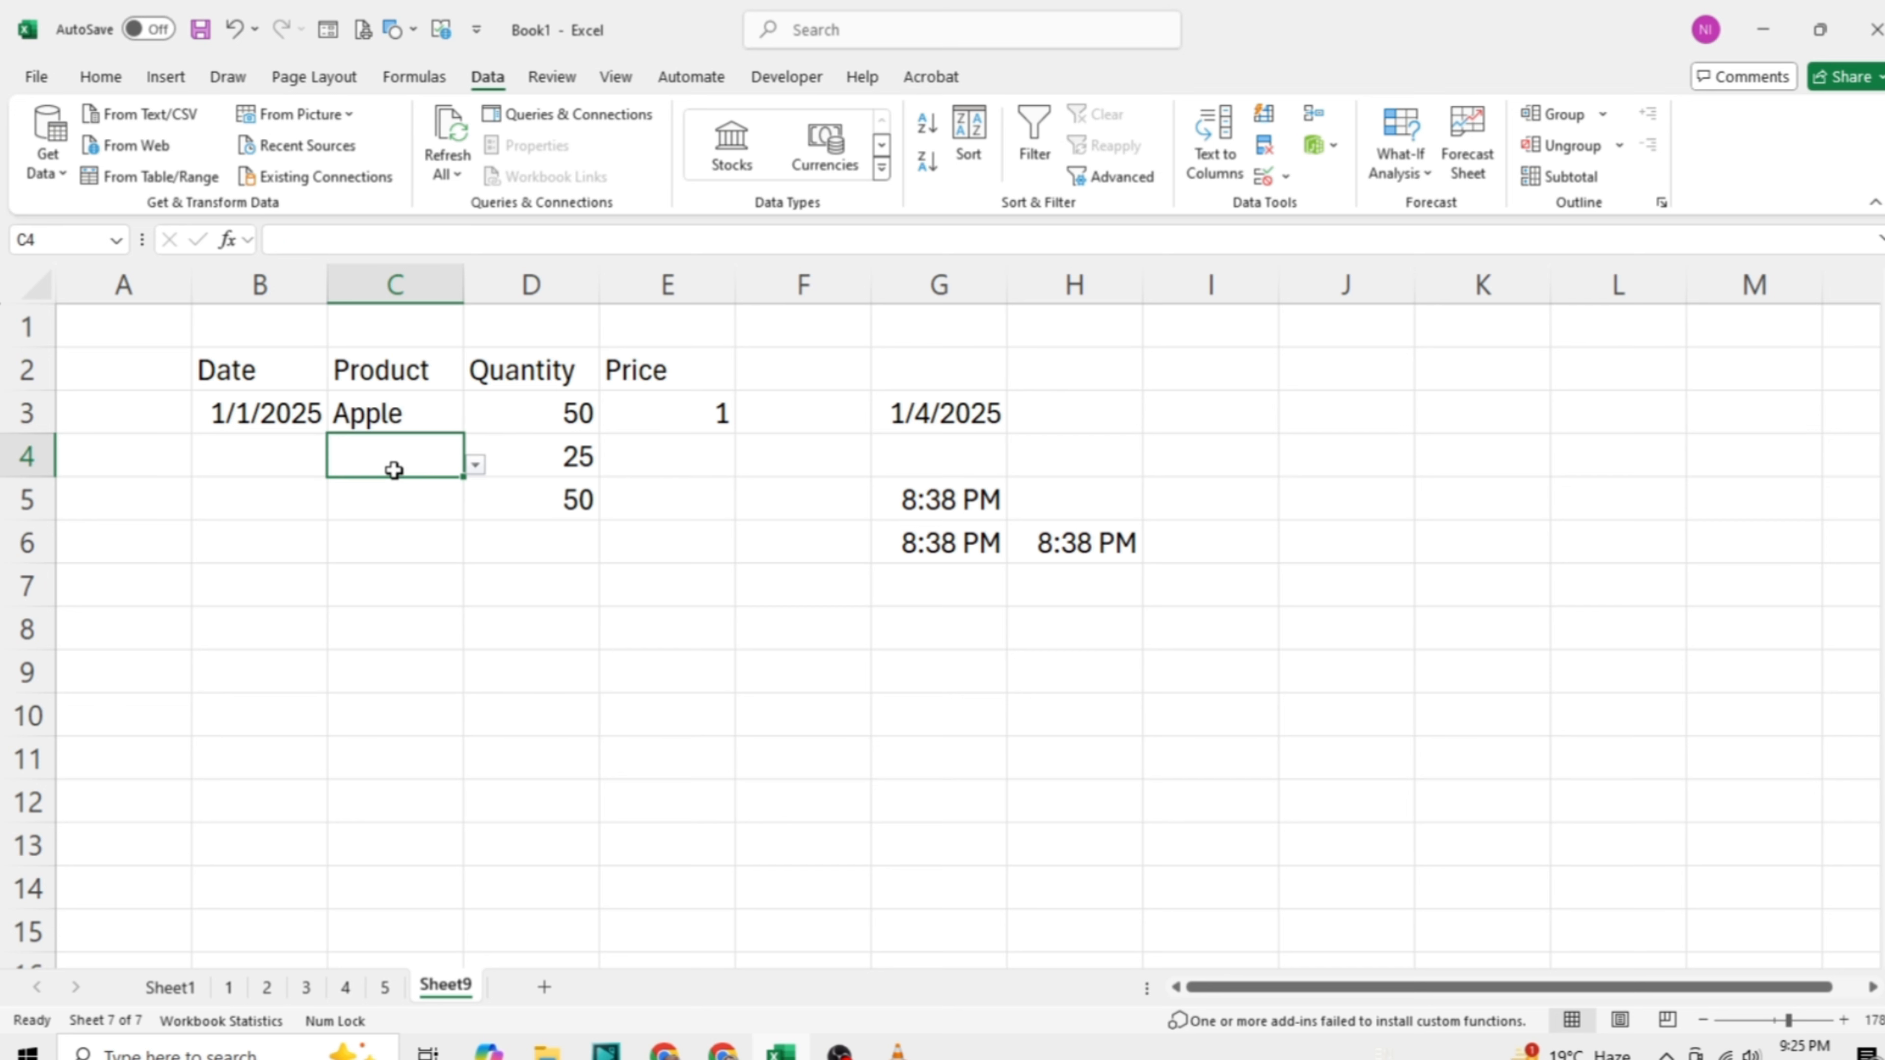
click(476, 465)
click(429, 521)
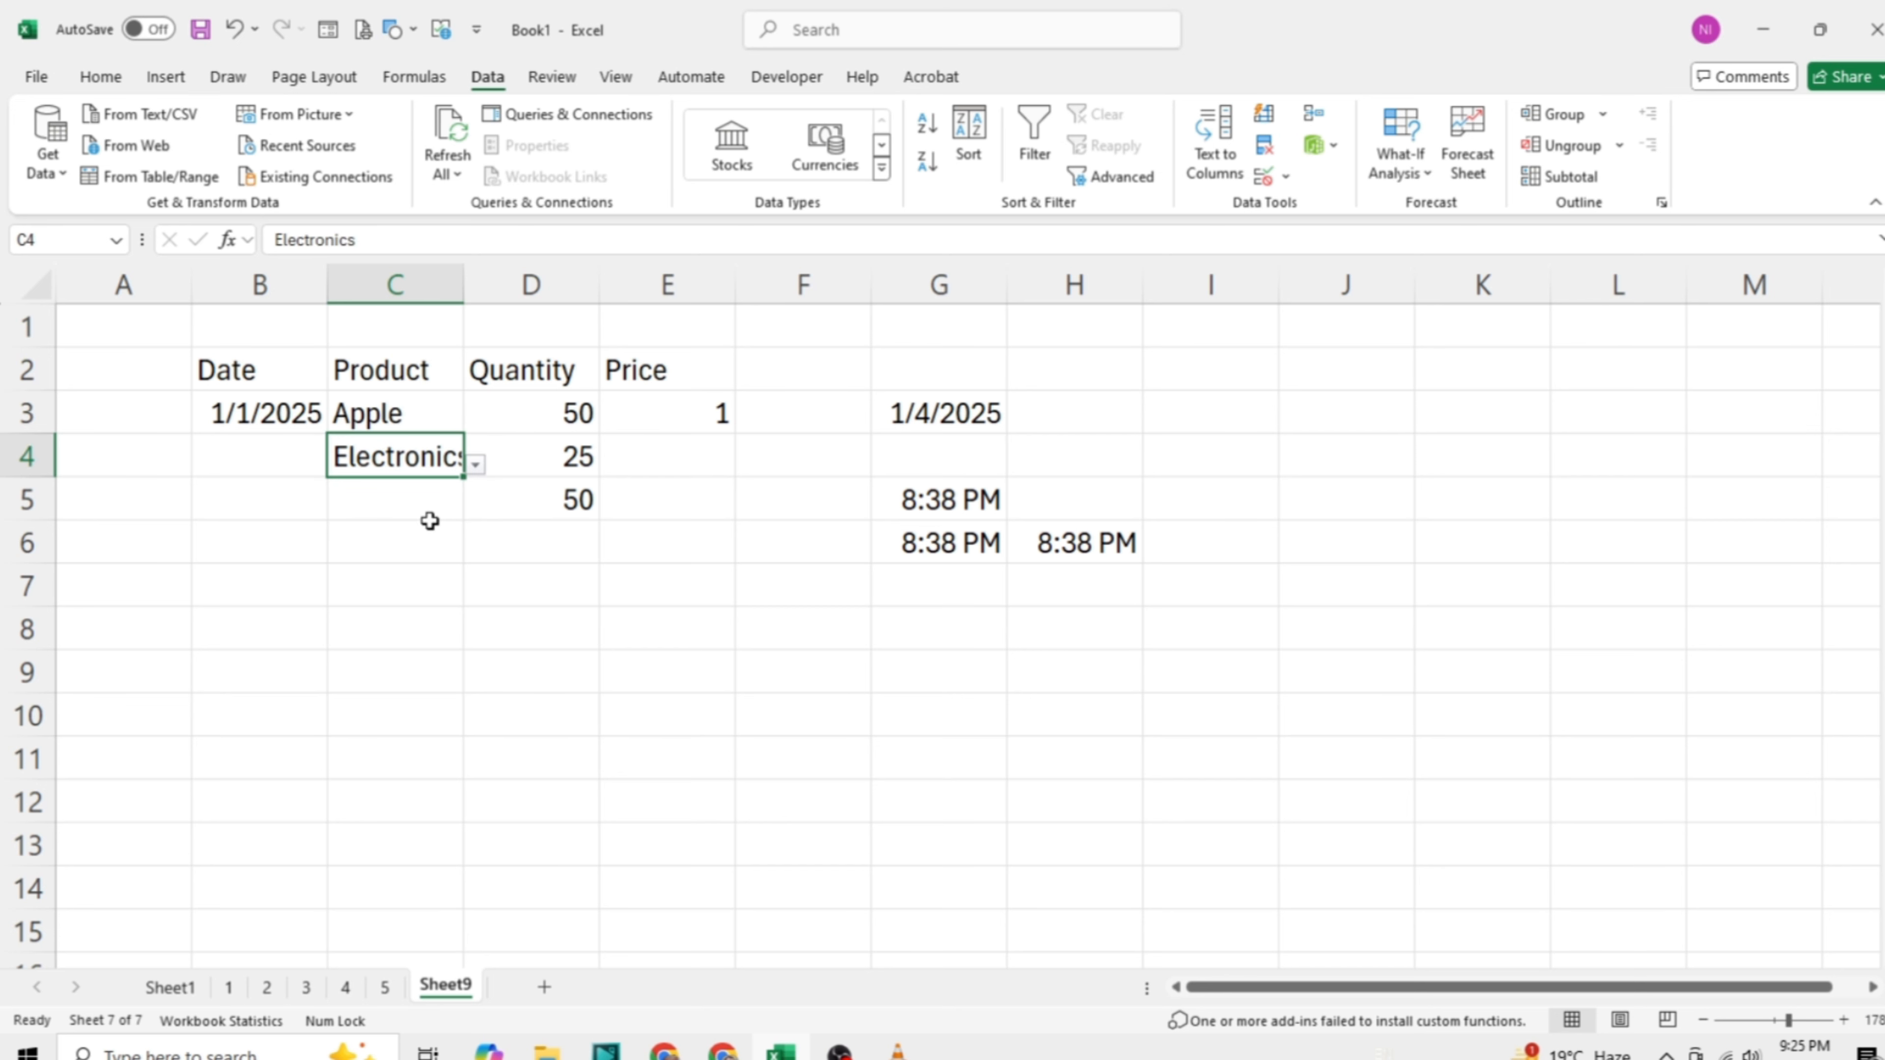
click(430, 521)
click(477, 511)
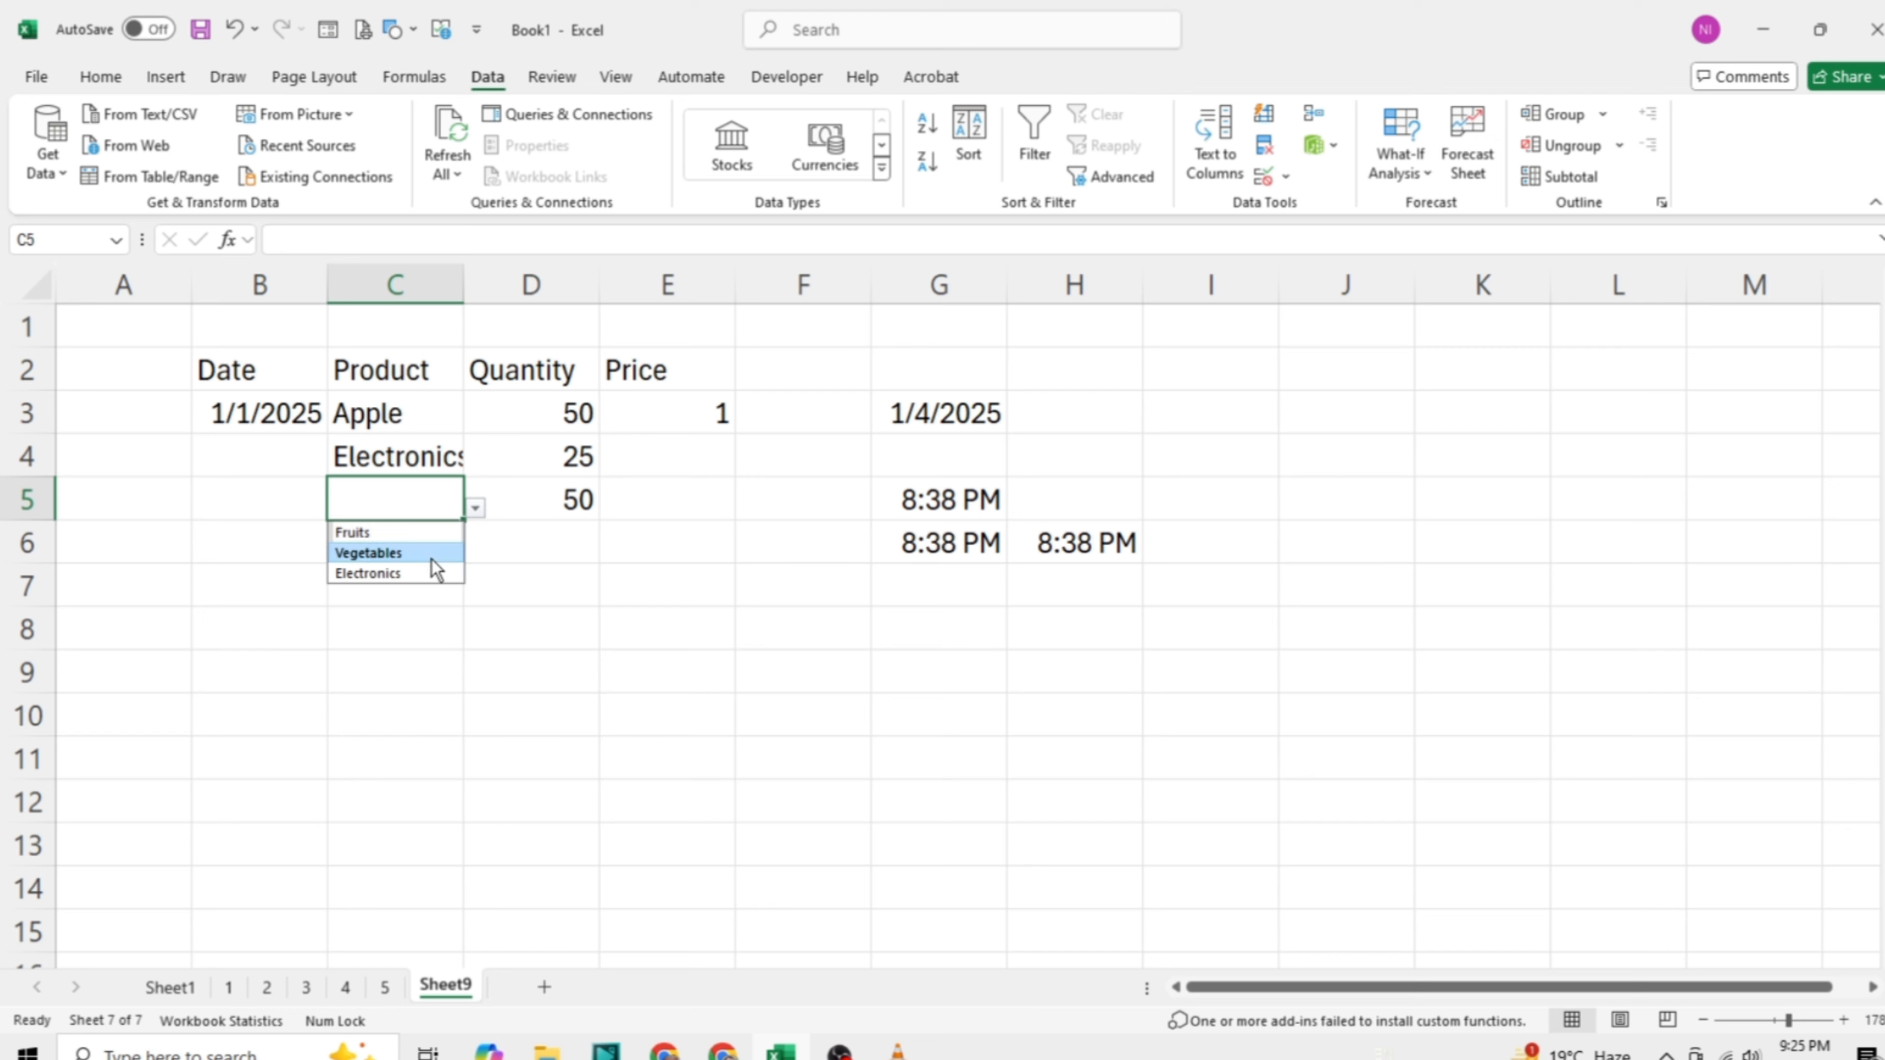
click(431, 559)
click(374, 595)
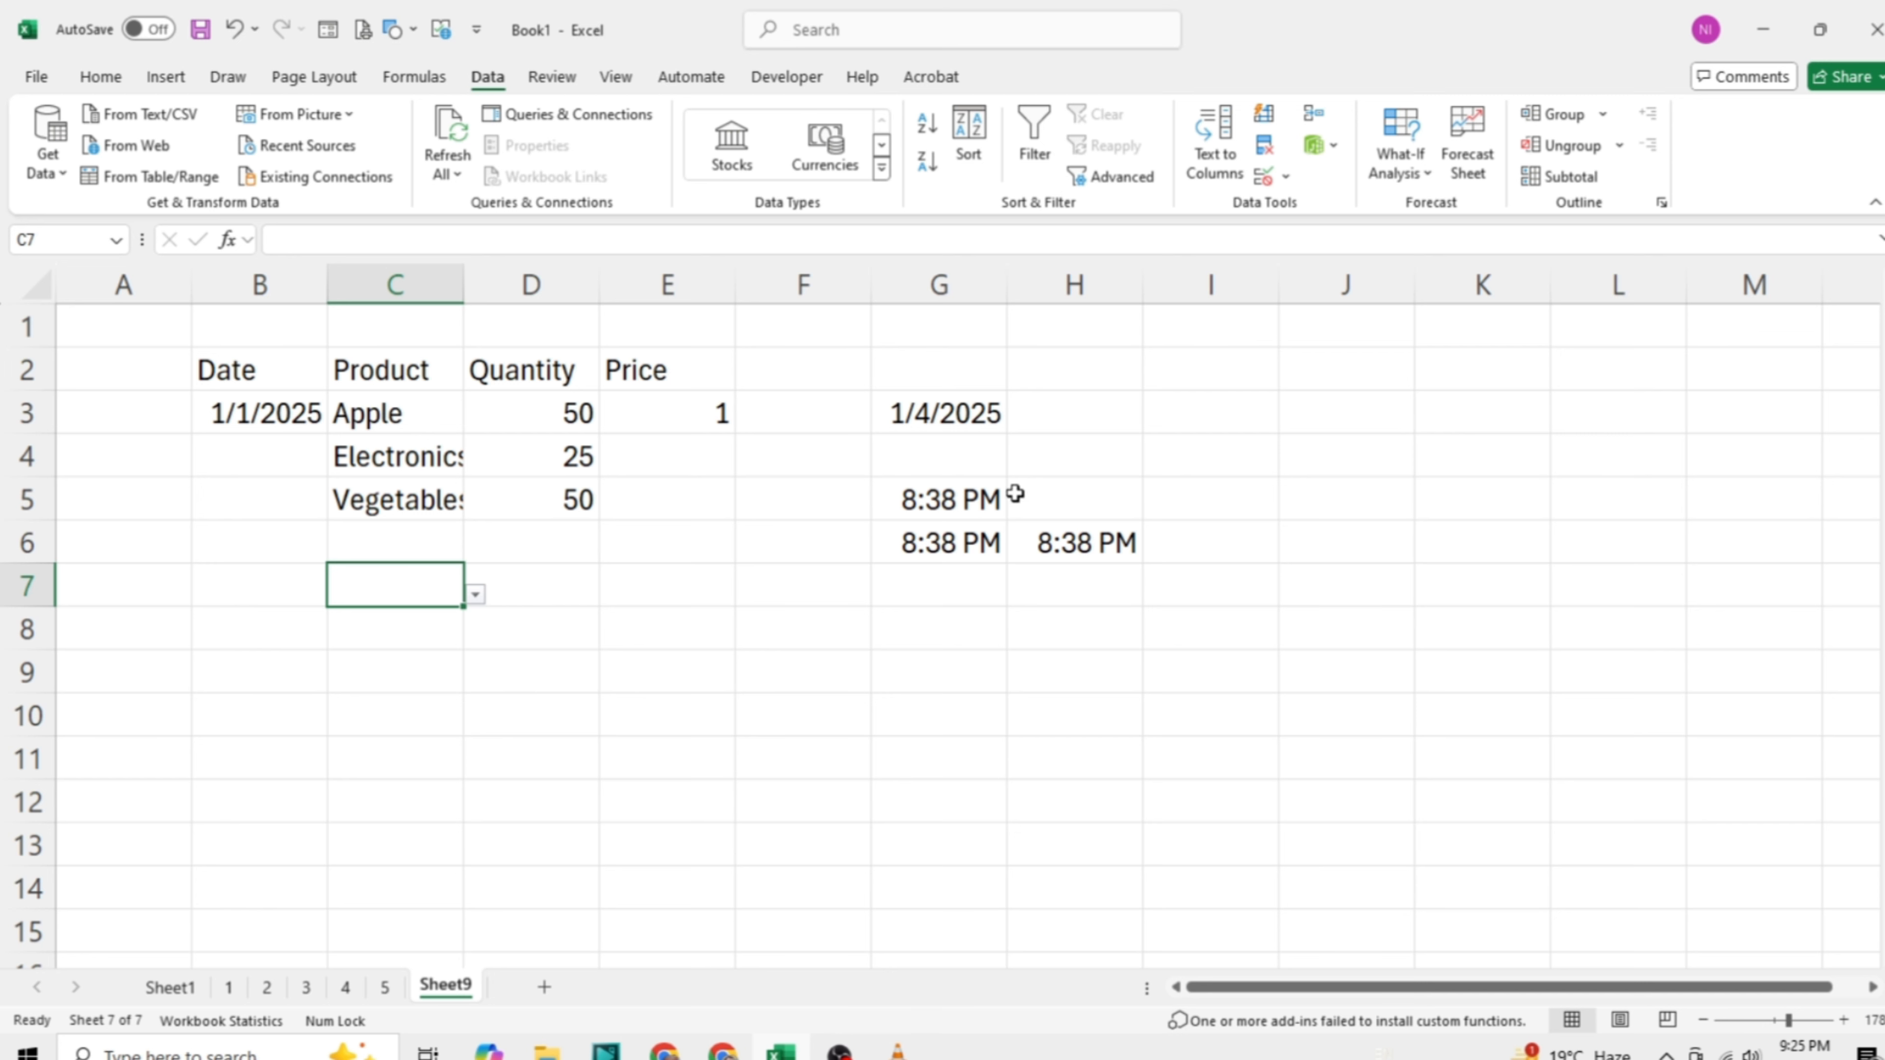
Step: Go through the date entry in G3 and the time entries in G5, G6 and H6
click(996, 414)
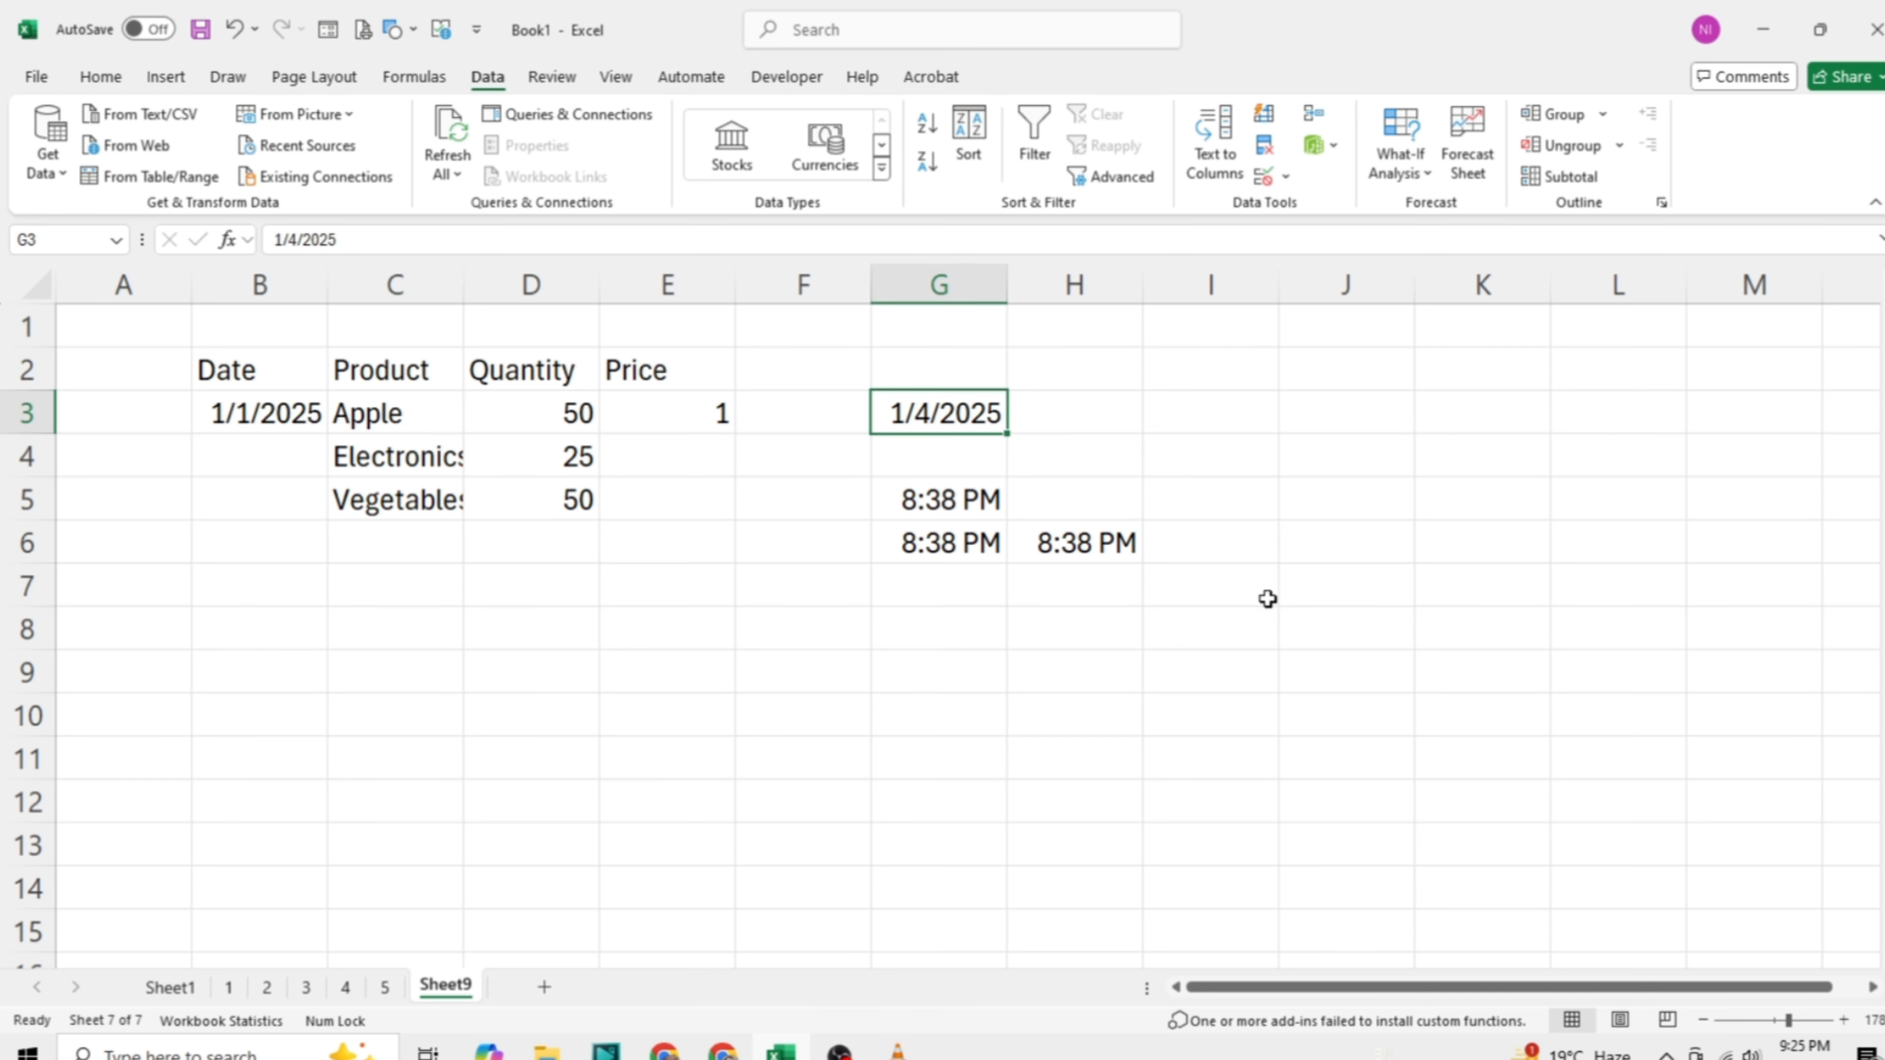
key(Right)
key(Right)
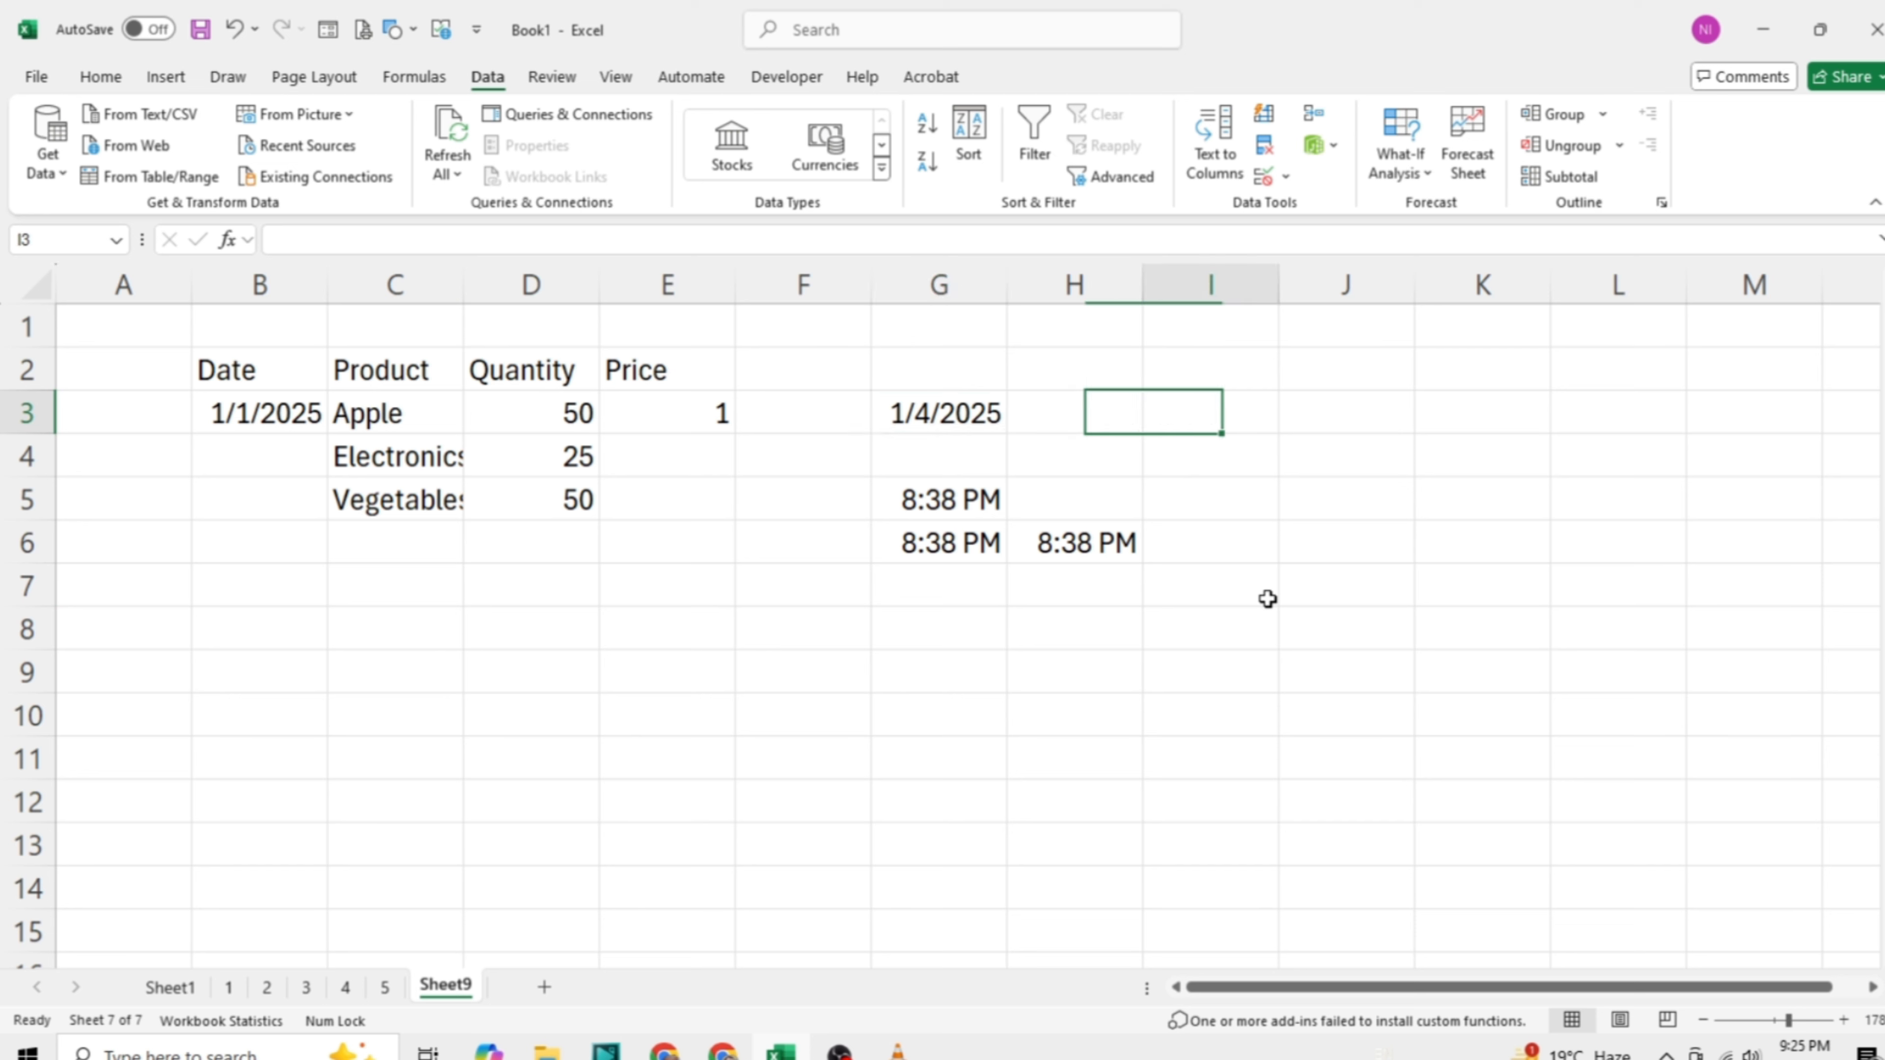
key(Left)
key(Left)
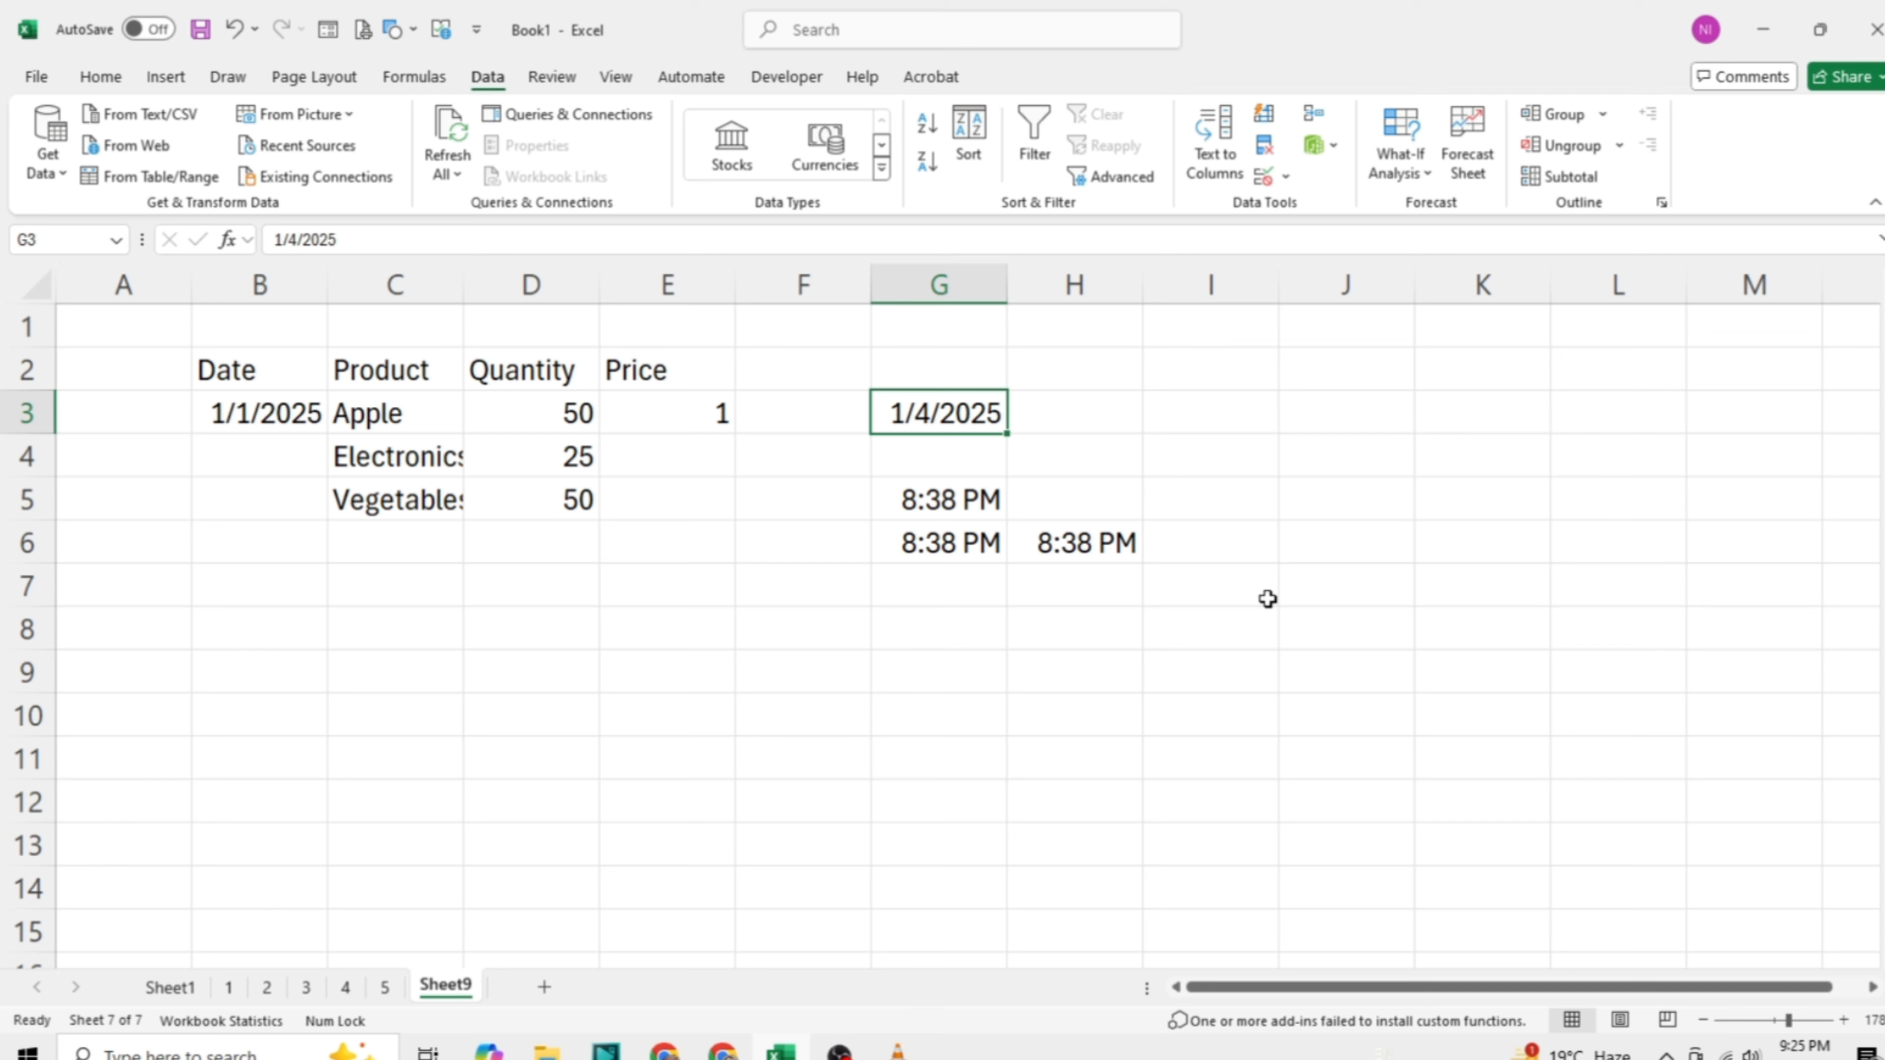
key(Down)
key(Down)
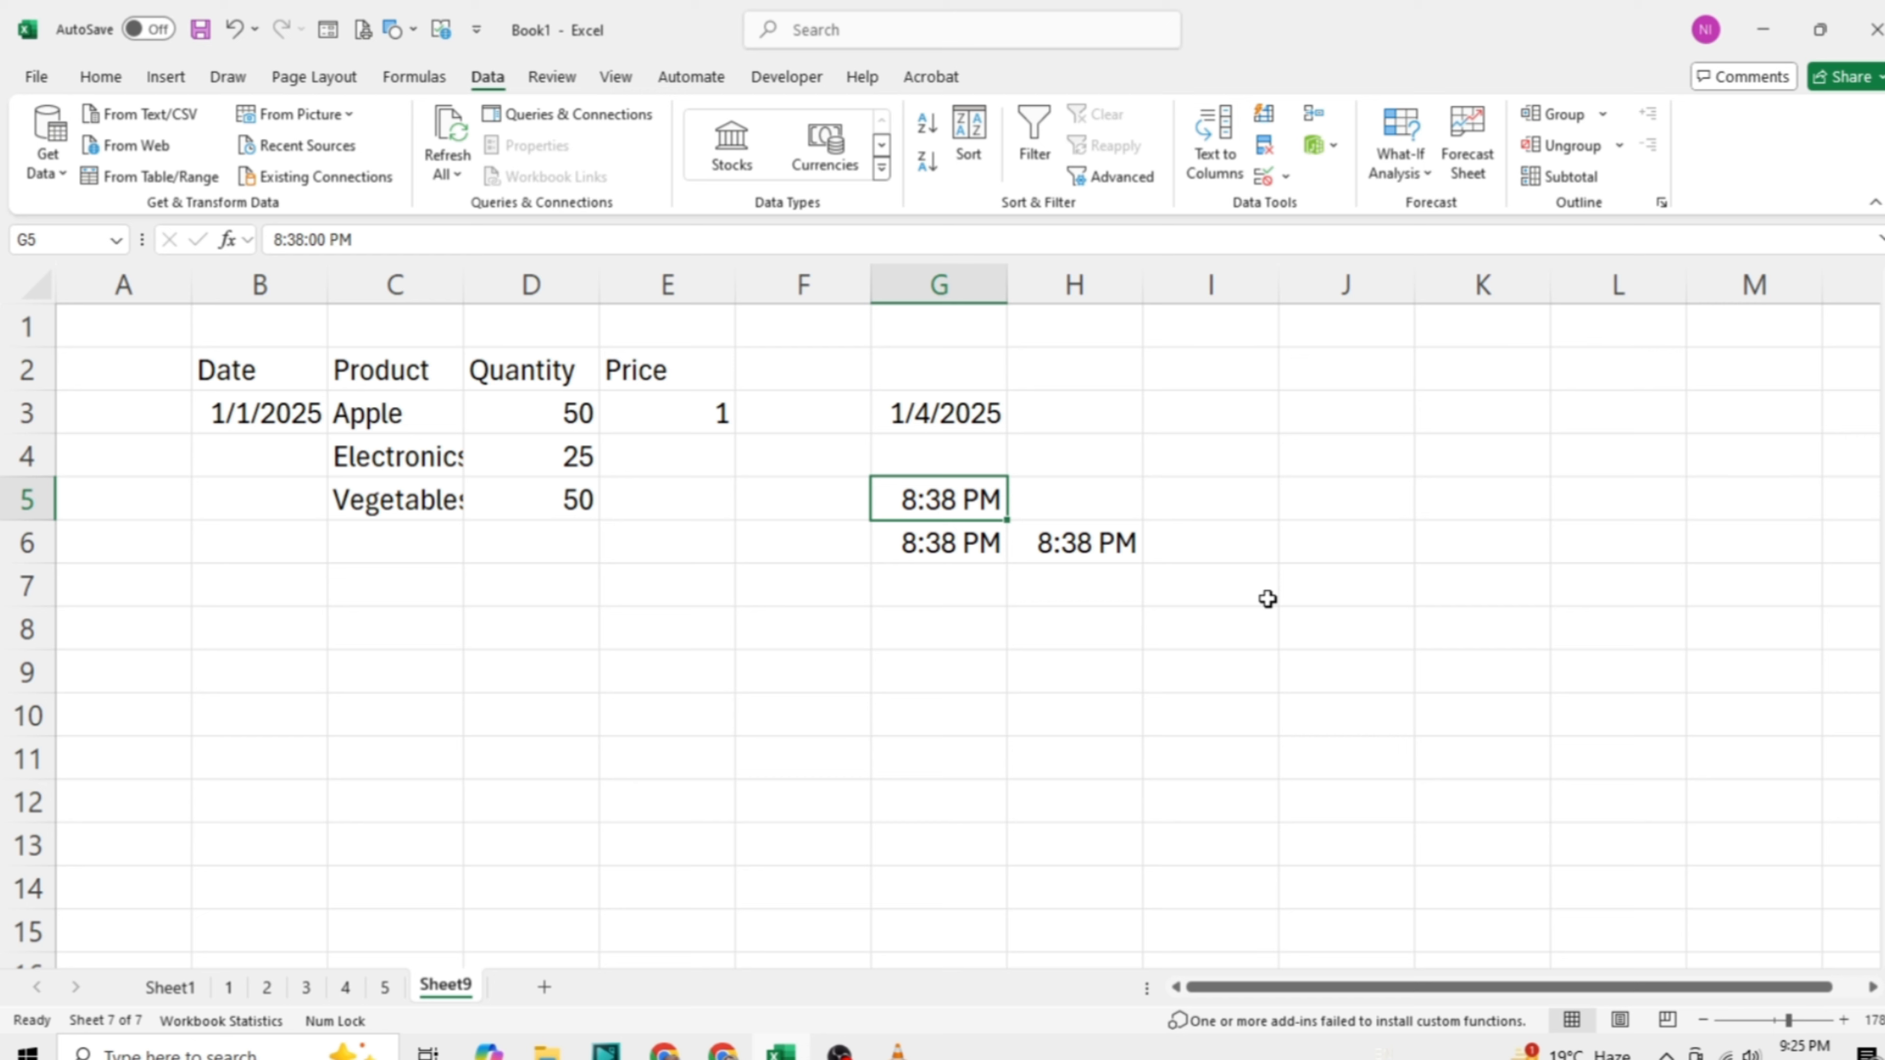
key(Down)
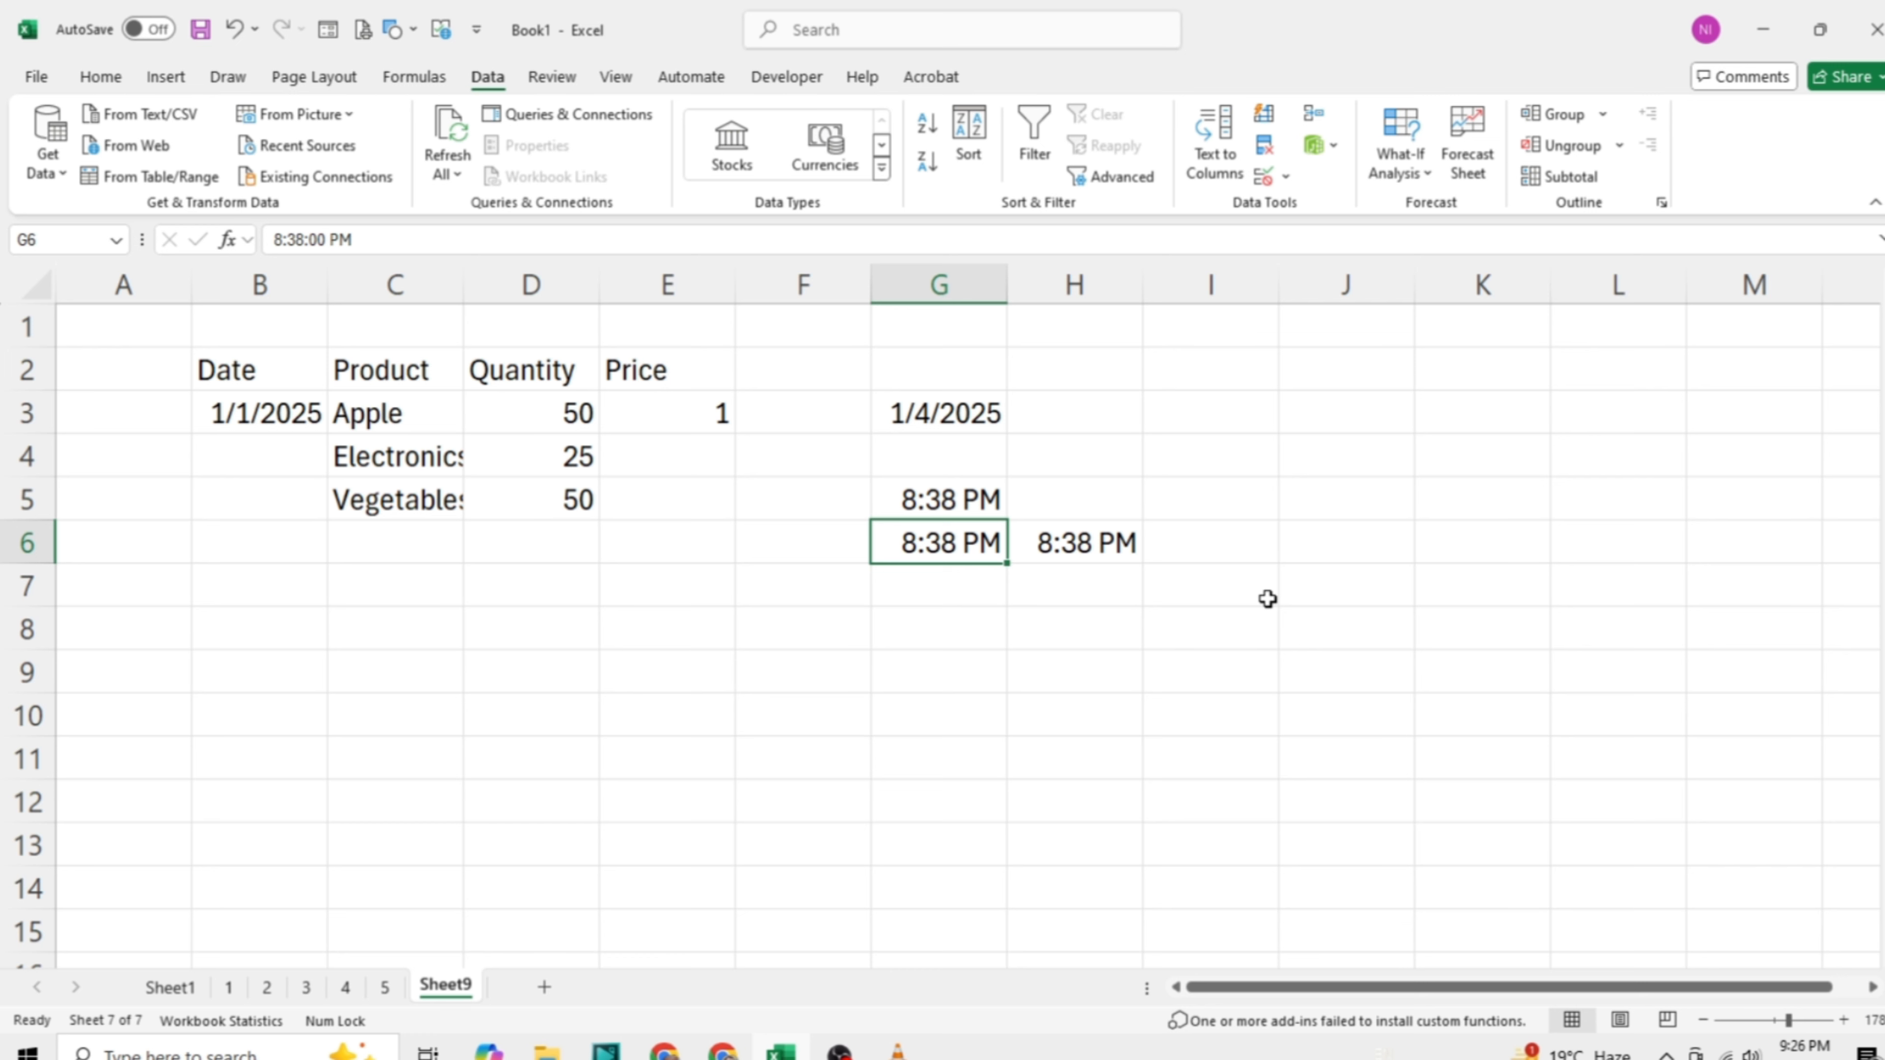
key(Right)
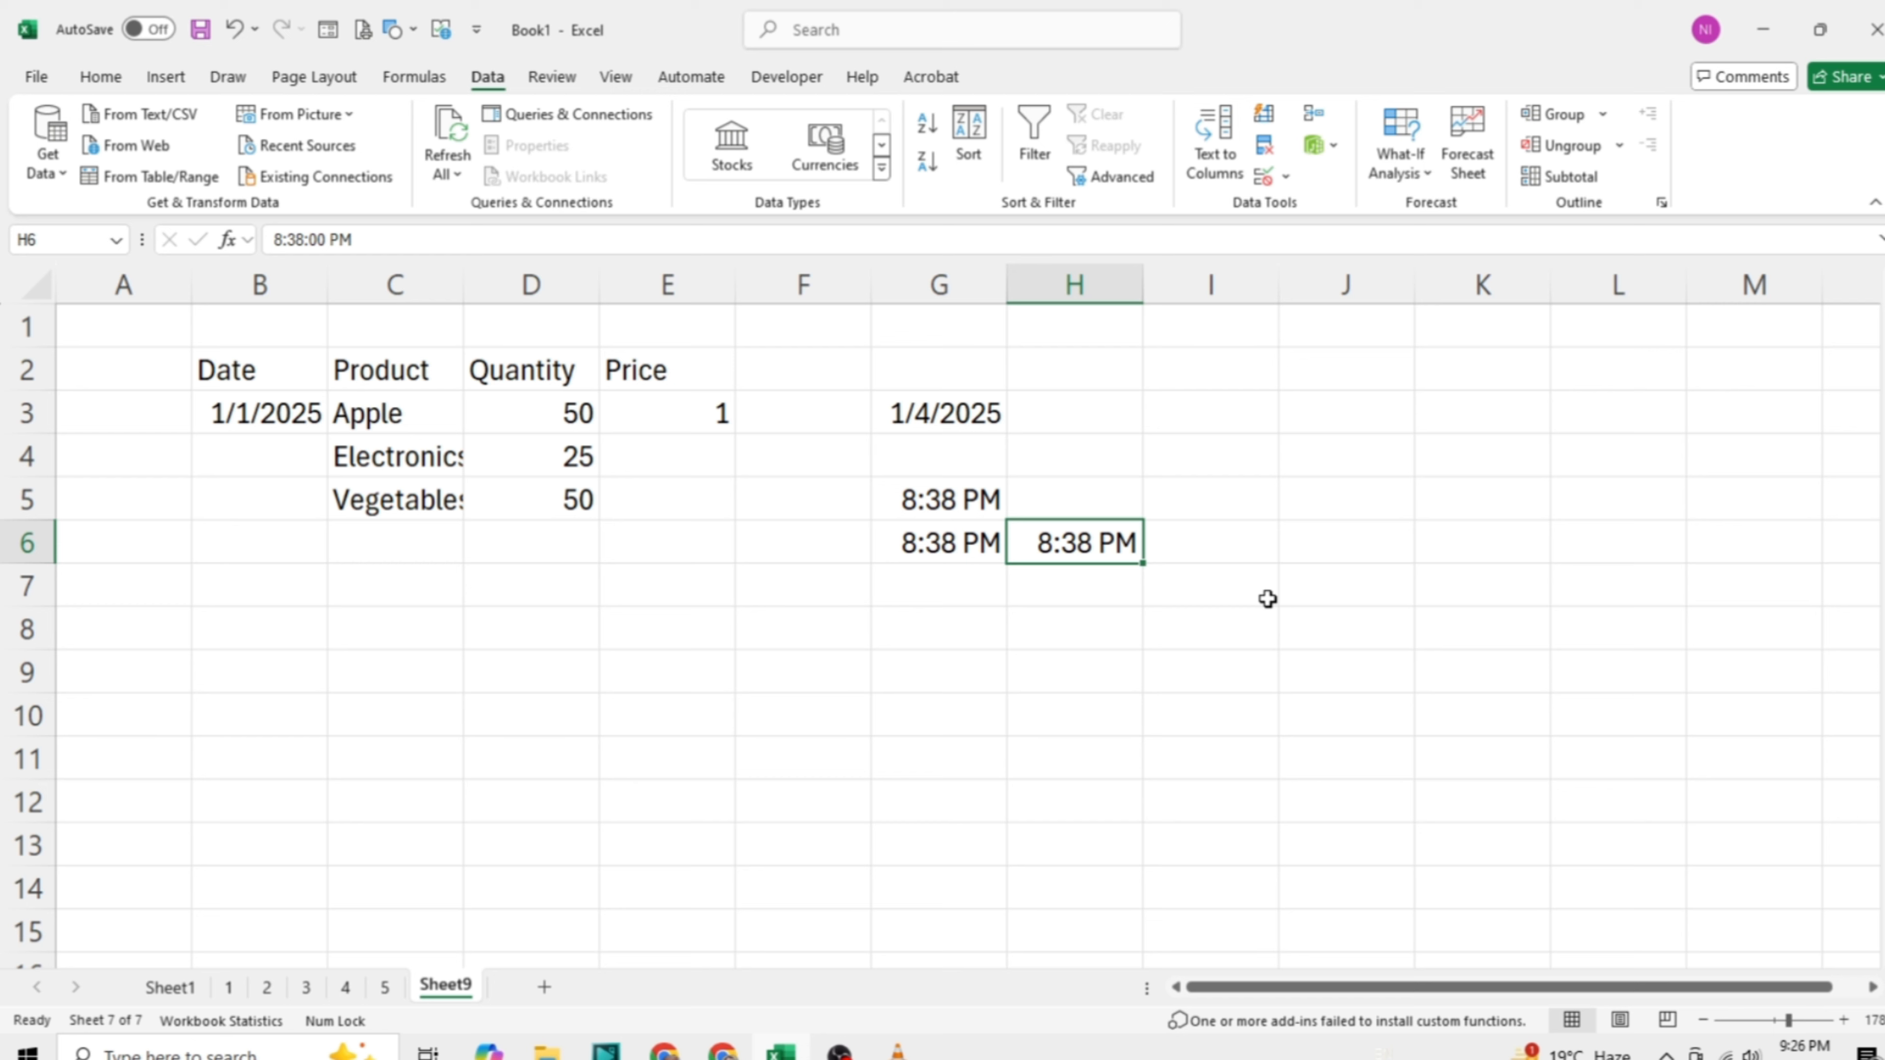
key(Right)
key(Right)
key(Right)
key(Right)
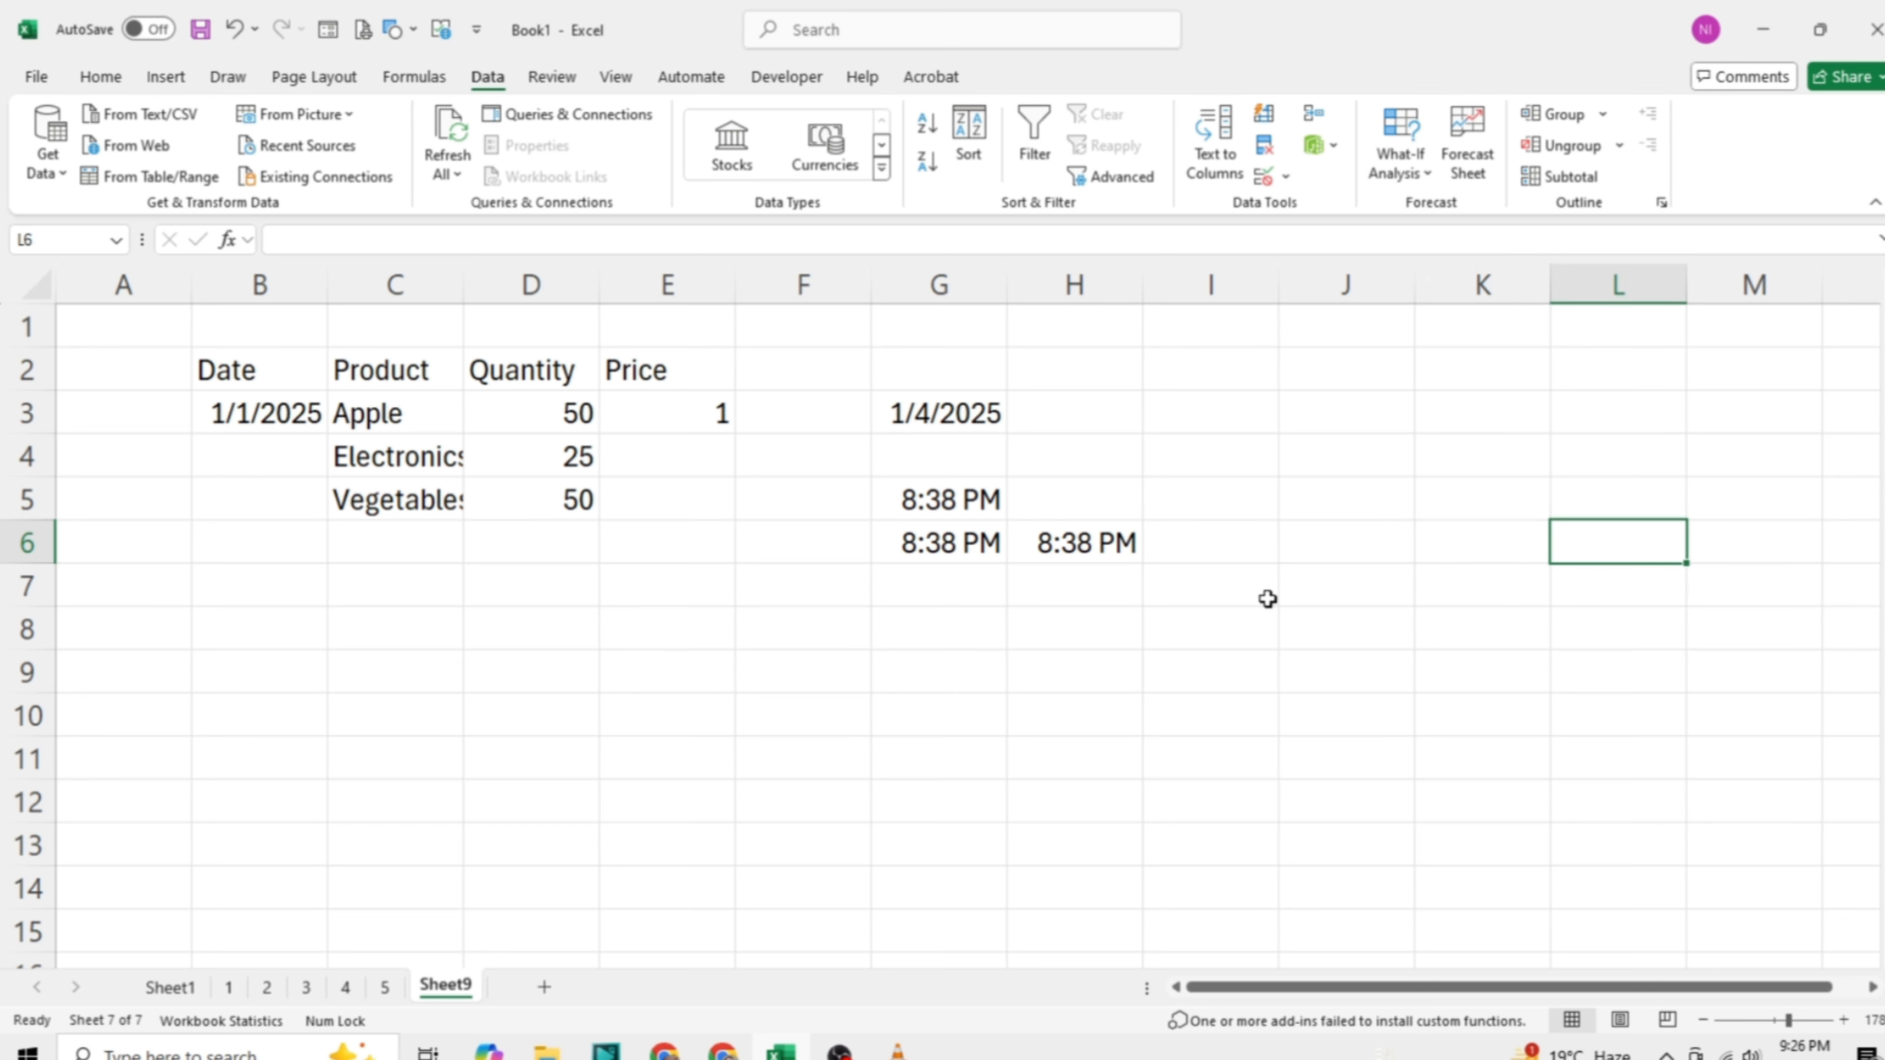
key(Return)
key(Return)
key(Return)
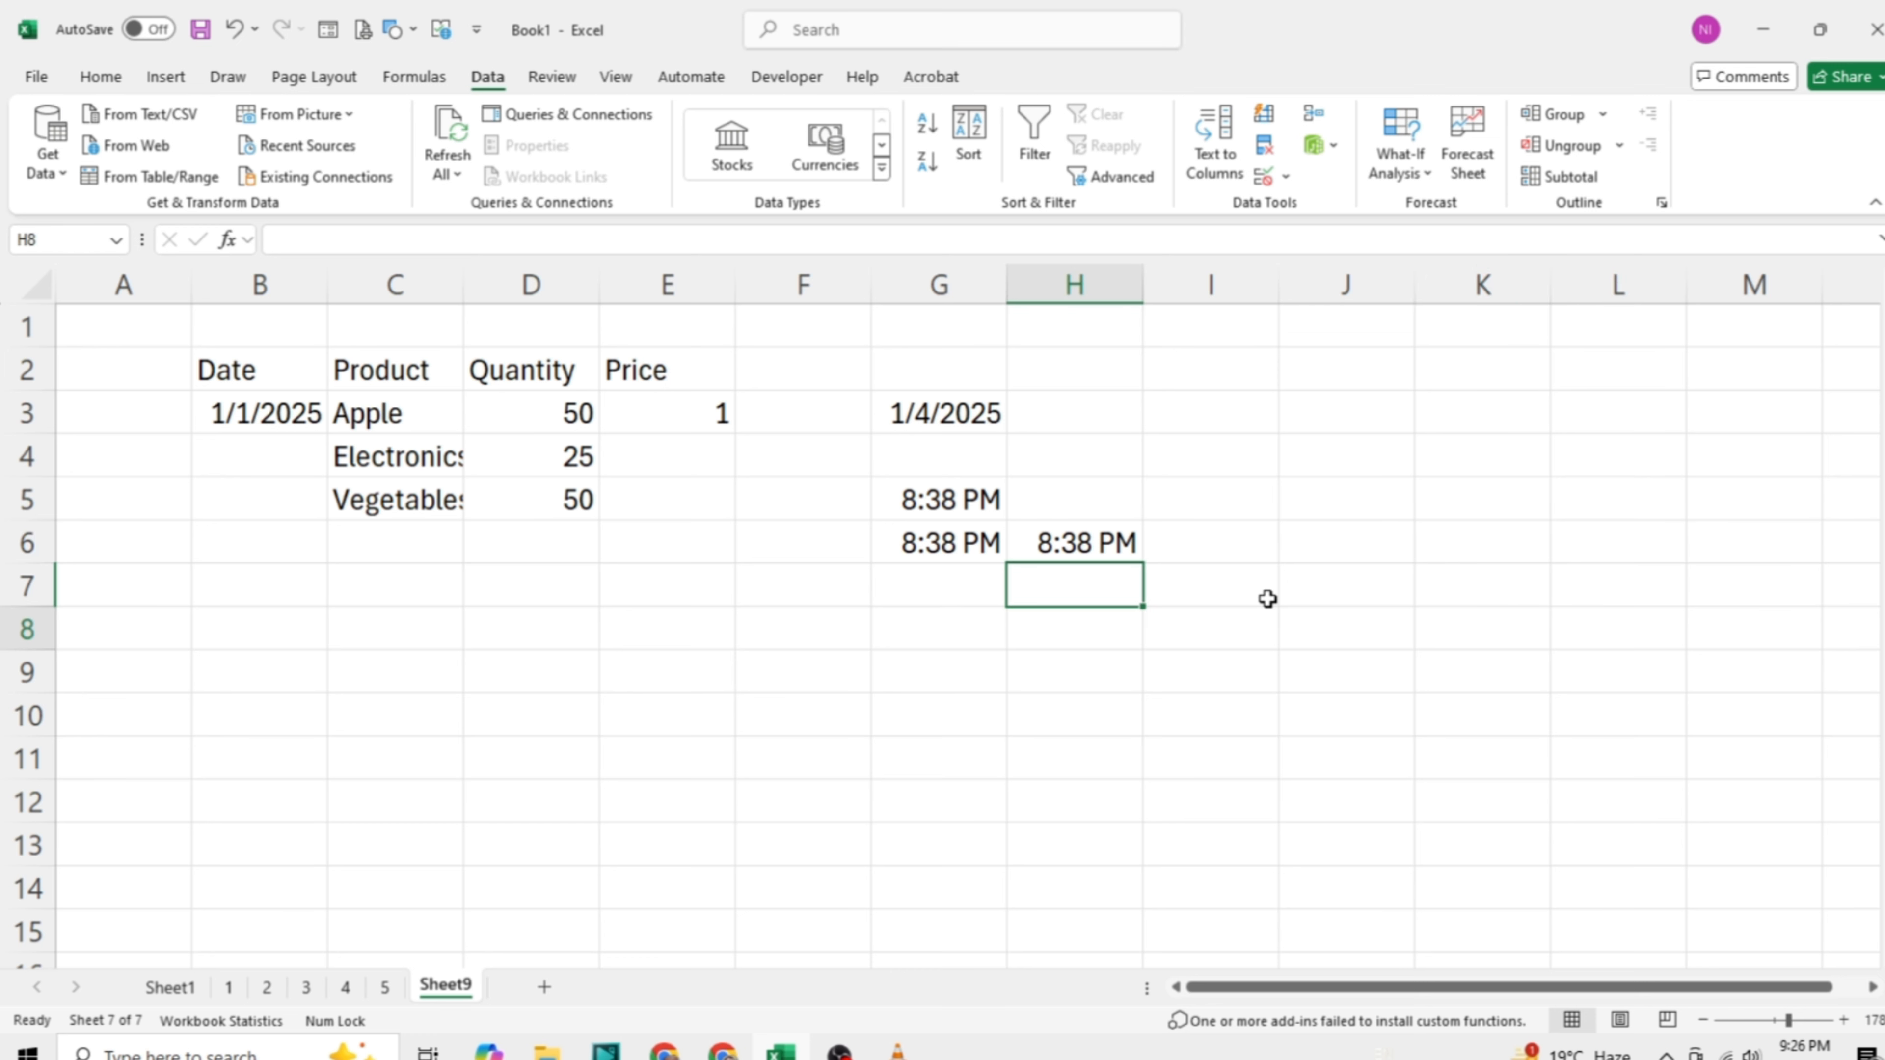
key(Return)
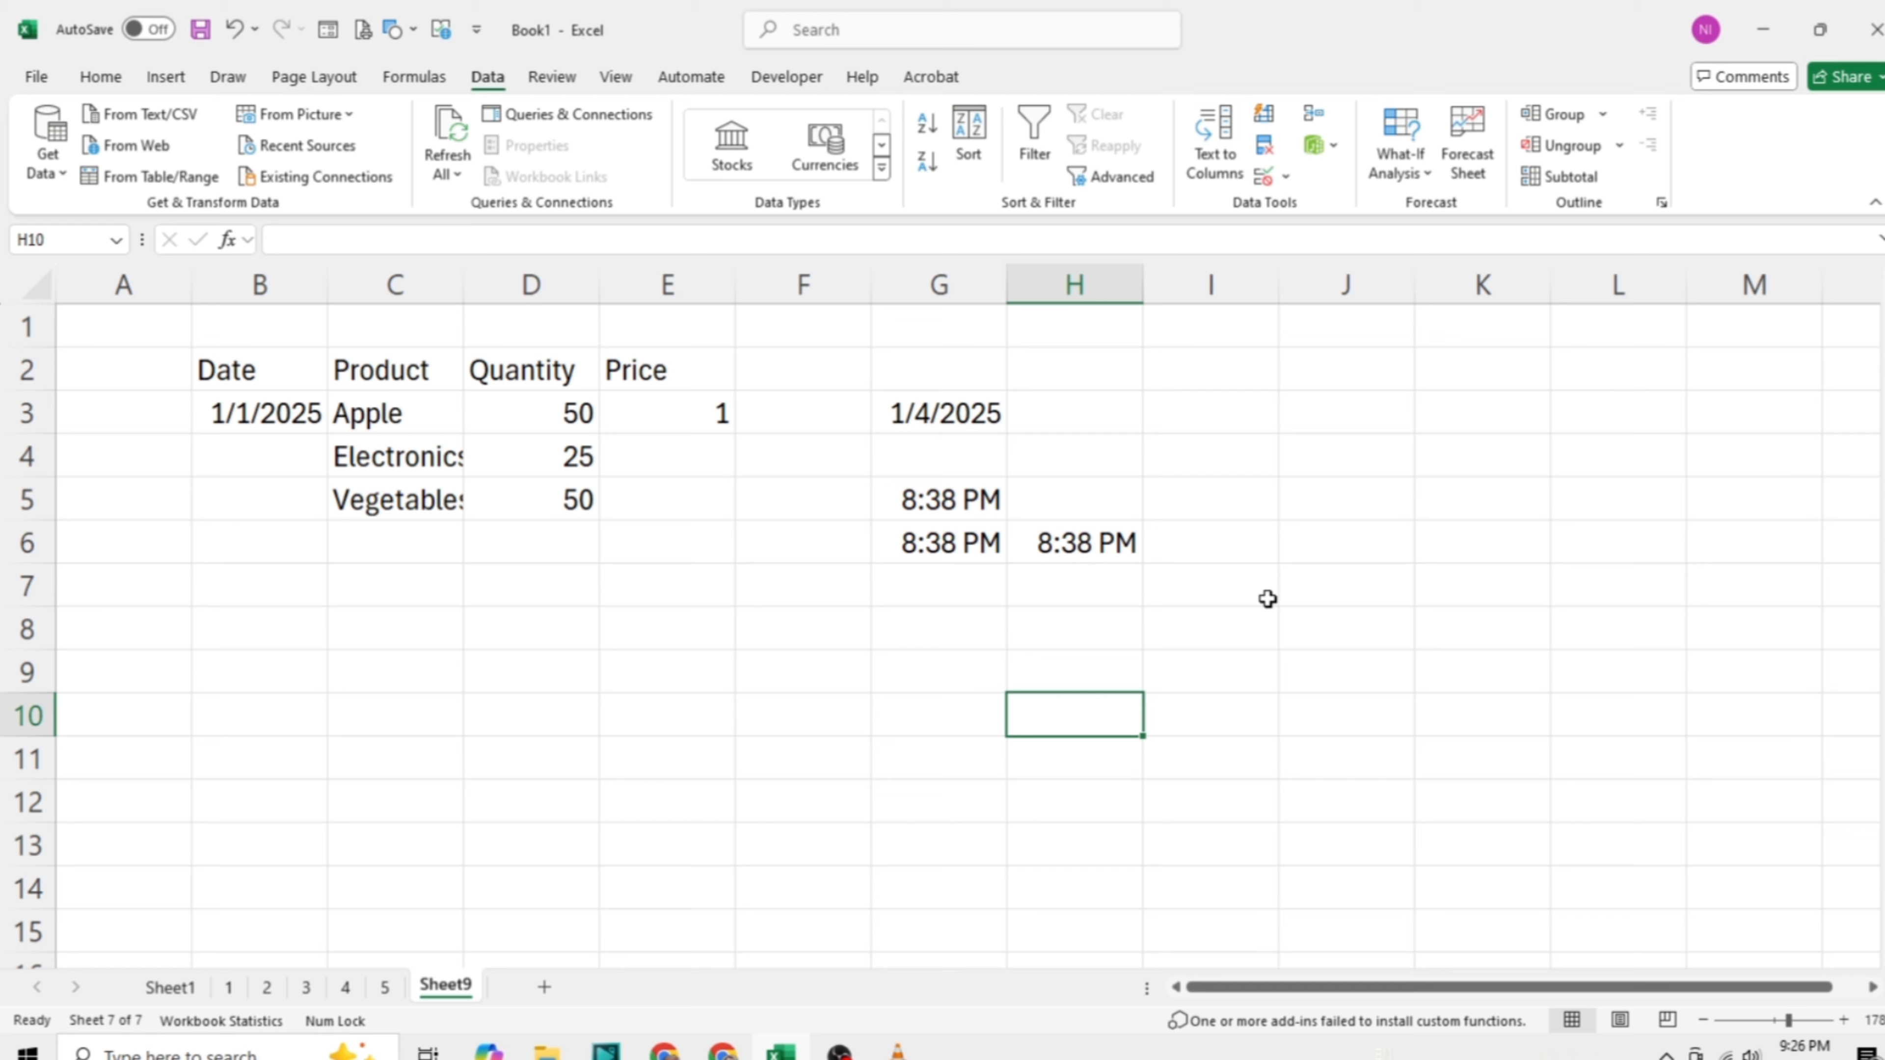
key(Return)
key(Return)
key(Return)
key(Return)
key(Up)
key(Up)
key(Up)
key(Up)
key(Up)
key(Up)
key(Up)
key(Up)
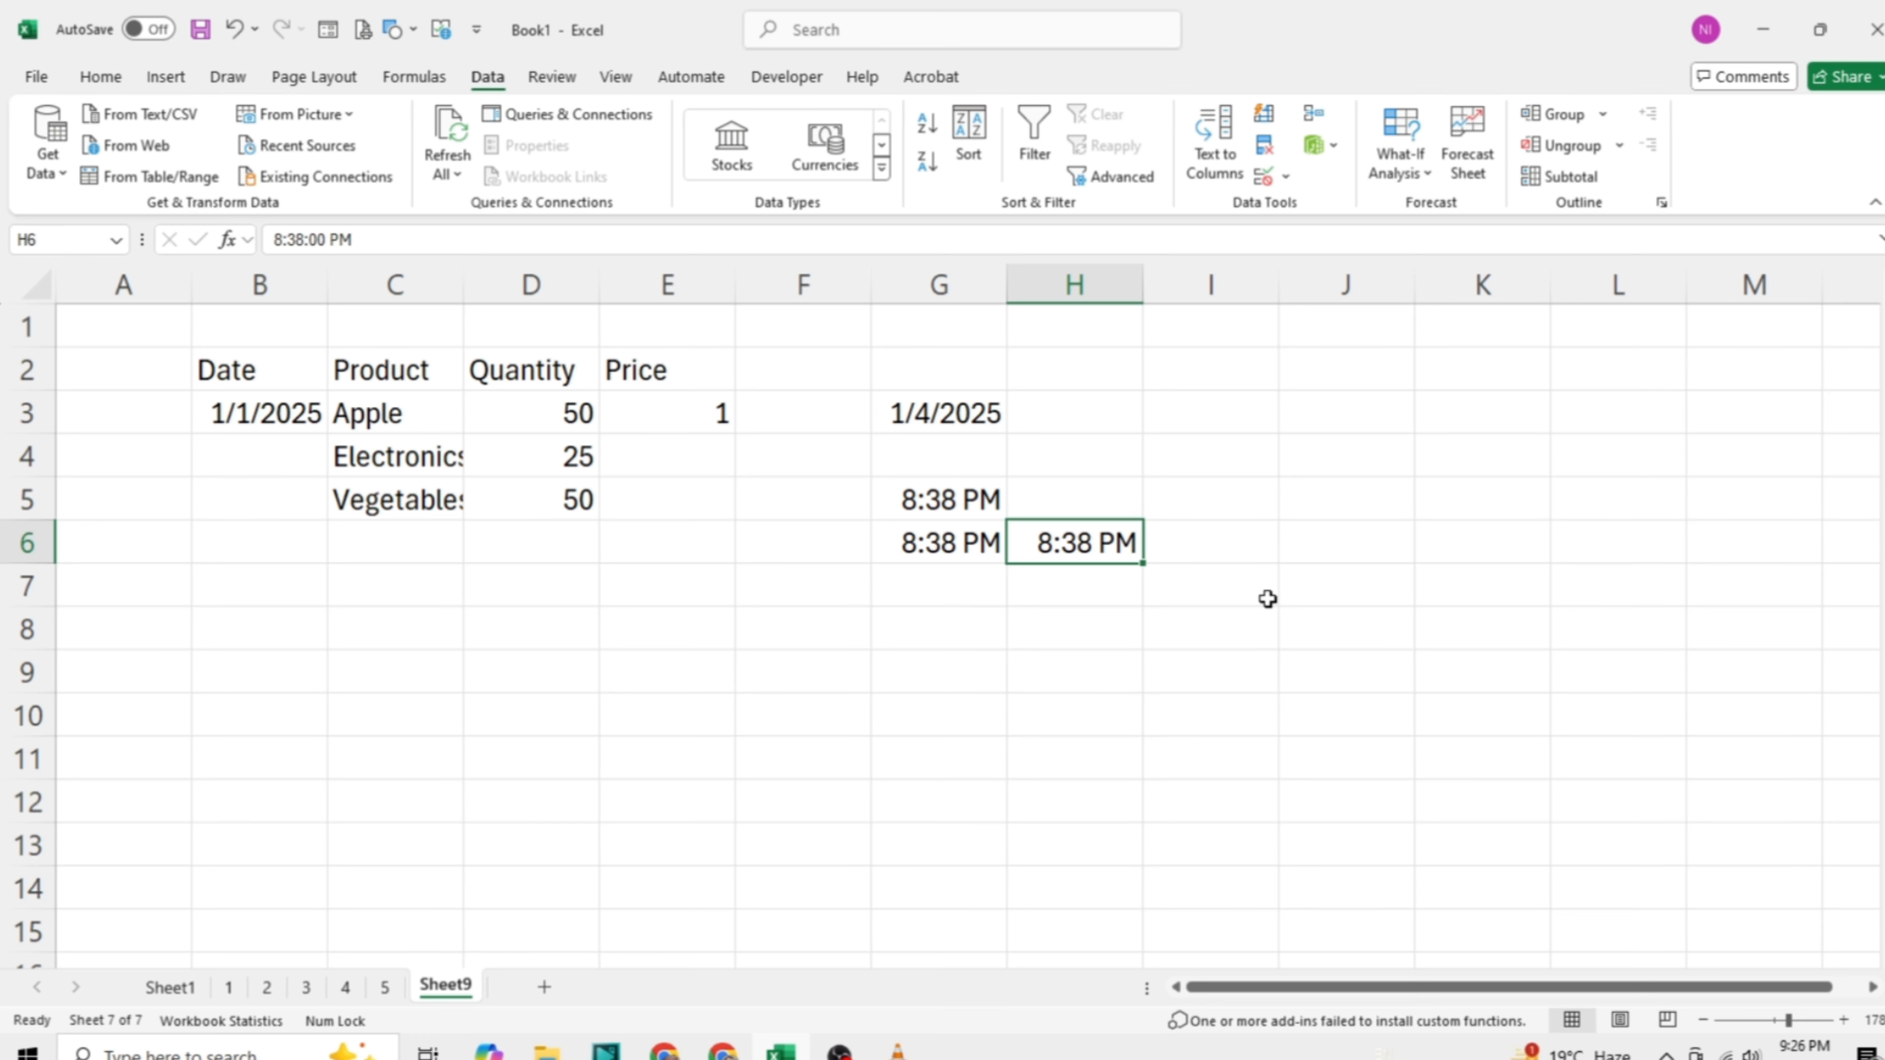
key(Left)
key(Left)
key(Left)
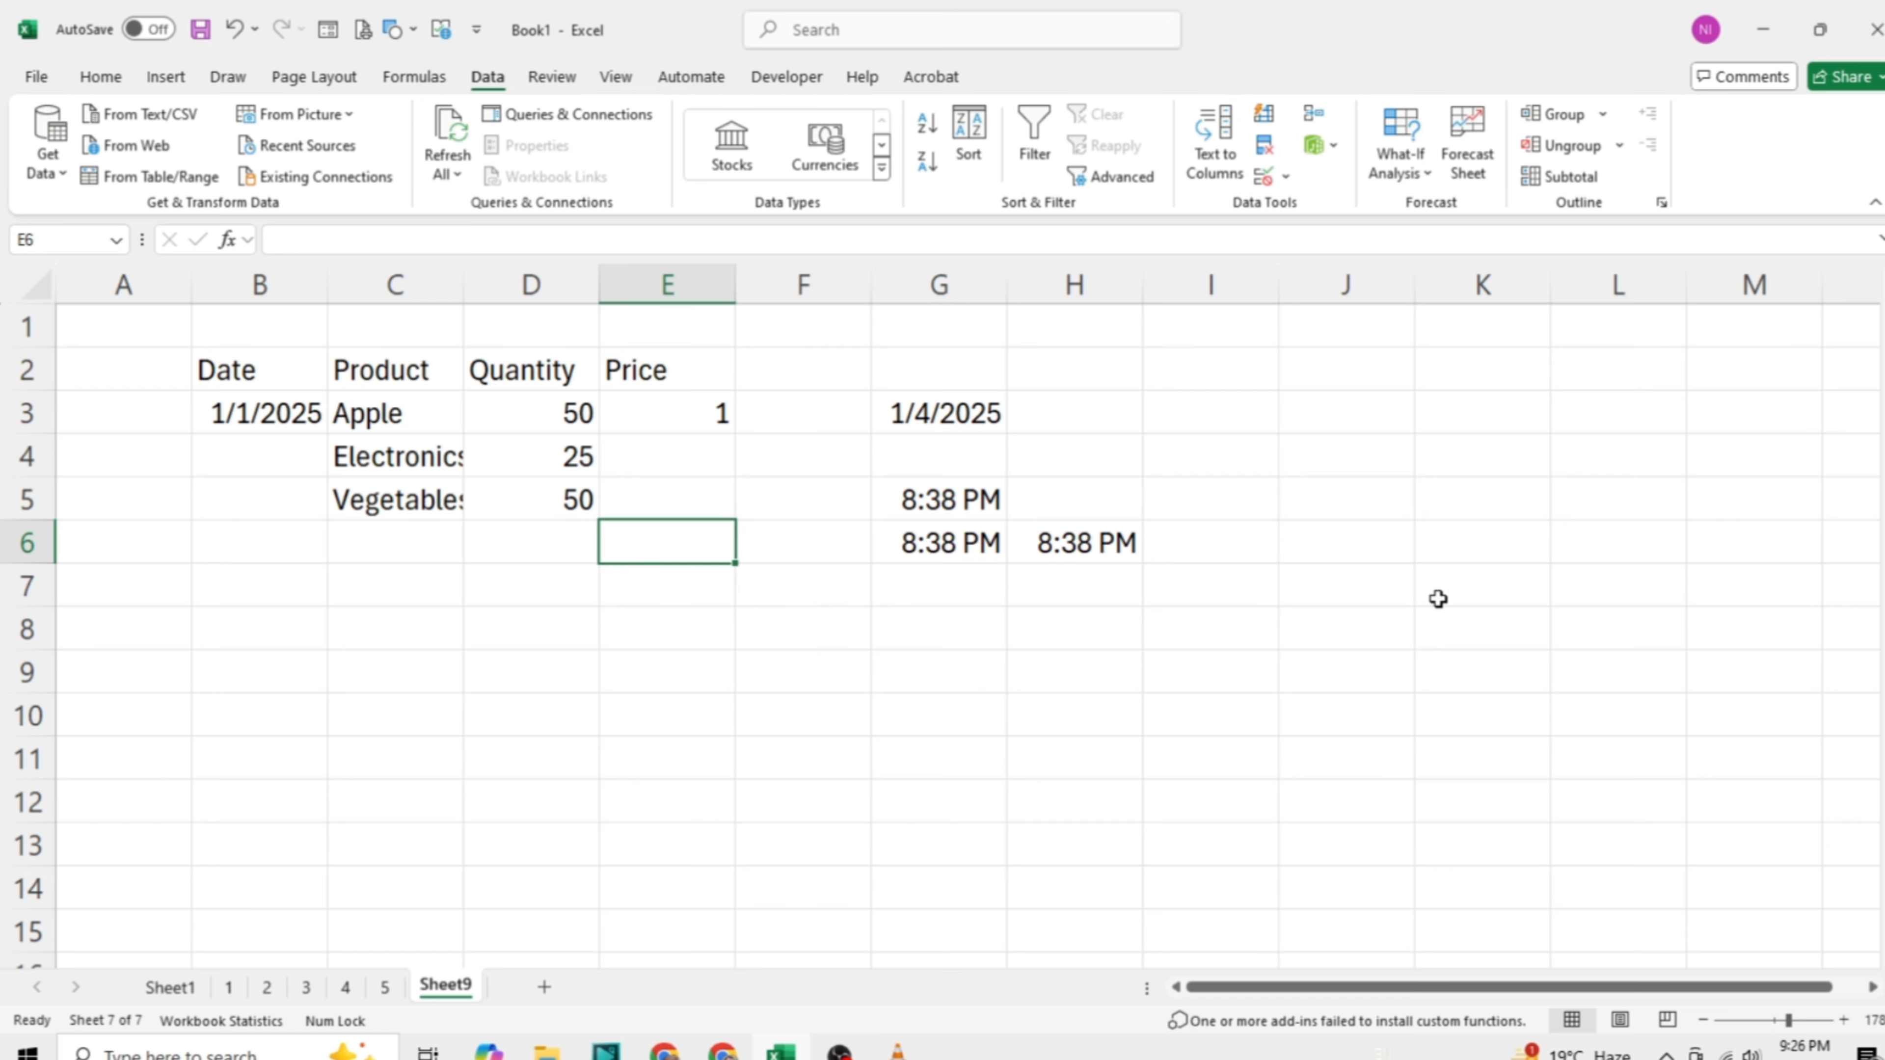
Step: Insert a blank row above the Electronics record in row 4 and delete it again
right_click(24, 461)
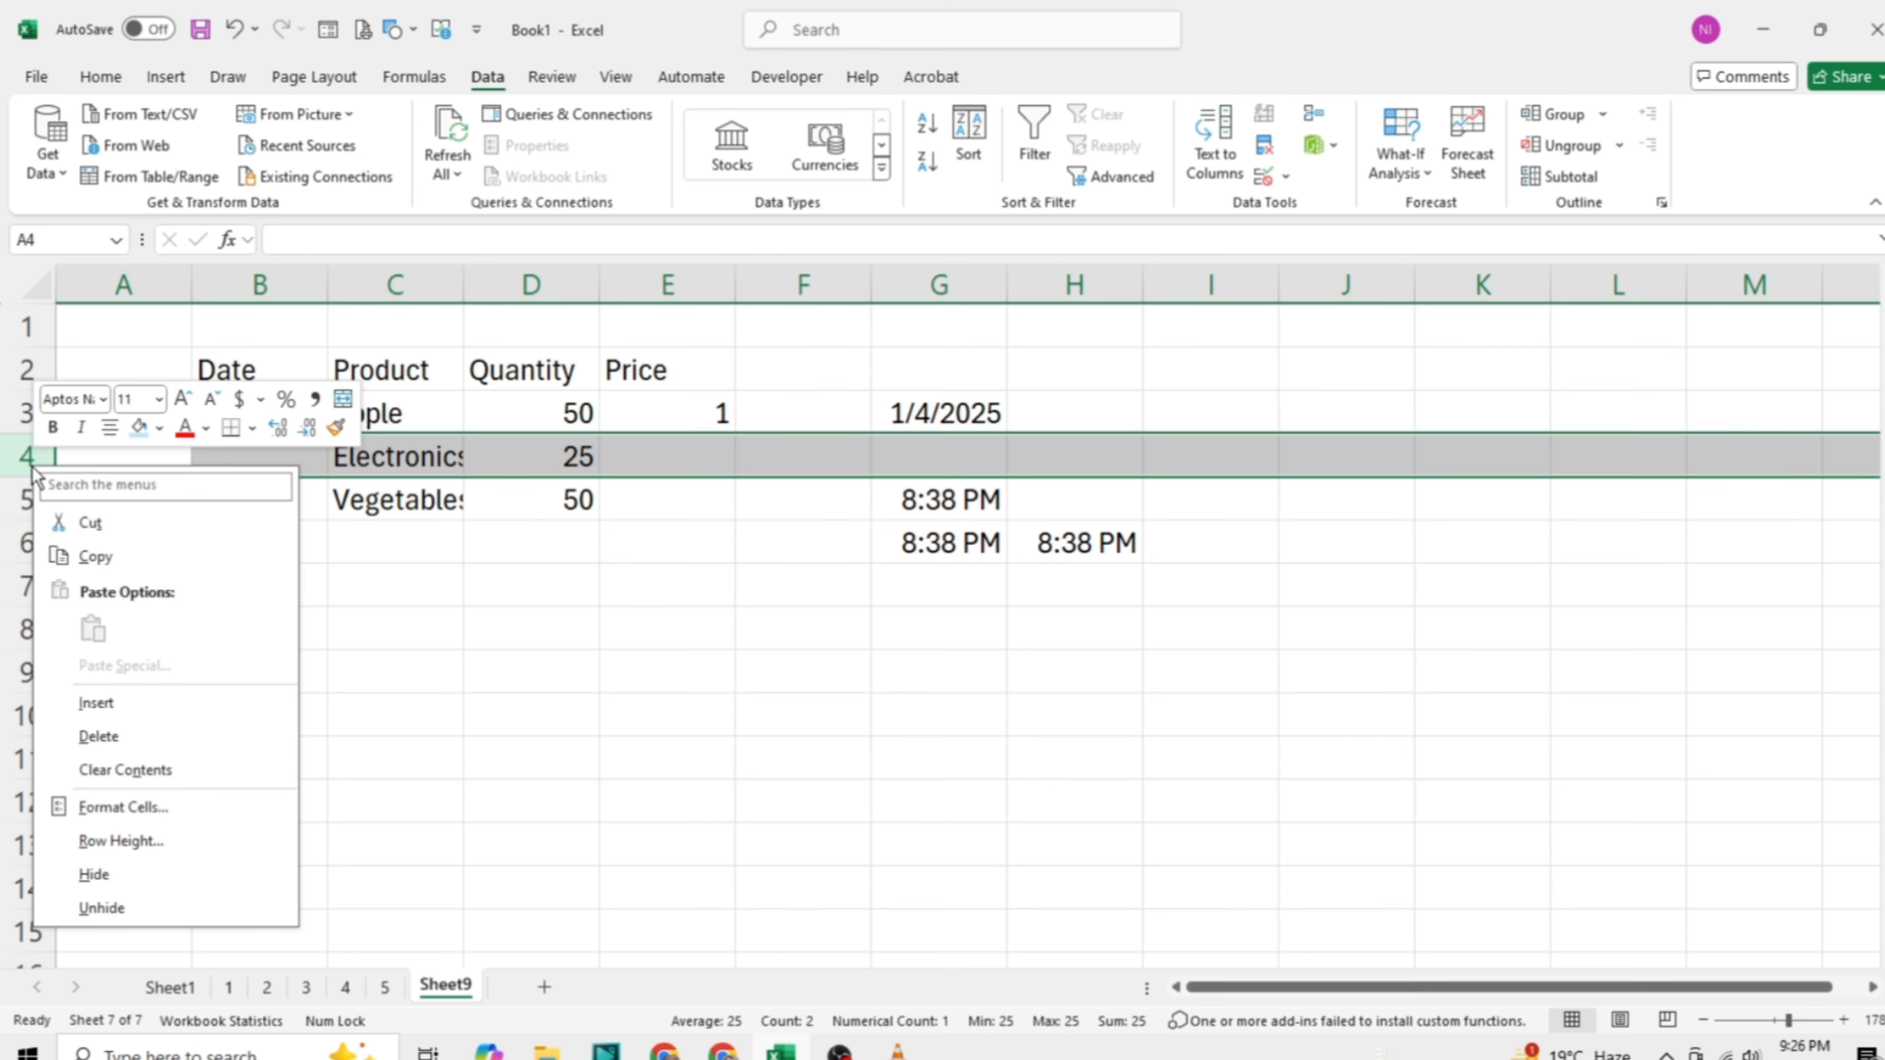
click(132, 696)
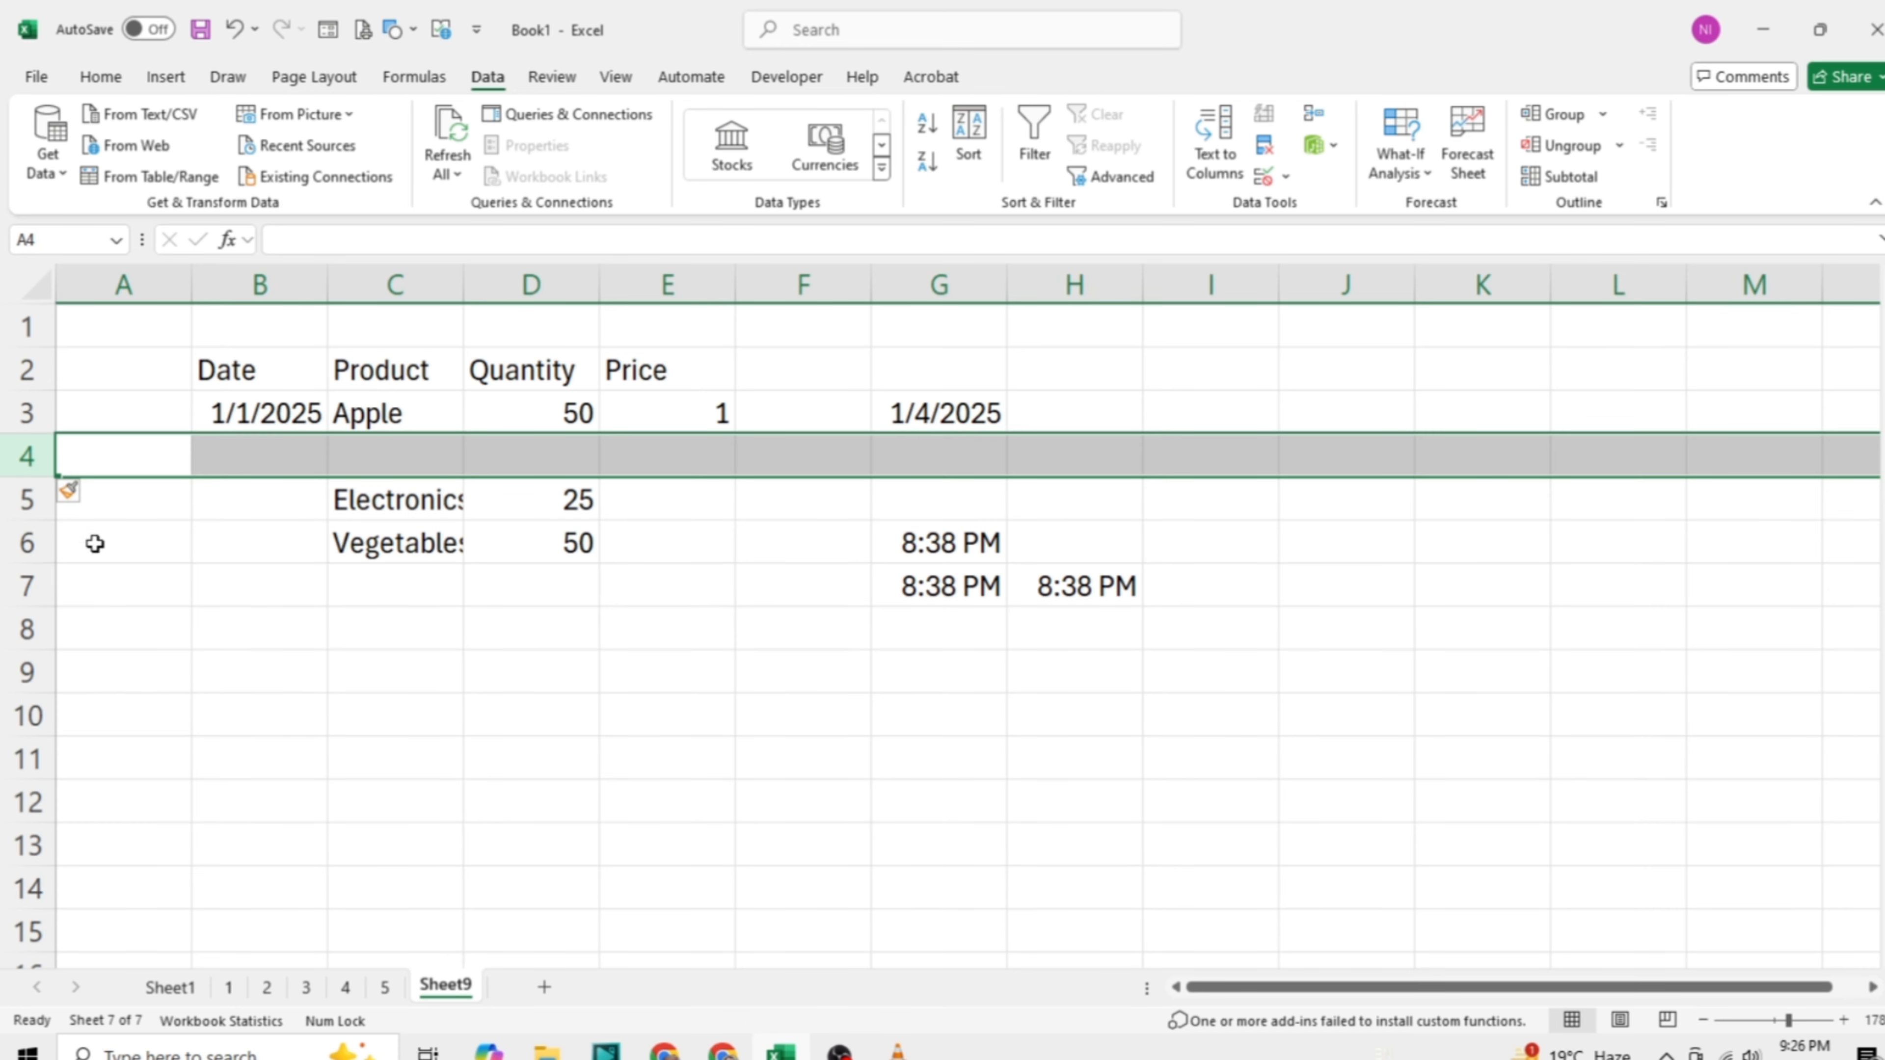
right_click(28, 458)
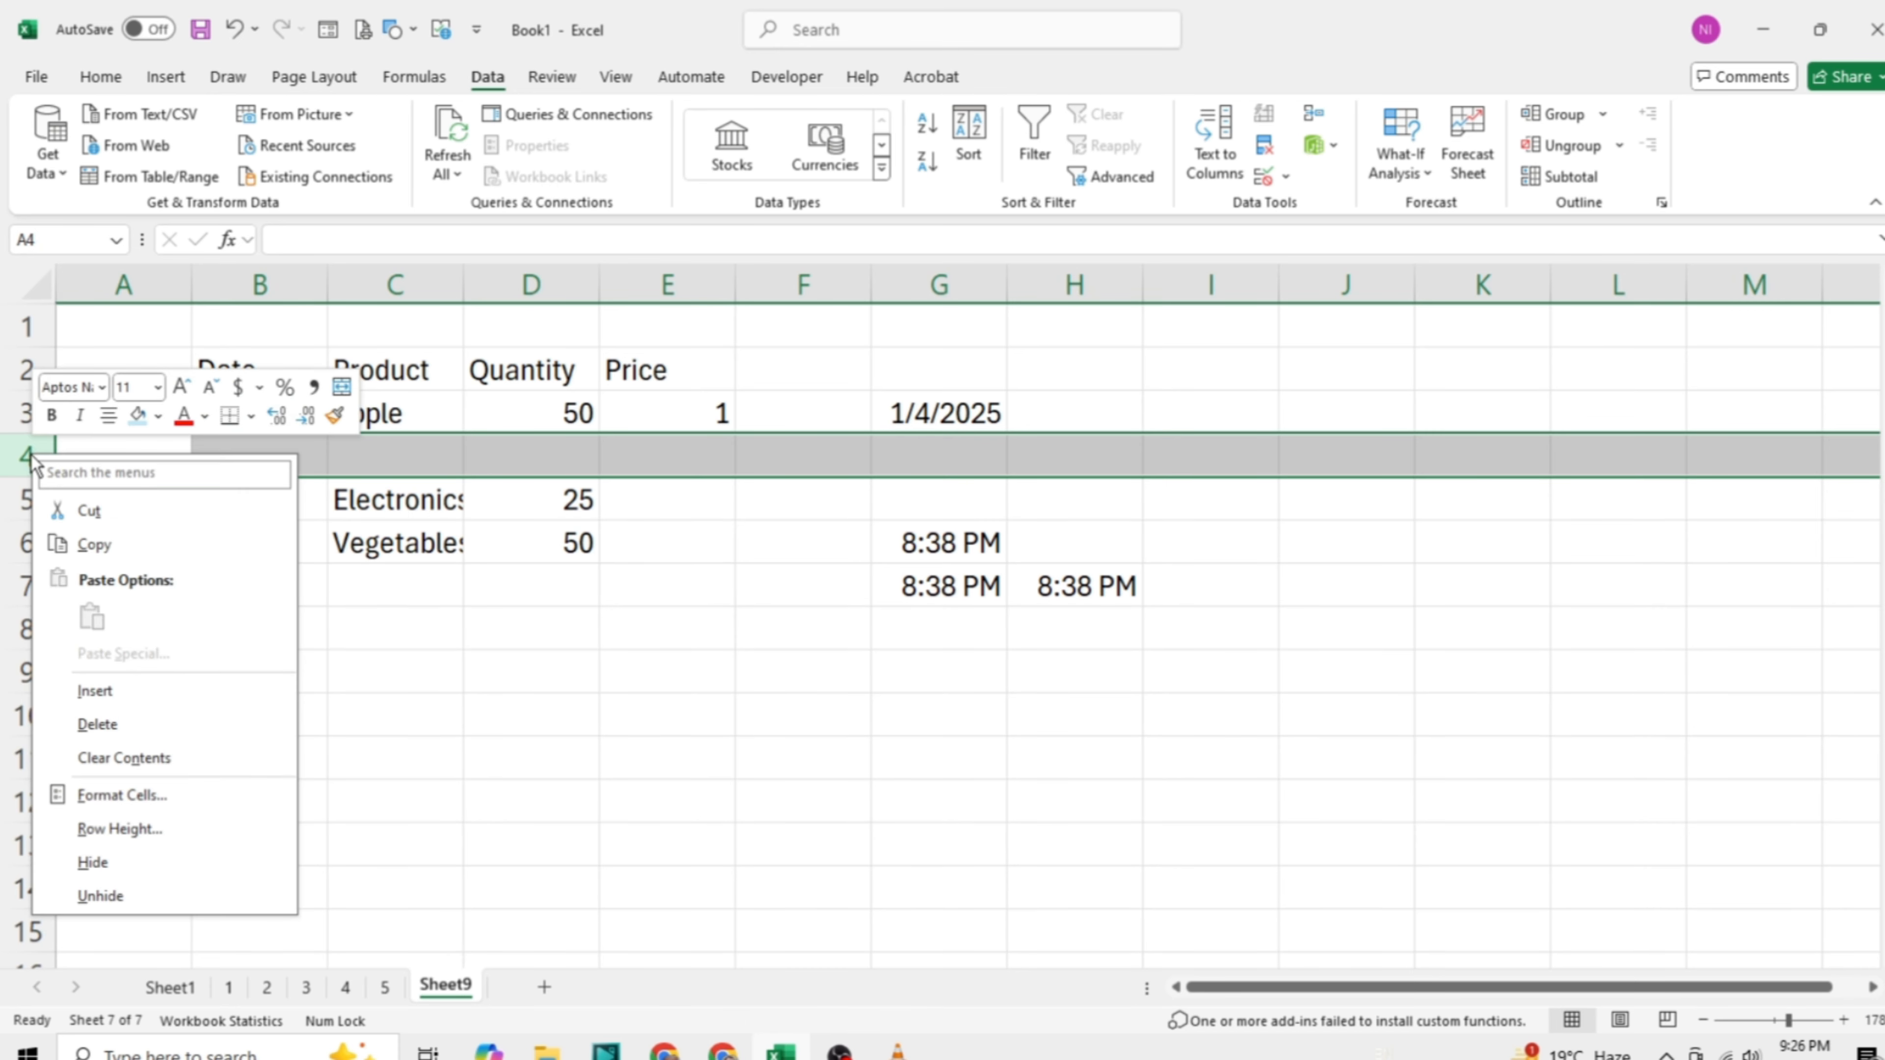
click(181, 725)
click(382, 636)
click(609, 604)
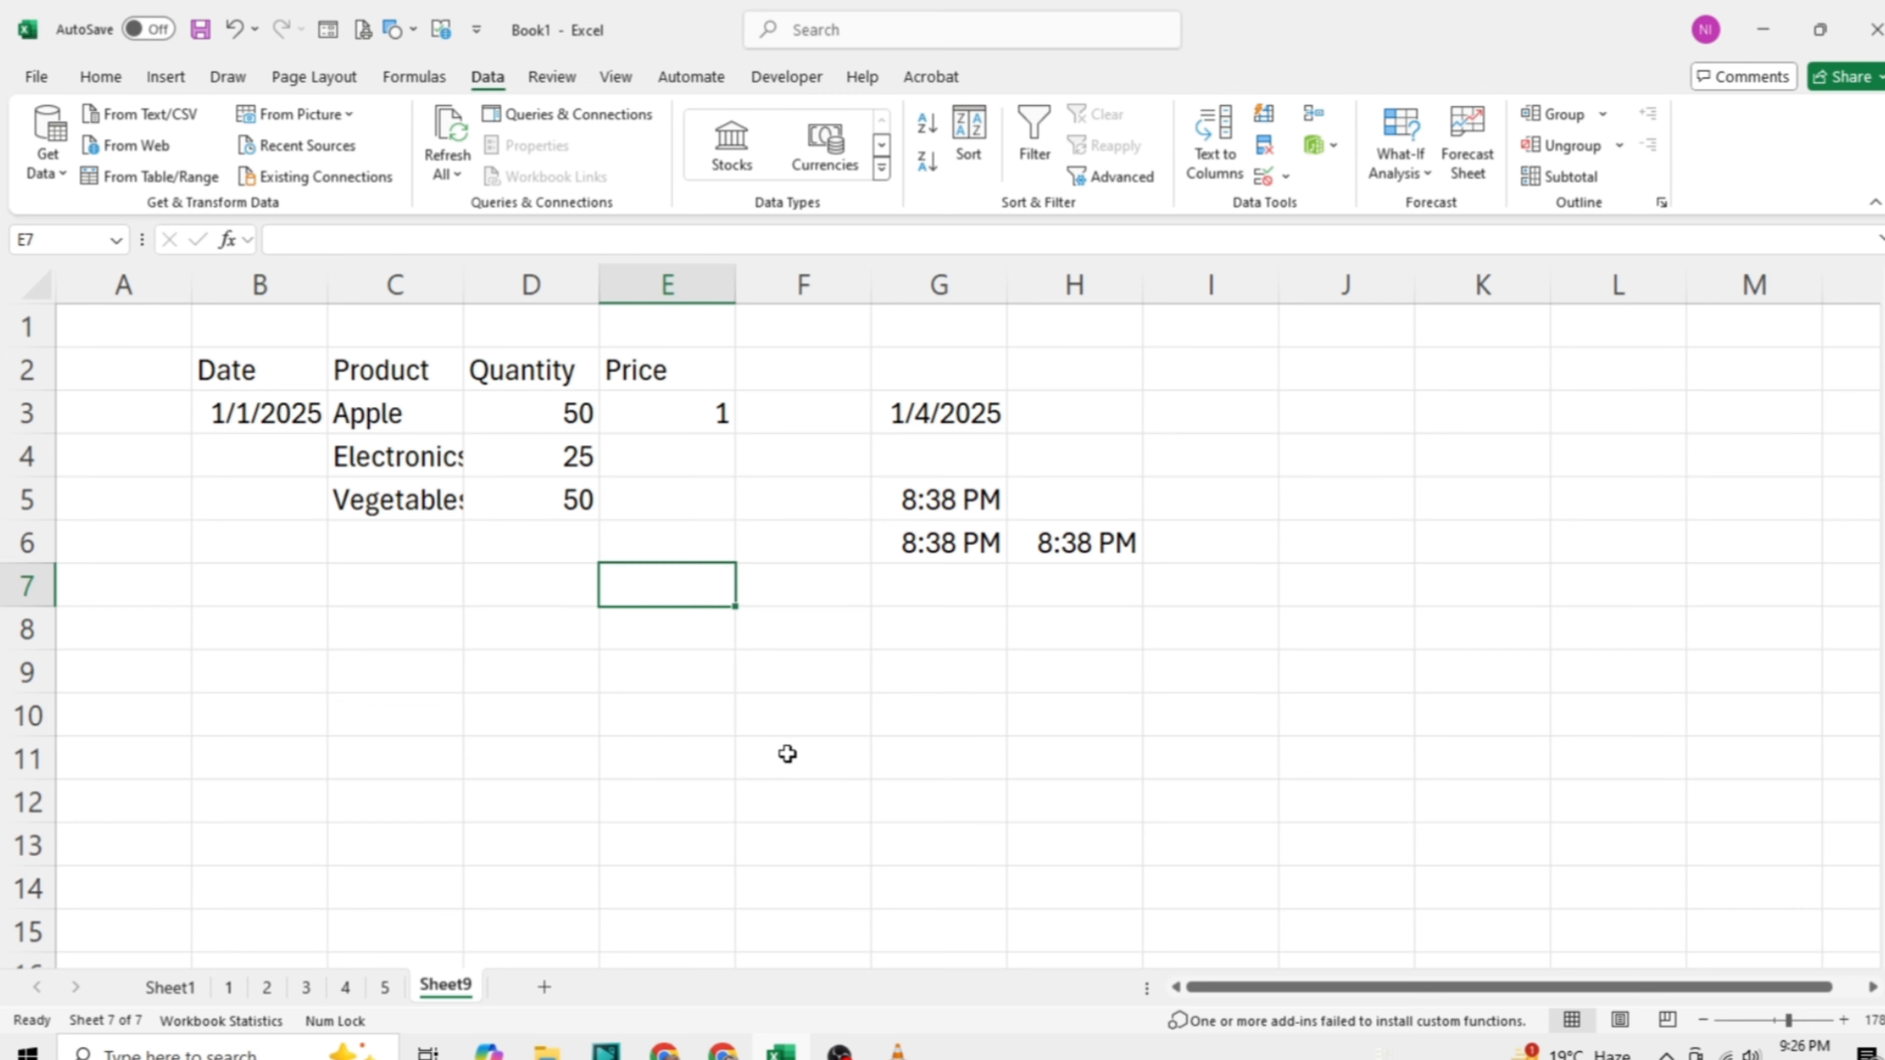
click(950, 707)
click(861, 637)
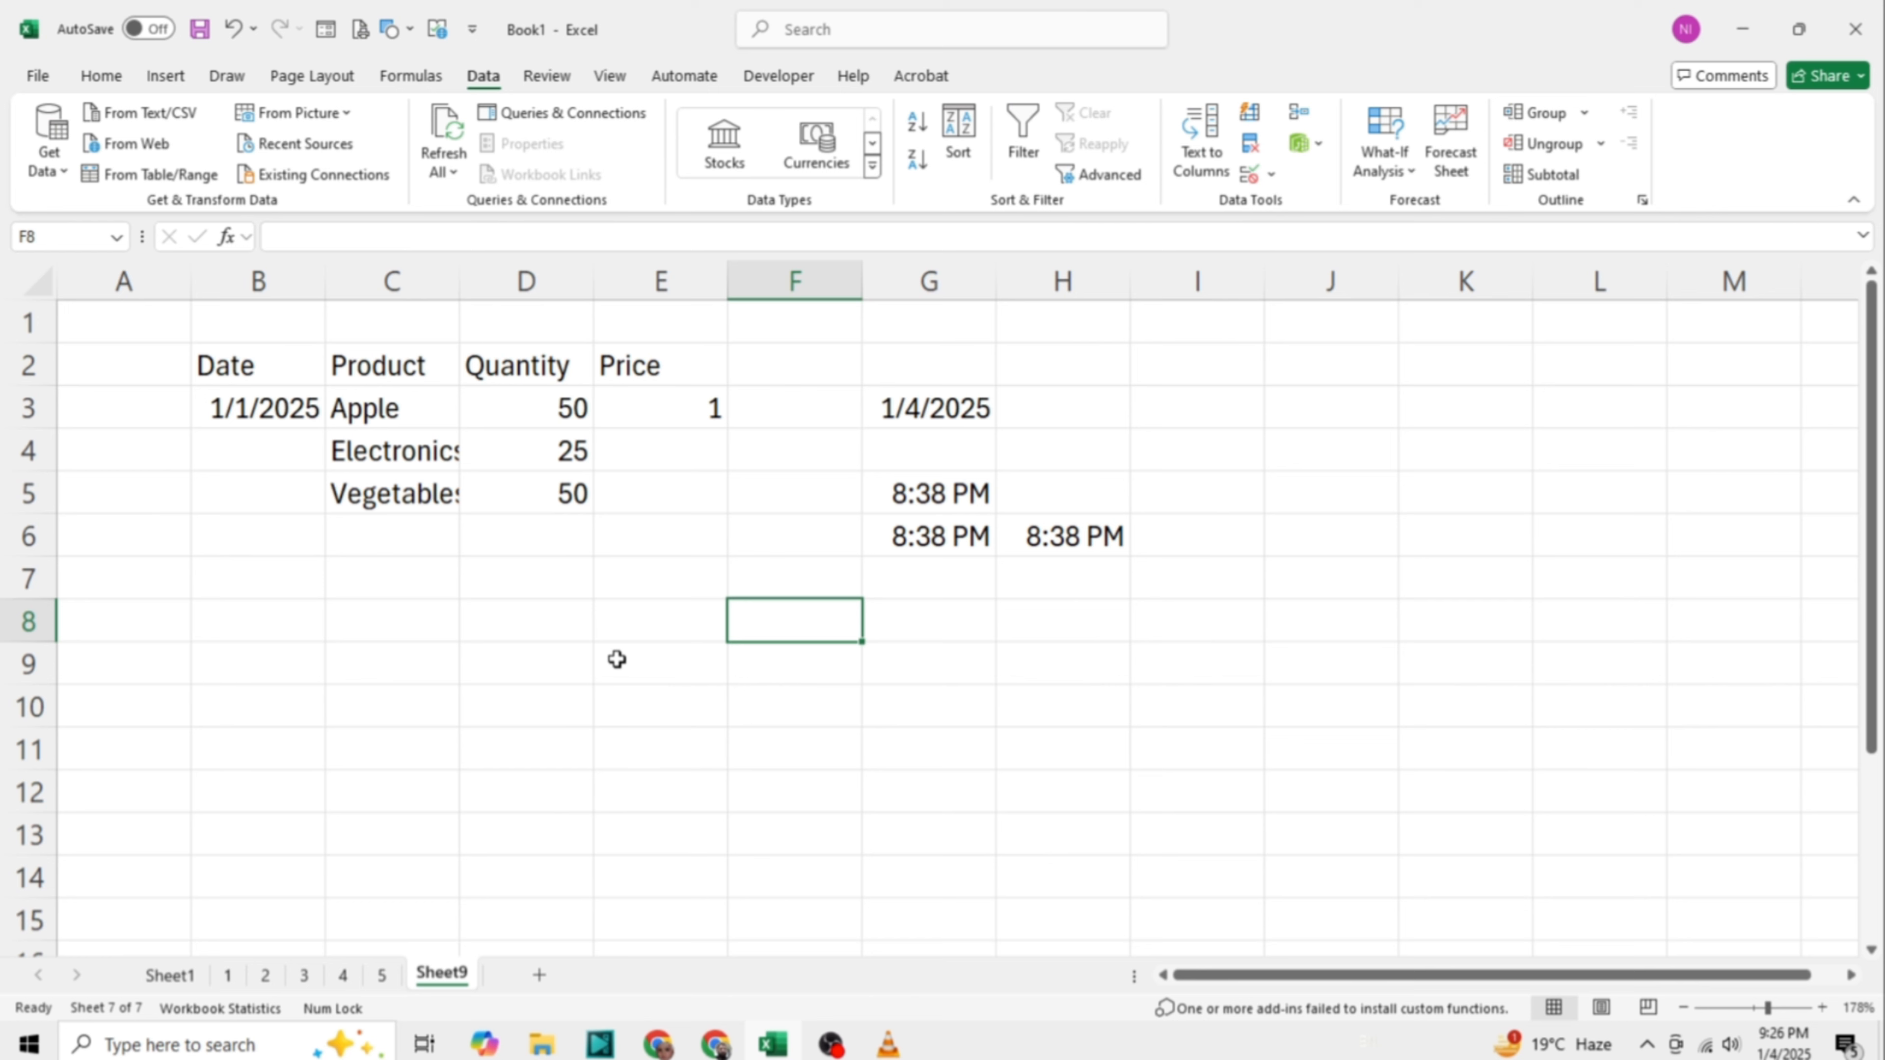
Step: Select the Quantity column, examine the Find and Replace options for it and close them without replacing anything
click(426, 613)
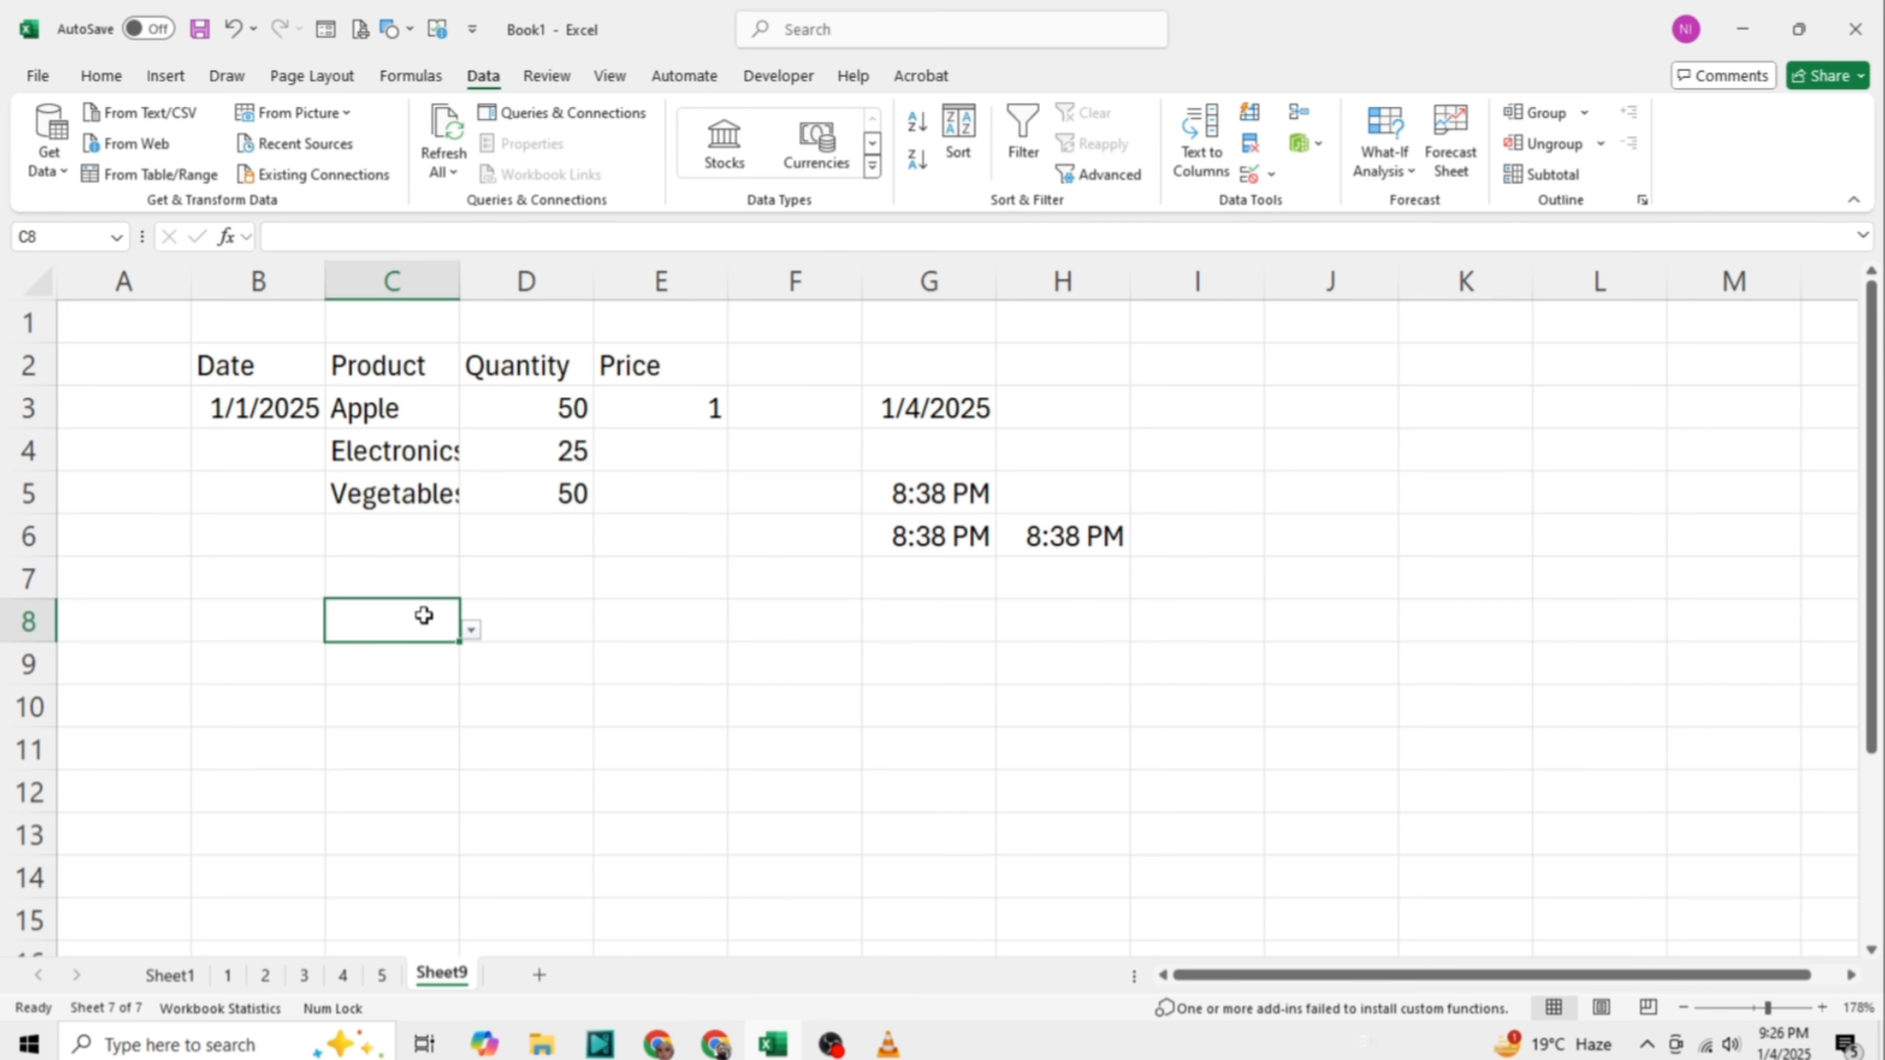
click(401, 286)
click(500, 275)
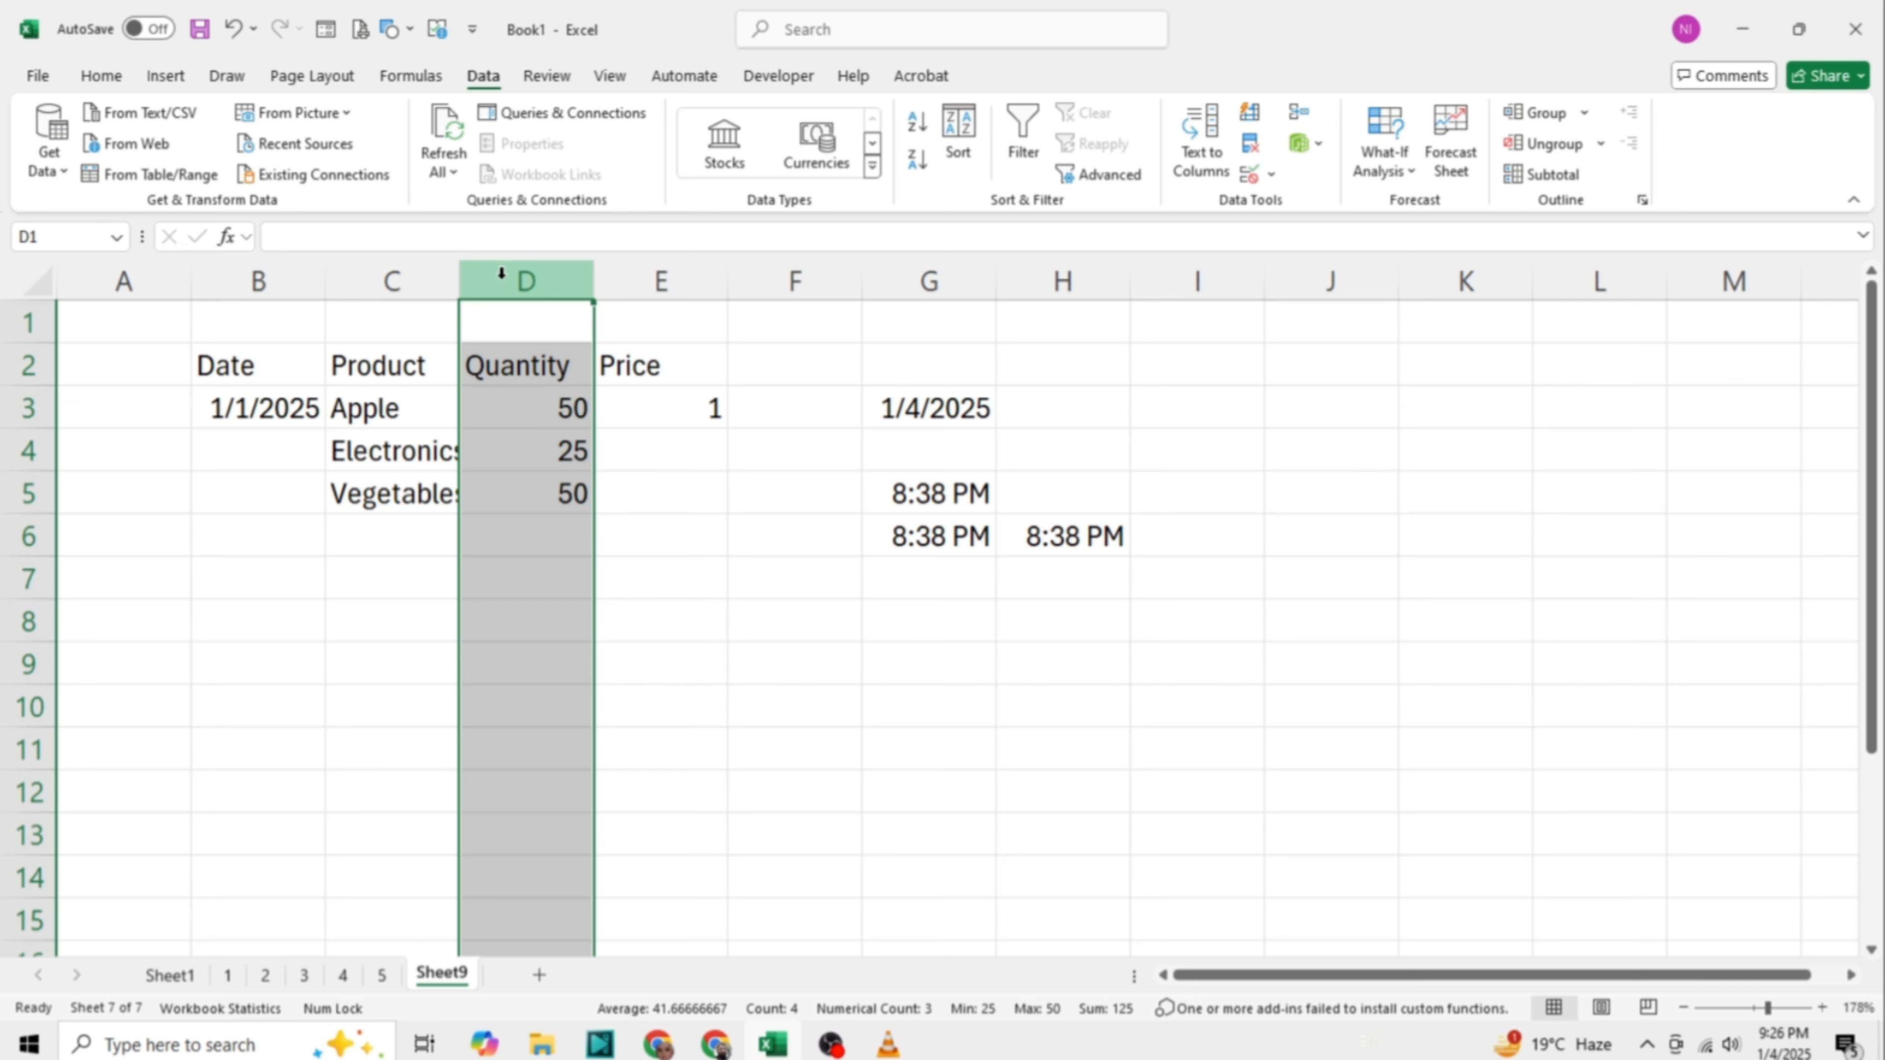
key(ctrl+h)
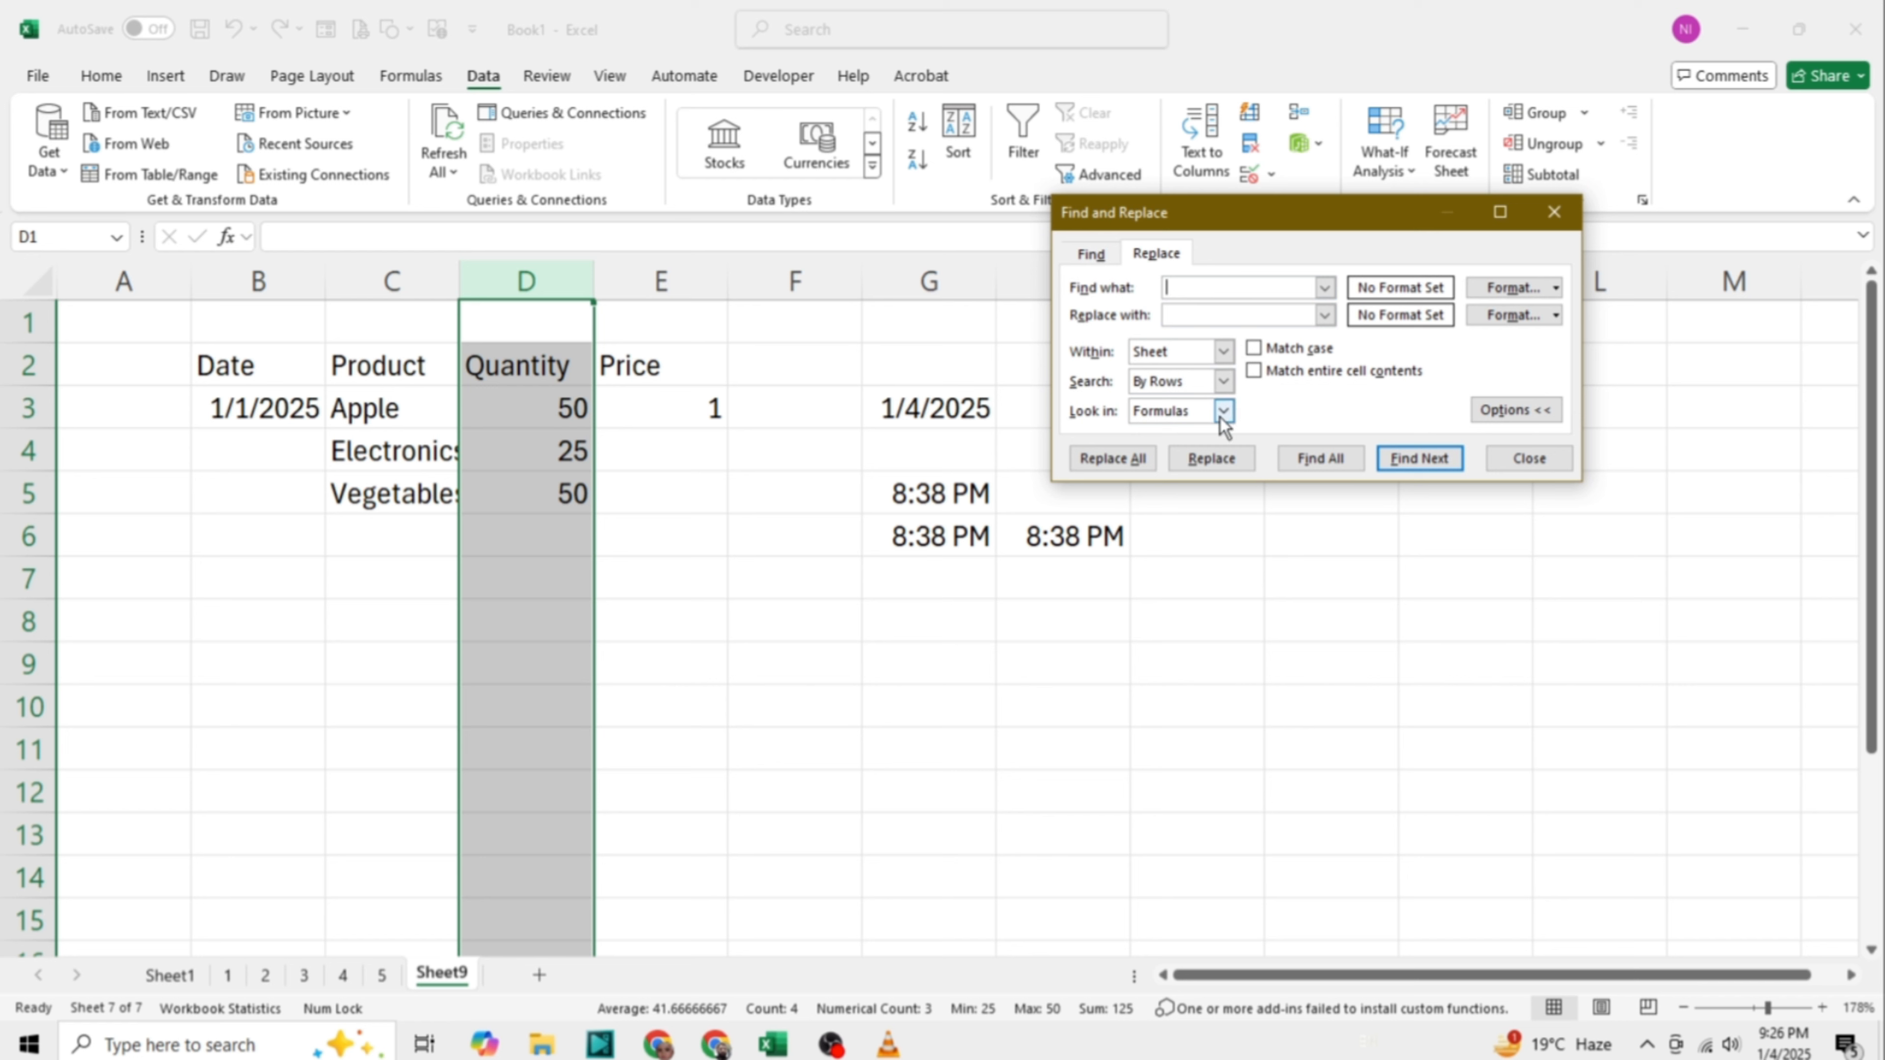
click(1527, 462)
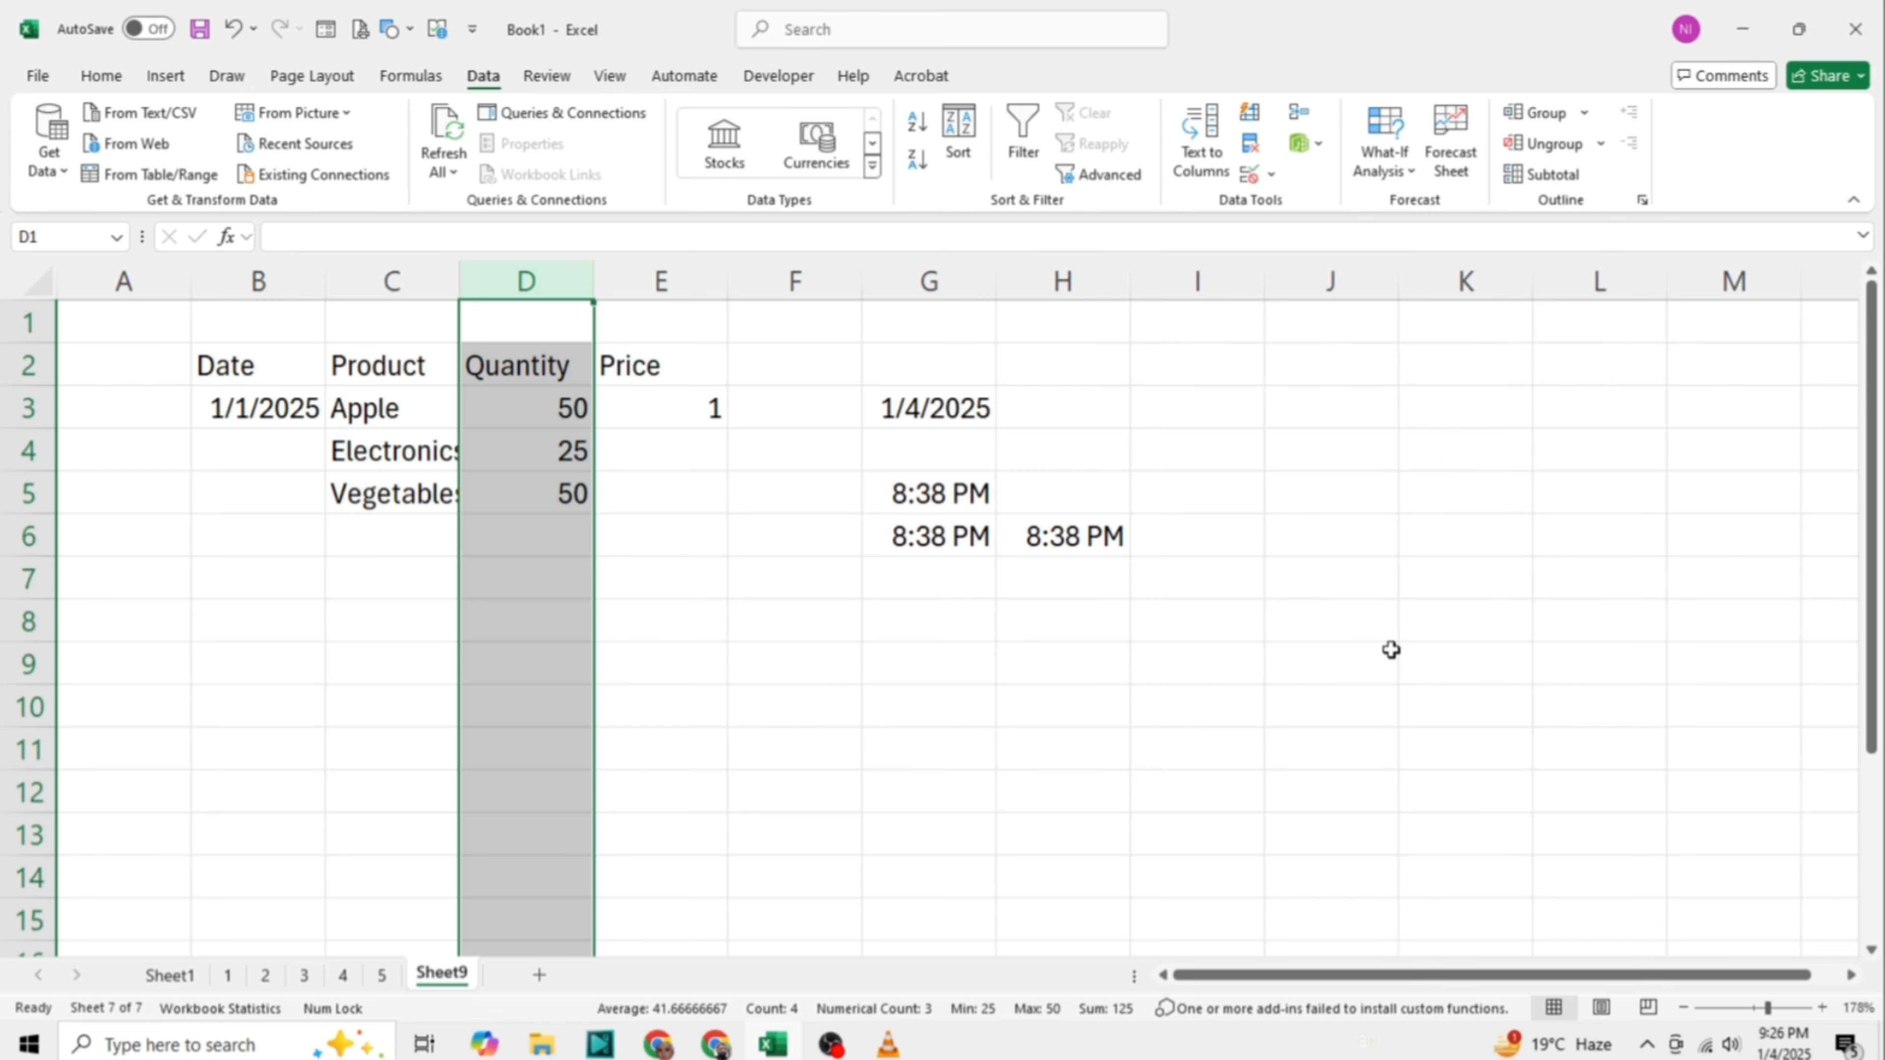
click(1388, 650)
Step: Freeze the panes at row 3 so the table's header row stays in place
click(33, 407)
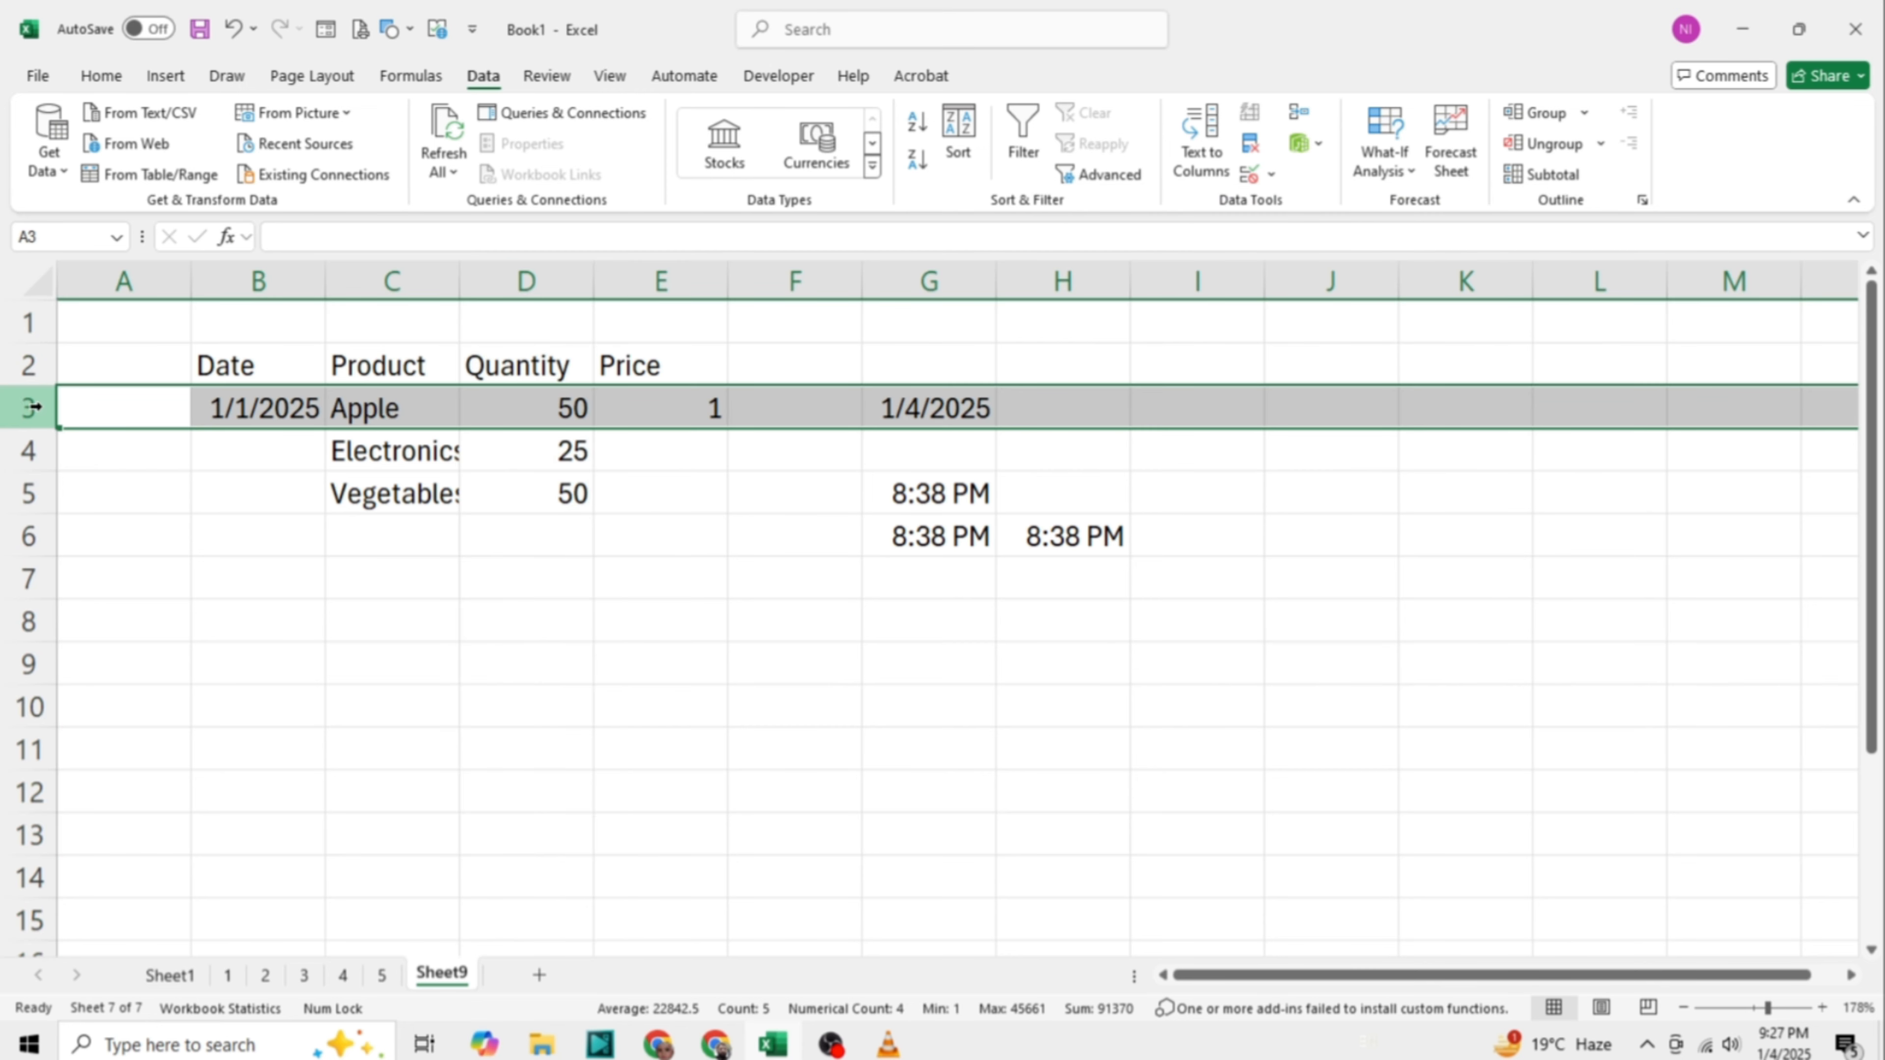
click(610, 75)
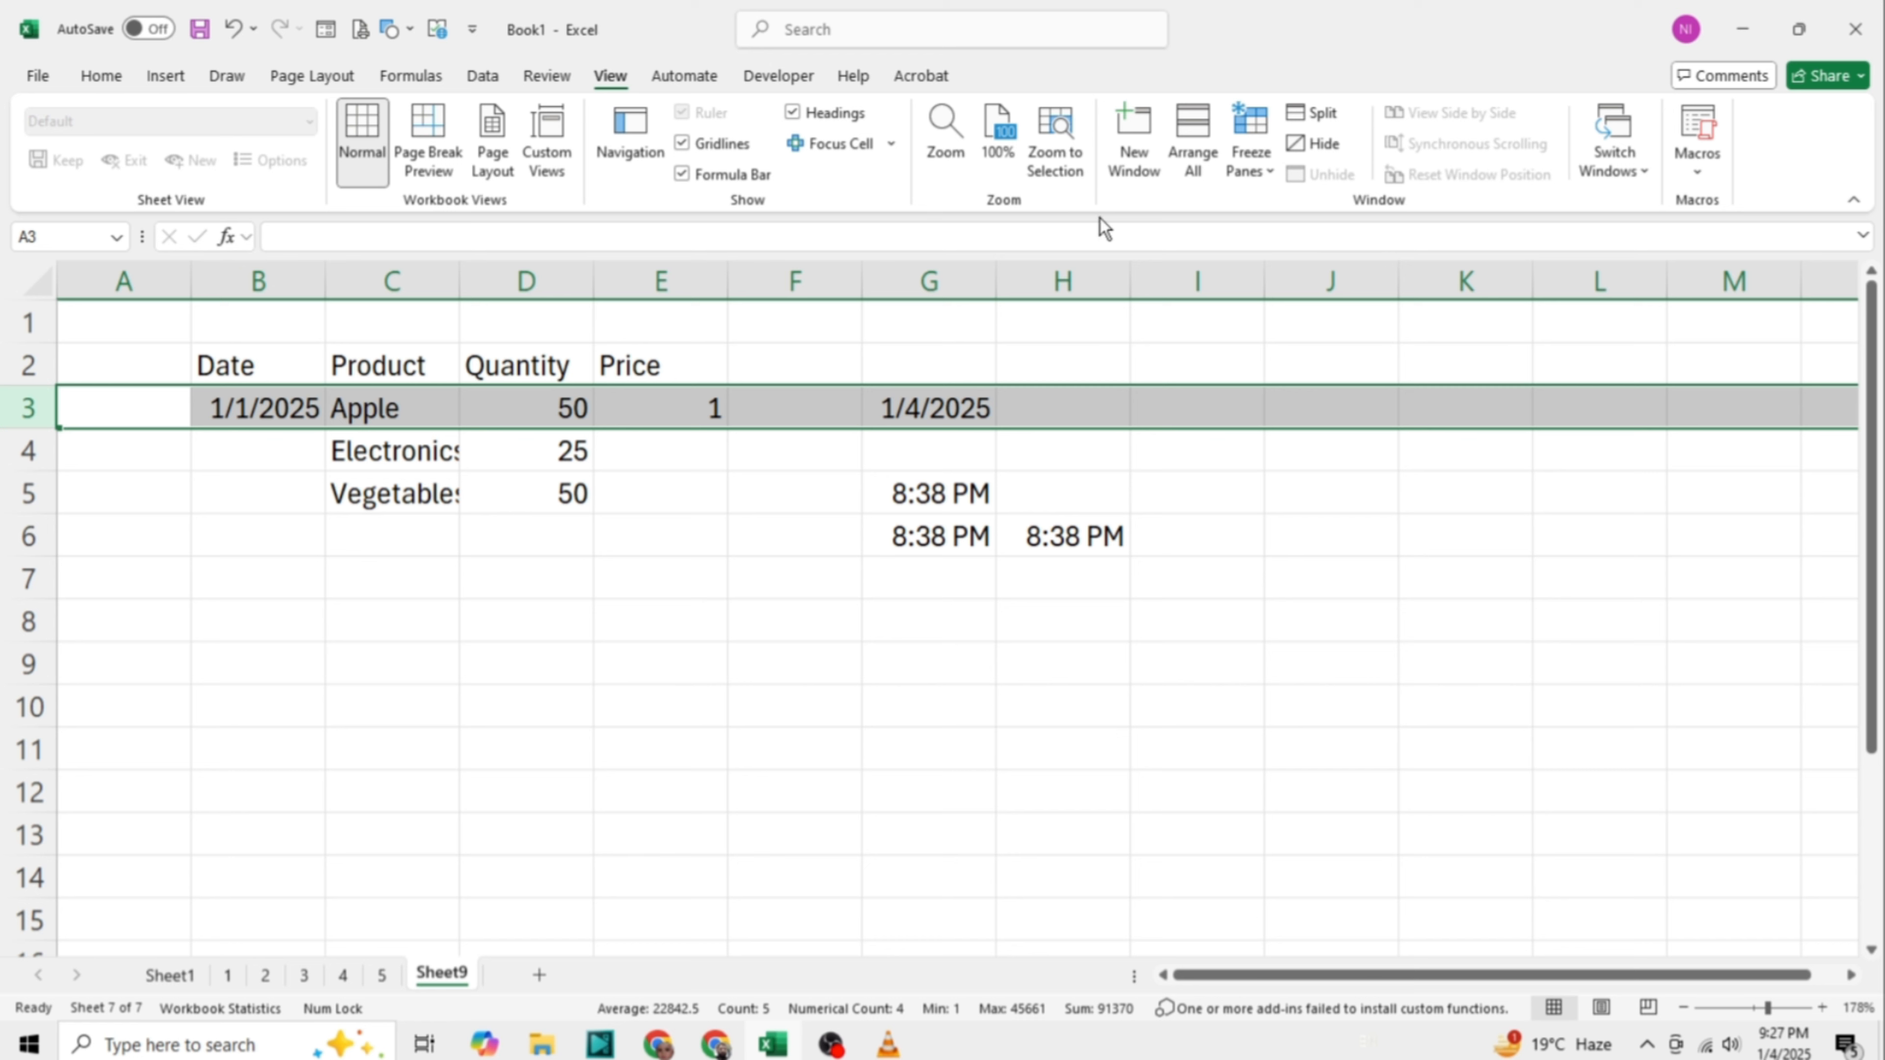
click(1275, 172)
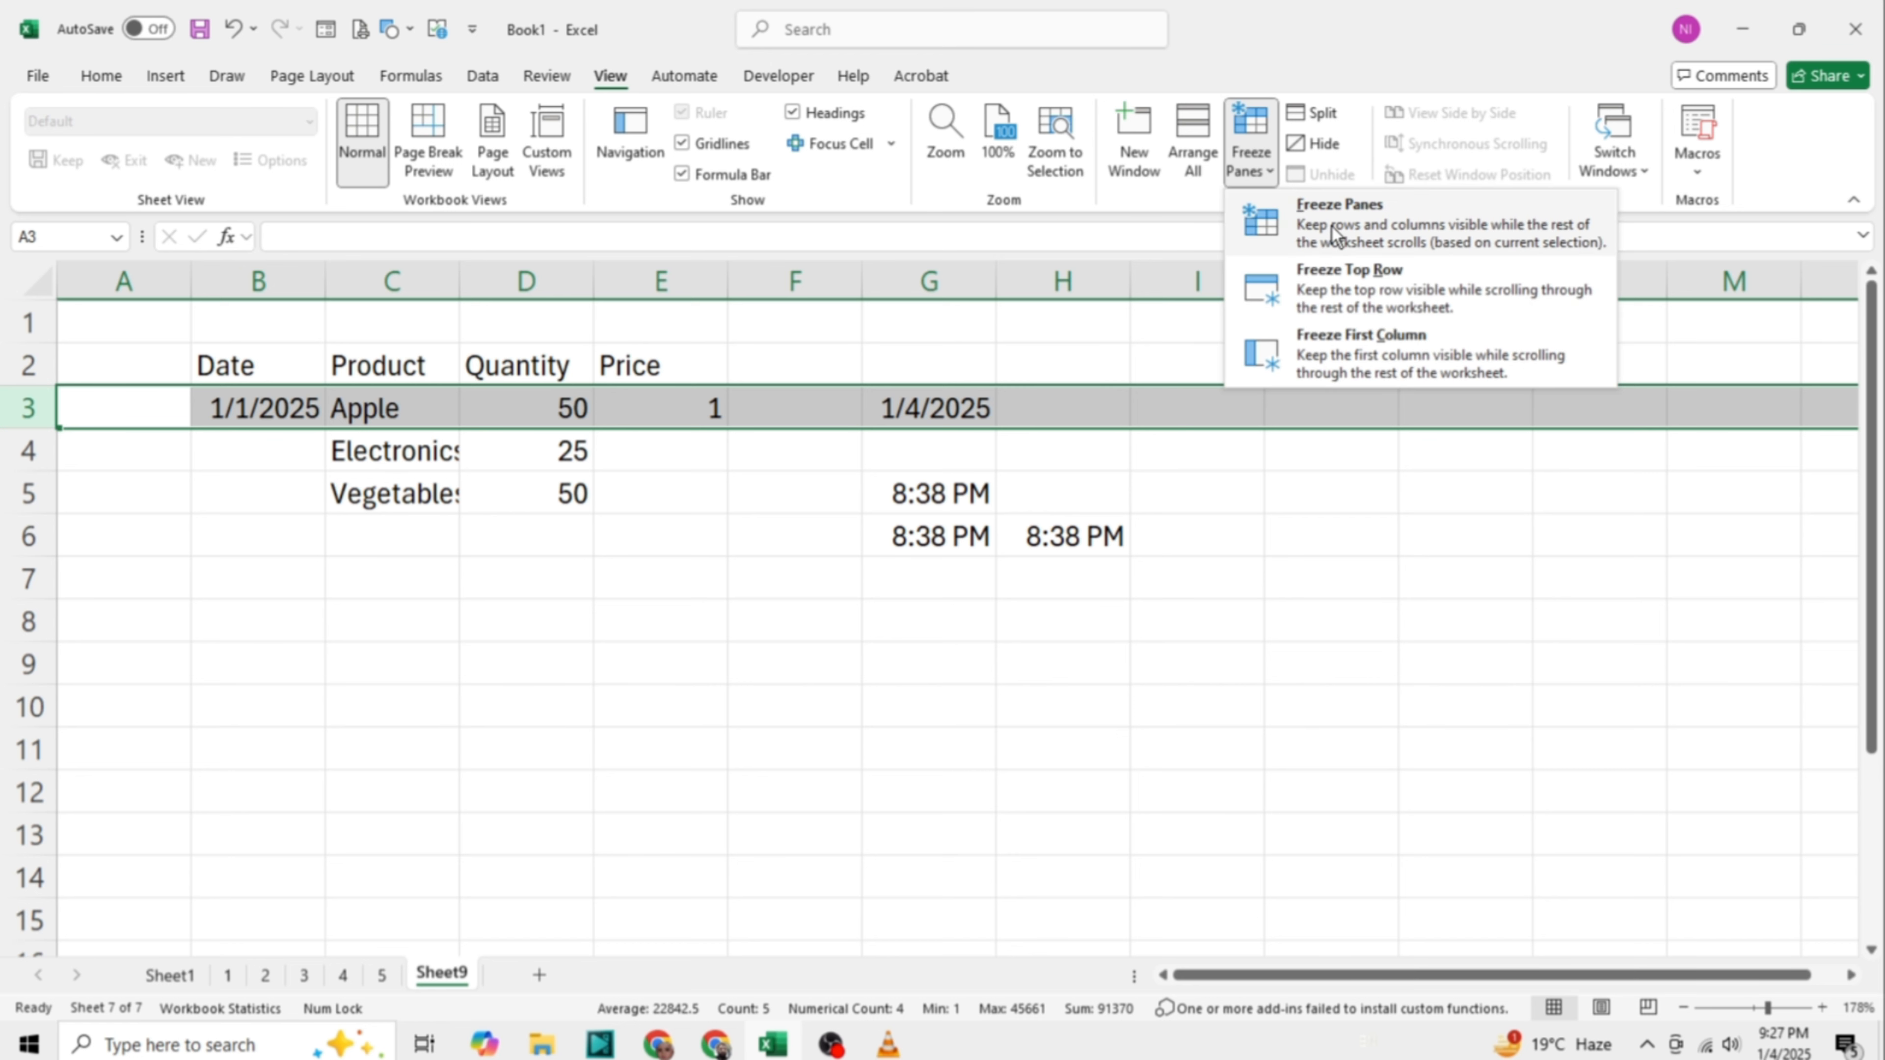
click(1336, 282)
click(1273, 169)
click(1309, 222)
click(1273, 176)
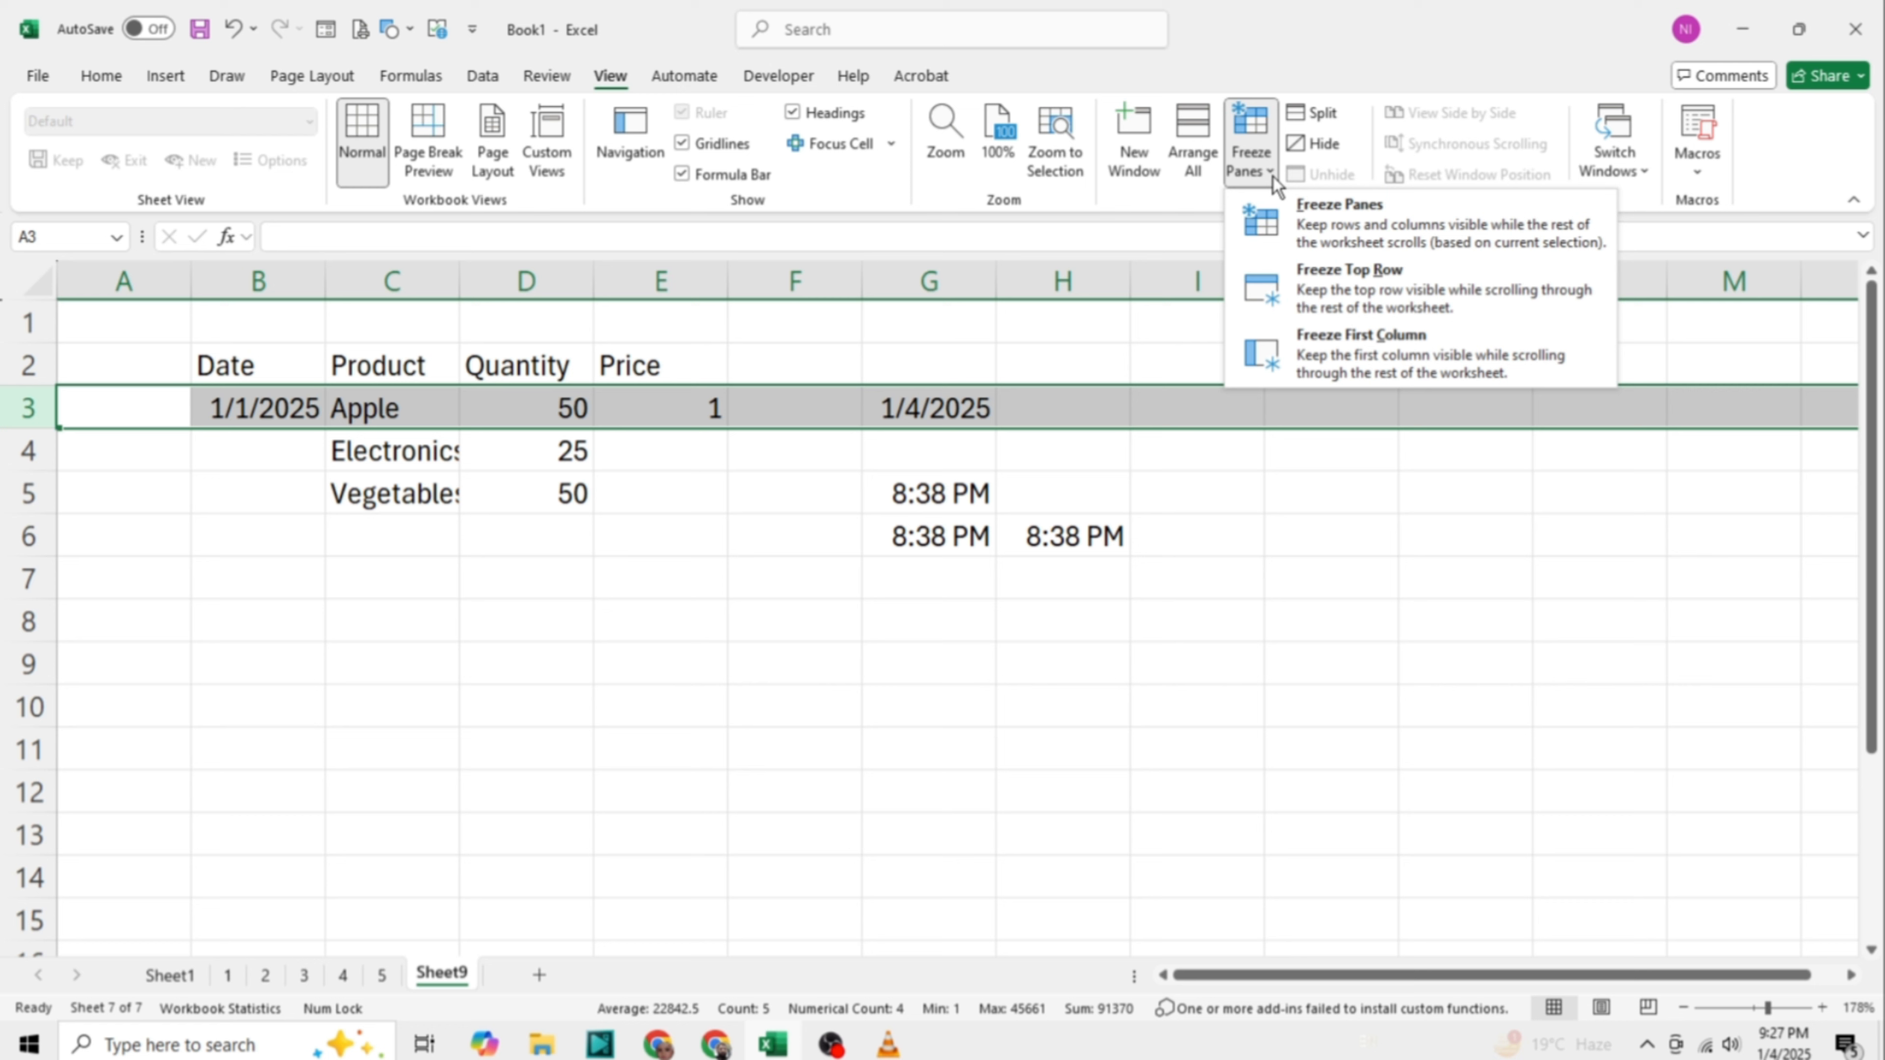
click(1328, 223)
click(783, 665)
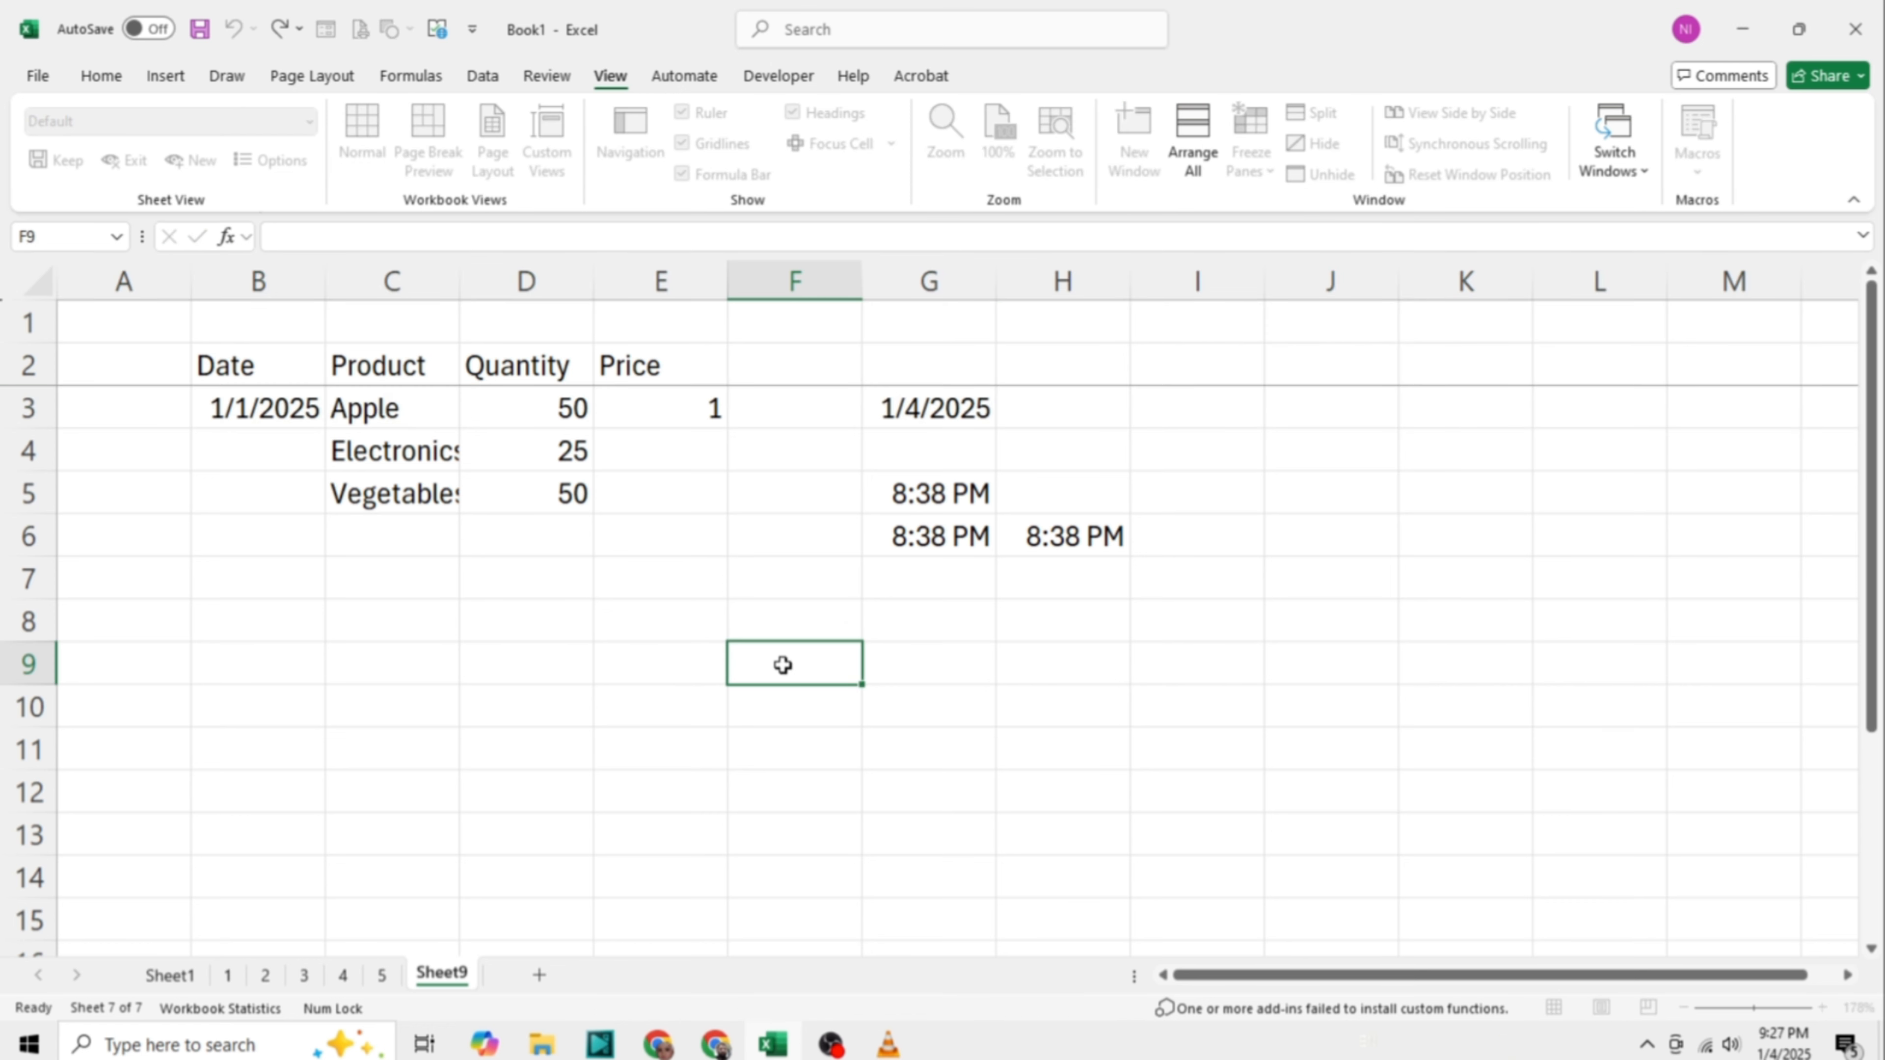
Step: Check the frozen header row by moving well down column F and back up to F1
key(Down)
key(Down)
key(Down)
key(Down)
key(Down)
key(Down)
key(Down)
key(Down)
key(Down)
key(Down)
key(Down)
key(Up)
key(Up)
key(Up)
key(Up)
key(Up)
key(Up)
key(Up)
key(Up)
key(Up)
key(Up)
key(Up)
key(Up)
key(Up)
key(Up)
key(Up)
key(Up)
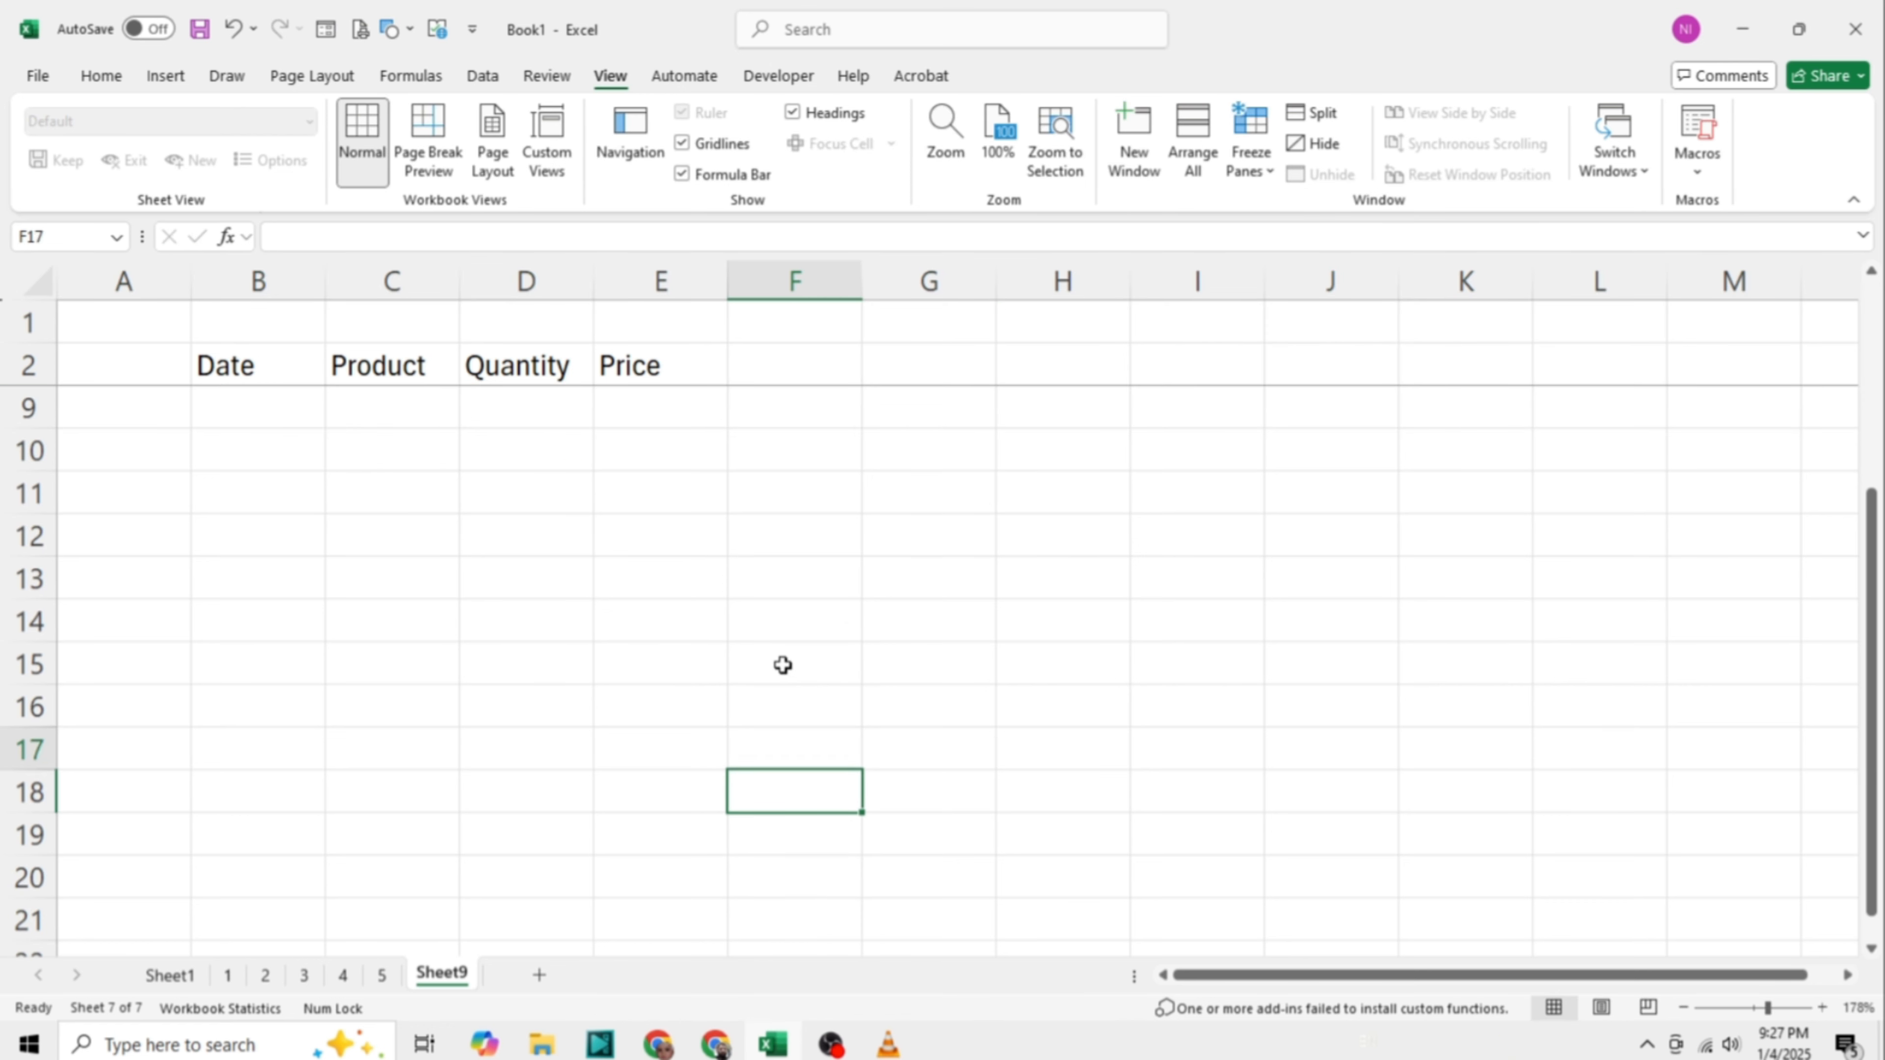
key(Up)
key(Up)
key(Up)
key(Up)
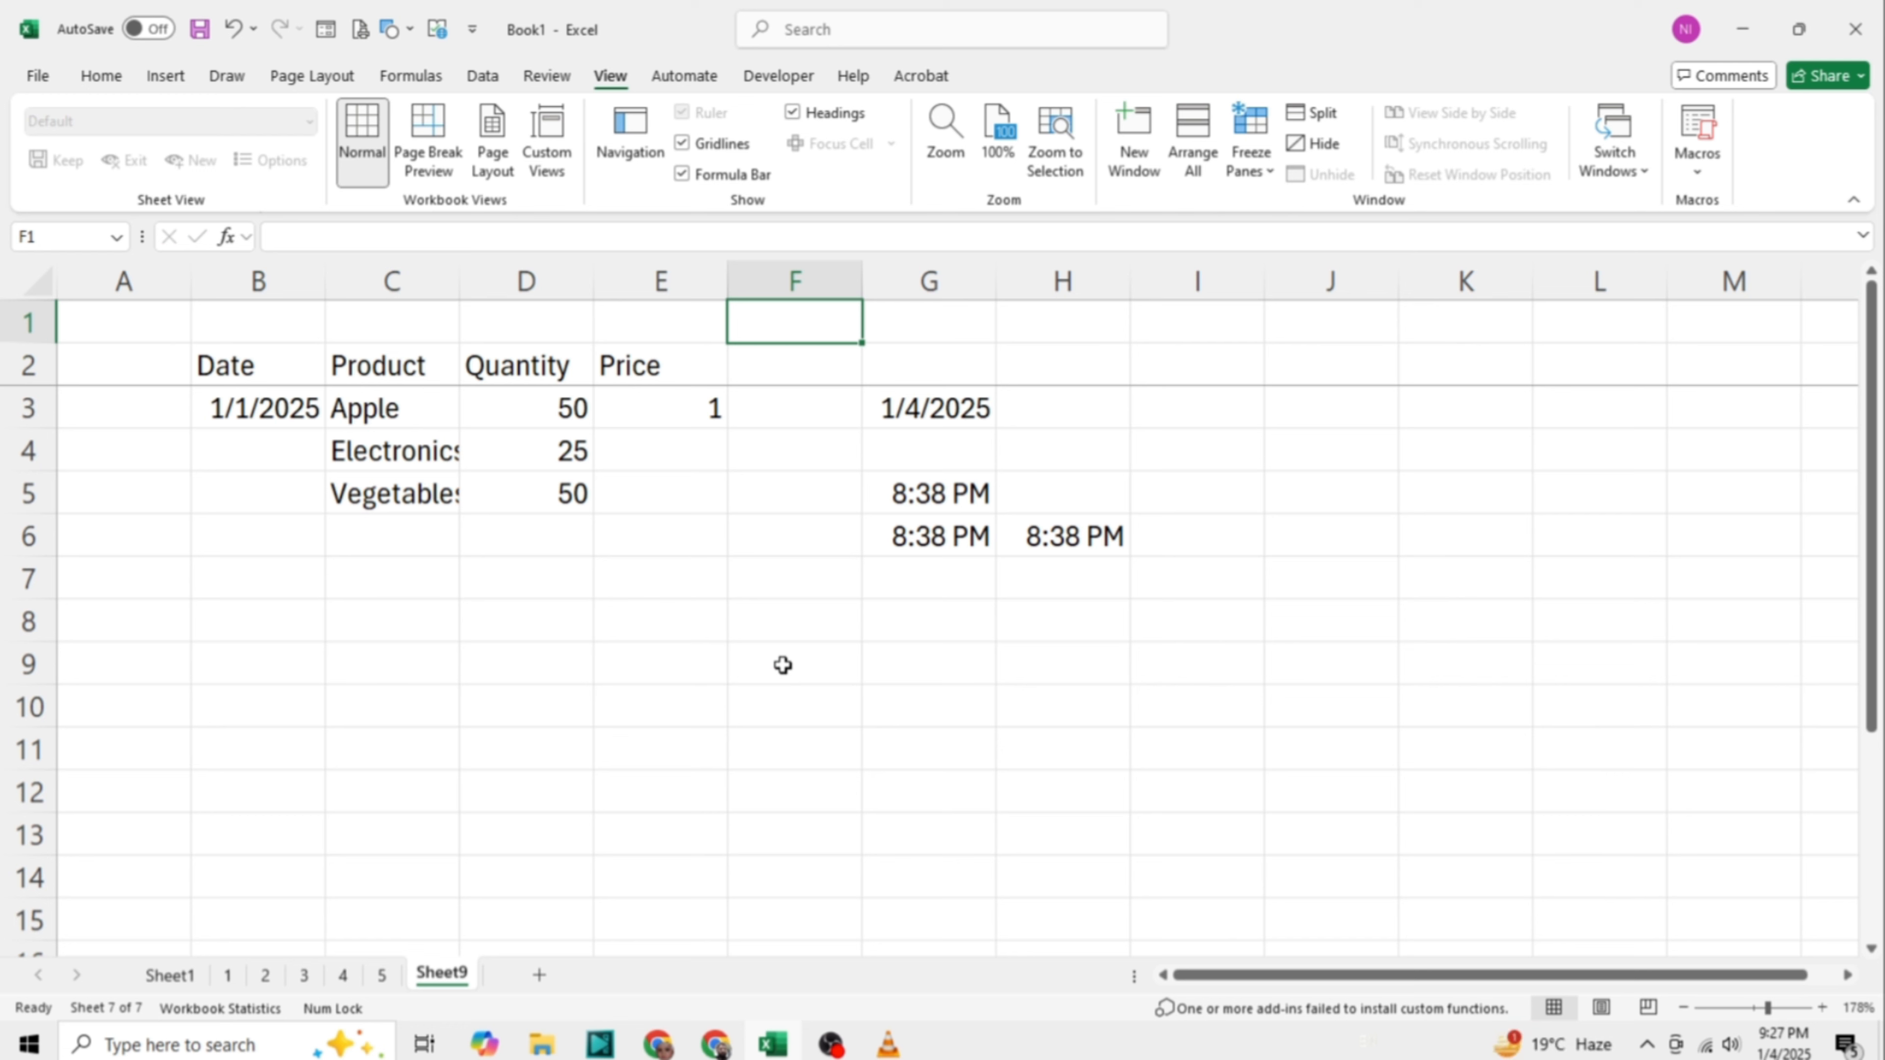
Step: Bring up the save dialog for the workbook and dismiss it without saving
key(ctrl+s)
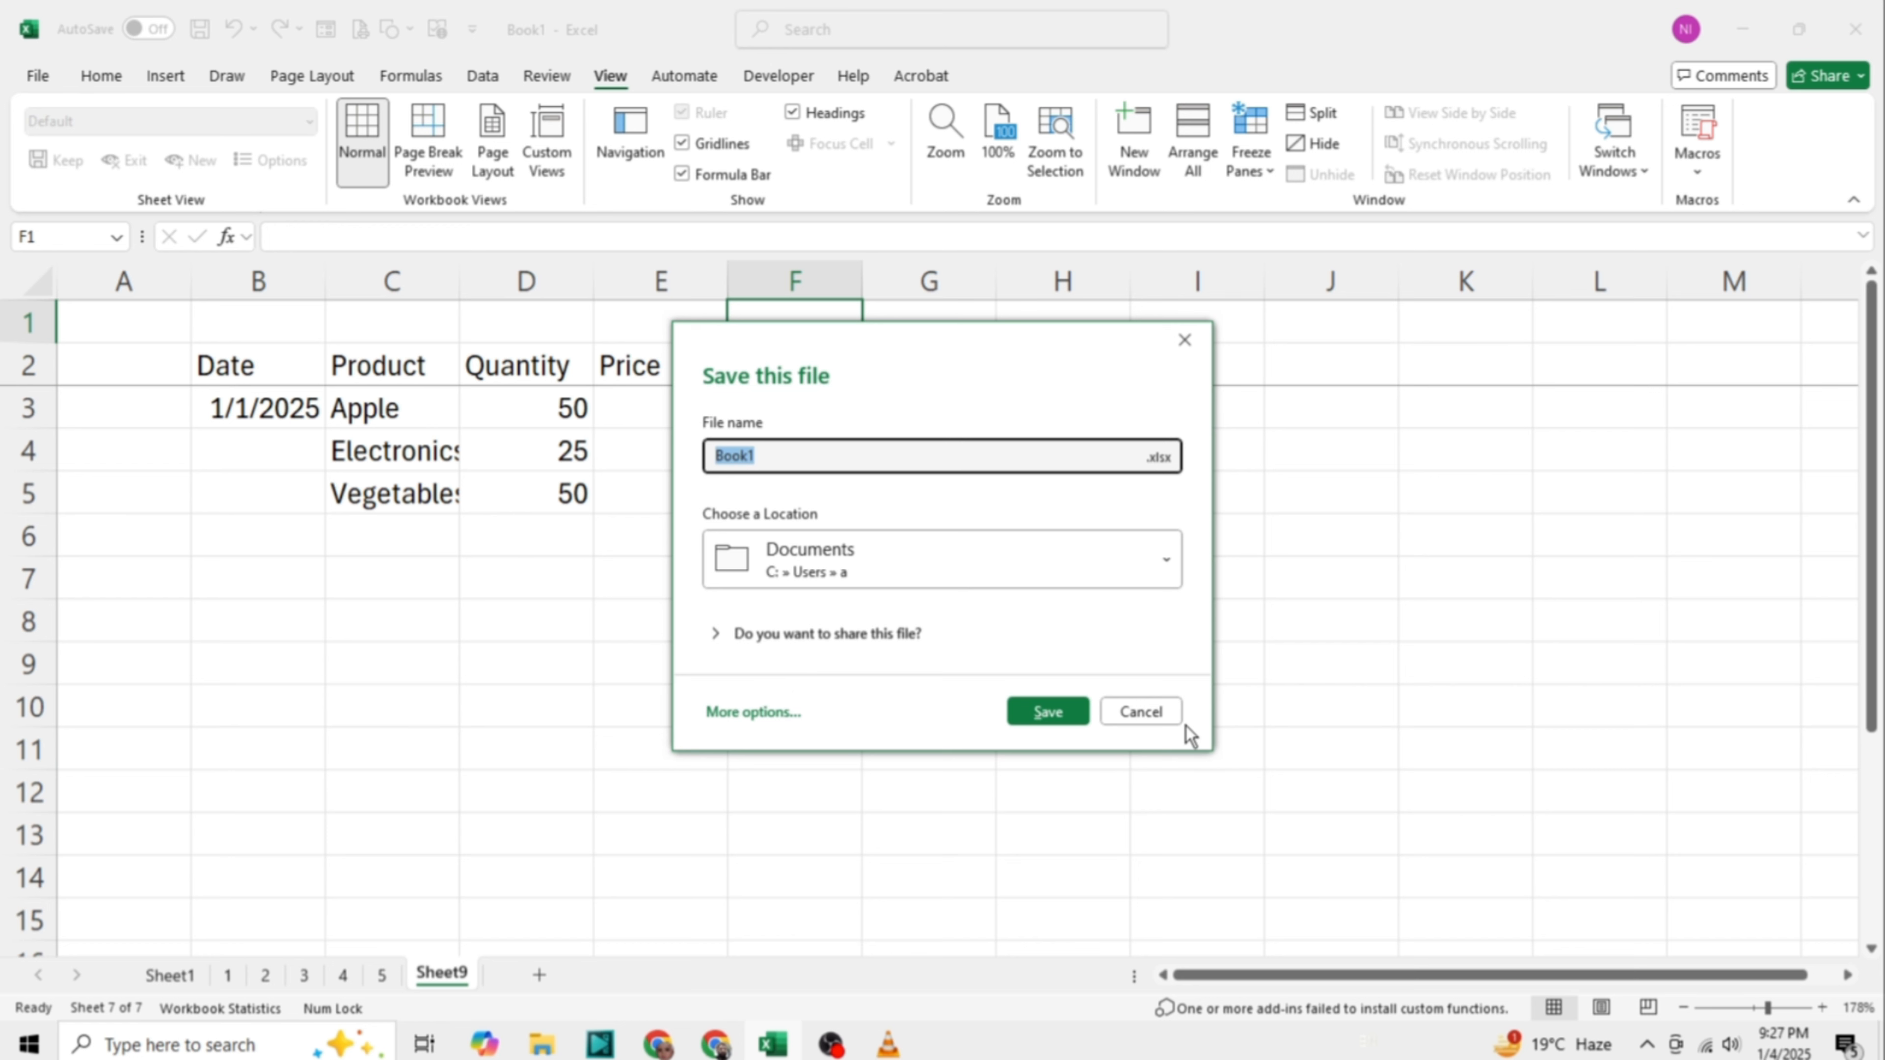
click(1170, 713)
click(711, 637)
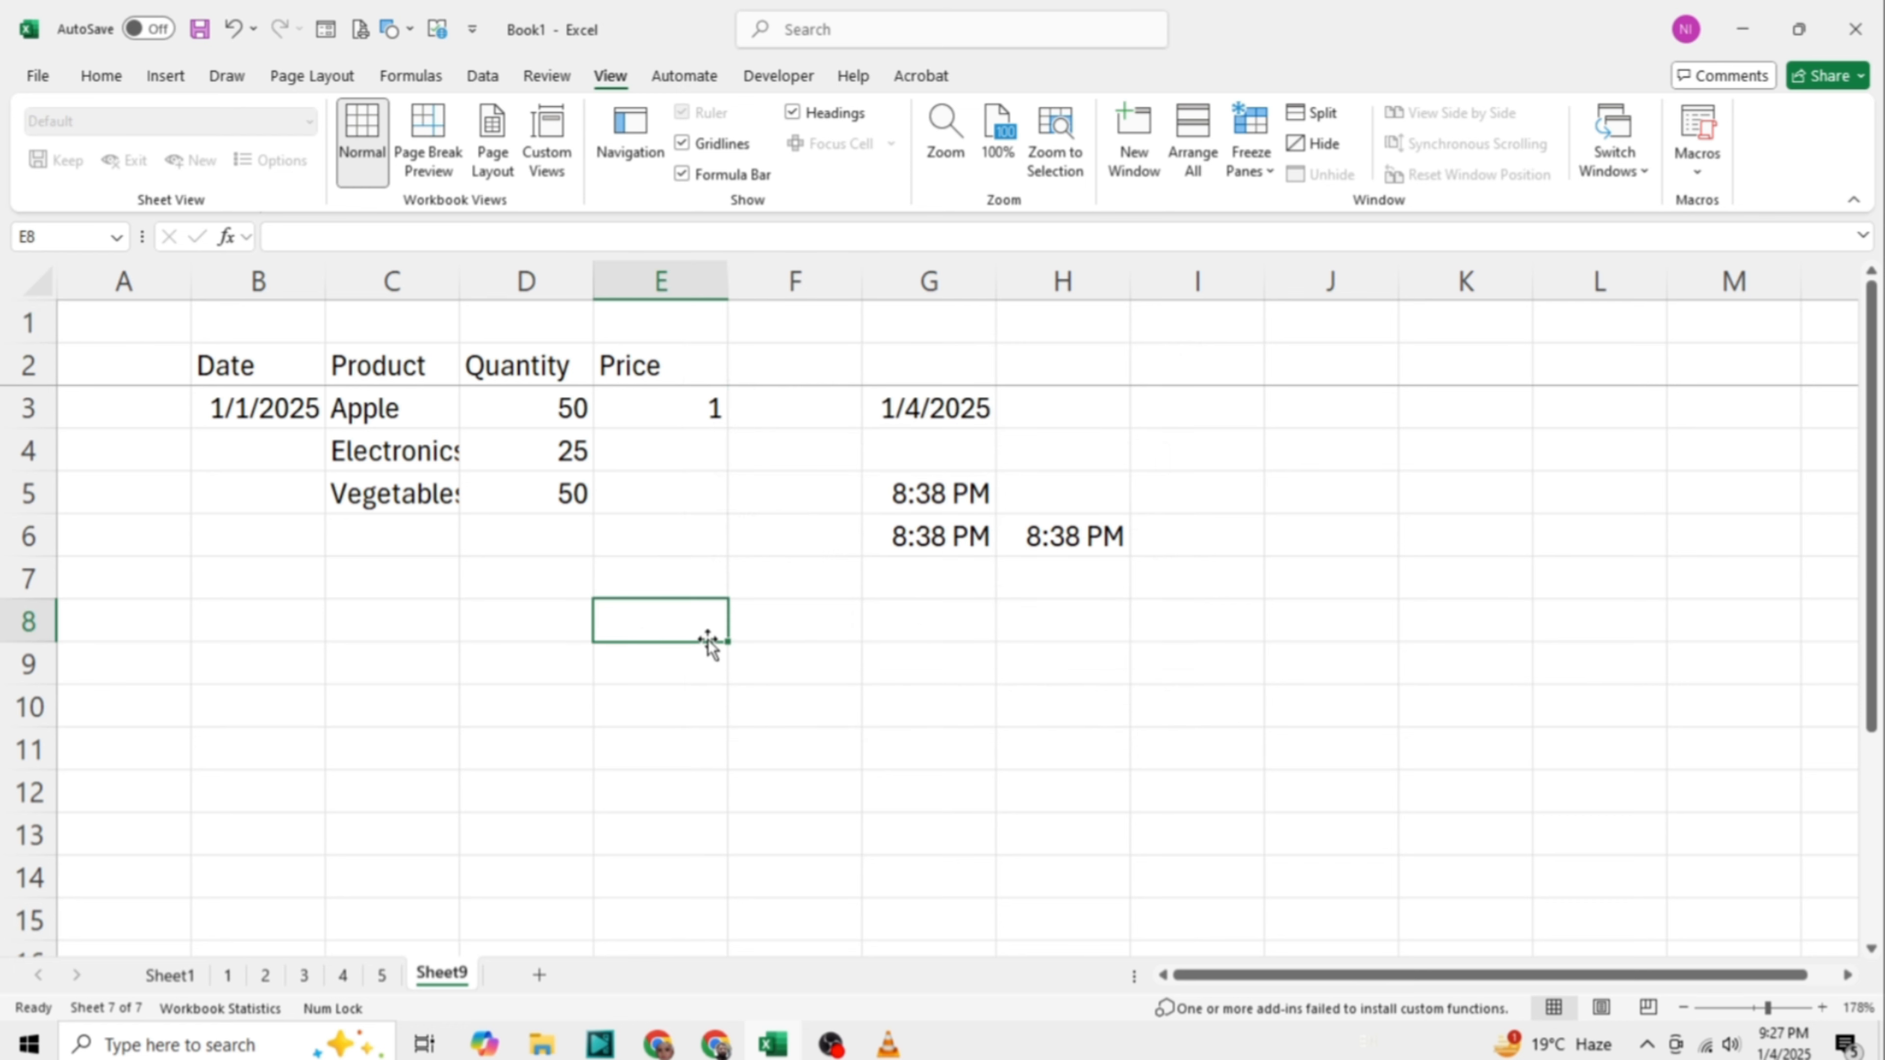
click(490, 630)
click(386, 713)
click(227, 594)
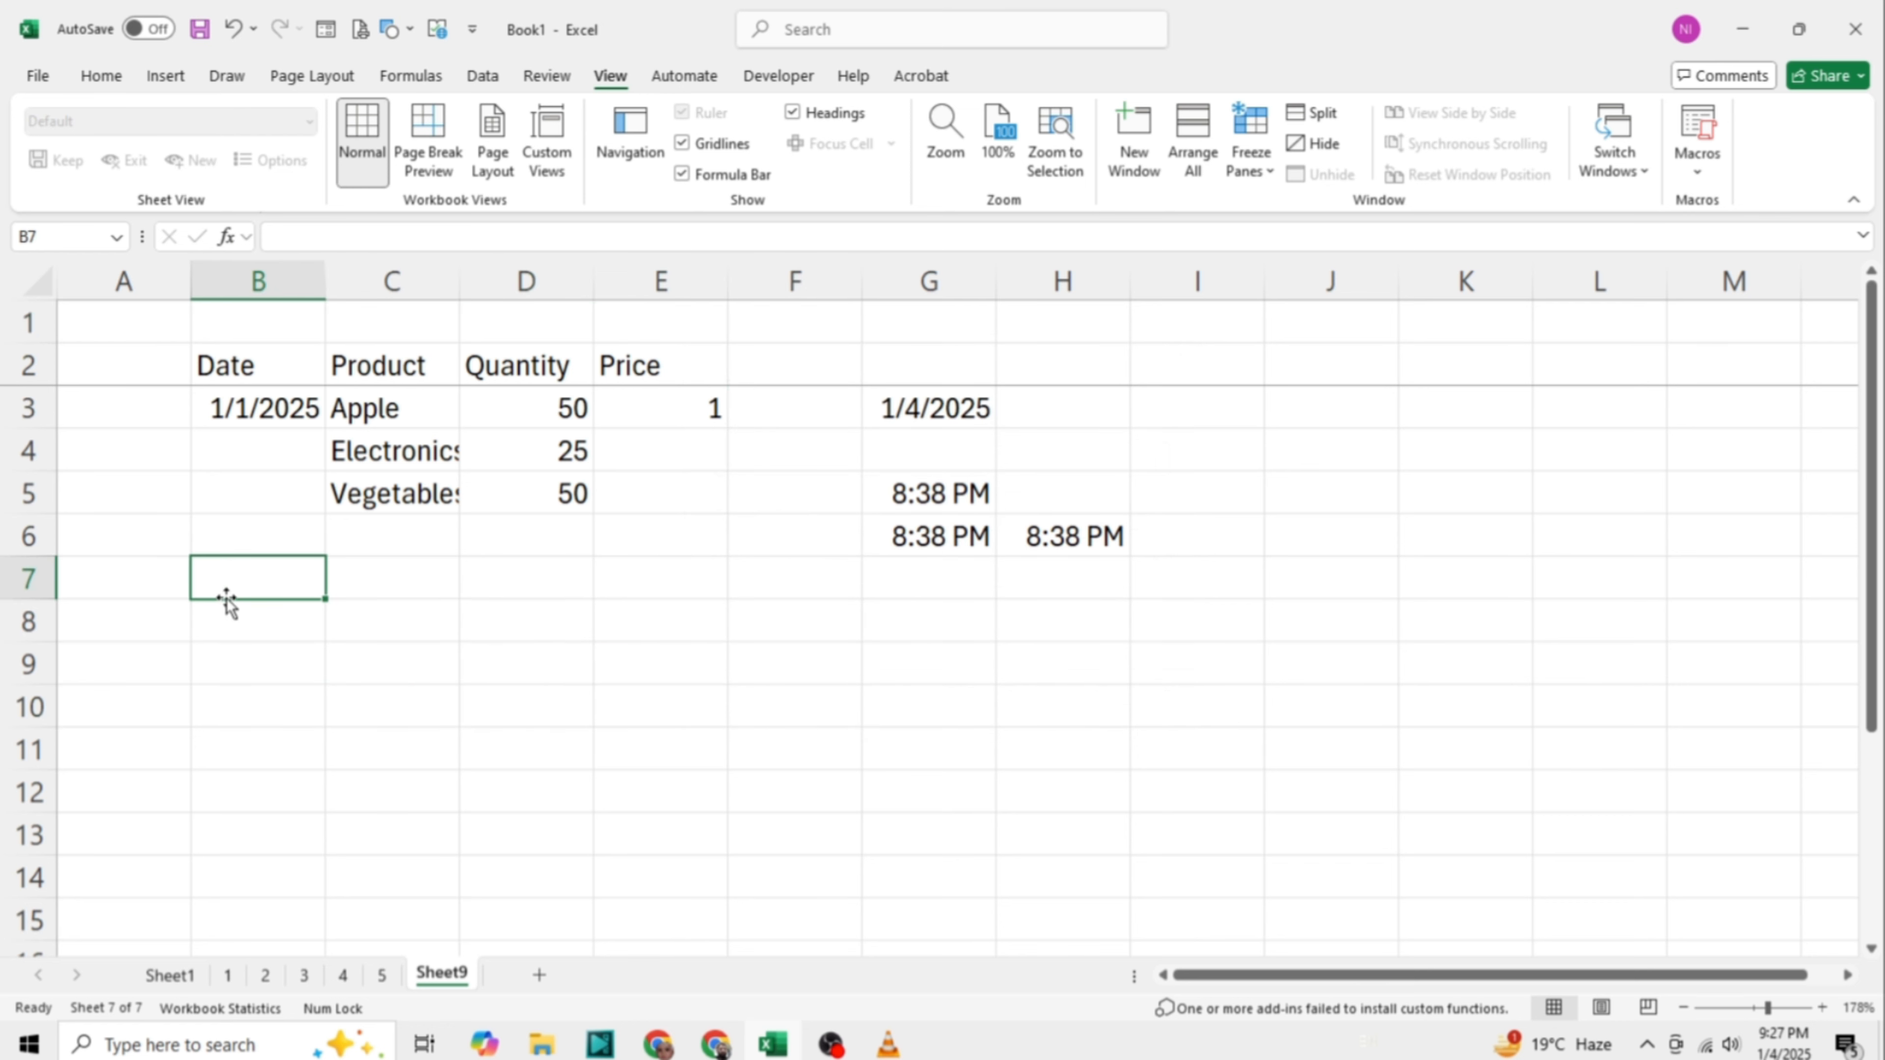
click(149, 565)
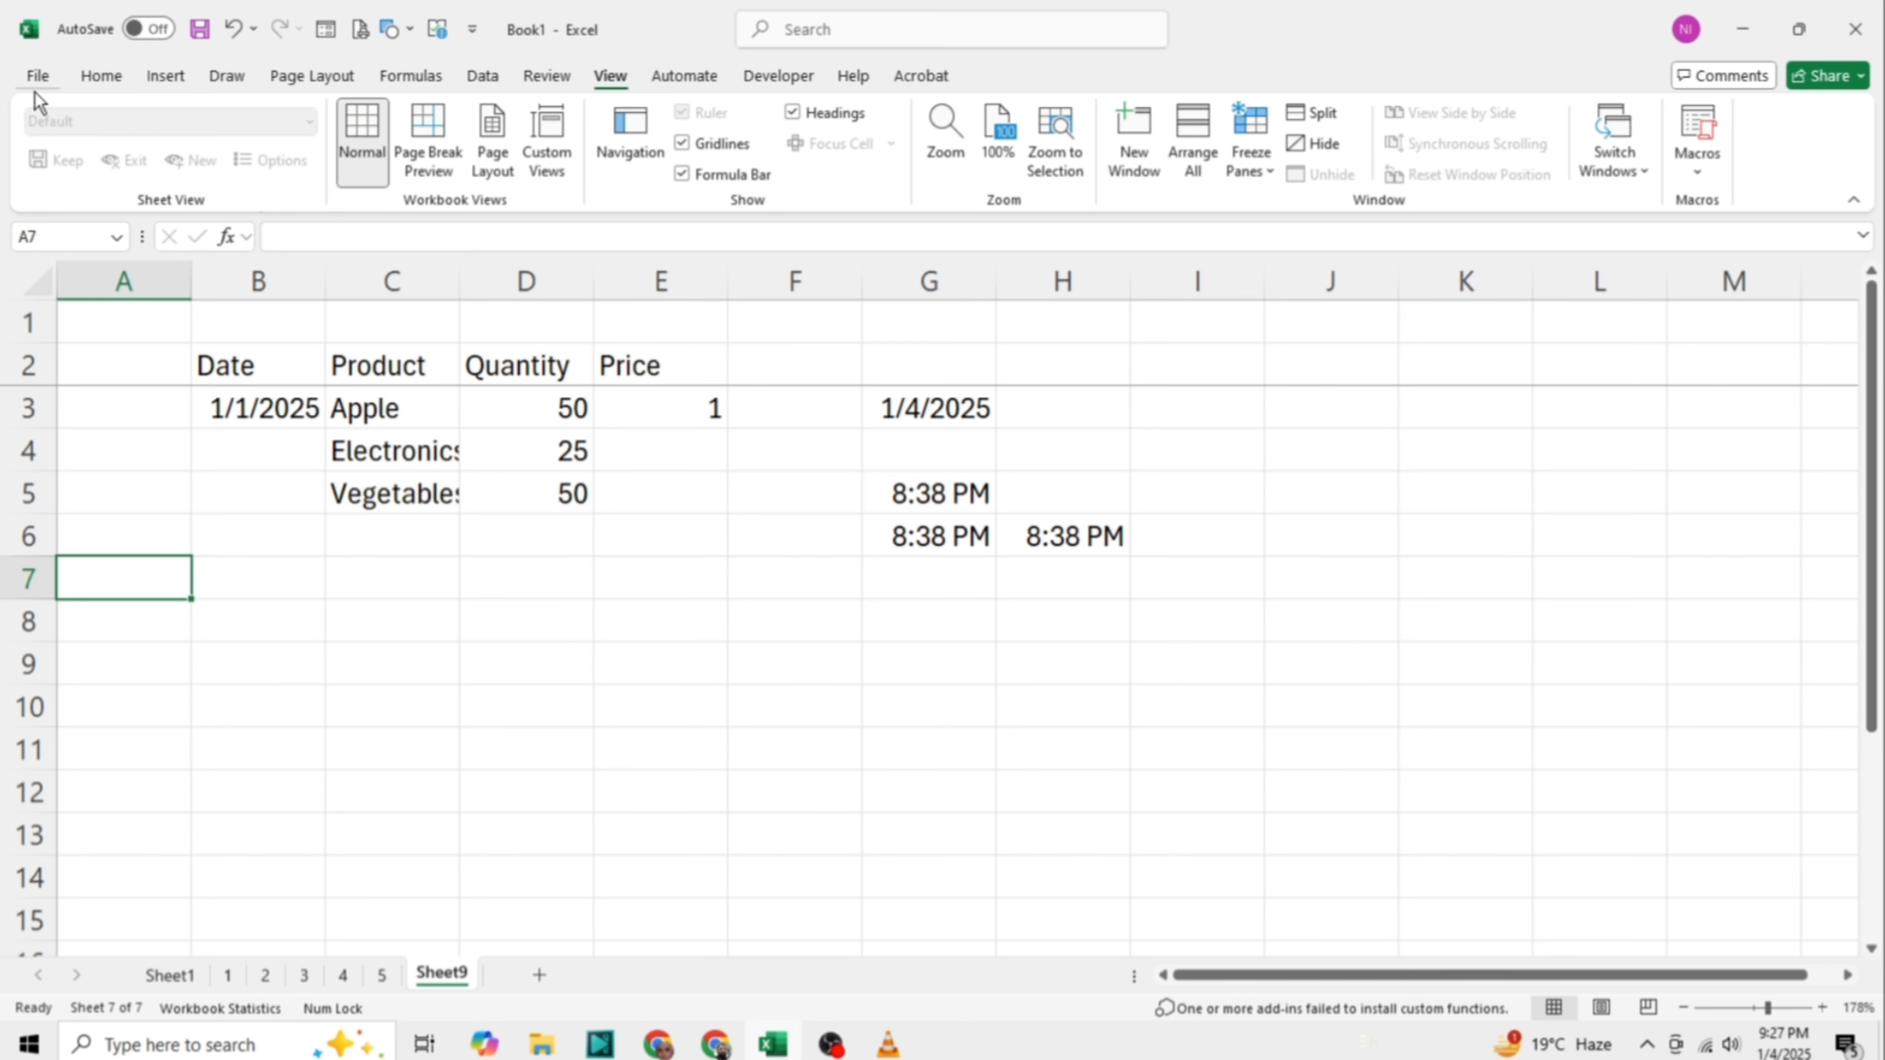
Step: Examine the AutoRecover and other workbook saving settings in the Excel options
click(37, 76)
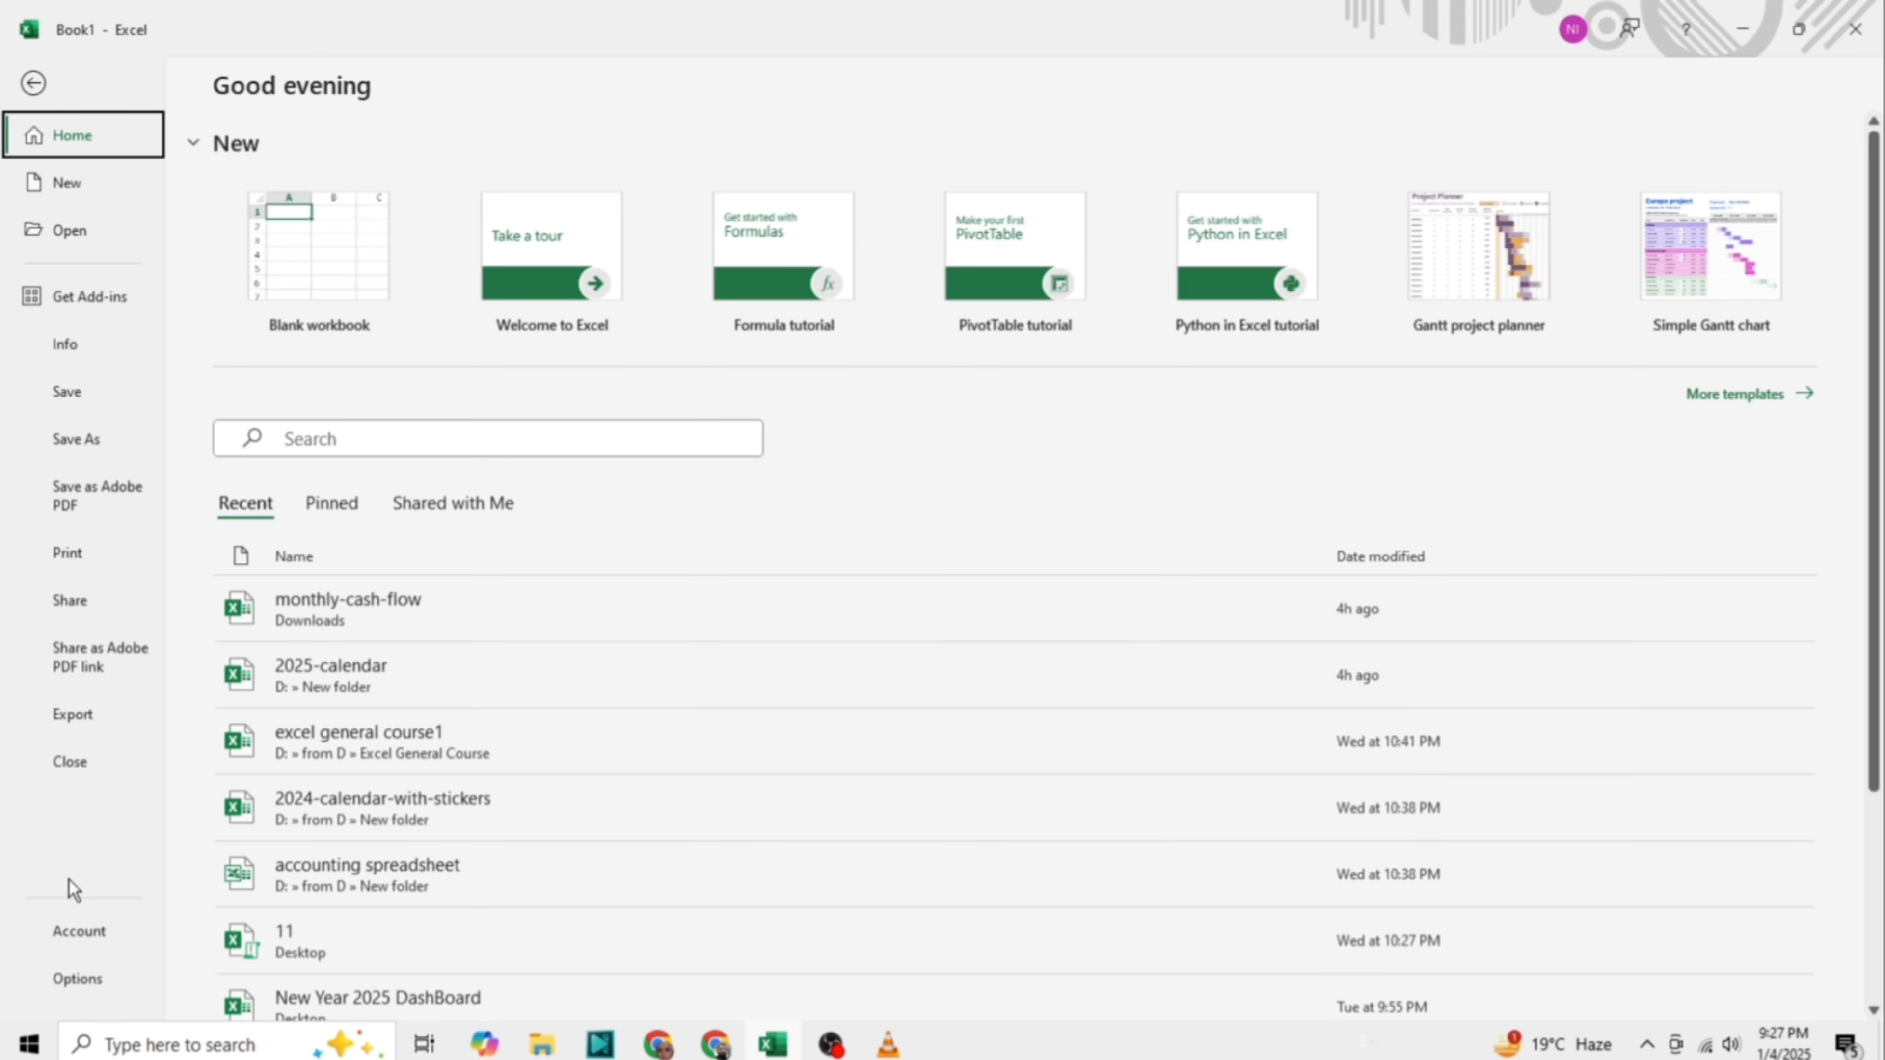
click(88, 983)
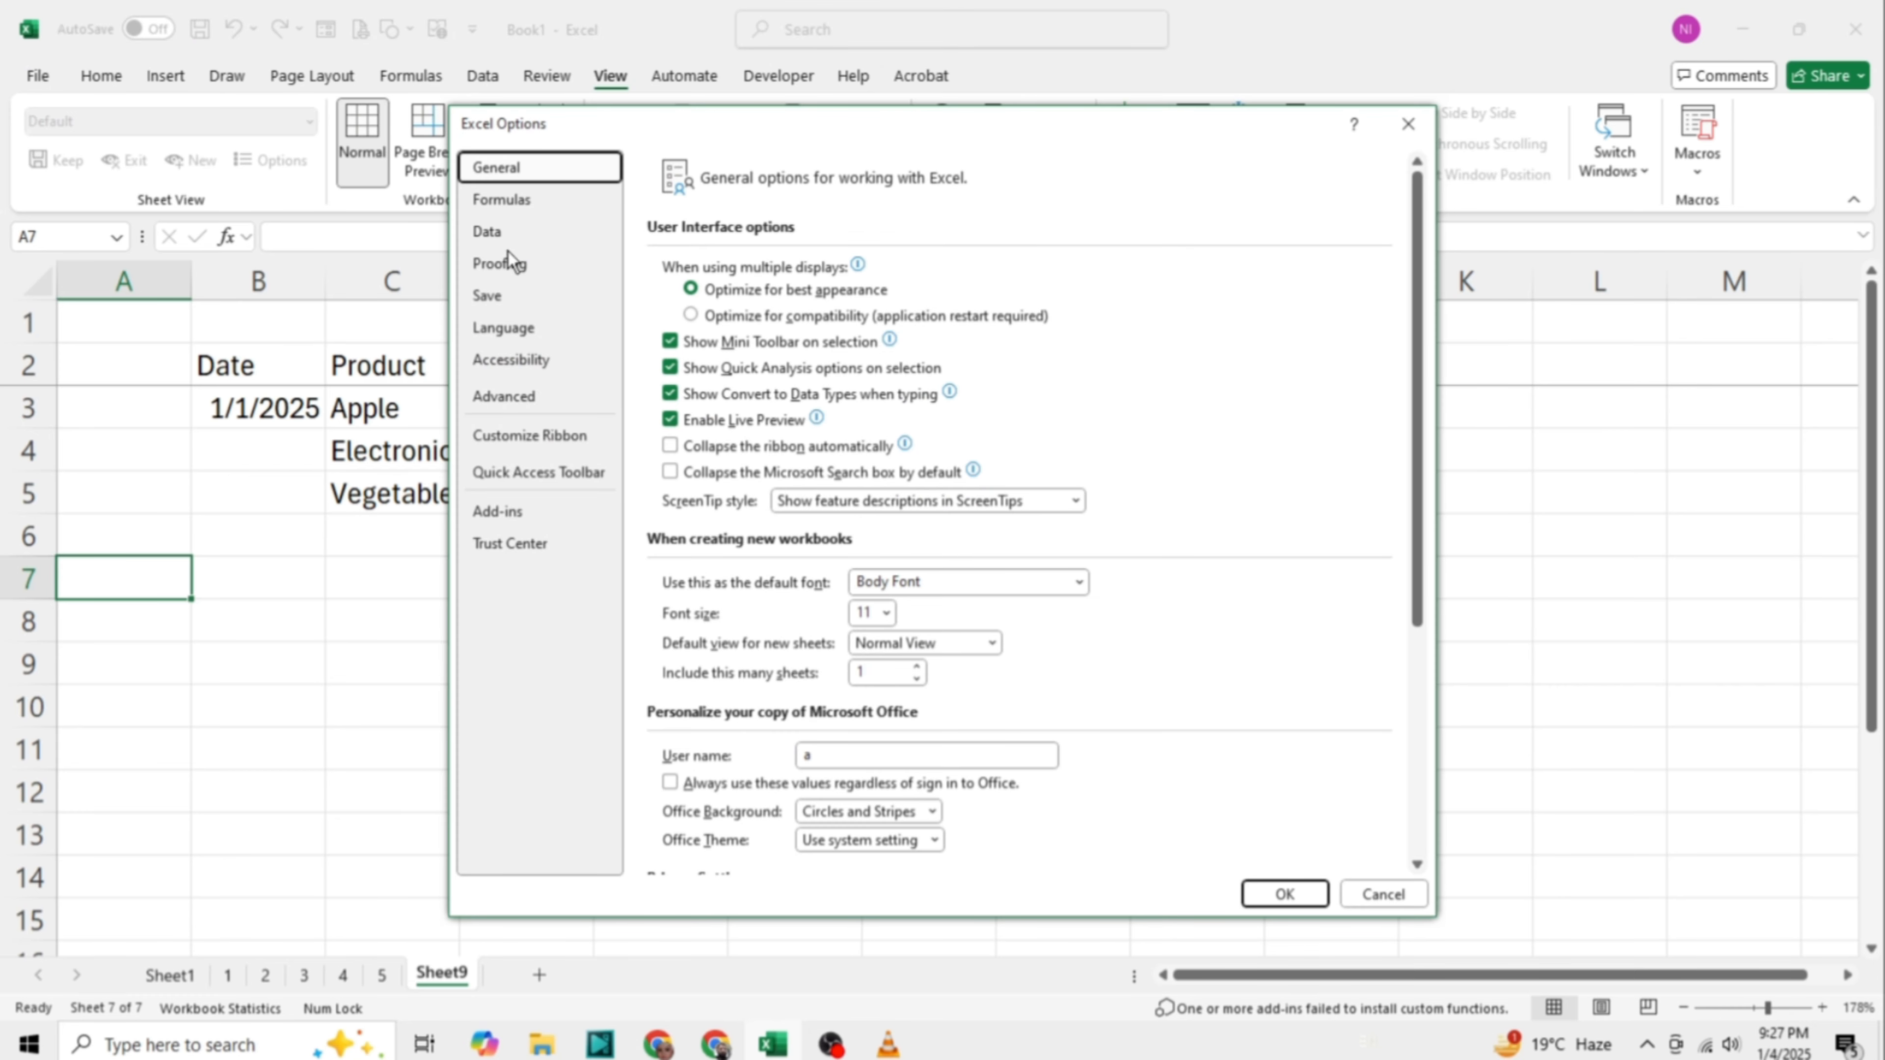
click(501, 295)
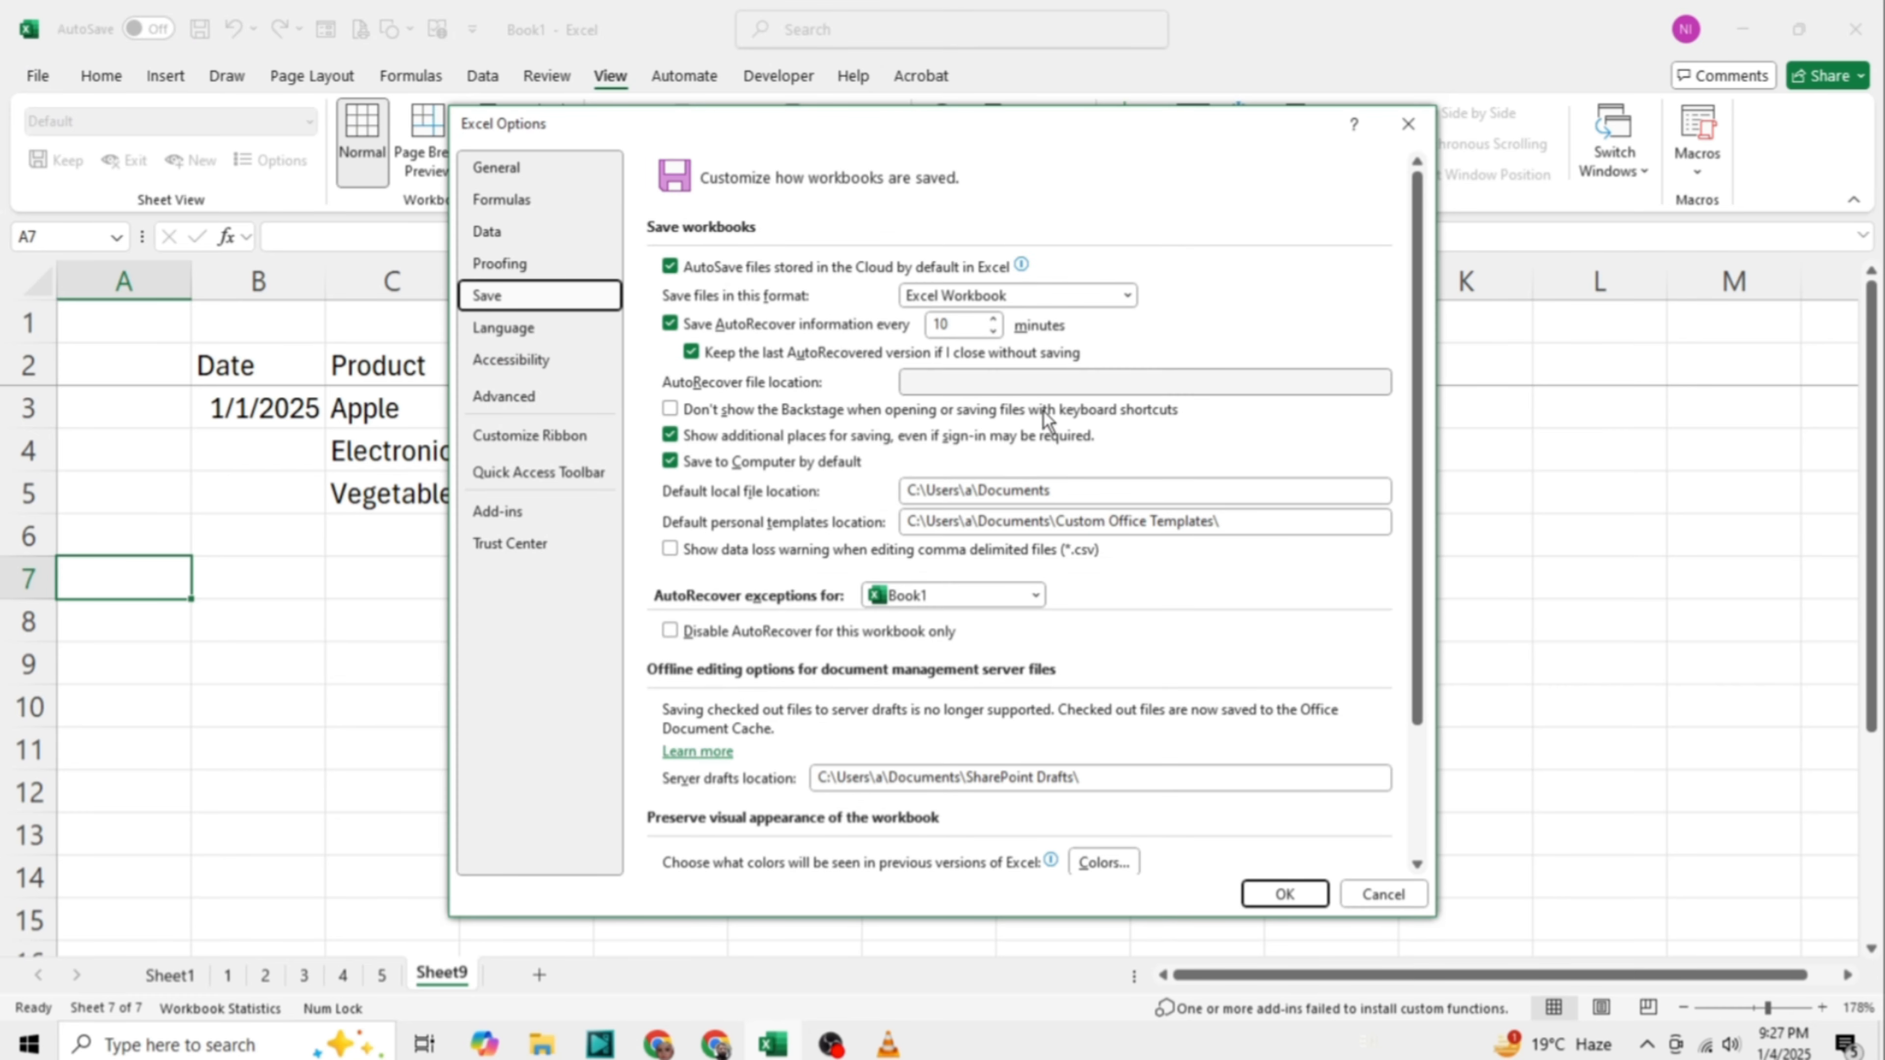
click(1295, 898)
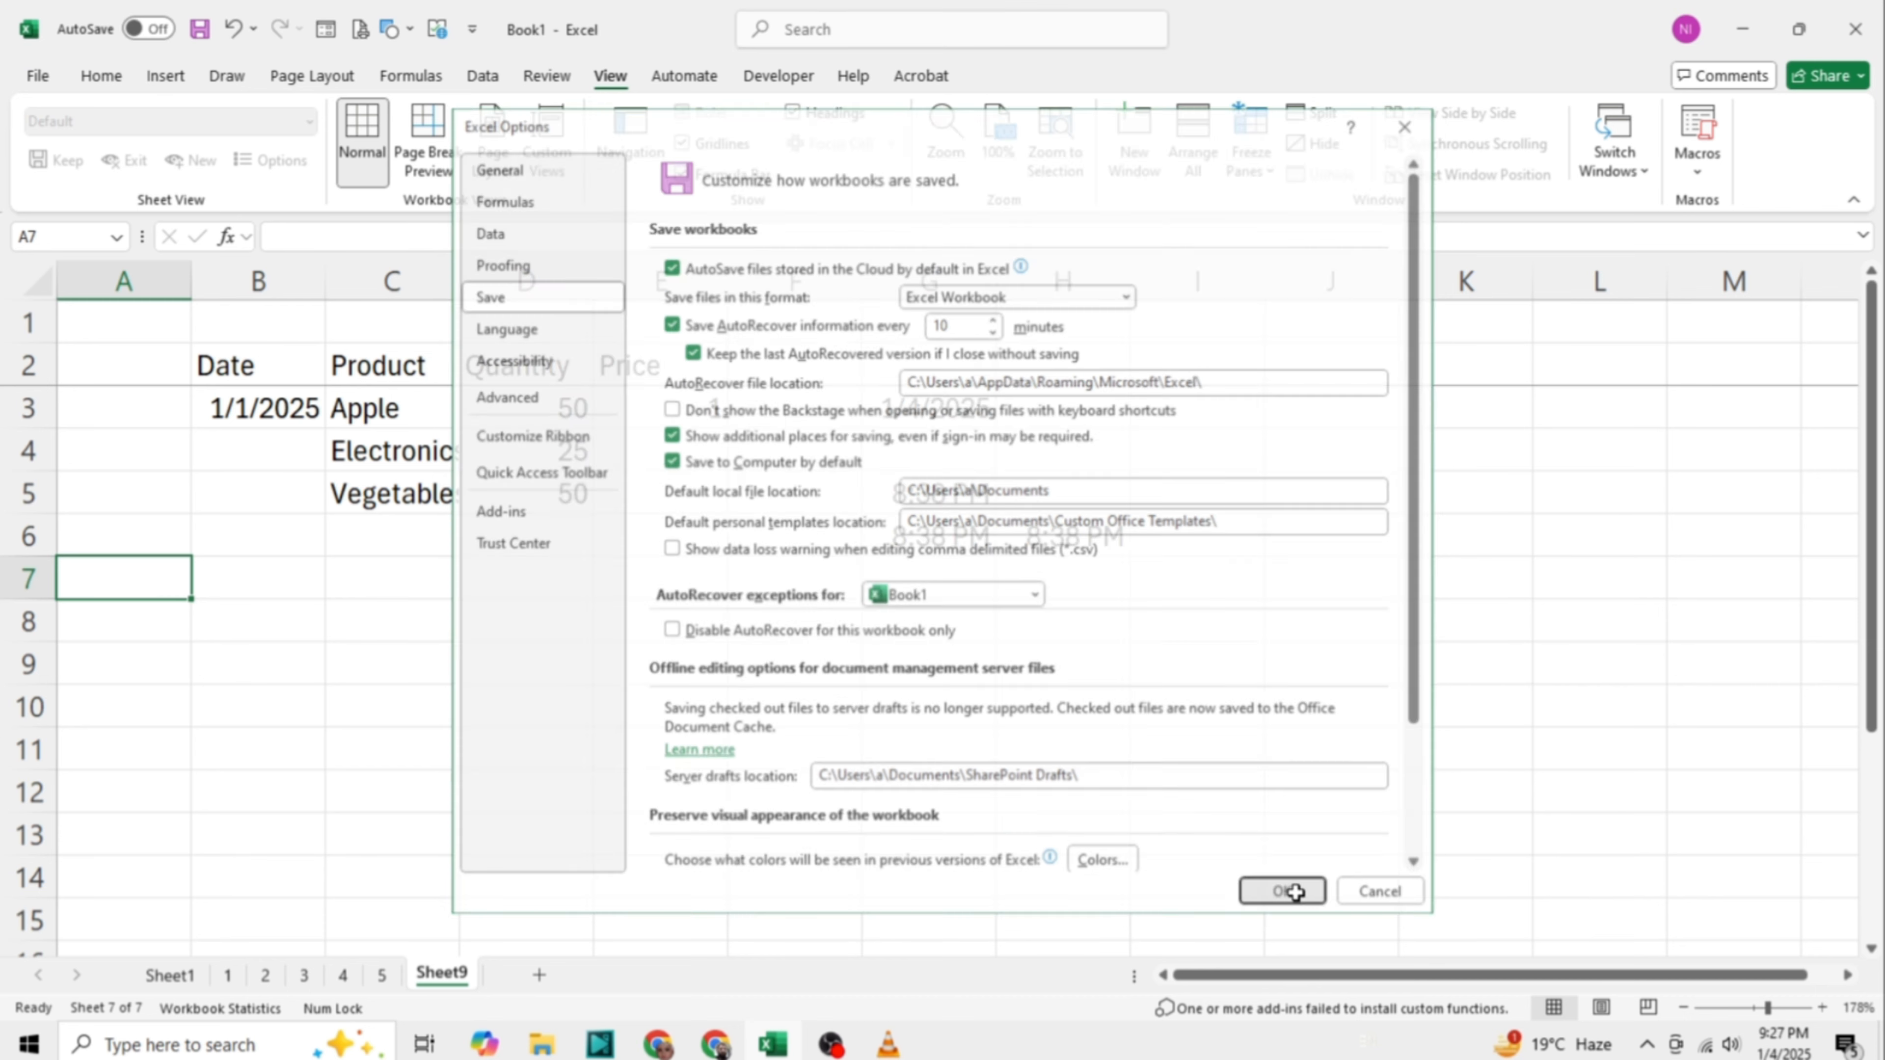
click(920, 762)
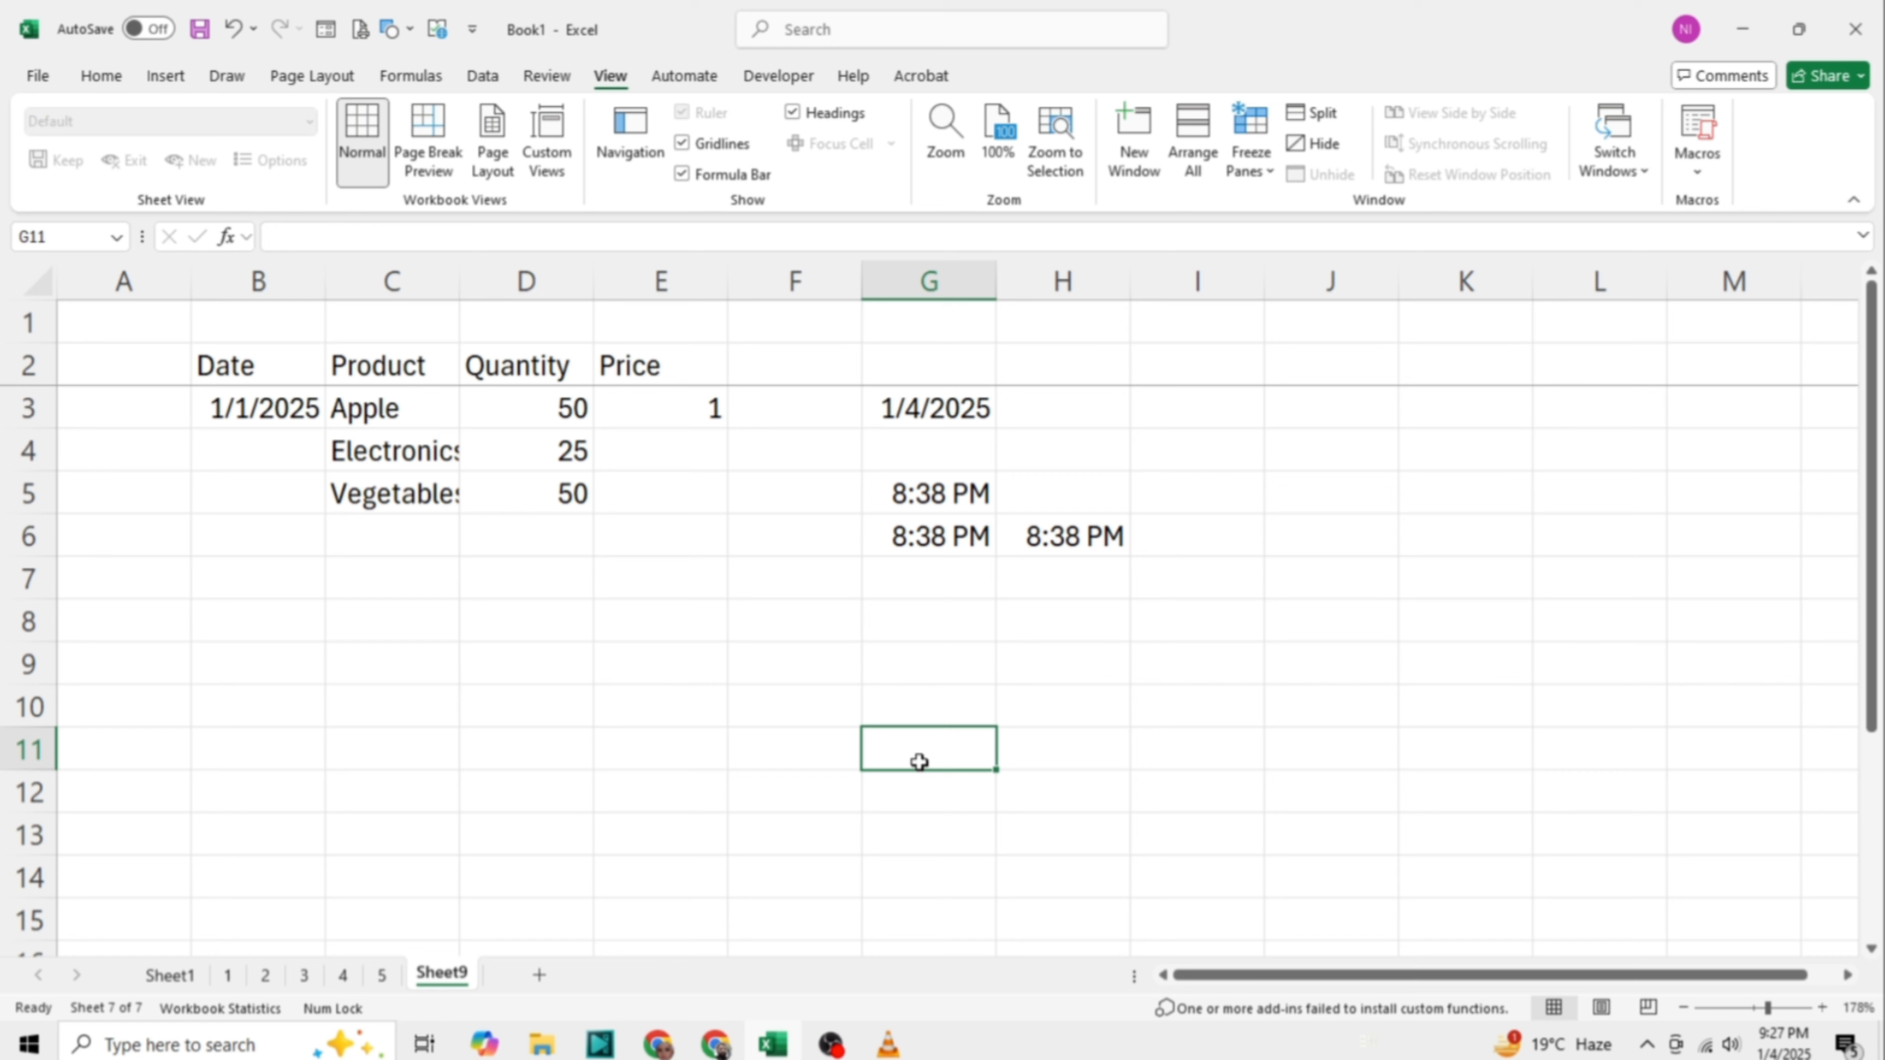
Step: Go through the quantity cell D3, the product cell C3 and the date and time entries in G3:G7
click(549, 407)
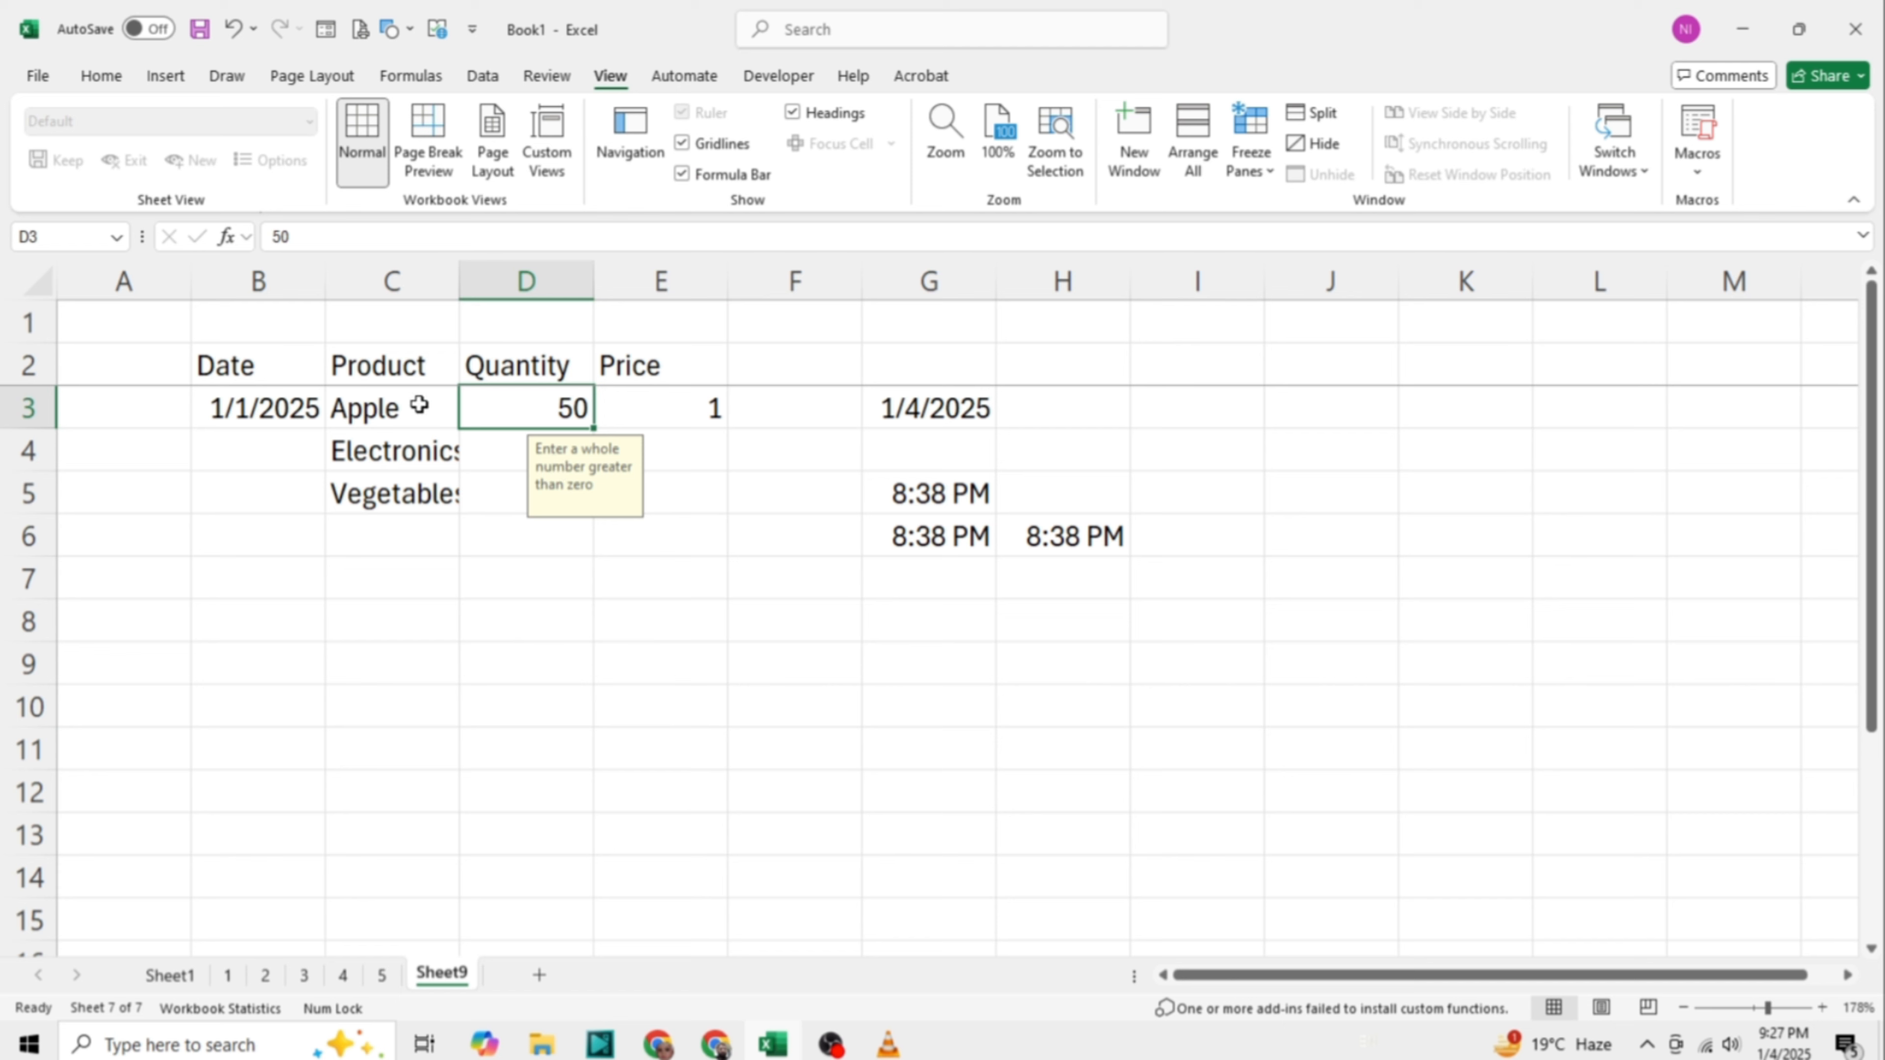
click(381, 407)
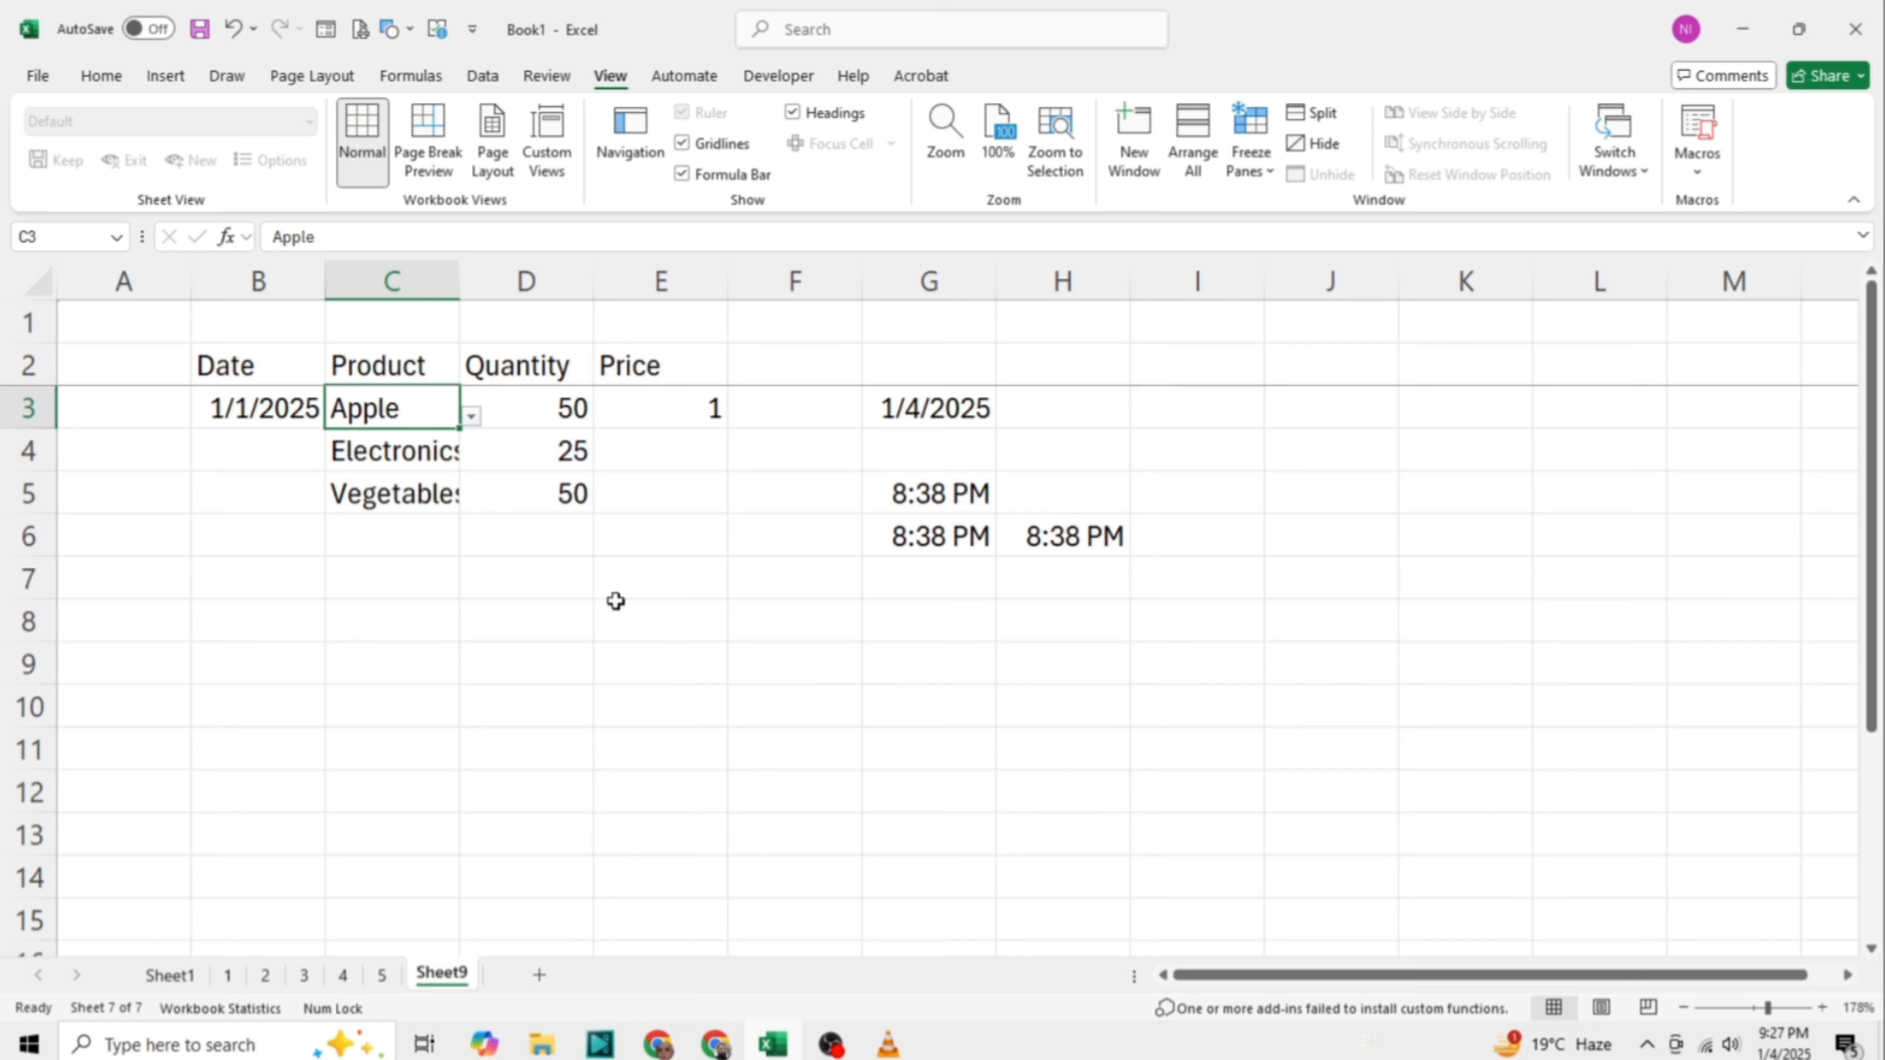
click(921, 417)
drag(922, 421, 934, 581)
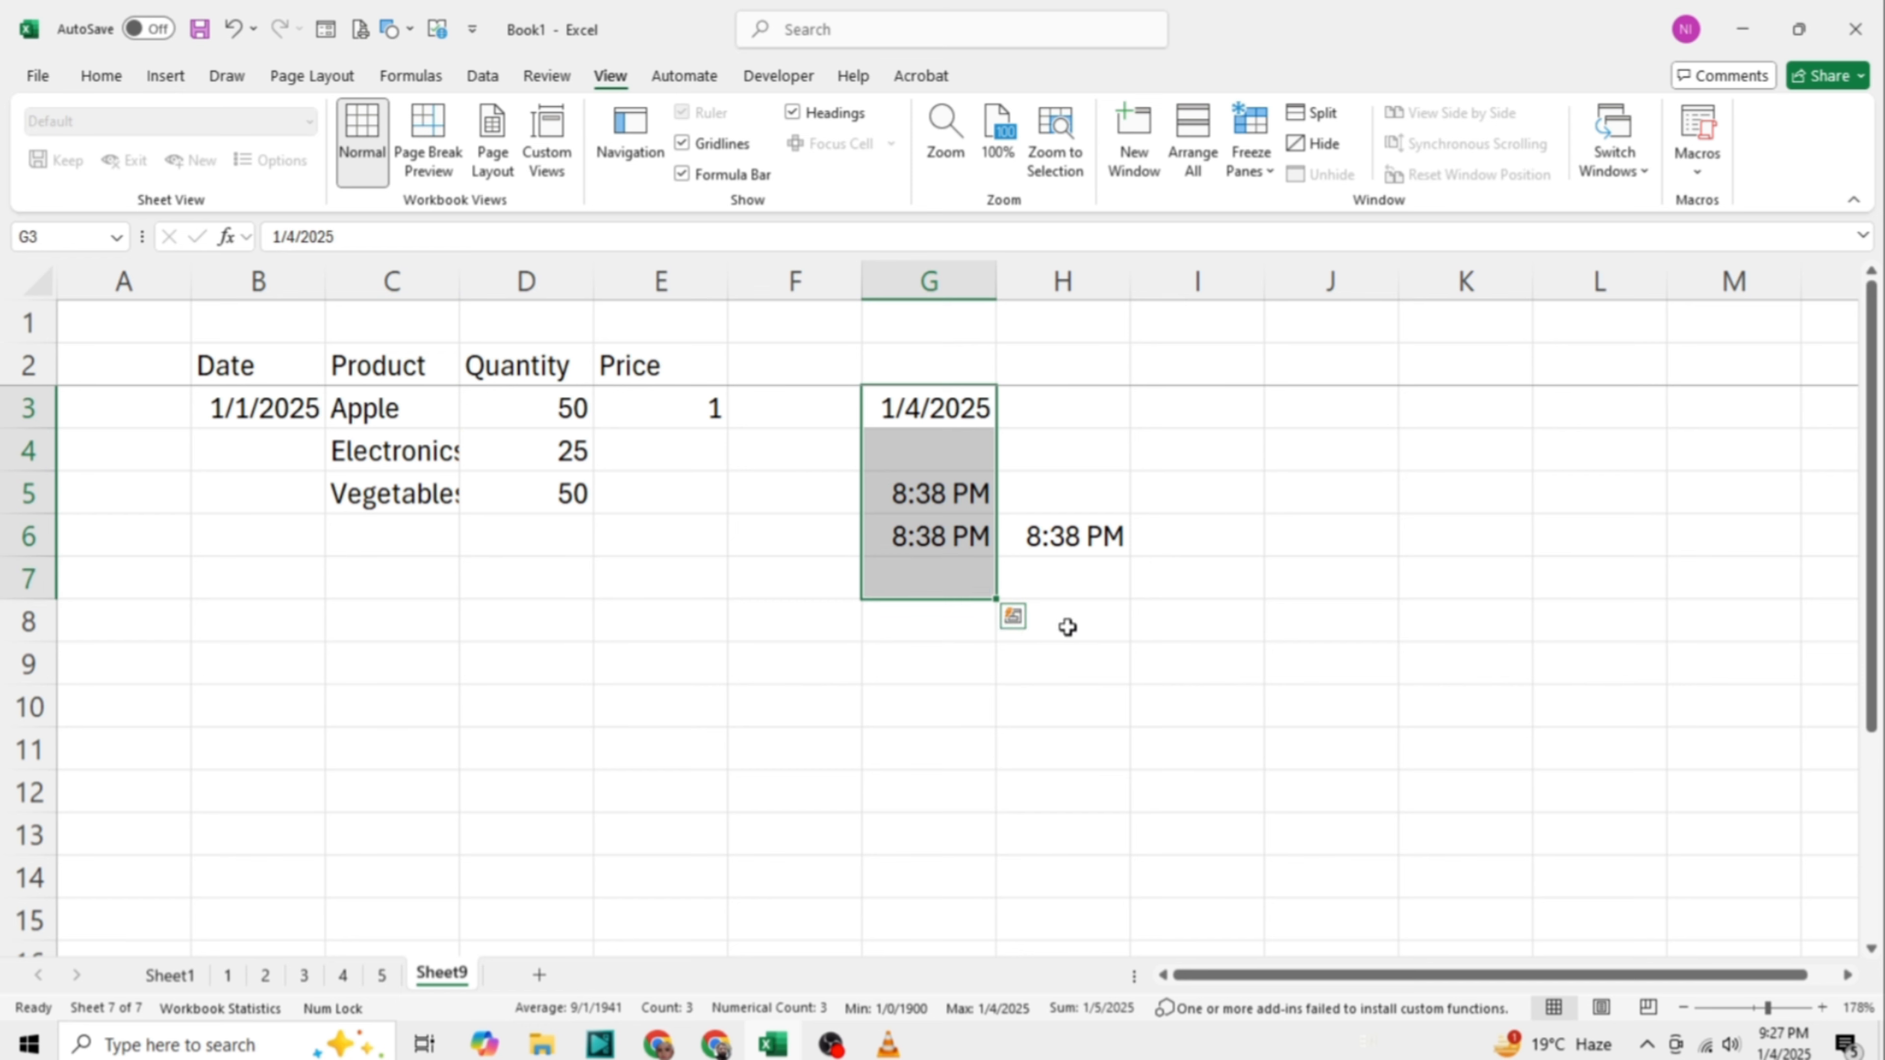
click(1283, 610)
click(643, 618)
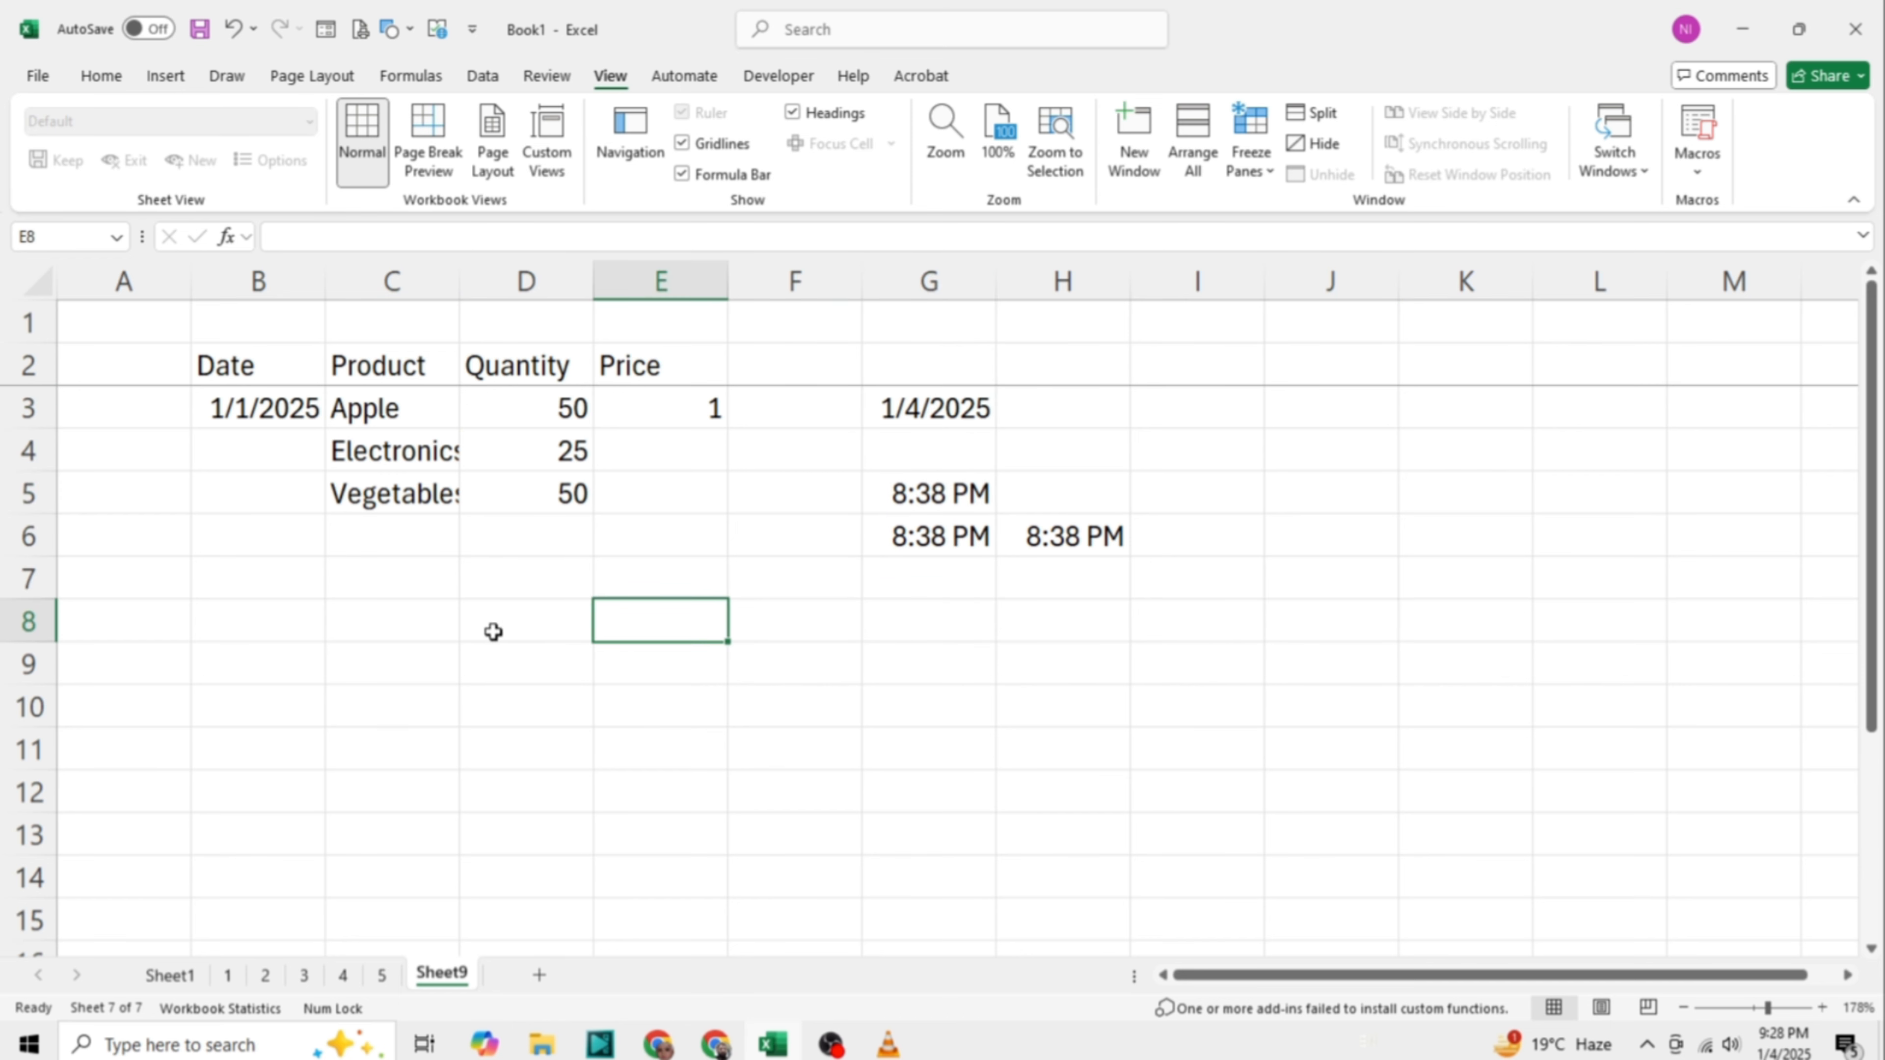
click(418, 615)
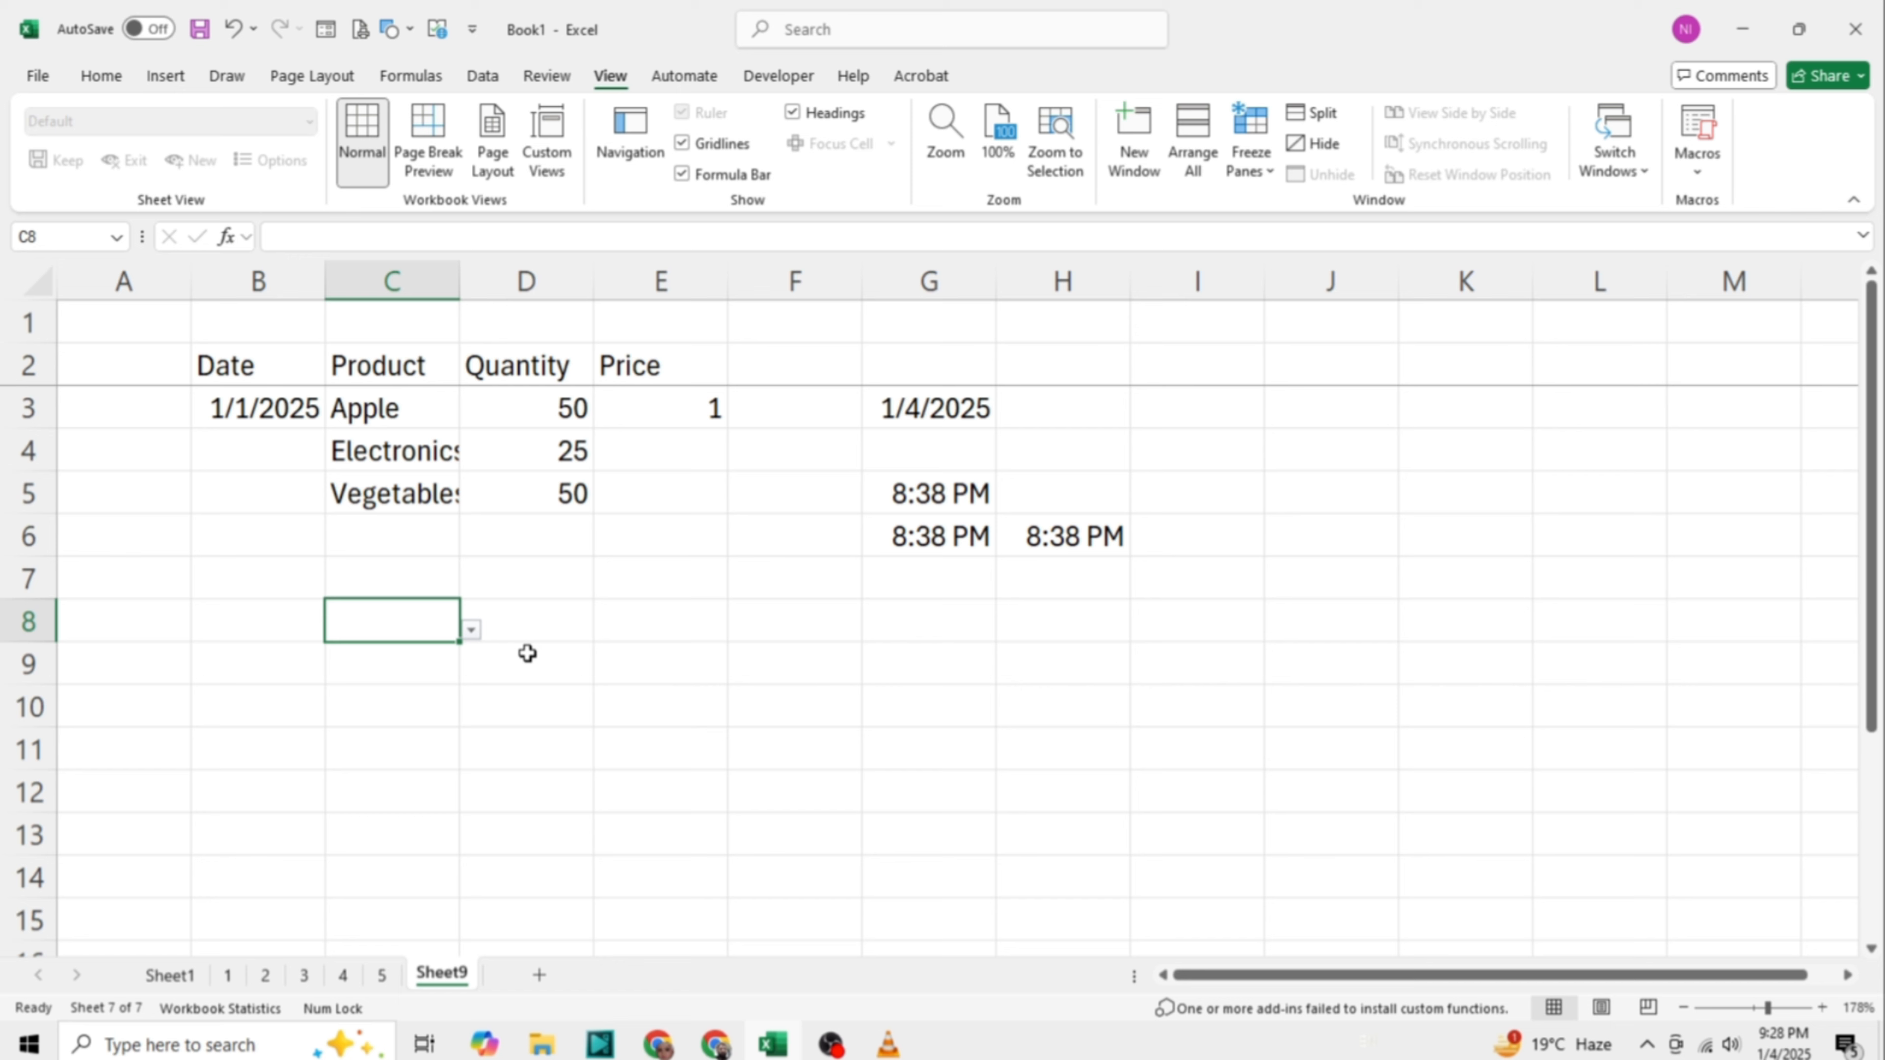
click(689, 717)
click(794, 668)
click(946, 669)
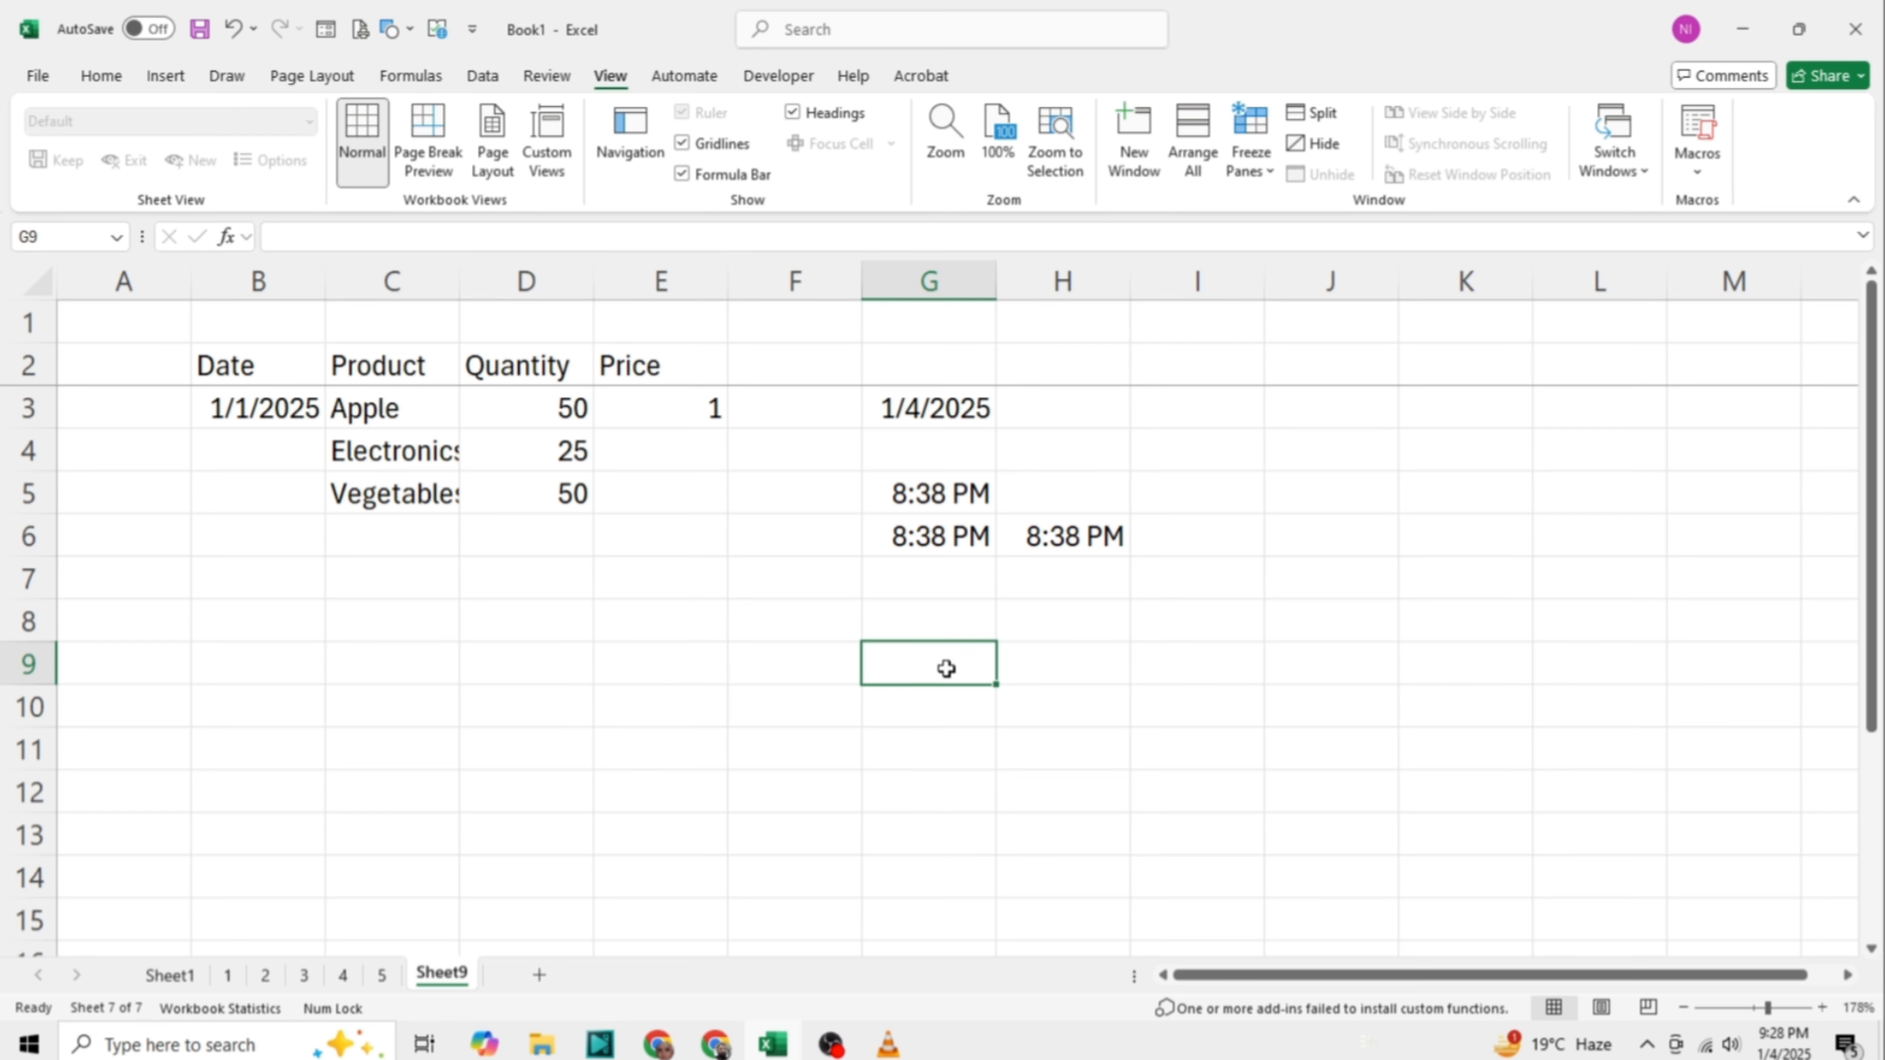
click(297, 708)
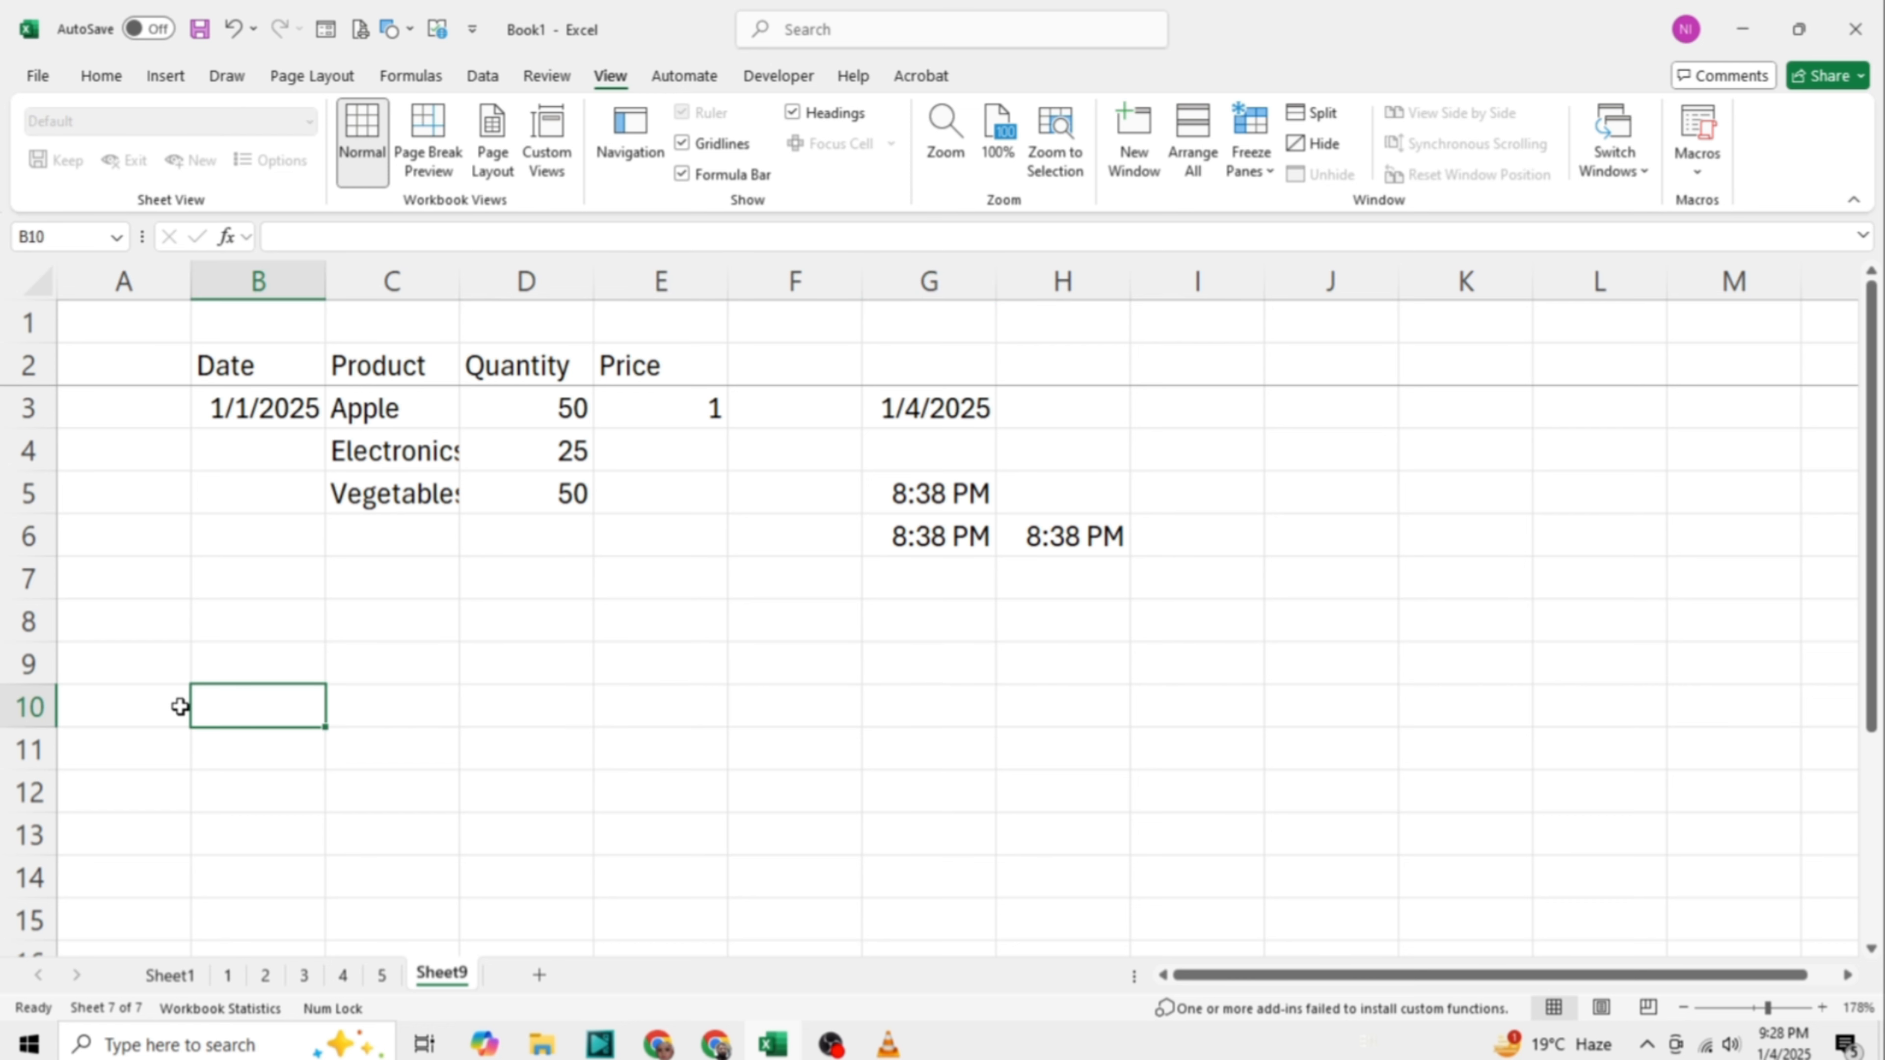
click(160, 707)
click(130, 665)
click(257, 665)
click(236, 734)
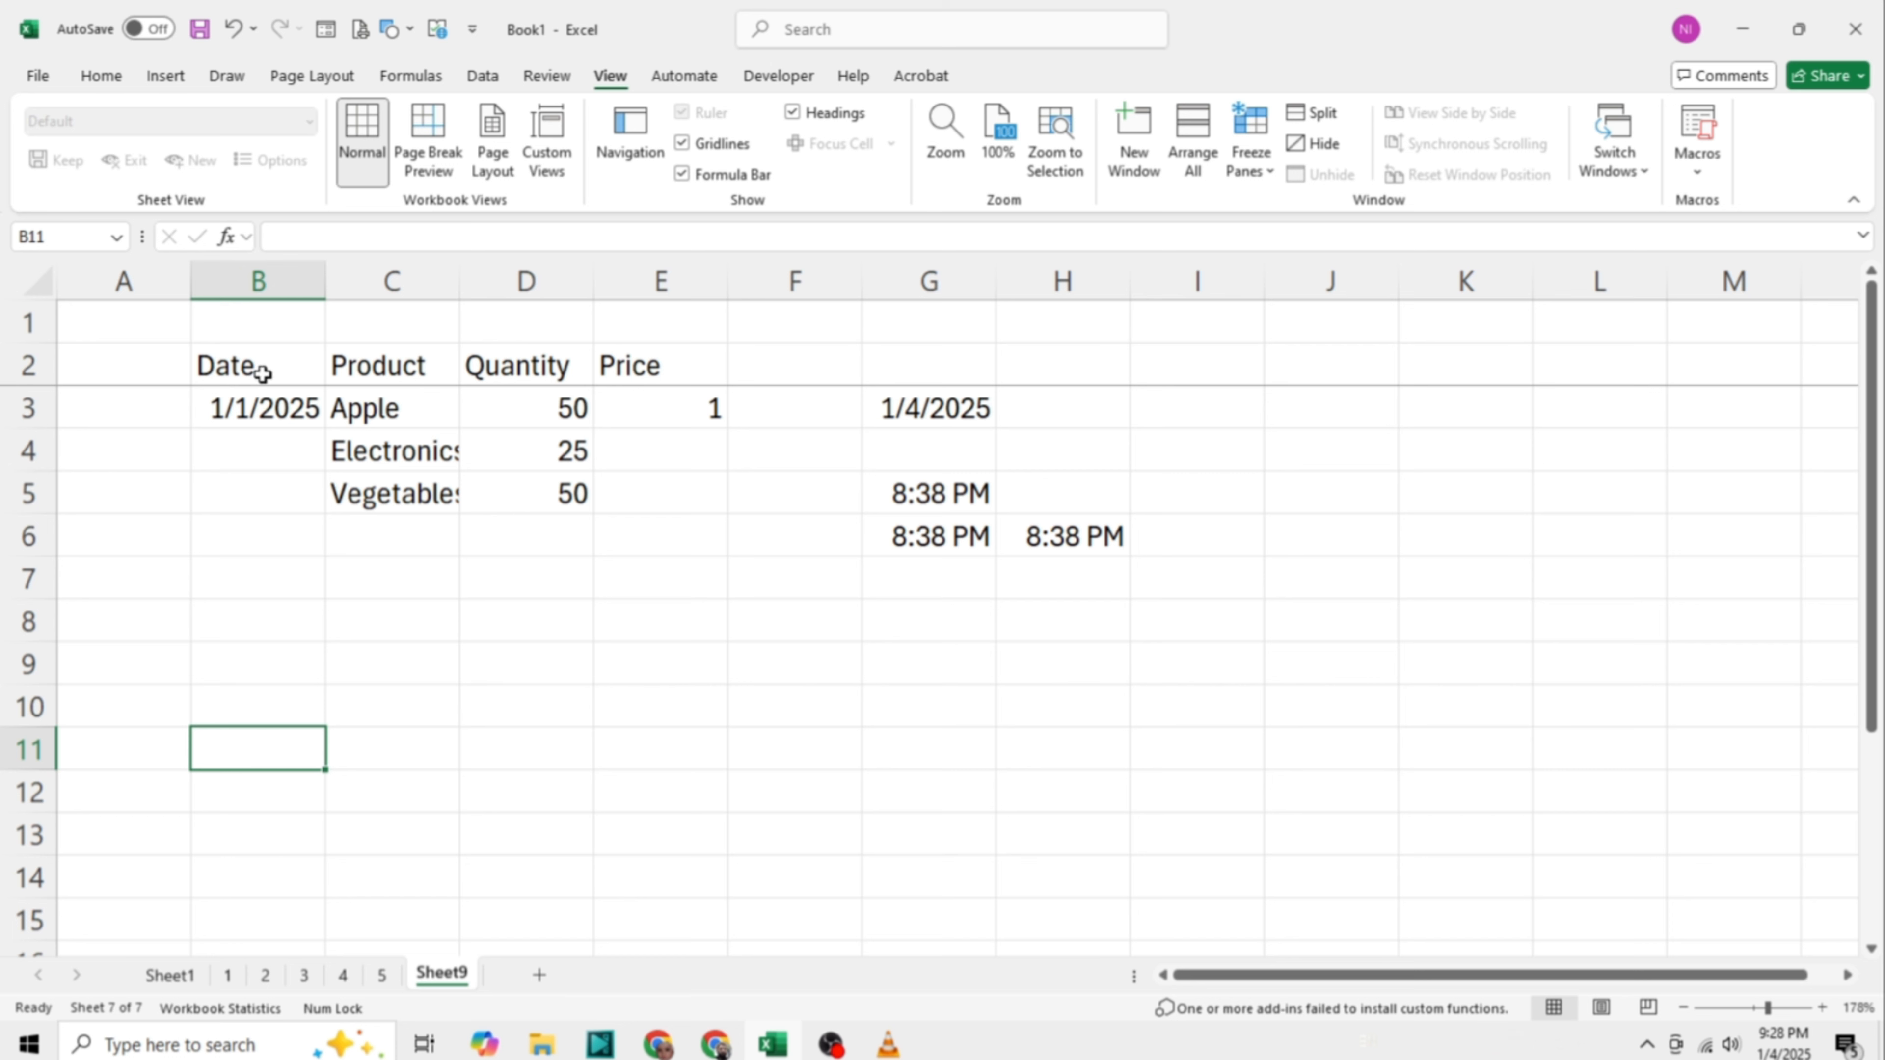
Step: Review the headers in B2:D2, the product drop-down list of C5 and the record in row 3
drag(263, 374, 586, 366)
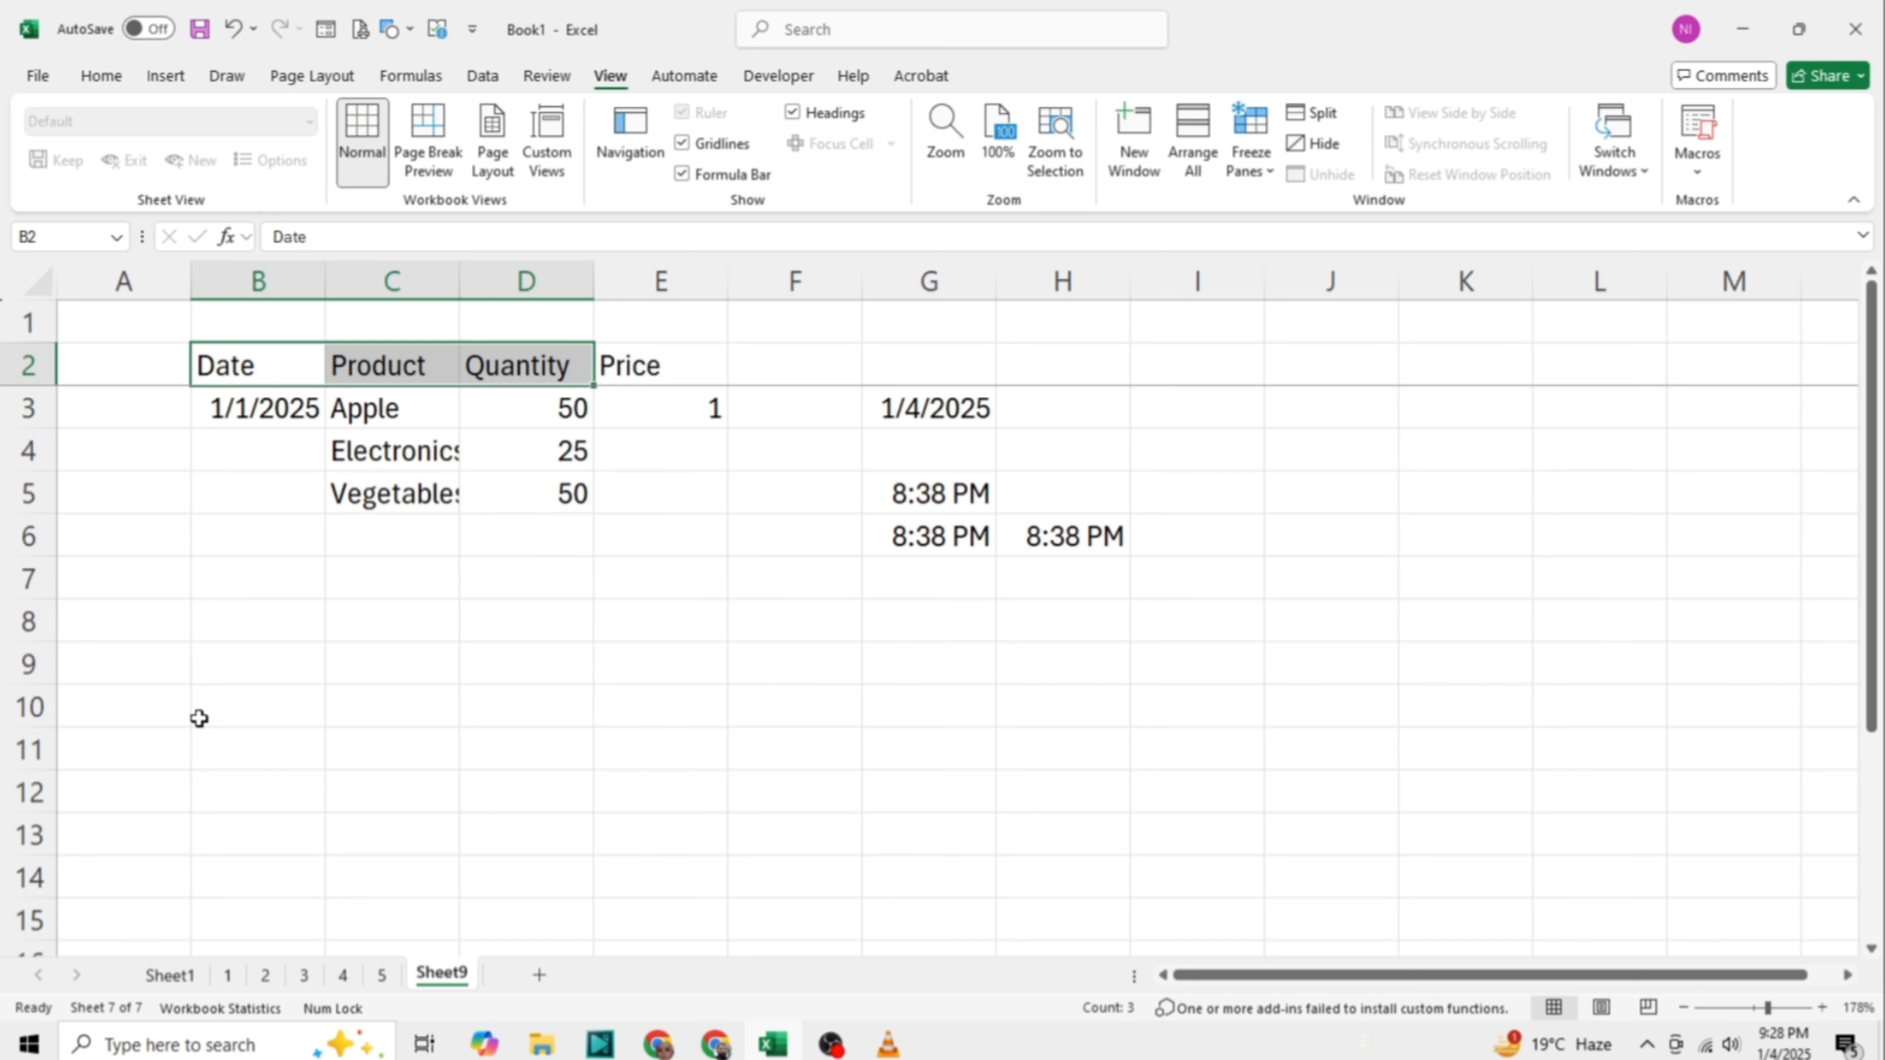
click(250, 606)
click(370, 497)
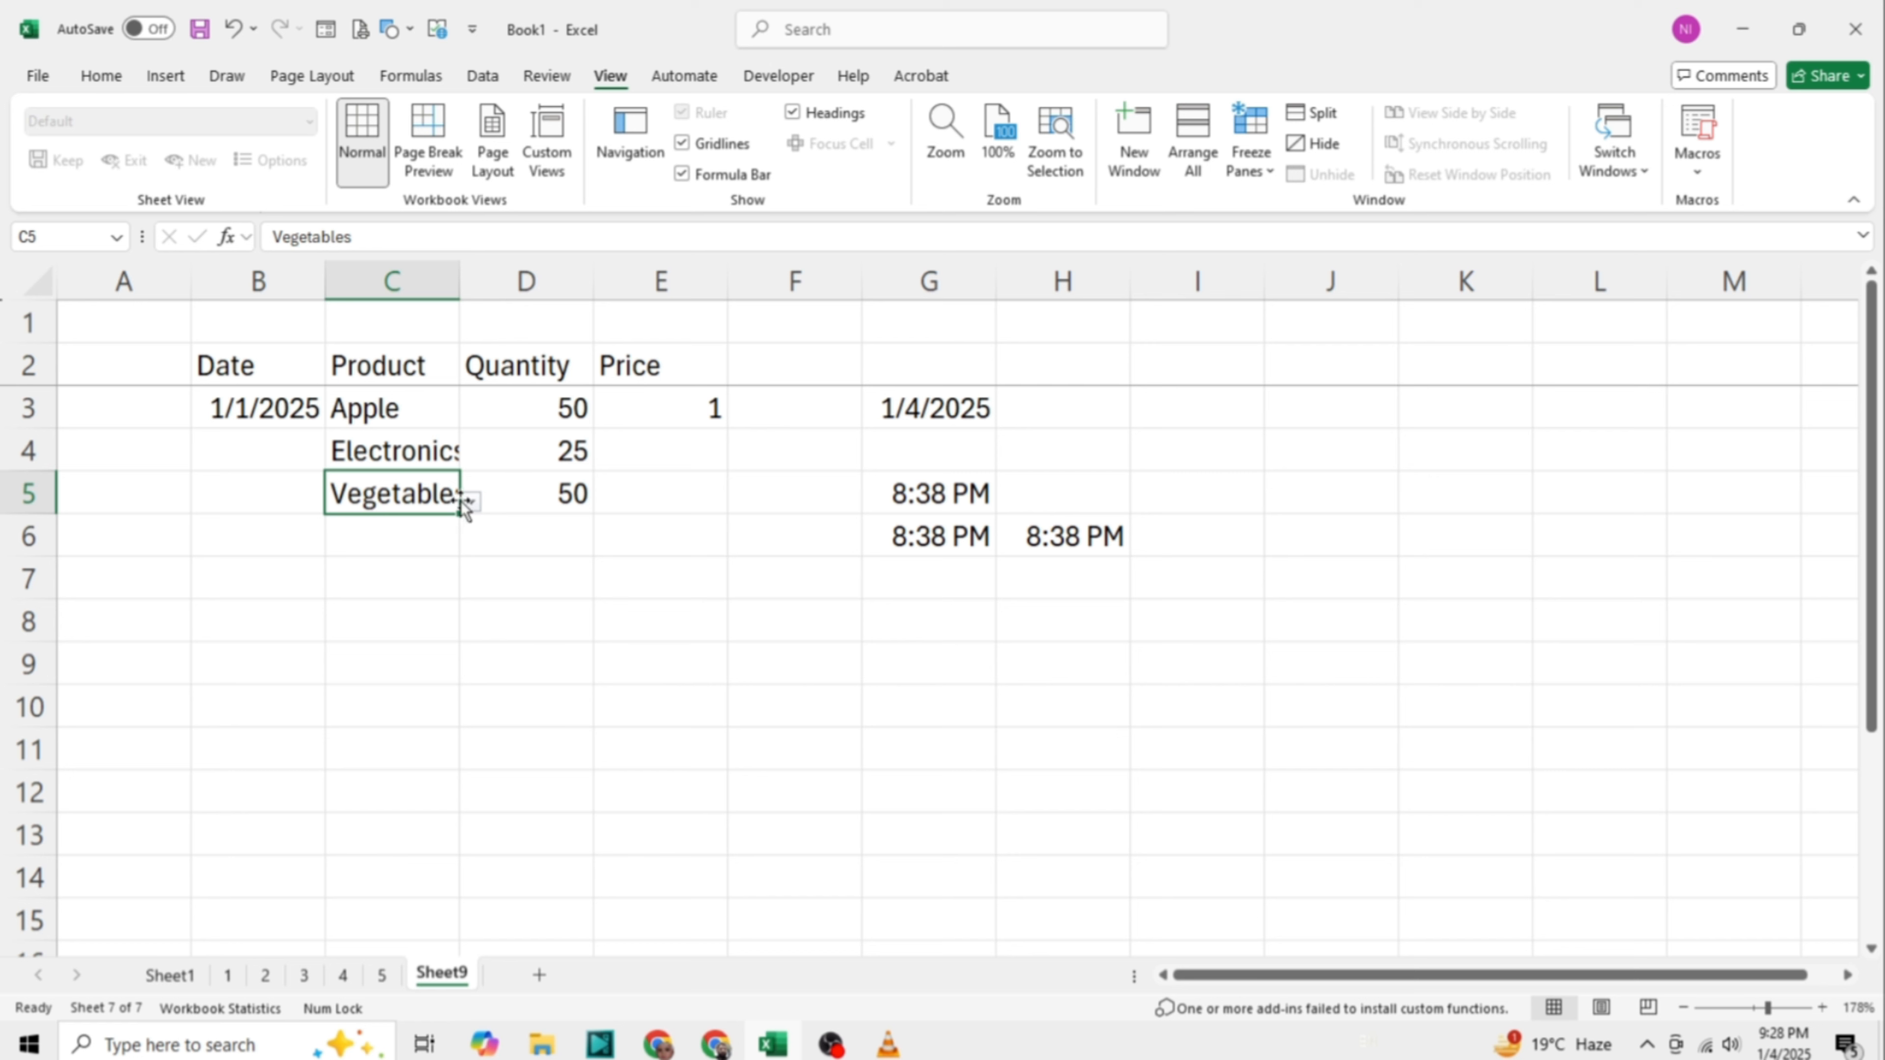
click(473, 502)
click(380, 787)
click(247, 708)
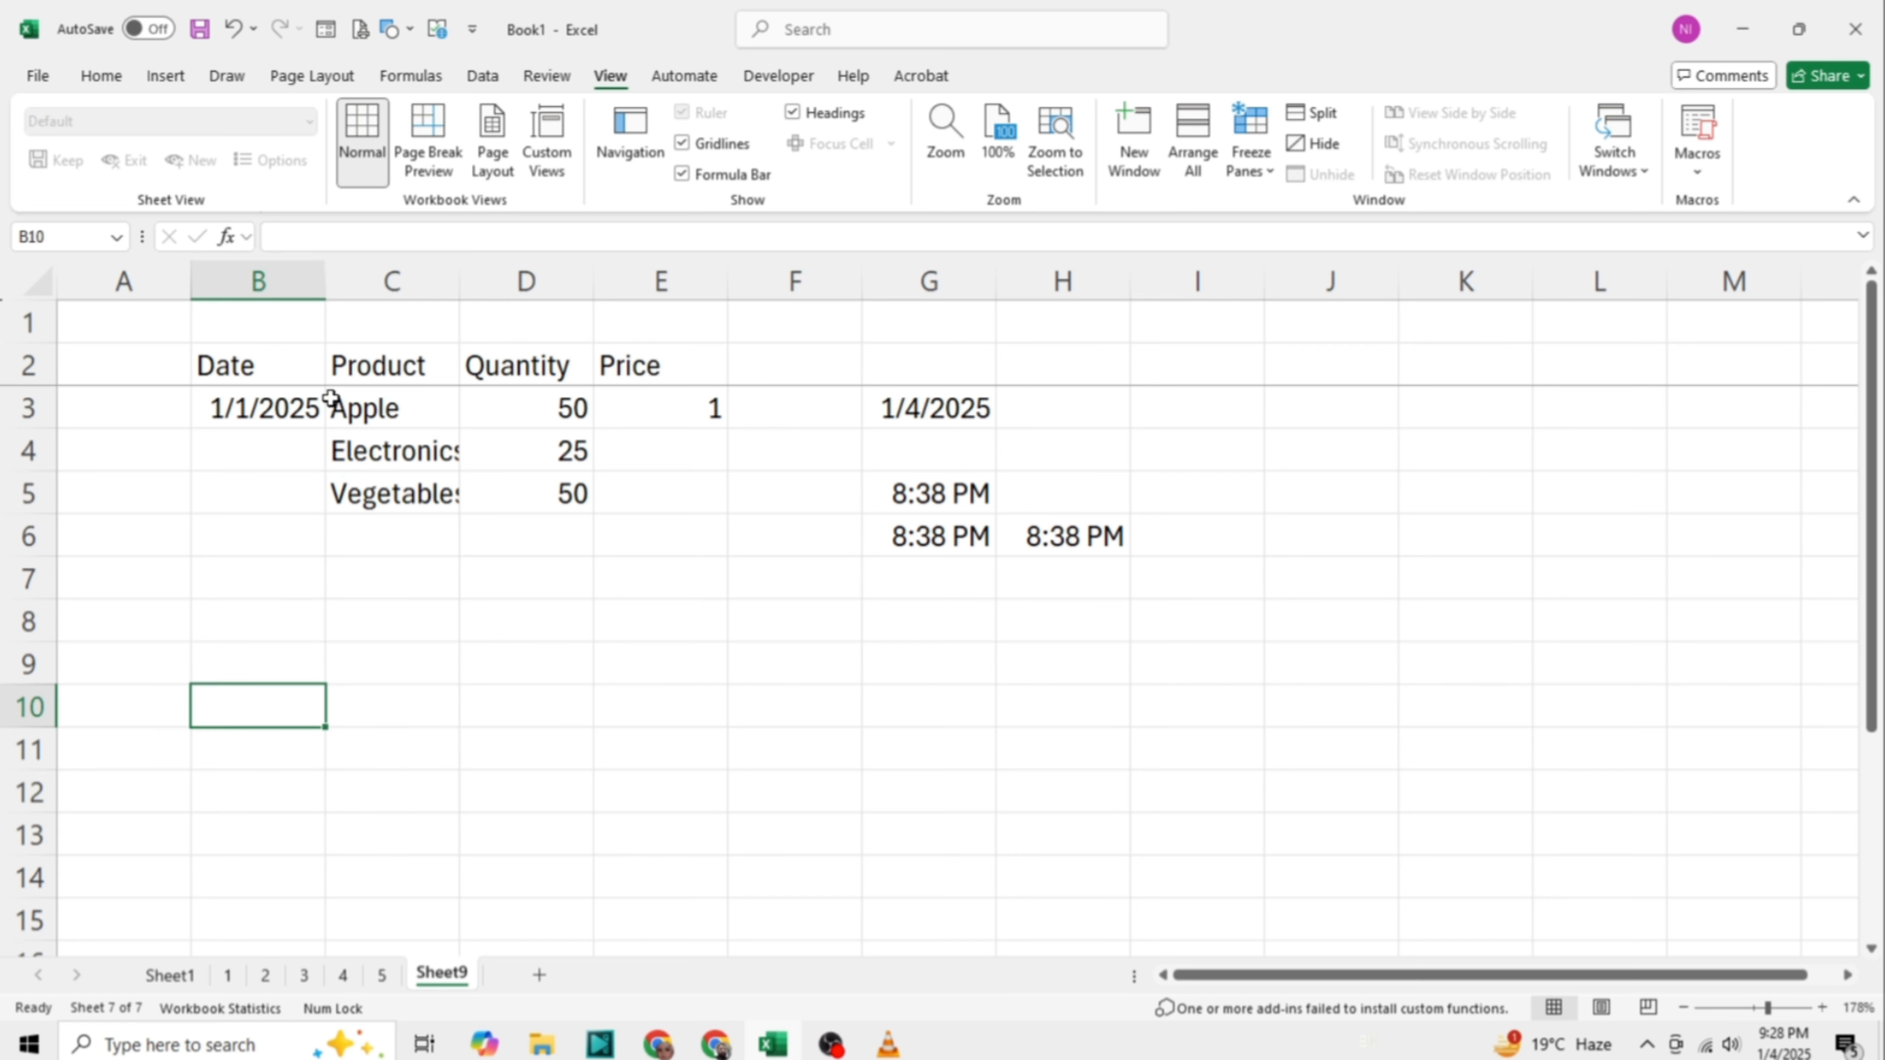
click(29, 408)
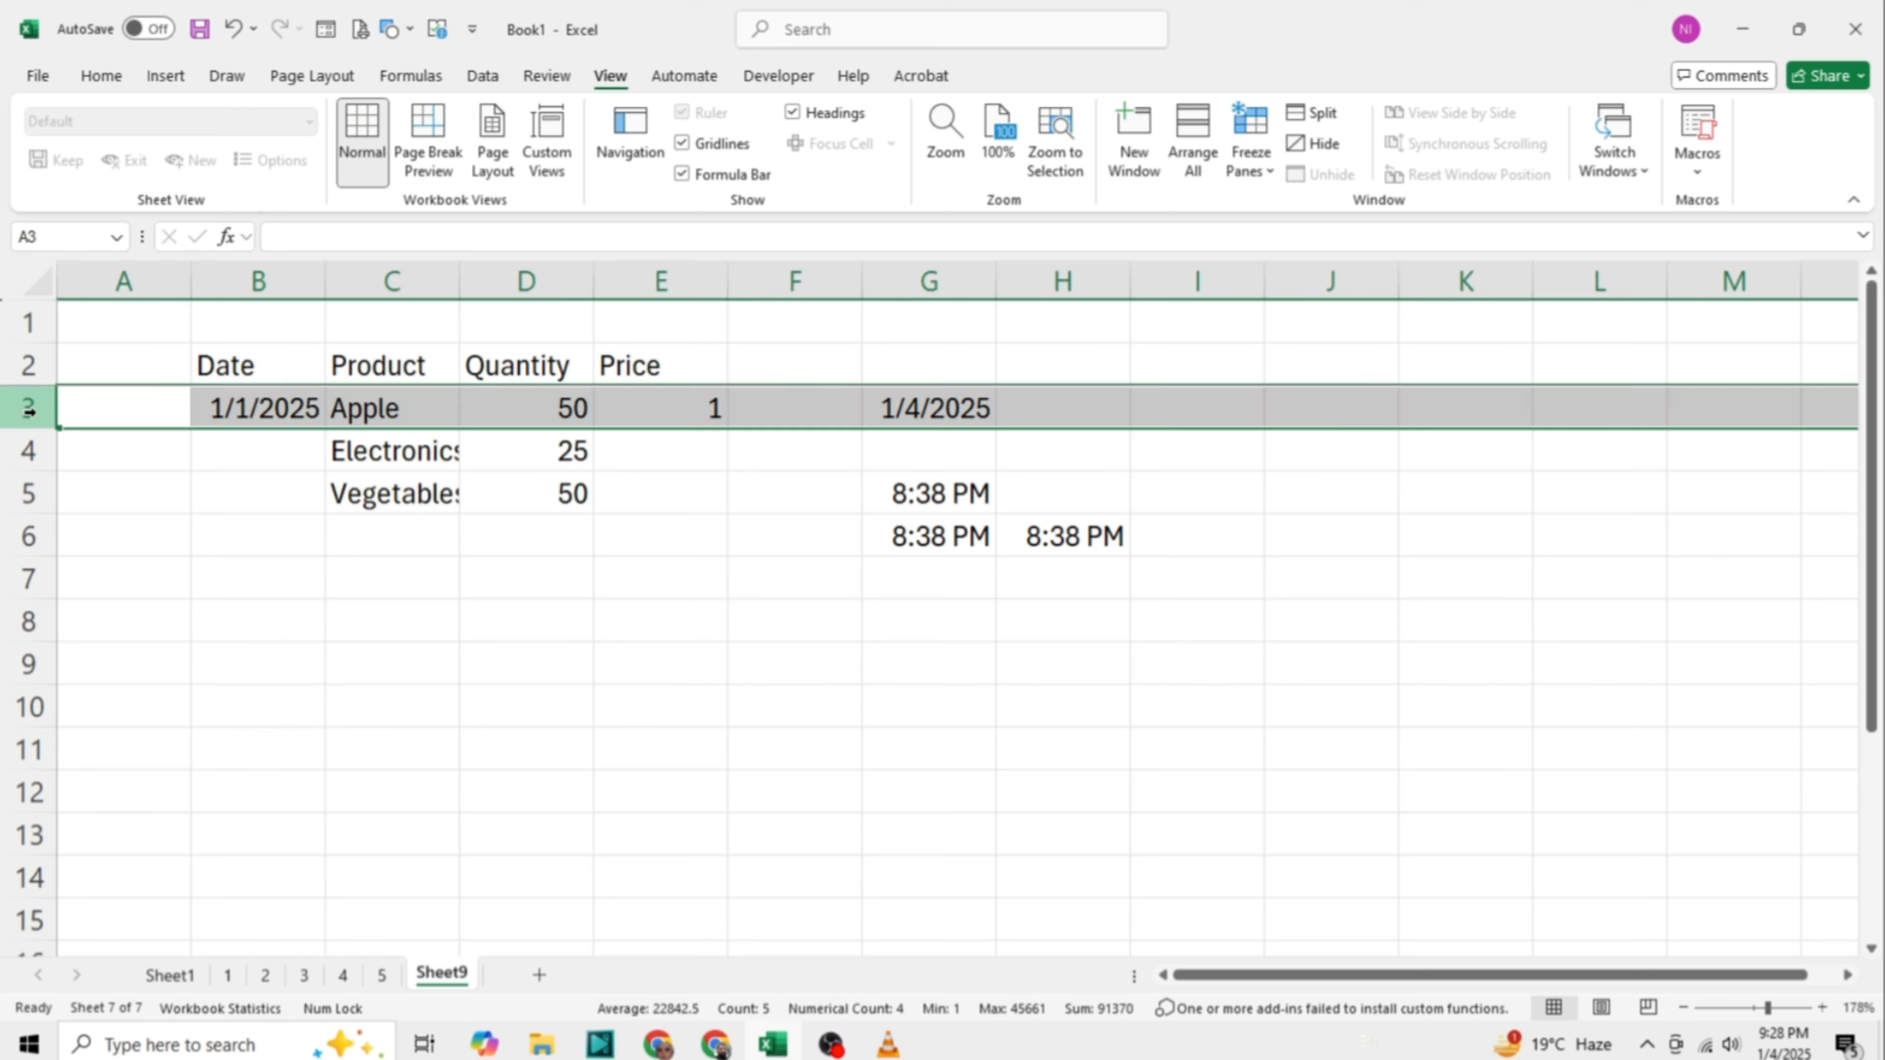
click(172, 579)
click(245, 660)
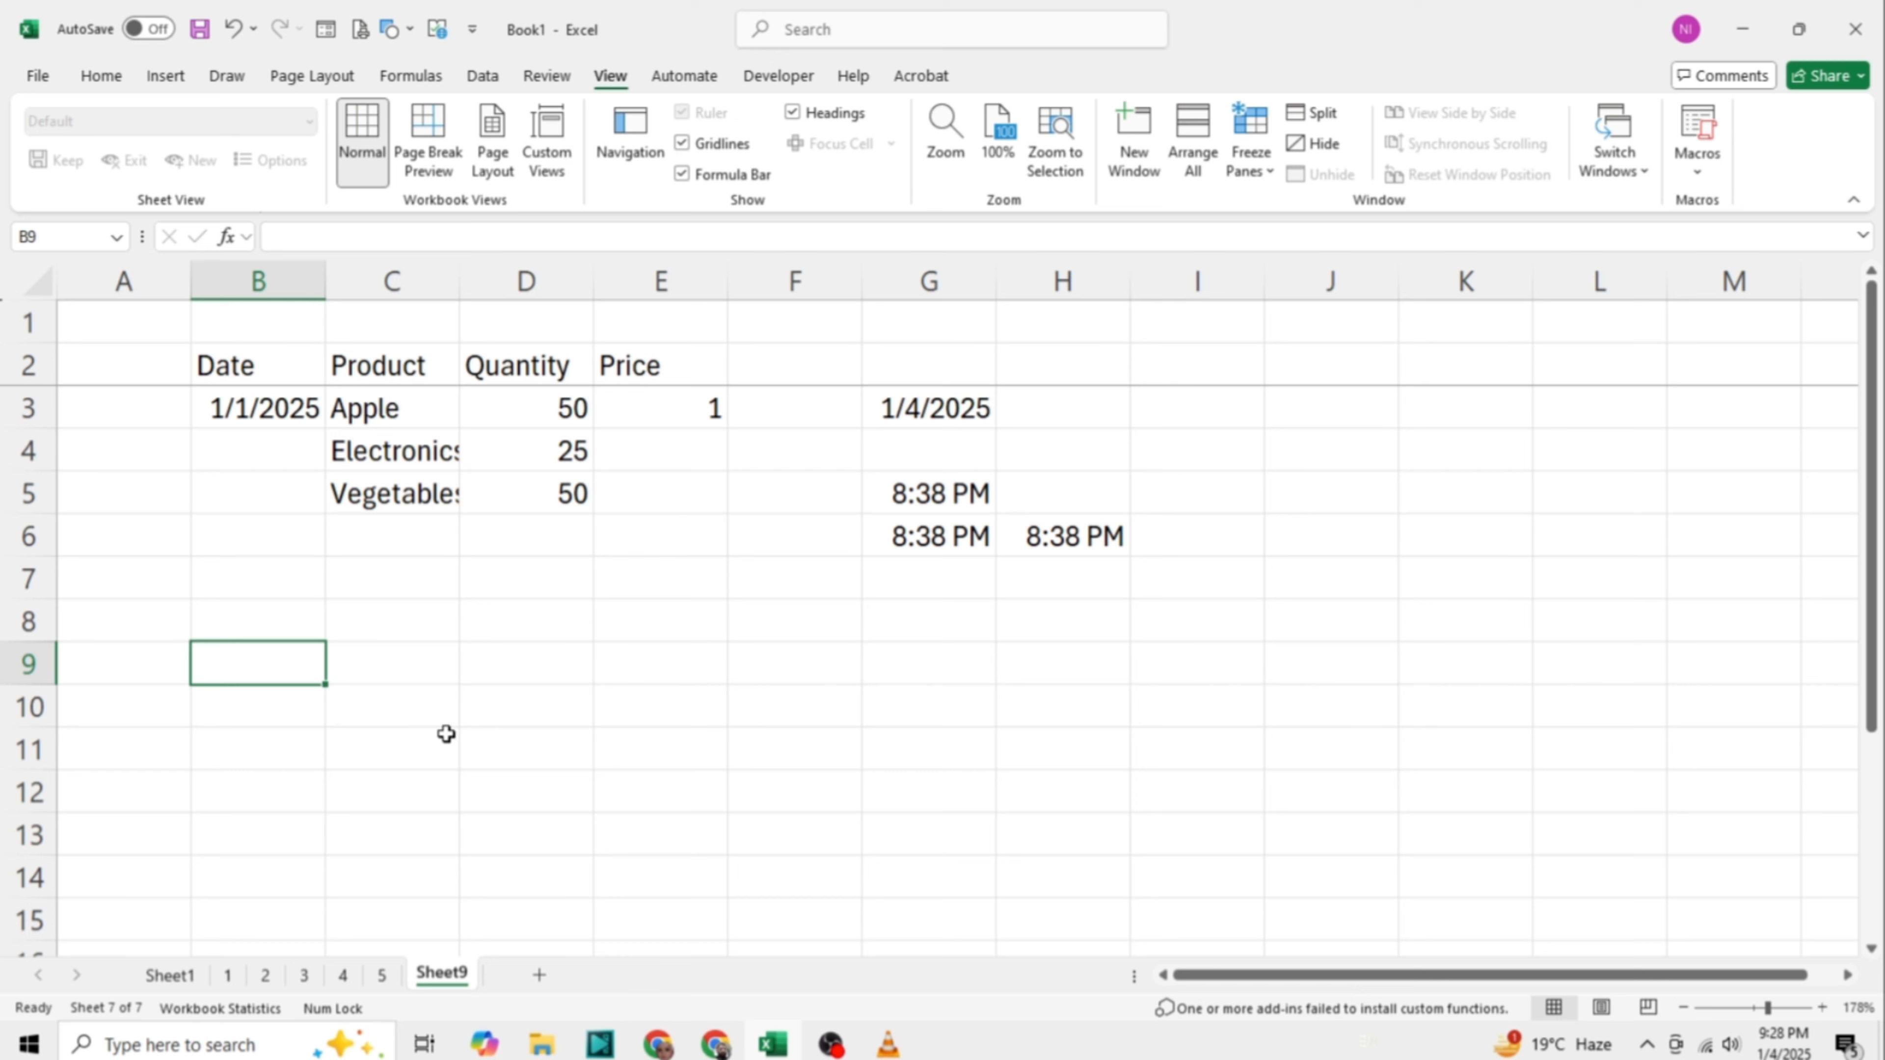
click(619, 707)
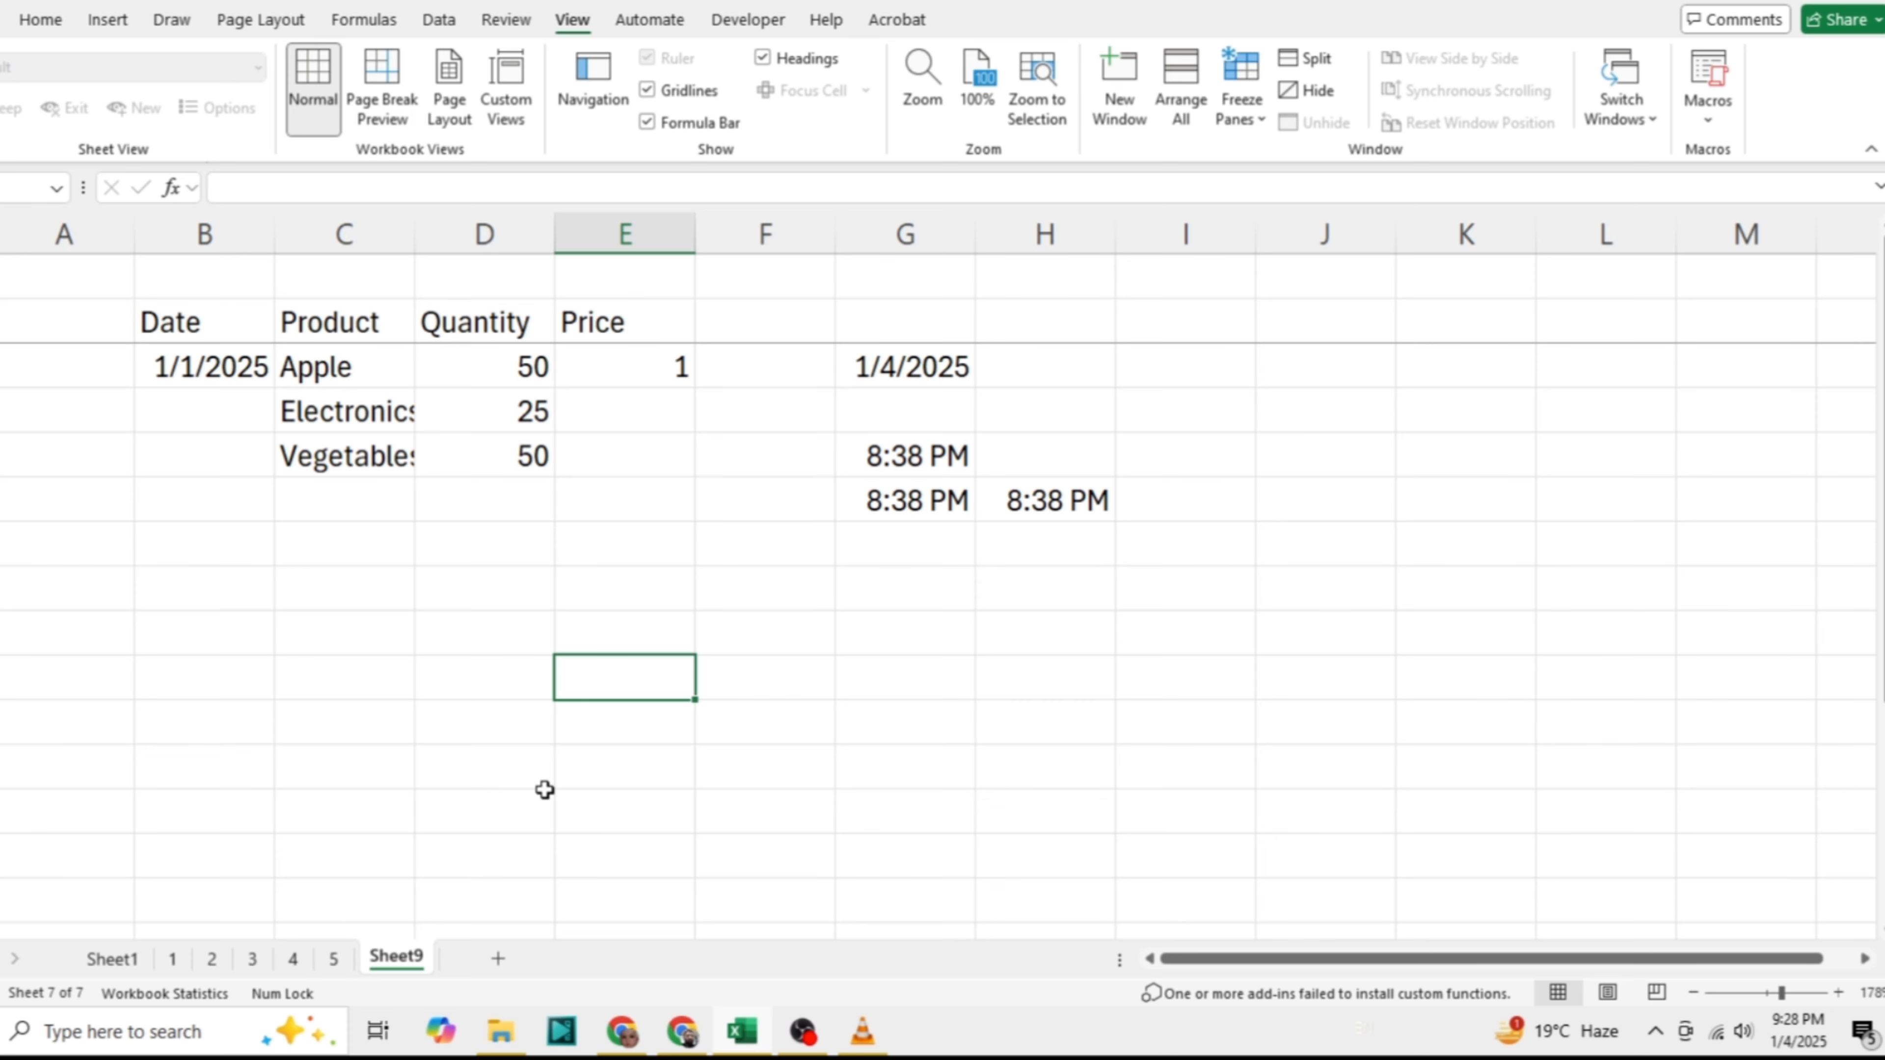
Step: Leave Sheet9 and go through the topic list of Module 2: Intermediate Excel Skills, including the Lookup Functions entry
click(112, 963)
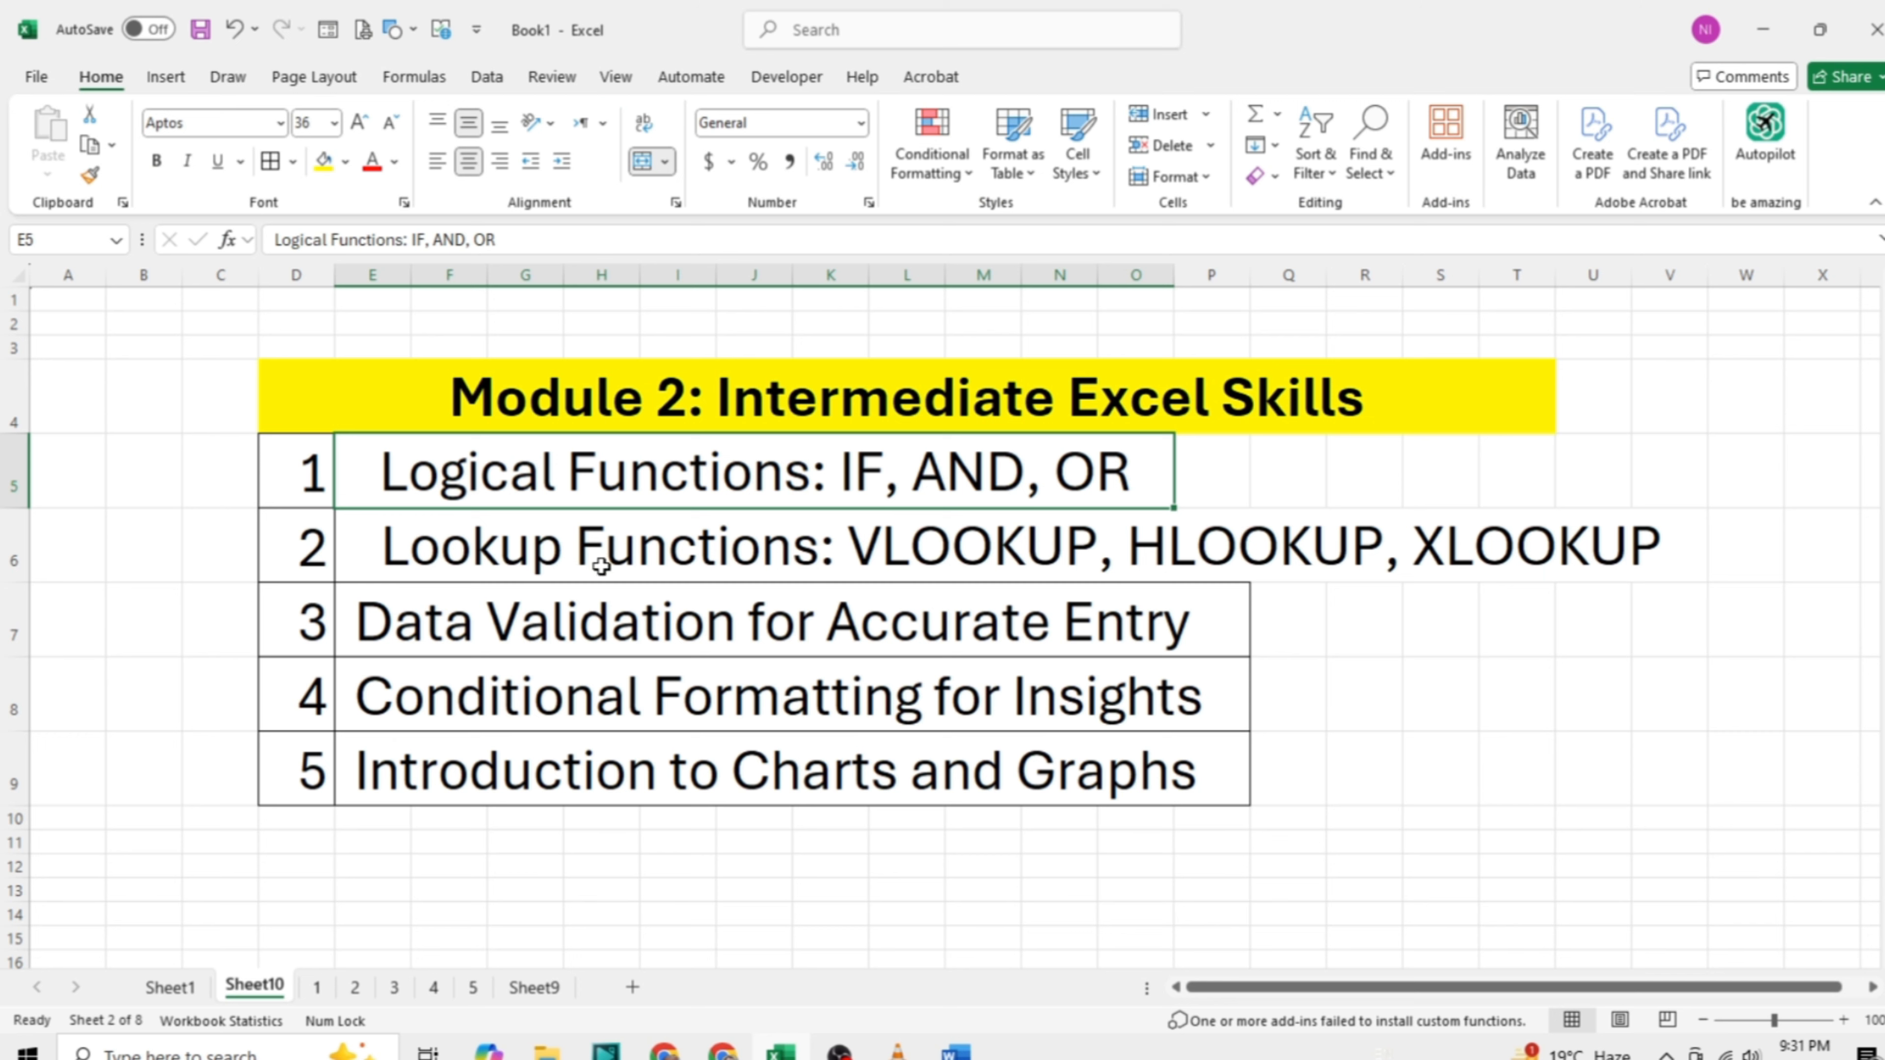
click(589, 555)
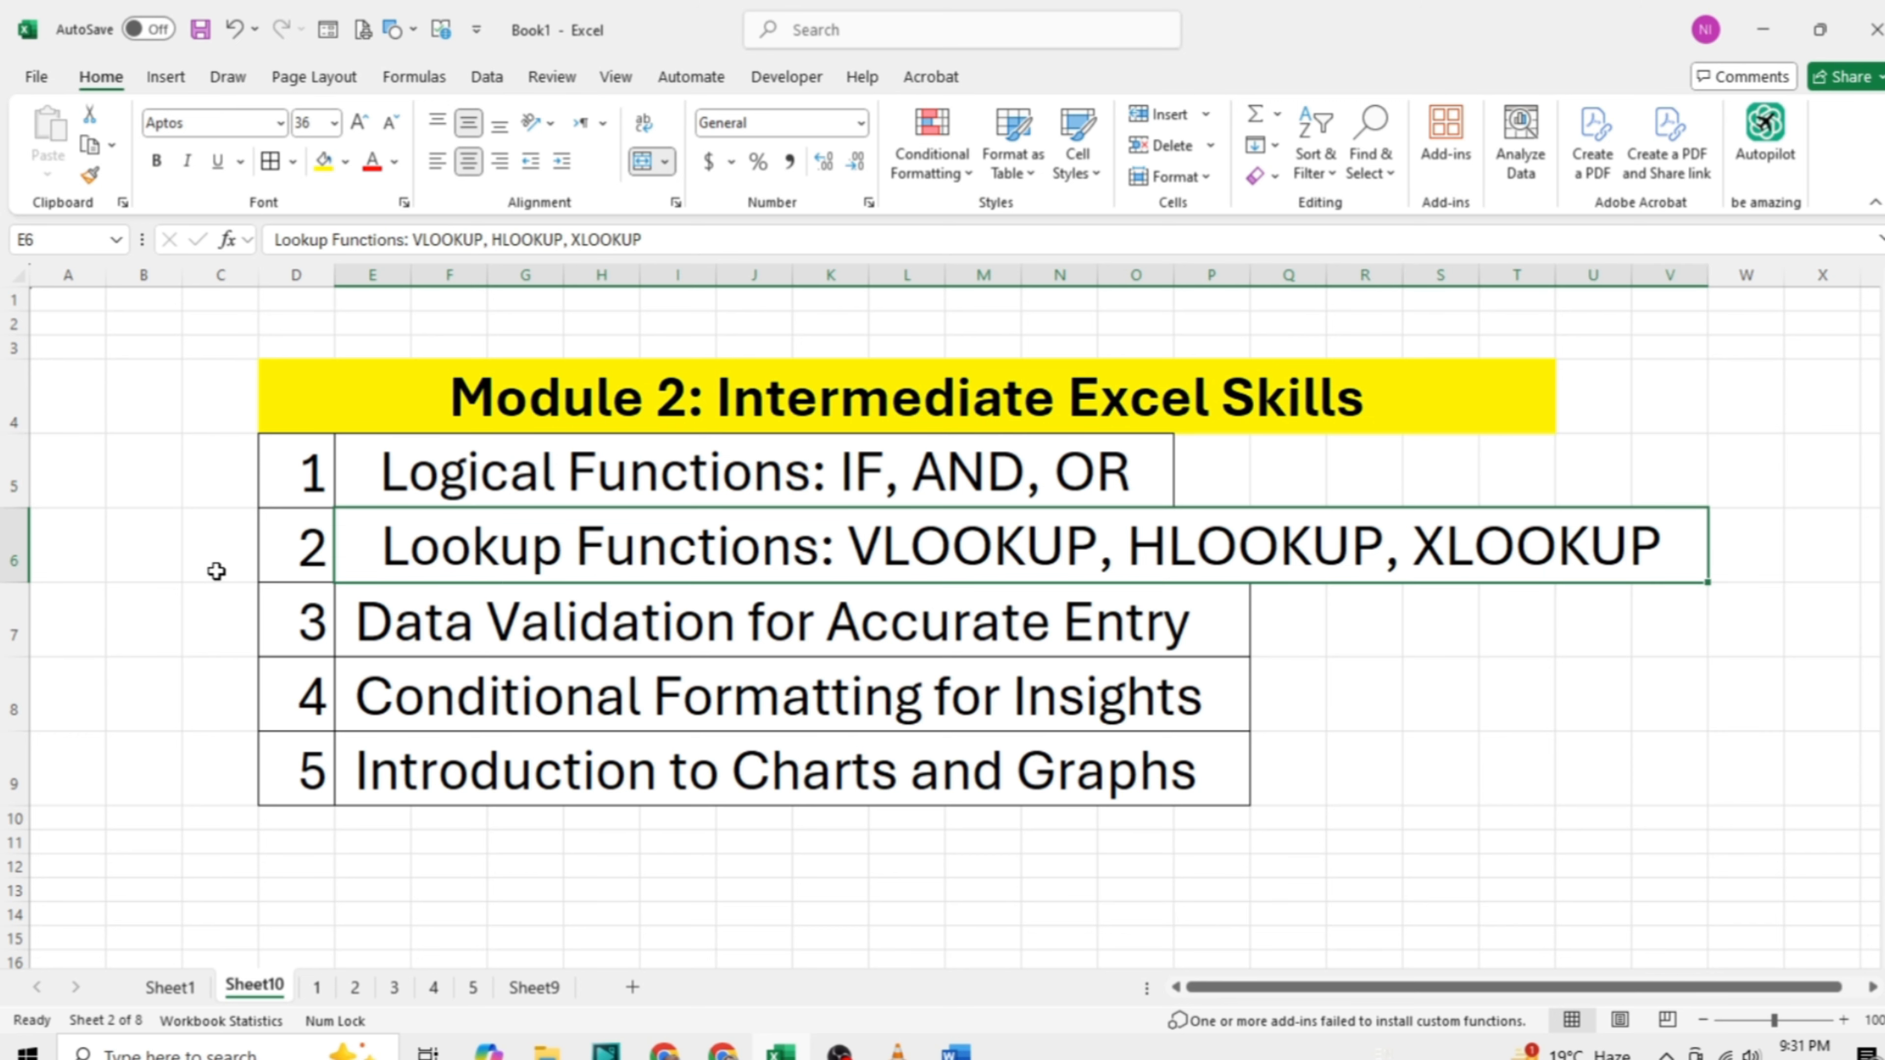
click(192, 562)
click(644, 844)
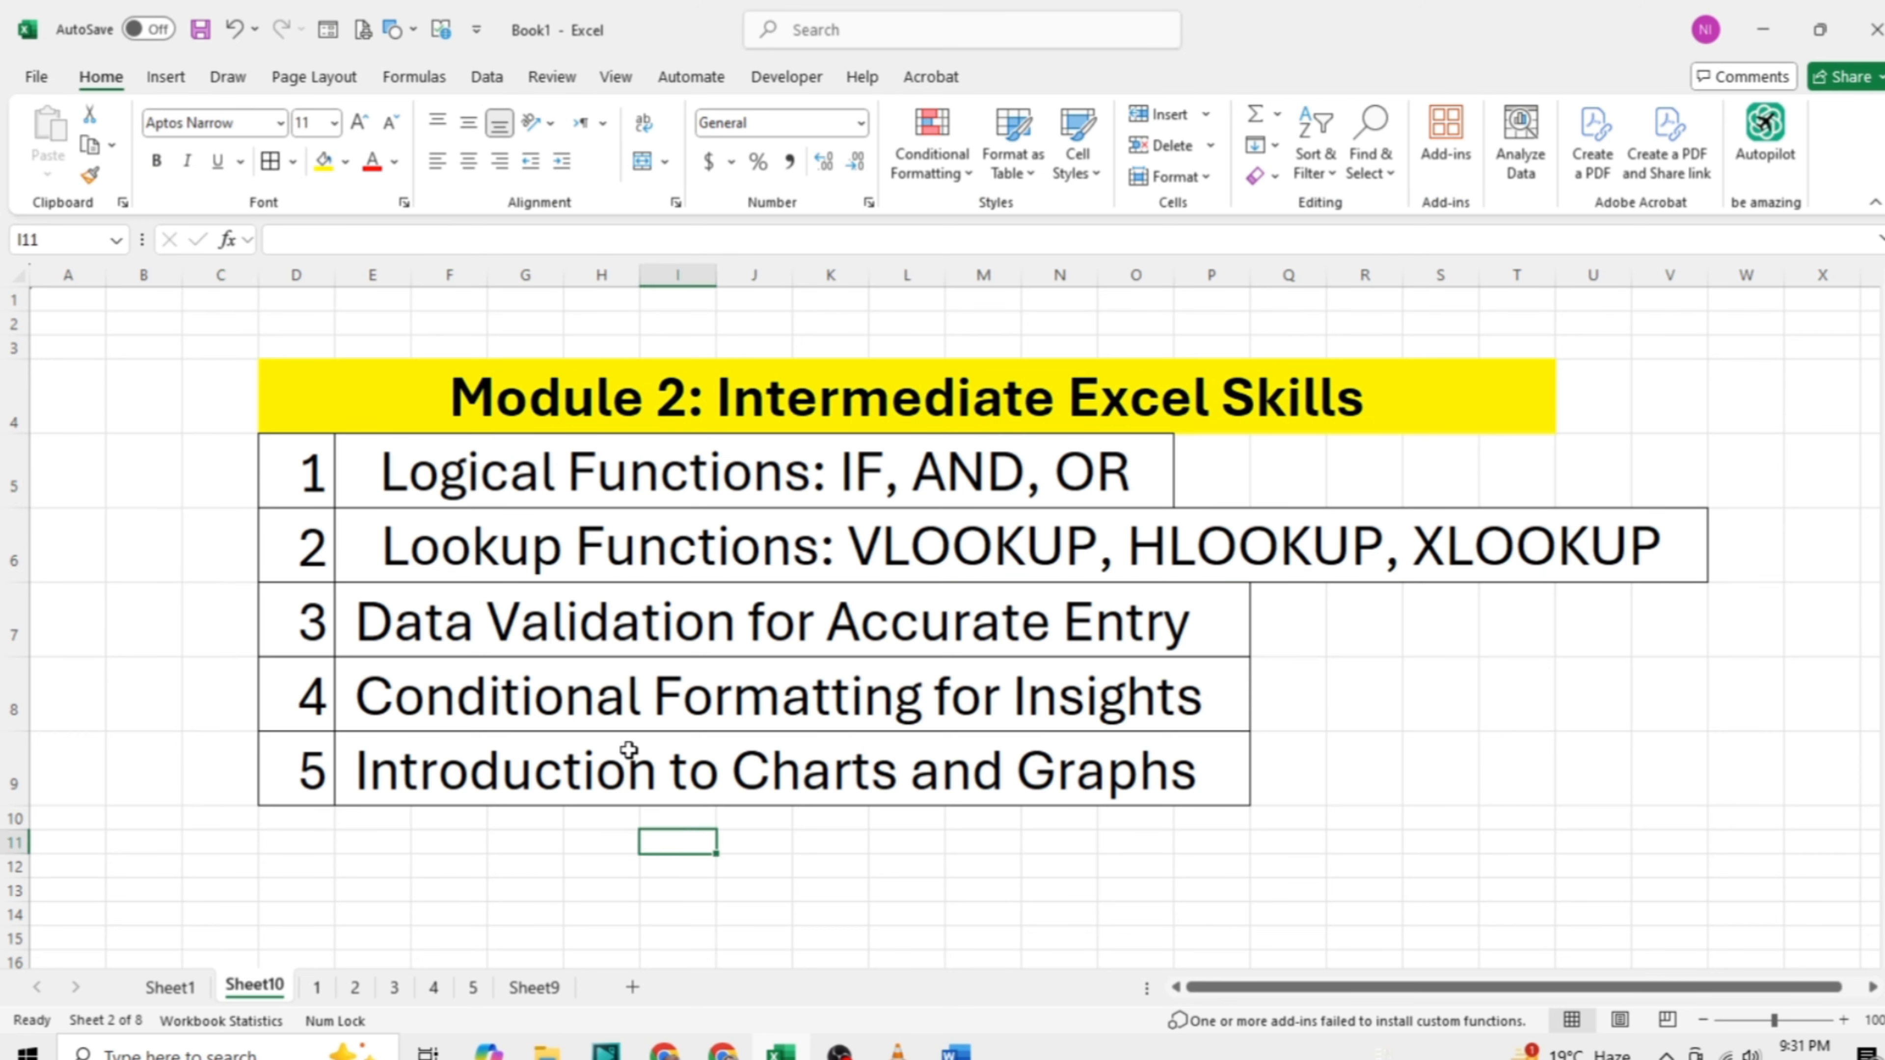
click(132, 561)
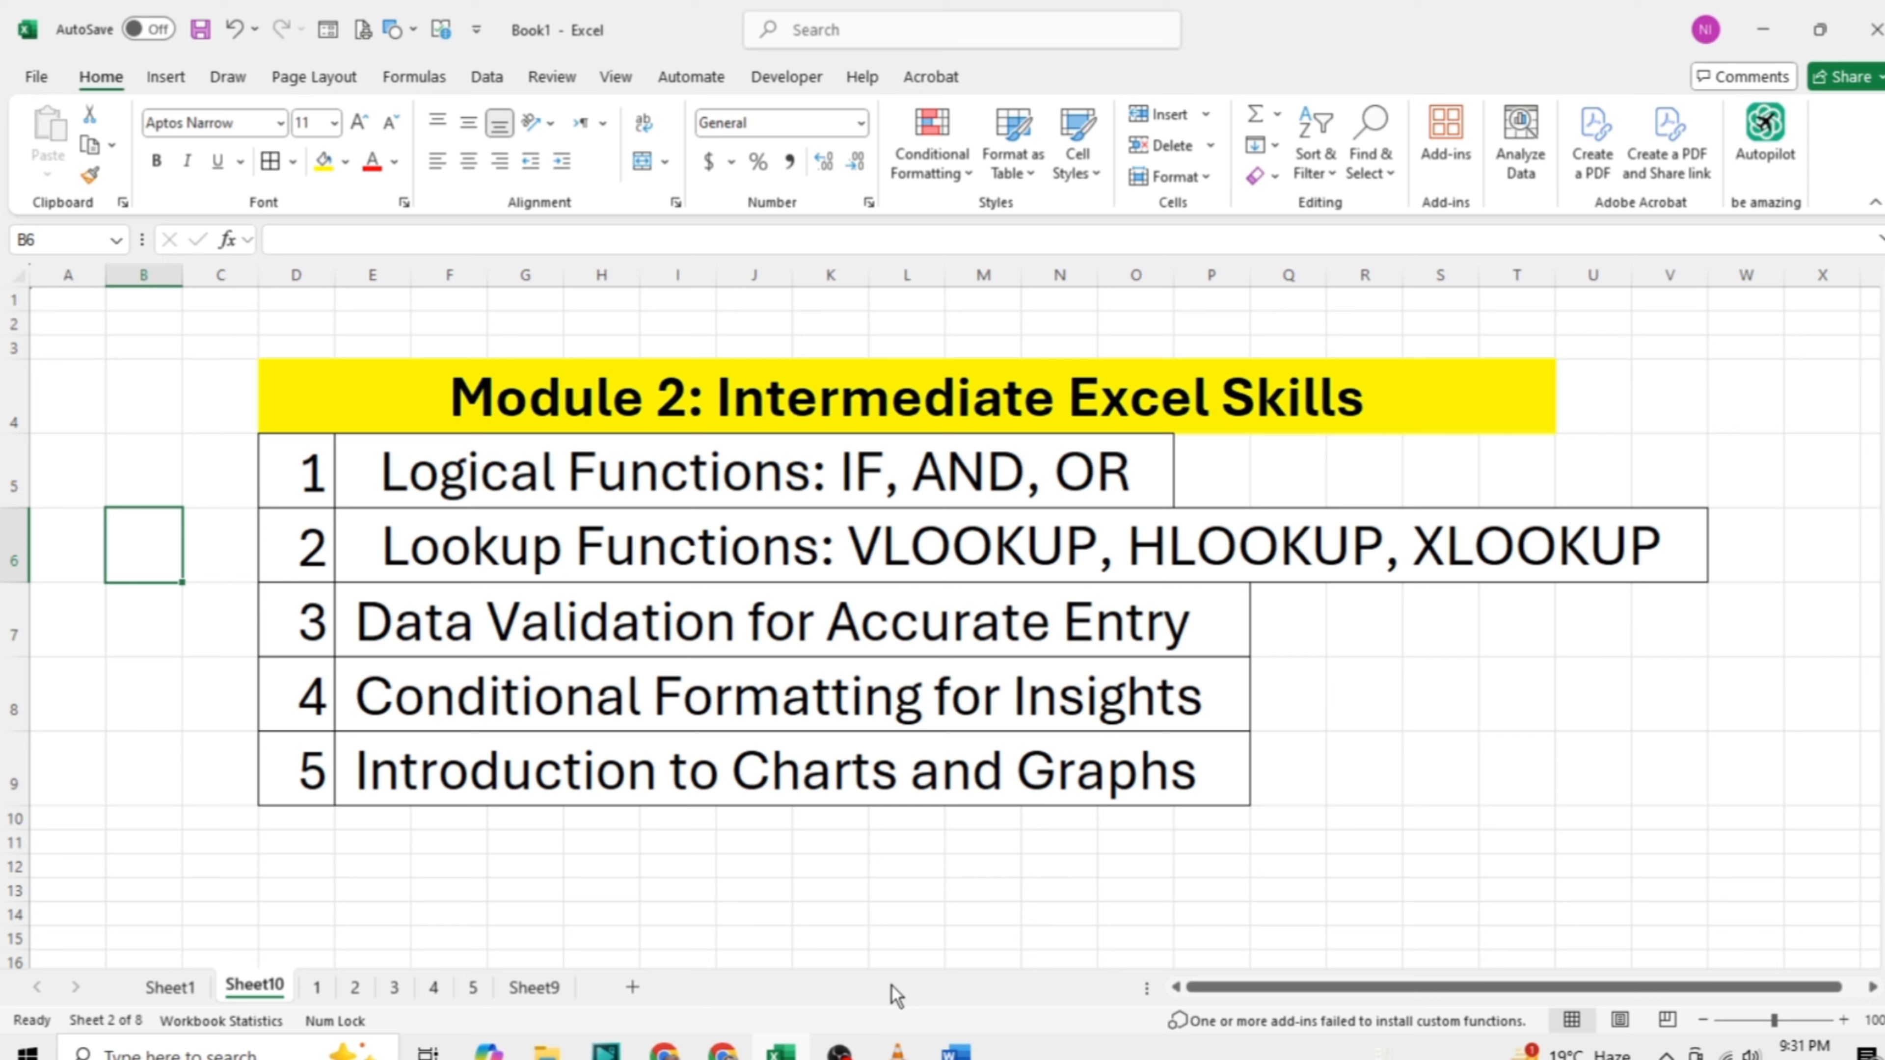